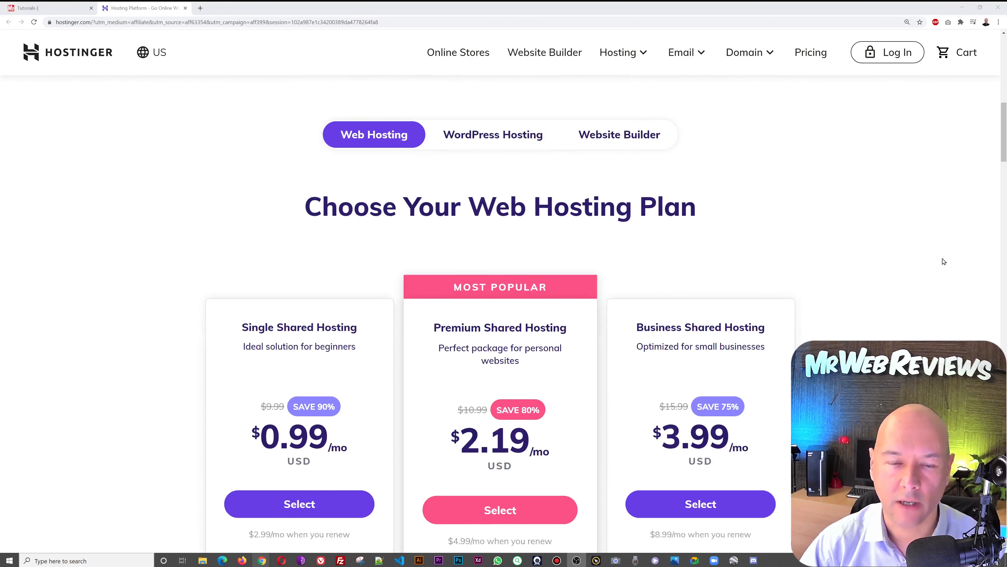
scroll(944, 261, "down", 1)
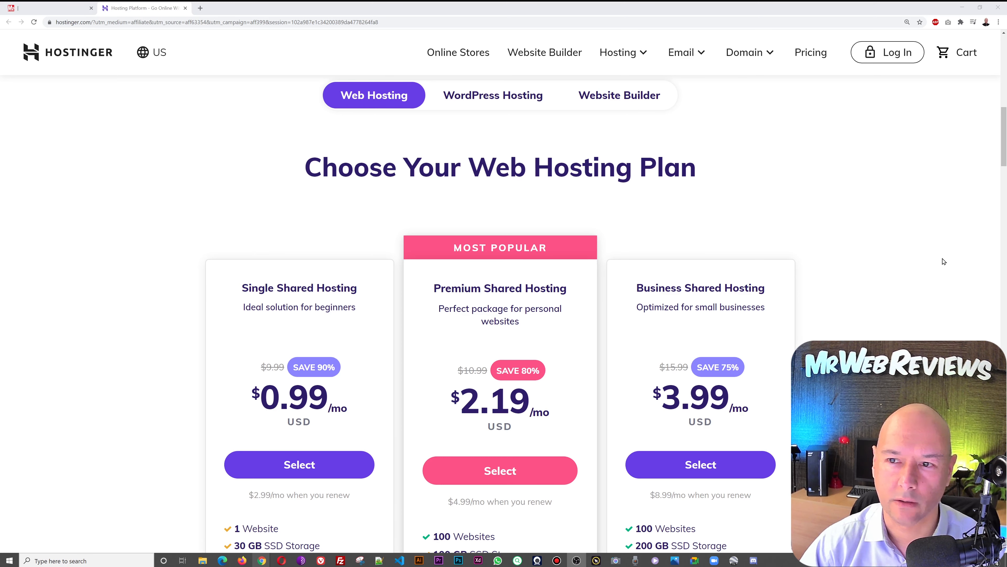
- Compare the $0.99, $2.19 and $3.99 plans and select Premium Shared Hosting at $2.19/mo
scroll(944, 261, "down", 2)
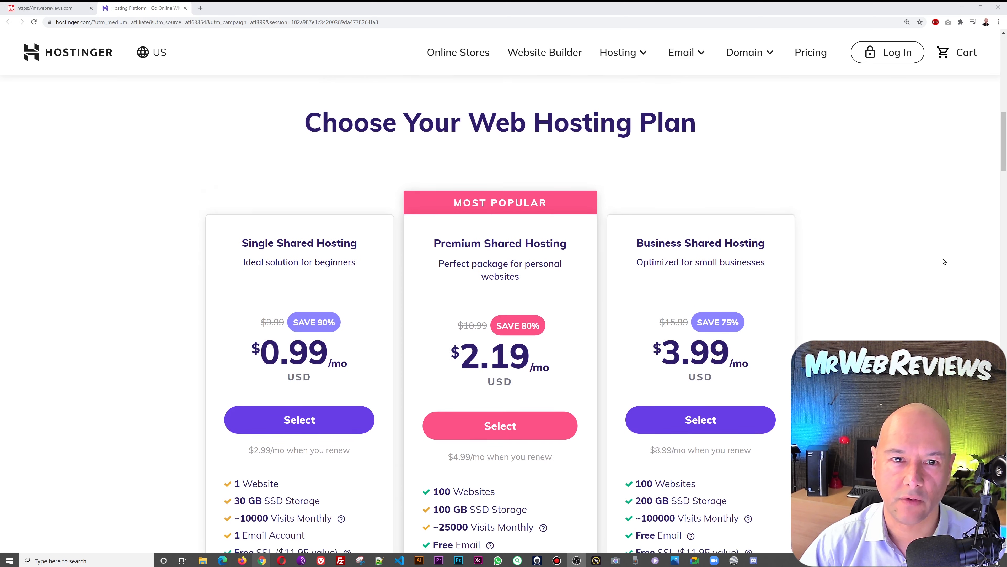
scroll(944, 261, "up", 2)
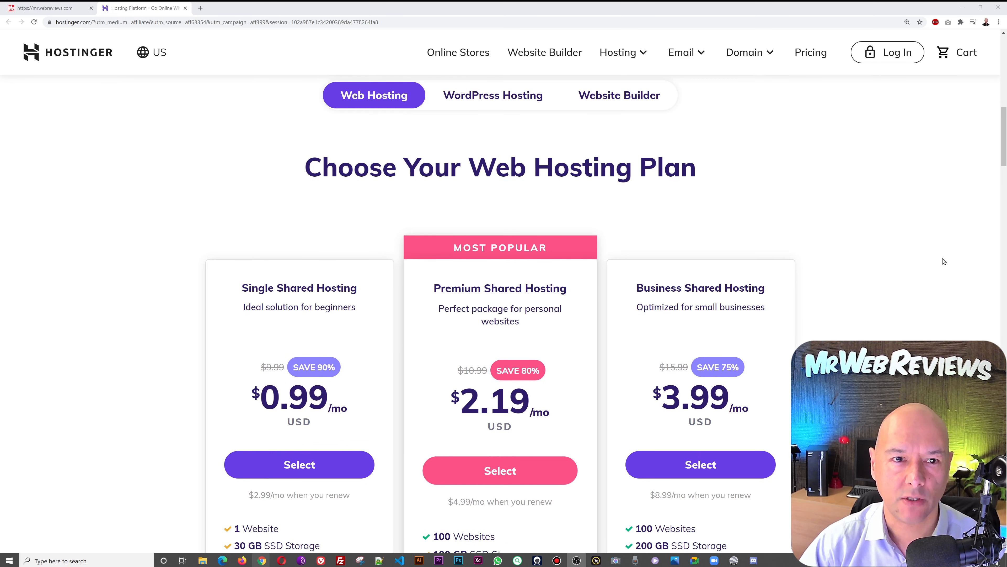
scroll(944, 261, "down", 3)
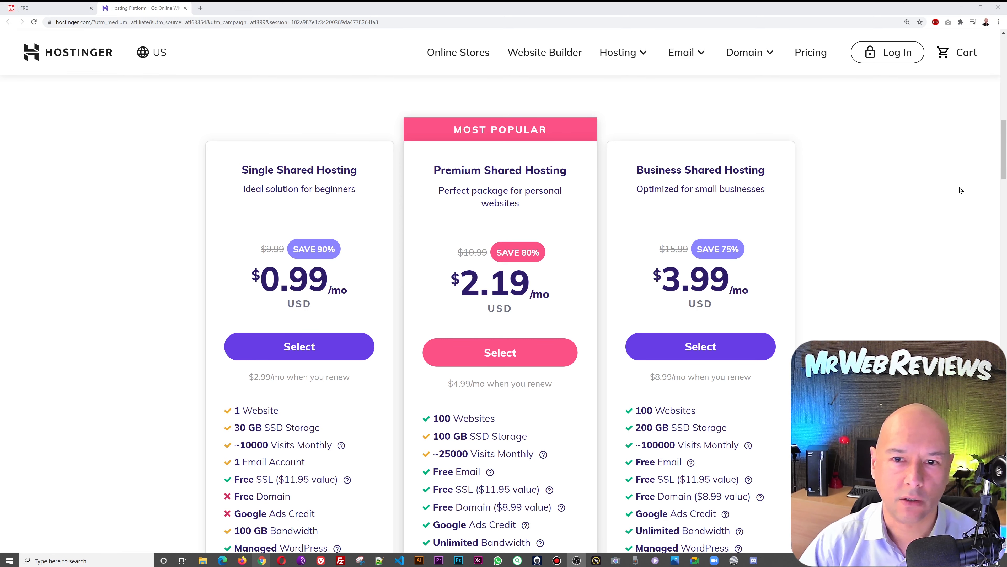
scroll(958, 190, "down", 1)
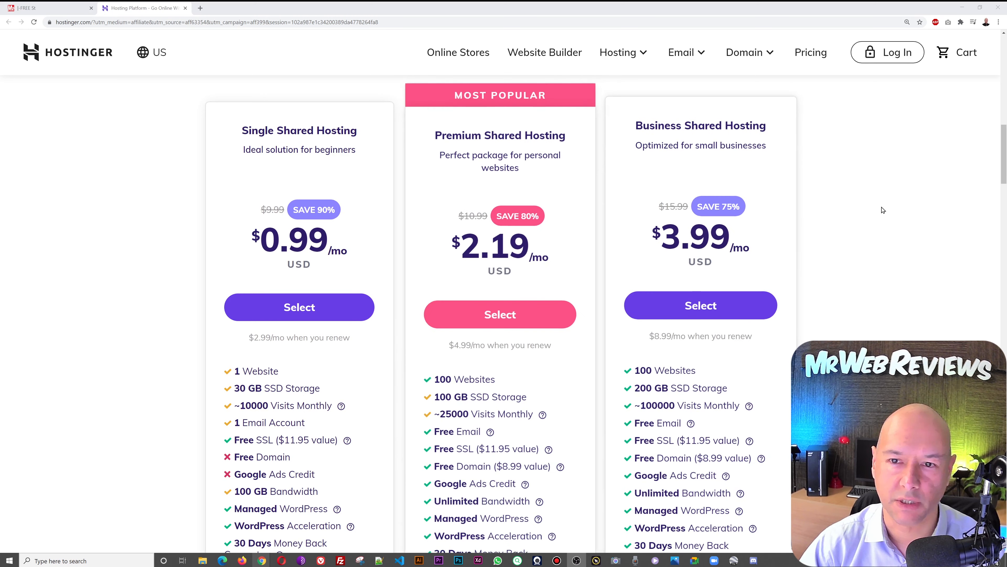
scroll(884, 209, "down", 1)
scroll(886, 211, "down", 1)
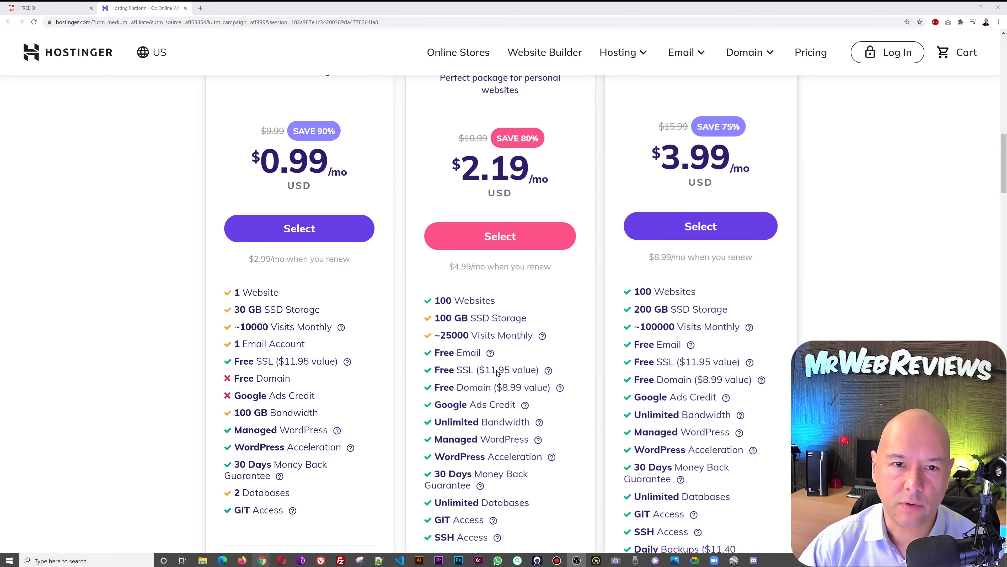
scroll(675, 181, "up", 1)
scroll(675, 181, "up", 2)
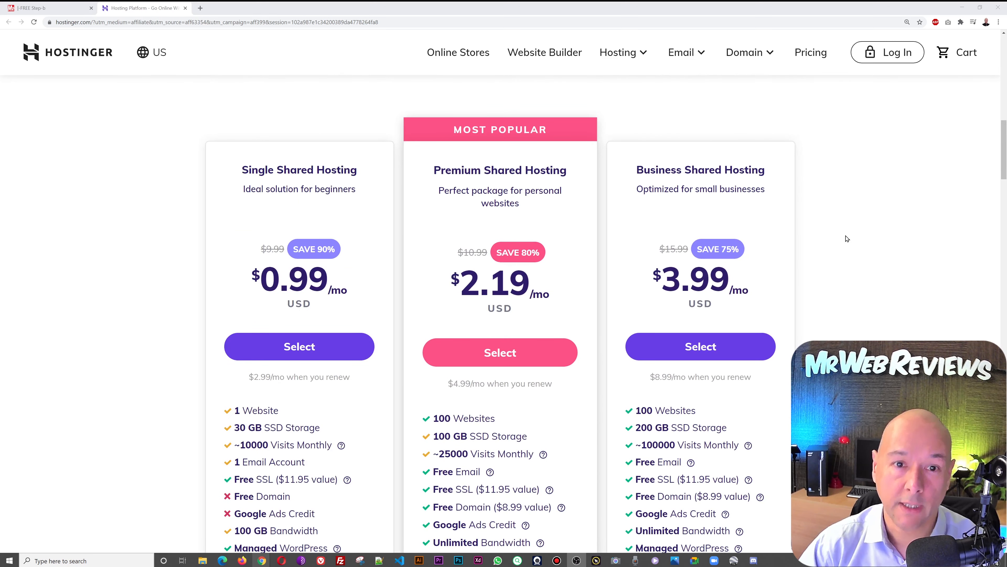
scroll(888, 274, "down", 2)
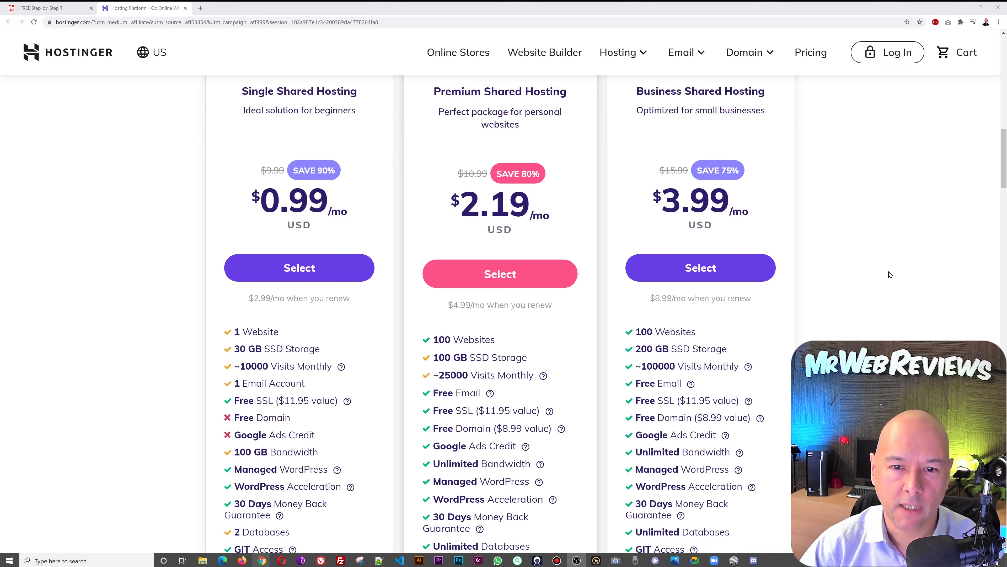
scroll(890, 274, "down", 1)
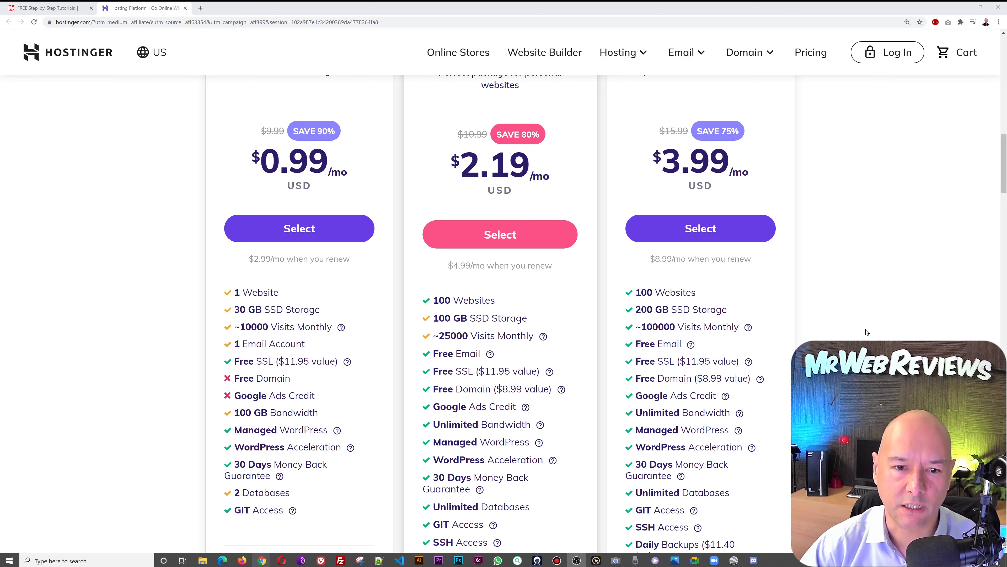
scroll(837, 332, "down", 1)
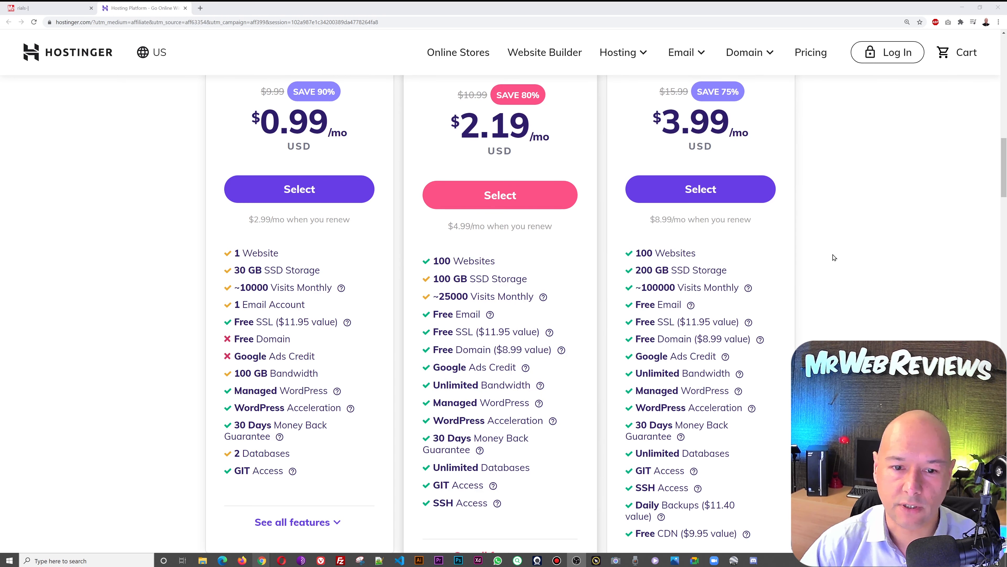
left_click(508, 200)
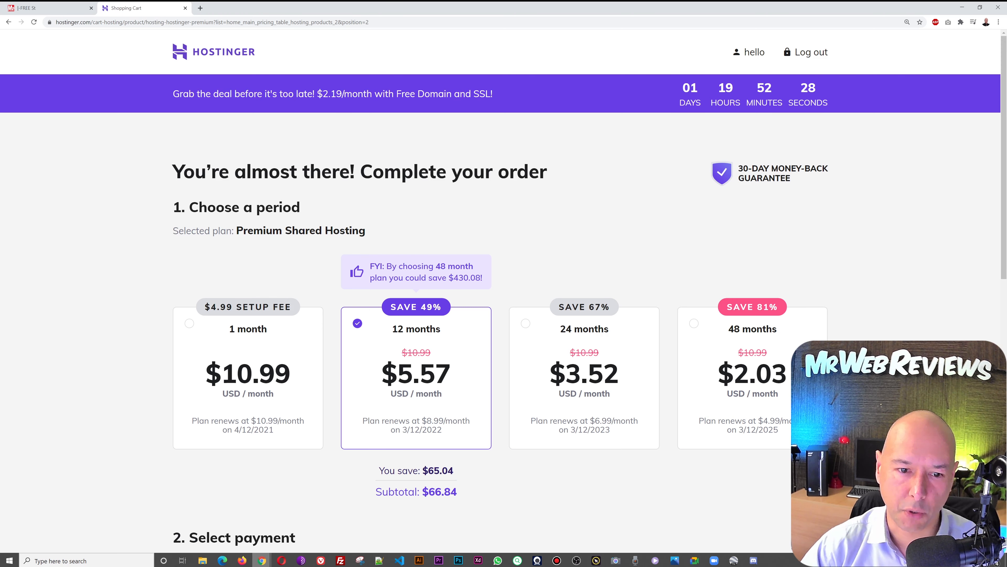
- Switch the billing period to 1 month and back to 12 months, confirming the $66.84 subtotal
scroll(348, 304, "down", 3)
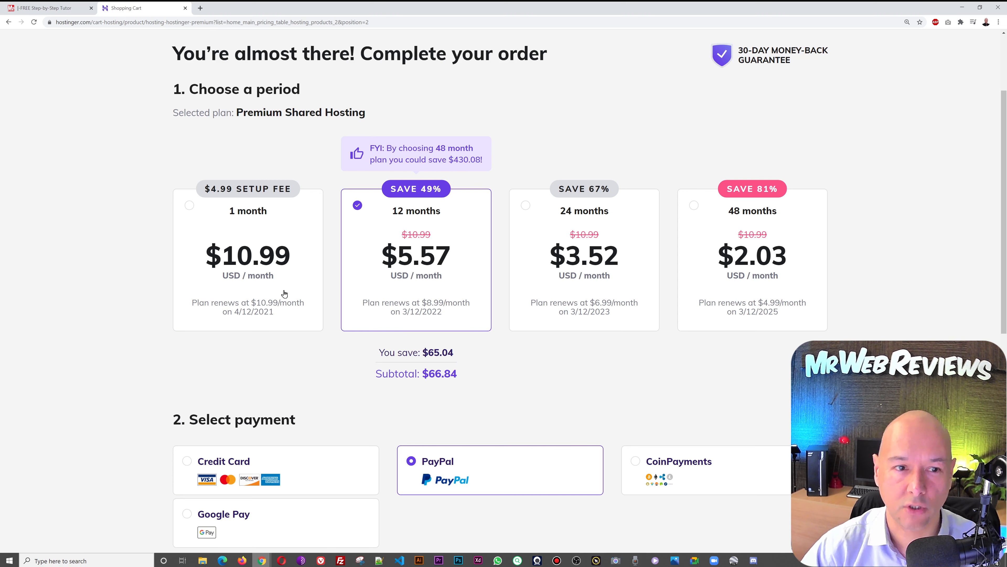
left_click(189, 219)
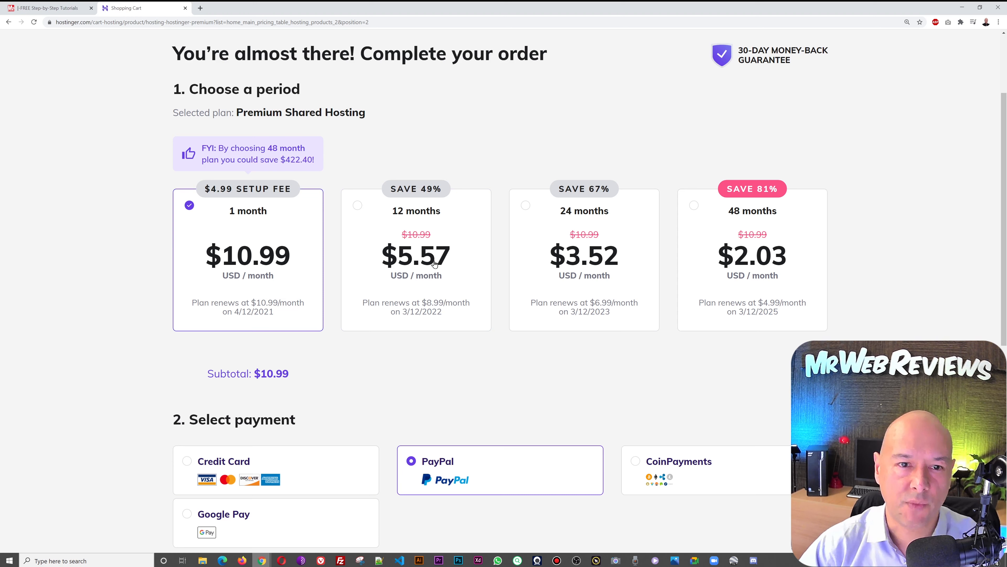
left_click(362, 208)
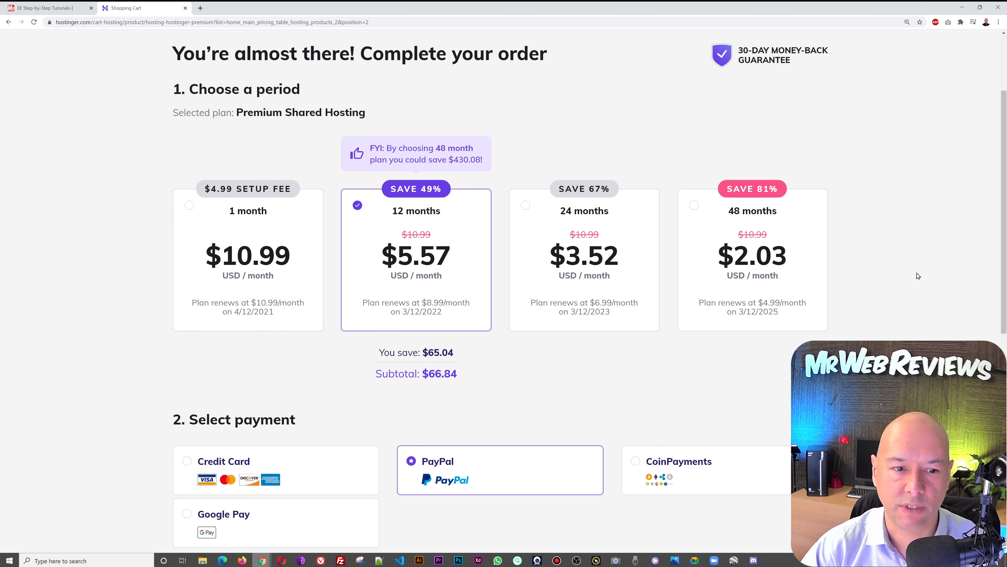
scroll(918, 276, "down", 3)
scroll(918, 276, "down", 5)
scroll(918, 276, "up", 1)
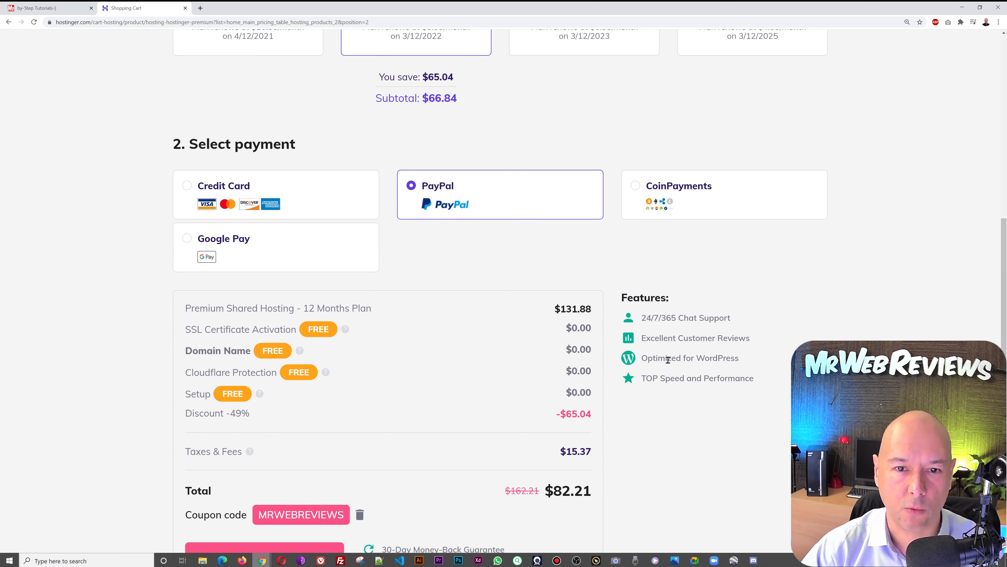
scroll(504, 290, "up", 6)
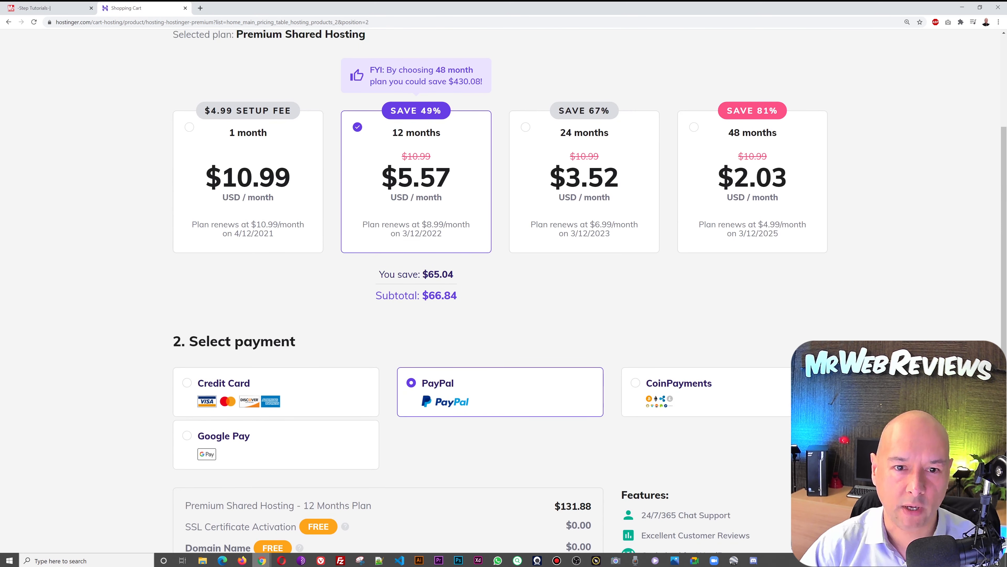
scroll(619, 391, "down", 1)
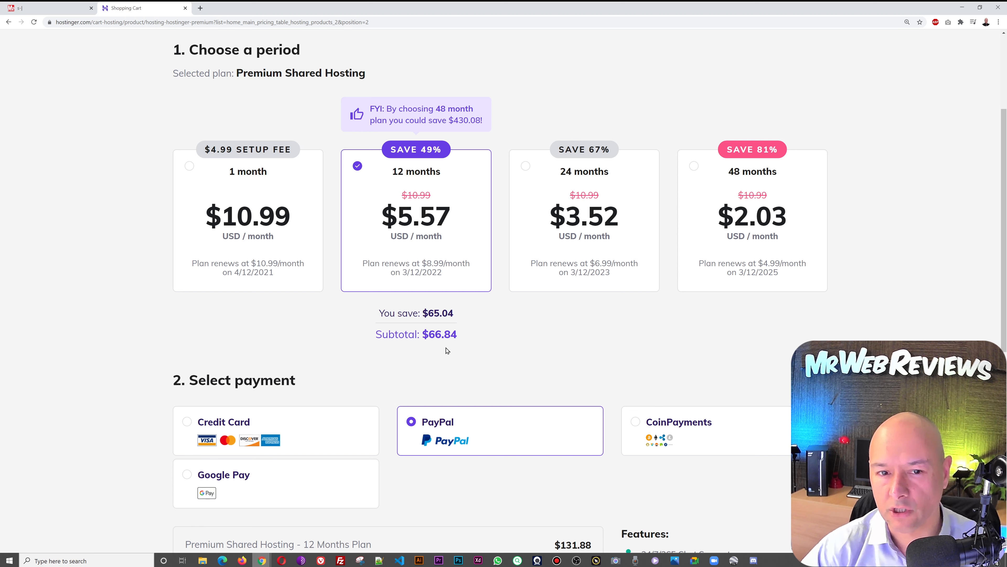
- Try the 24- and 48-month periods, then return to 12 months and review the $88.41 total
left_click(523, 167)
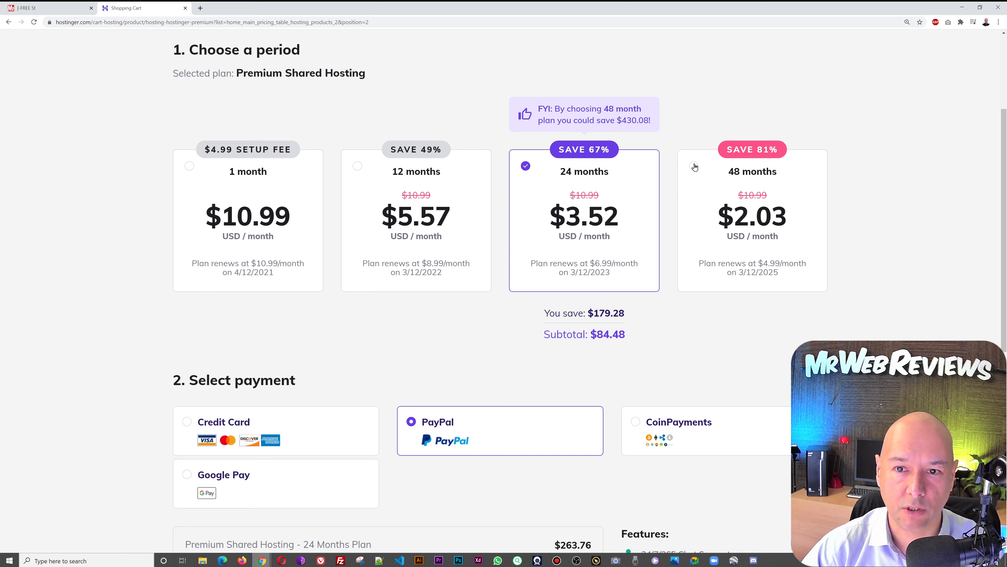
left_click(694, 166)
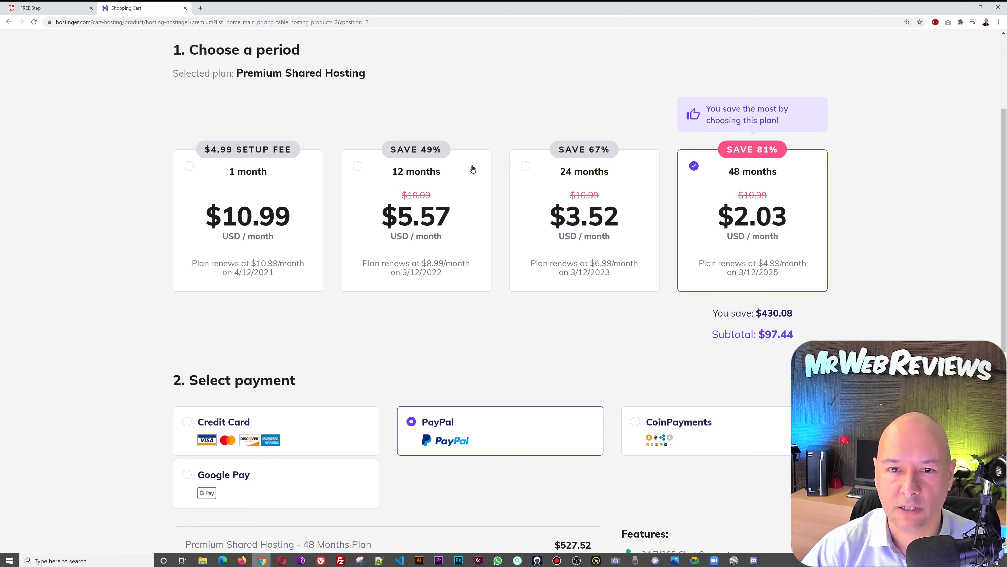
left_click(526, 166)
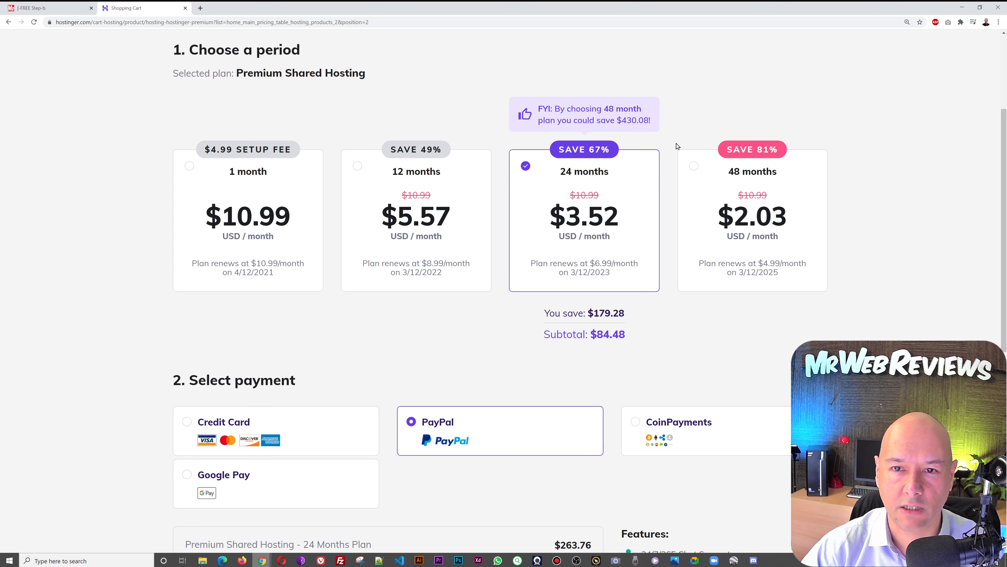
left_click(695, 167)
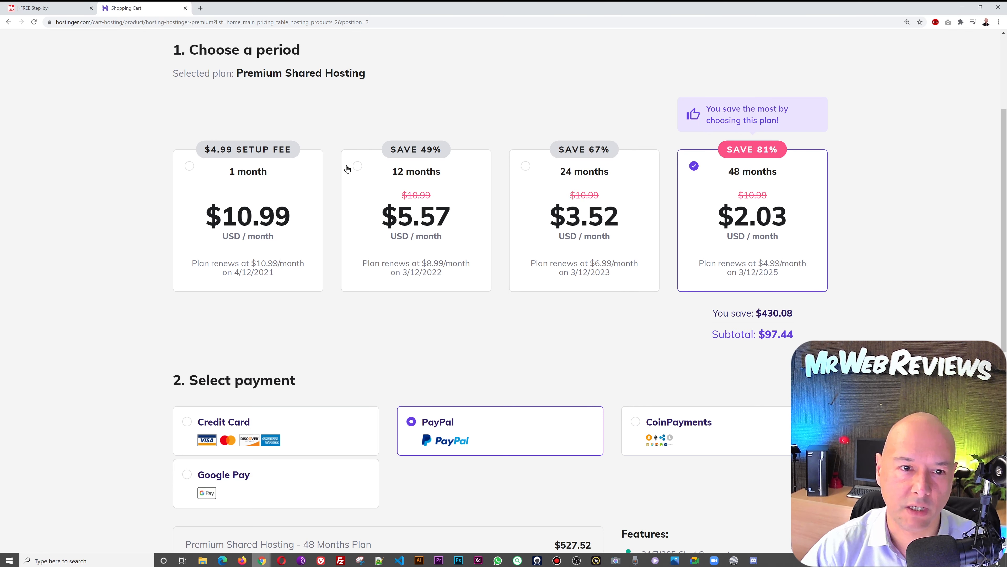
left_click(358, 166)
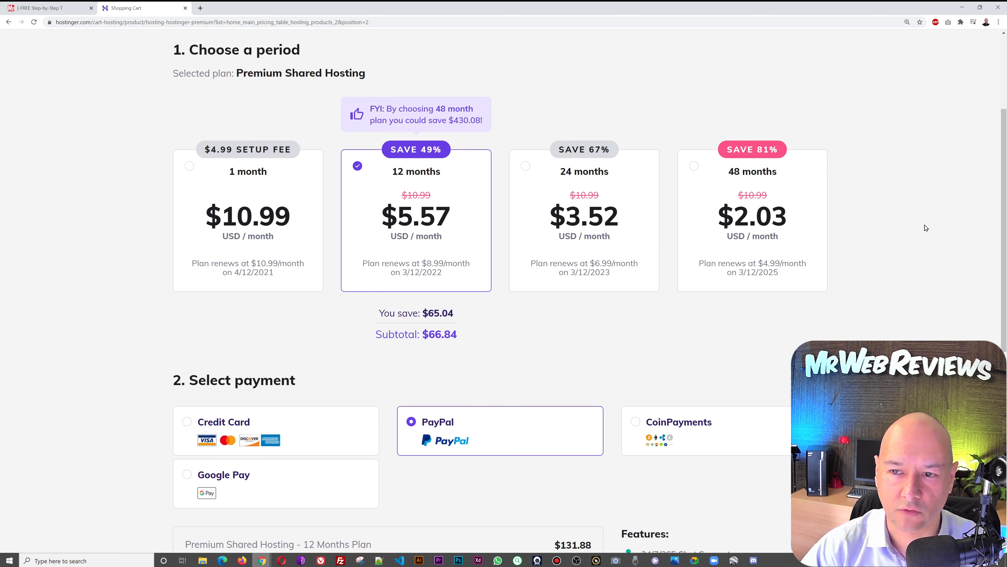
scroll(926, 228, "down", 5)
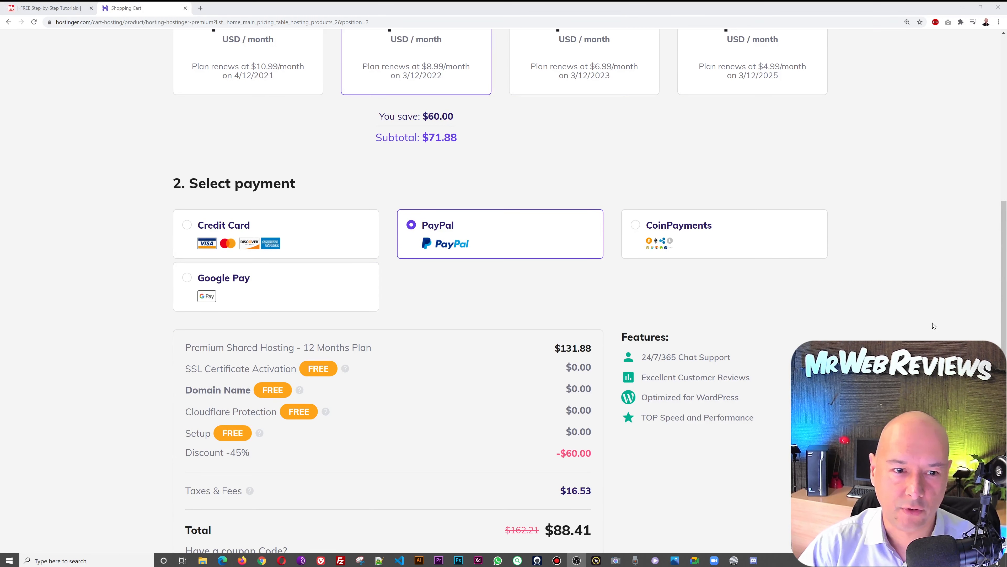
scroll(932, 325, "down", 3)
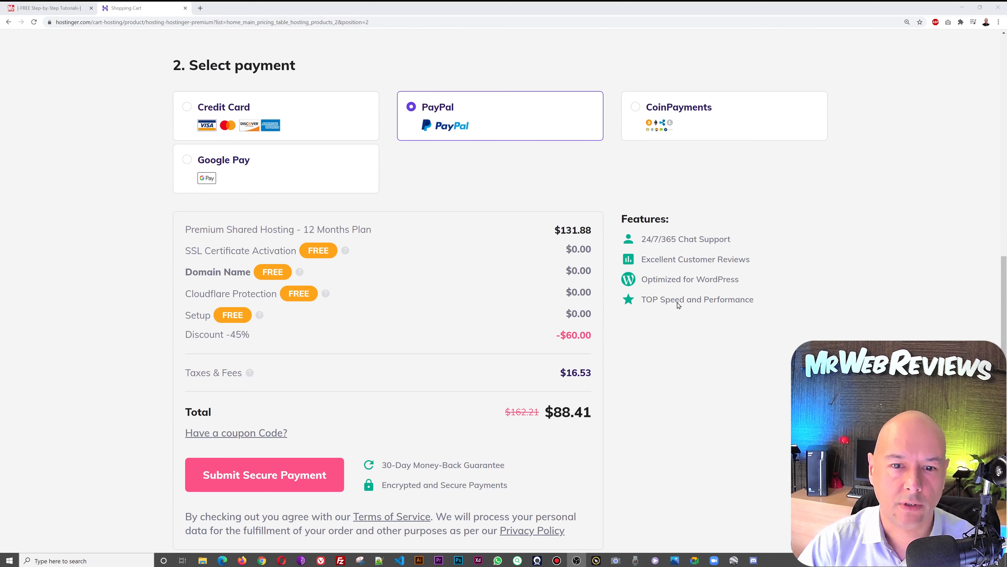
scroll(753, 254, "down", 1)
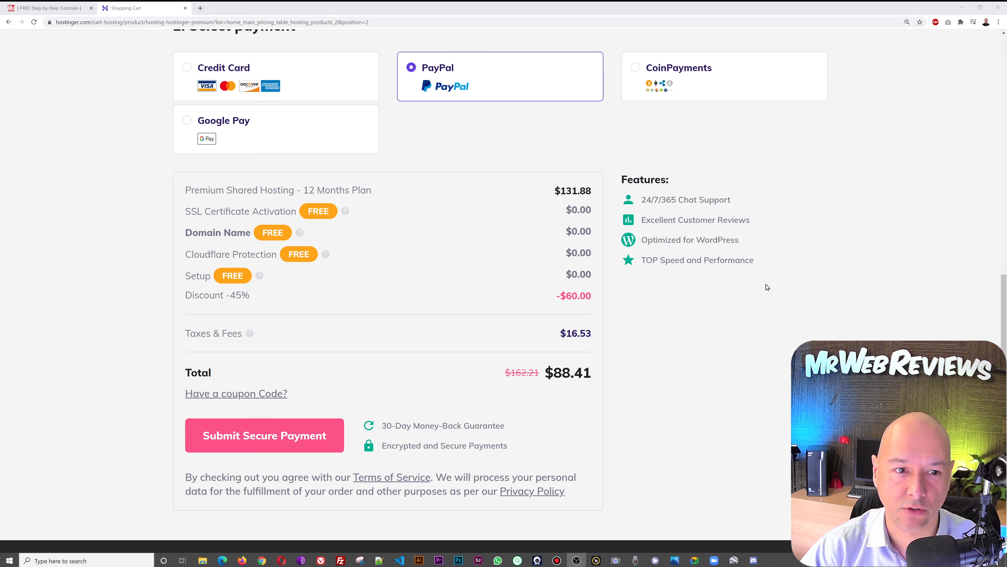
scroll(765, 286, "up", 10)
scroll(877, 291, "down", 10)
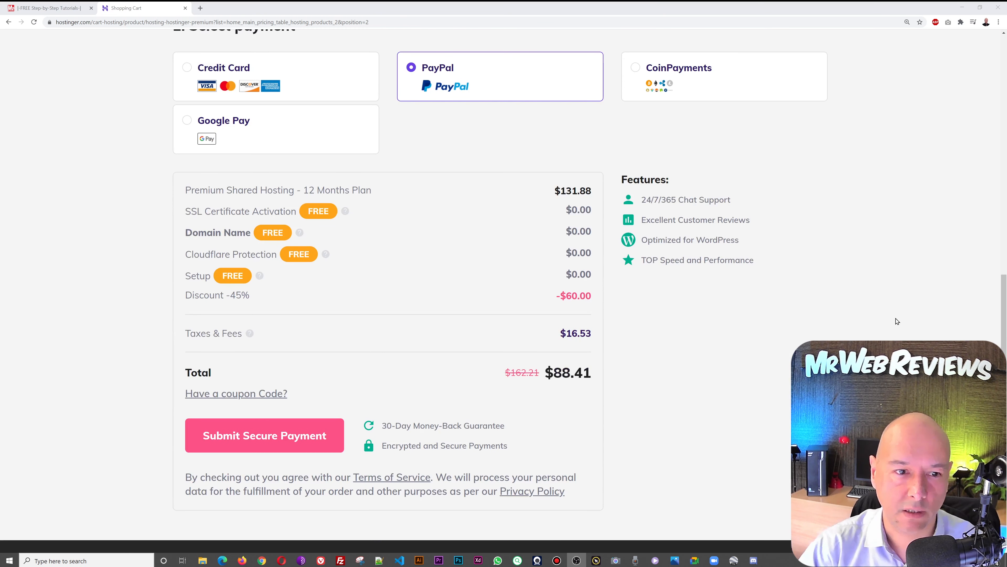
scroll(897, 320, "down", 1)
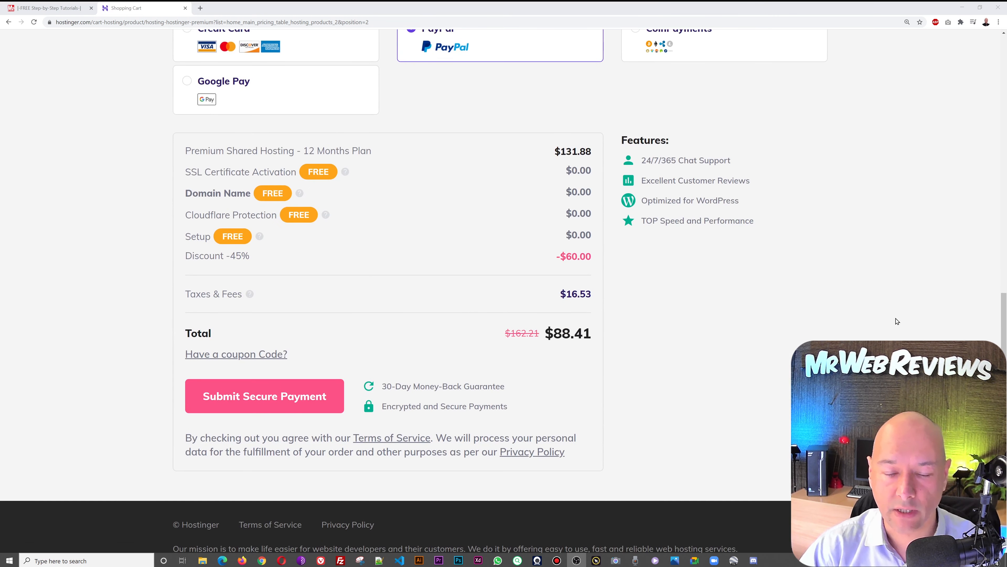
- Apply the MRWEBREVIEWS coupon to bring the total to $82.21, then submit the secure payment
left_click(254, 359)
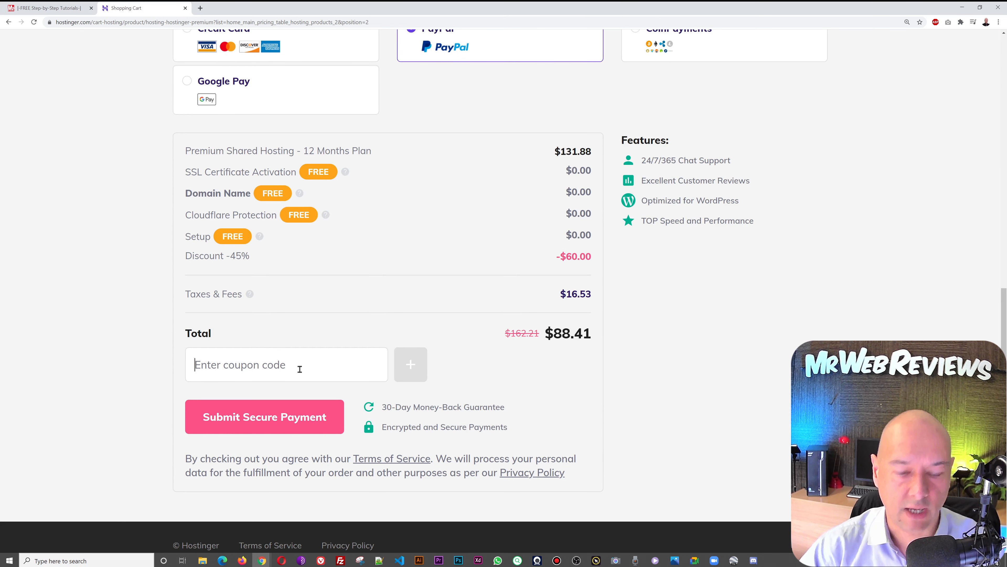
type("MRWEBREVIEWS")
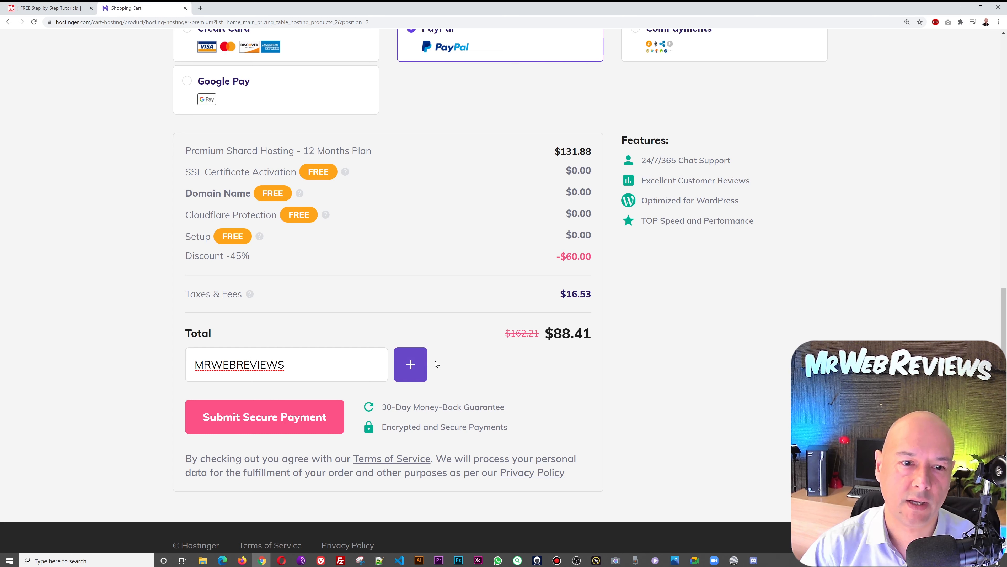
left_click(417, 371)
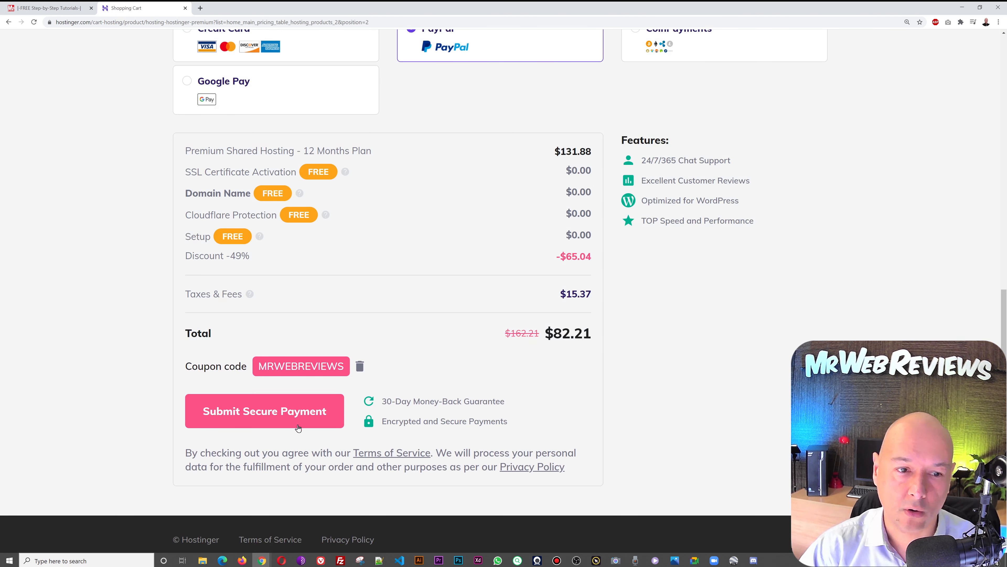
left_click(266, 420)
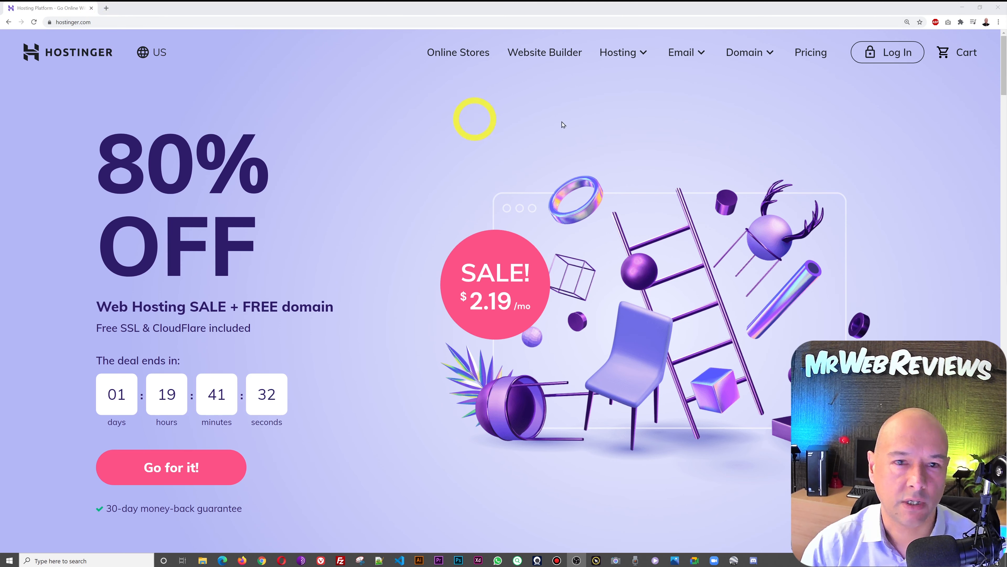
- Log in to the Hostinger account with the saved credentials to reach hPanel
left_click(899, 56)
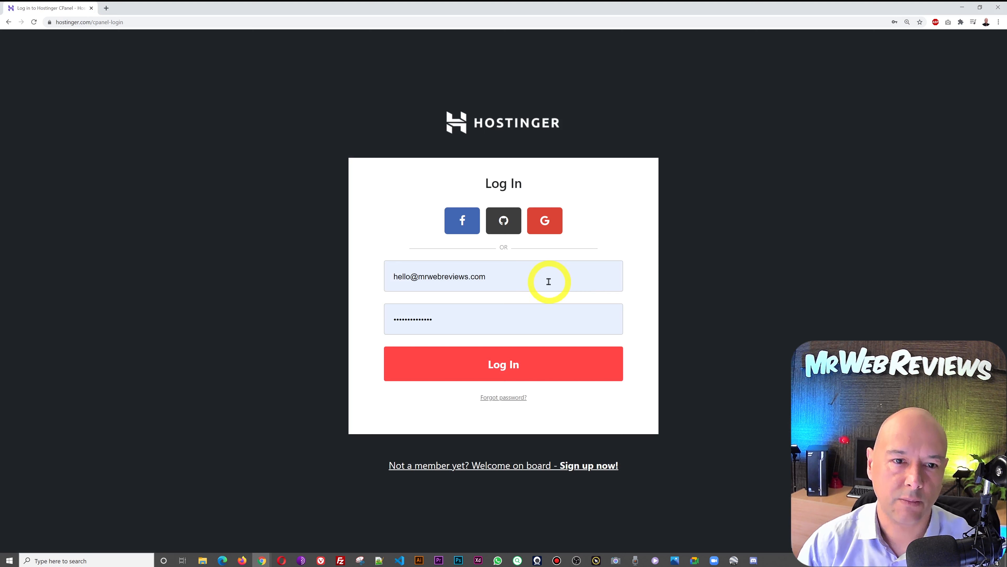
left_click(543, 371)
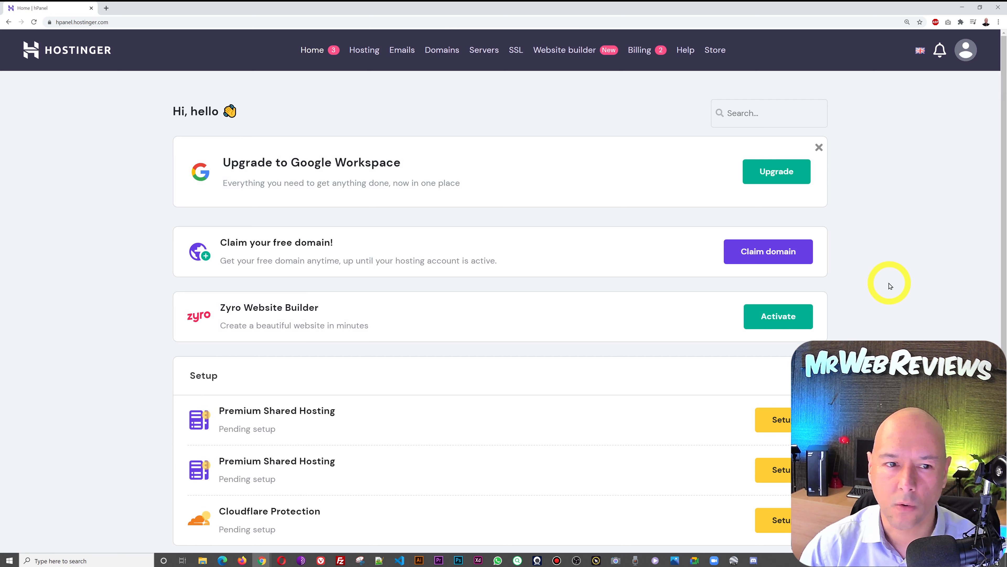
scroll(890, 286, "down", 1)
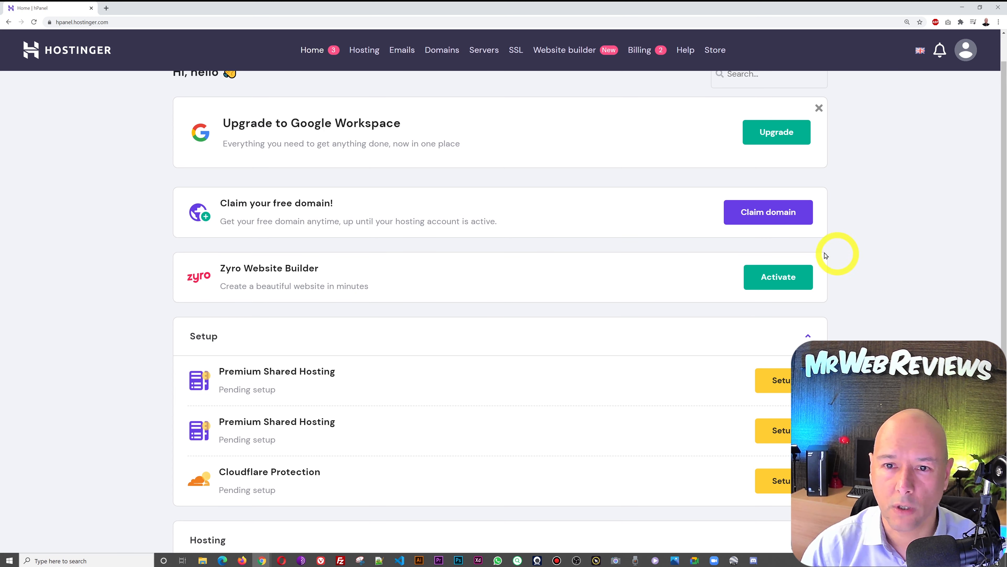
left_click(784, 223)
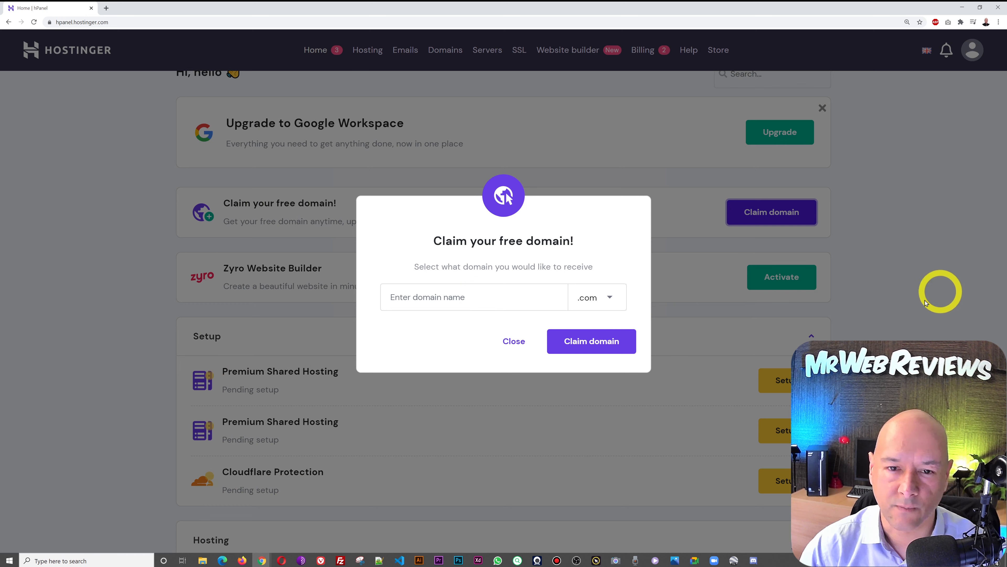
left_click(608, 294)
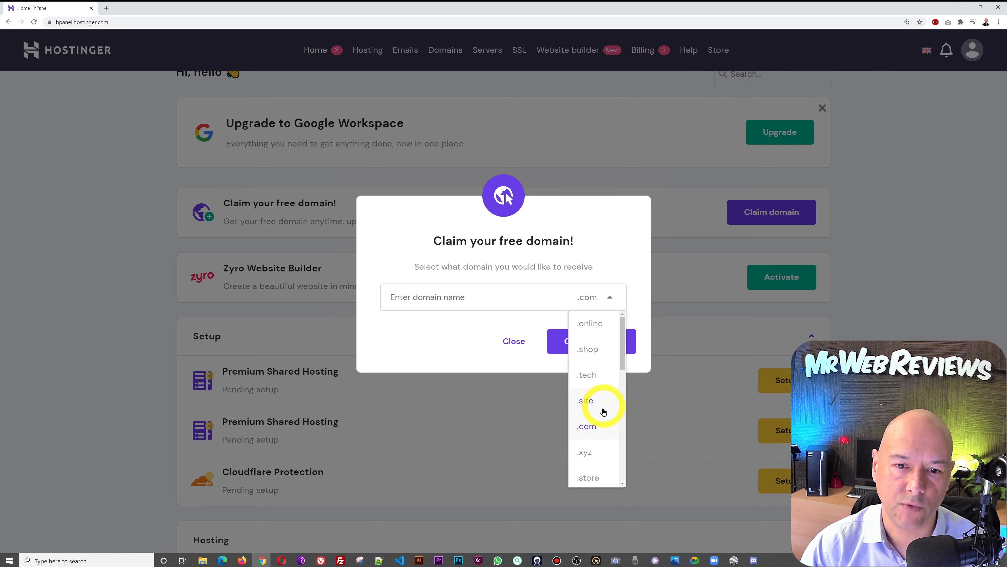
scroll(604, 429, "down", 5)
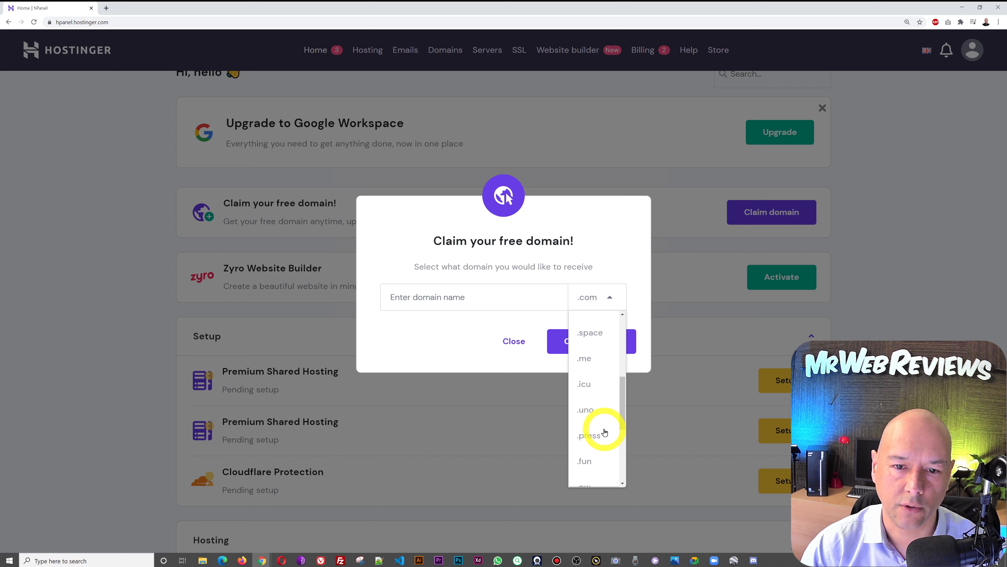
scroll(611, 370, "down", 1)
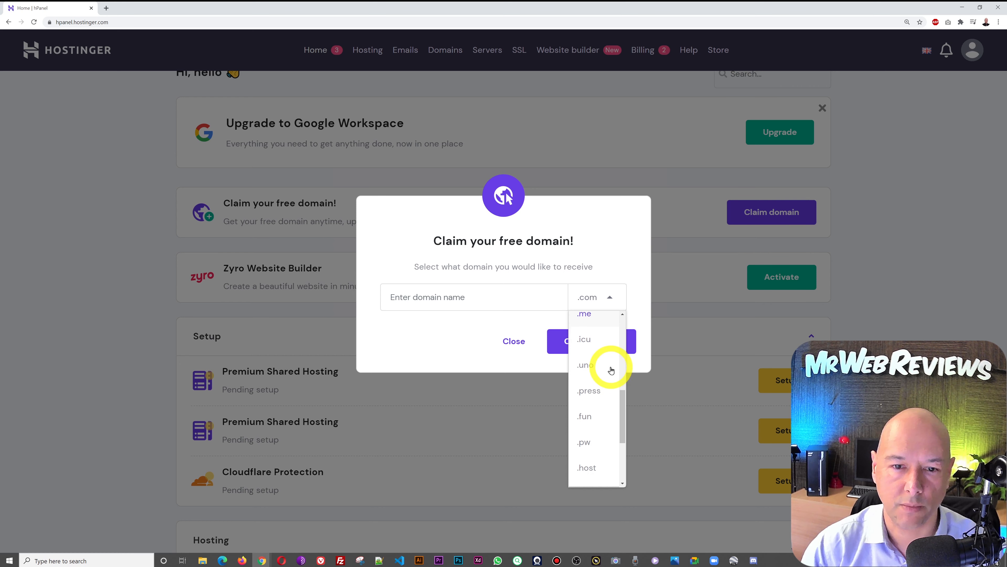
scroll(605, 361, "down", 3)
scroll(605, 361, "down", 1)
left_click(606, 302)
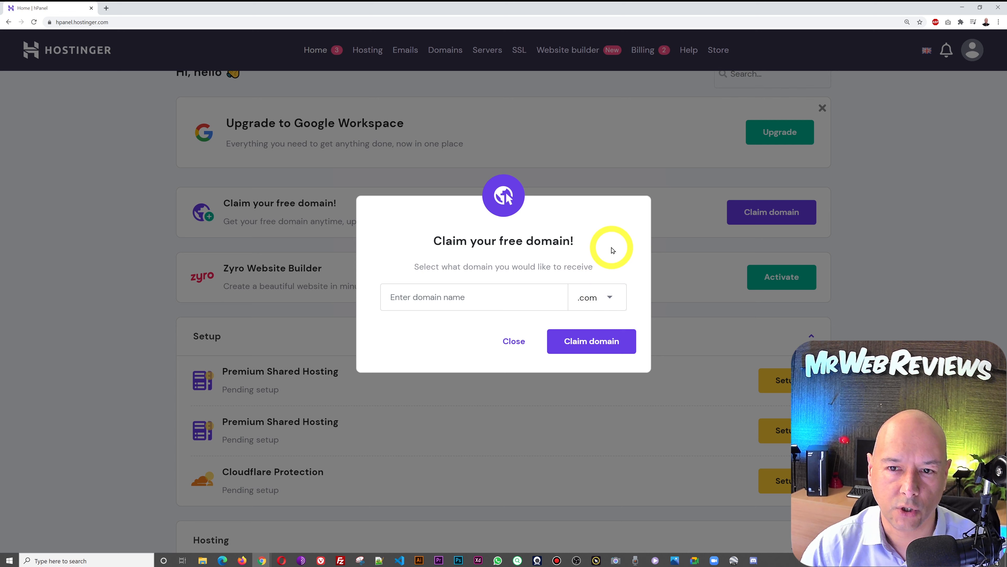
left_click(483, 294)
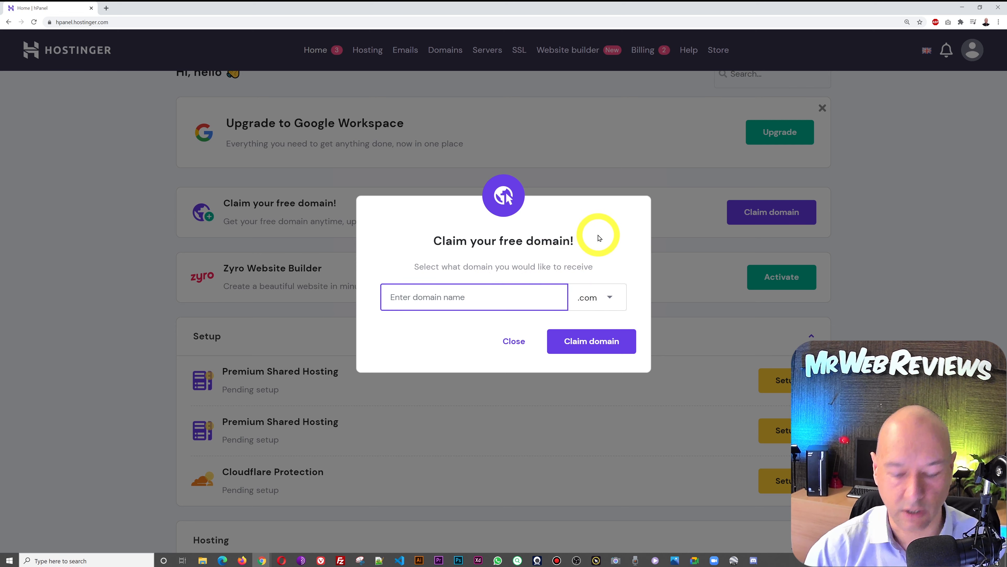
type("yourdomain")
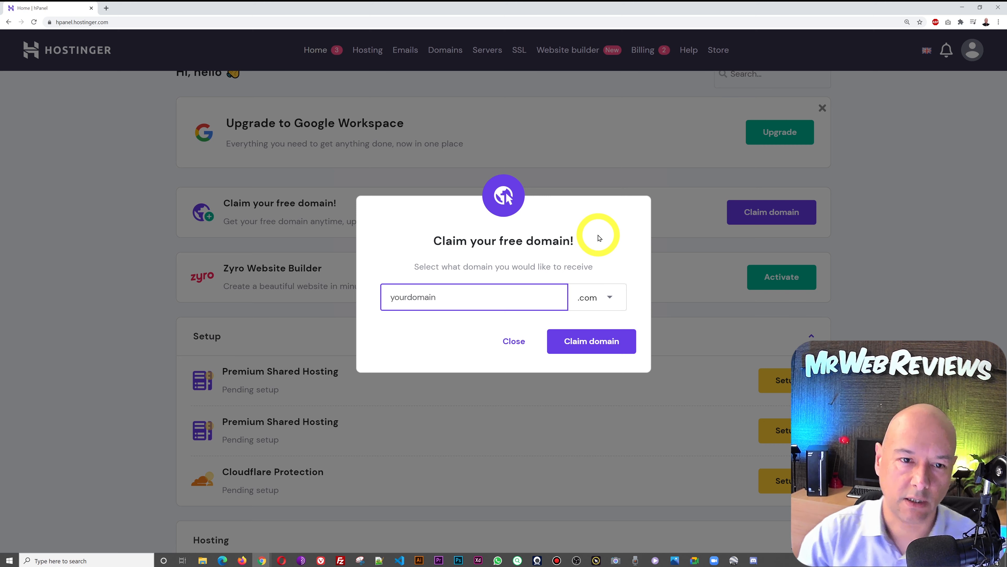
left_click(599, 237)
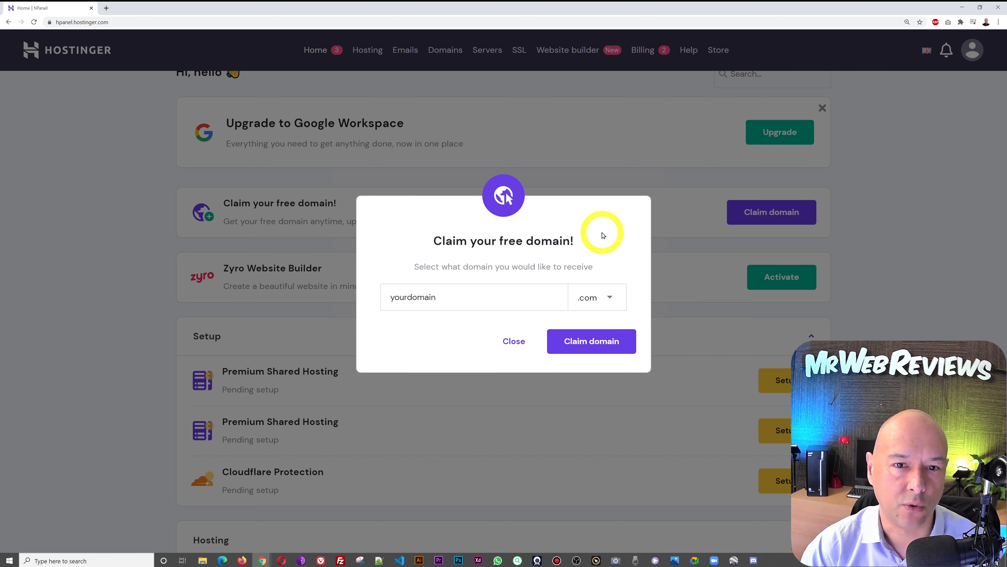
left_click(473, 296)
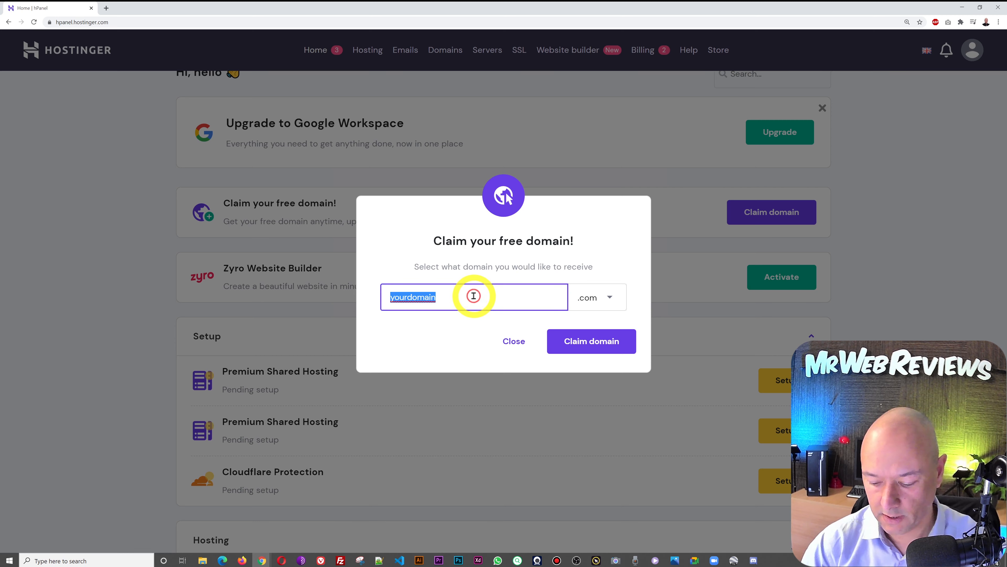
key("BackSpace")
left_click(926, 295)
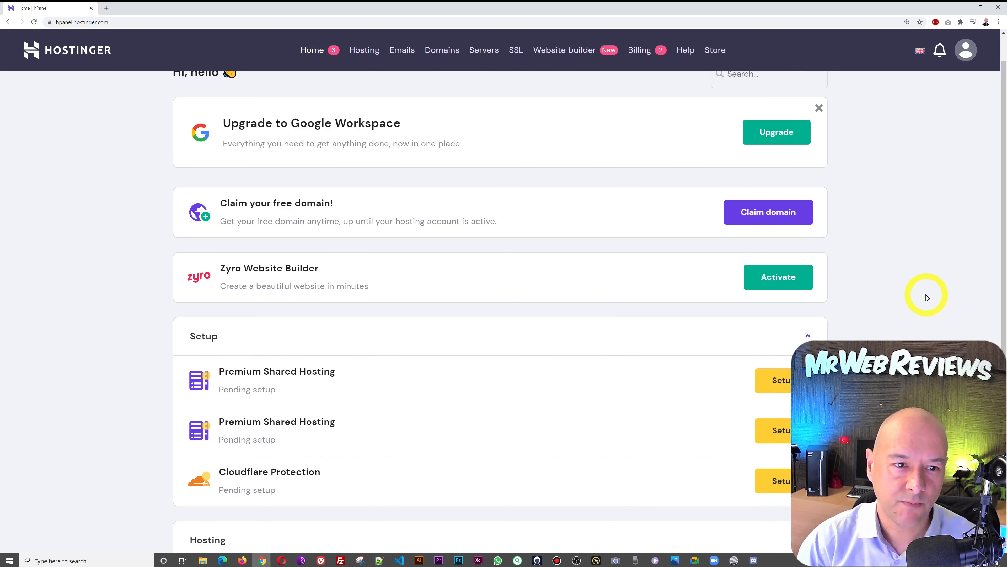
- Launch setup for the first pending Premium Shared Hosting plan
scroll(926, 297, "down", 5)
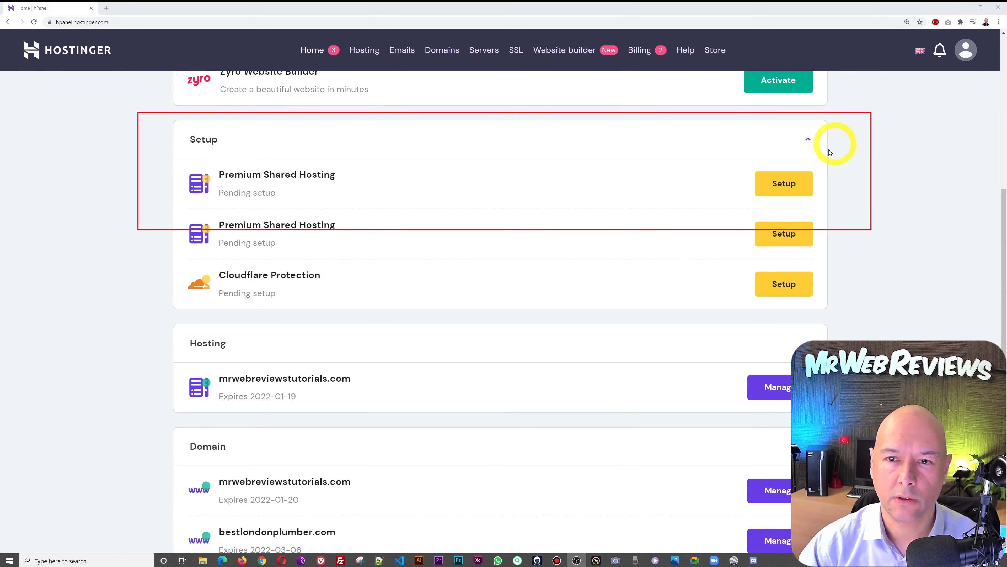
left_click(797, 187)
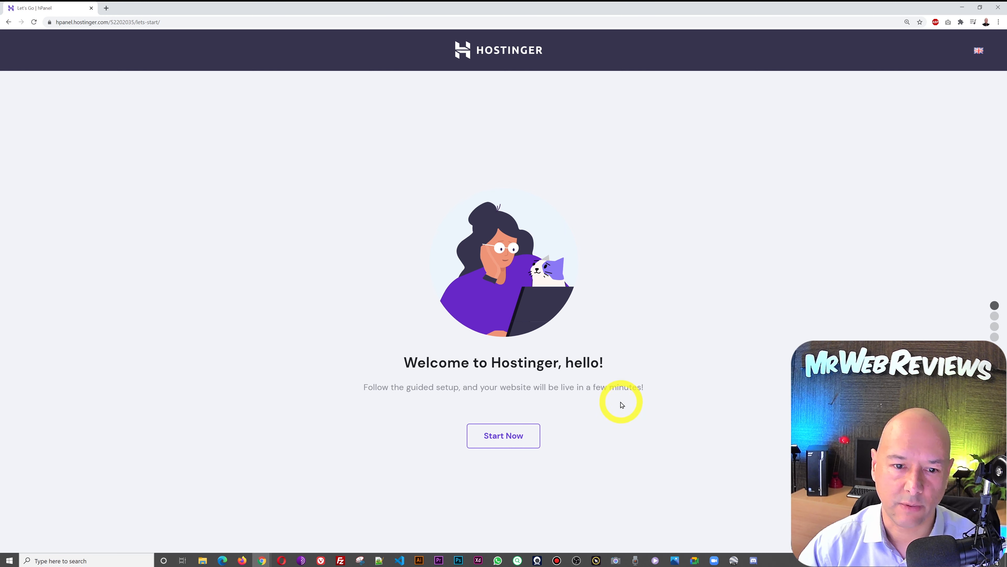
- Start the guided setup and confirm bestlondonplumber.com as the website's domain
left_click(533, 448)
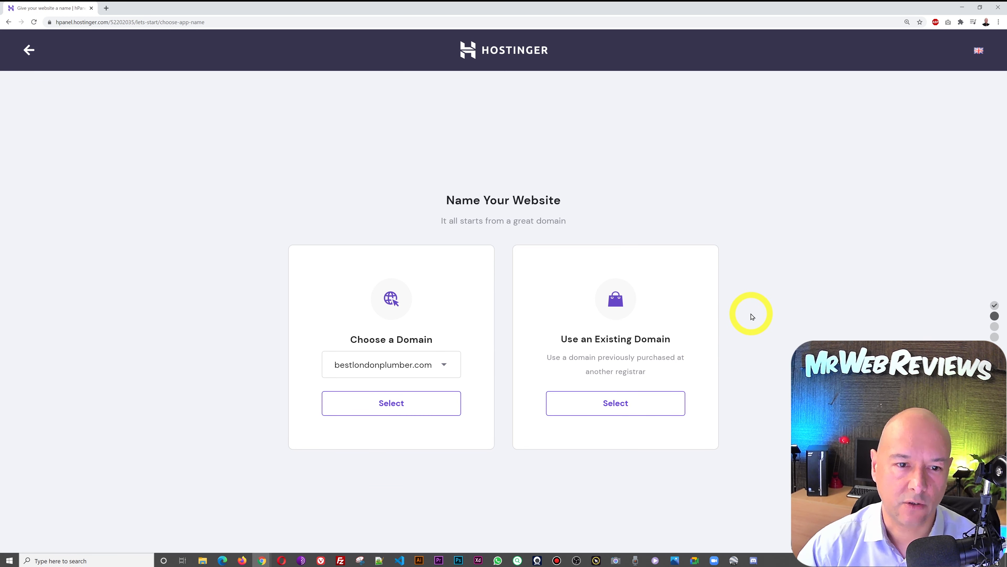
left_click(448, 365)
left_click(423, 387)
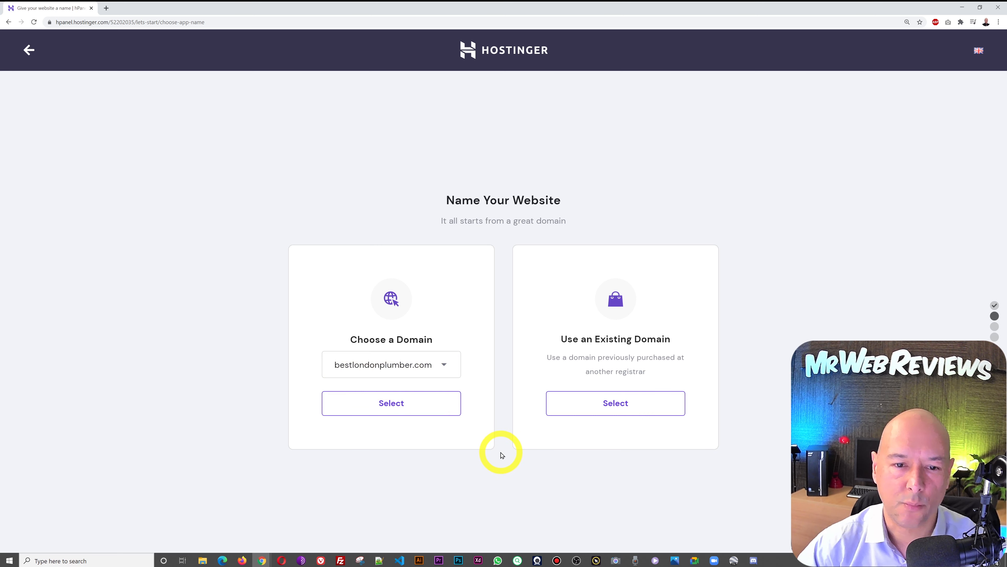
left_click(417, 411)
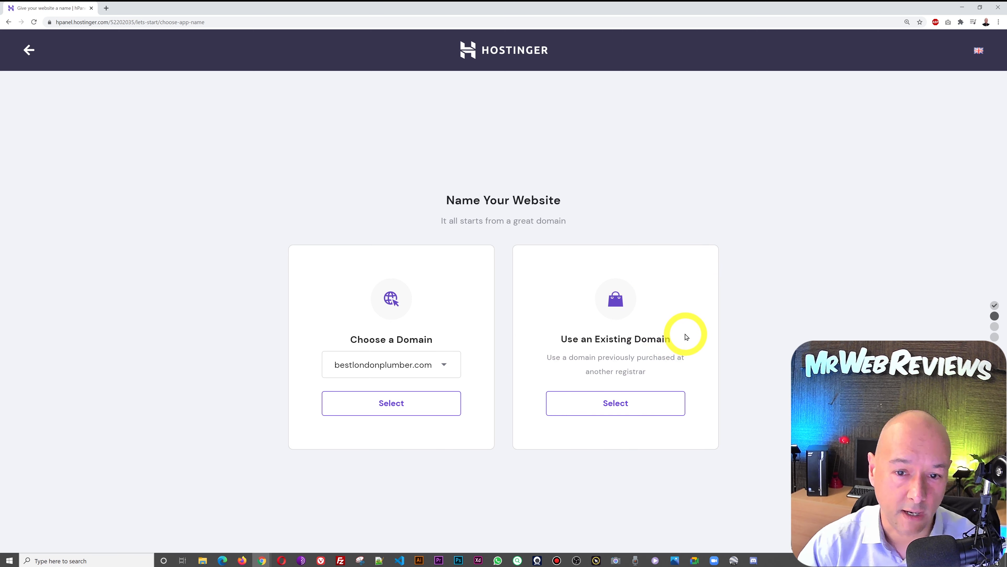
left_click(410, 409)
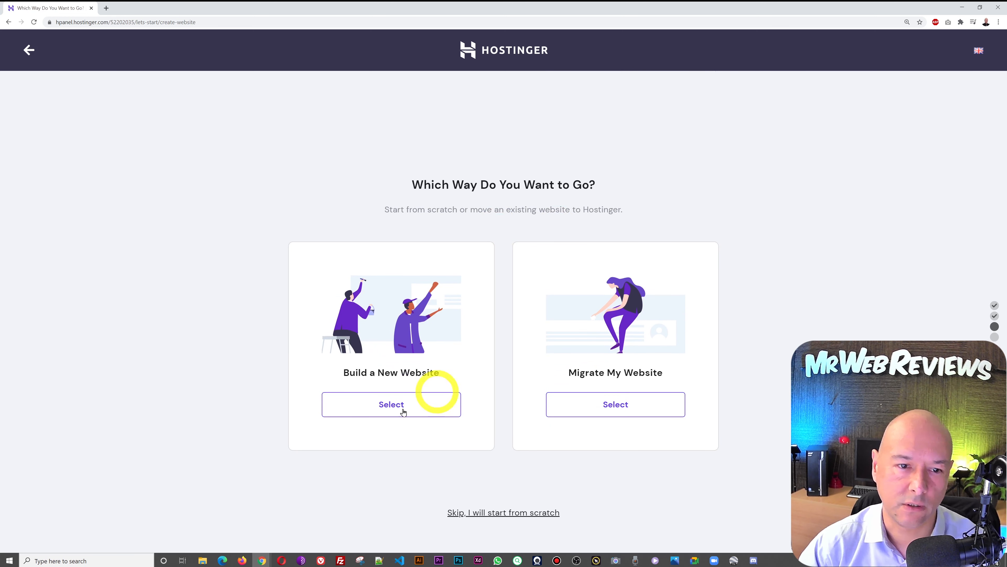
- Start from scratch, finish the bestlondonplumber.com setup, and open the mrwebreviewstutorials.com hosting account
left_click(381, 412)
left_click(589, 415)
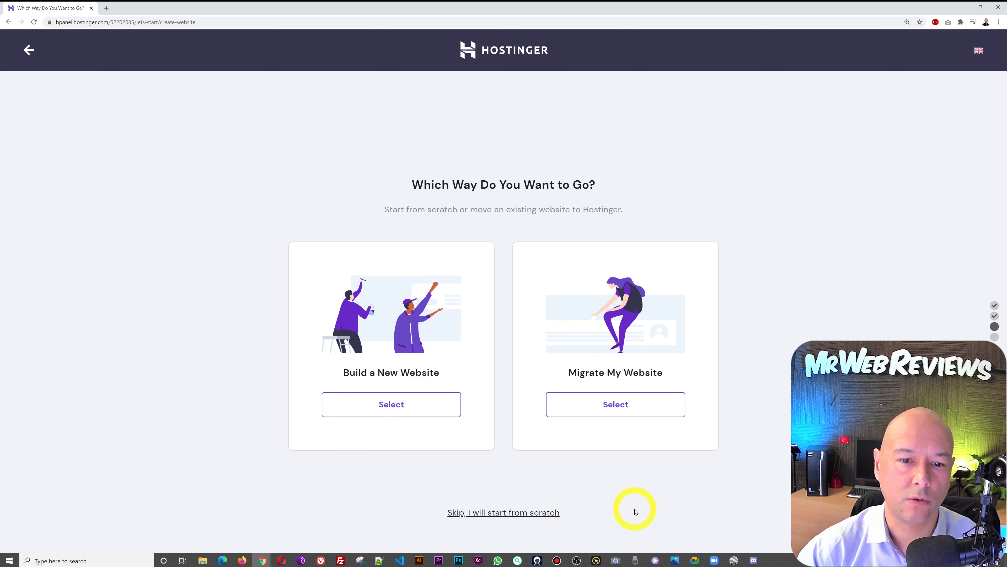
left_click(506, 513)
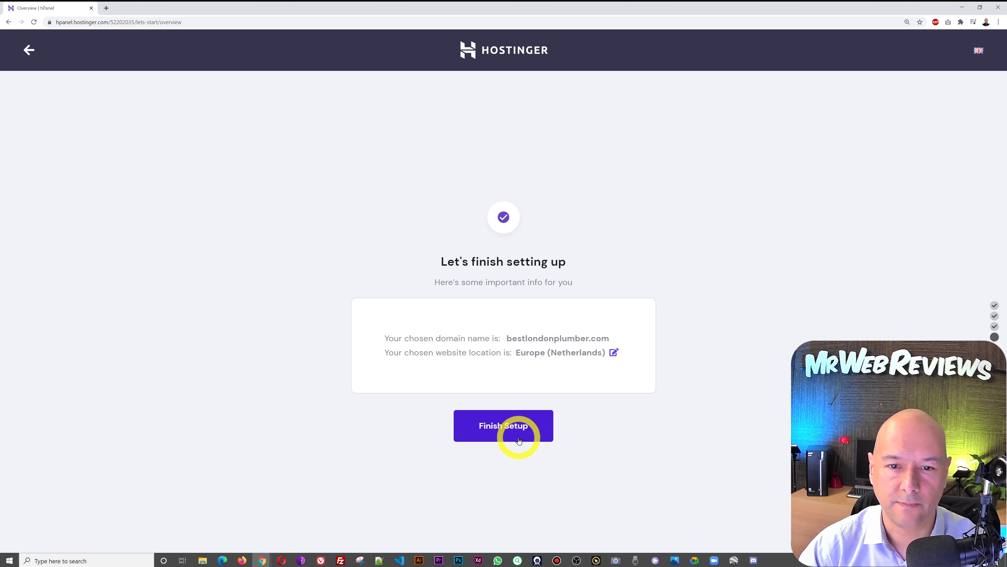
left_click(518, 440)
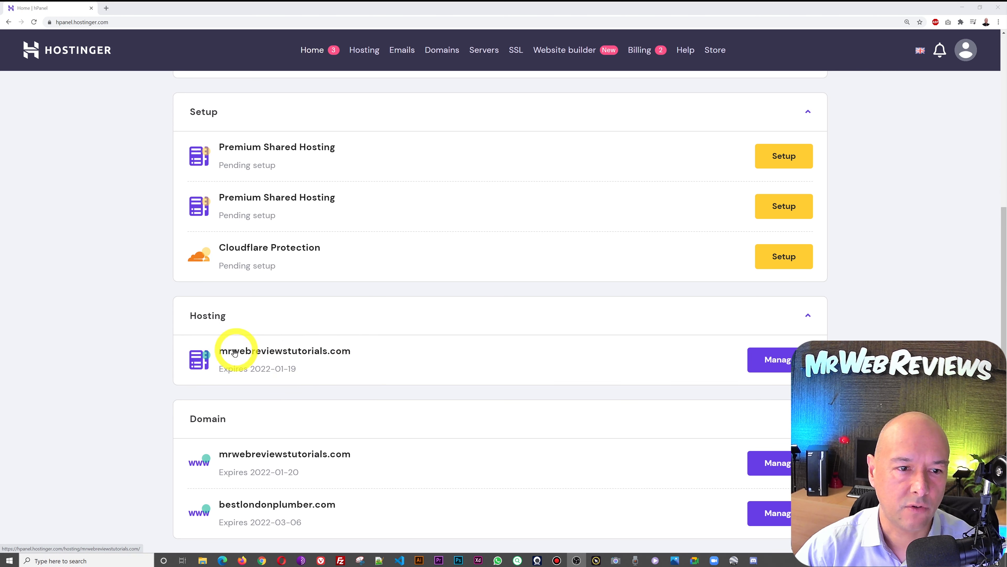
left_click(326, 357)
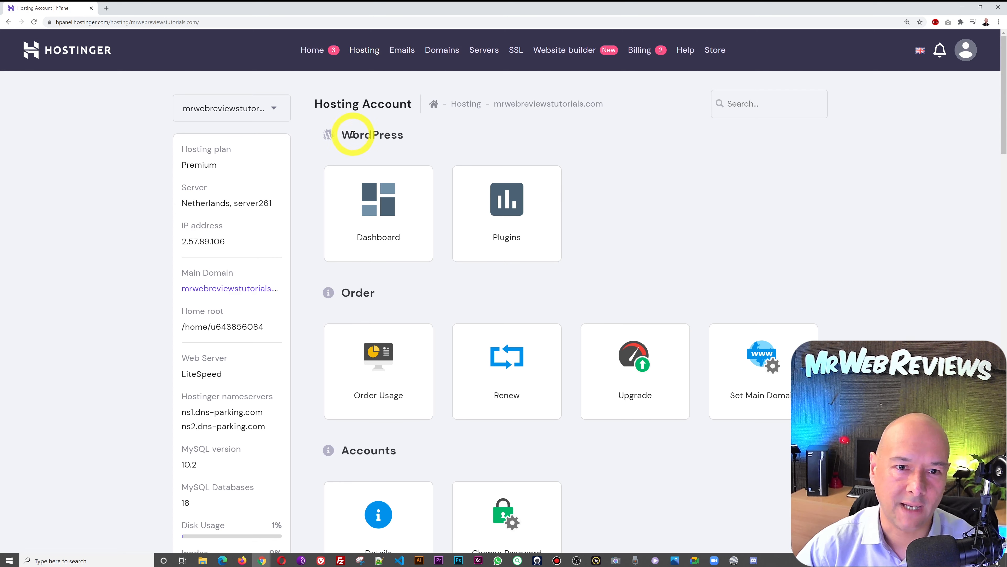
scroll(965, 246, "down", 10)
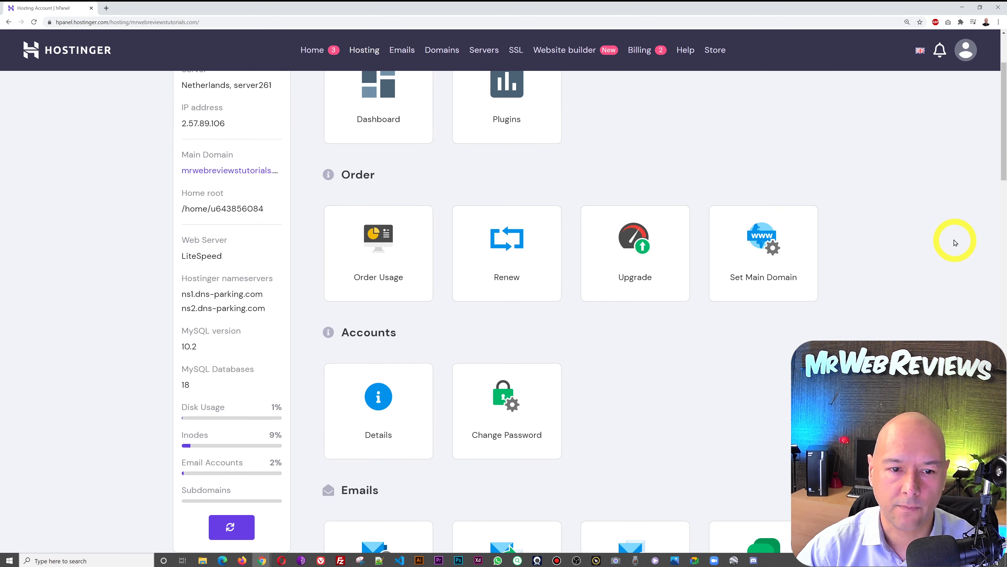
scroll(954, 242, "down", 13)
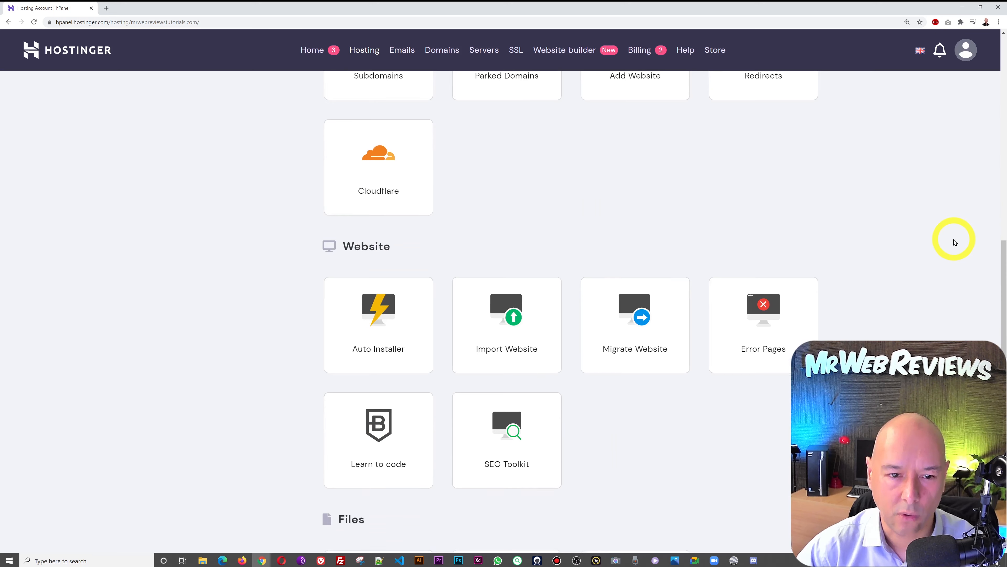
scroll(955, 242, "down", 8)
scroll(955, 242, "down", 8)
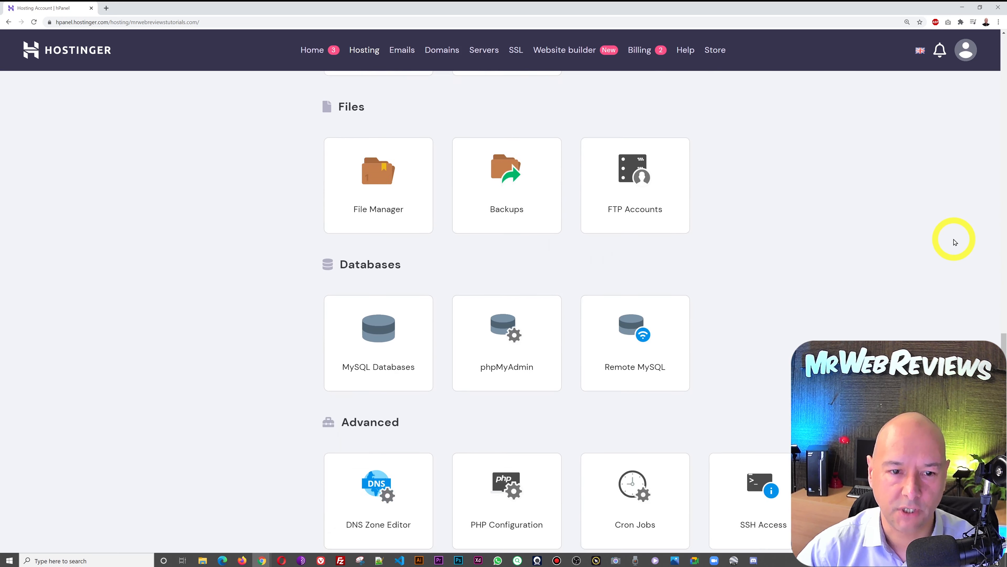
scroll(955, 242, "down", 5)
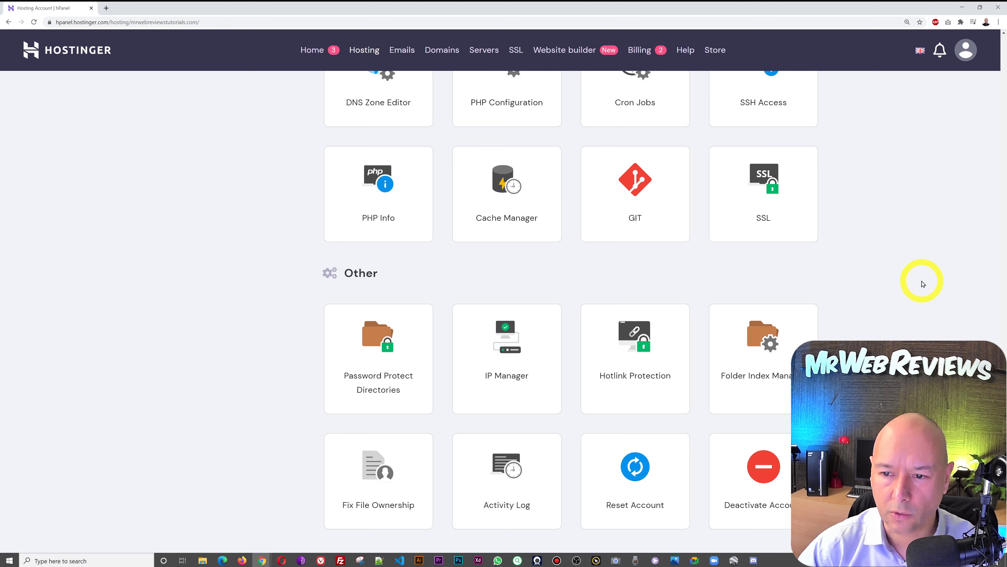
scroll(923, 283, "up", 20)
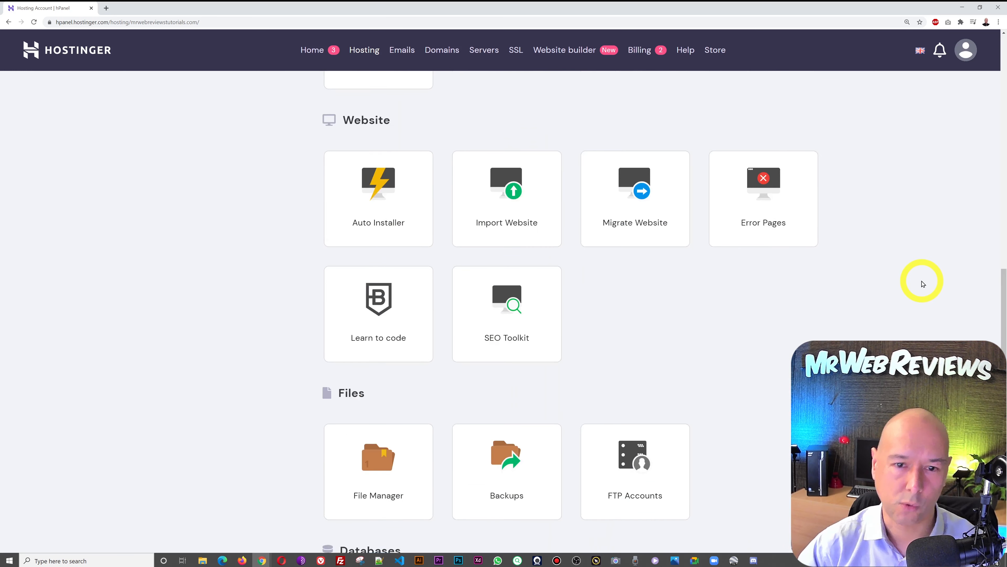
scroll(923, 283, "up", 3)
scroll(922, 283, "up", 4)
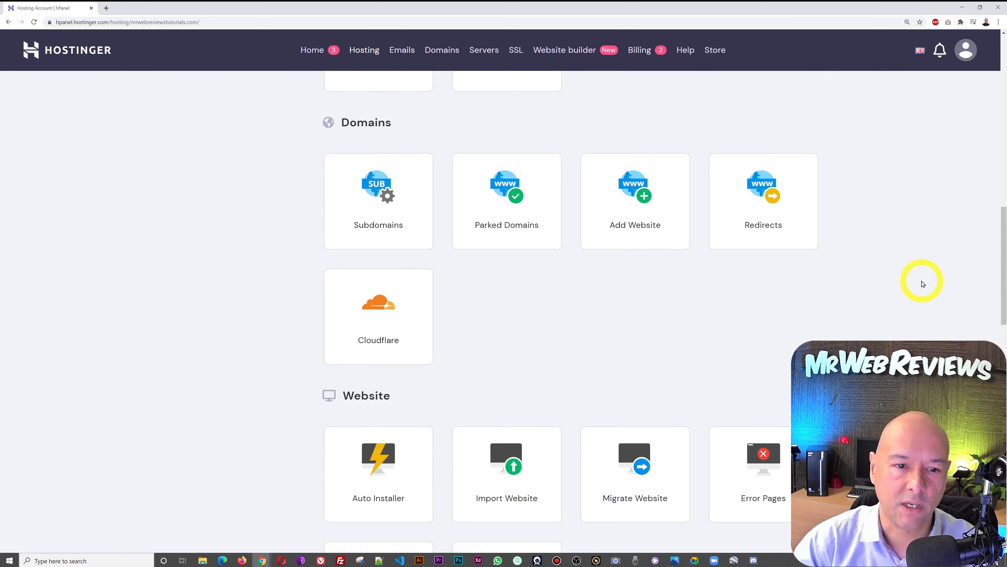
scroll(922, 283, "down", 1)
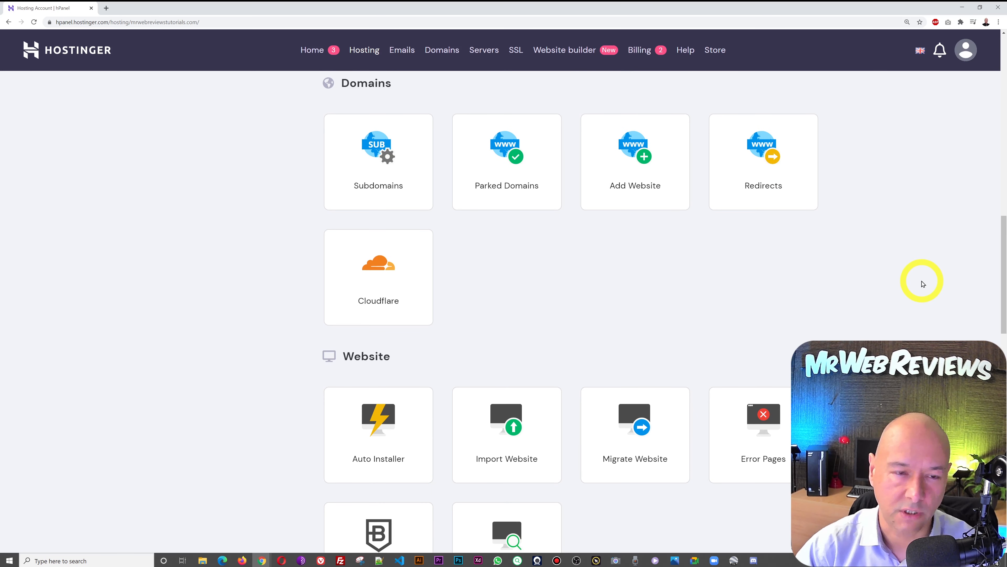
scroll(923, 284, "down", 3)
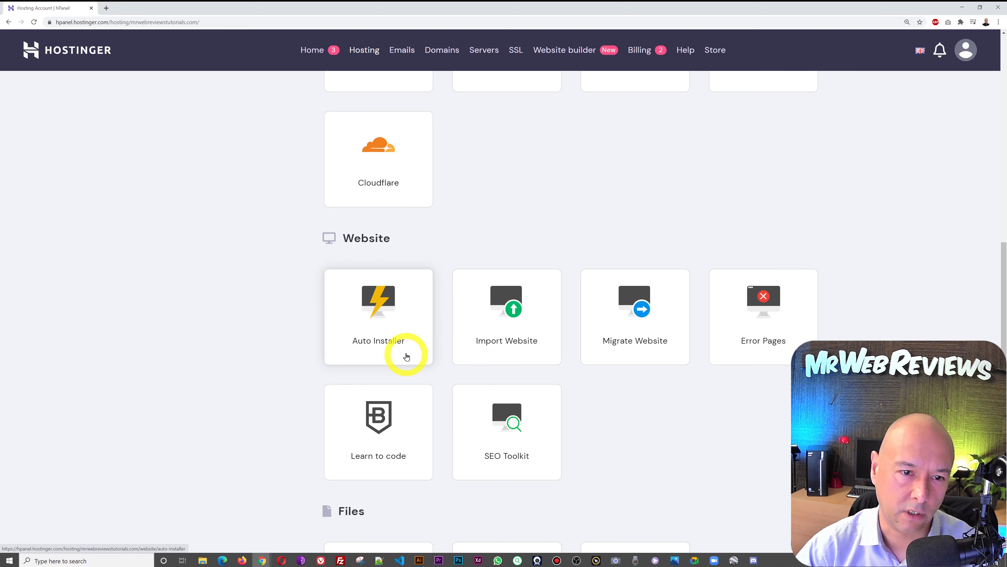
- Open the Auto Installer and view the WordPress, WooCommerce and Joomla installers
left_click(400, 323)
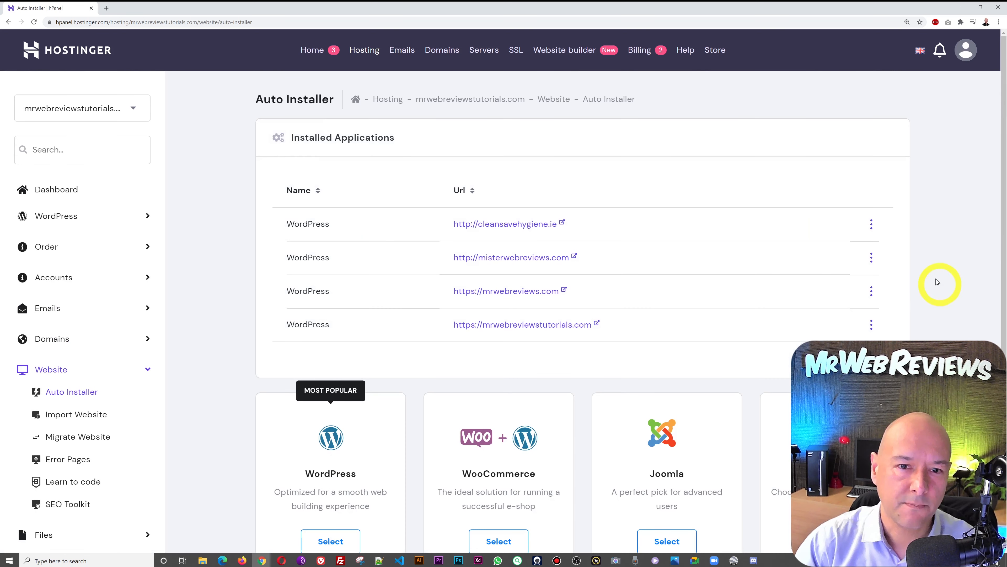
scroll(968, 236, "down", 2)
scroll(968, 238, "down", 2)
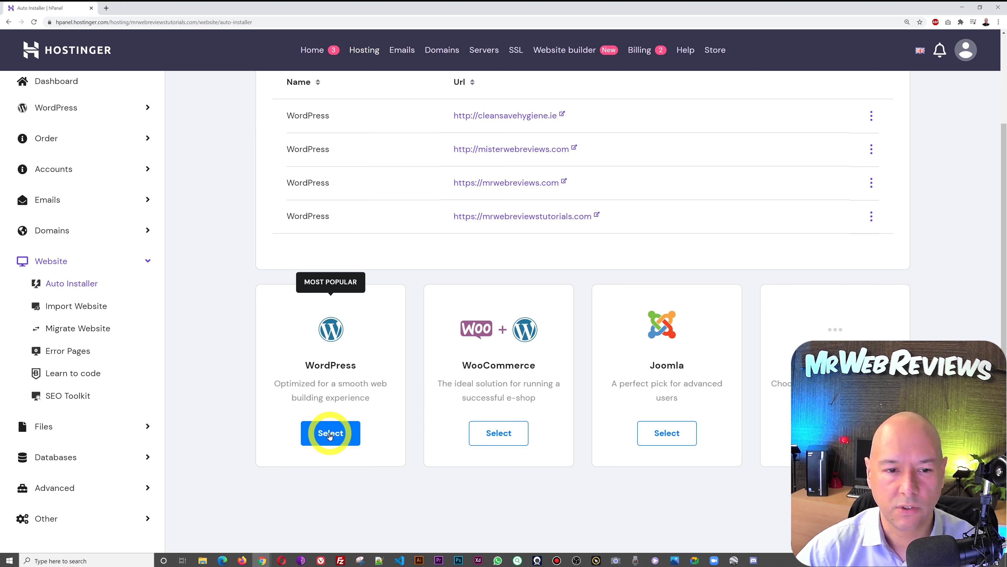
left_click(330, 433)
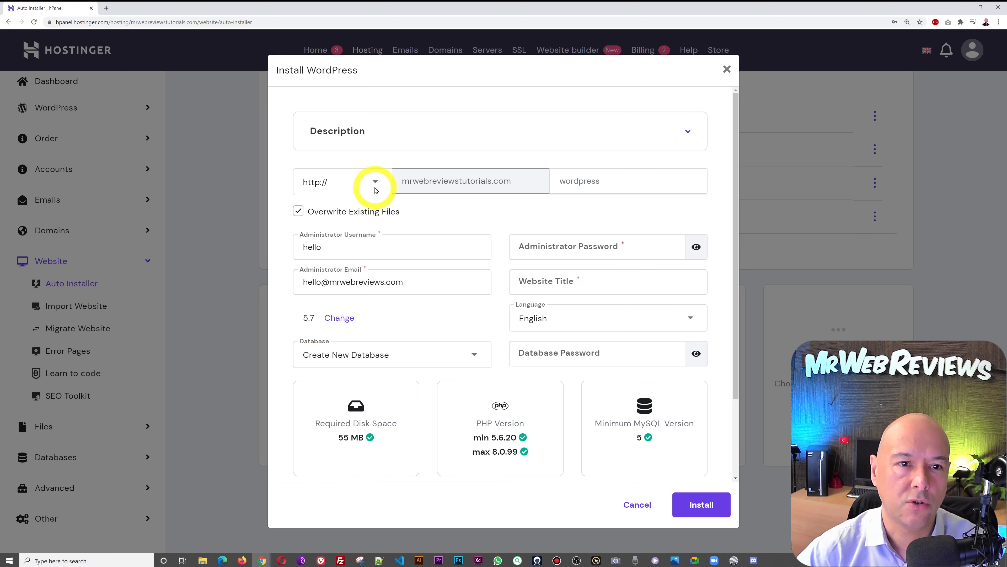
left_click(375, 183)
left_click(337, 208)
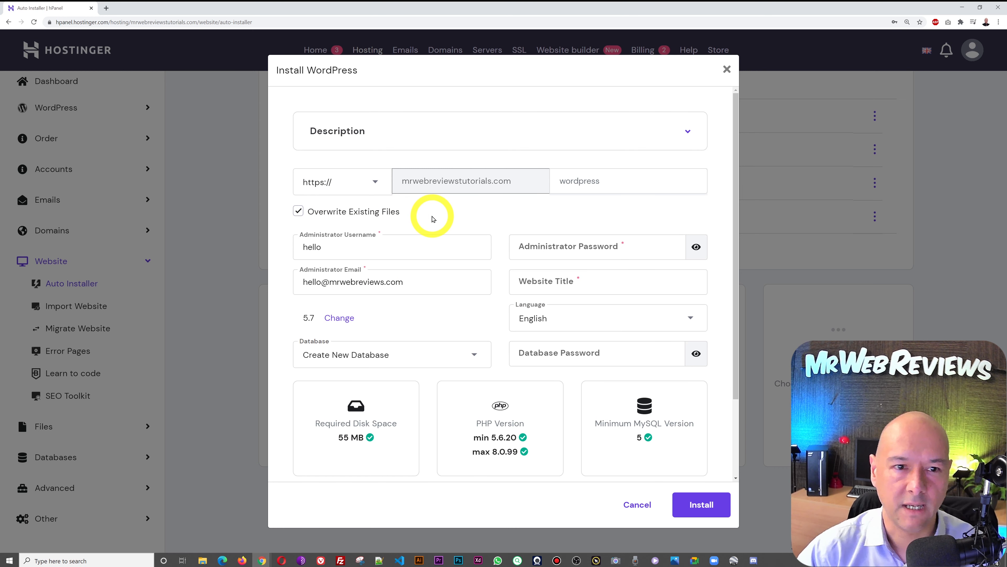
left_click(576, 183)
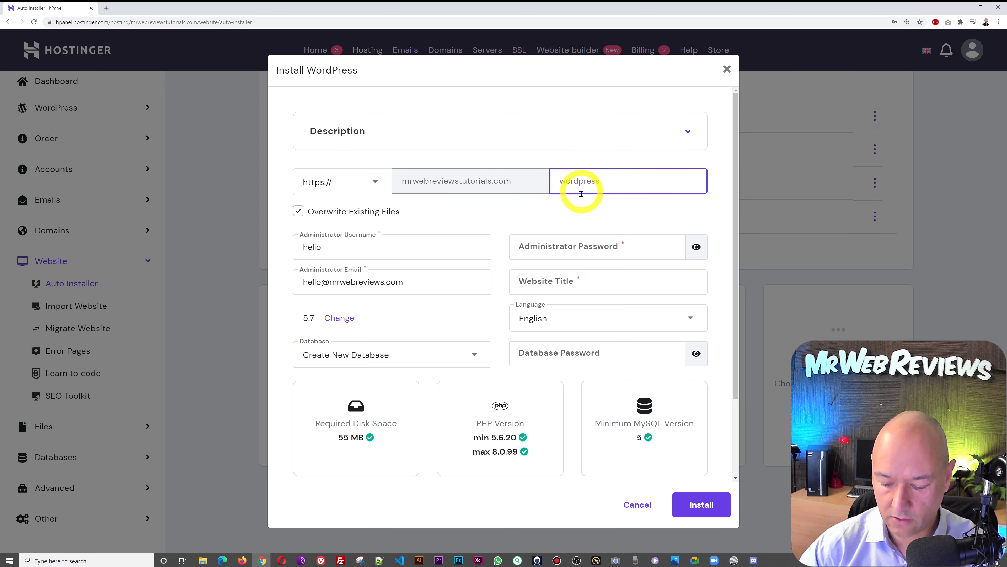
left_click(549, 215)
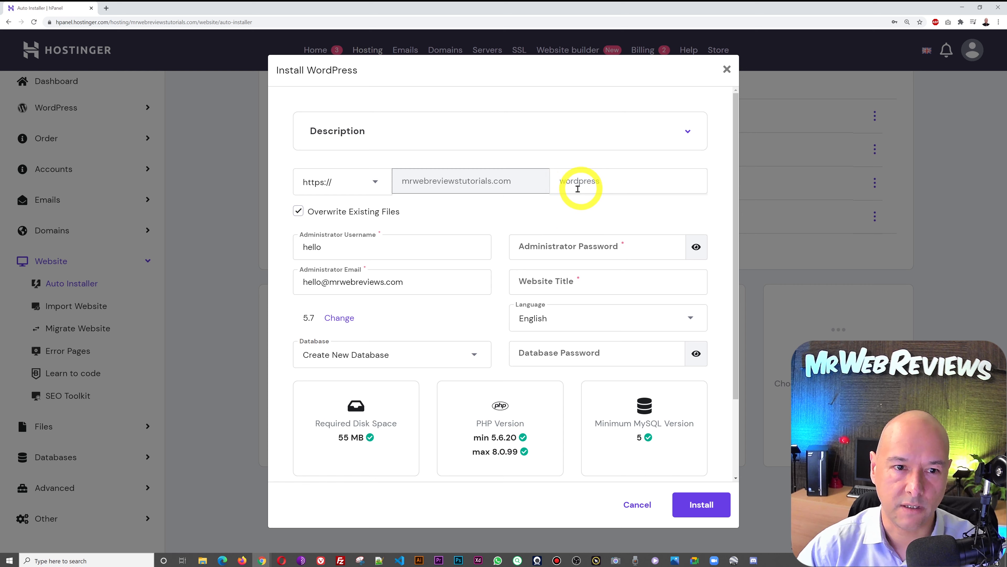
- Replace the administrator username, enter a password, and title the site 'Mr Web Reviews'
left_click(441, 249)
double_click(441, 249)
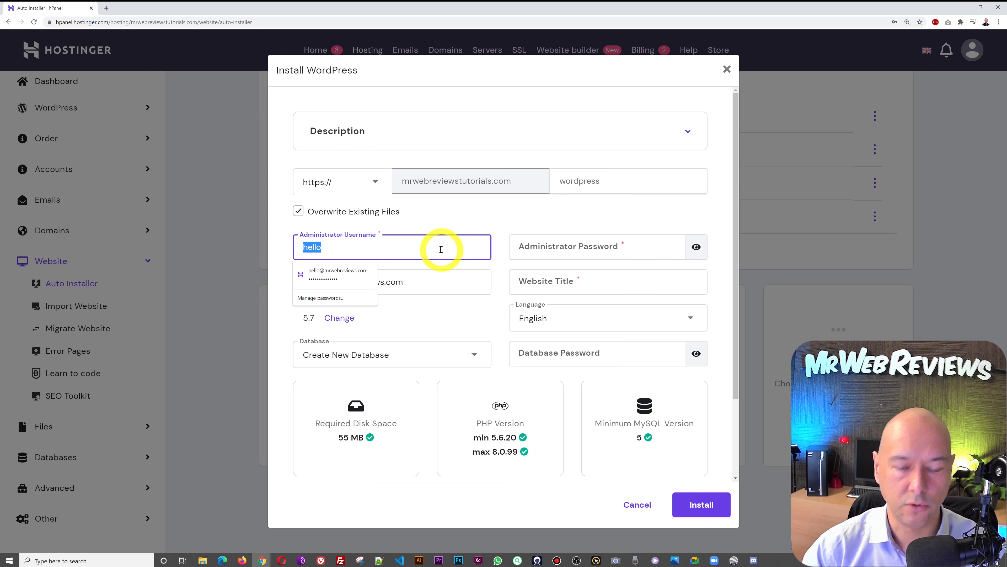
key("Escape")
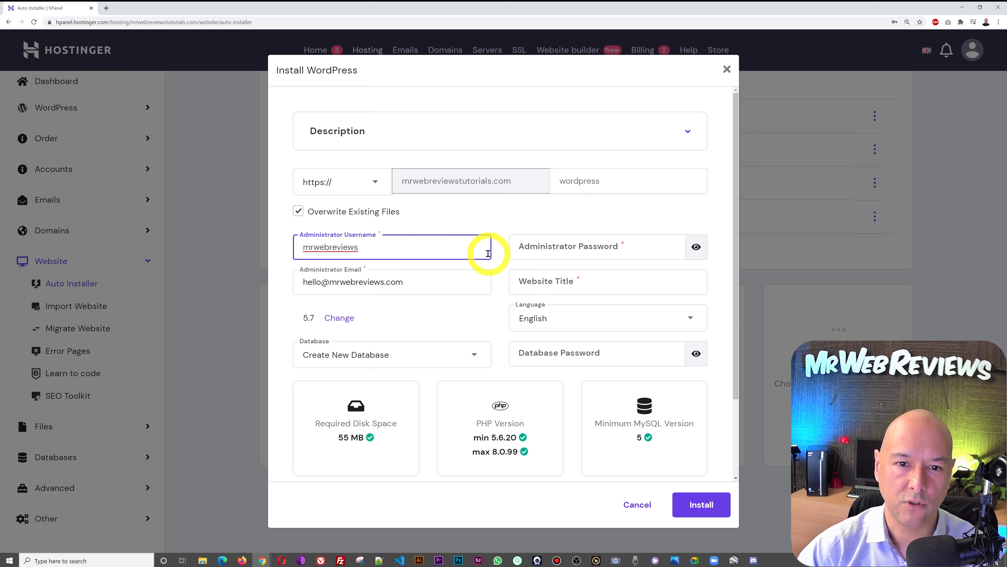
left_click(519, 229)
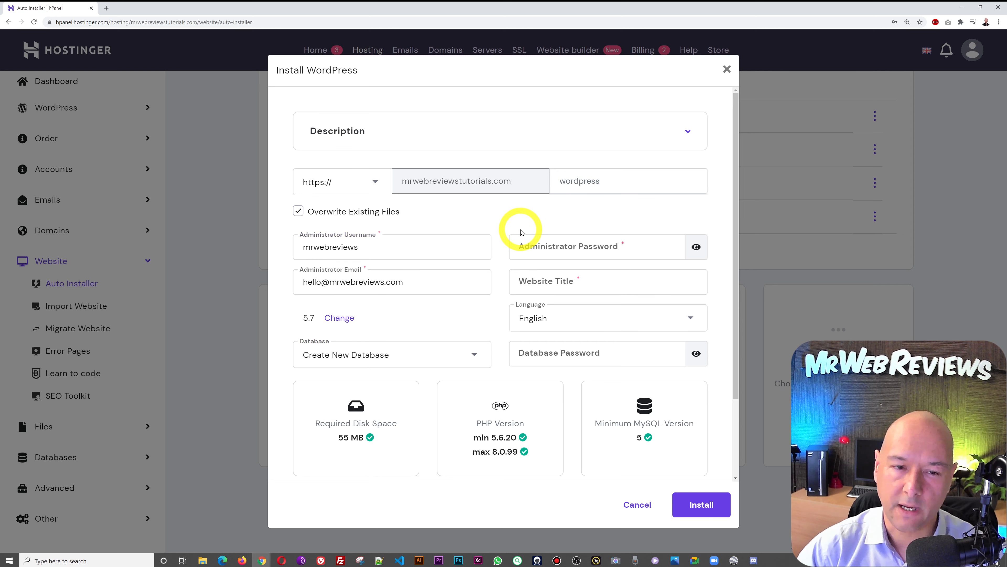
left_click(580, 247)
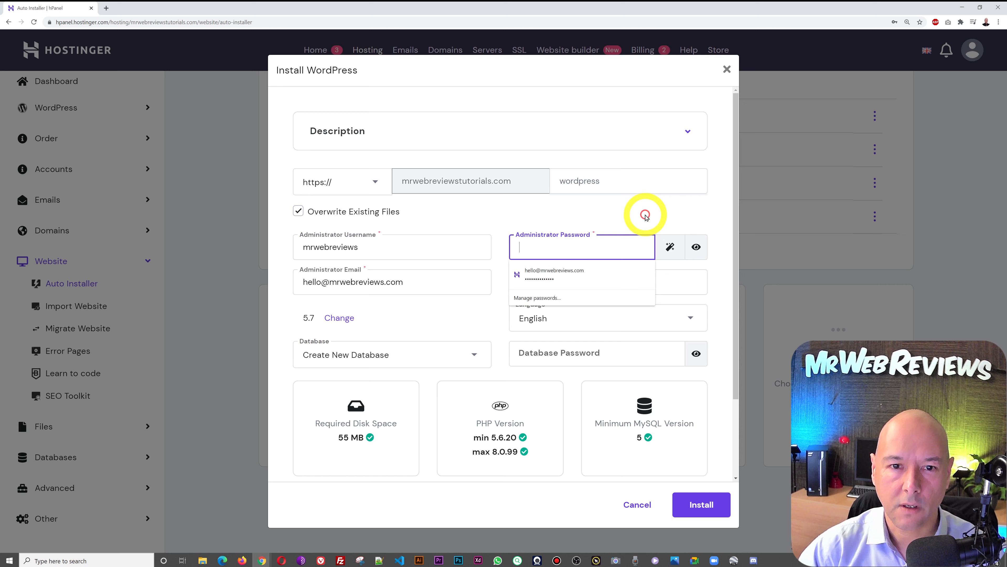
type("••")
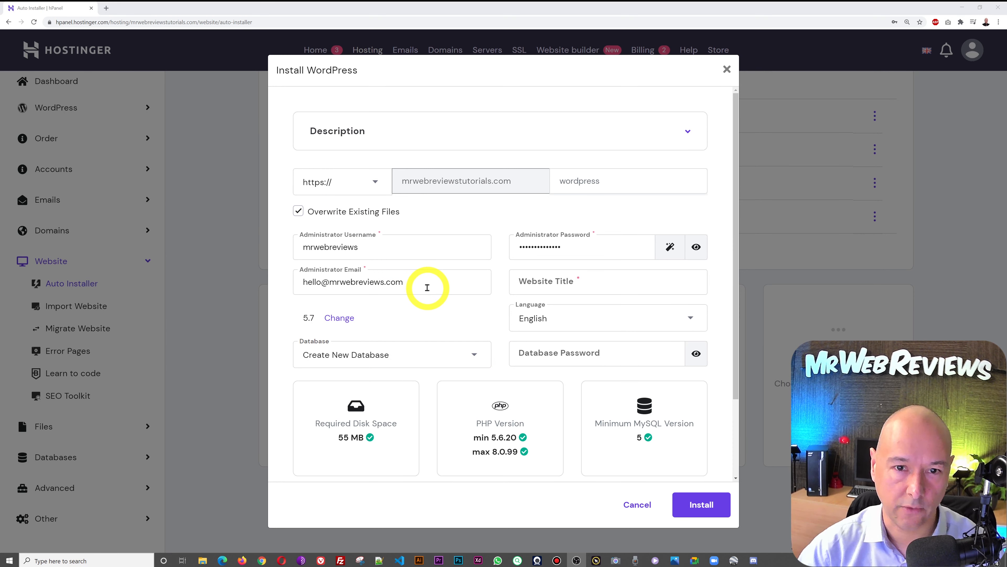
left_click(522, 283)
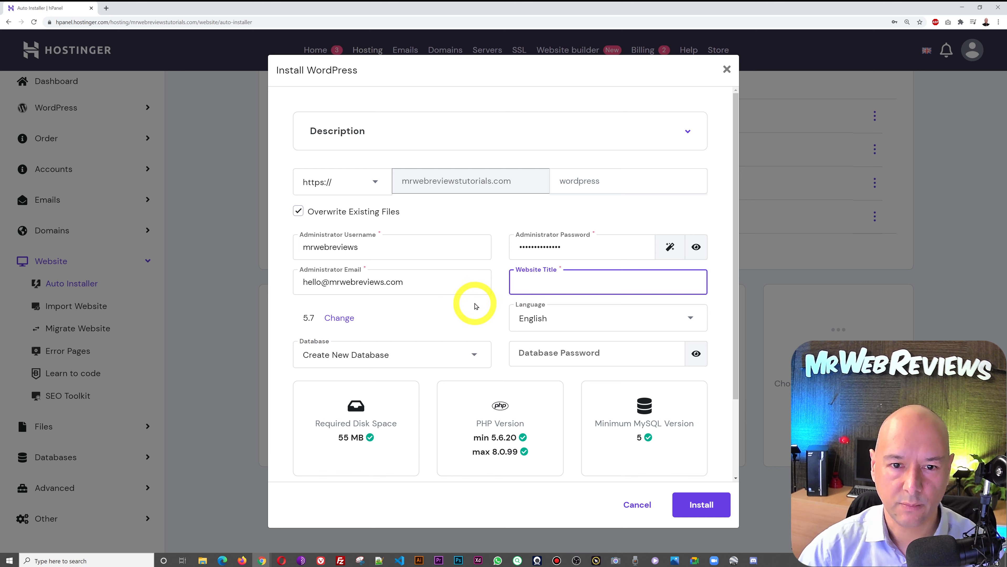
type("Mr Web Reviews")
left_click(471, 320)
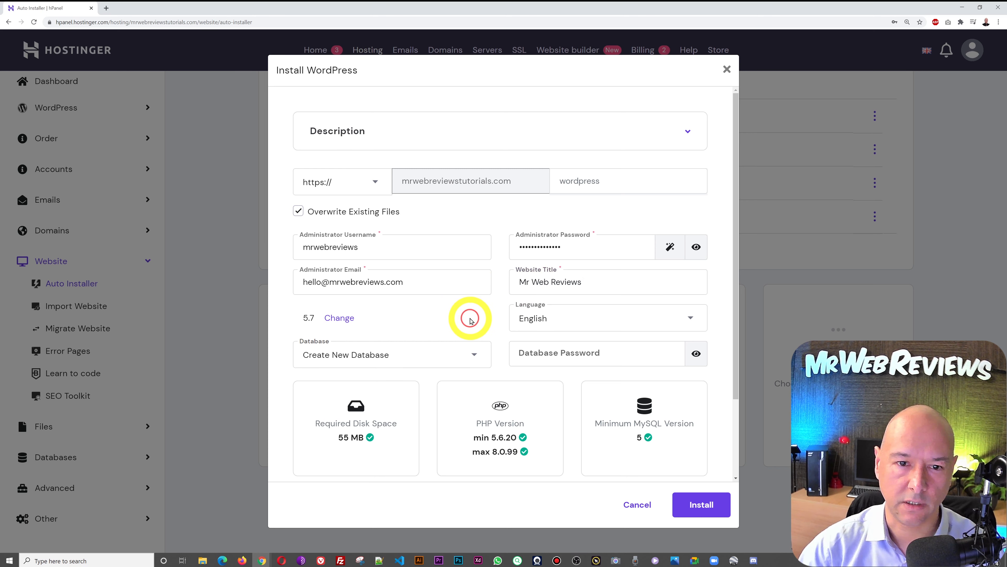
- Choose 'Always update to latest available version' and start the WordPress installation
scroll(642, 306, "down", 3)
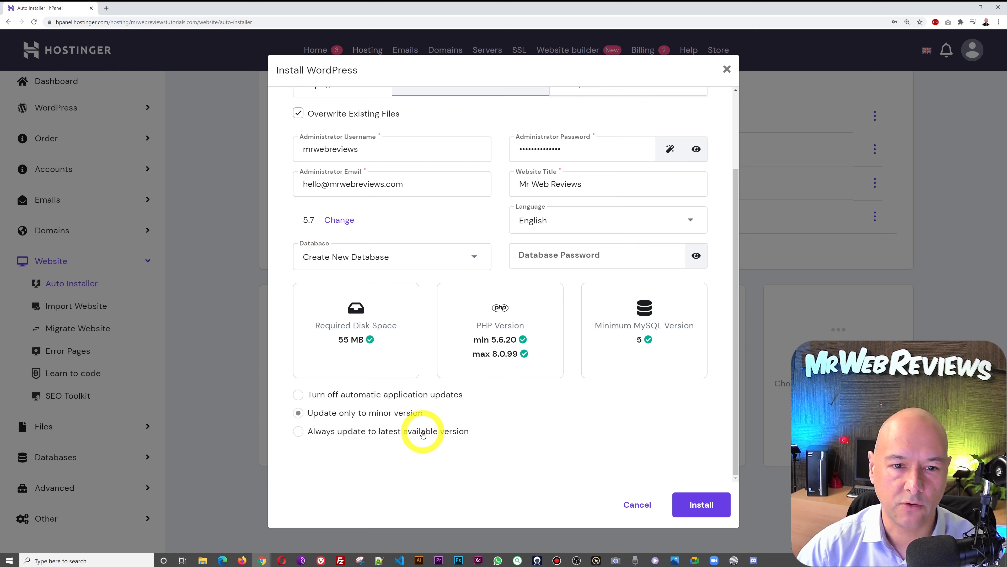
left_click(344, 434)
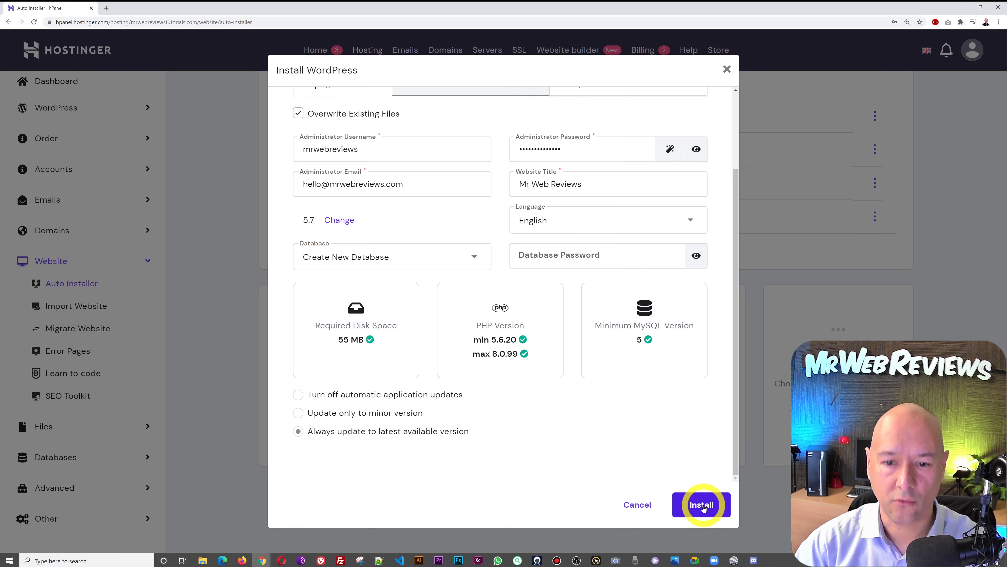
left_click(702, 507)
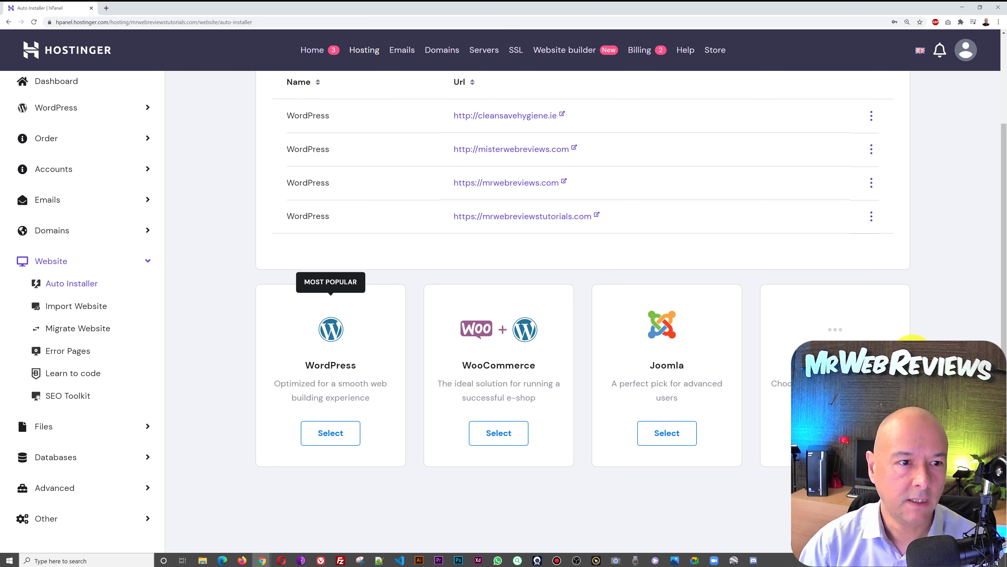
- After the install finishes, go back to the mrwebreviewstutorials.com Hosting Account dashboard
scroll(963, 349, "up", 3)
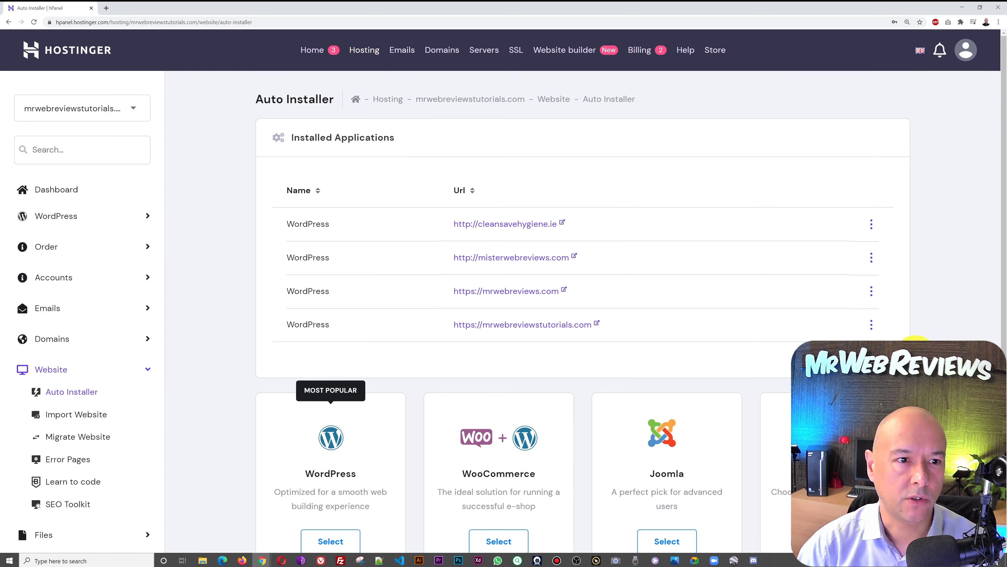
left_click(67, 193)
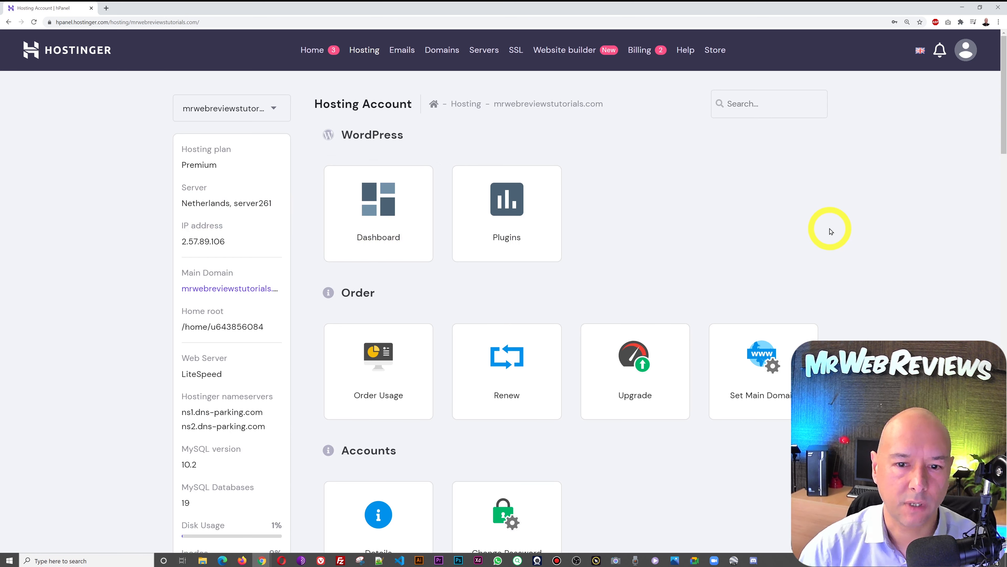
scroll(831, 232, "down", 8)
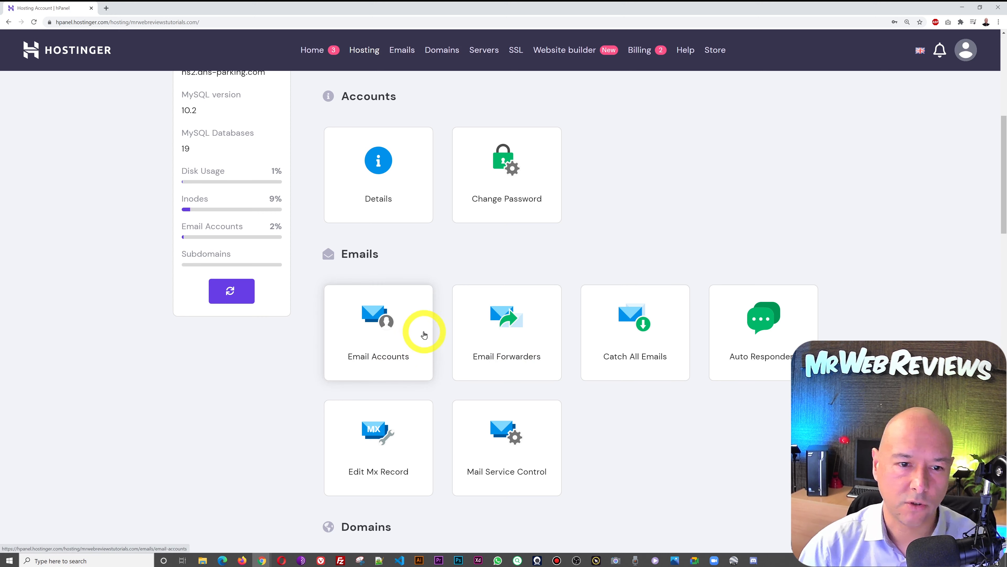
- Create an 'info' mailbox with a password and confirm it appears under Manage E-mail Accounts
left_click(383, 326)
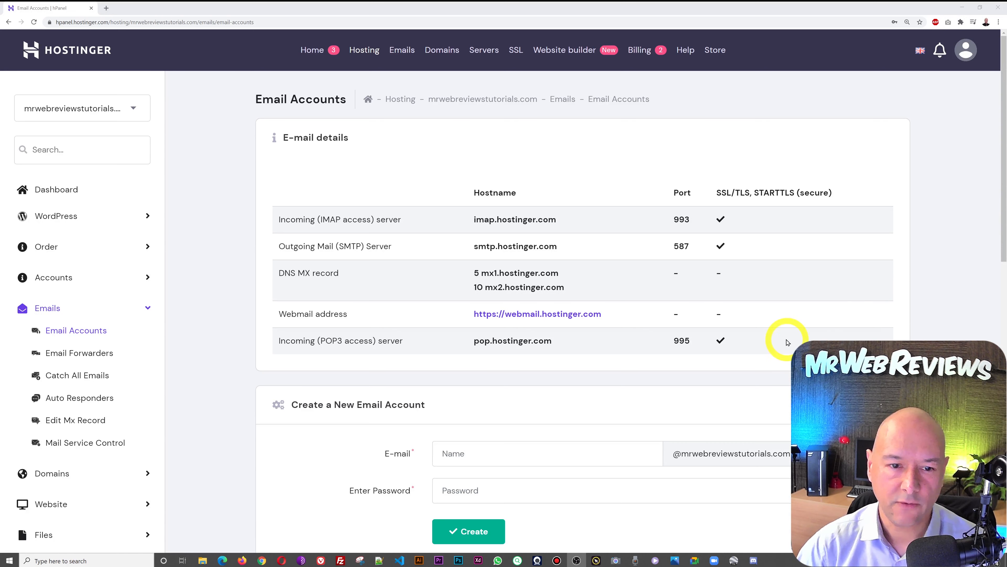
left_click(591, 460)
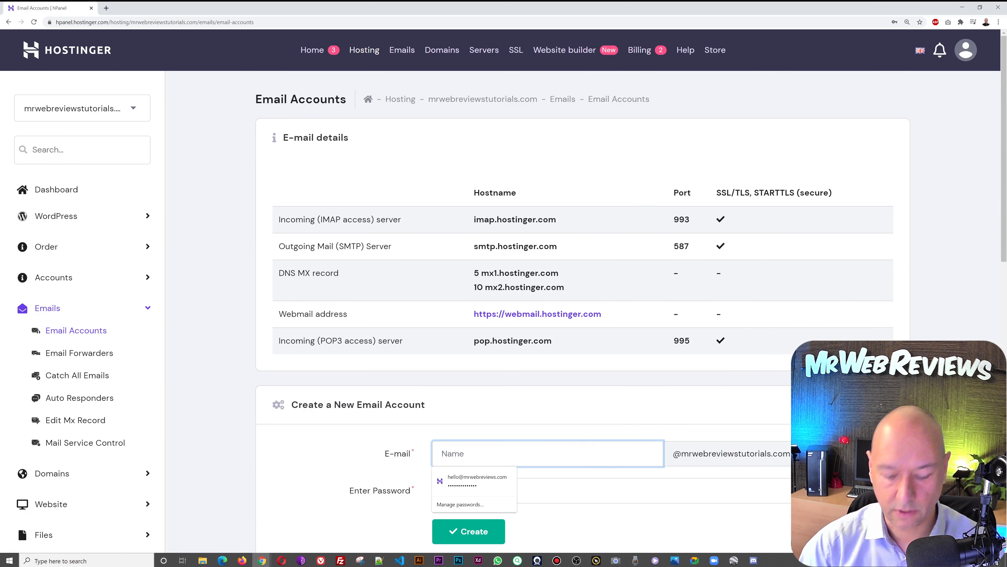
type("info")
left_click(732, 467)
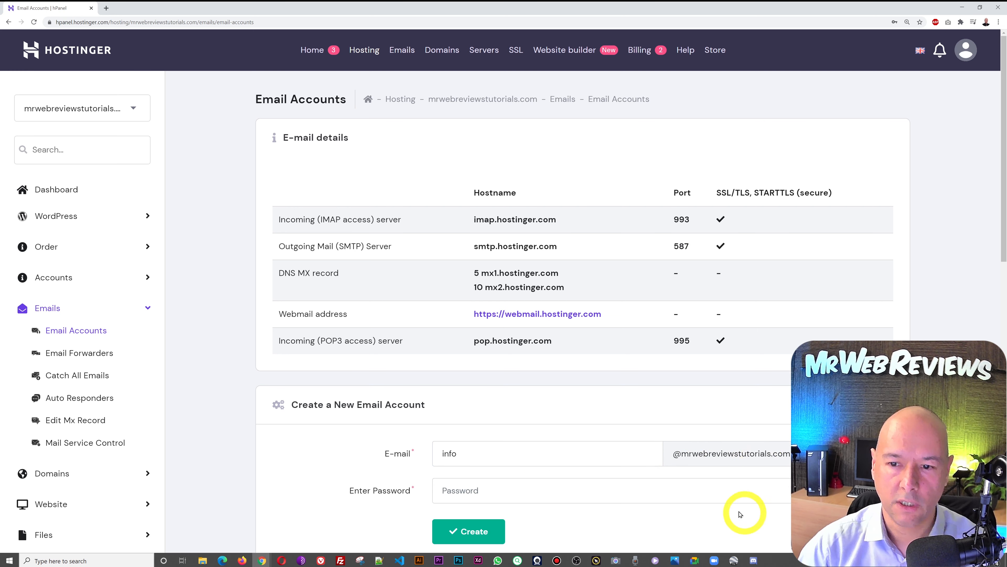
left_click(734, 492)
type("••••••••••••")
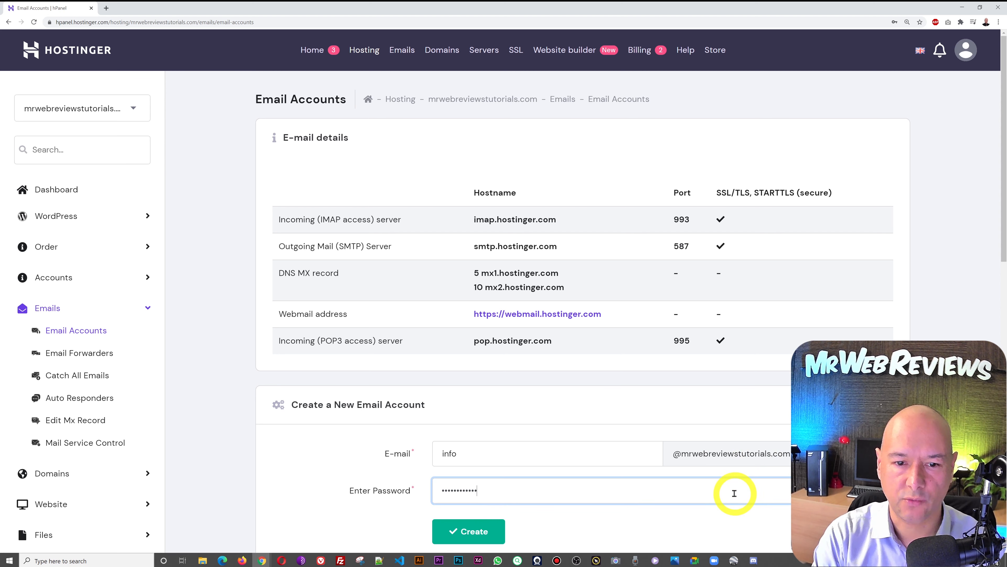
scroll(498, 382, "down", 4)
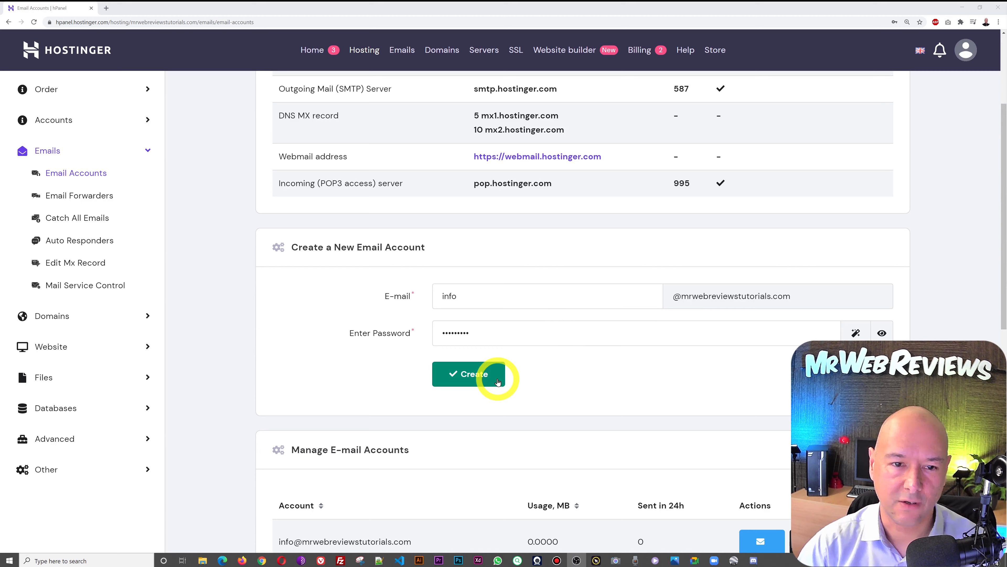
left_click(499, 382)
scroll(960, 257, "down", 10)
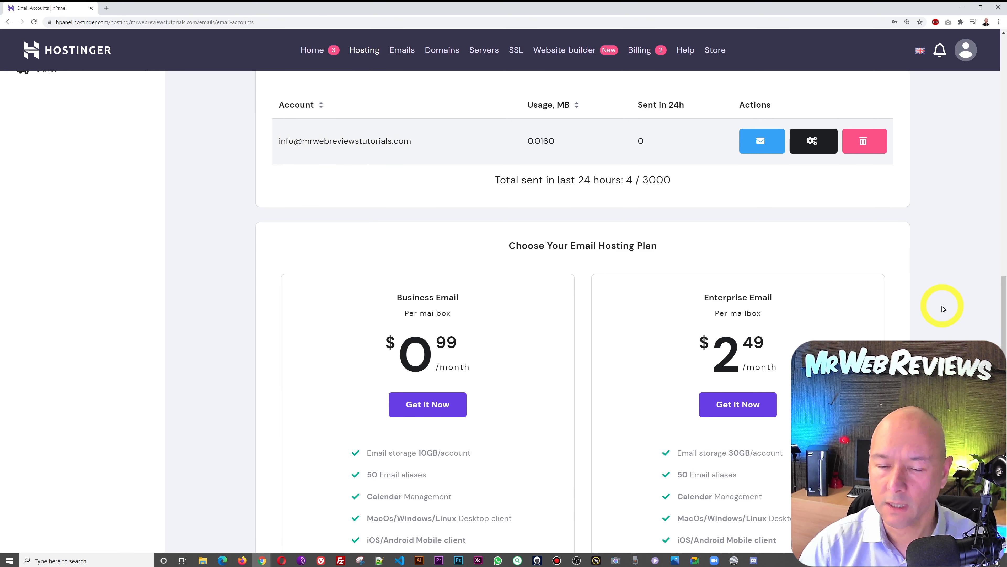
scroll(943, 309, "up", 9)
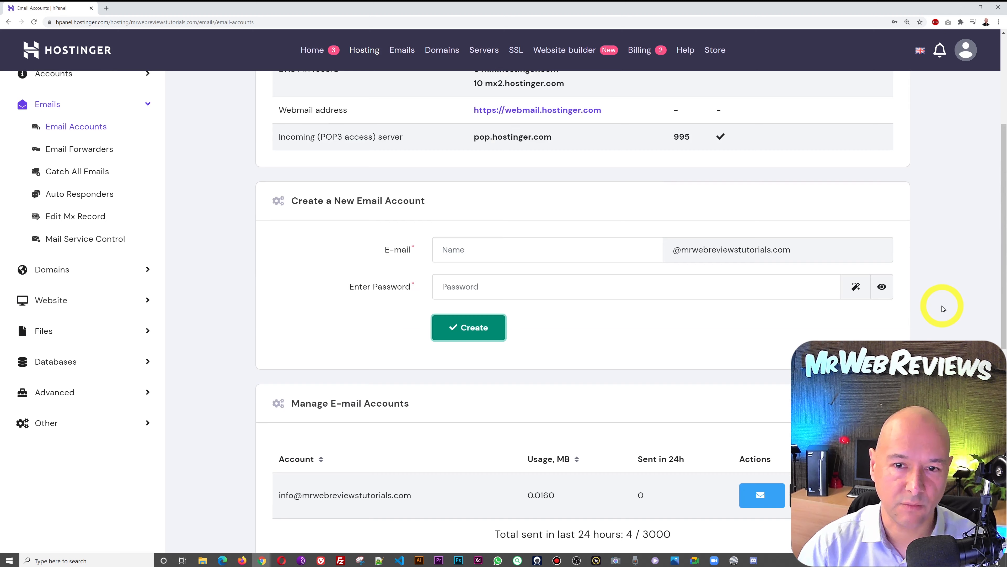
scroll(943, 309, "up", 5)
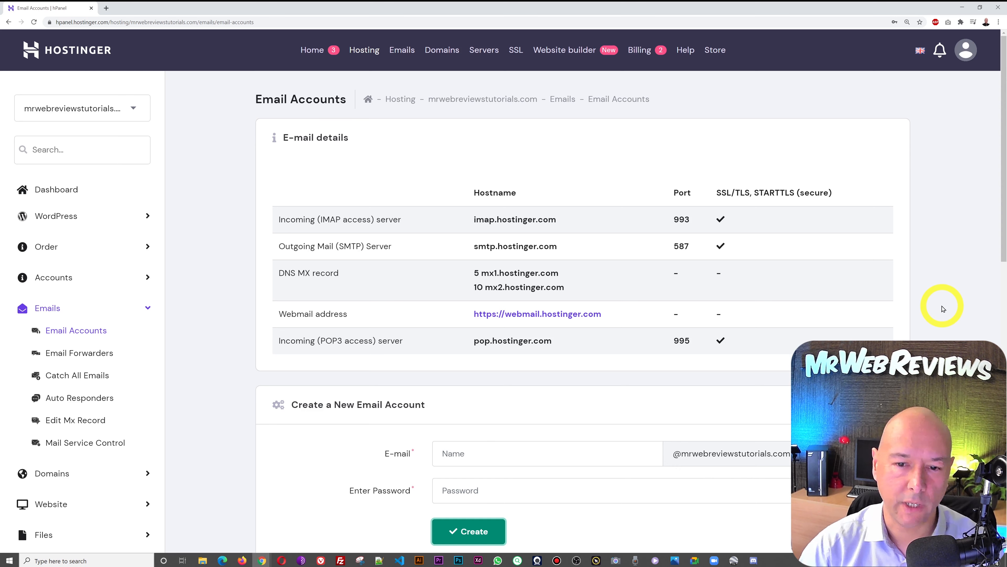
- Return to the hosting overview, dismiss the save-password offer, and open the WordPress panel
left_click(75, 193)
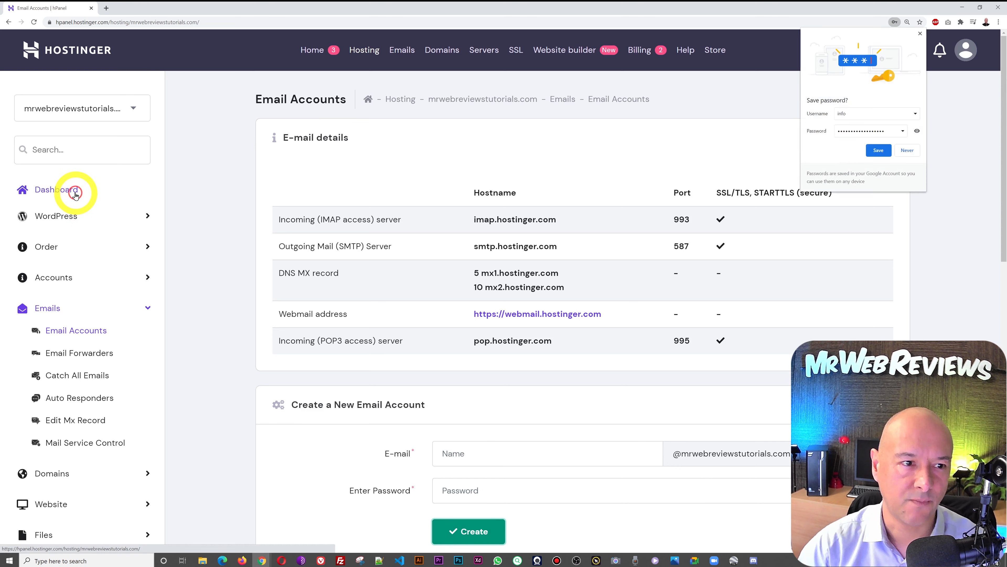
left_click(921, 34)
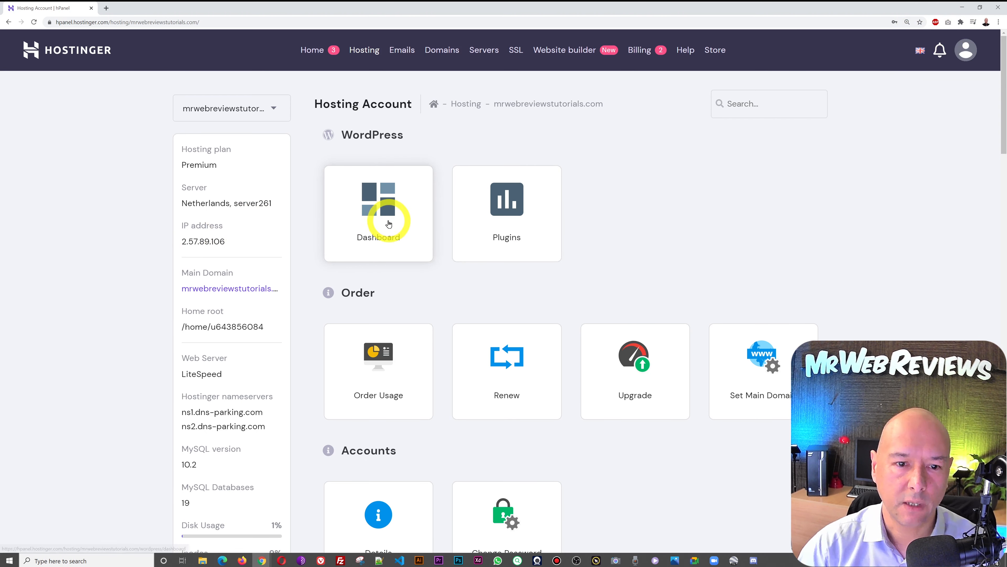
left_click(389, 224)
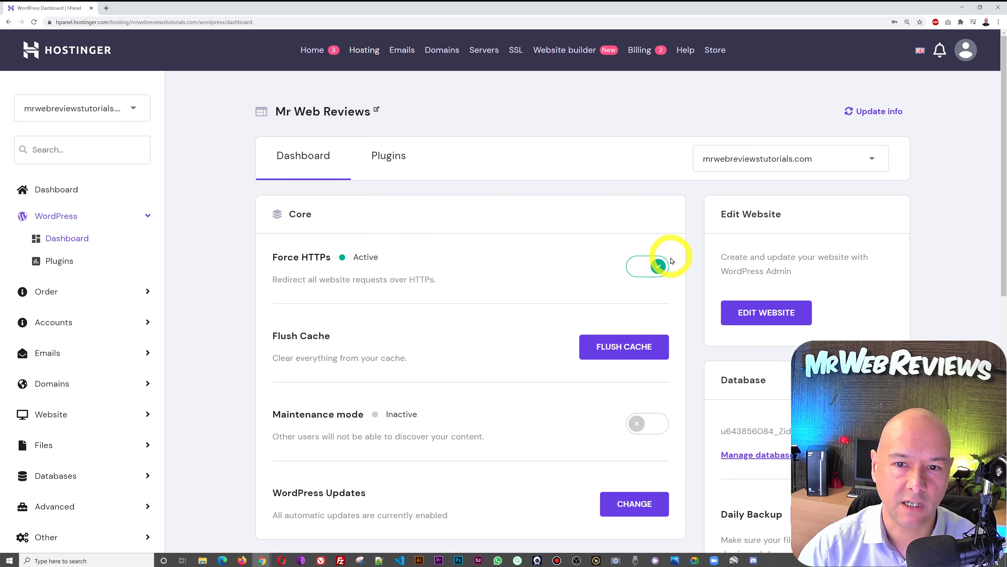
- Toggle Force HTTPS off and back on, then open the WordPress admin
left_click(657, 272)
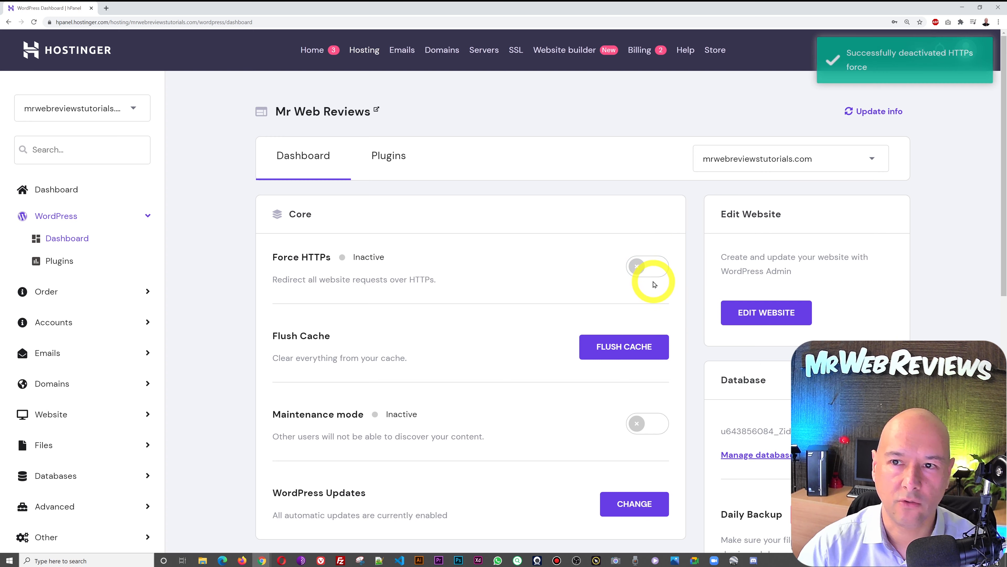
left_click(648, 273)
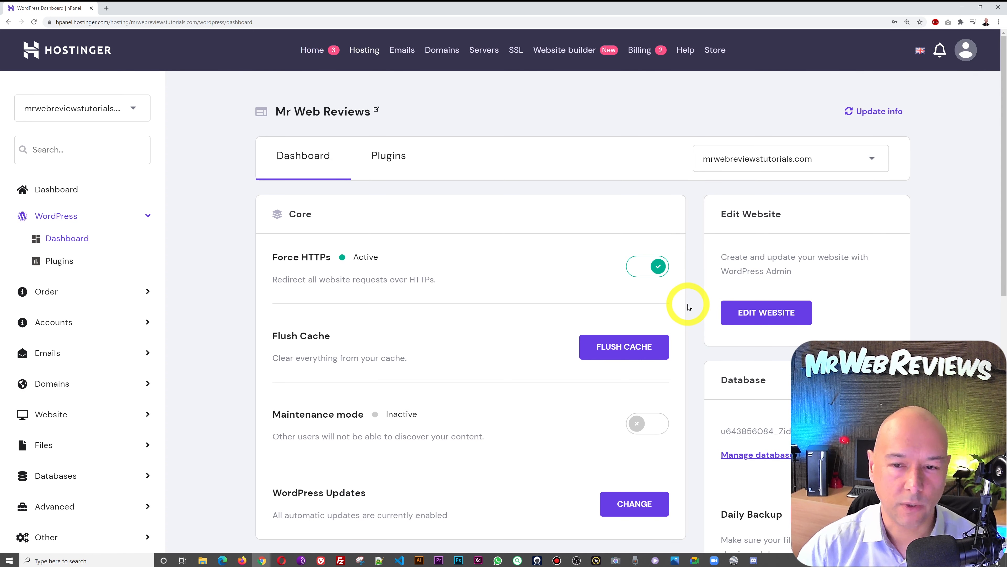
left_click(758, 320)
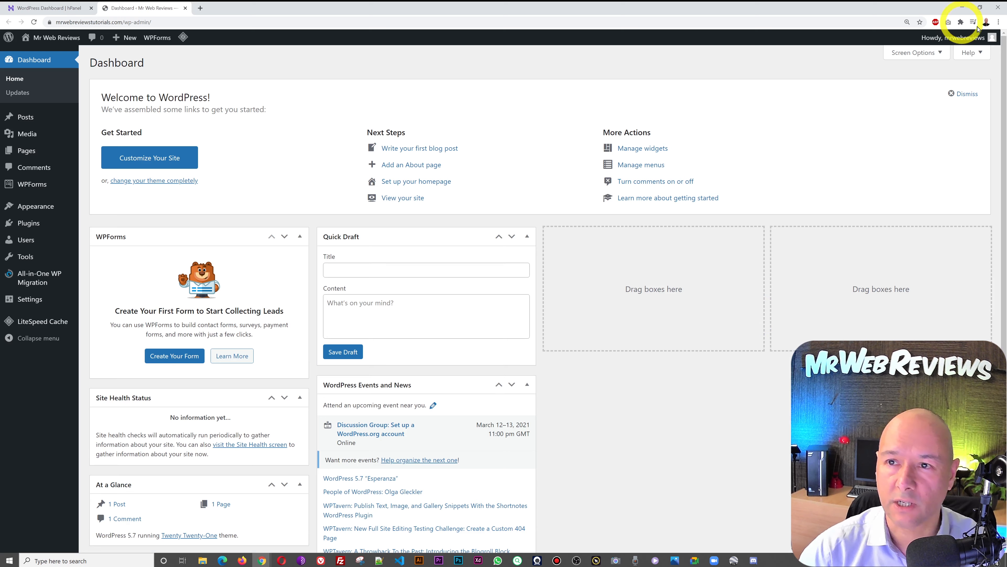
- Zoom the browser page to 150%
left_click(999, 21)
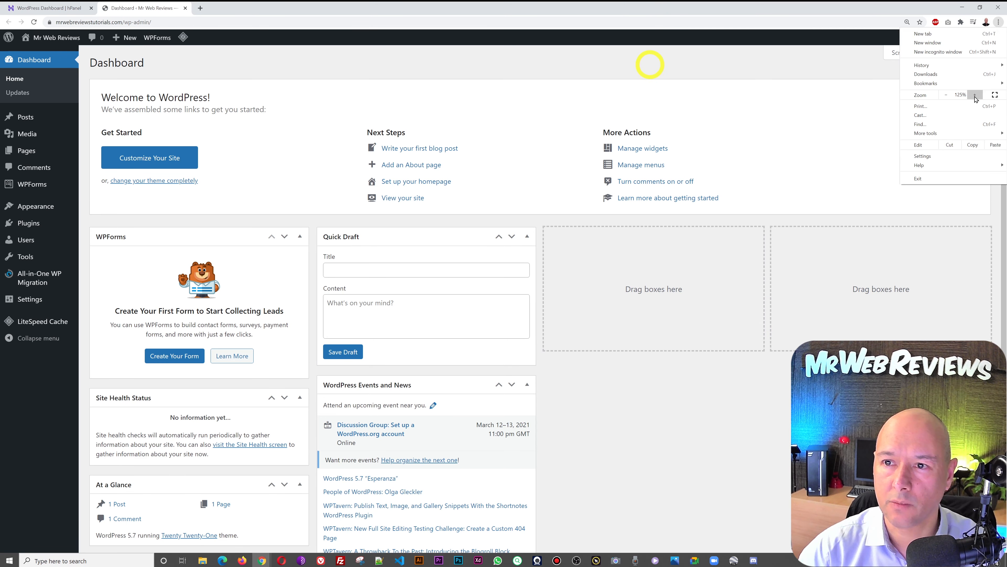
left_click(975, 94)
left_click(752, 425)
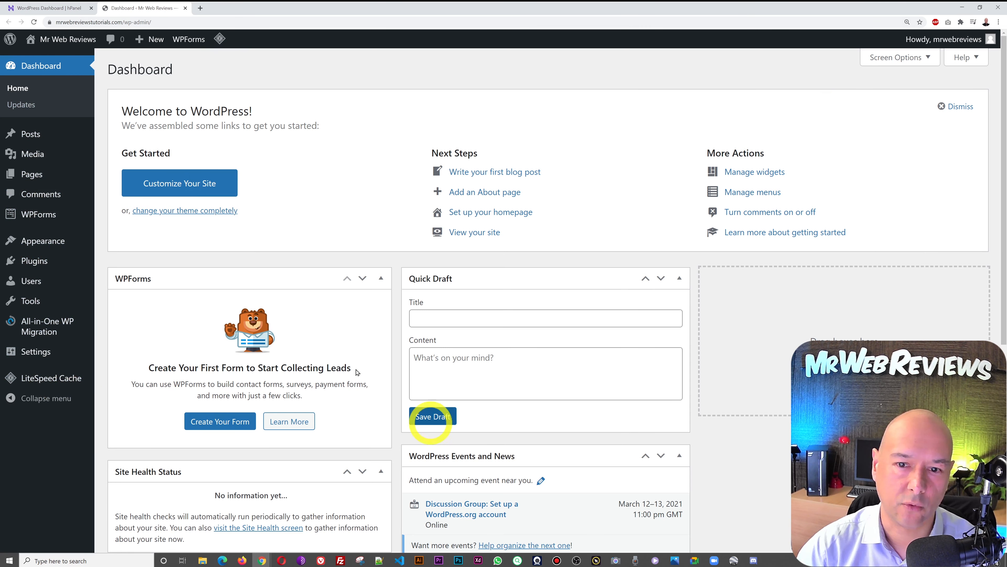
- Open the live site in a new tab, view it, then go to Installed Plugins
right_click(68, 39)
left_click(70, 44)
left_click(209, 8)
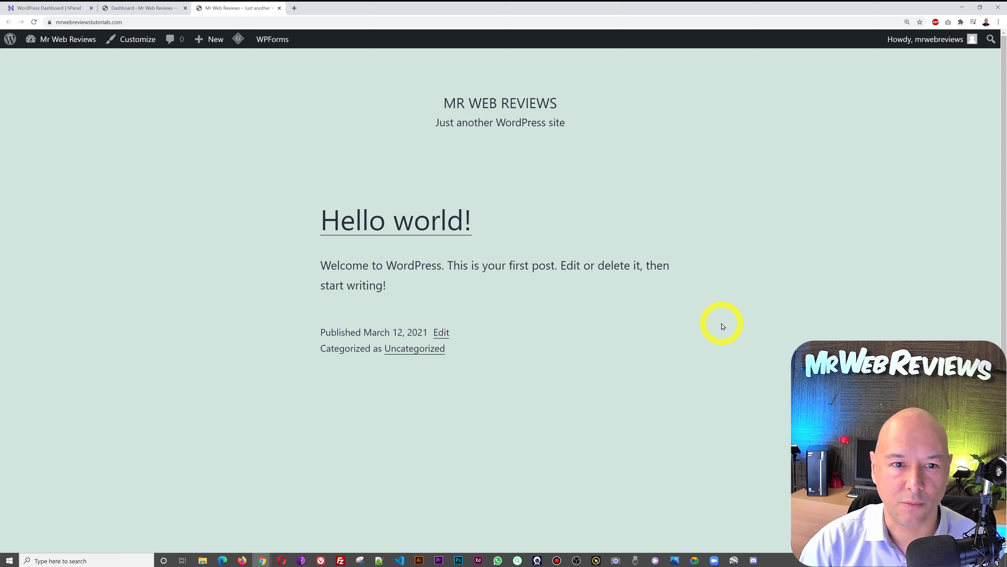
left_click(139, 9)
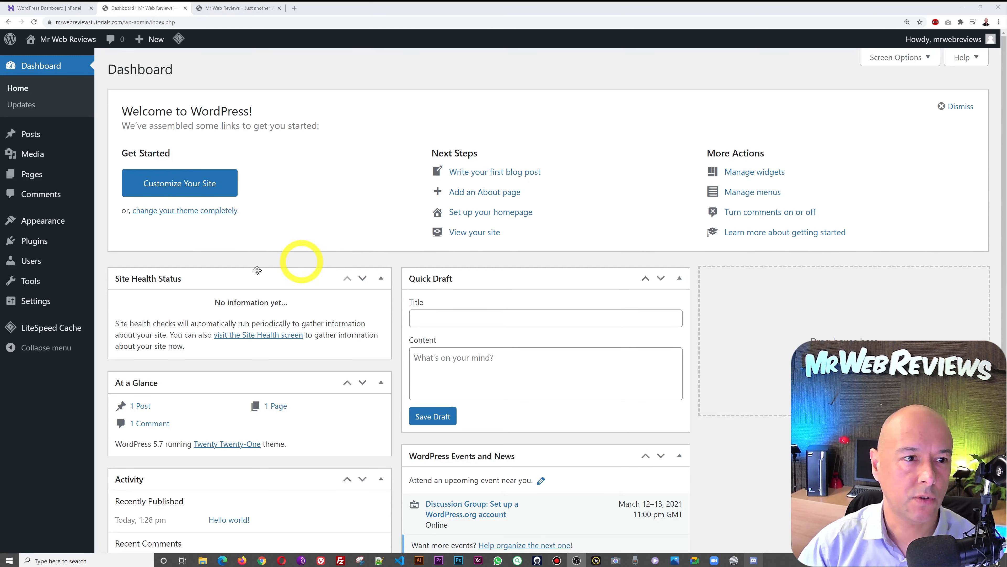
left_click(44, 247)
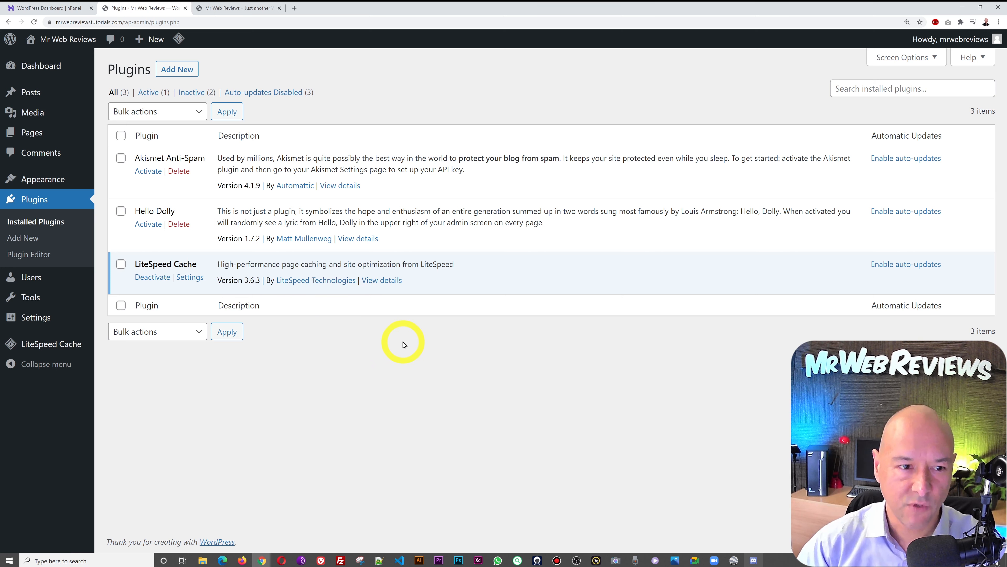
- Deactivate LiteSpeed Cache, delete Hello Dolly and Akismet Anti-Spam, then go to Add Plugins
left_click(153, 278)
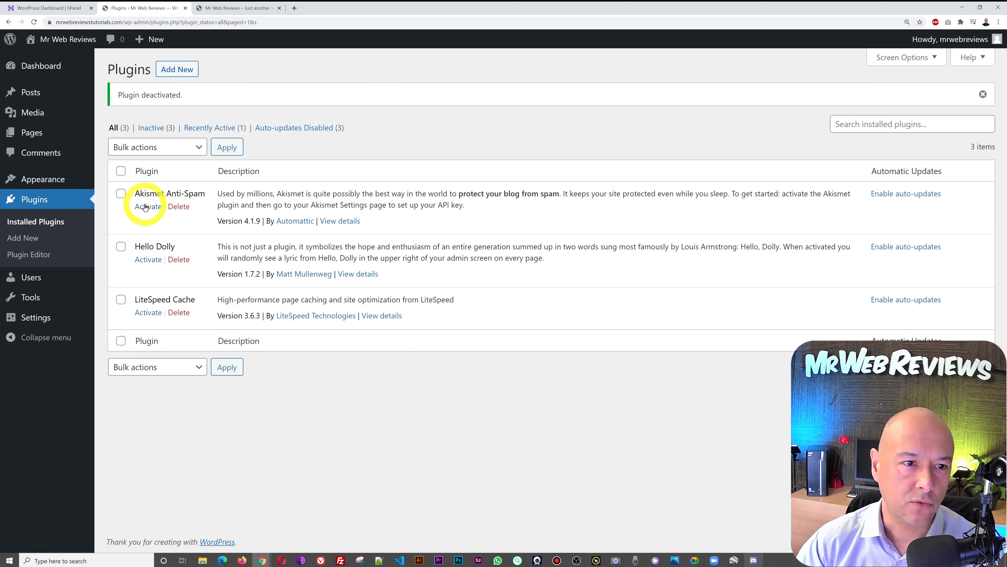
left_click(184, 262)
left_click(543, 66)
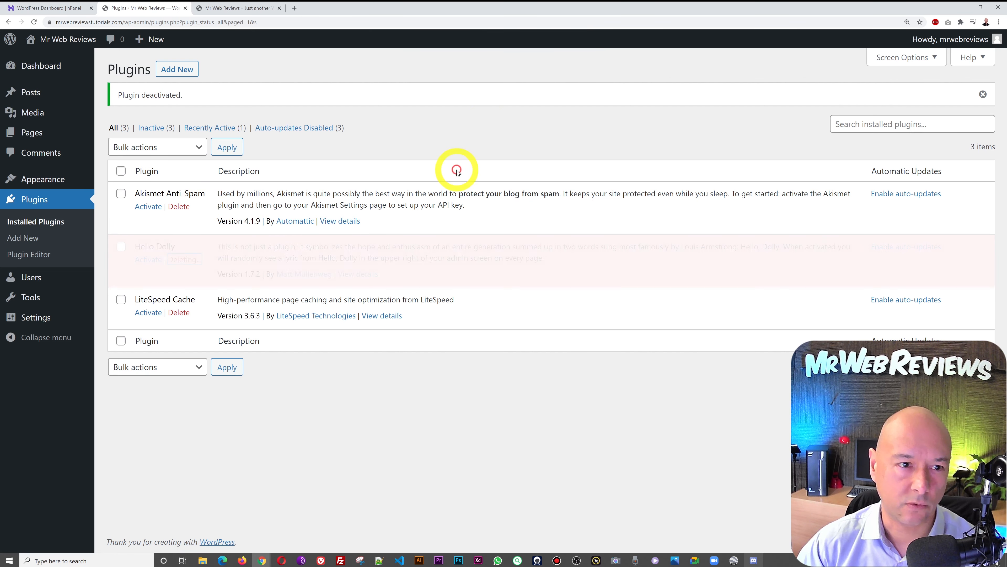
left_click(179, 206)
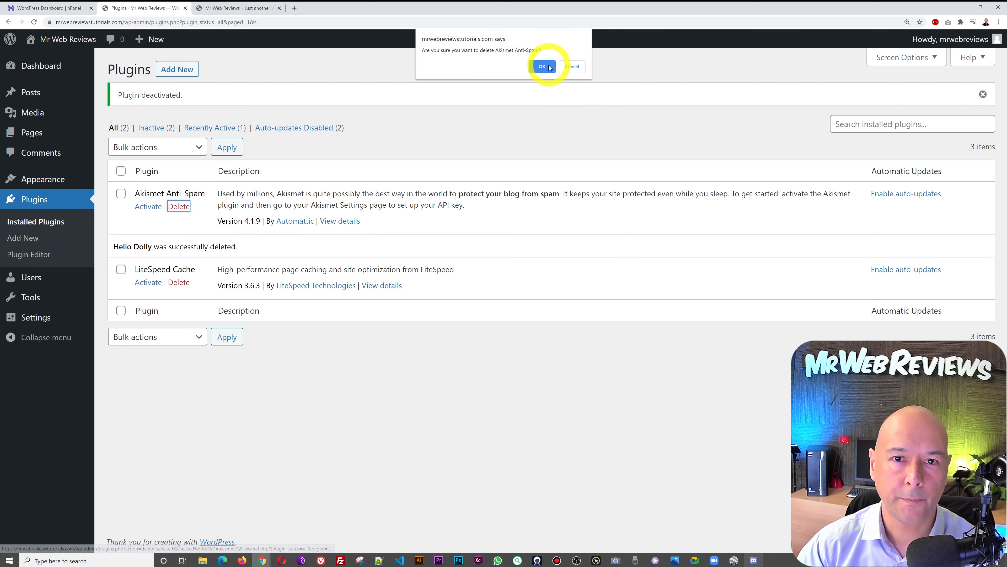
left_click(549, 68)
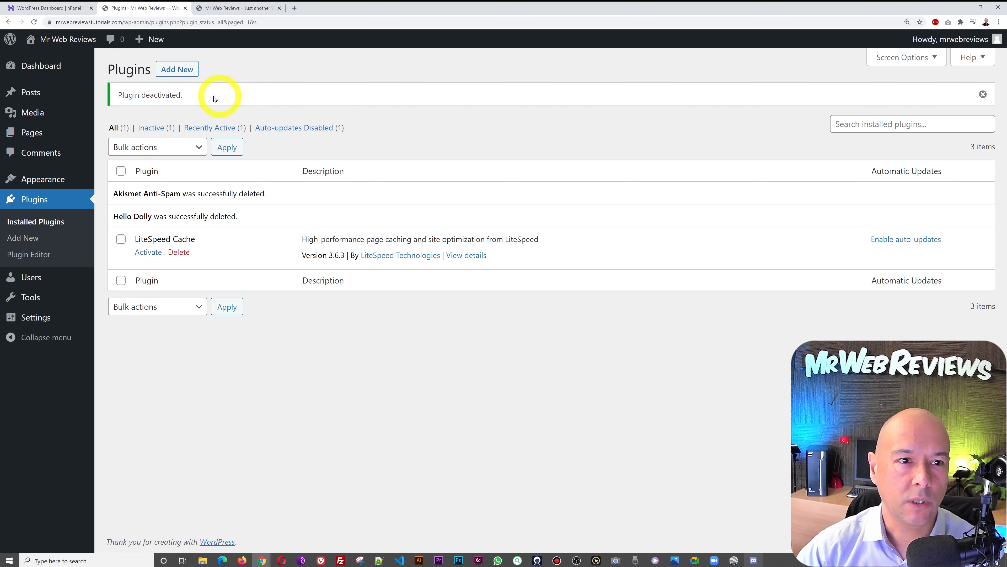
left_click(178, 69)
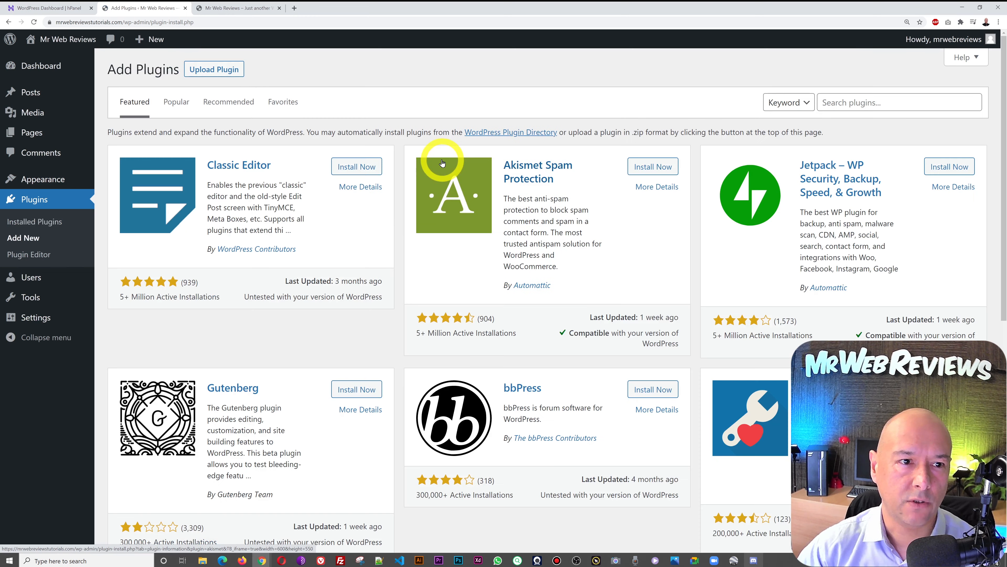
- Install and activate the Maintenance plugin and open its settings
left_click(925, 109)
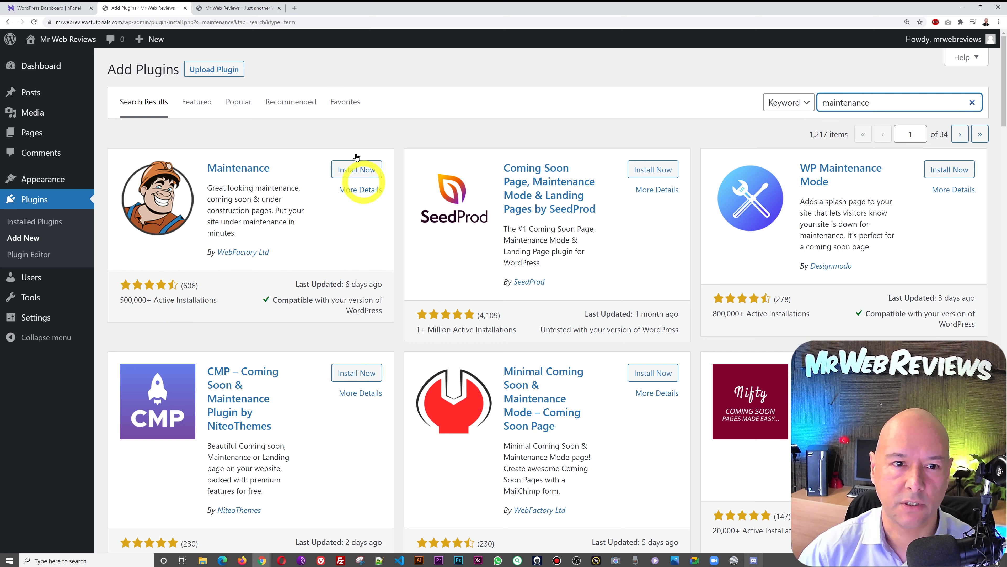
left_click(362, 174)
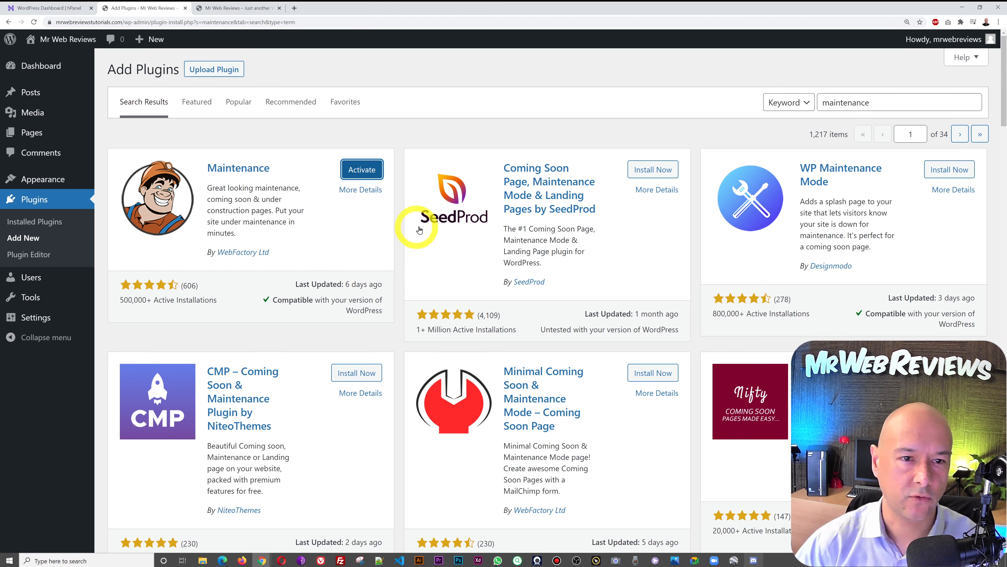
left_click(371, 176)
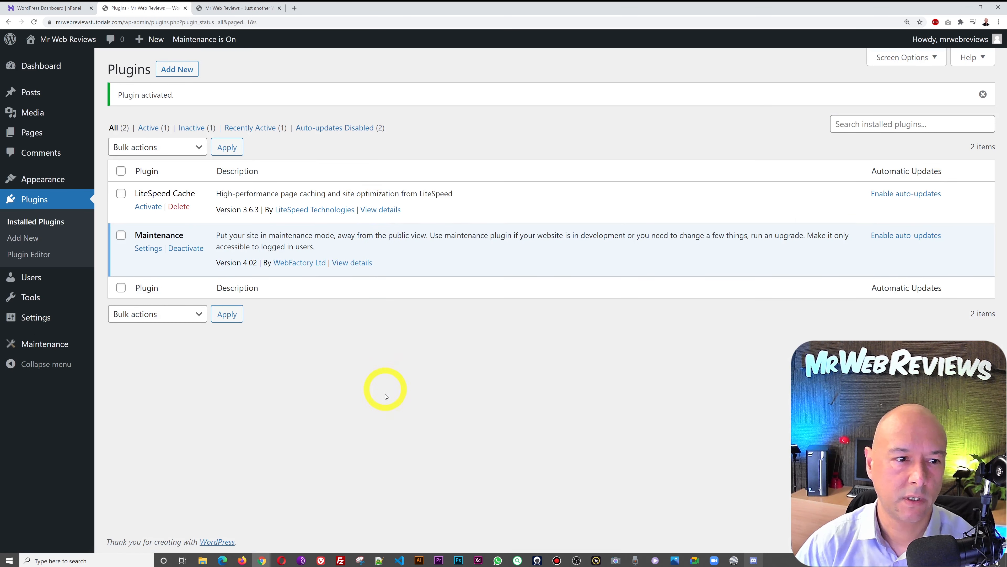
left_click(30, 346)
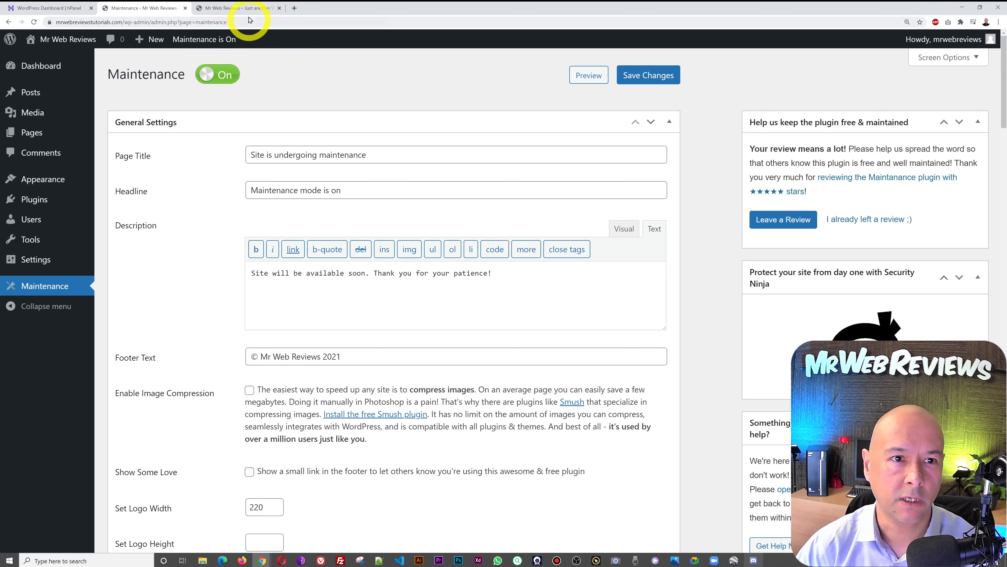
- Reload the live site tab to see maintenance mode on, and select its URL
left_click(246, 8)
left_click(143, 6)
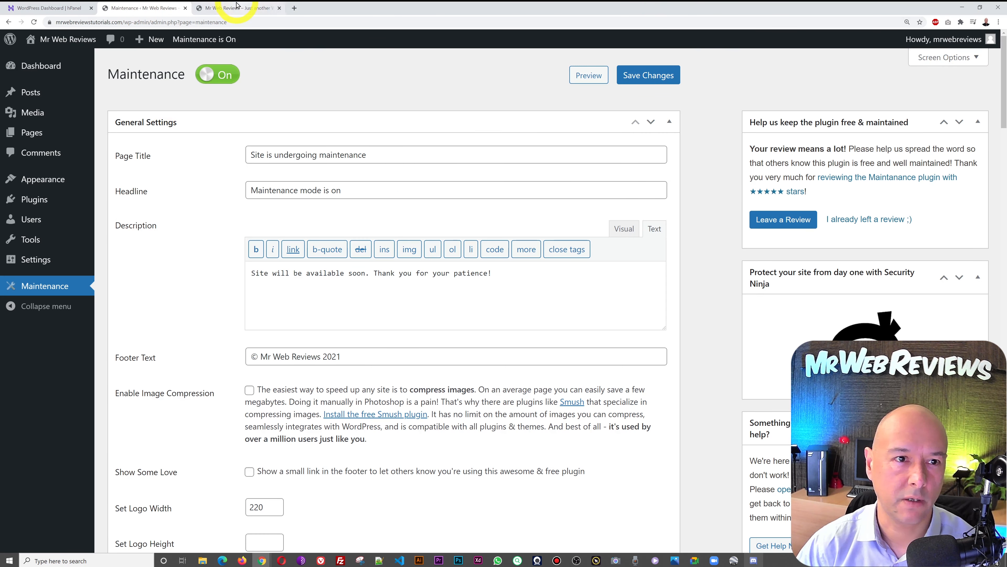
left_click(228, 8)
left_click(35, 23)
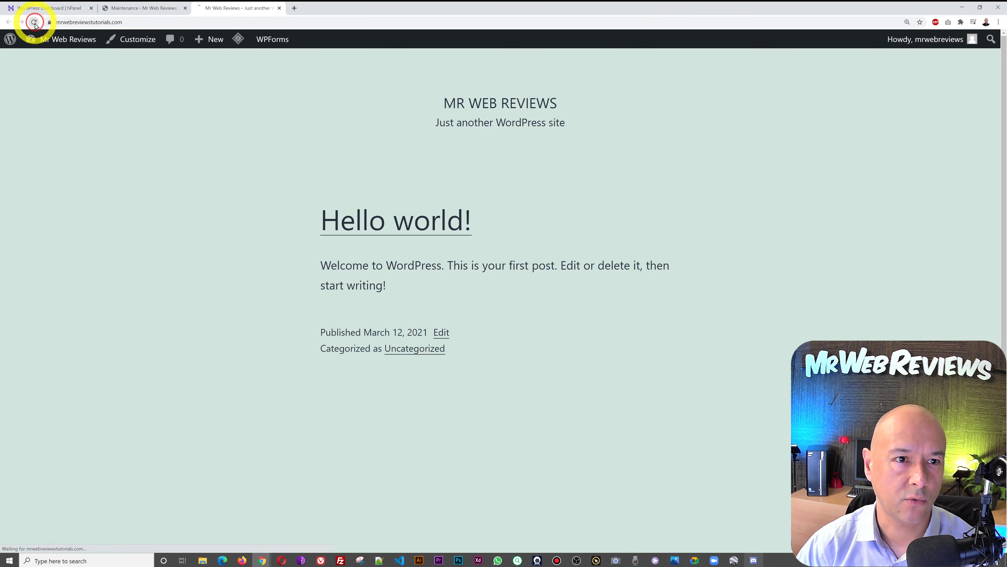
left_click(189, 22)
key("ctrl+c")
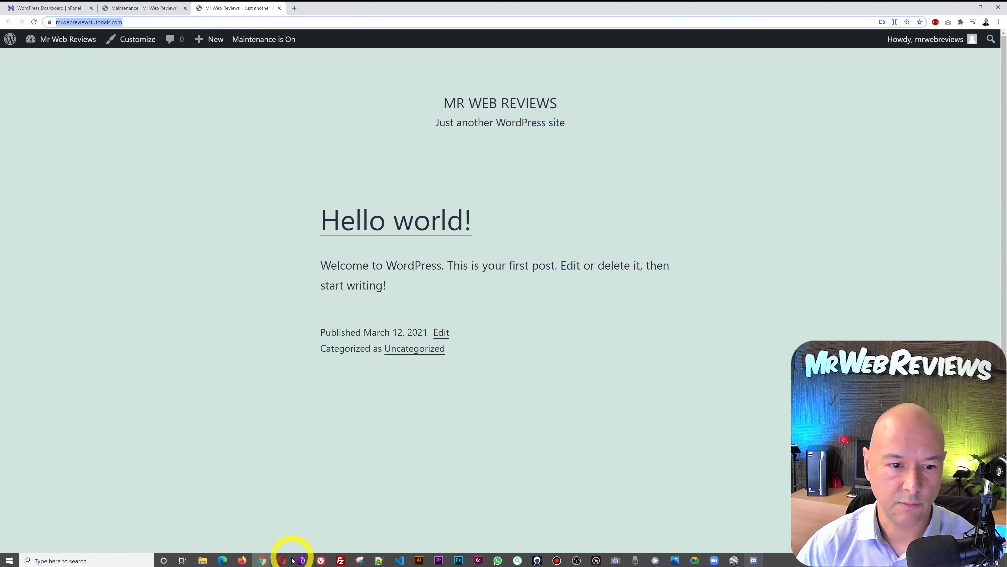
left_click(282, 560)
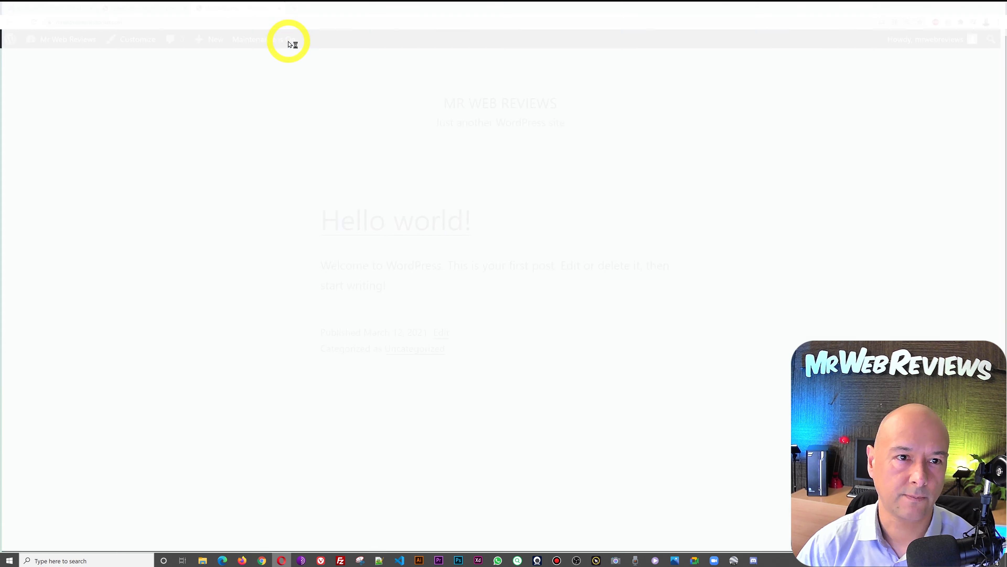
key("ctrl+v")
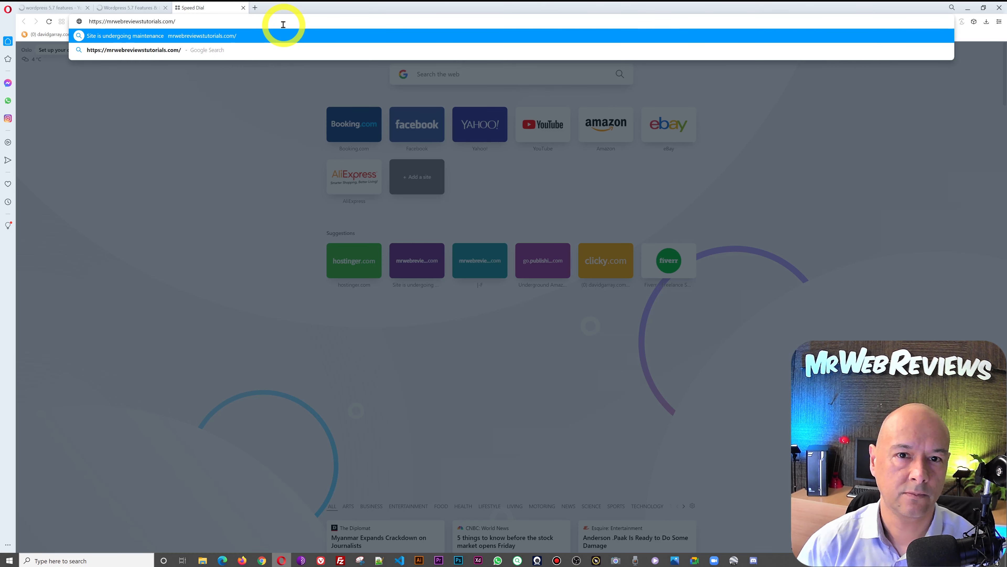
key("Return")
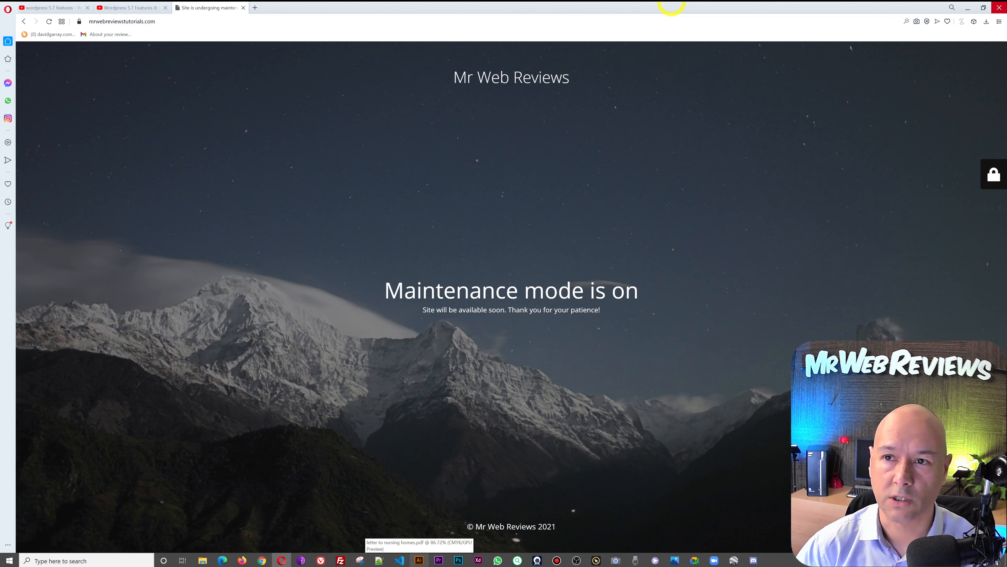
left_click(1000, 7)
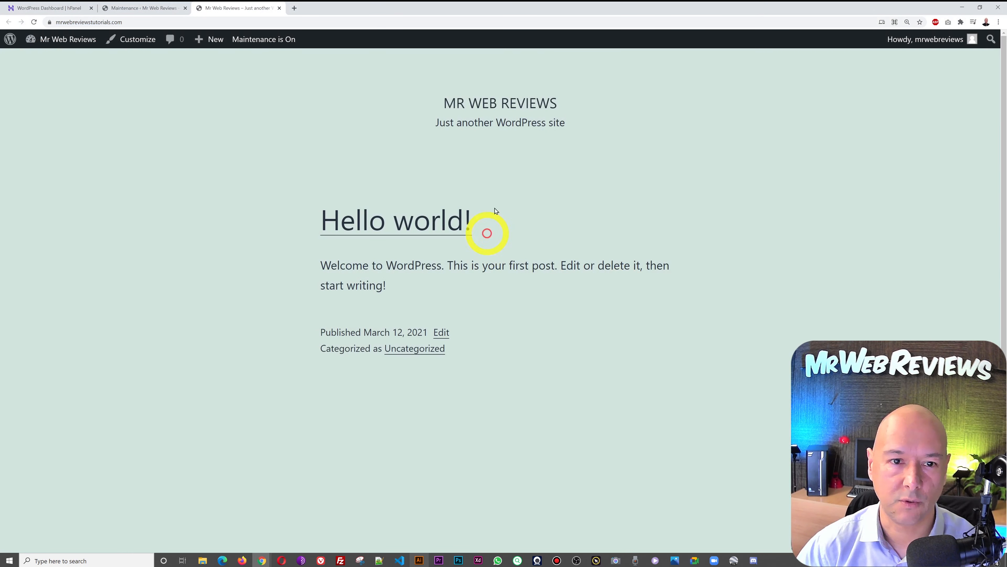
- In Settings > General, replace the tagline with 'Learning Online Has Become Super Easy'
left_click(145, 9)
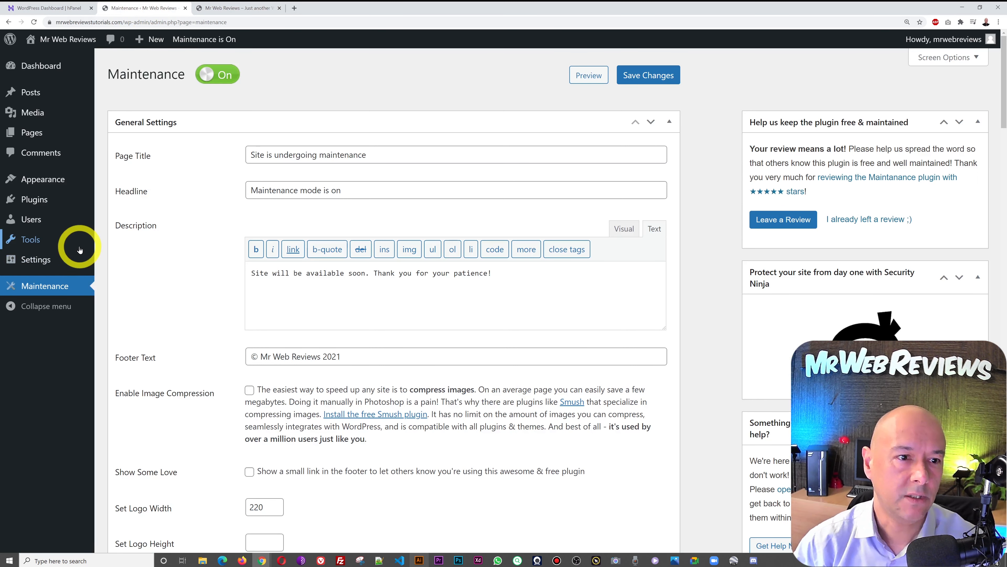
mouse_move(36, 266)
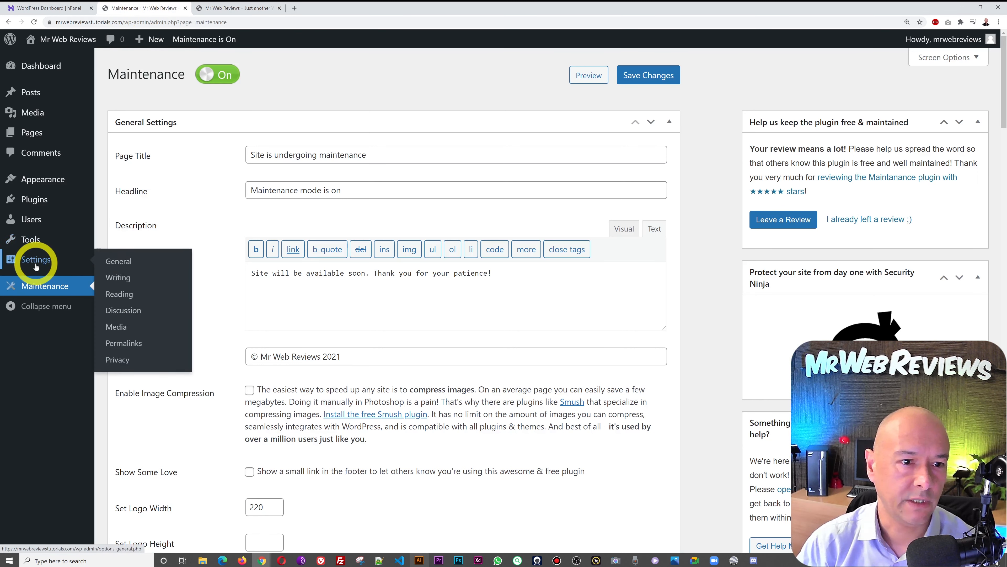
left_click(120, 262)
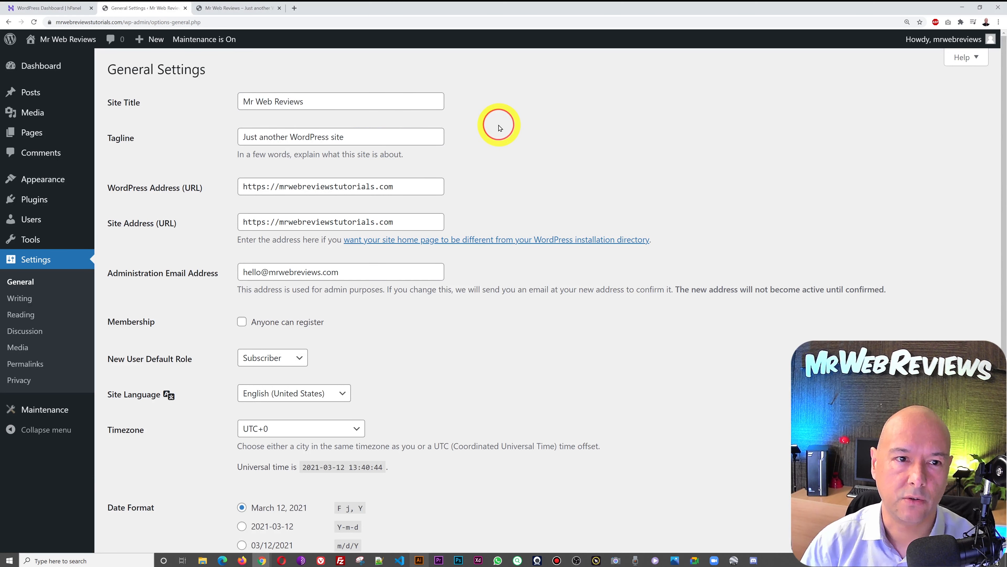
triple_click(427, 136)
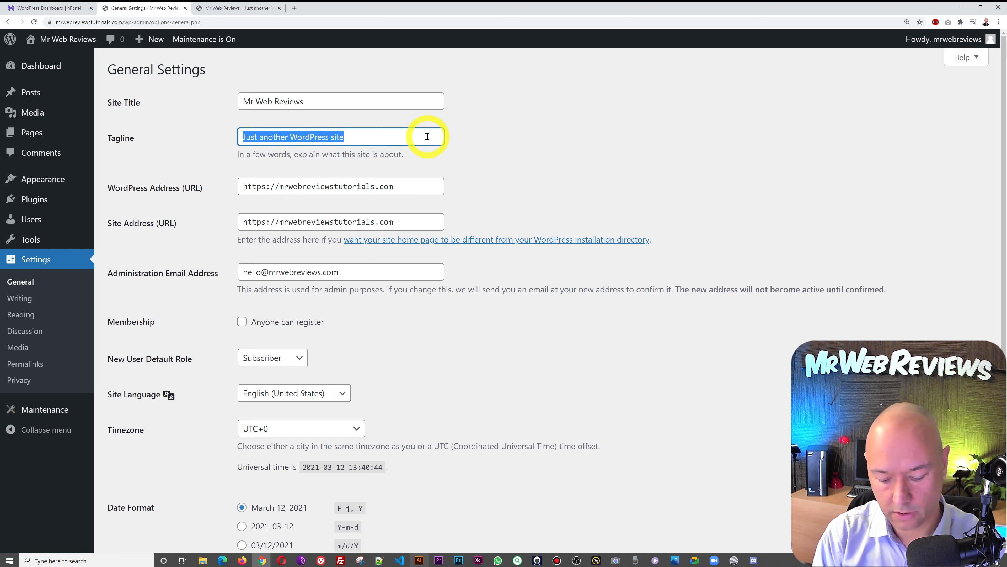
type("Learniong")
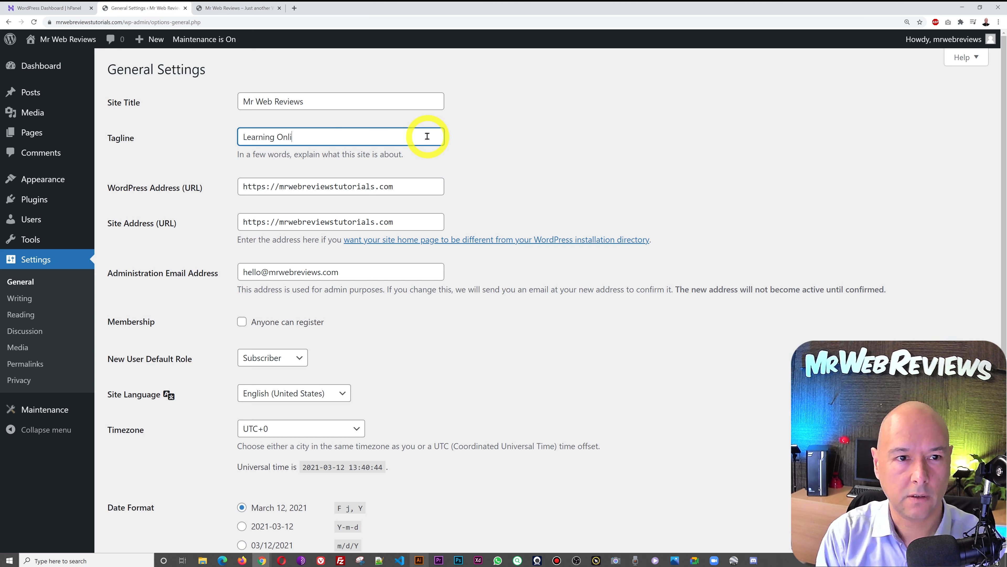
type(" Online Has Becom")
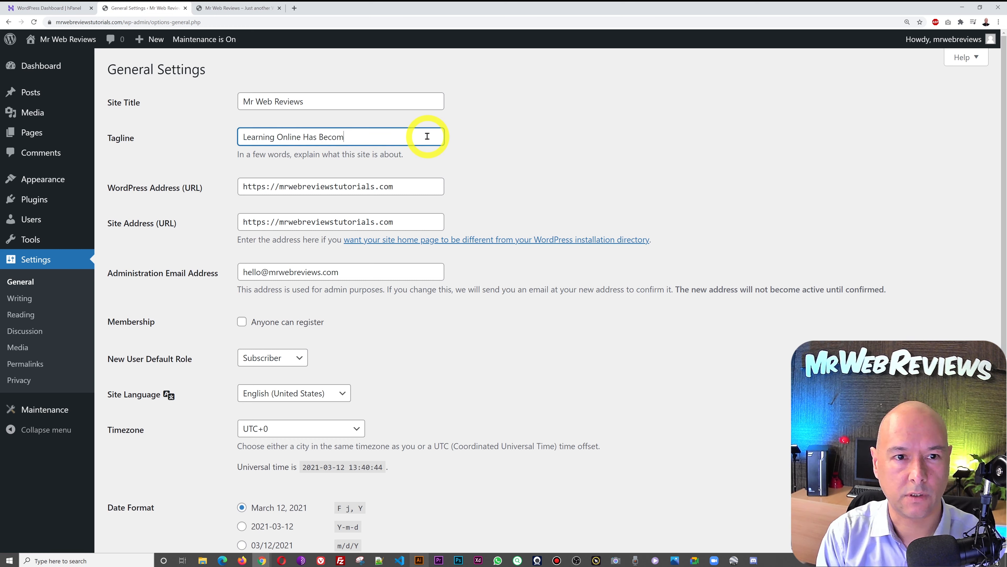
type("e Super Easy")
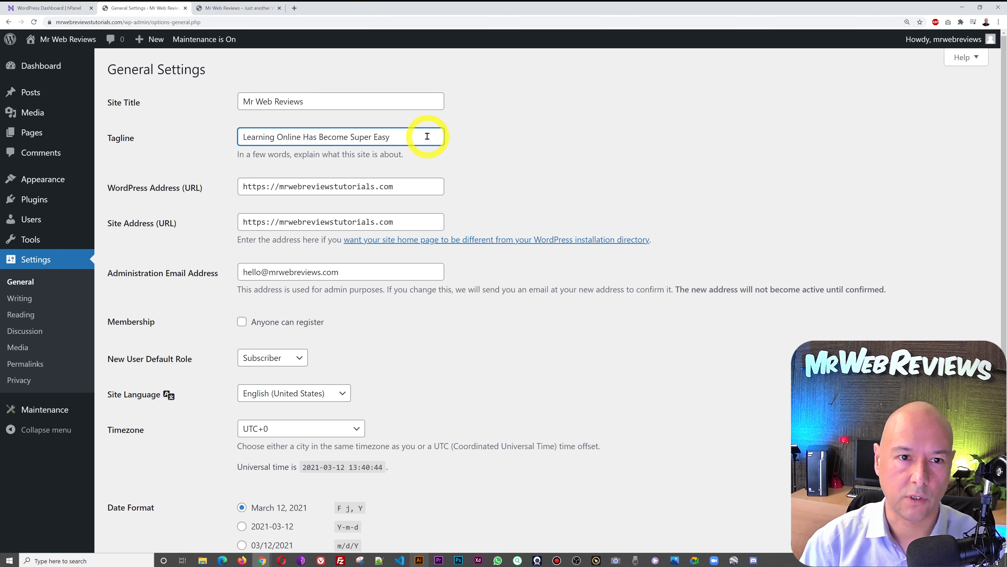
left_click(528, 158)
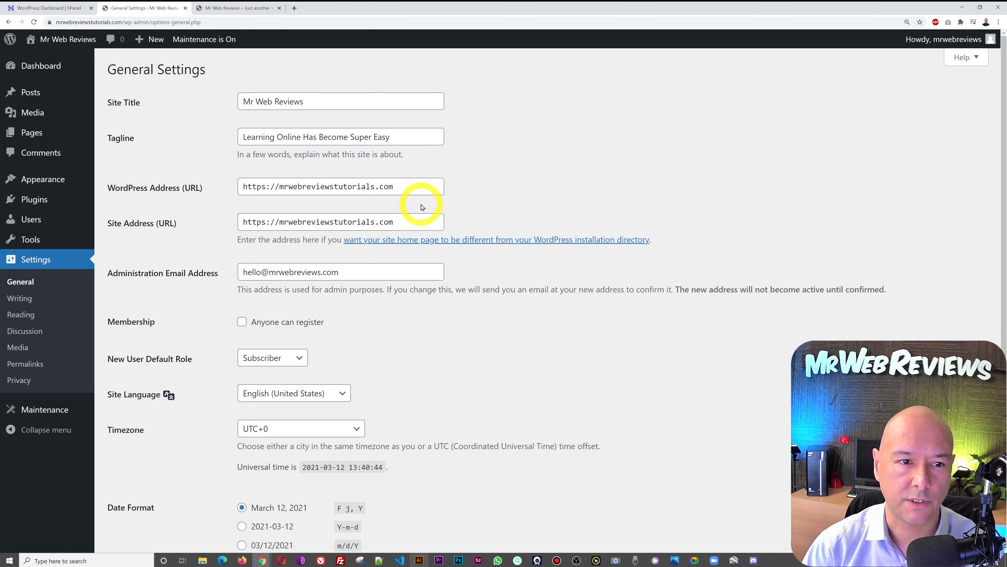
- Check the WordPress Address, glance at the live site, and save the General Settings
left_click(263, 194)
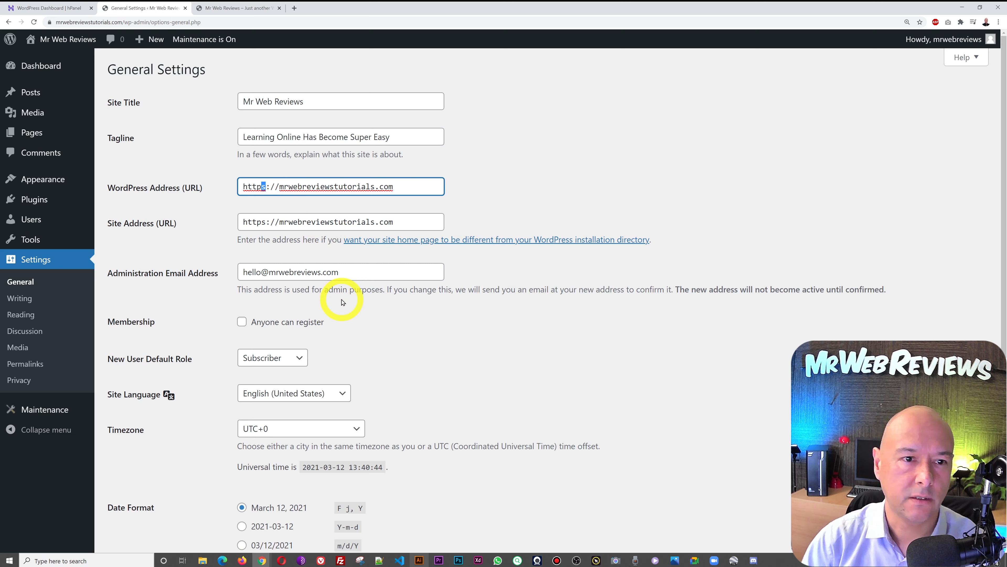
left_click(479, 207)
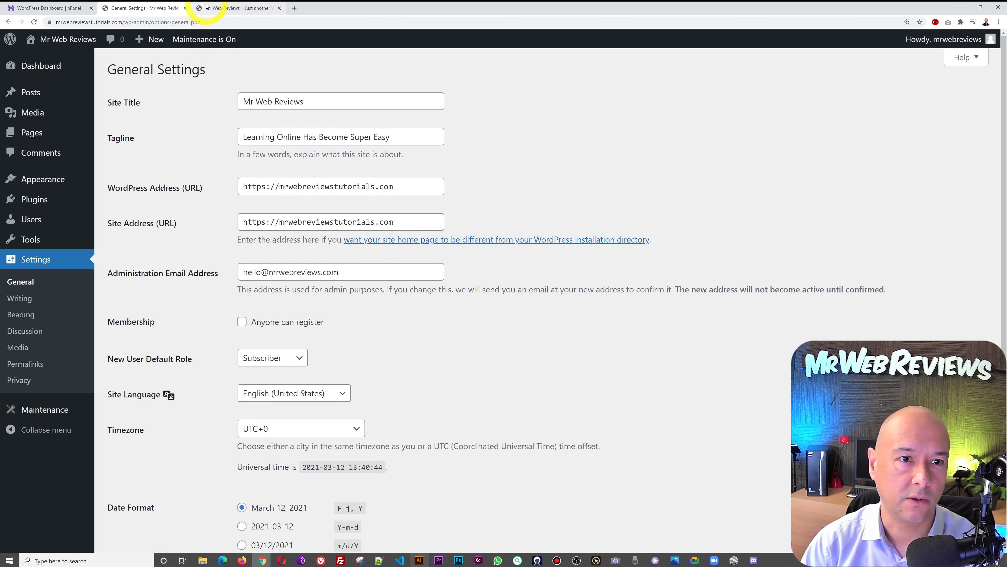
left_click(206, 5)
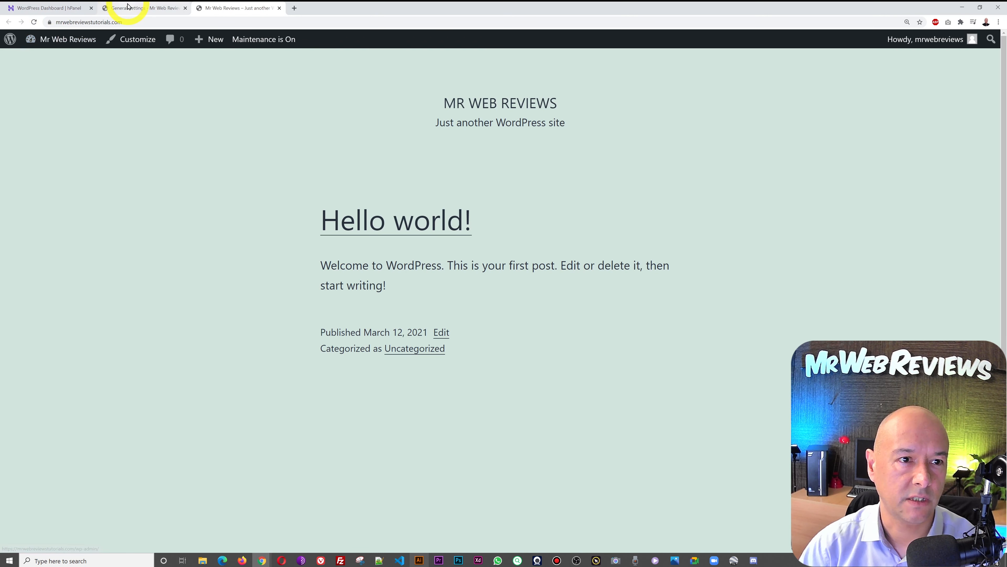
left_click(128, 5)
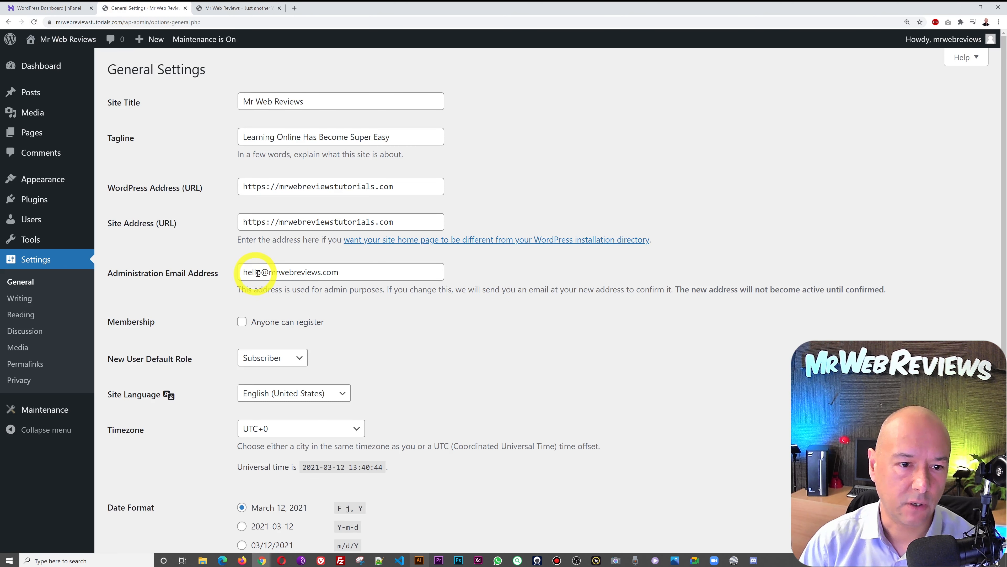
scroll(677, 340, "down", 6)
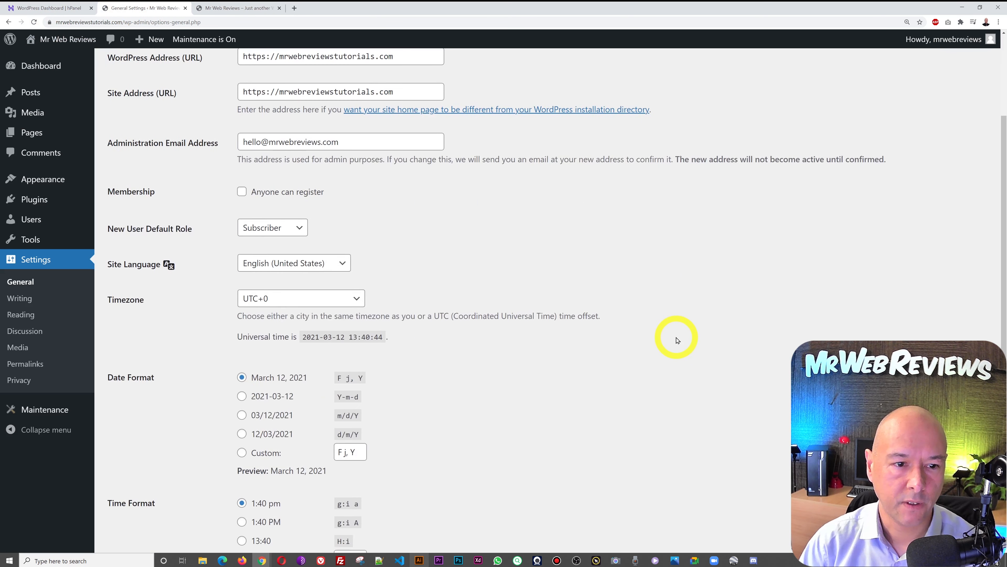
left_click(151, 496)
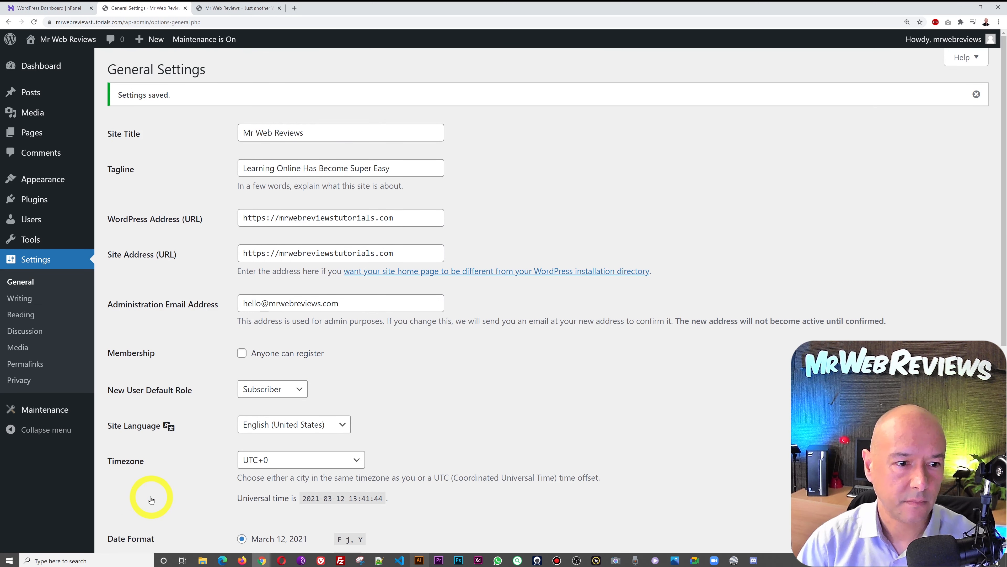
left_click(35, 368)
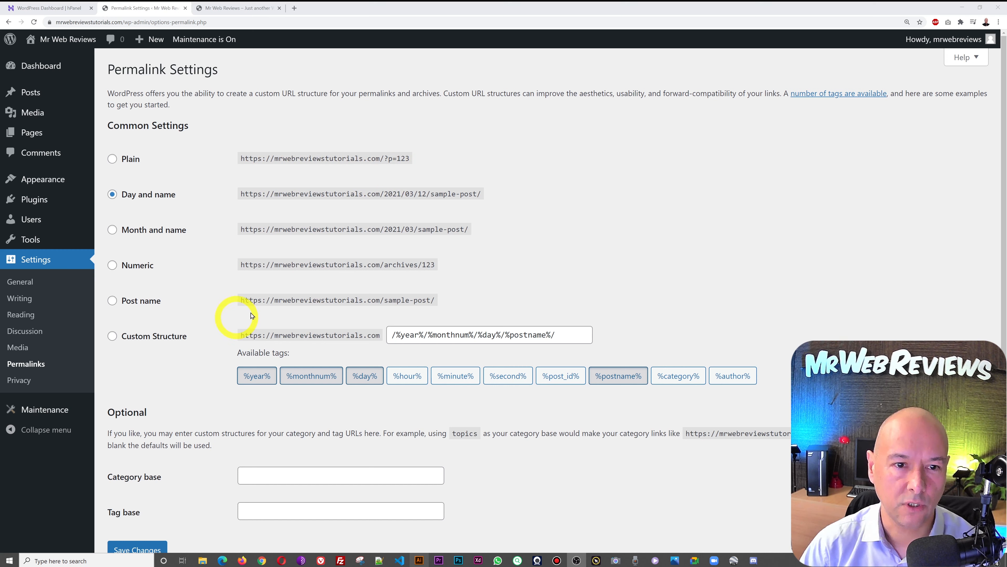
- Select the Post name permalink structure, save it, and check the live site
left_click(115, 304)
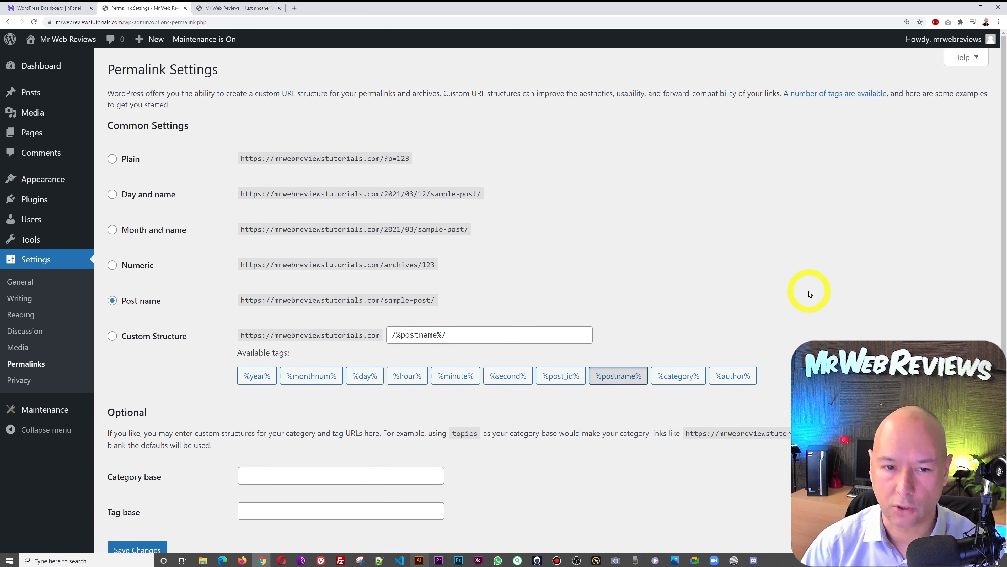
scroll(807, 289, "down", 2)
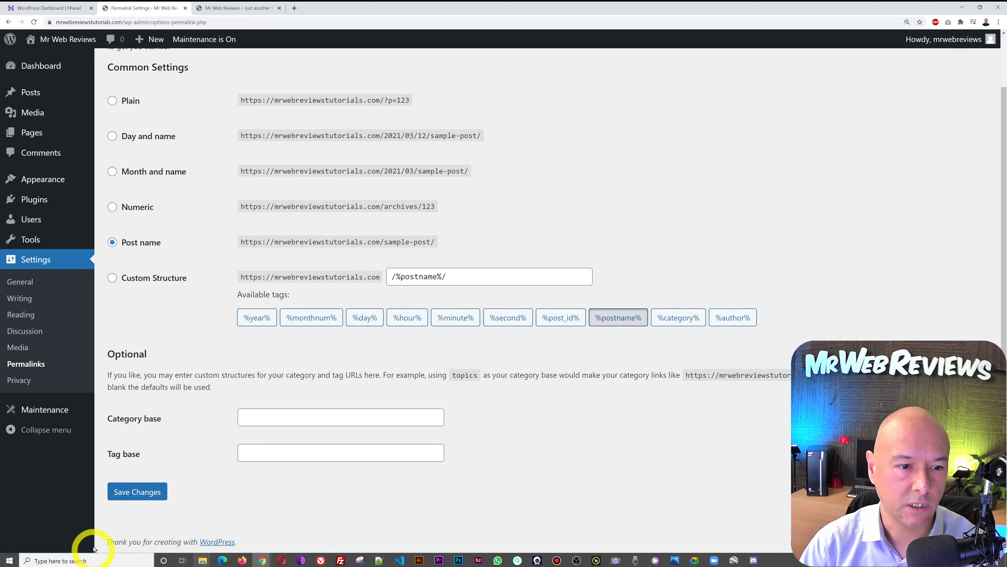
left_click(136, 501)
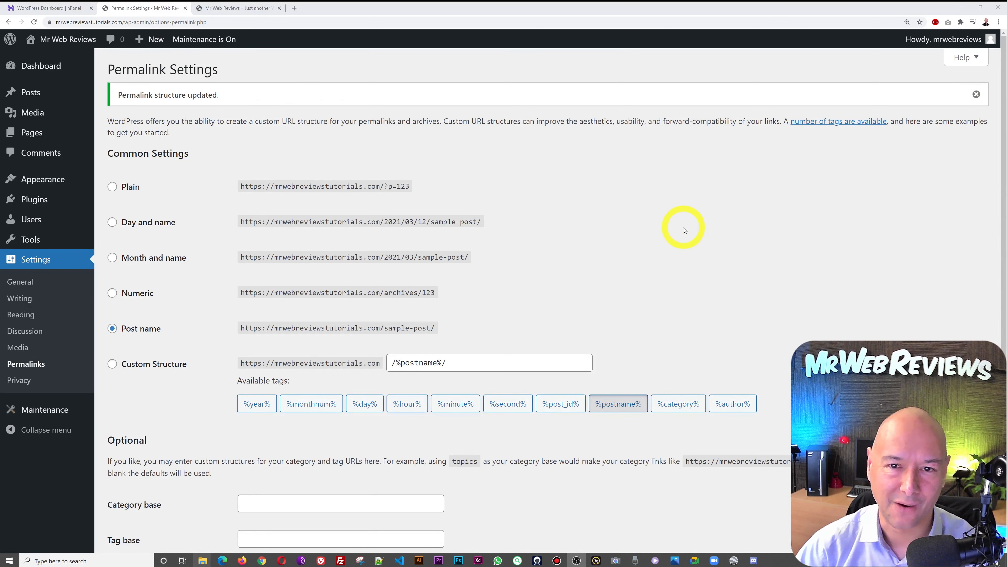
left_click(219, 8)
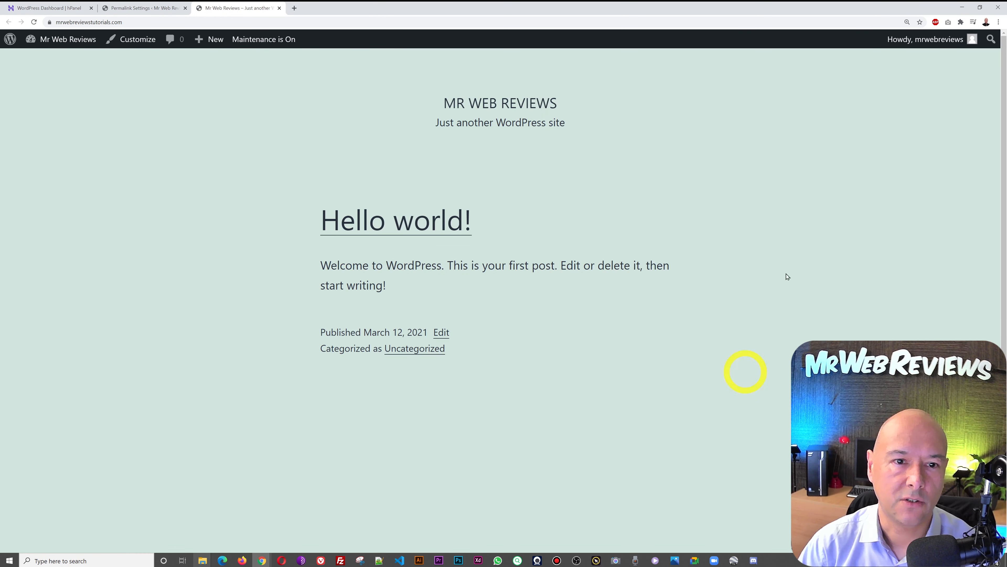
left_click(133, 8)
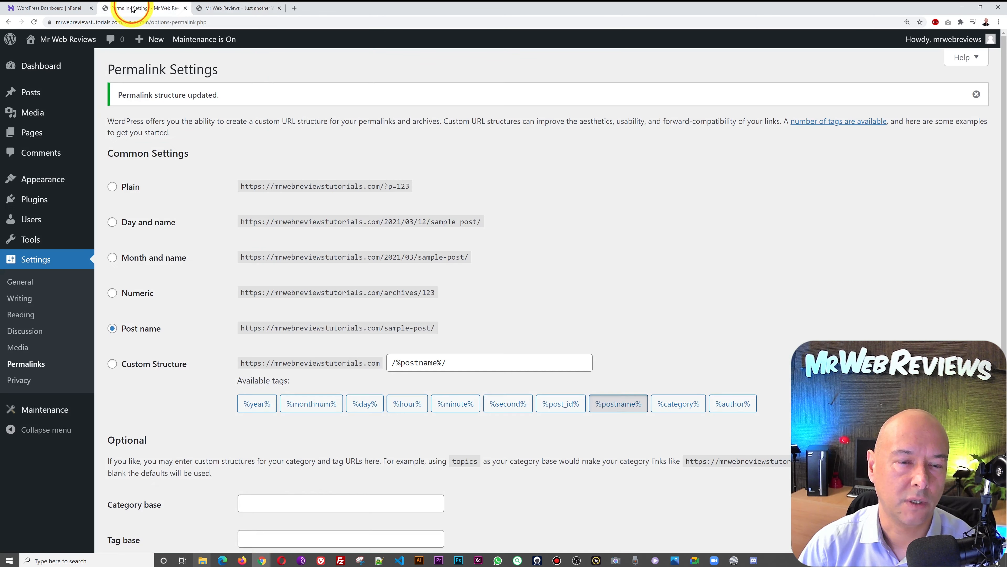
mouse_move(51, 180)
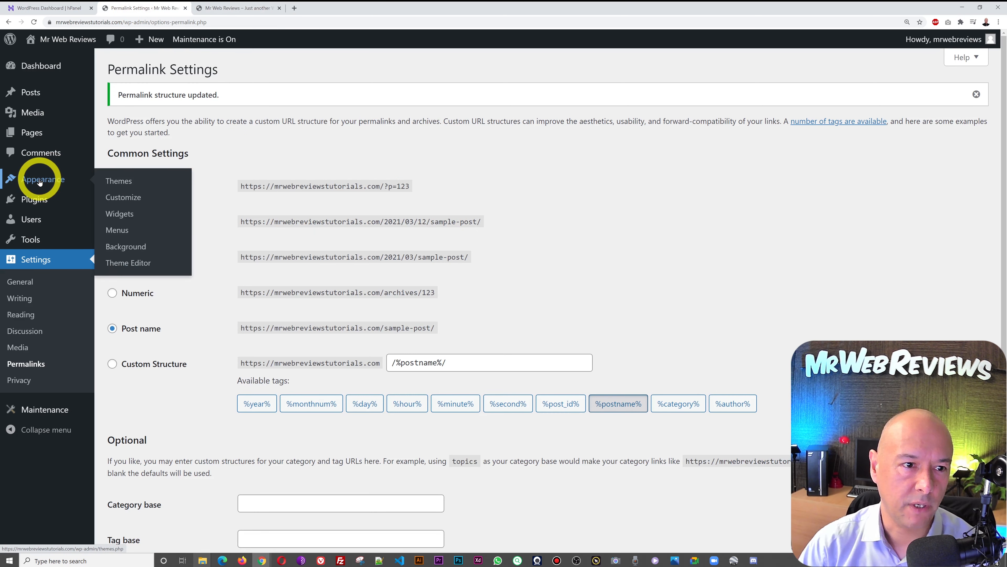
- Open Appearance > Themes, glance at the live site, then browse Add New themes
left_click(110, 184)
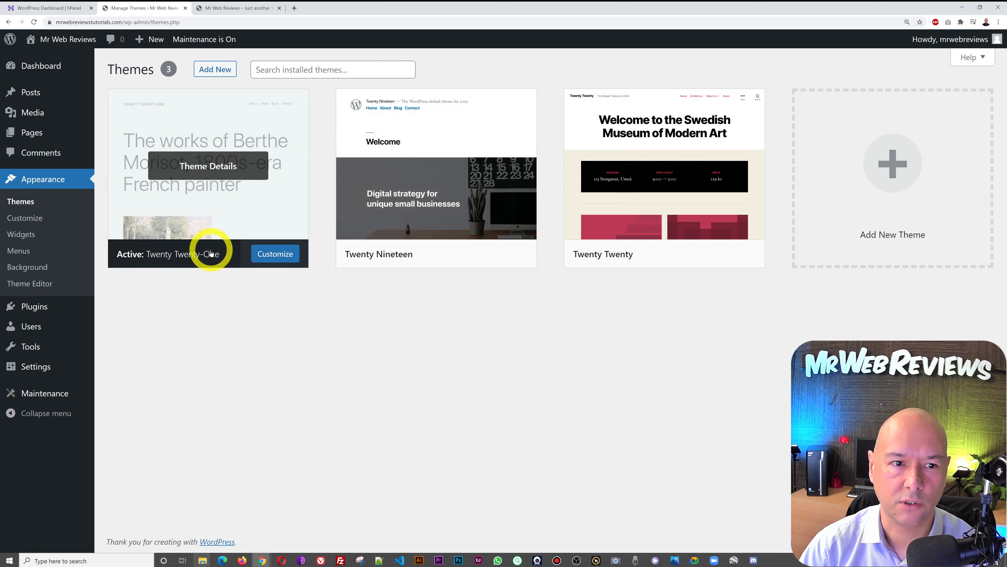
left_click(254, 8)
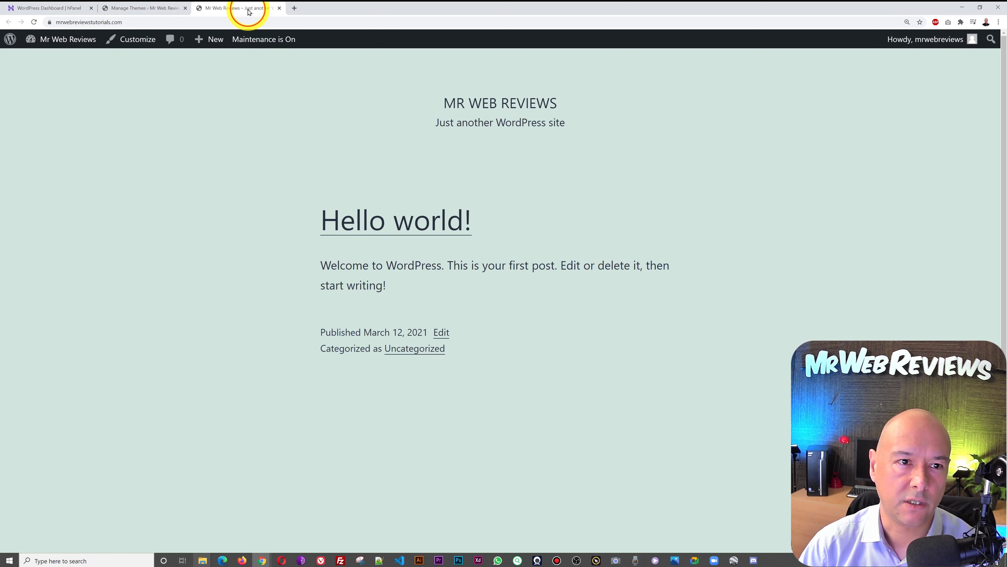
left_click(153, 9)
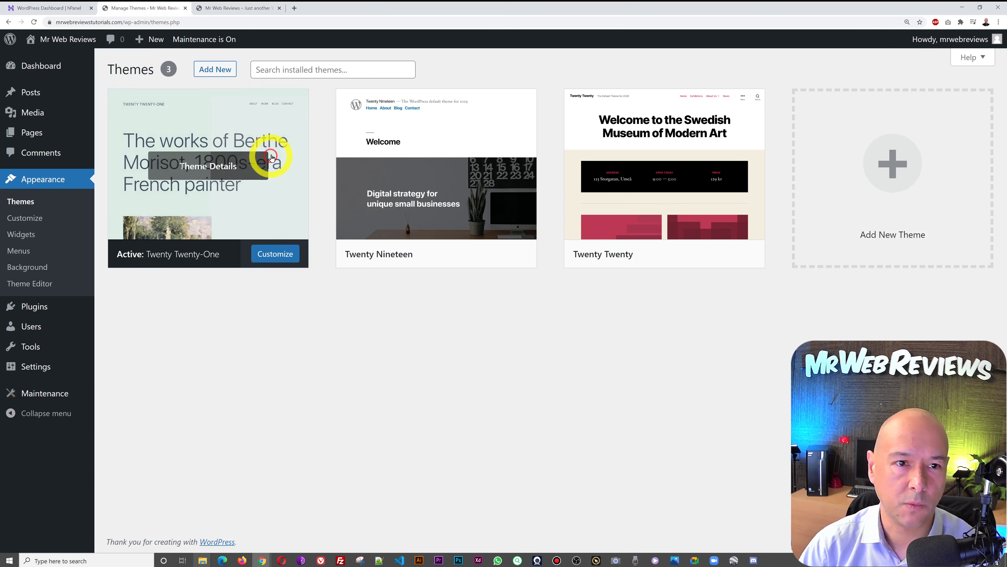
left_click(214, 70)
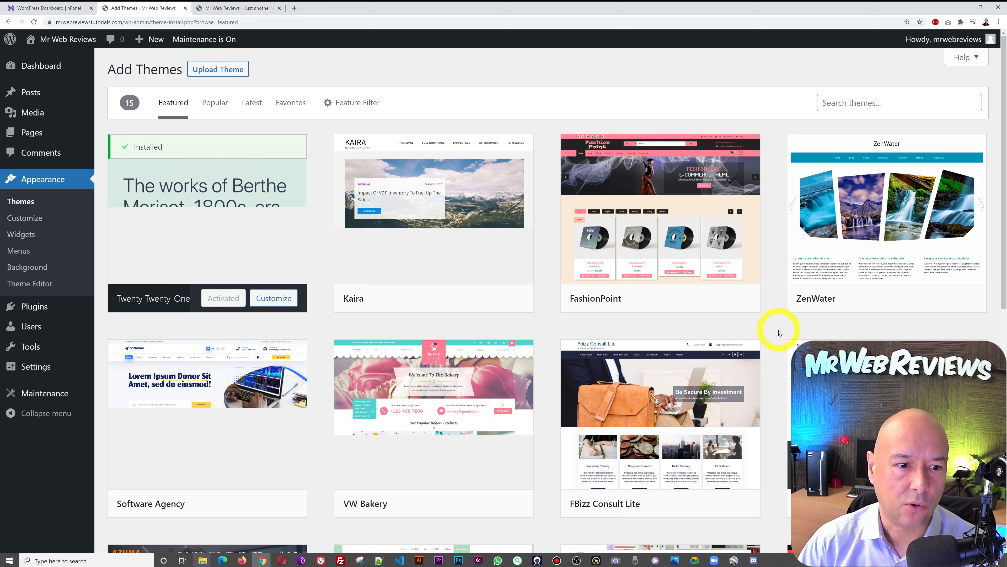
- Search the theme directory for 'astra', then install and activate the Astra theme
left_click(877, 104)
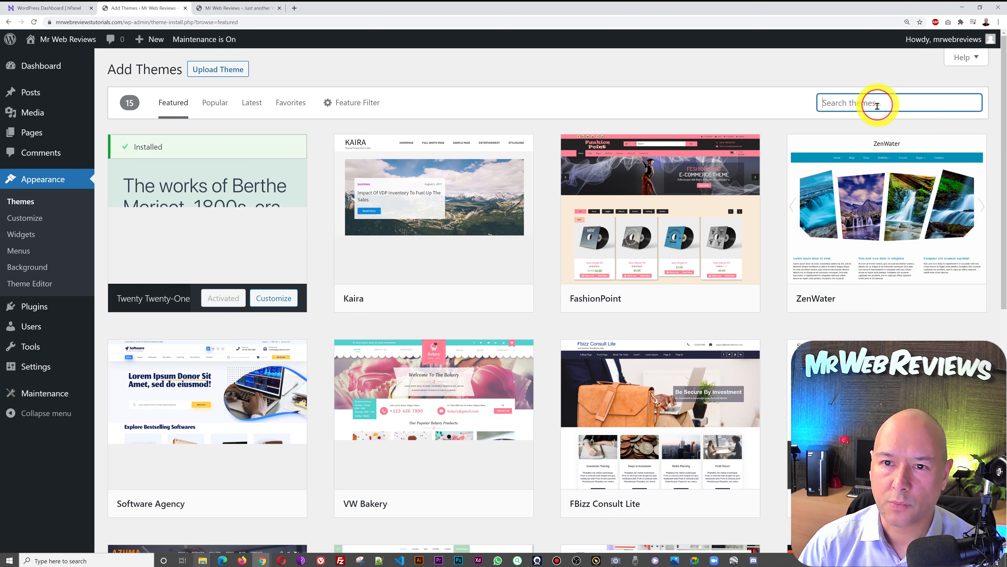
type("ast")
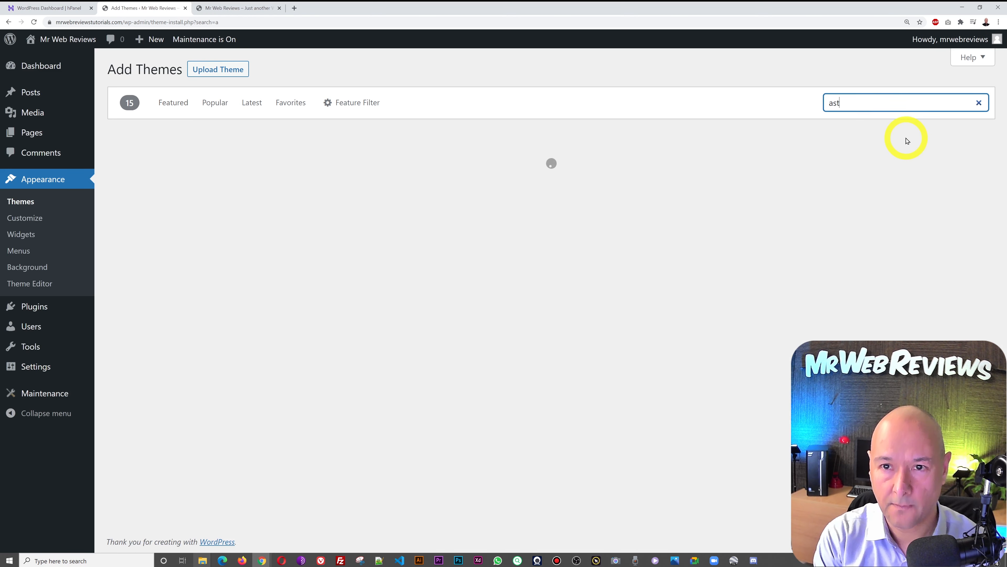
type("ra")
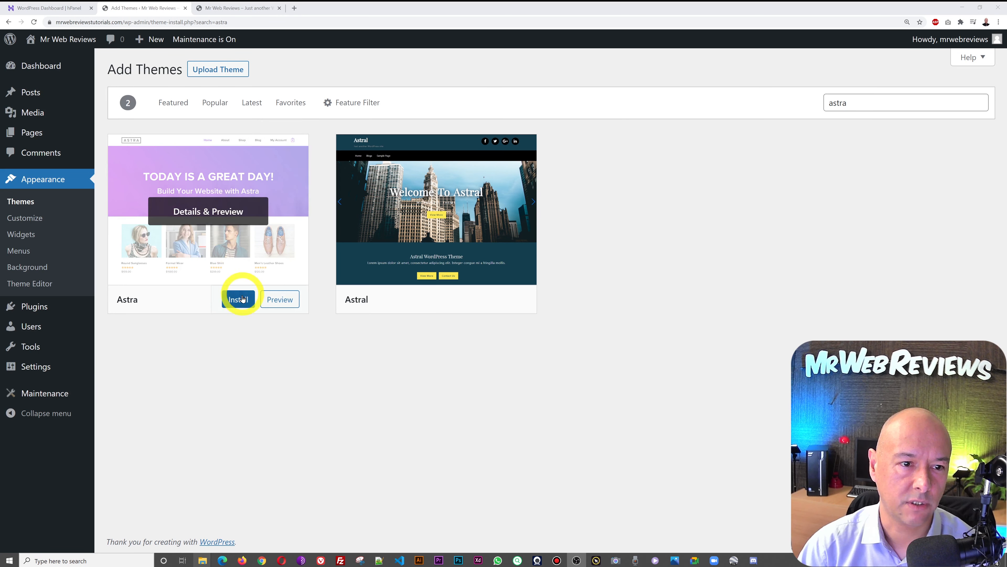
left_click(241, 304)
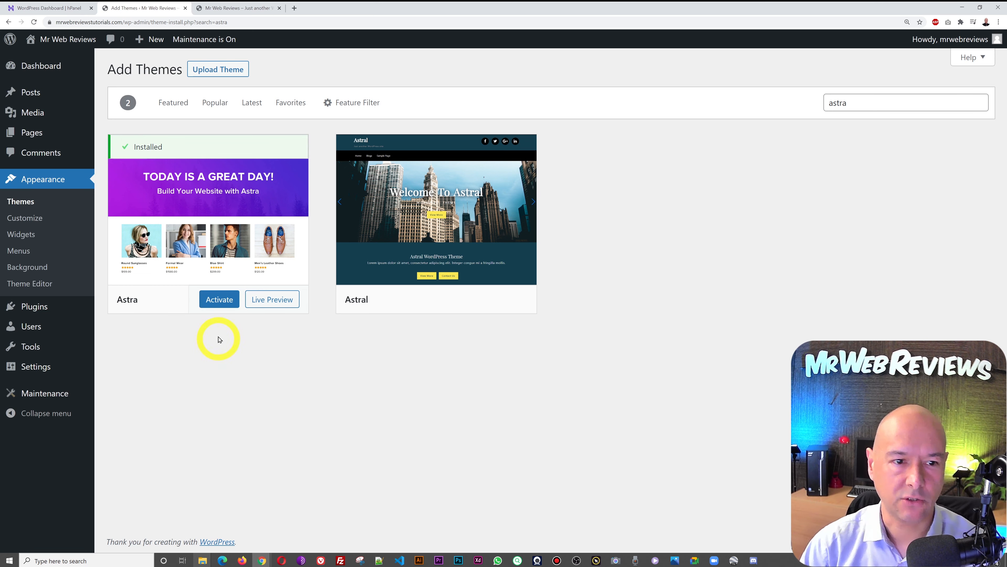
left_click(217, 298)
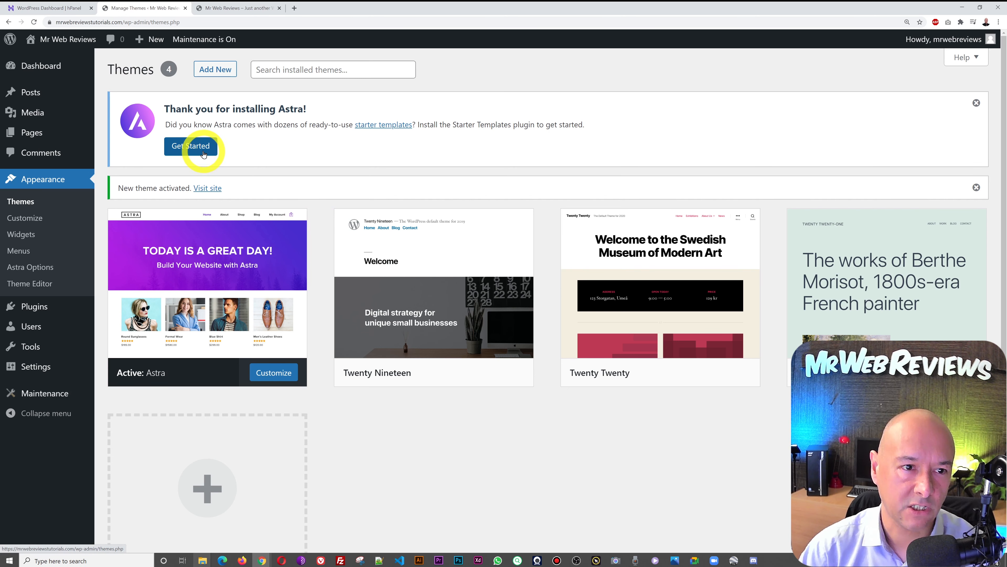
- From Astra's options, install the starter templates importer and select Elementor as page builder
left_click(215, 287)
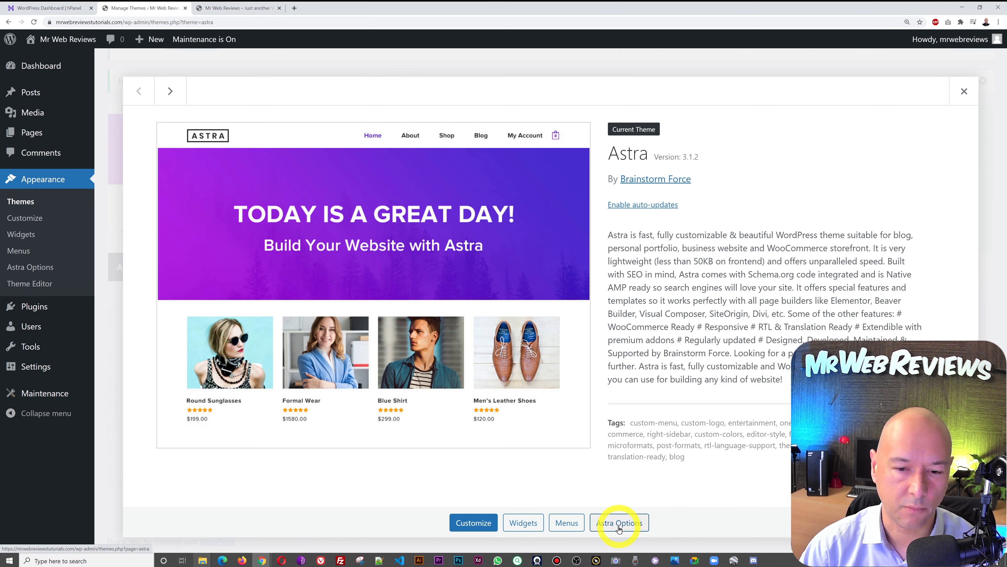
left_click(619, 523)
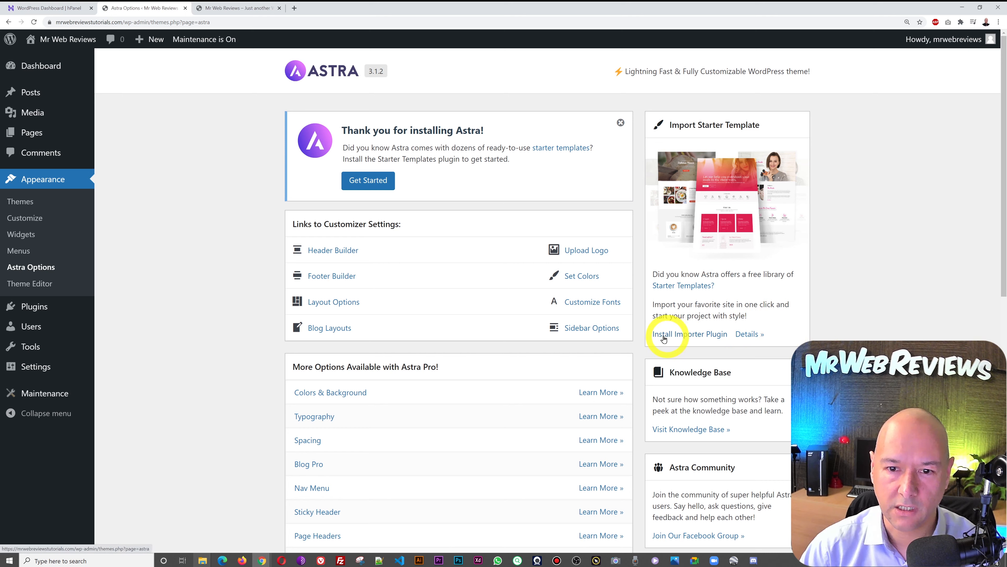
left_click(703, 337)
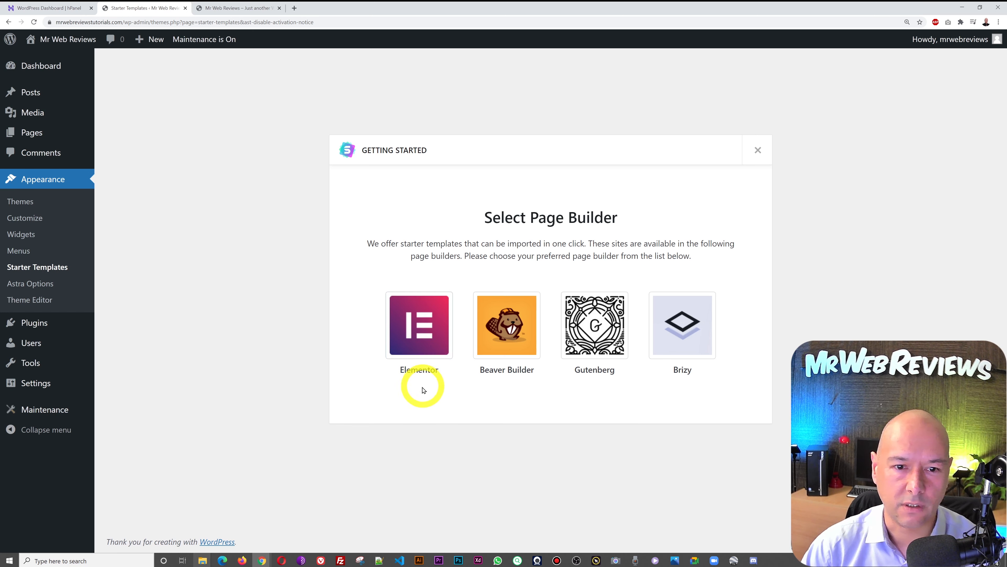
left_click(427, 343)
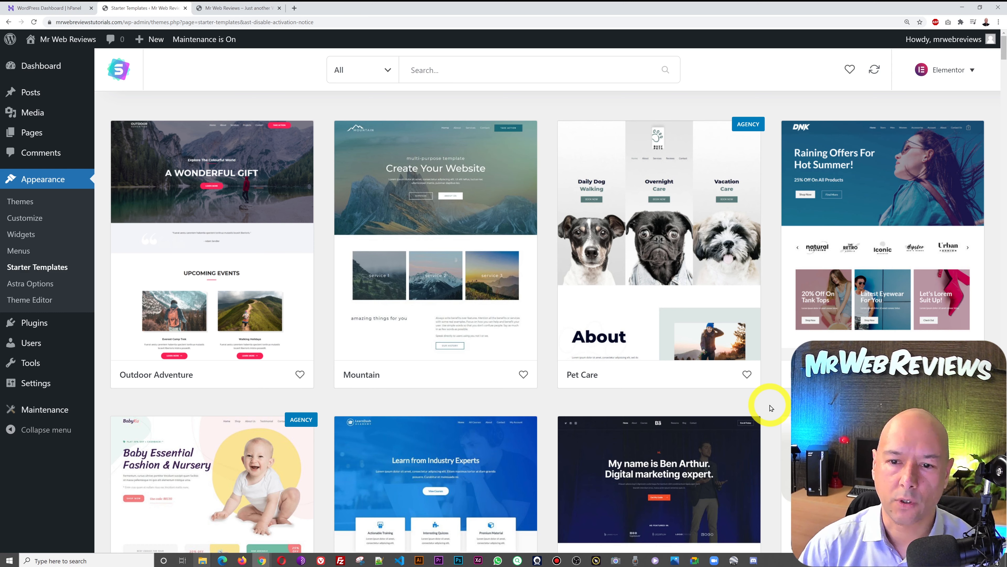
- Browse the Elementor starter templates and filter the gallery to Free templates only
scroll(781, 407, "down", 6)
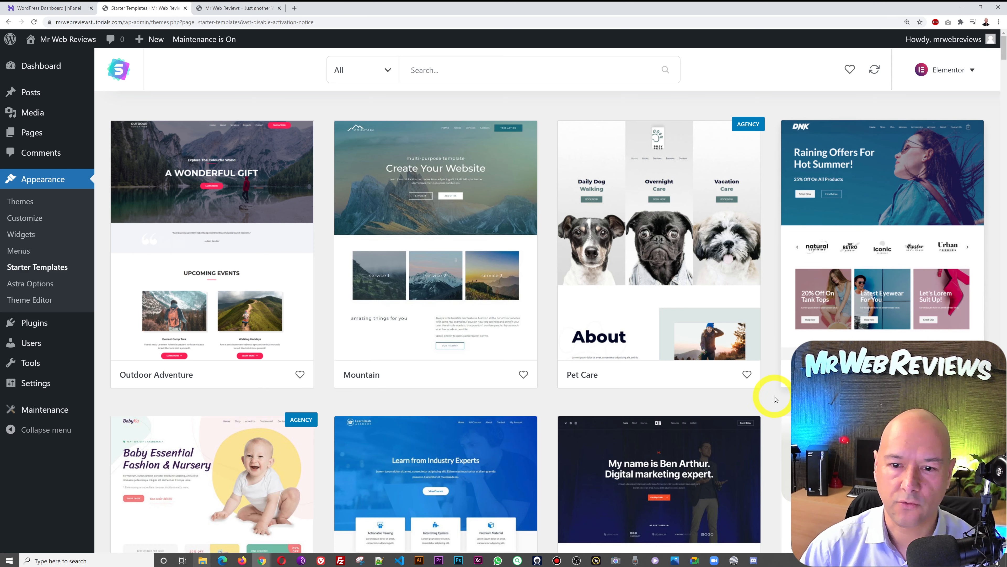
scroll(775, 399, "down", 2)
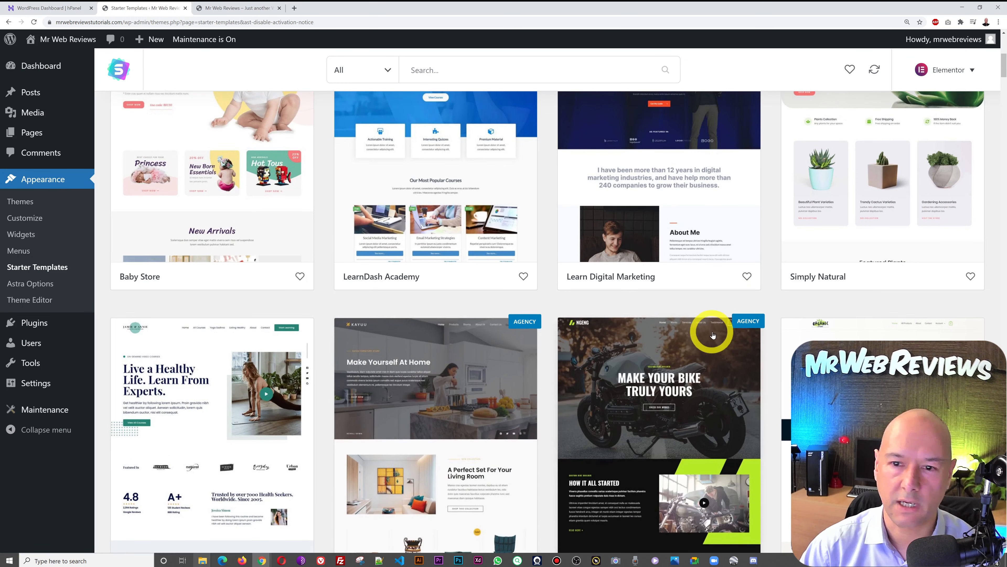
scroll(712, 334, "down", 8)
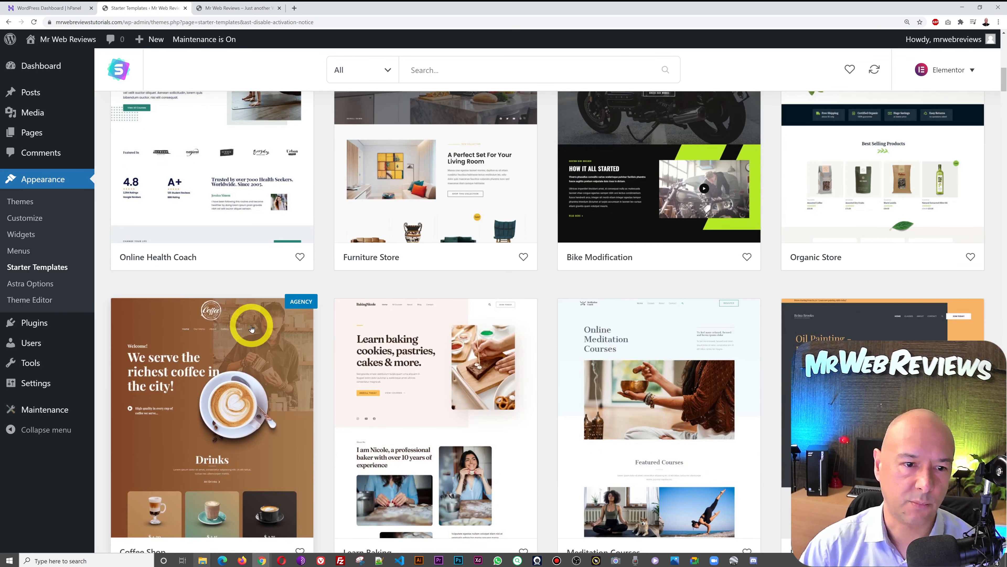
scroll(663, 375, "up", 4)
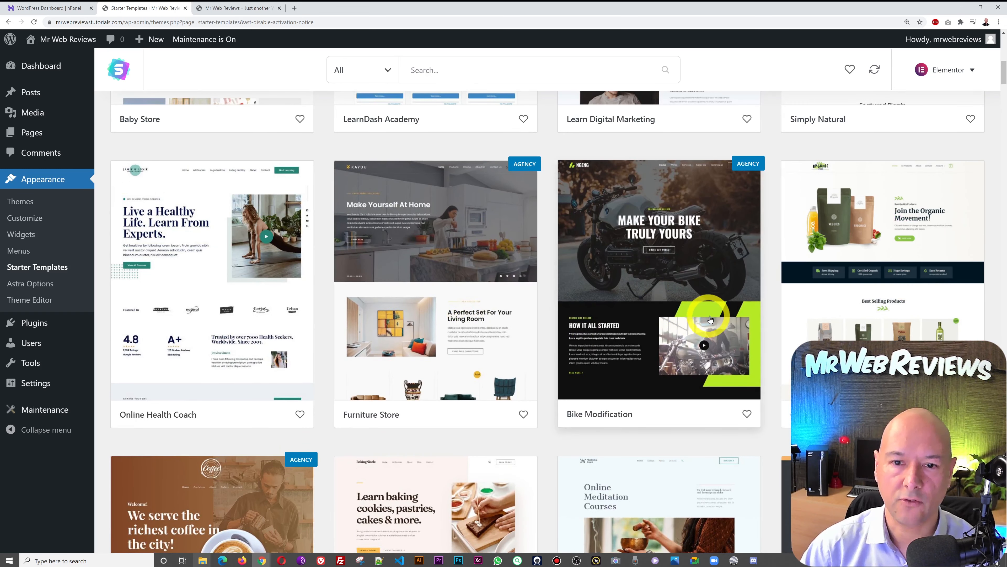
scroll(713, 316, "up", 12)
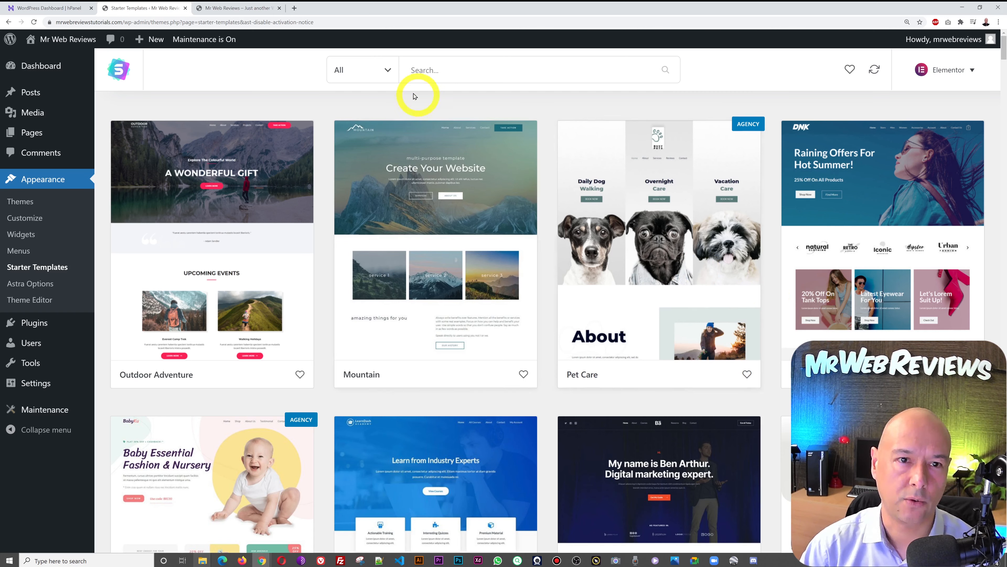
left_click(387, 73)
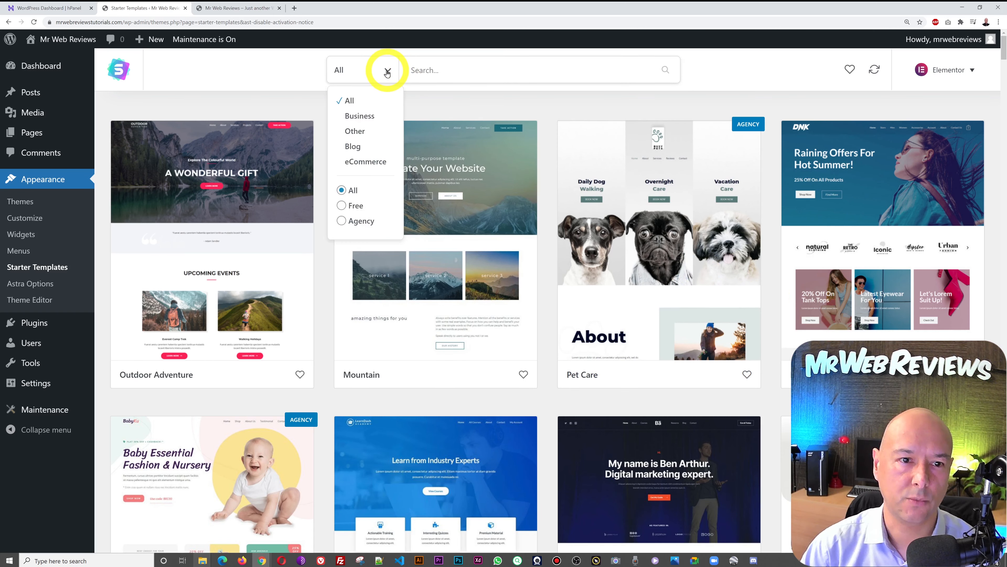
left_click(355, 206)
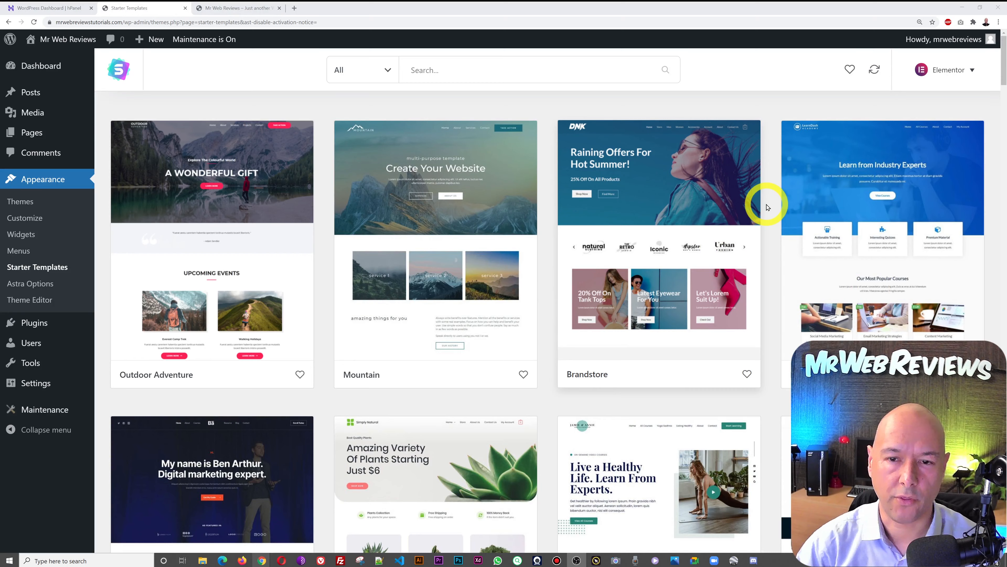
- Scroll through the free designs like Brandstore, LearnDash Academy, Musician and Horticulture
scroll(768, 207, "down", 5)
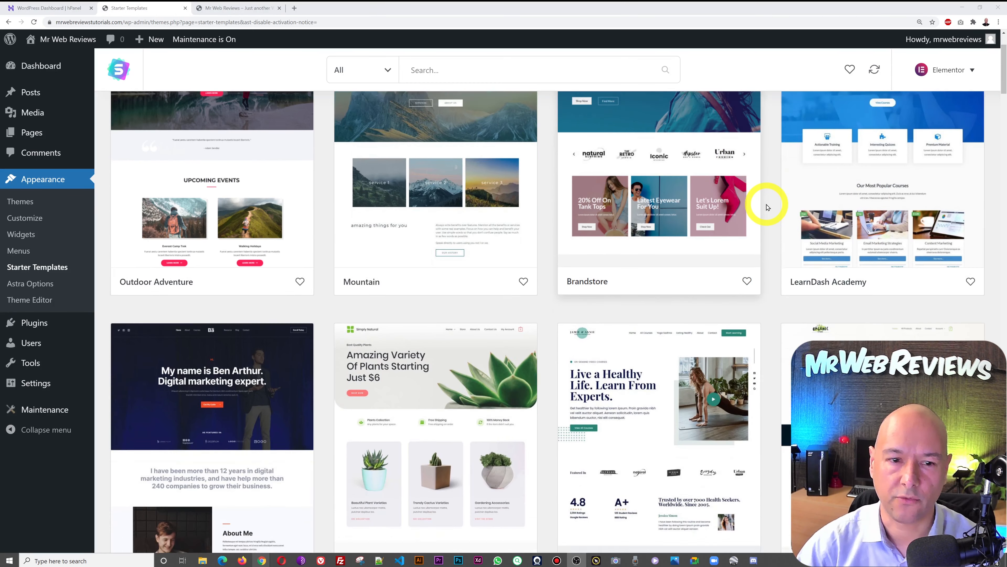
scroll(768, 206, "down", 7)
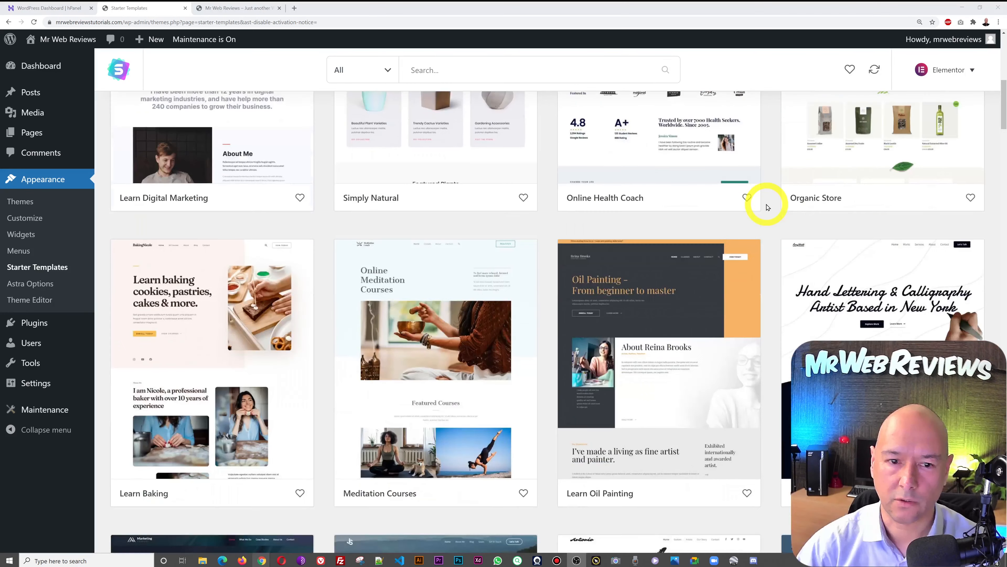
scroll(767, 206, "down", 3)
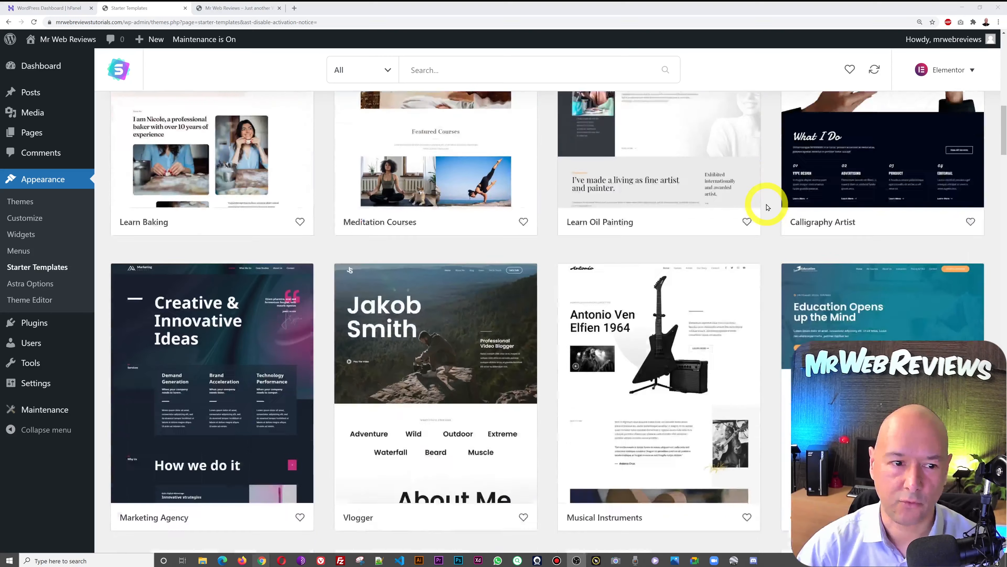
scroll(768, 206, "down", 6)
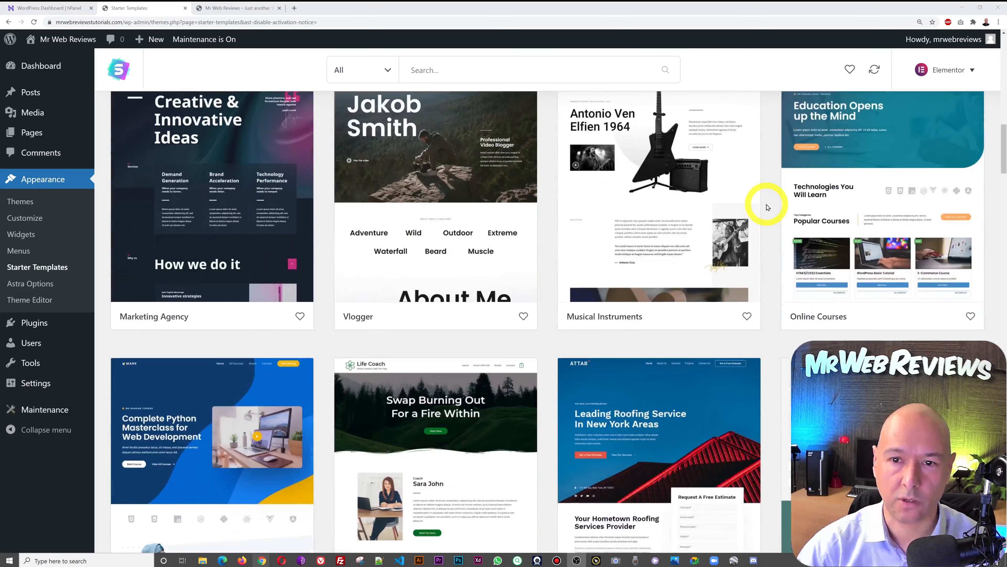
scroll(767, 206, "down", 9)
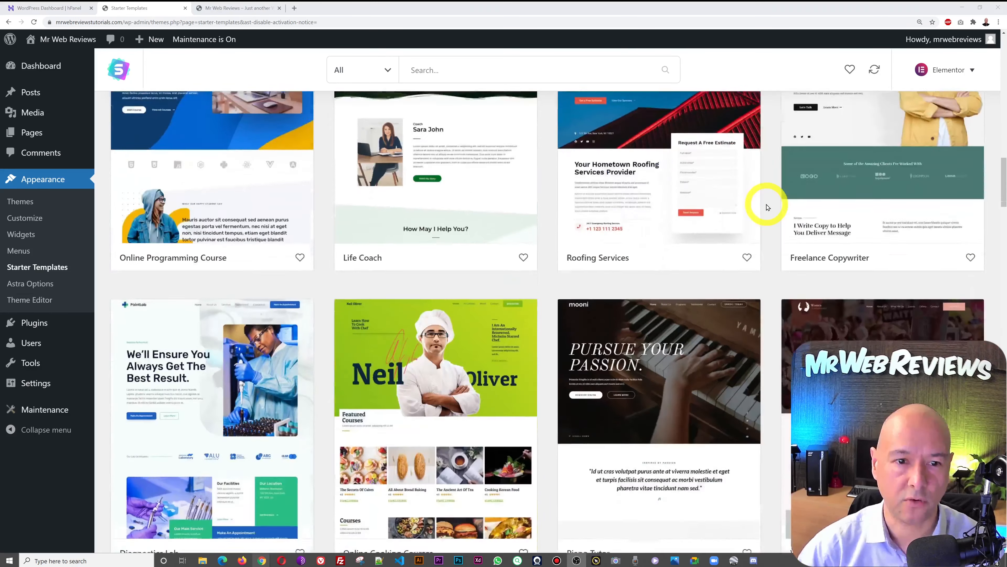
scroll(767, 207, "down", 3)
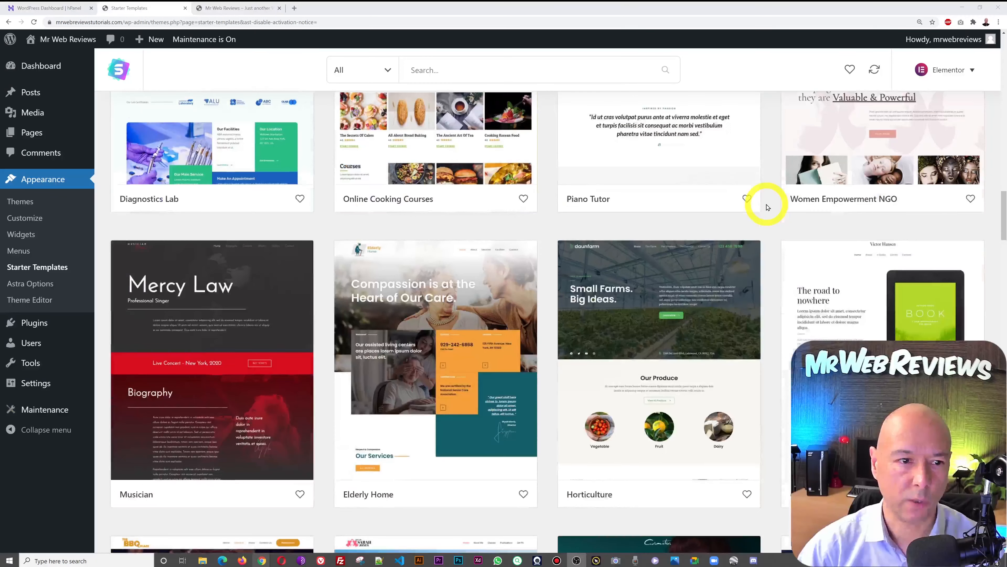
scroll(767, 207, "down", 3)
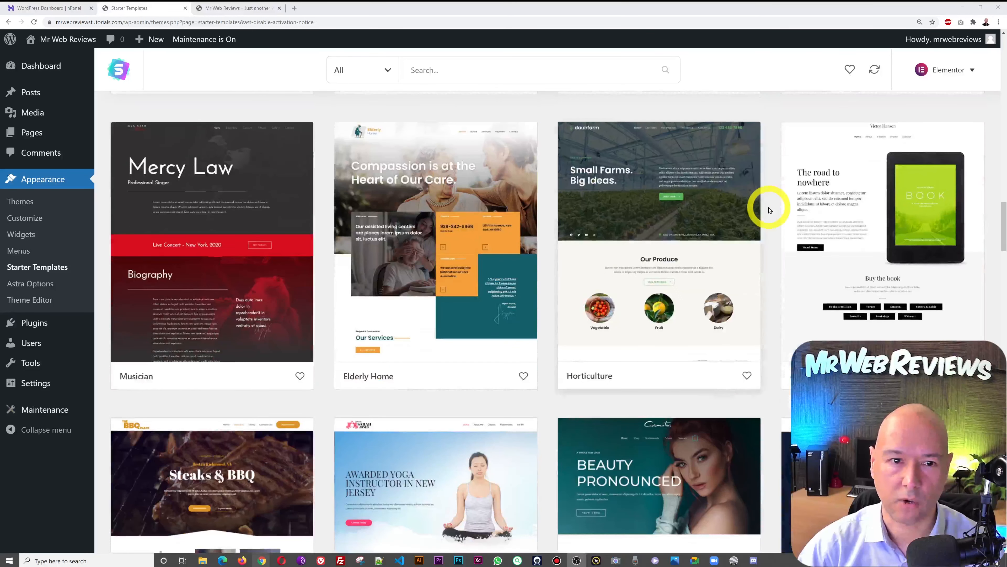
- Search the Starter Templates gallery for 'courses' and look over the results
left_click(495, 74)
type("courses")
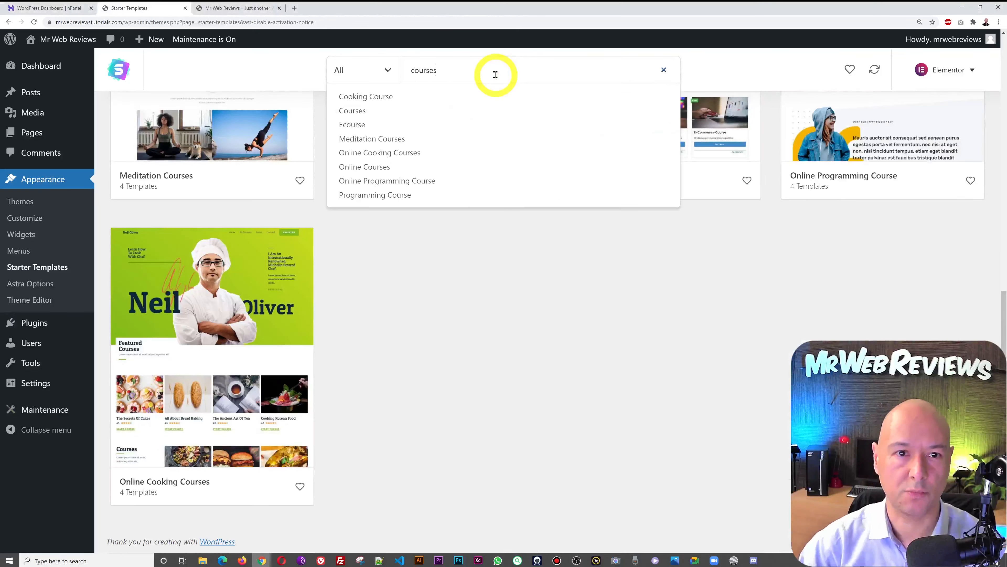
left_click(600, 360)
scroll(600, 360, "up", 12)
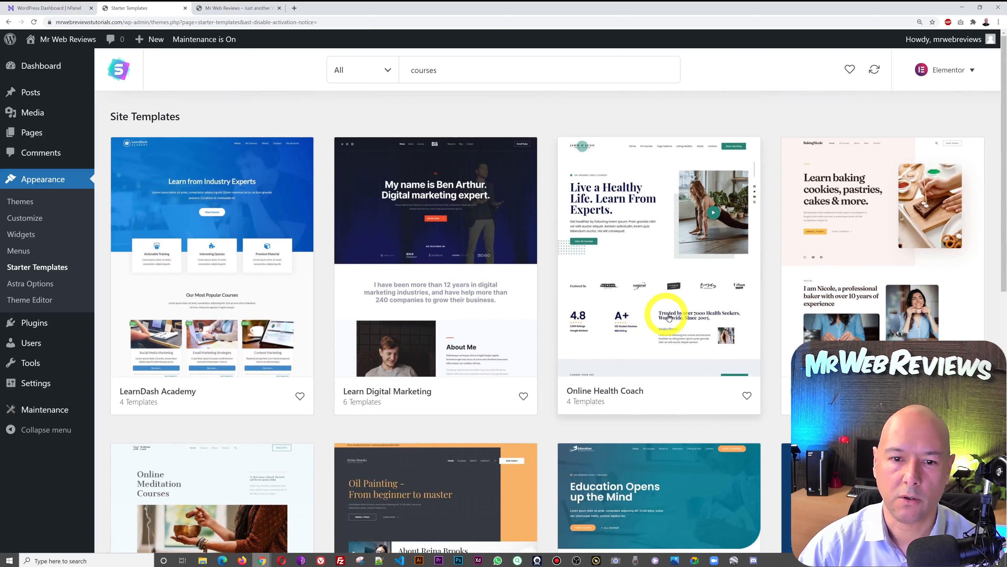
scroll(764, 294, "down", 5)
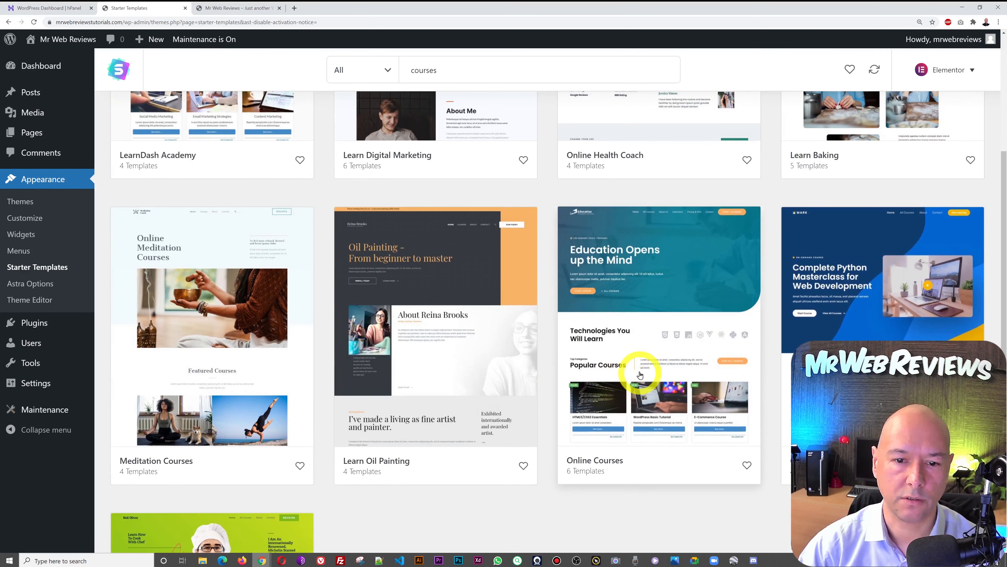
scroll(629, 448, "up", 5)
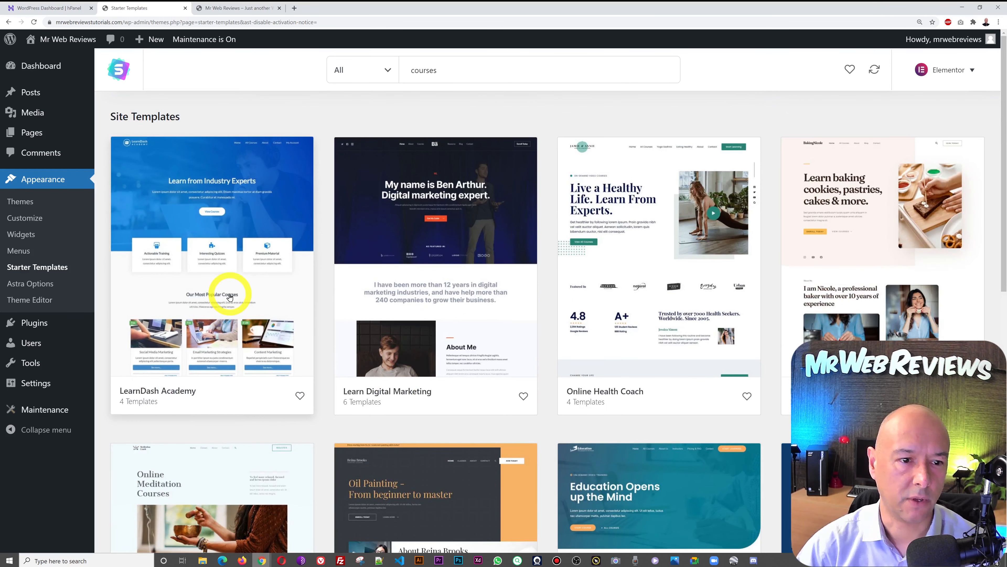
- Preview the LearnDash Academy template, then return to the results and scroll to Online Courses
left_click(230, 296)
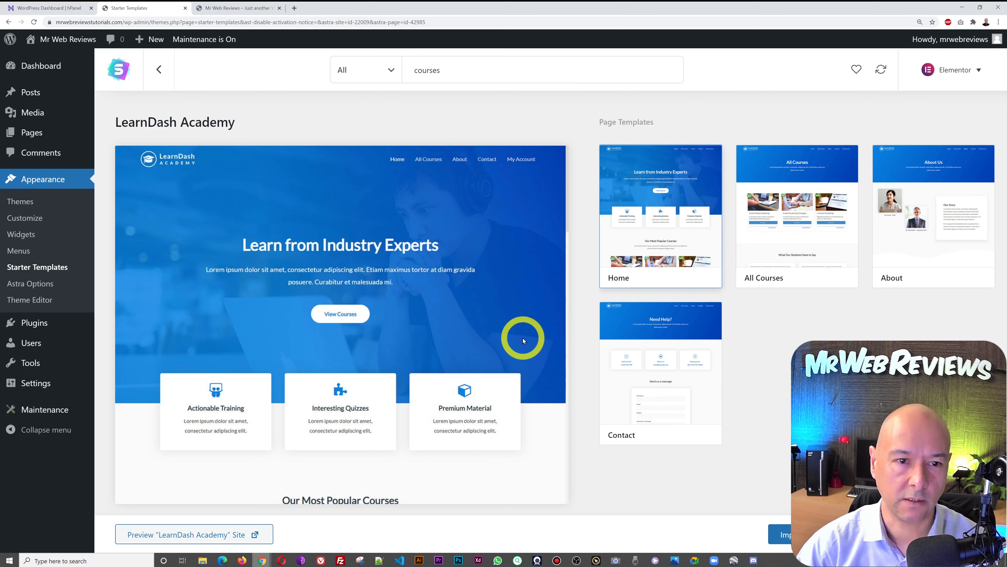
scroll(522, 338, "down", 10)
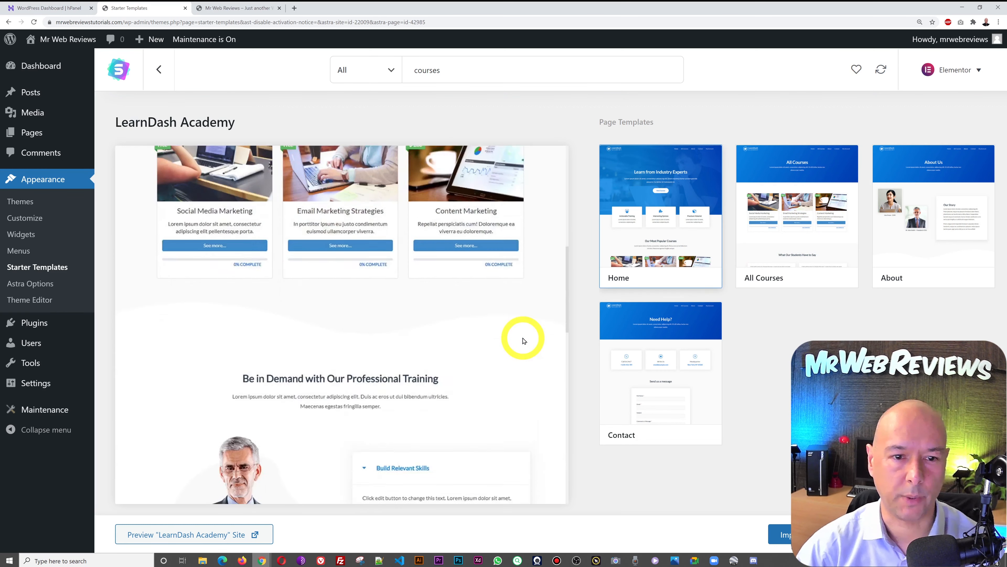
scroll(524, 340, "down", 5)
scroll(524, 340, "up", 8)
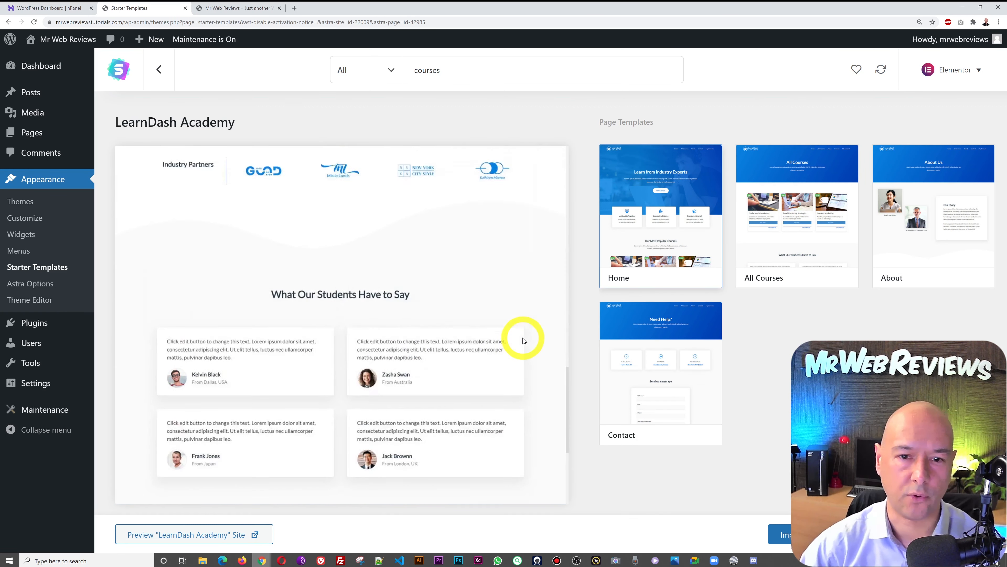
scroll(524, 340, "up", 4)
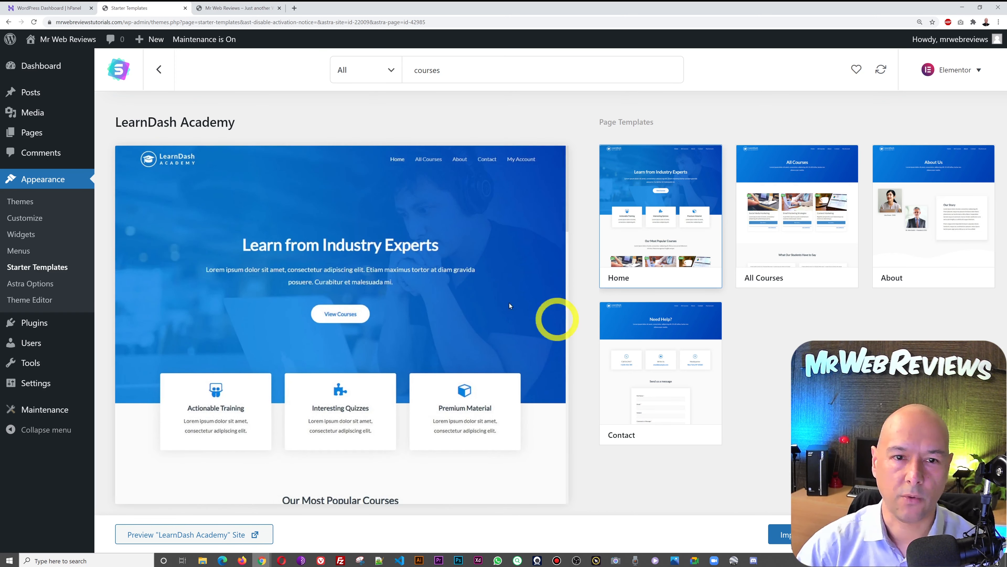
left_click(160, 73)
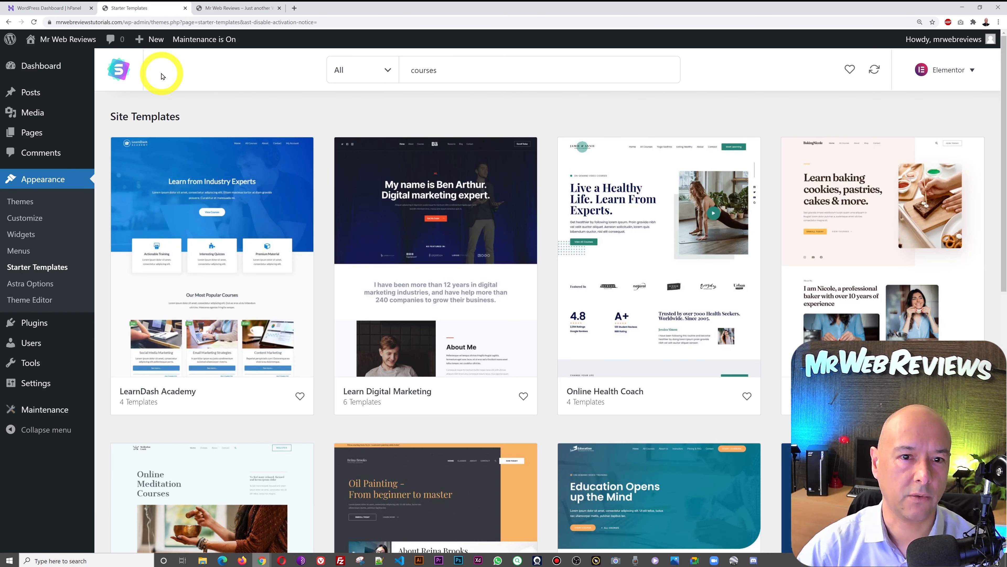
scroll(710, 282, "down", 5)
scroll(711, 285, "down", 2)
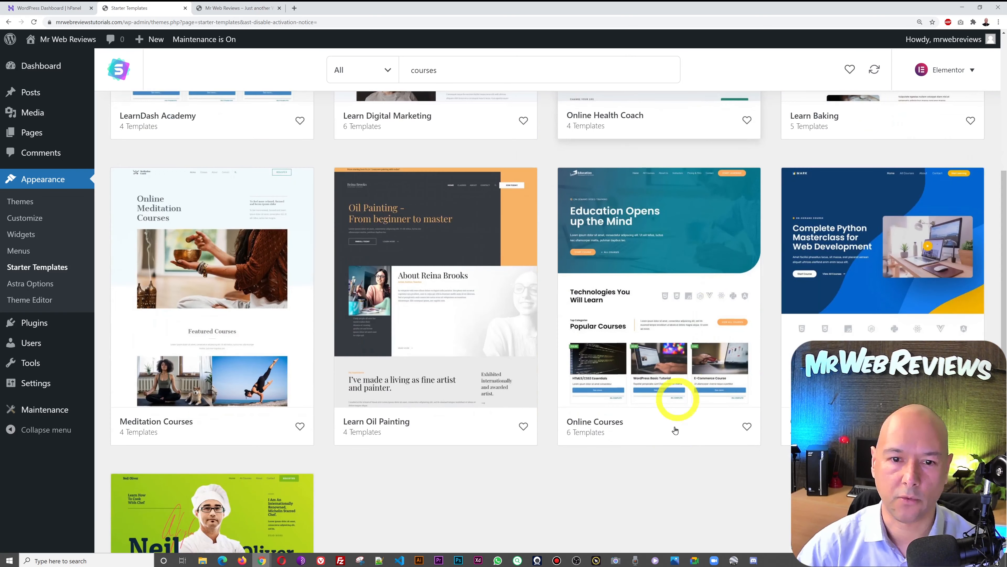
- Preview the Online Courses template and start its Import Complete Site process
left_click(657, 271)
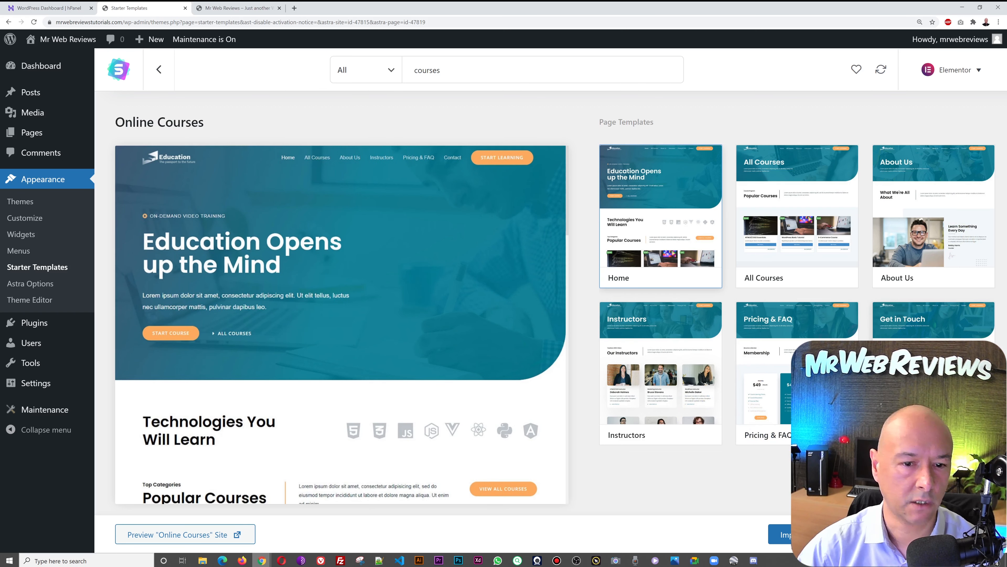
scroll(467, 306, "down", 6)
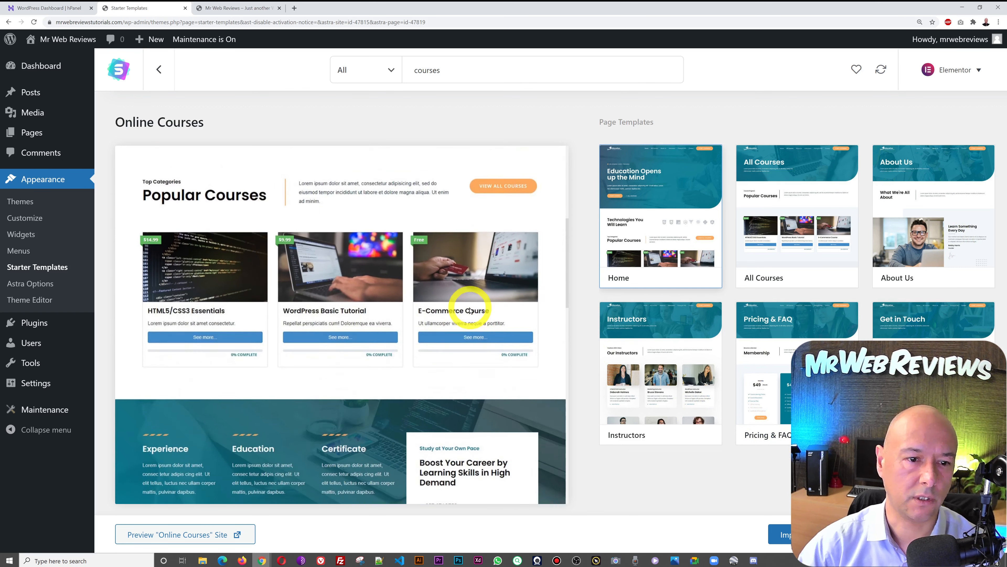
scroll(470, 310, "down", 5)
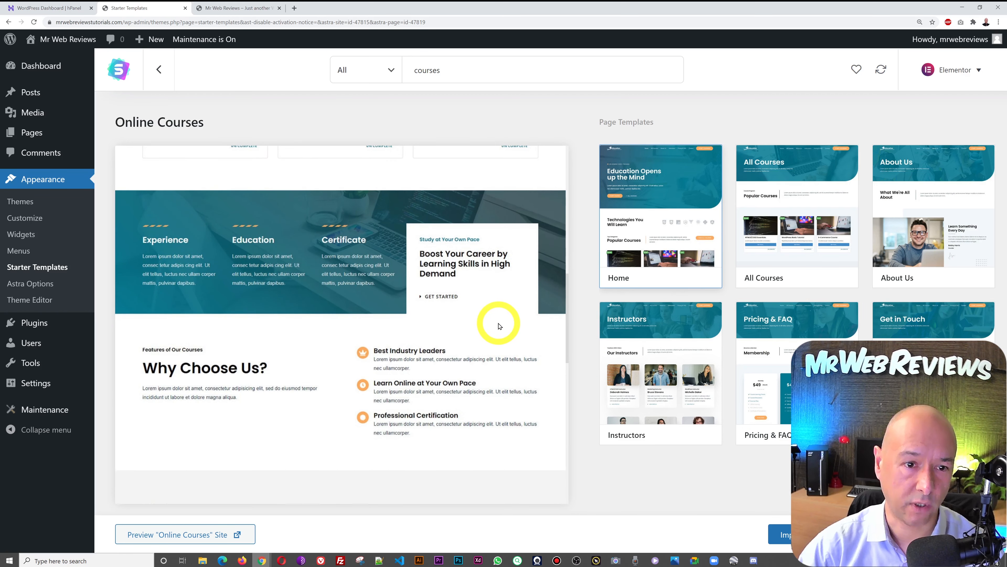
scroll(499, 326, "down", 3)
scroll(499, 326, "up", 15)
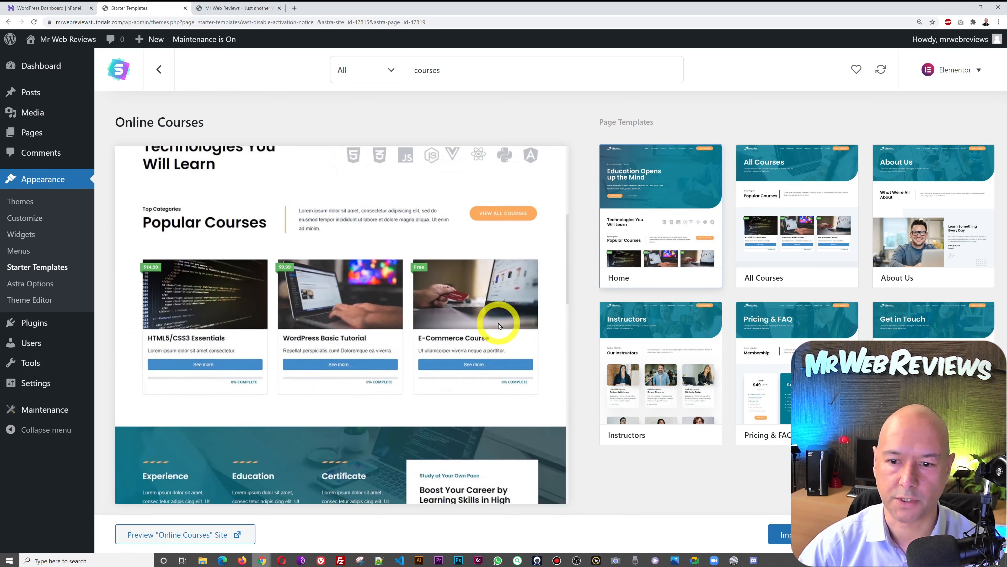
left_click(786, 535)
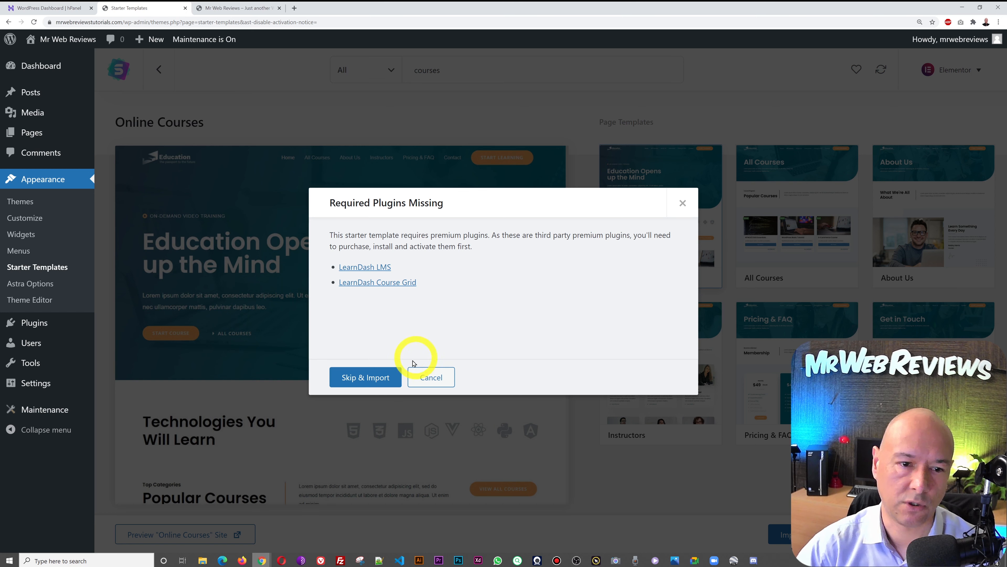
- Skip the missing premium plugins and answer Beginner, building for Myself/My company
left_click(371, 376)
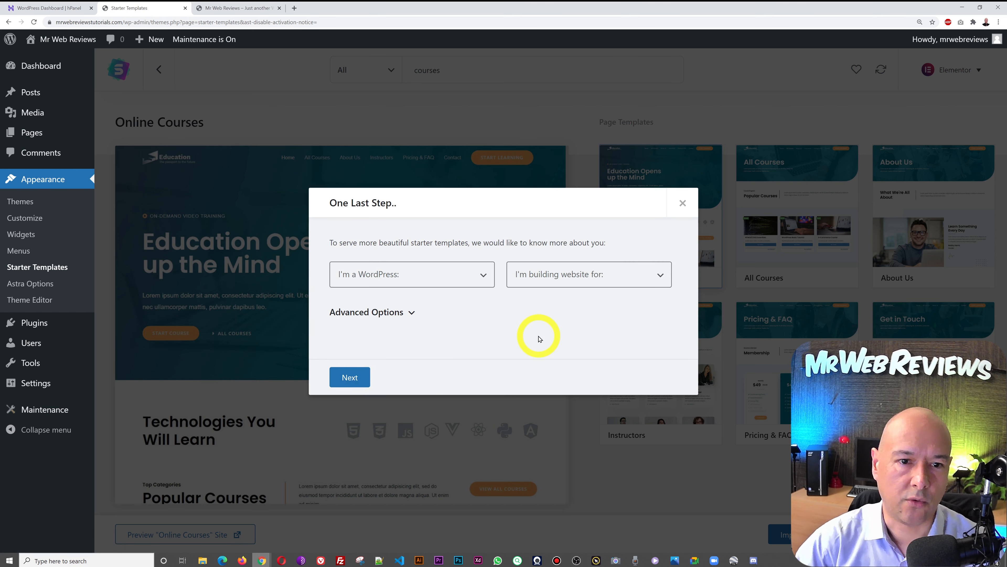
left_click(484, 286)
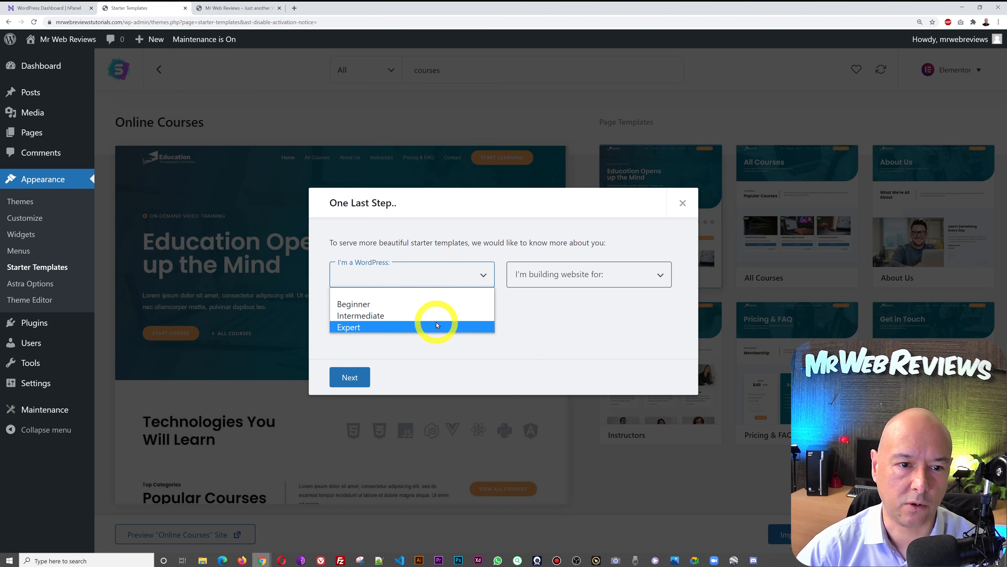
left_click(427, 303)
left_click(636, 284)
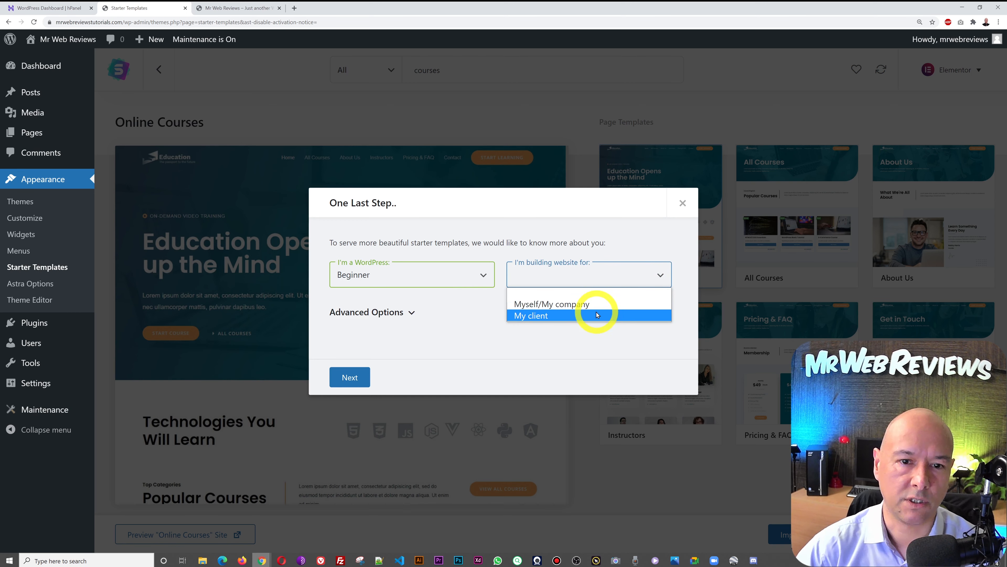
left_click(592, 305)
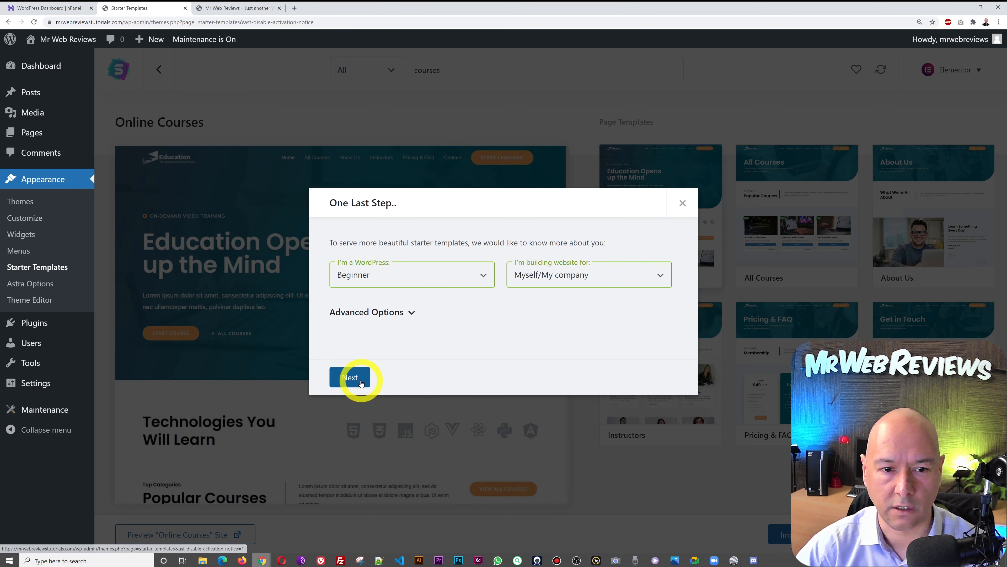
left_click(369, 386)
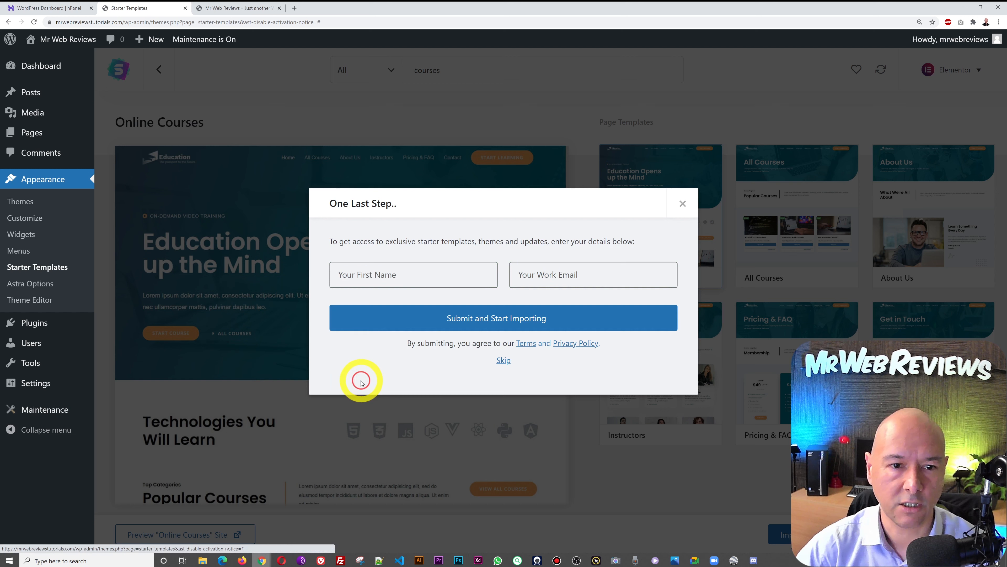
- Skip the contact details, let the import finish, and go to the site's front-page tab
left_click(503, 360)
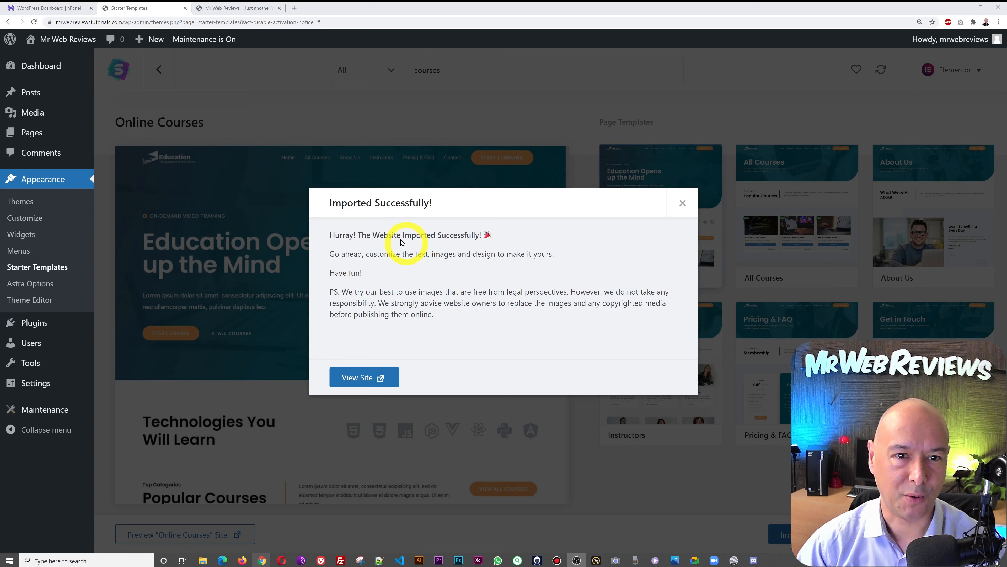
left_click(683, 203)
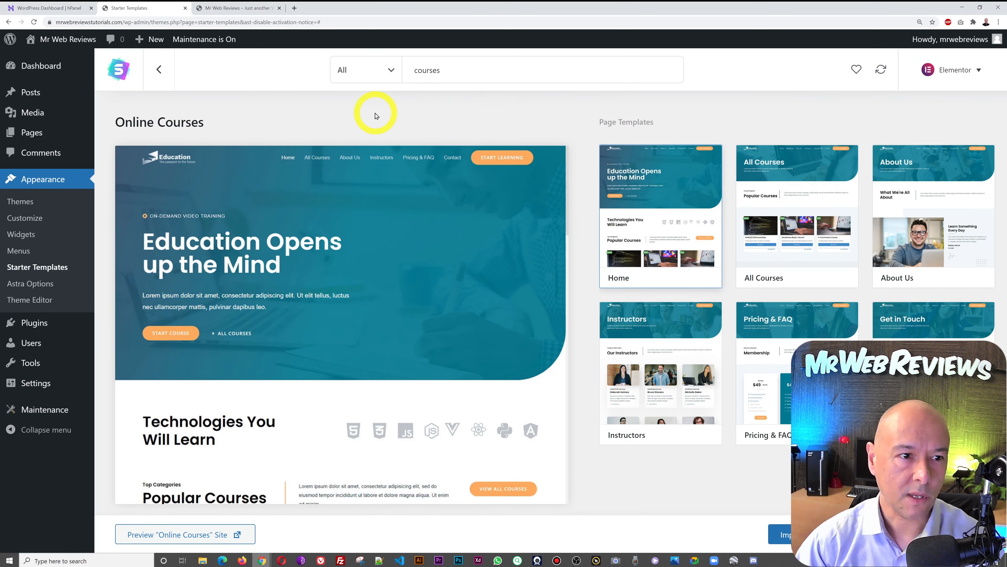
left_click(238, 10)
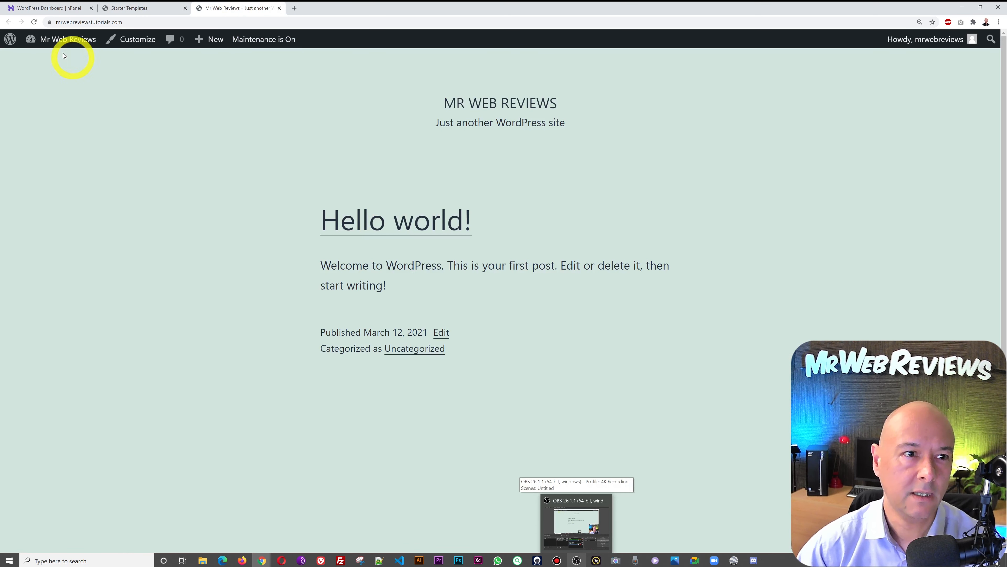
- Reload the front page and scroll the new Education design down to the footer and back
left_click(34, 23)
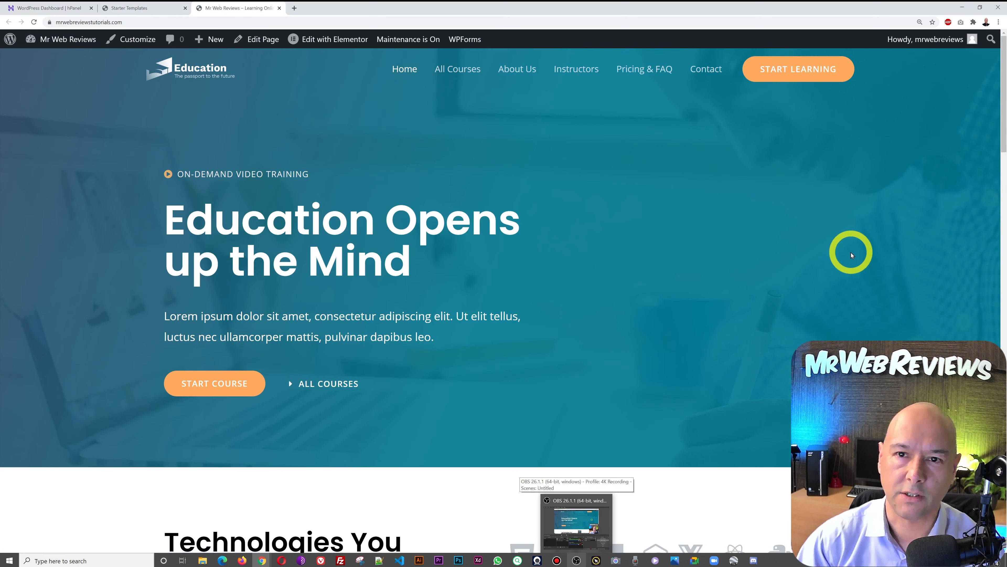
scroll(850, 253, "down", 5)
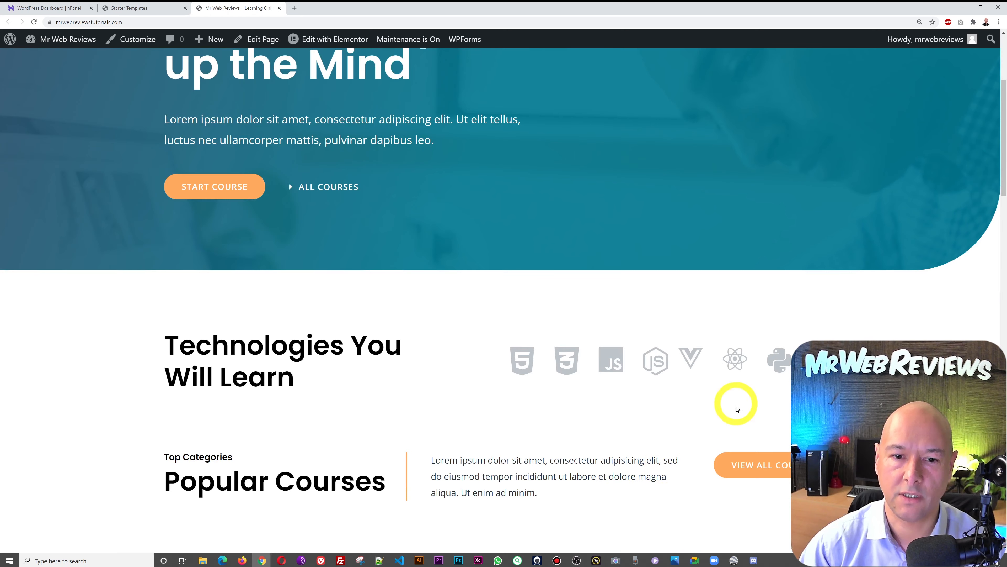
scroll(981, 299, "down", 9)
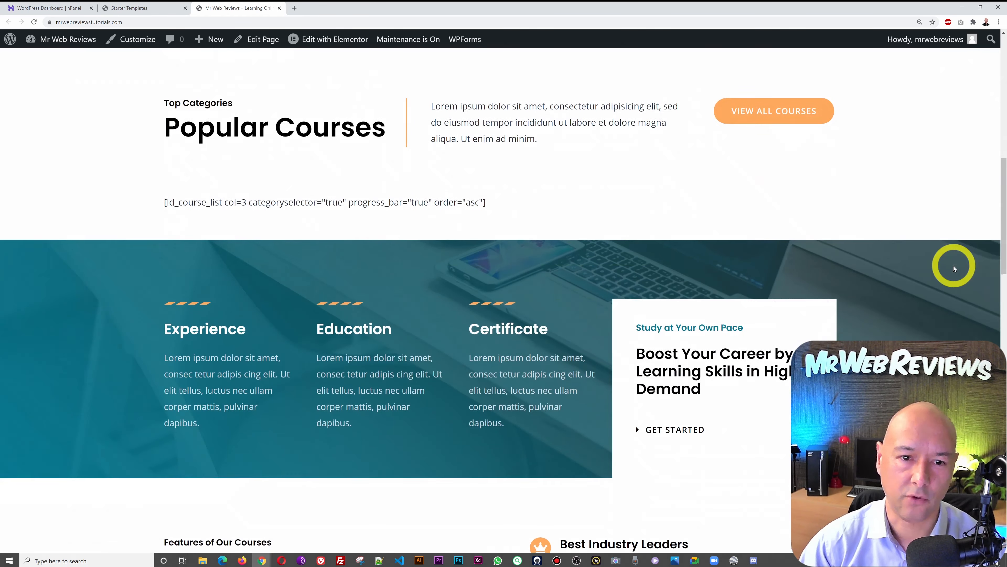
scroll(954, 268, "down", 18)
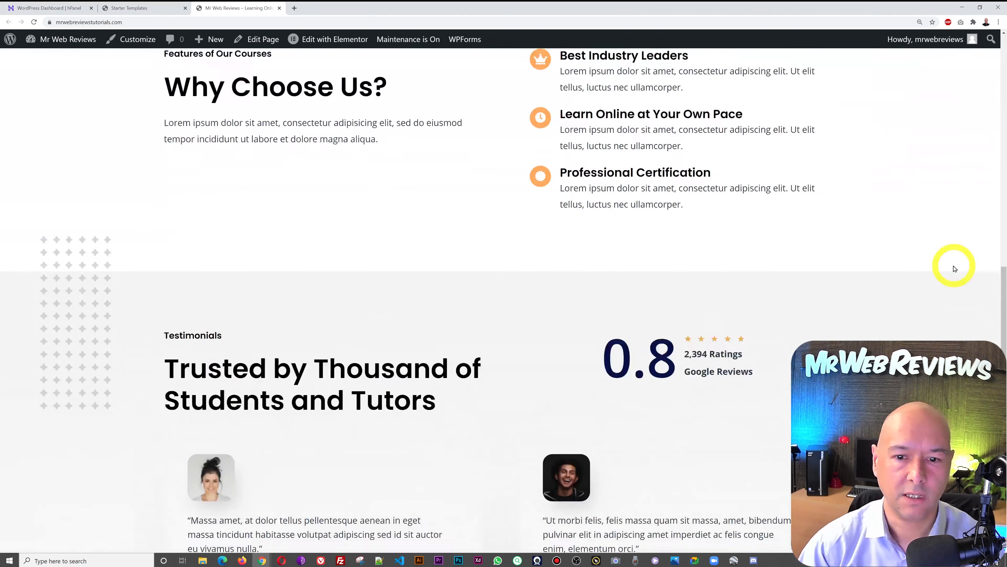
scroll(954, 268, "down", 12)
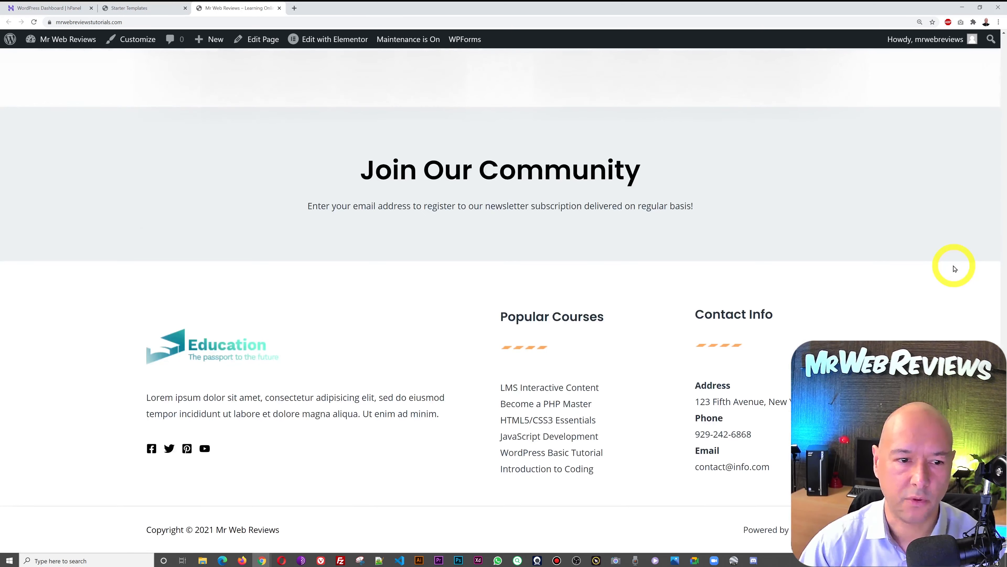
scroll(954, 269, "up", 20)
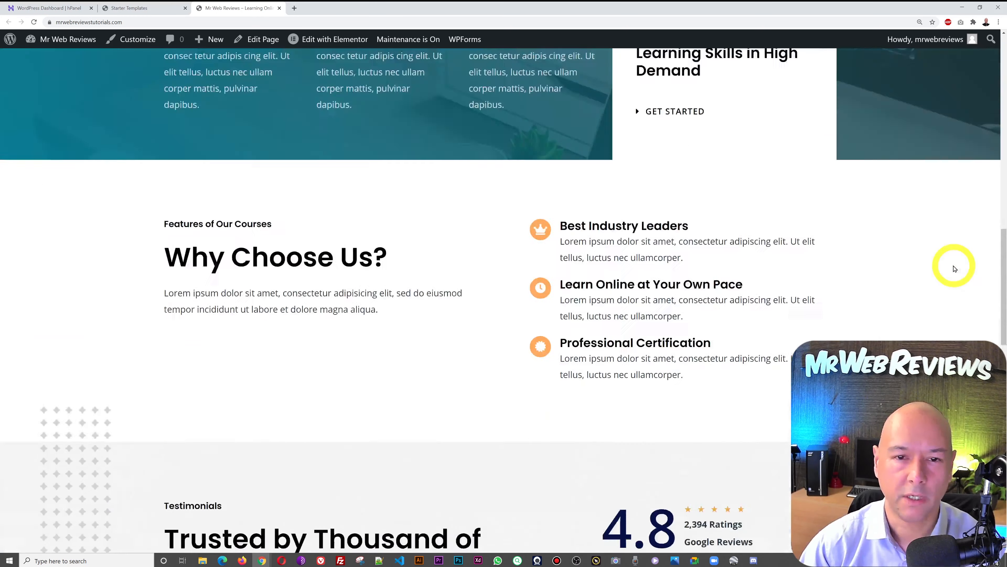
scroll(955, 268, "up", 12)
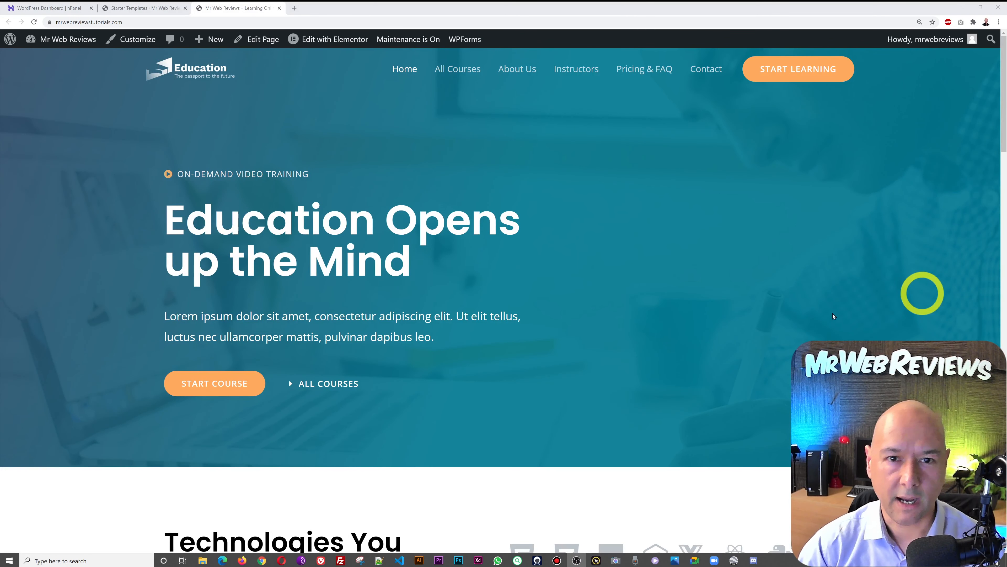
- Back in the admin, open Plugins > Add New and focus the plugin search box
left_click(134, 13)
mouse_move(44, 326)
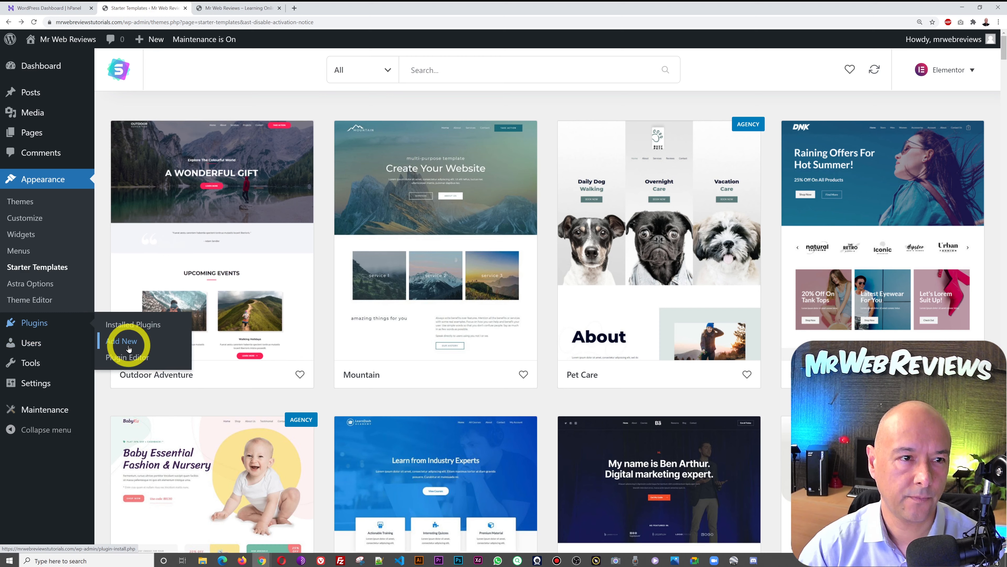
left_click(129, 347)
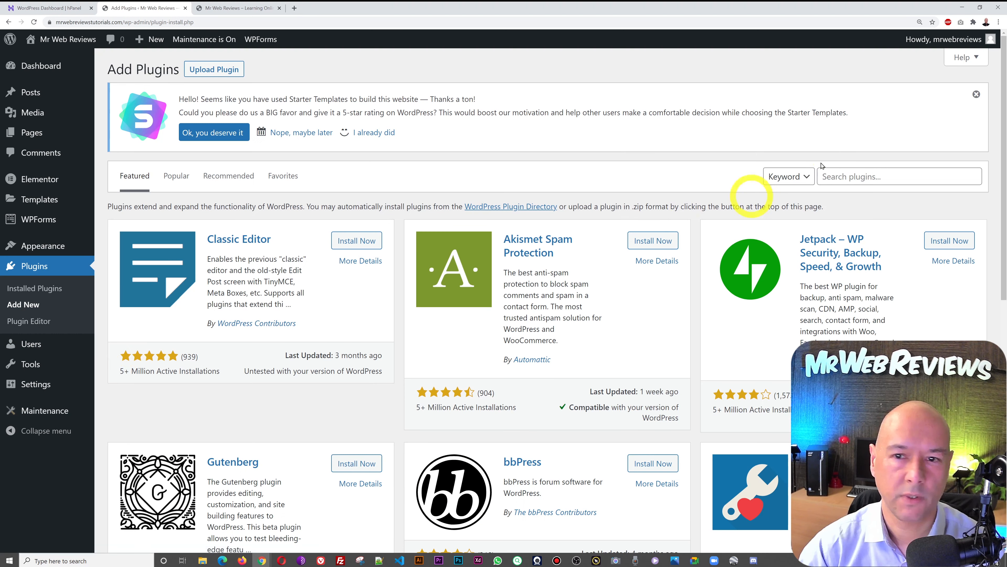
left_click(881, 176)
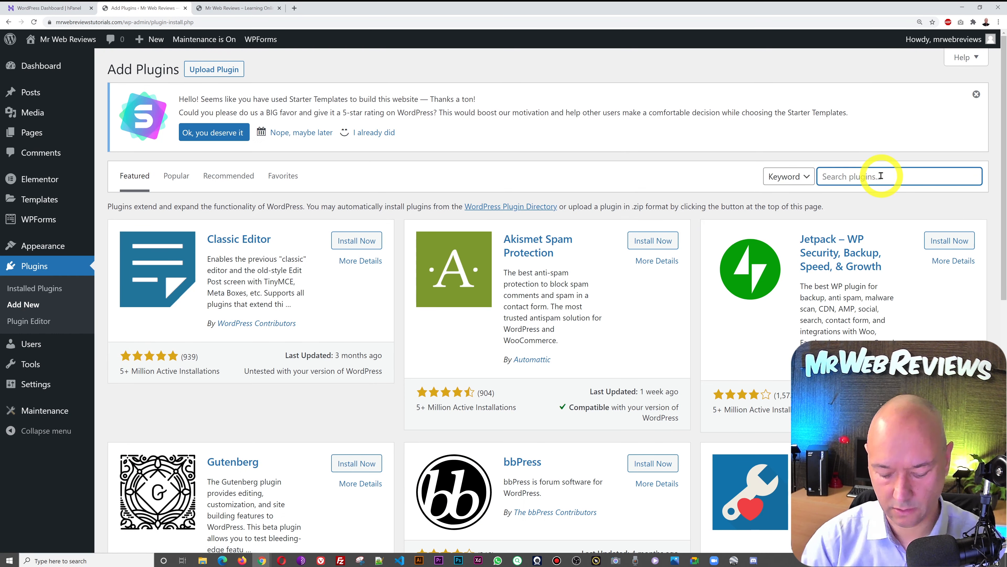
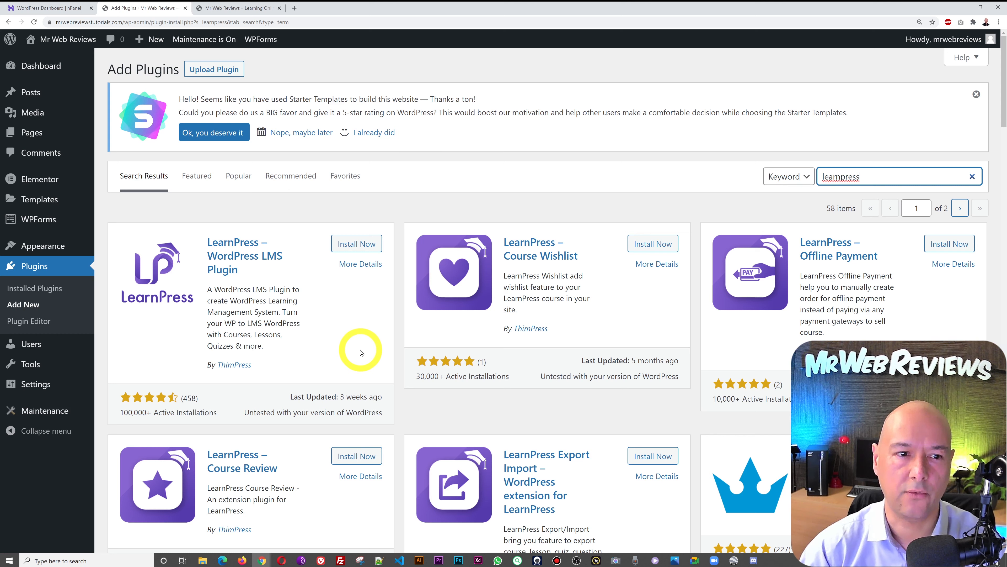
- Install and activate the LearnPress – WordPress LMS plugin, then launch its setup wizard
left_click(359, 243)
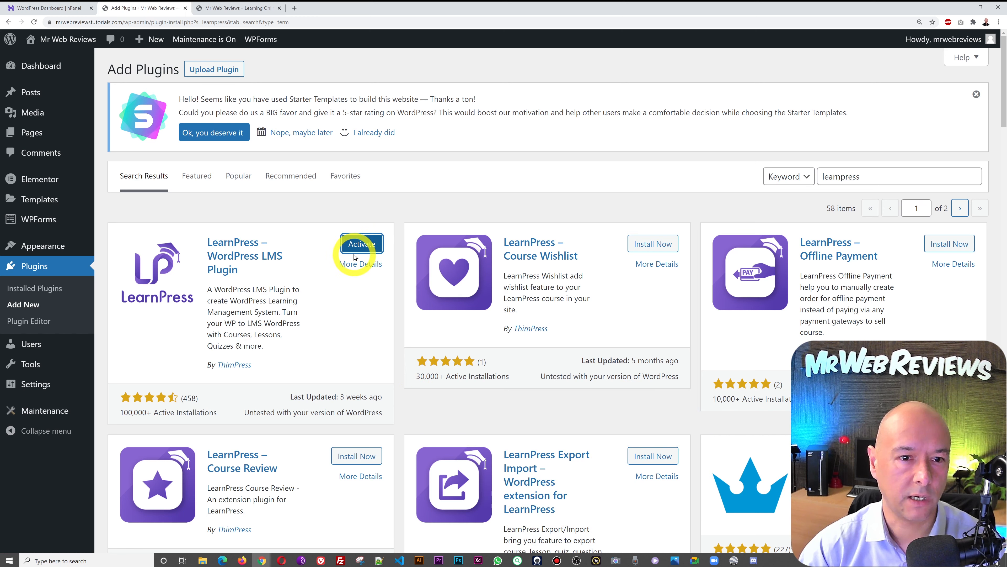
left_click(361, 245)
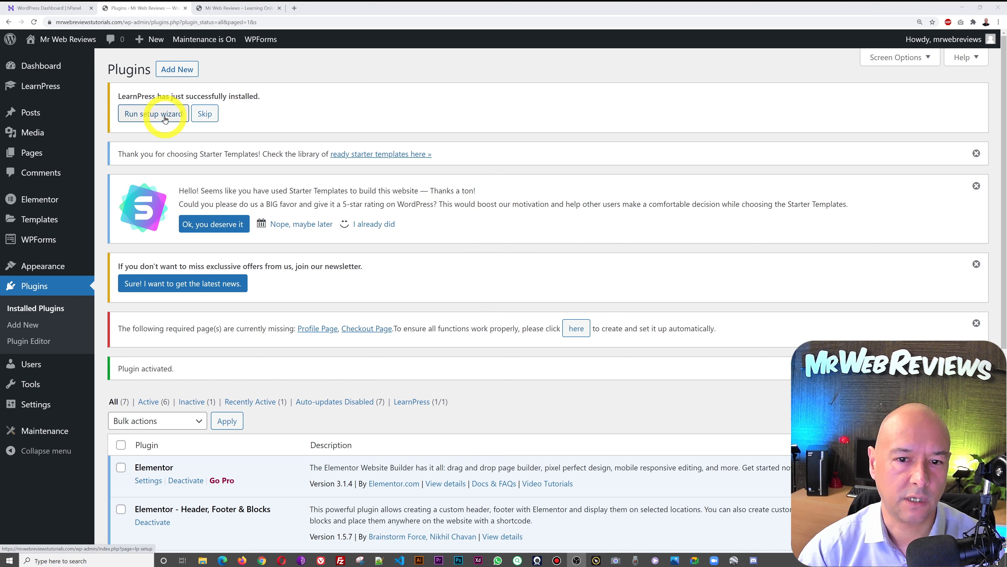
left_click(165, 119)
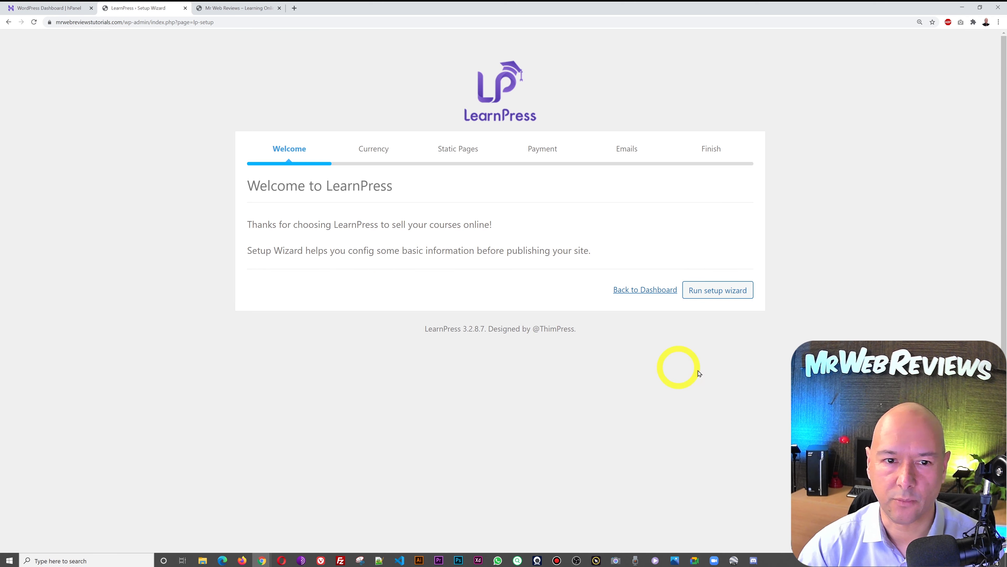
- Advance the wizard to Currency and keep US dollar, left position, 2 decimals ($1,234.56)
left_click(726, 290)
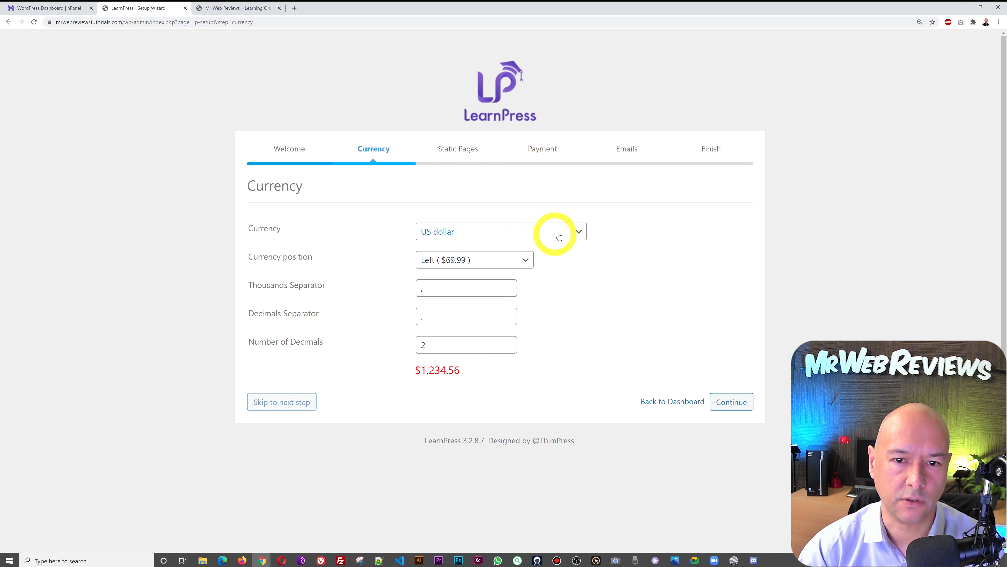
left_click(572, 236)
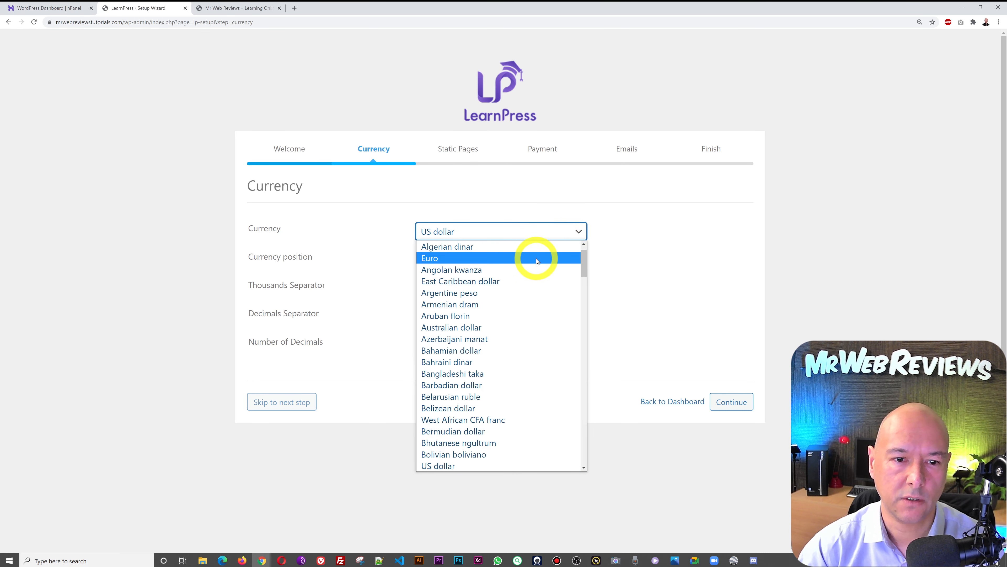
left_click(689, 249)
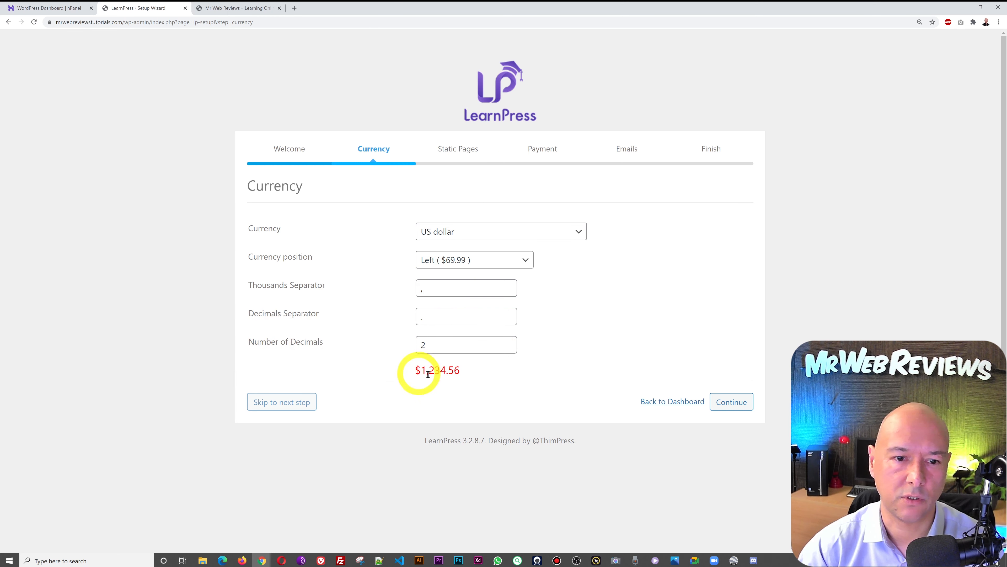
left_click_drag(411, 371, 456, 369)
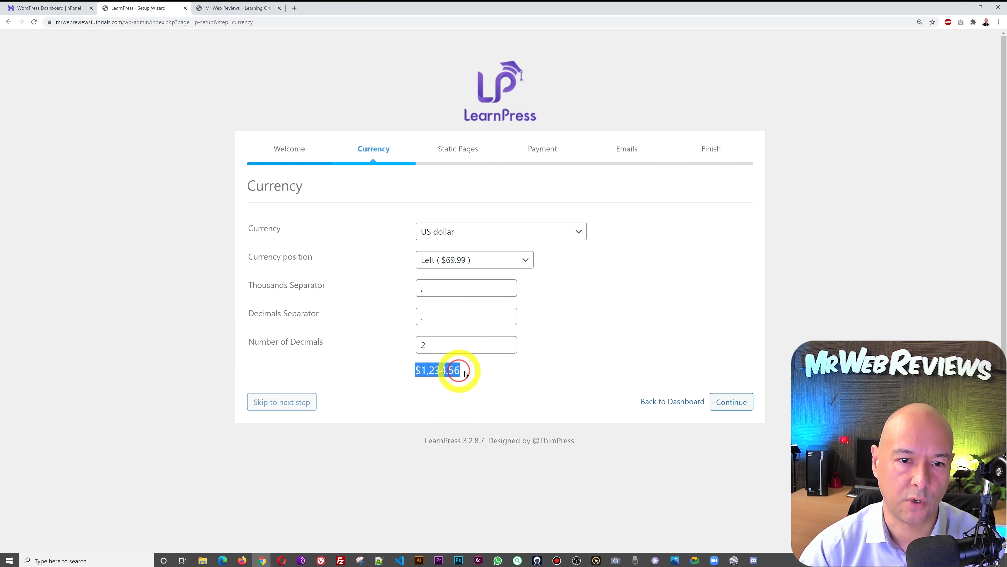
left_click(489, 413)
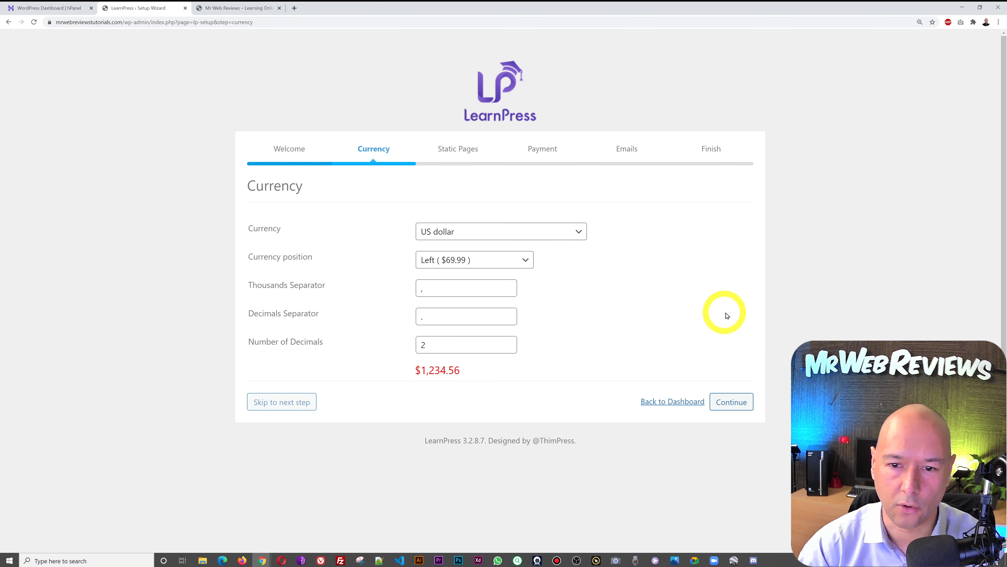
- On the Static Pages step, create a new 'Courses' page for LearnPress courses
left_click(734, 403)
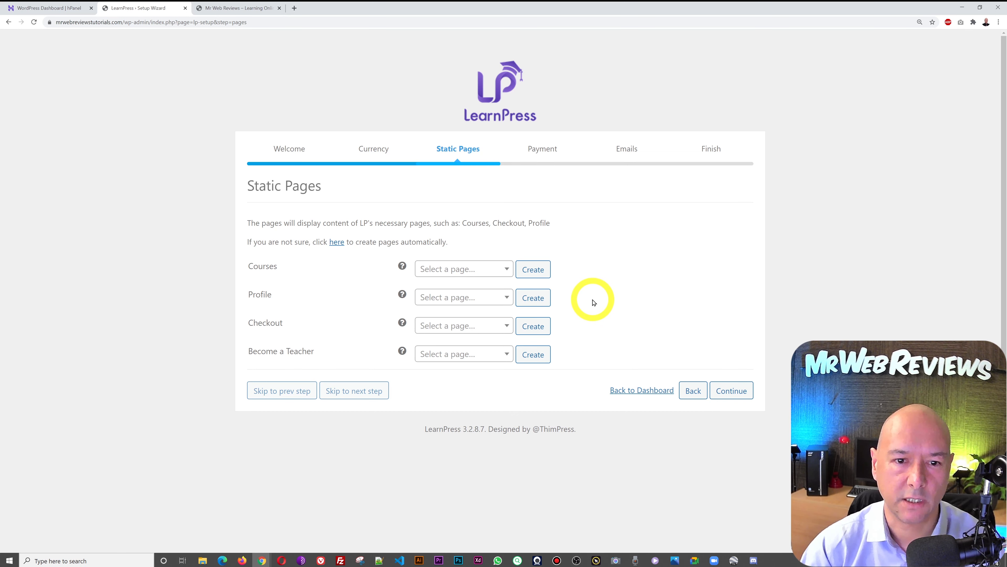
left_click(503, 269)
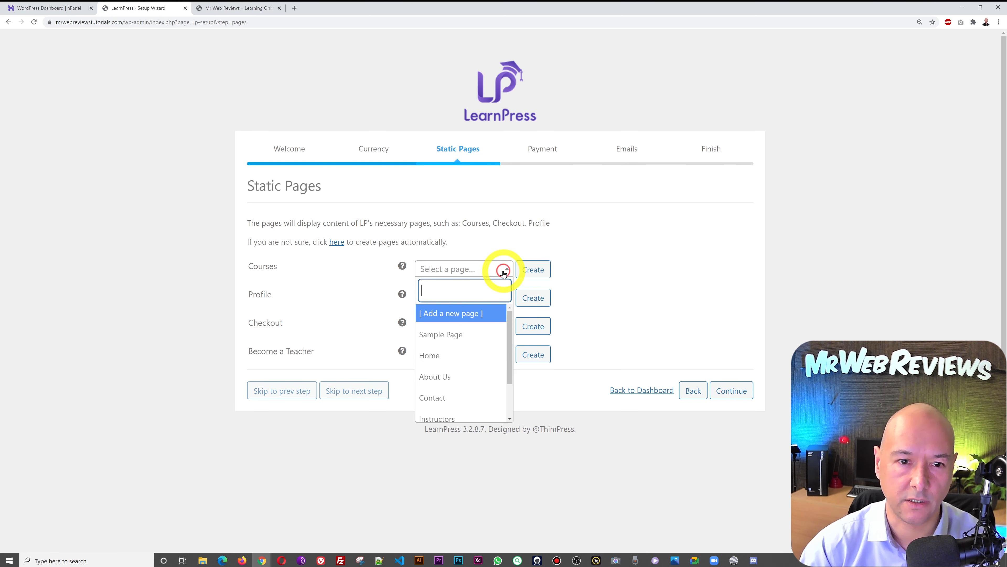
scroll(491, 339, "down", 3)
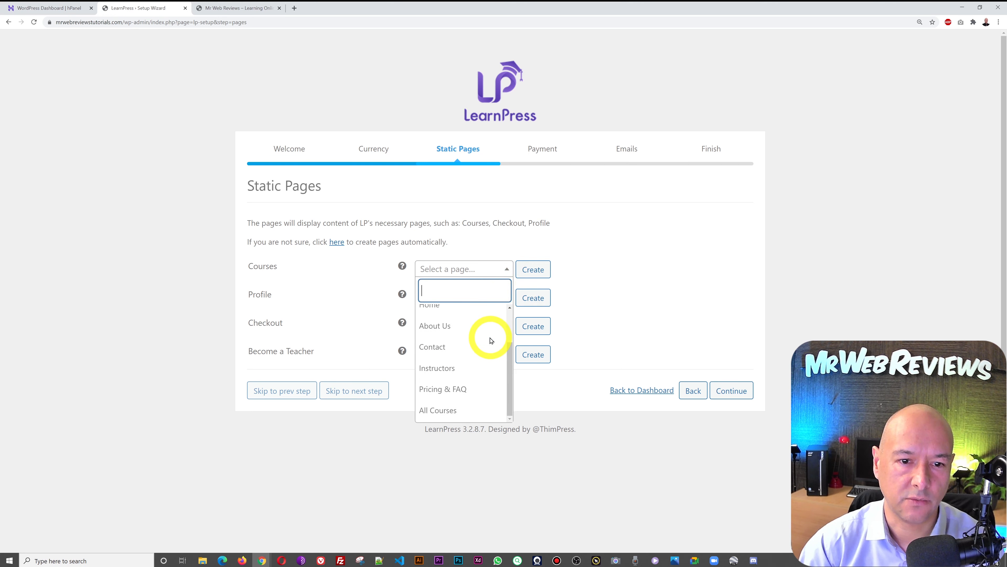
scroll(491, 340, "up", 2)
left_click(669, 274)
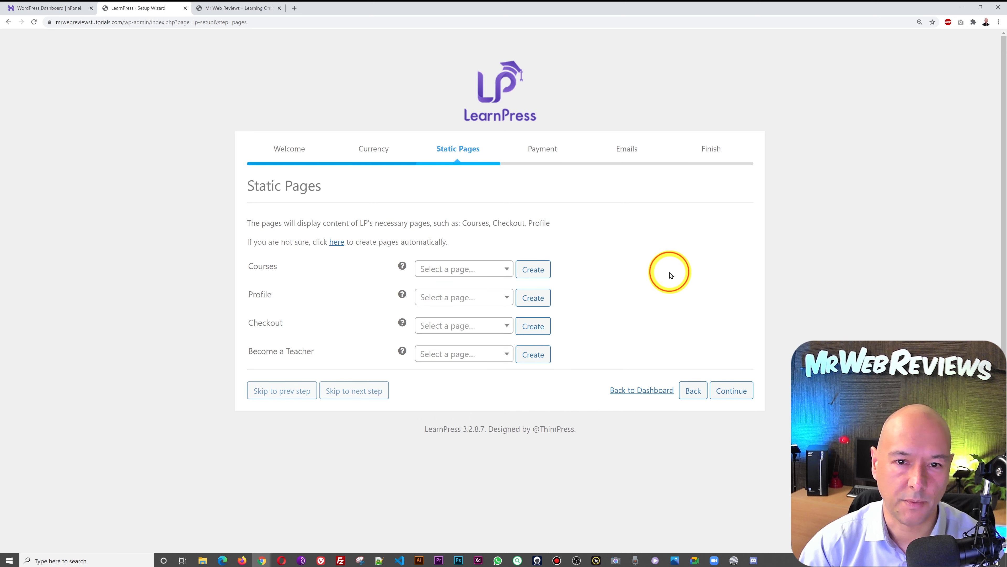
left_click(541, 274)
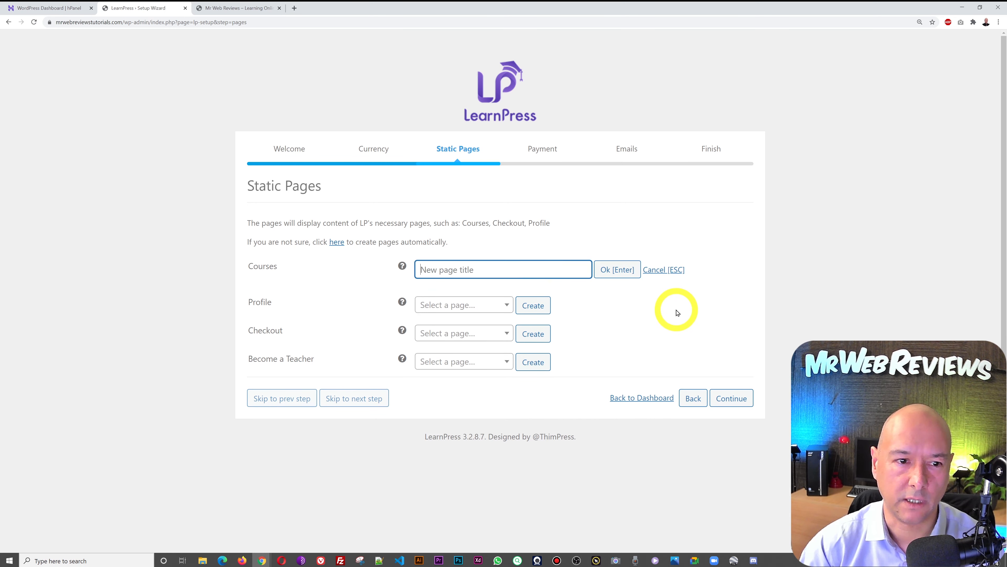
type("C")
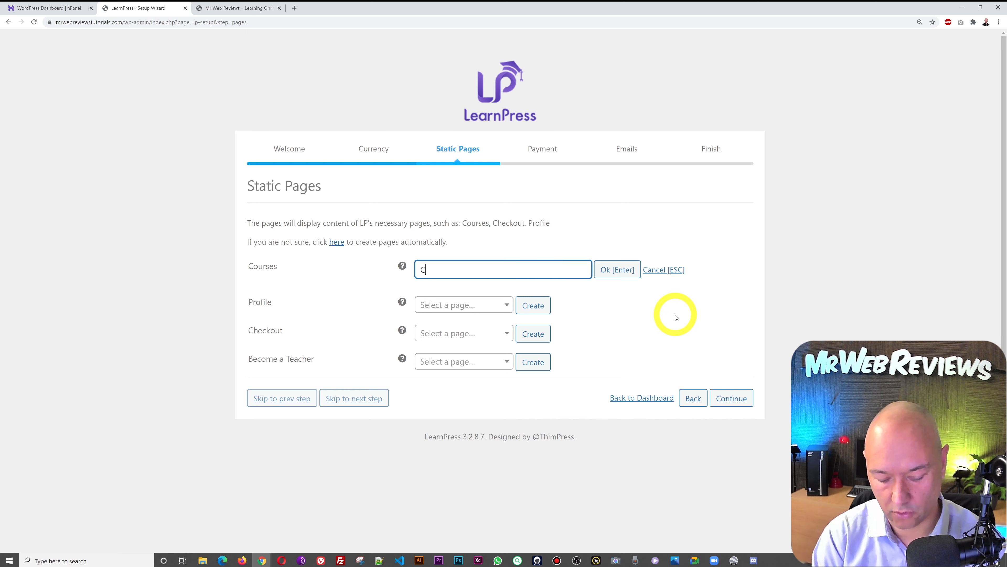
type("ourses")
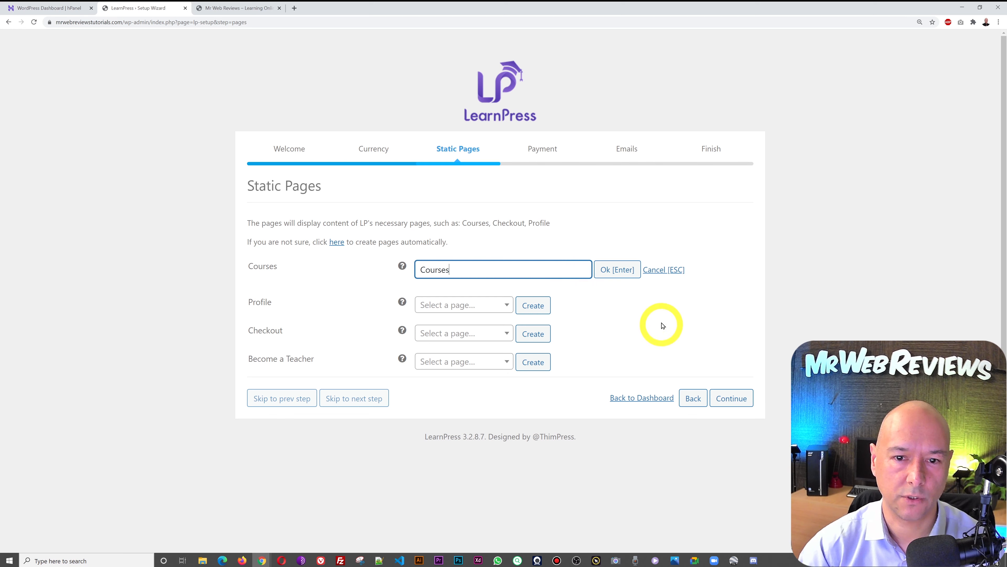
left_click(617, 270)
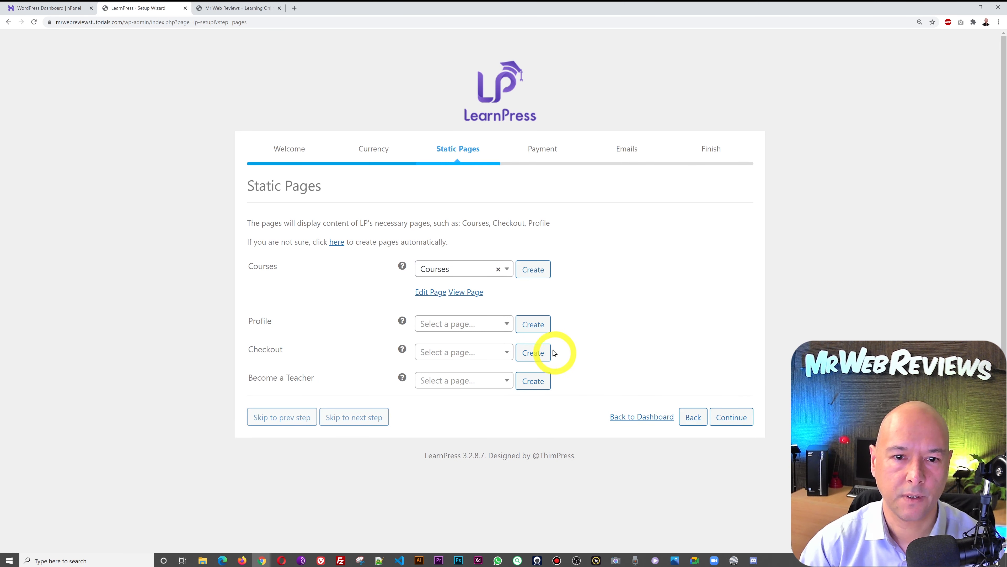
- Create the profile, checkout-page and become-a-teacher pages, then continue to the Payment step
left_click(535, 325)
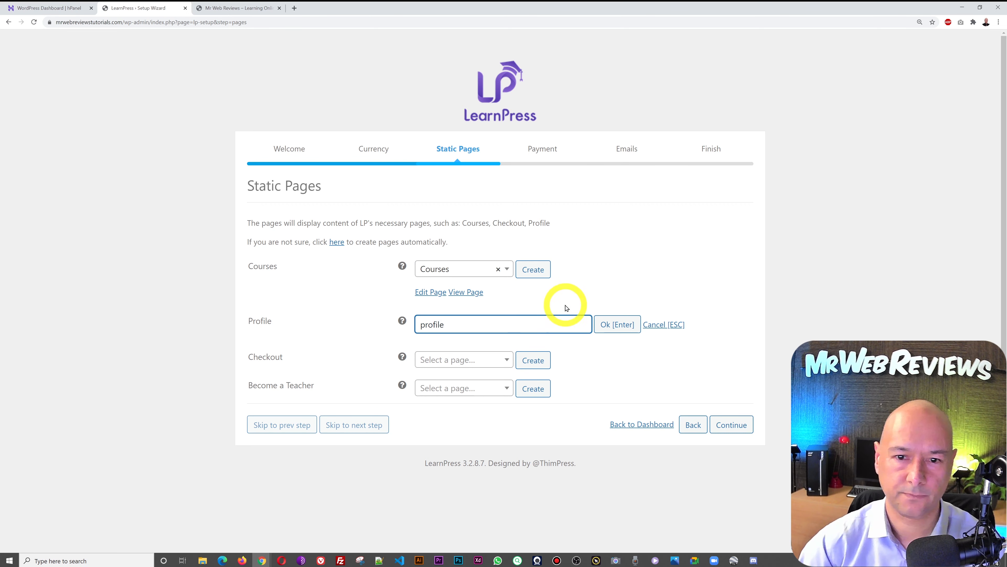
left_click(614, 325)
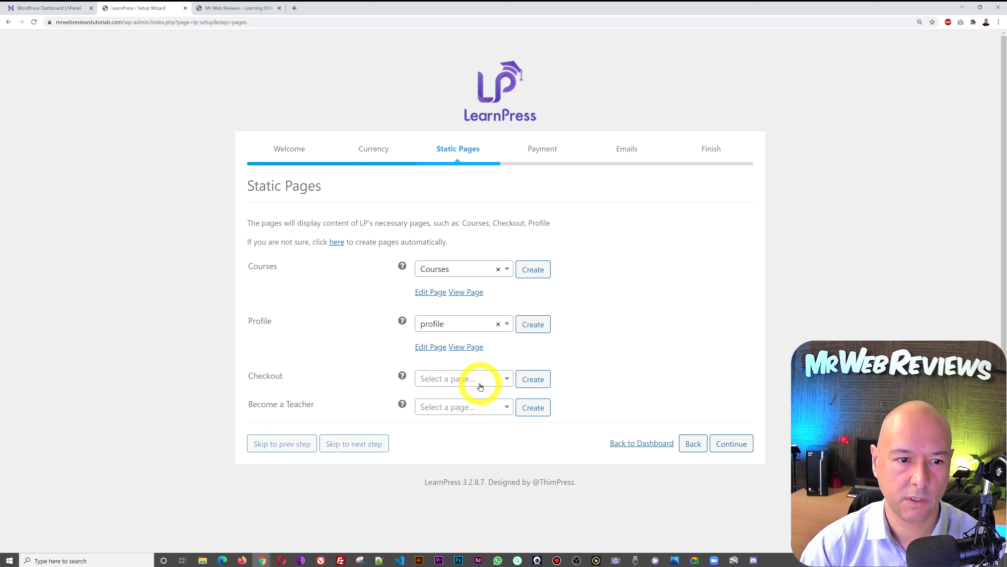
left_click(543, 379)
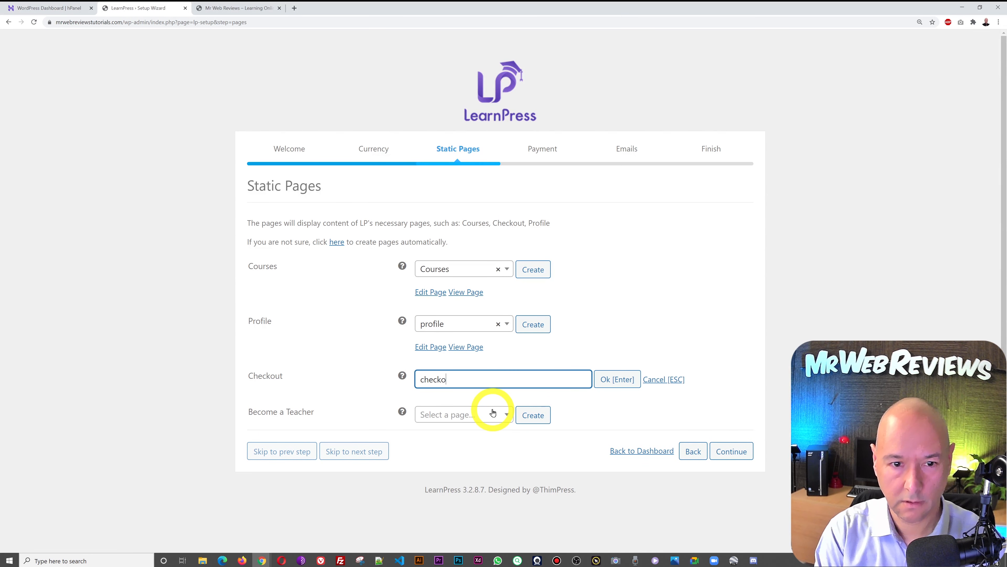
key("Return")
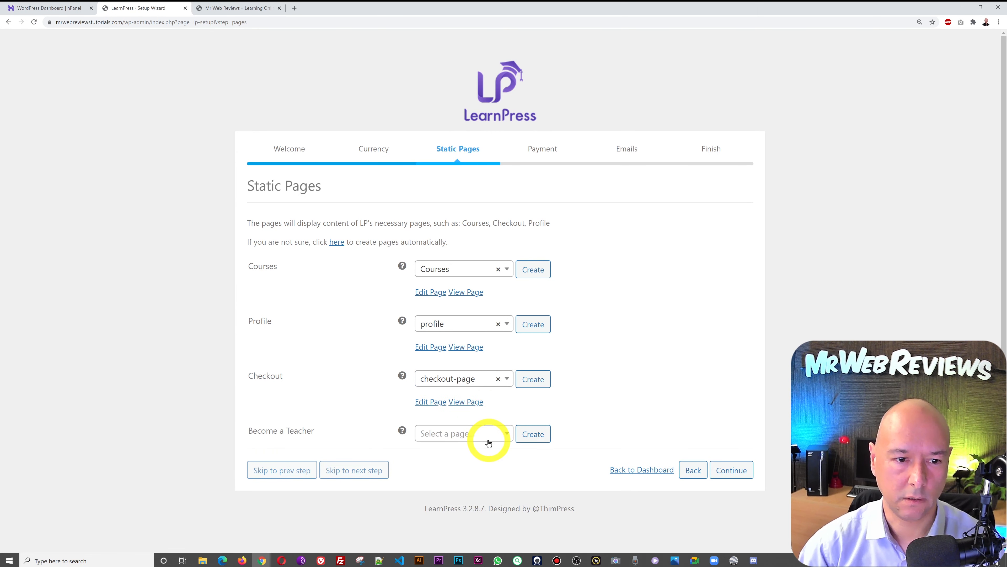
left_click(526, 433)
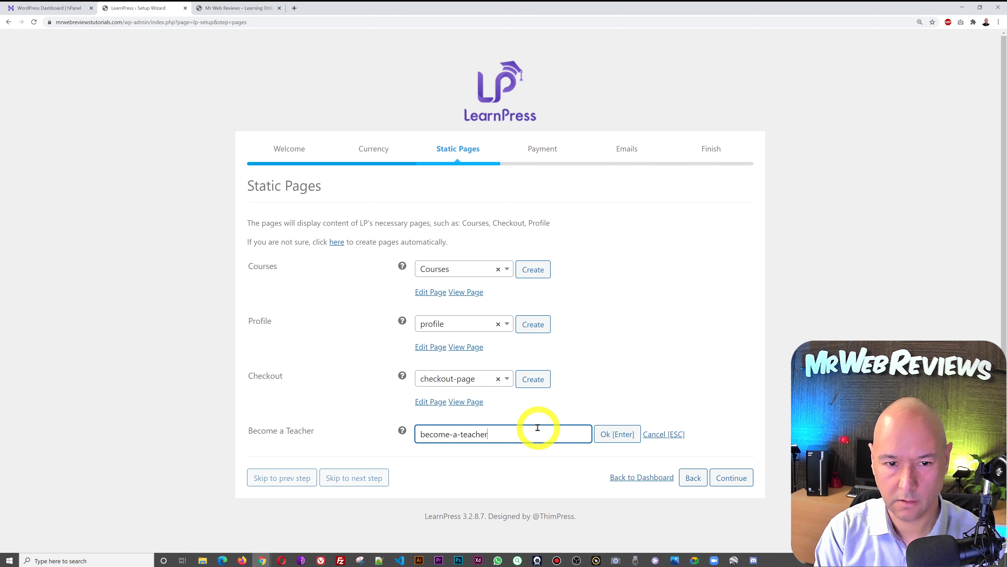
key("Return")
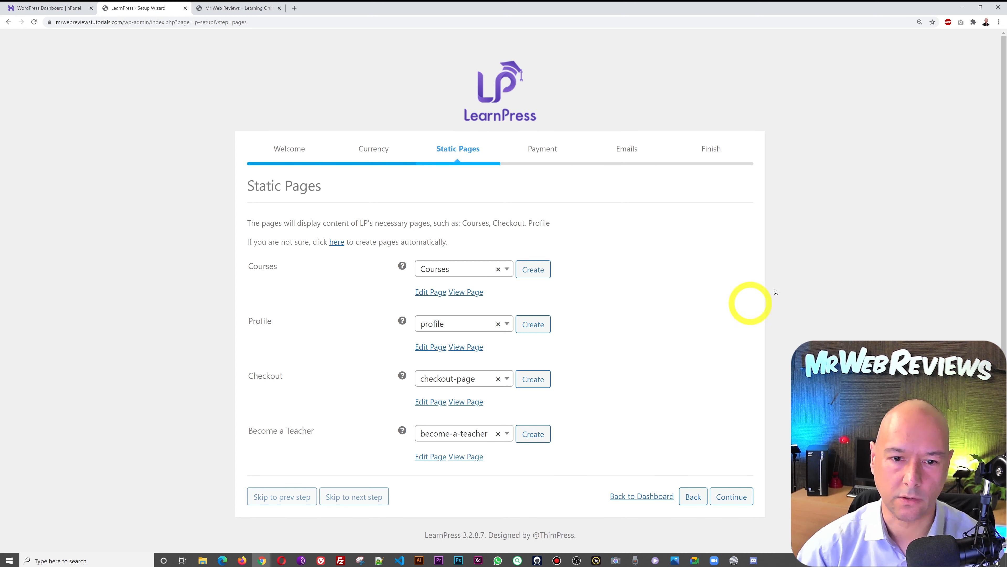
left_click(740, 498)
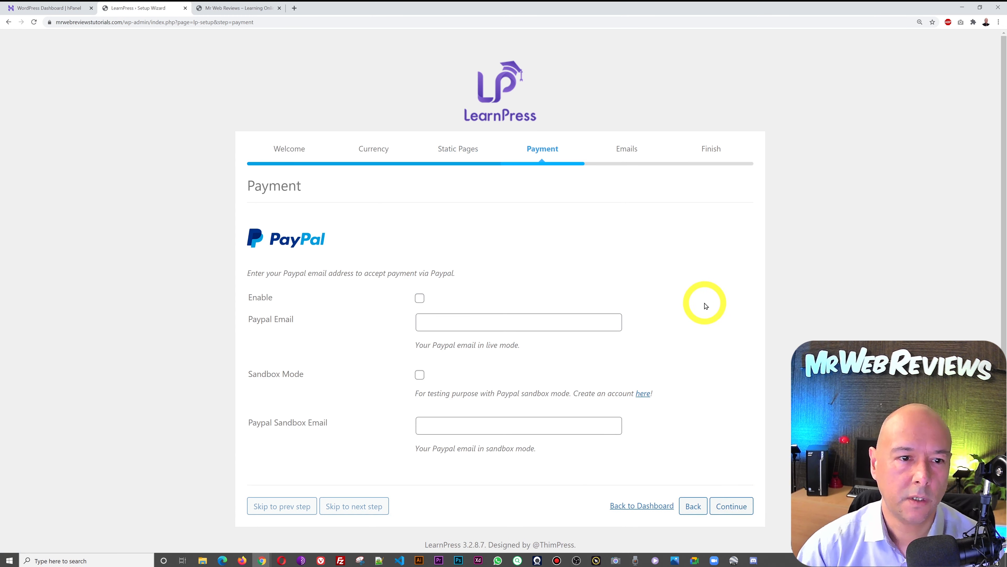
- Enable PayPal payments and enter the business PayPal email address
scroll(706, 306, "down", 1)
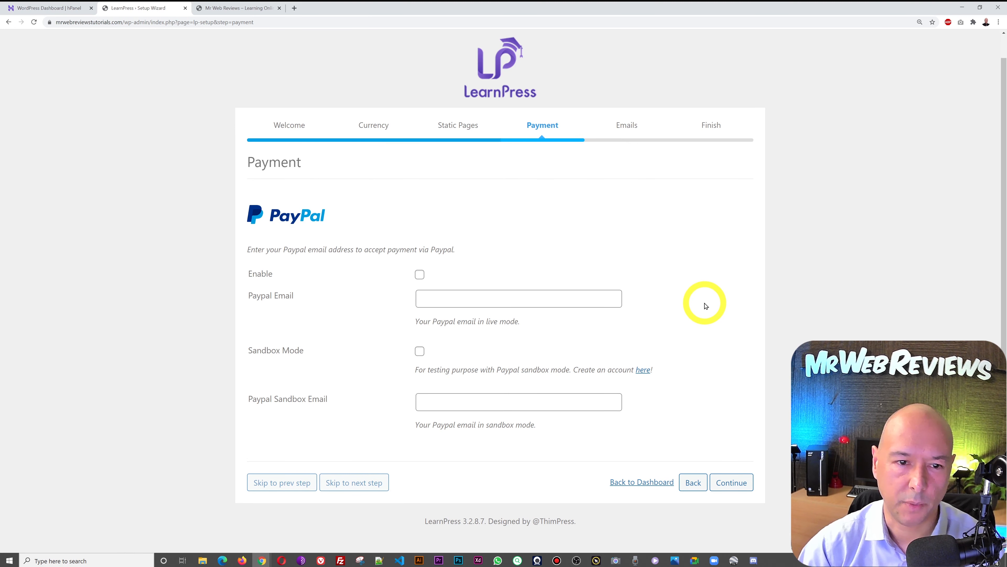
left_click(420, 274)
left_click(481, 301)
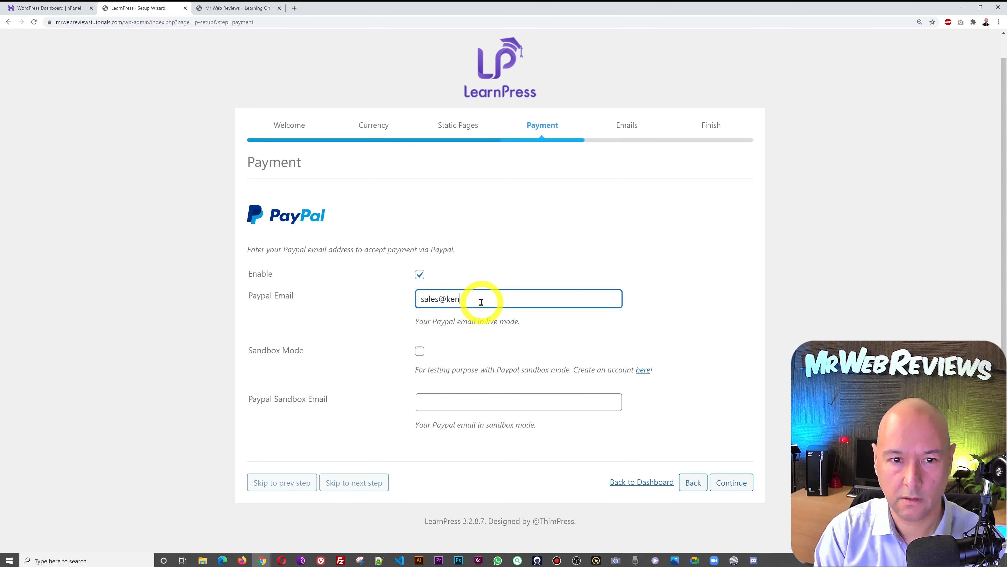
left_click(607, 324)
left_click(732, 483)
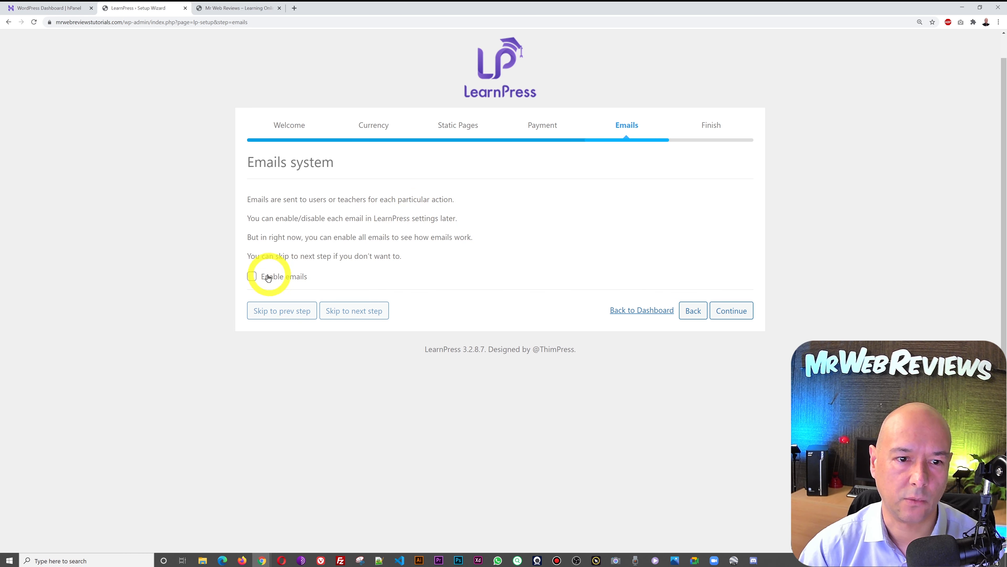
- Enable LearnPress emails, finish the wizard and return to the Dashboard
left_click(253, 275)
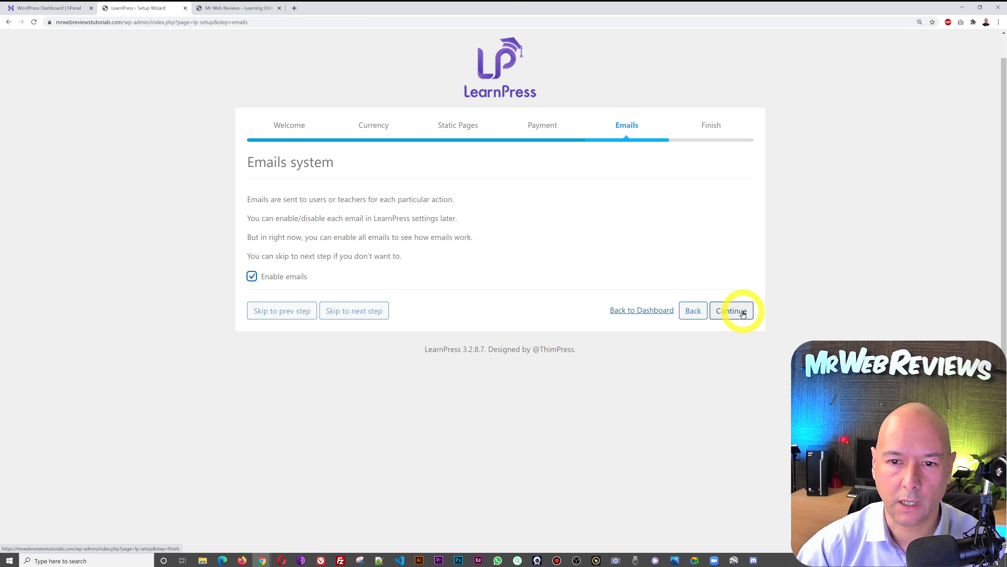
left_click(743, 313)
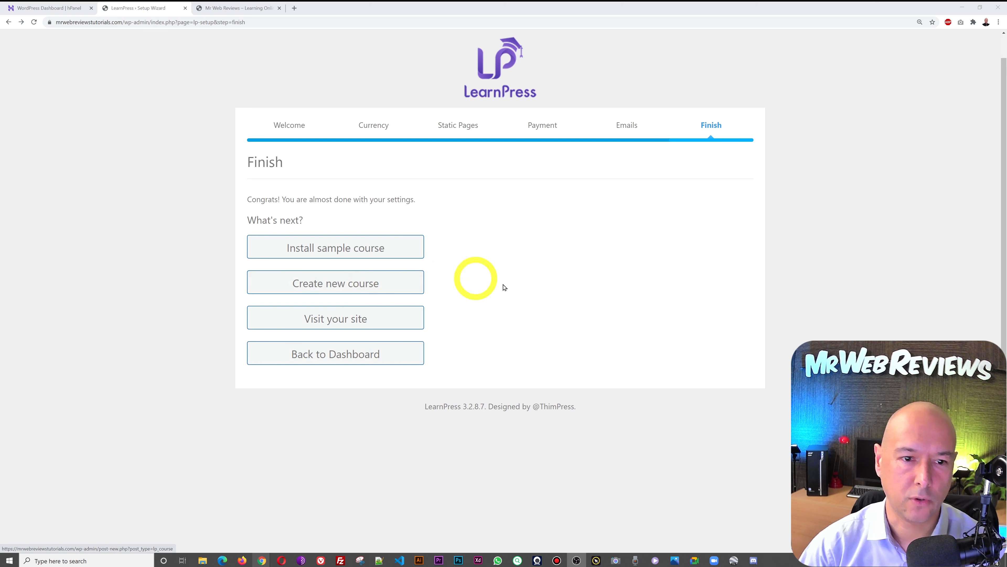
left_click(363, 358)
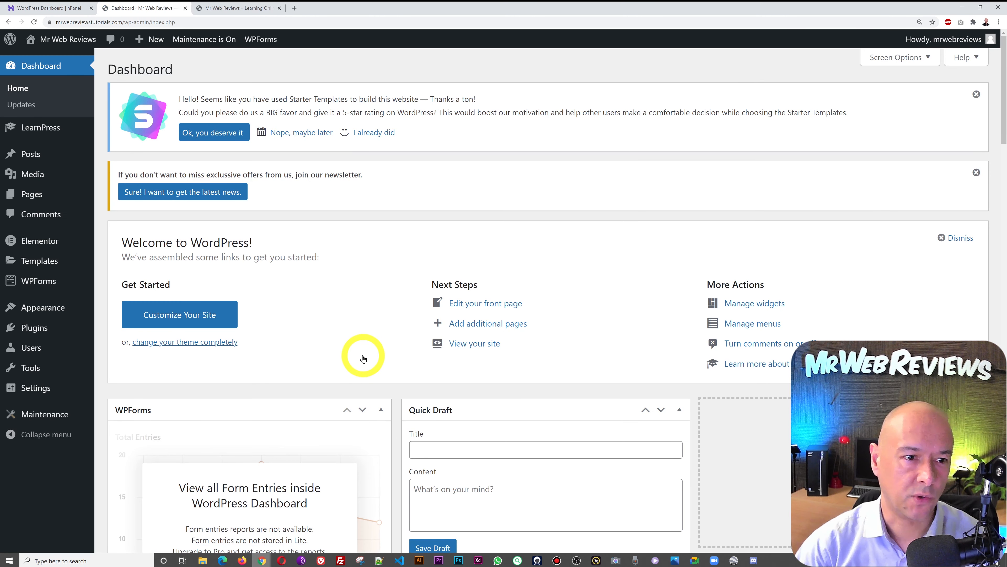
- Open LearnPress > Courses from the sidebar to view the empty course list
mouse_move(35, 131)
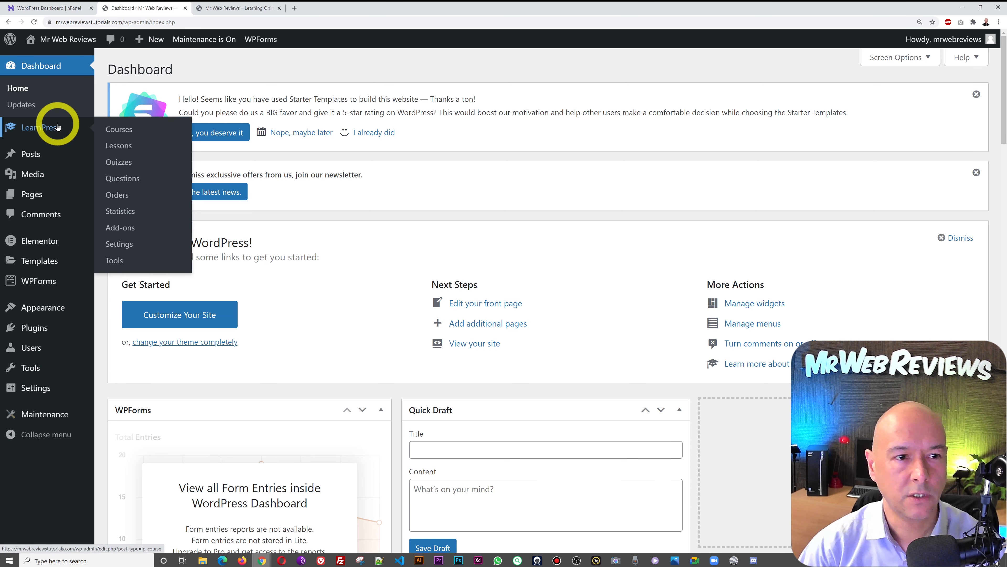
left_click(118, 129)
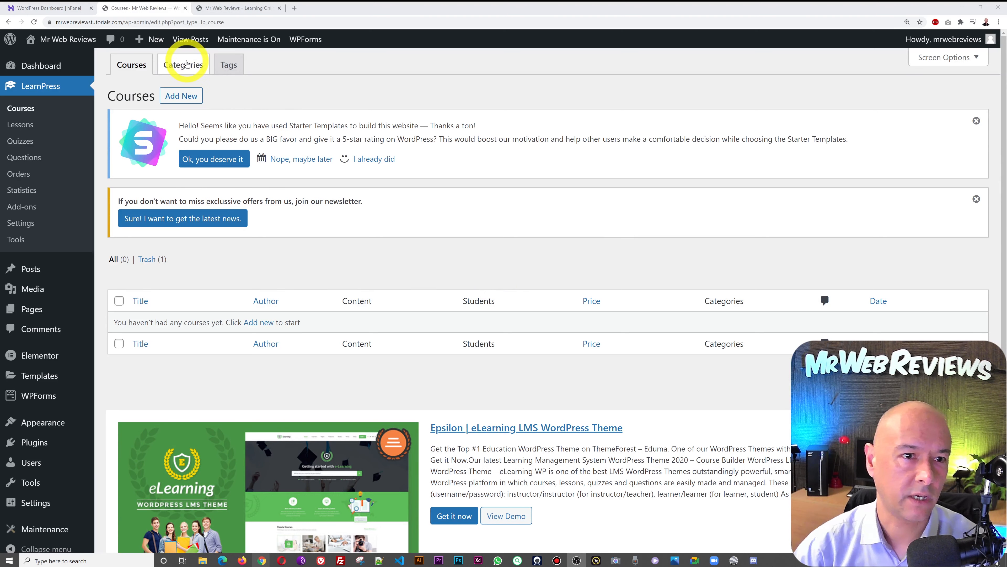
- Add course categories 'Digital Marketing' and 'Web Designing', check Tags, then go back to Courses
left_click(190, 69)
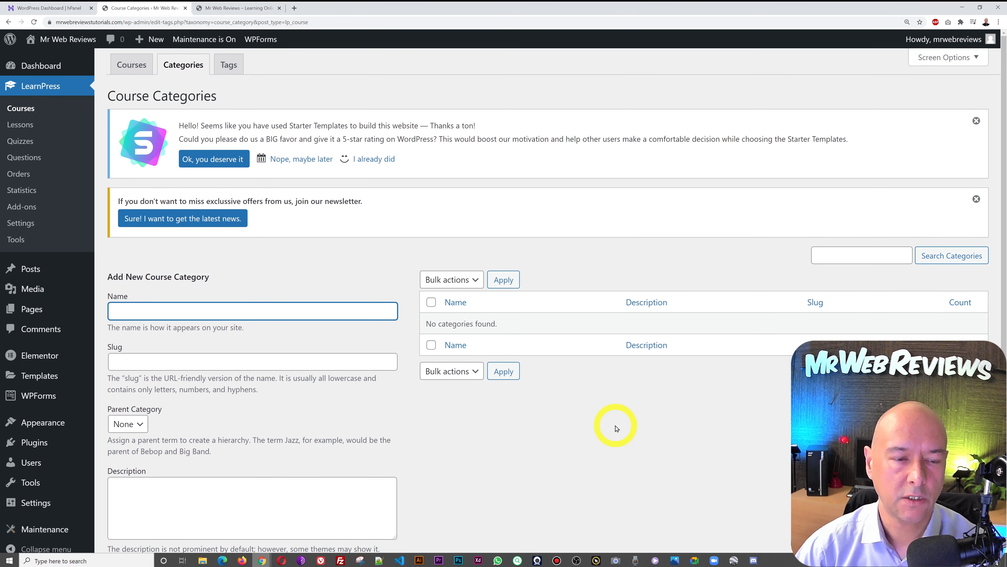
scroll(617, 428, "down", 2)
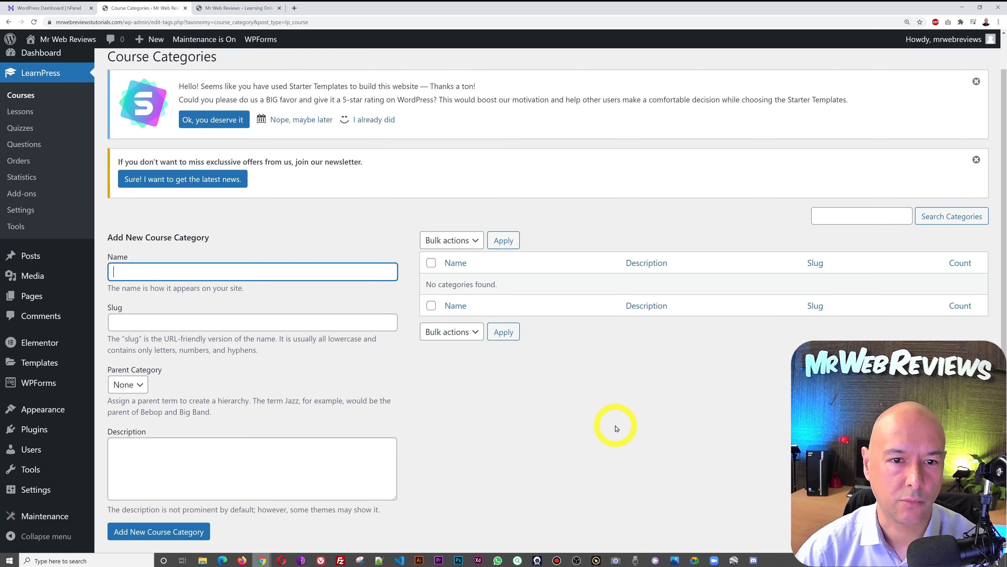
type("Digital Marketing")
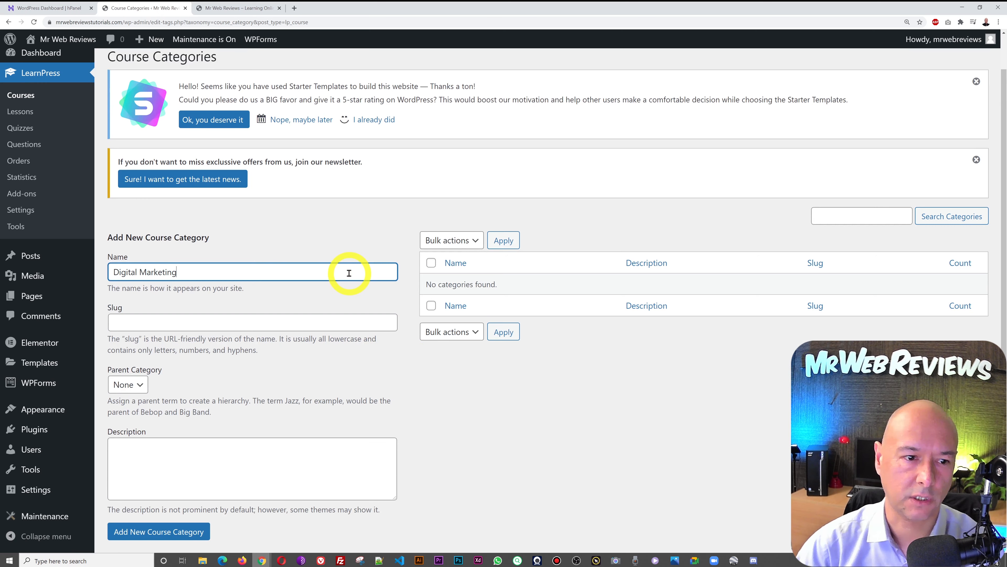
left_click(199, 531)
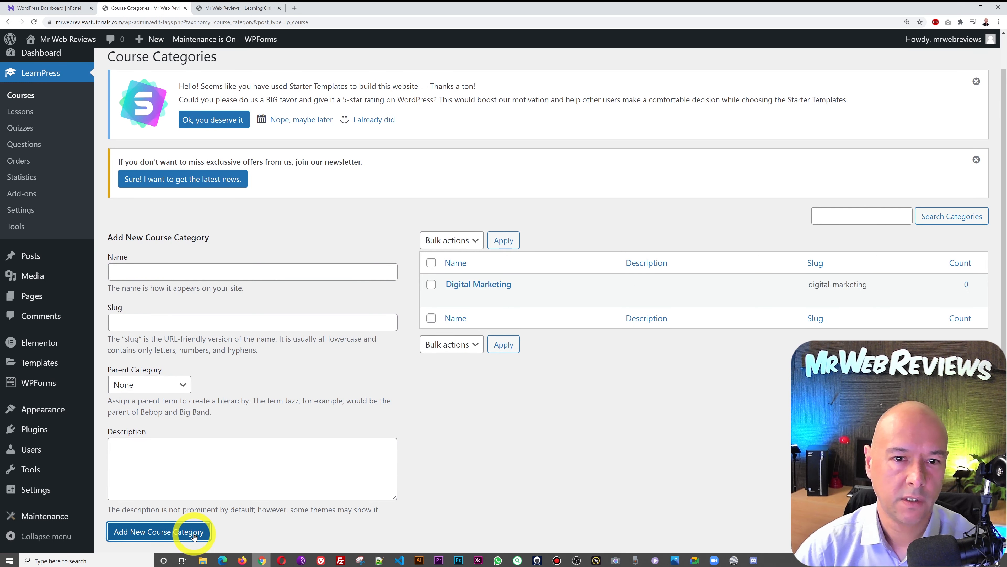
left_click(162, 277)
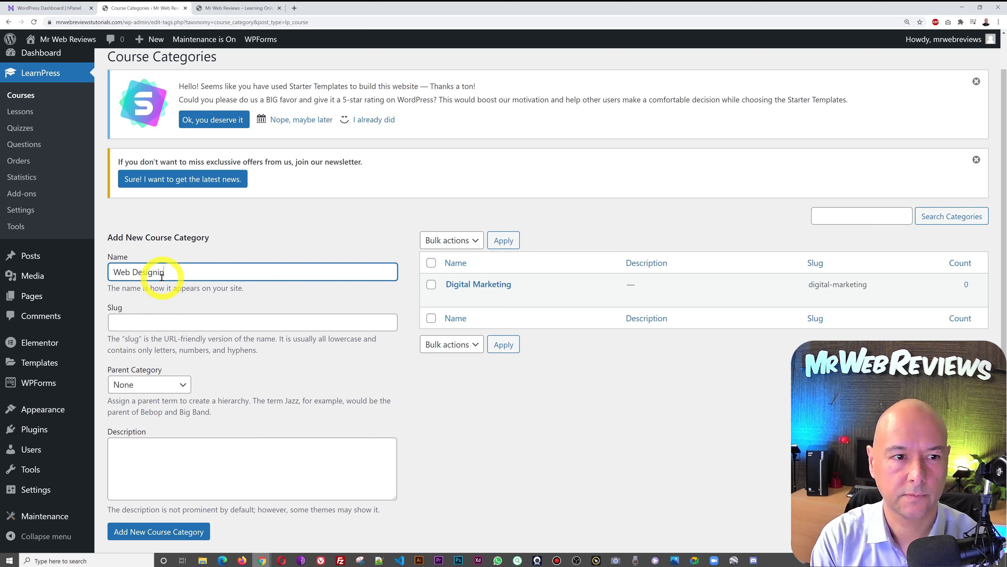
type("Web Designing")
left_click(177, 531)
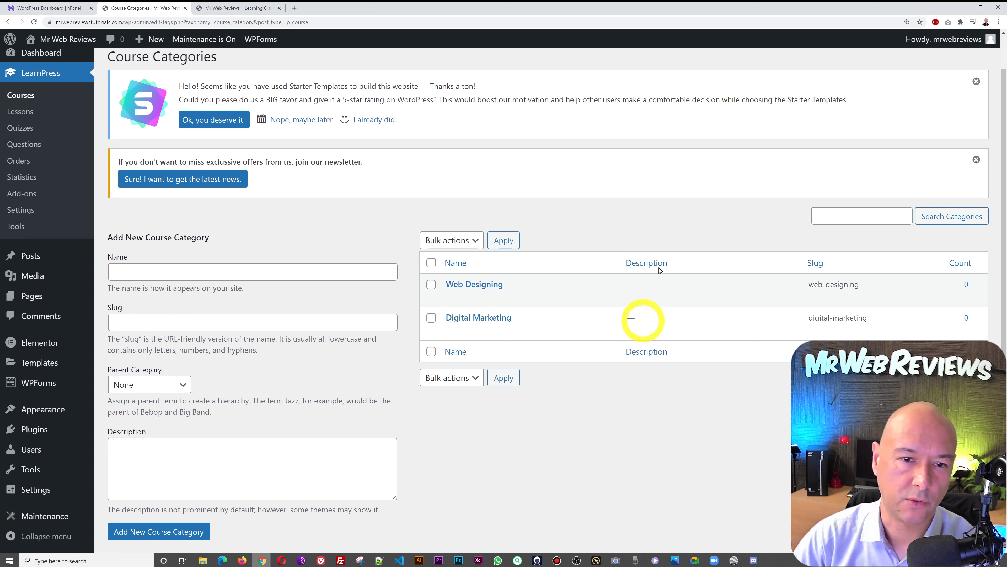
scroll(535, 356, "up", 1)
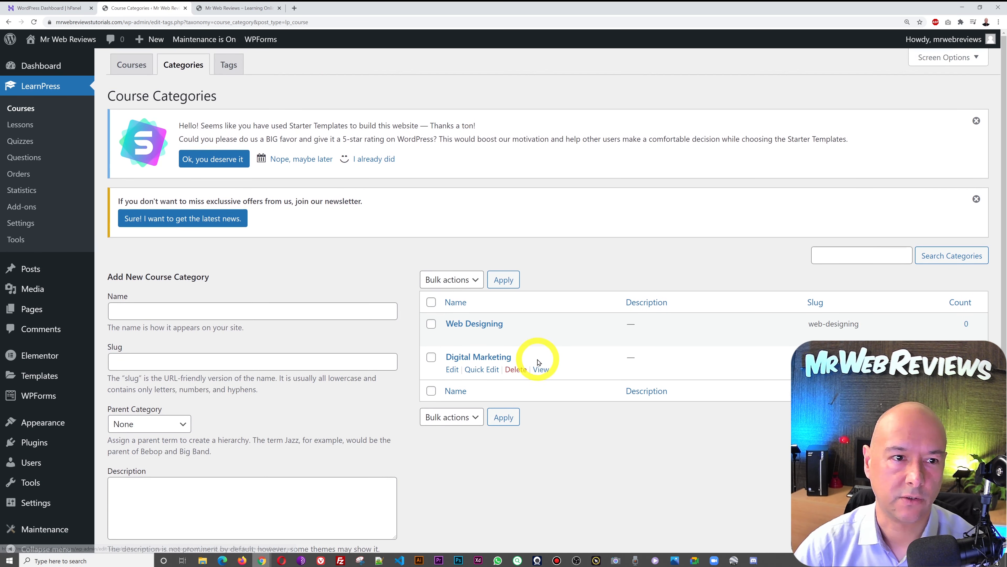
left_click(228, 66)
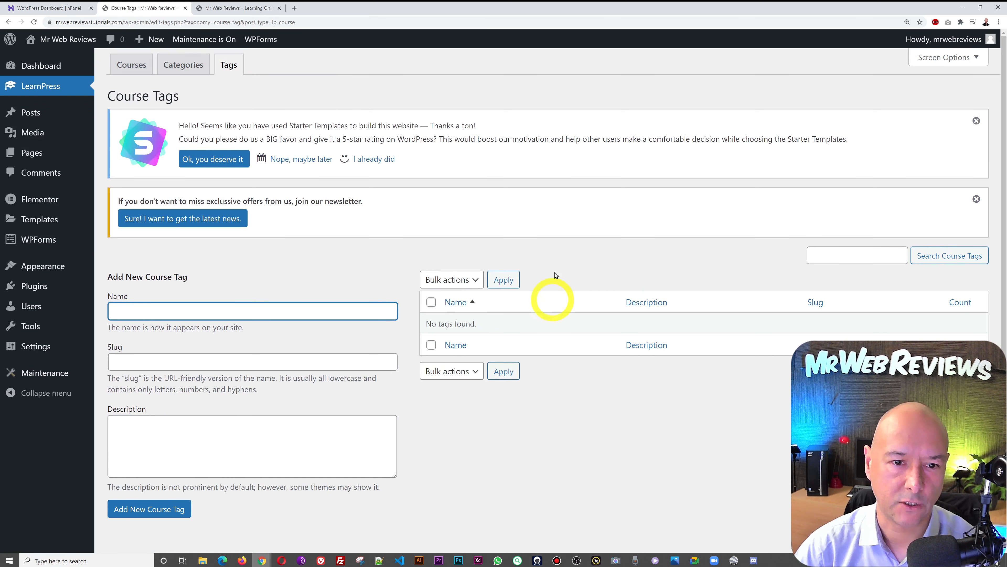
left_click(136, 69)
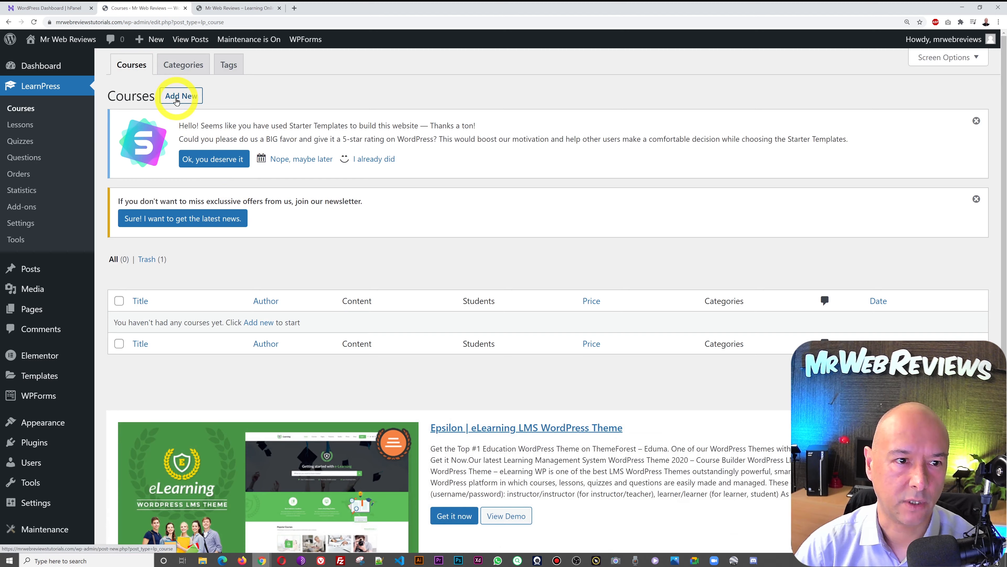
left_click(177, 100)
- Enter 'Digital Marketing' as the new course title and move into the description editor
left_click(623, 266)
type("Digital Marketing")
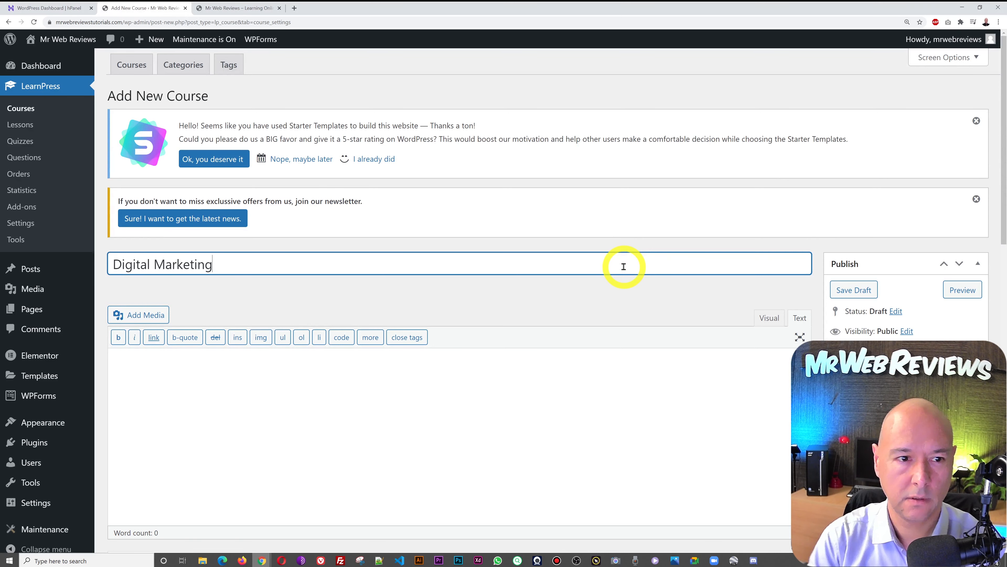
left_click(492, 402)
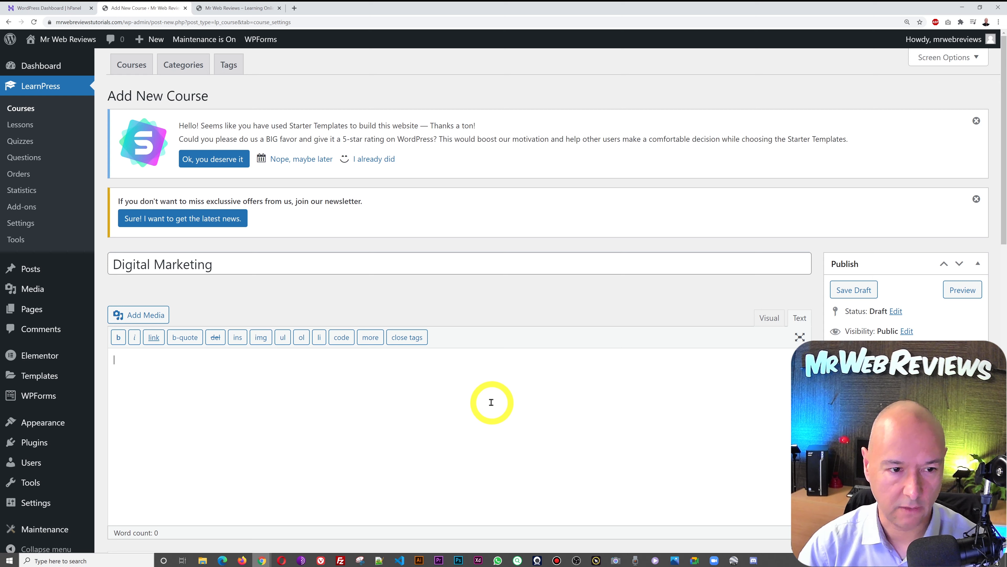
- Paste the 241-word course description and scroll down to categories, Curriculum and Course Settings
key("ctrl+v")
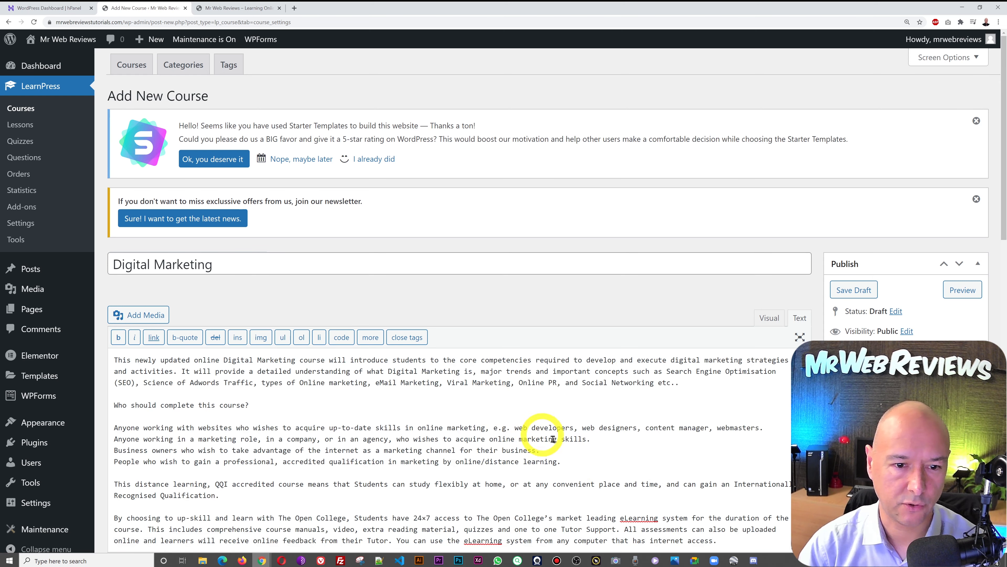
scroll(608, 382, "down", 3)
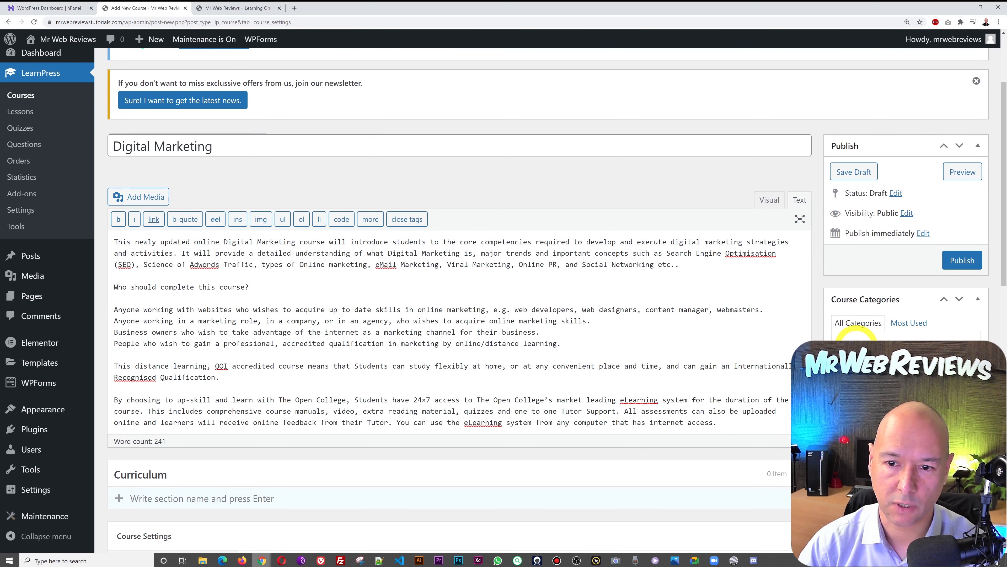
scroll(973, 305, "down", 4)
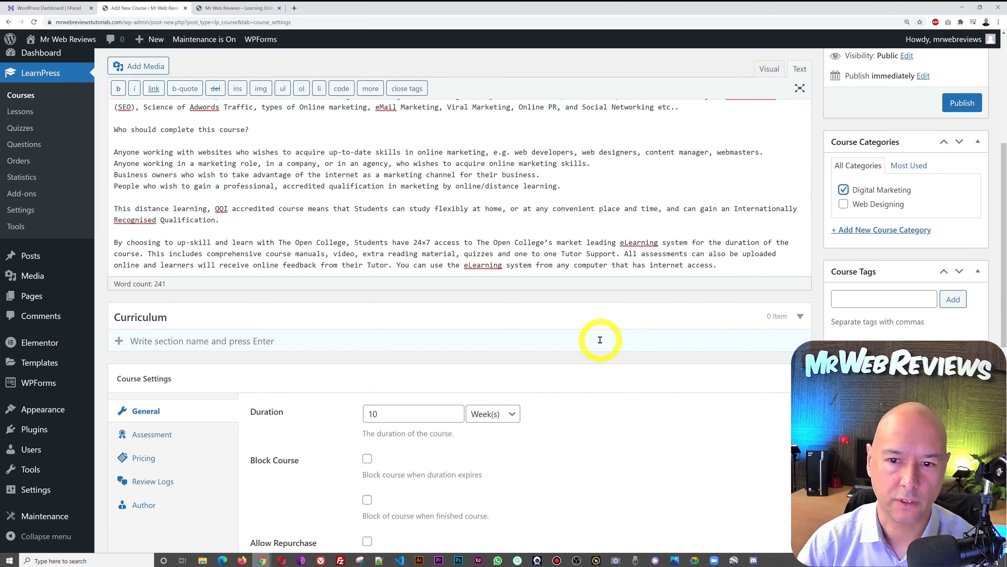
scroll(598, 338, "down", 2)
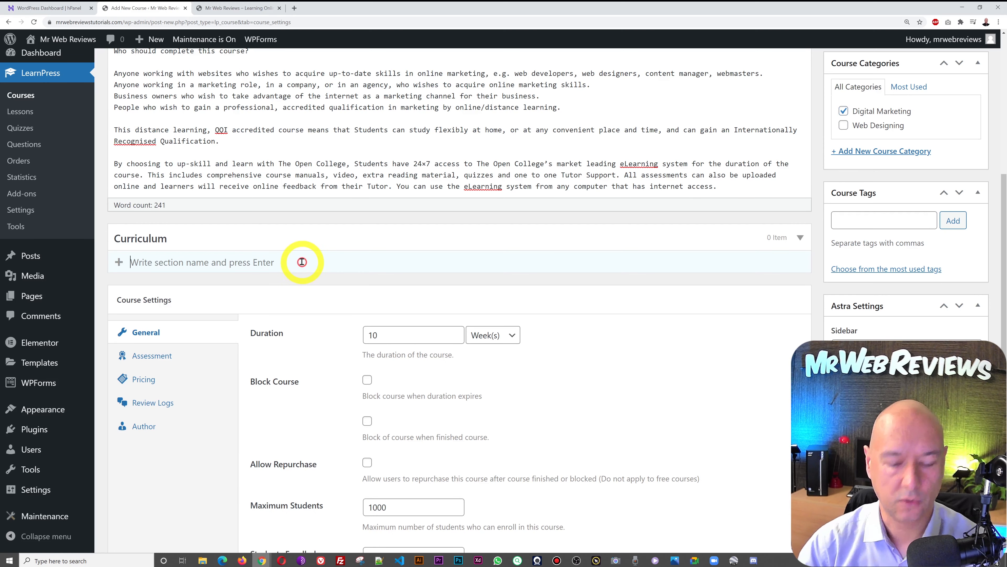
- Create the 'Lesson 1 - INTRO' curriculum section and add a lesson named 'Intro' to it
type("L")
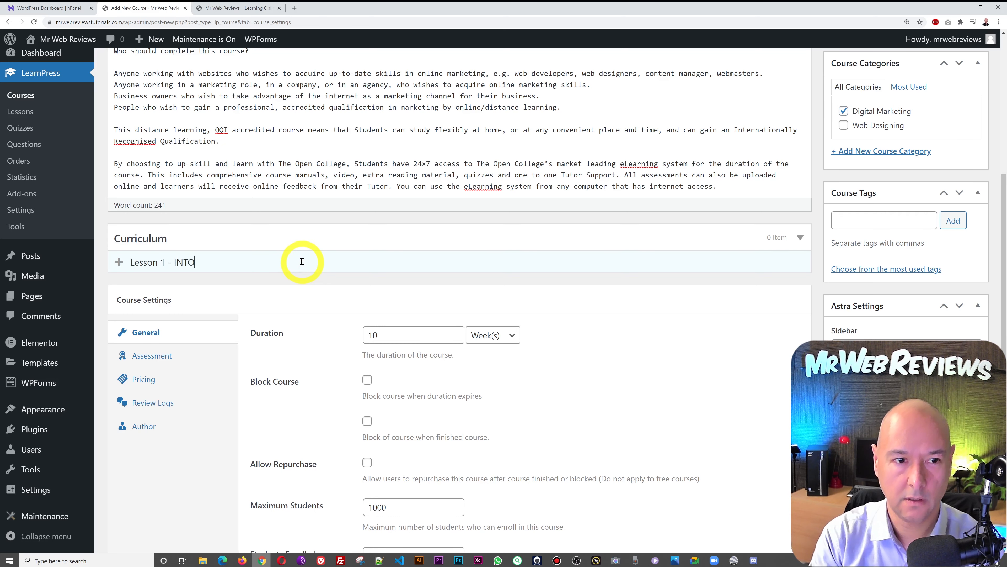
type("esson 1 - INTRO")
key("Return")
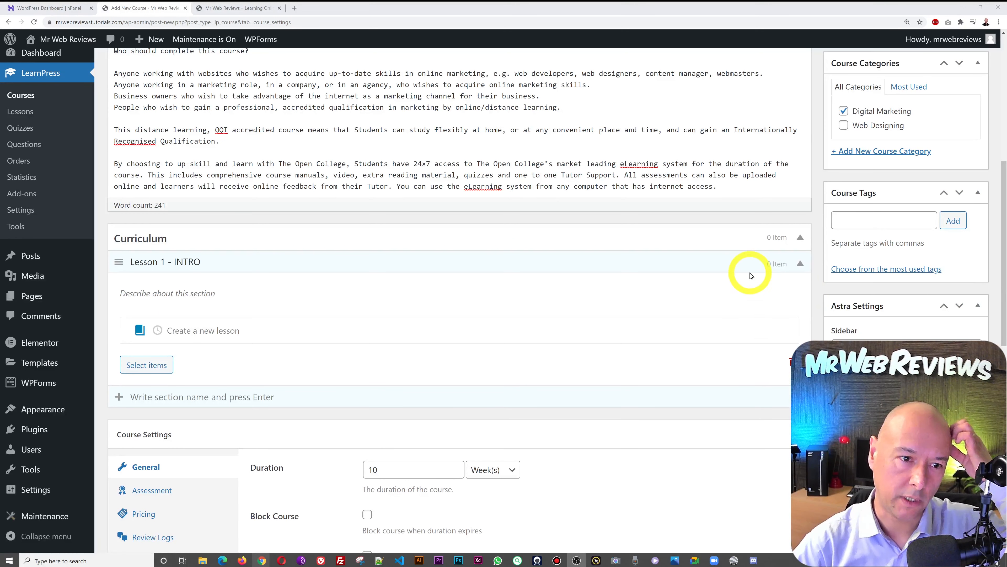
left_click(283, 329)
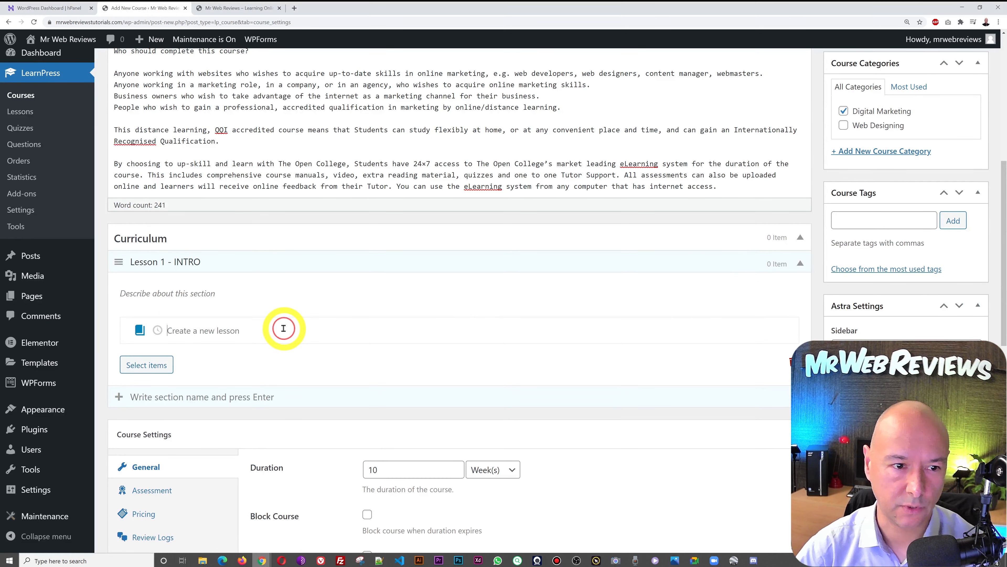
type("In")
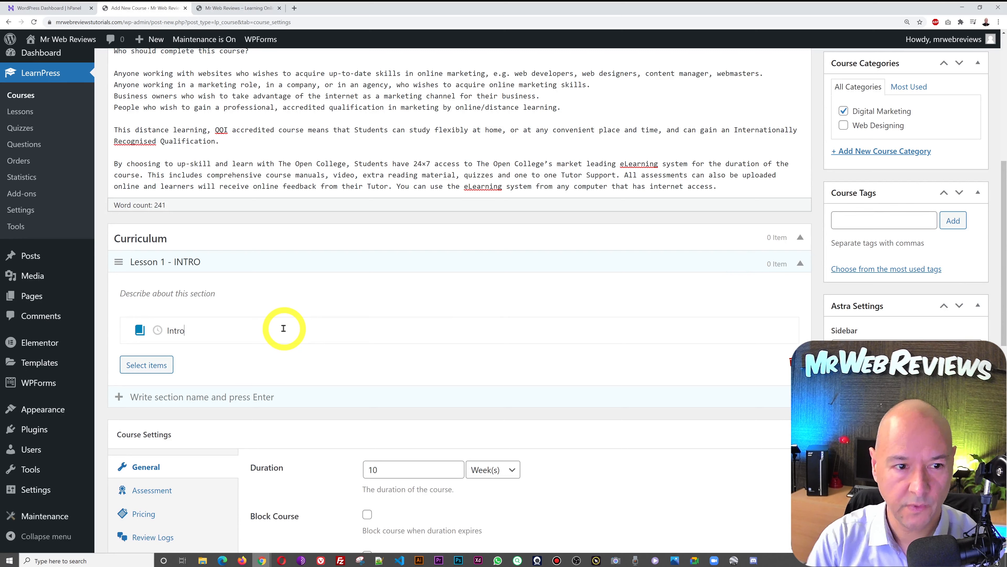
type("tro")
key("Return")
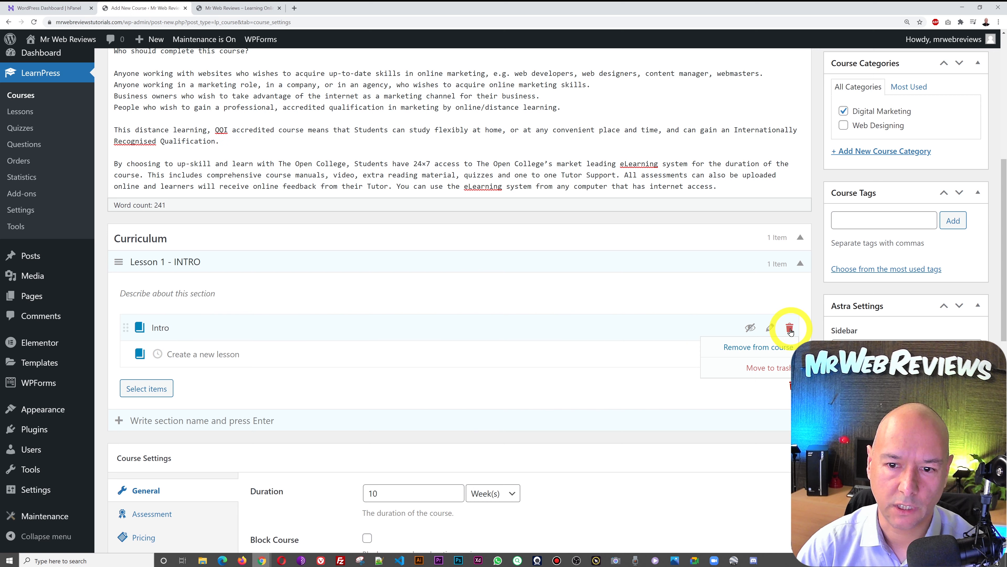
- Open the Intro lesson editor, describe it as 'The description of our lesson comes here.', then open Add Media
left_click(770, 328)
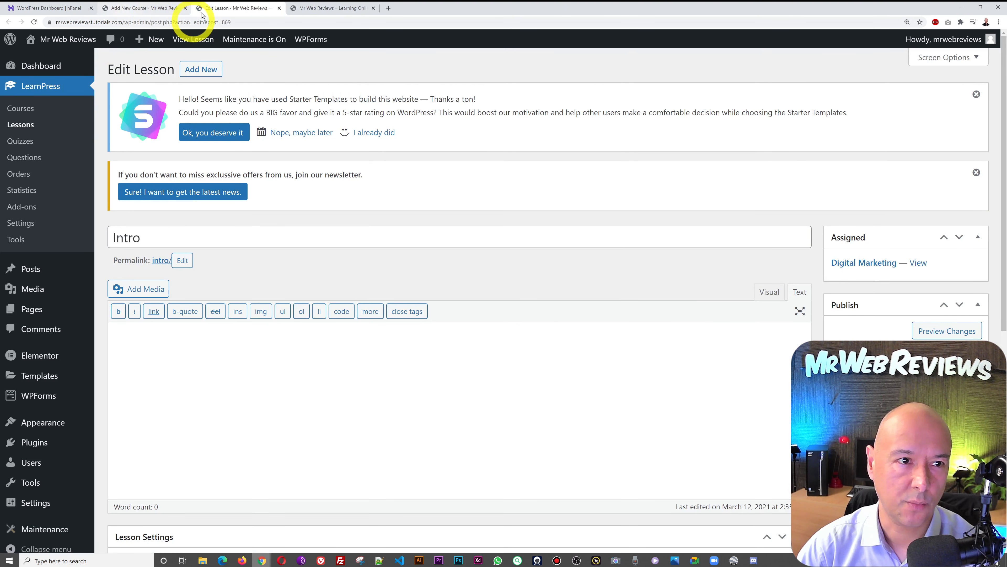
left_click(135, 8)
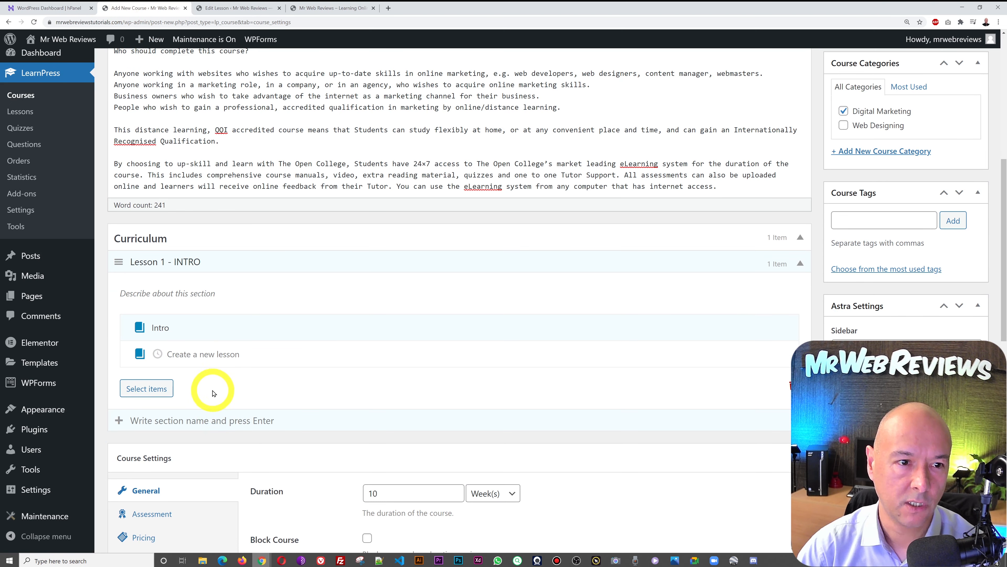
left_click(238, 9)
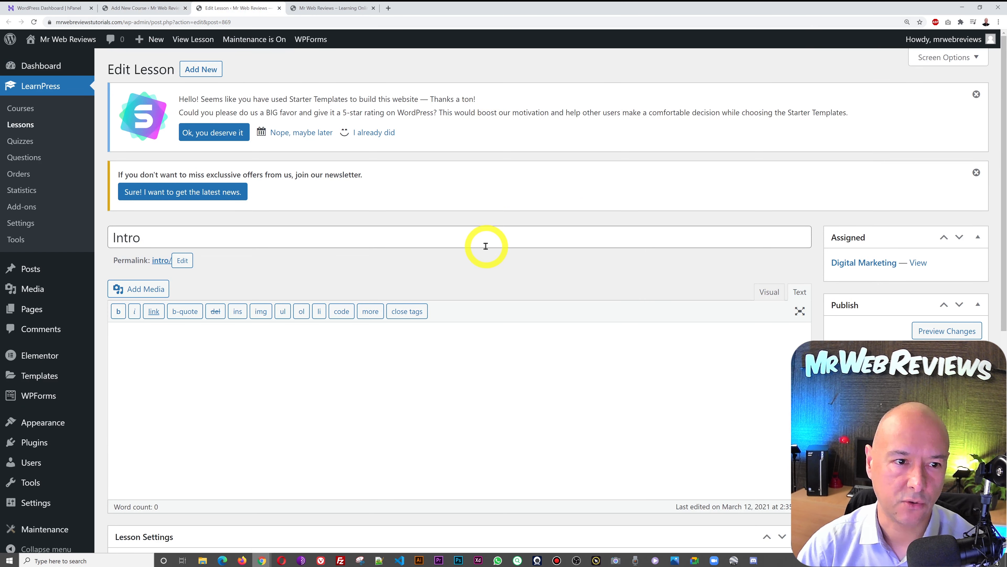
scroll(853, 283, "down", 3)
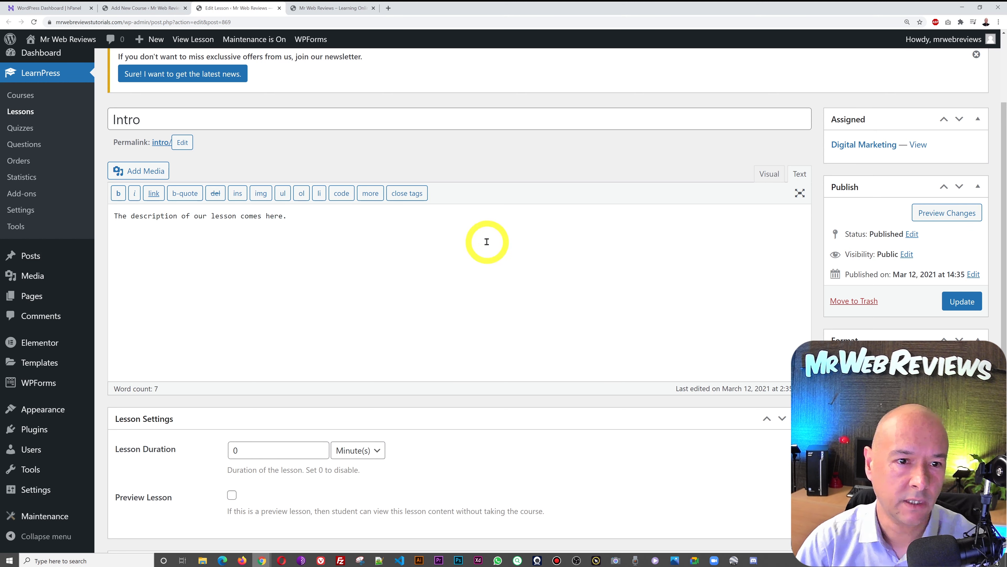
left_click(157, 174)
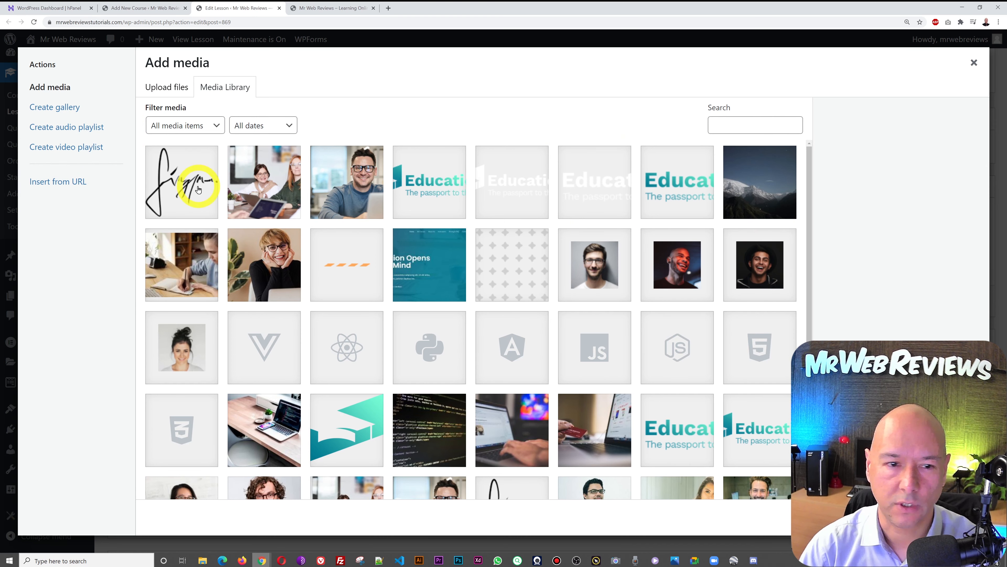
left_click(53, 184)
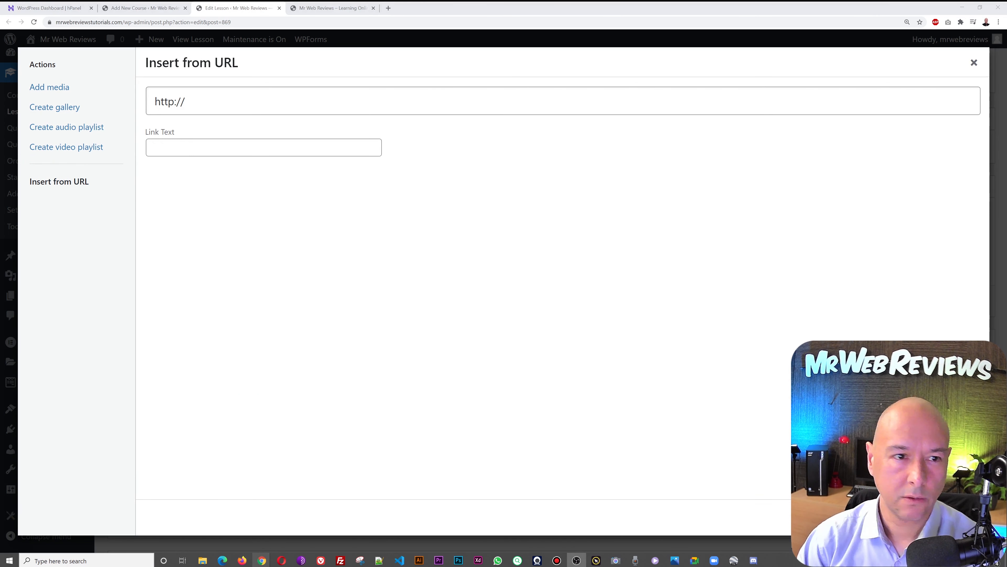
left_click(455, 101)
triple_click(455, 101)
type("https://www.youtube.com/watch?v=EPQNF--4PPw")
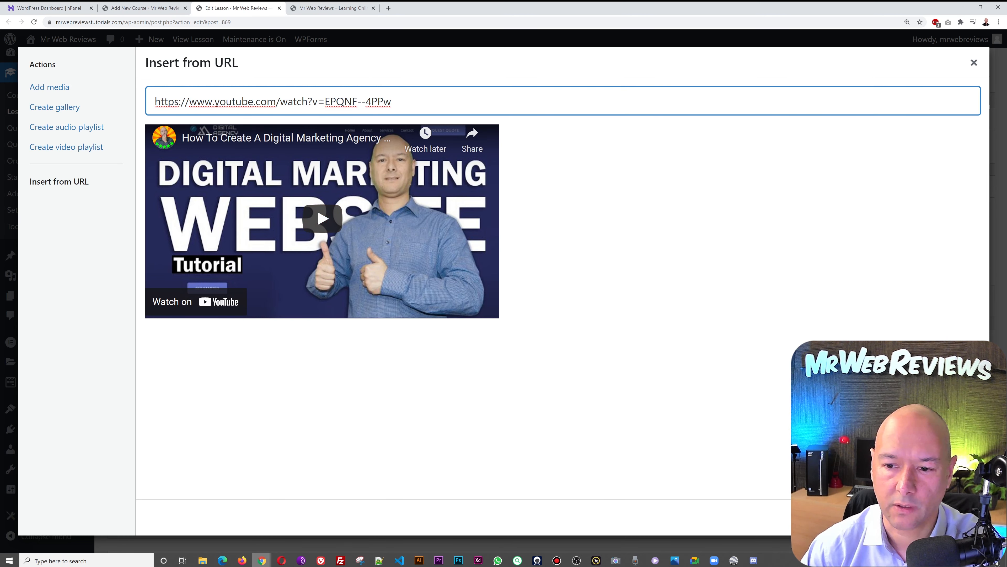
left_click(948, 517)
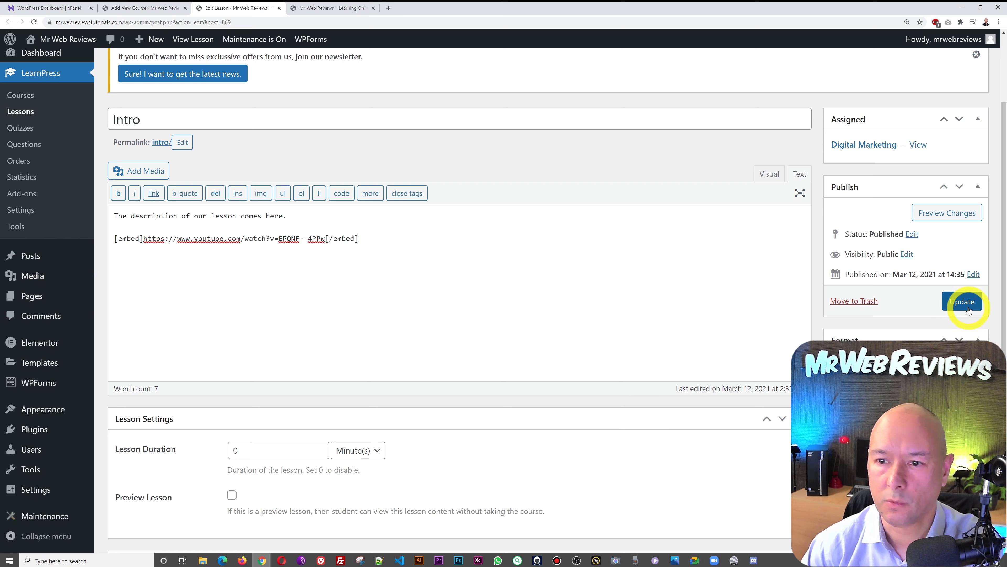
left_click(968, 307)
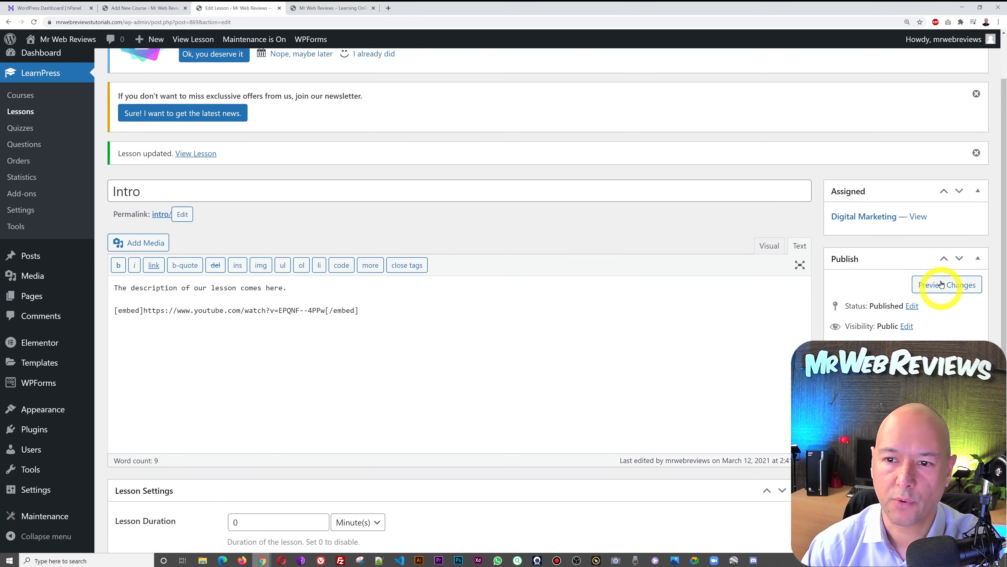
right_click(942, 289)
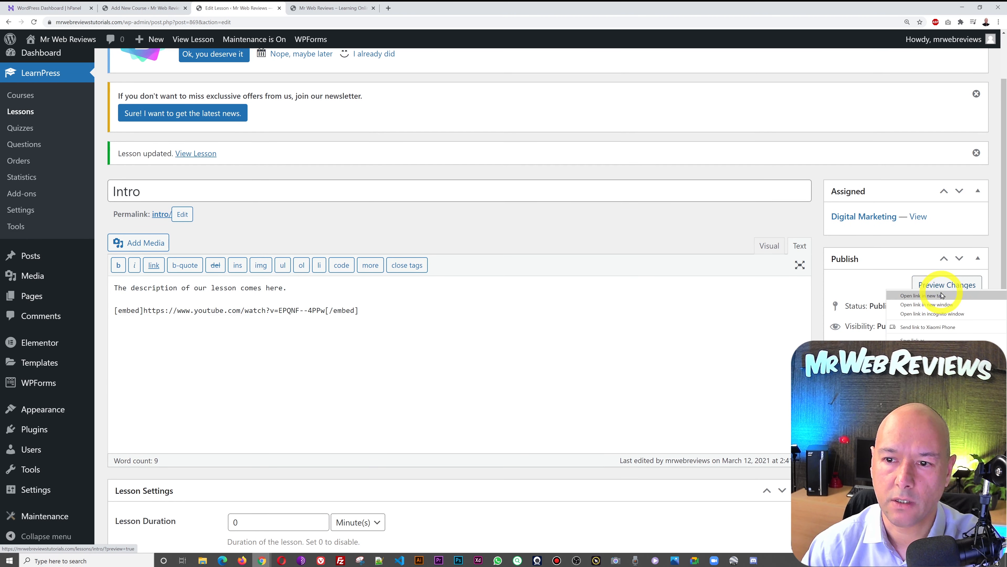
left_click(925, 295)
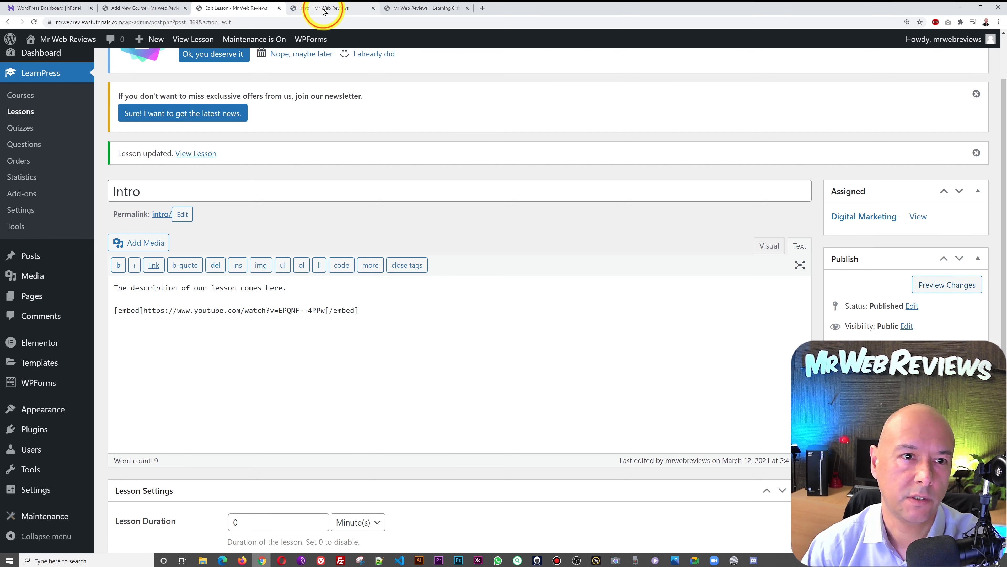
left_click(324, 11)
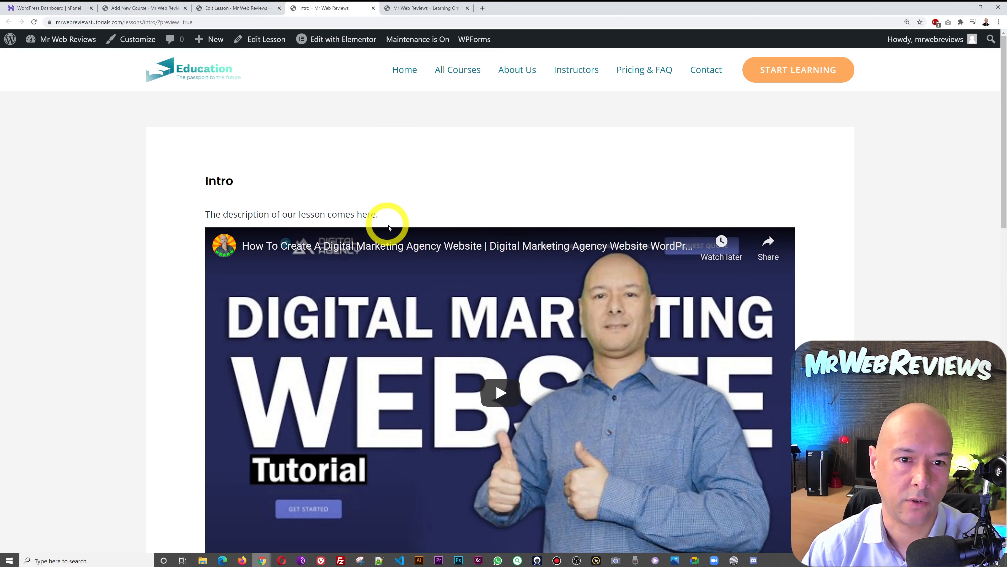
scroll(708, 270, "down", 3)
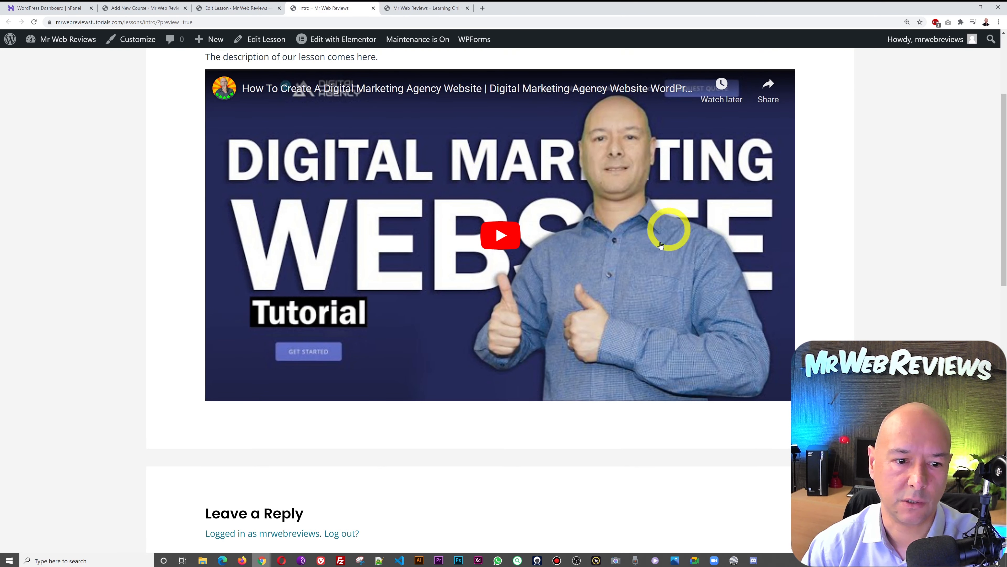
scroll(598, 234, "down", 5)
scroll(598, 236, "up", 8)
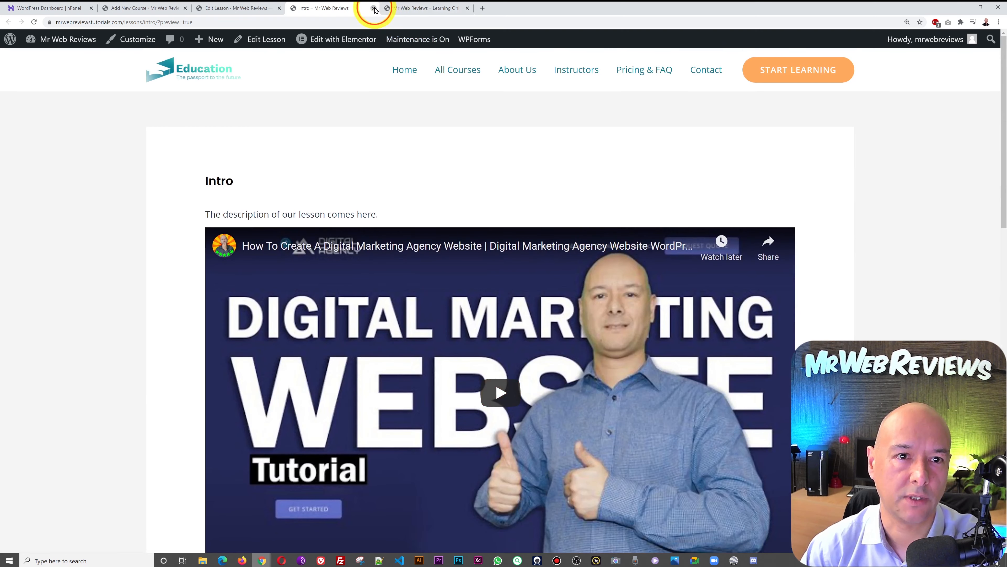
left_click(374, 8)
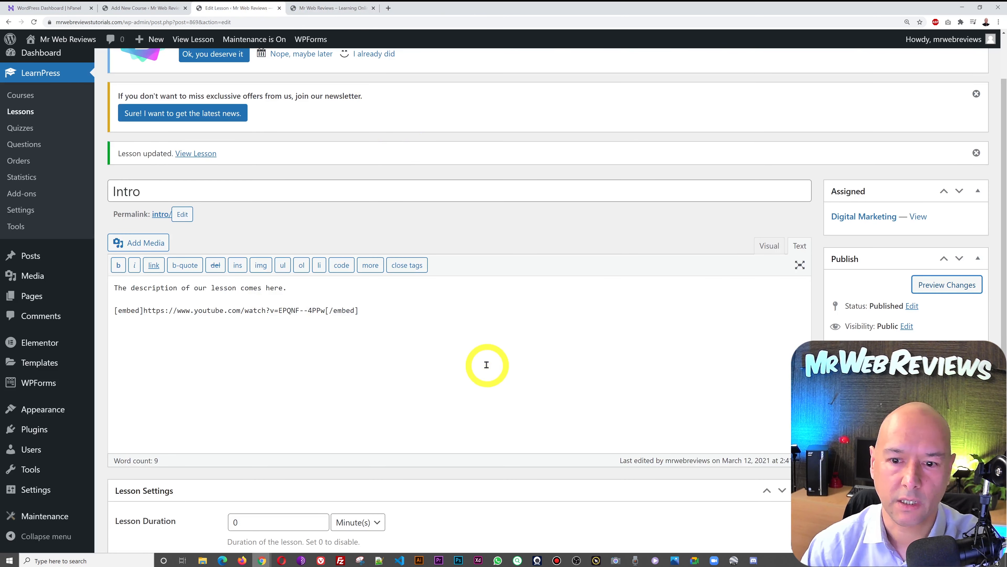
- Set the Intro lesson duration to 45 minutes with Preview Lesson off, update it, and open its preview
scroll(516, 369, "down", 4)
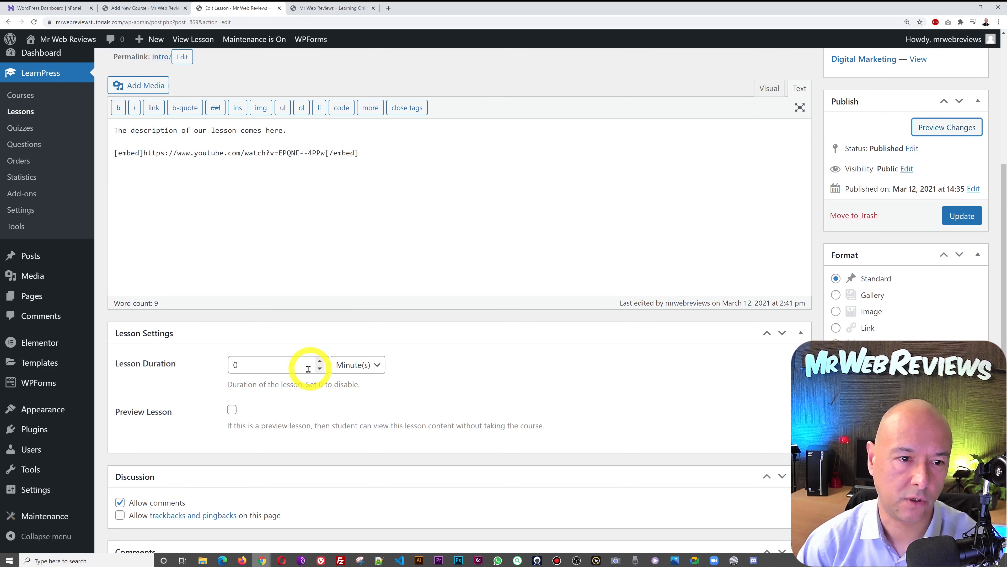
double_click(284, 363)
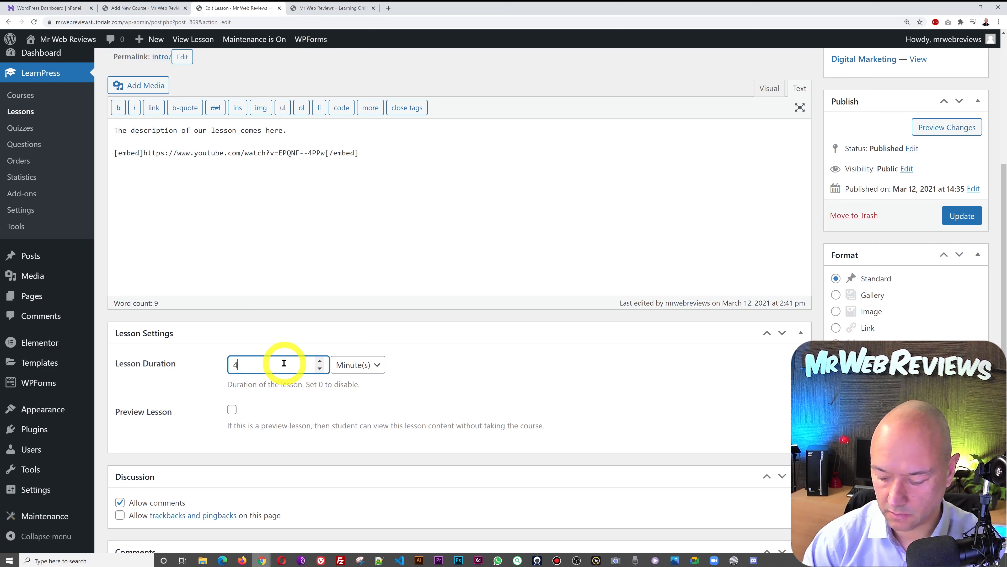
left_click(447, 408)
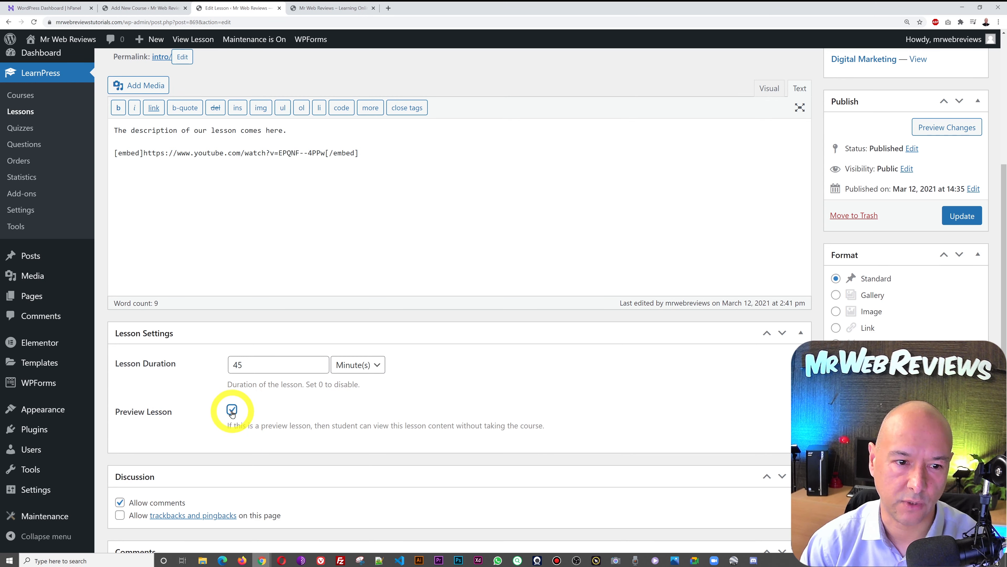
left_click(232, 410)
left_click(959, 217)
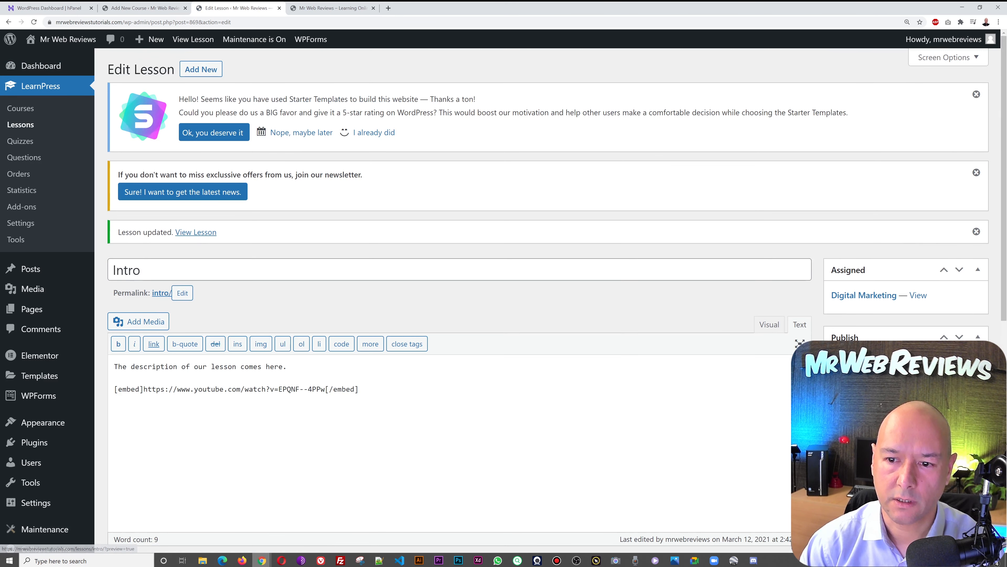
middle_click(949, 362)
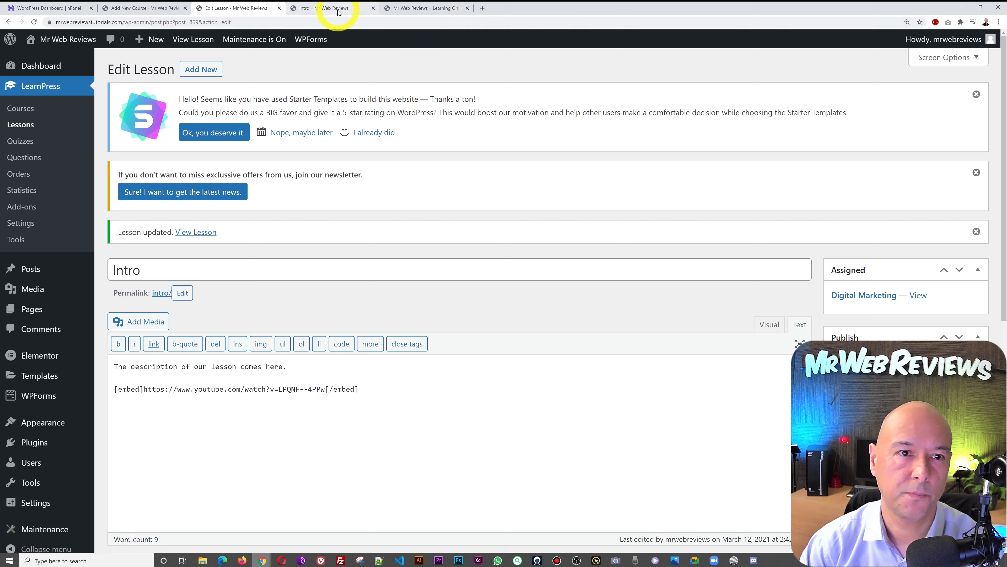
- Scroll through the Intro lesson's front-end preview with the embedded video
left_click(336, 8)
scroll(515, 196, "down", 10)
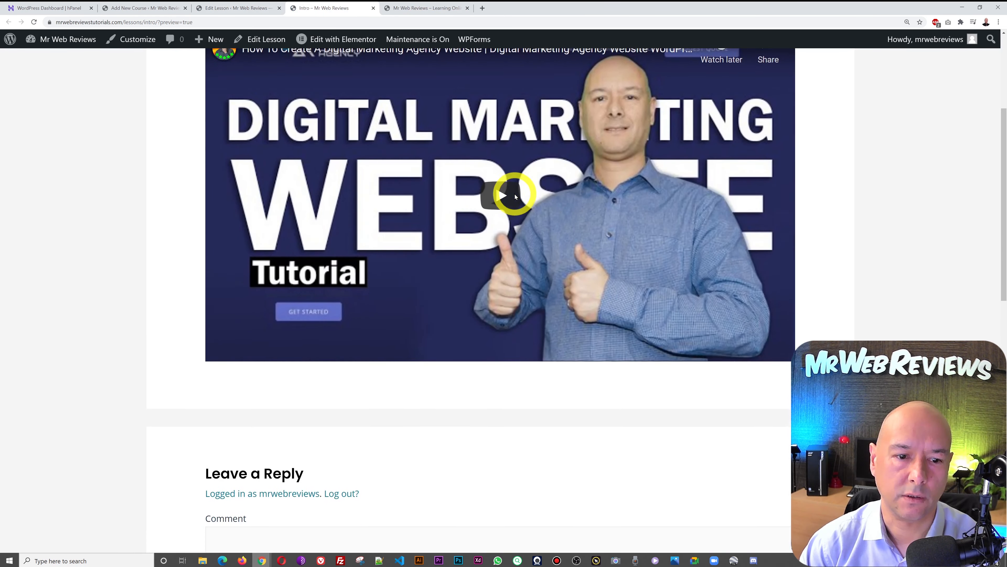
scroll(515, 193, "down", 5)
scroll(515, 193, "up", 7)
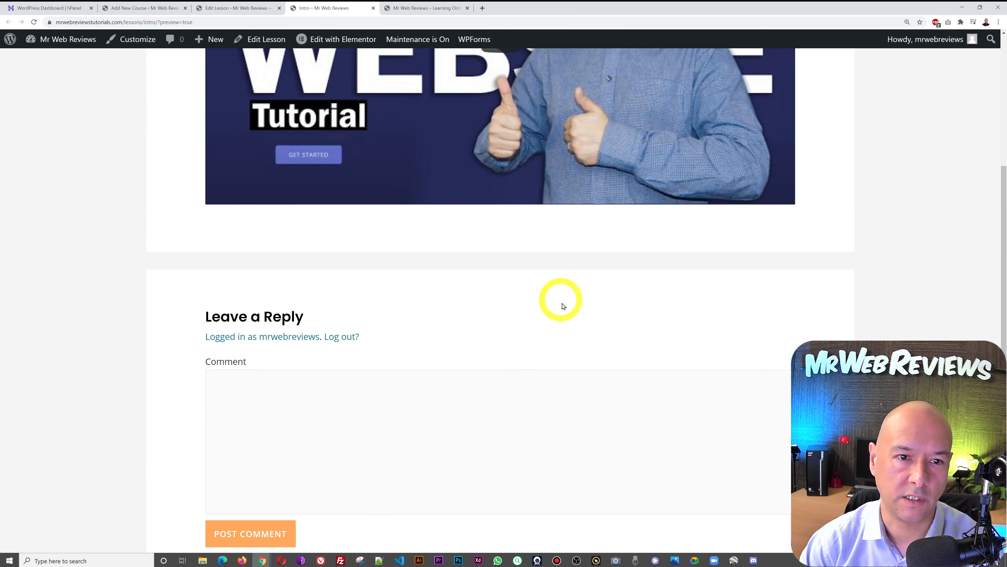
scroll(561, 305, "up", 8)
scroll(565, 315, "up", 1)
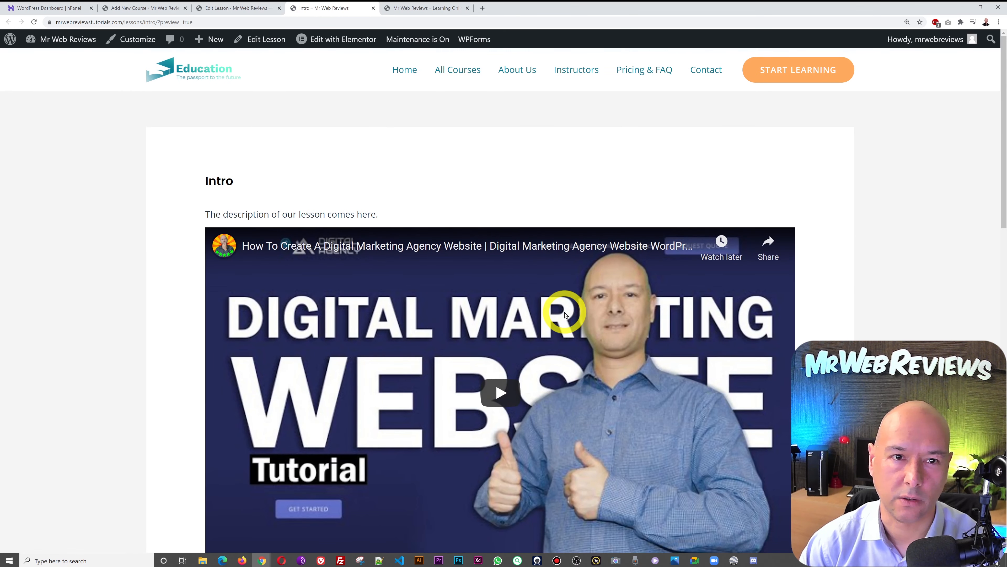
- Untick Allow comments in the Discussion box and update the Intro lesson
left_click(254, 9)
scroll(471, 242, "down", 5)
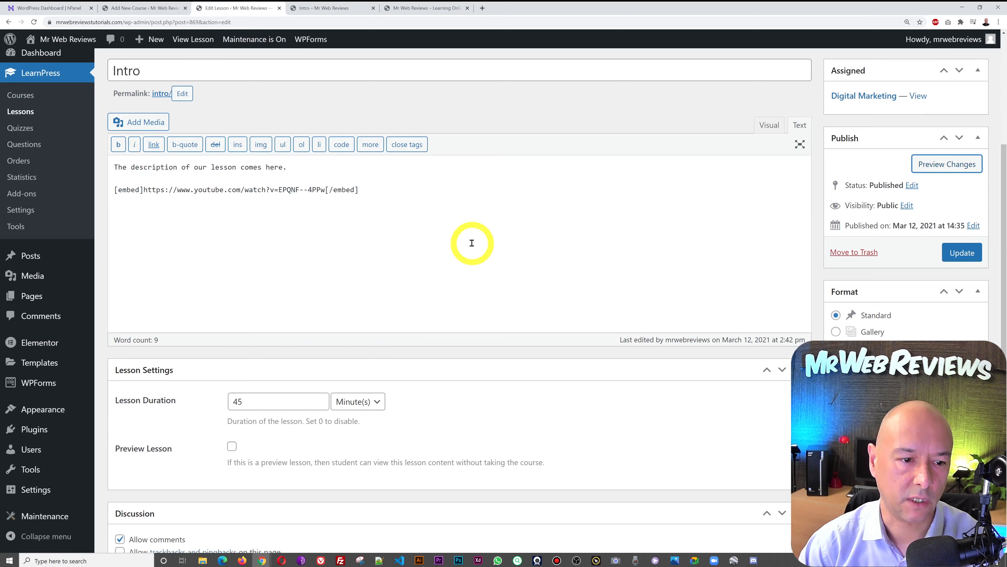
scroll(472, 243, "down", 5)
left_click(119, 324)
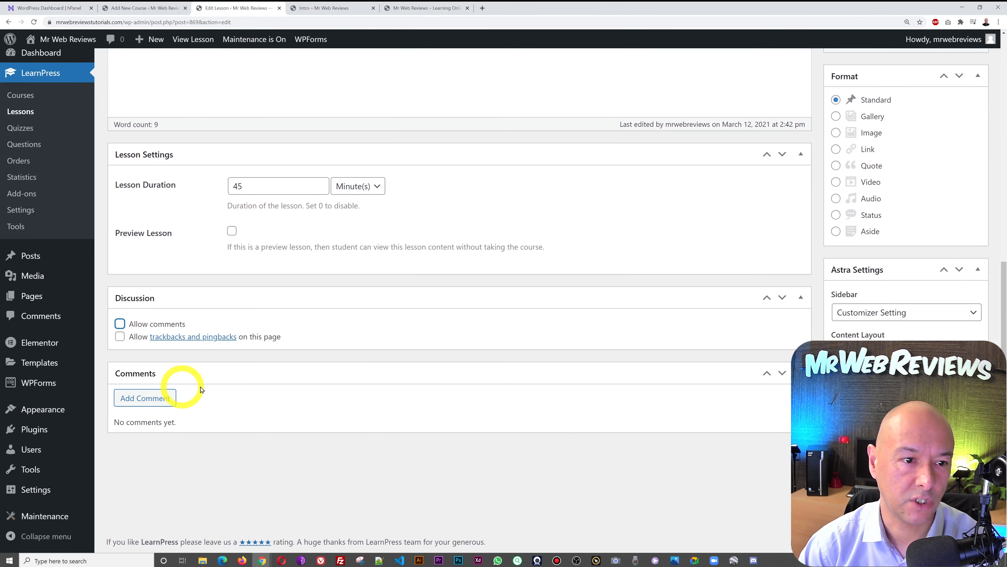
scroll(421, 439, "up", 6)
left_click(952, 313)
- Check the refreshed lesson preview to confirm the reply form is gone
left_click(326, 10)
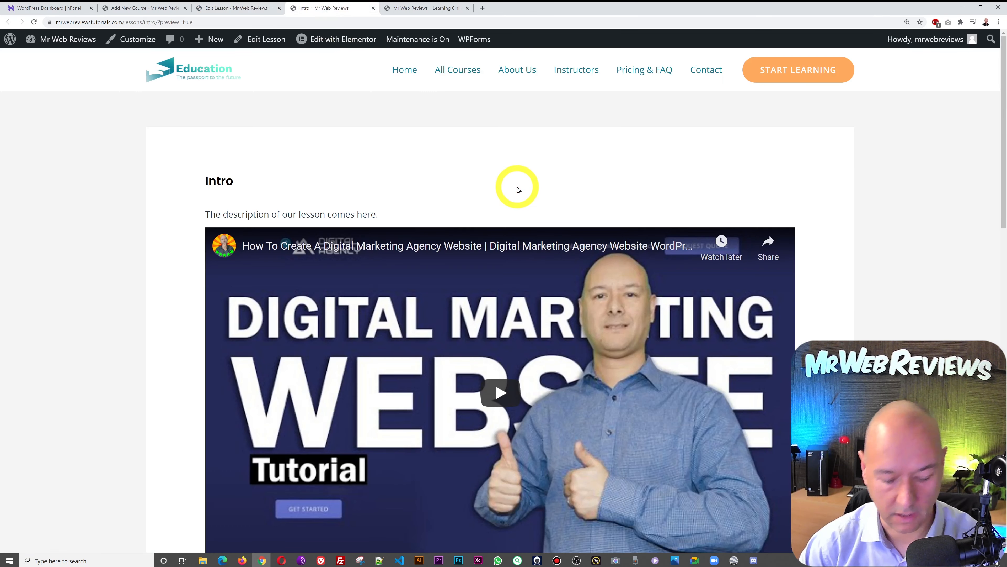
scroll(778, 334, "down", 5)
scroll(778, 335, "down", 3)
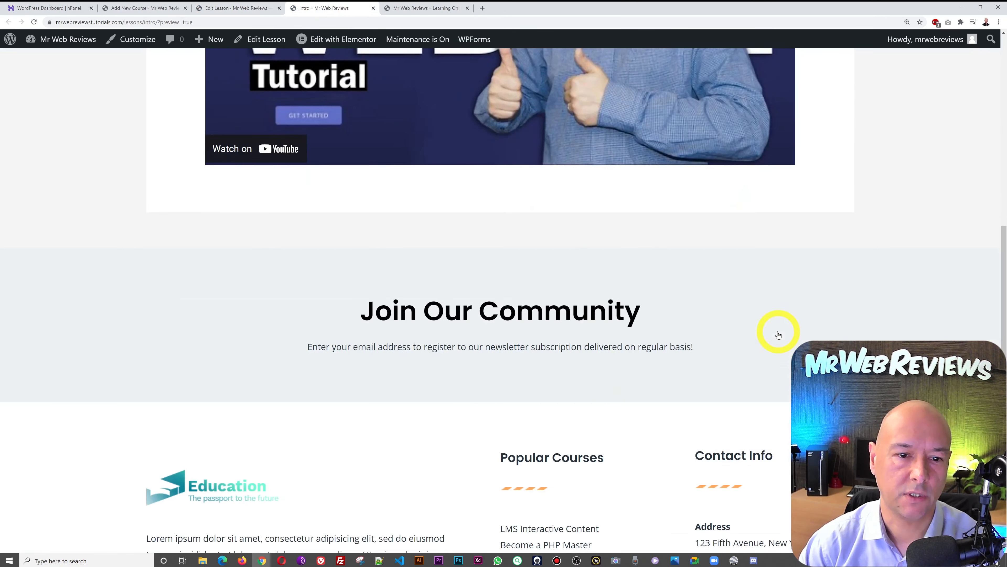
scroll(786, 303, "up", 8)
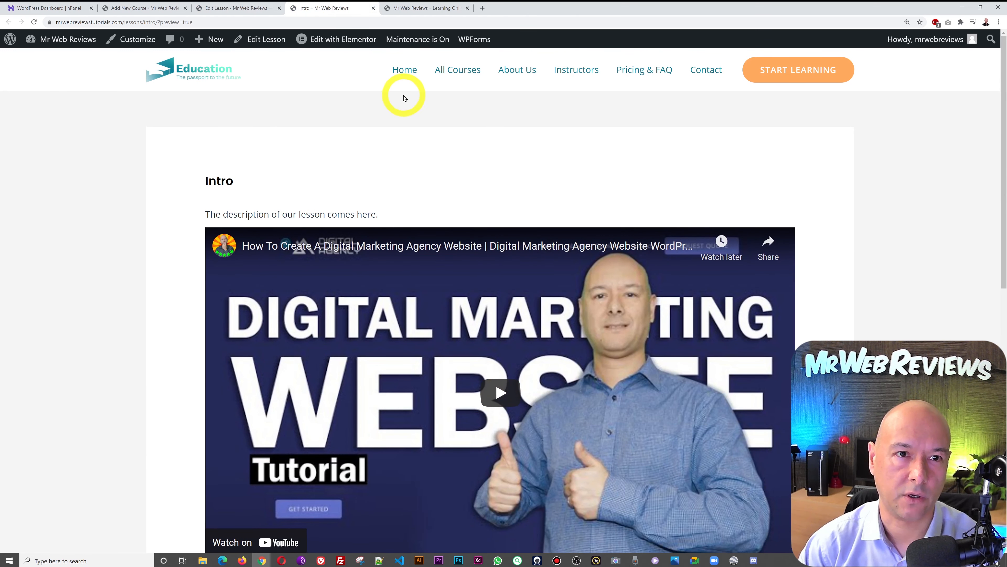
- Add the quiz 'Test Quizz #1' after Intro in Lesson 1 - INTRO and open it for editing
left_click(374, 8)
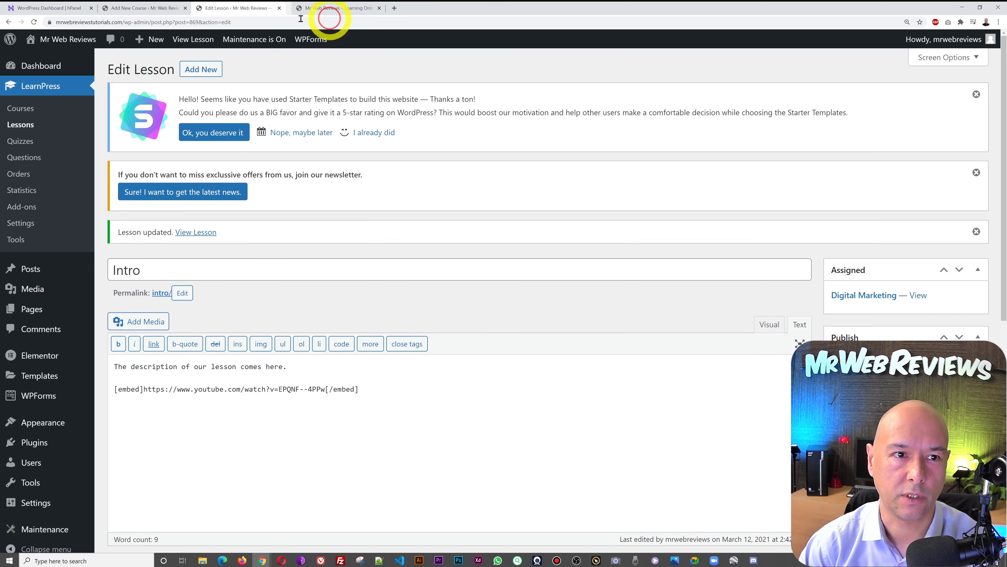
left_click(126, 8)
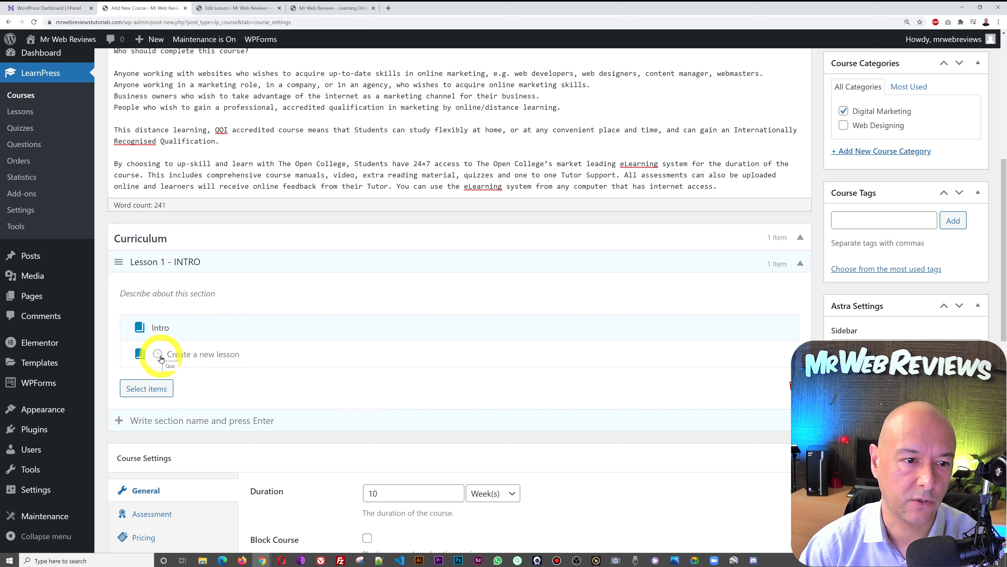
left_click(158, 354)
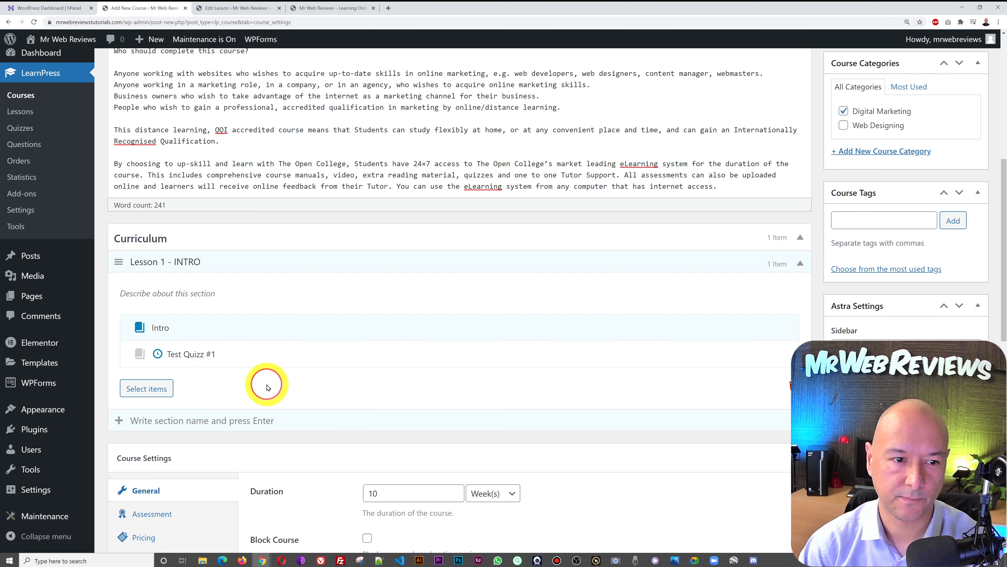
key("Return")
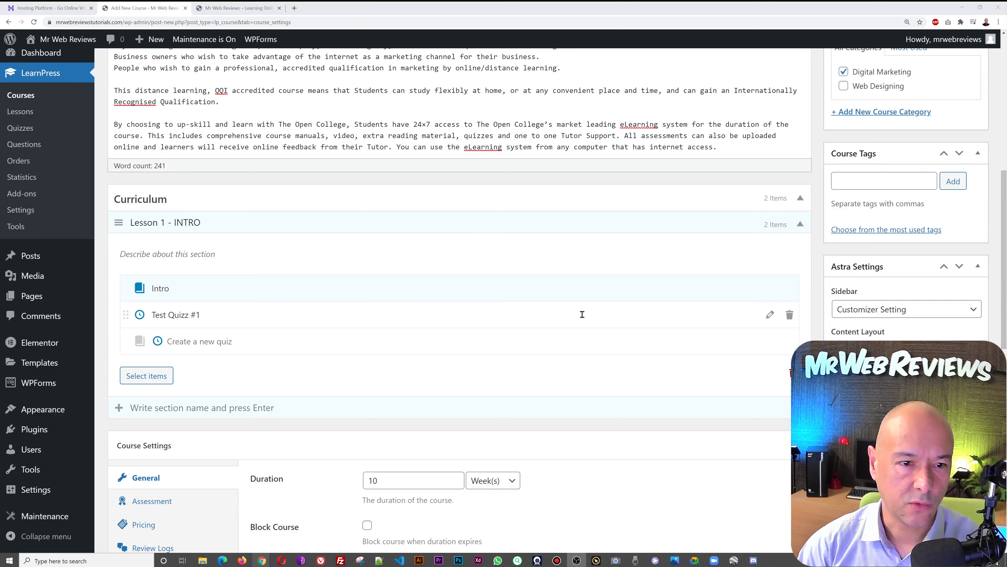
left_click(771, 315)
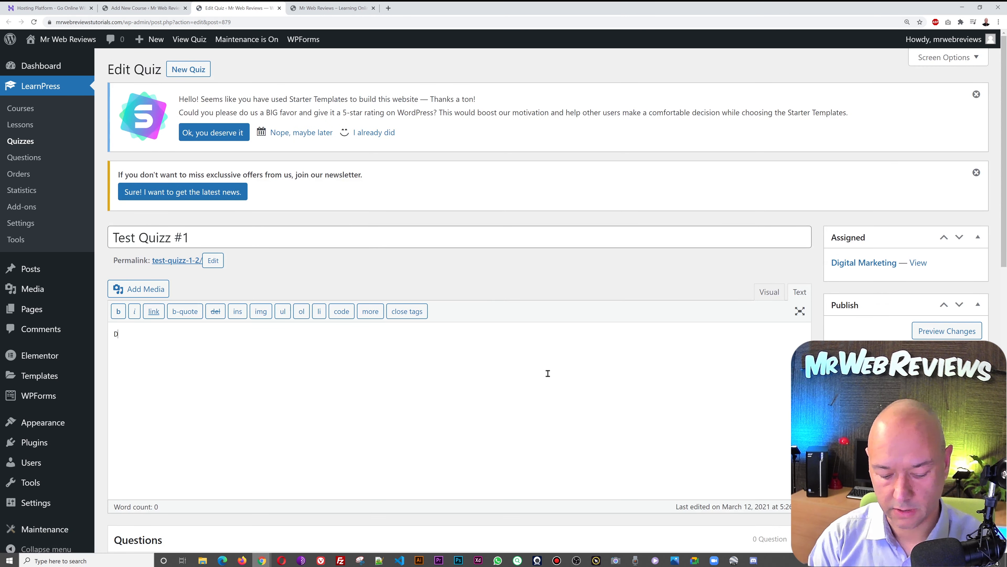
- Enter 'Description goes here' as the Test Quizz #1 description
type("ription goes here")
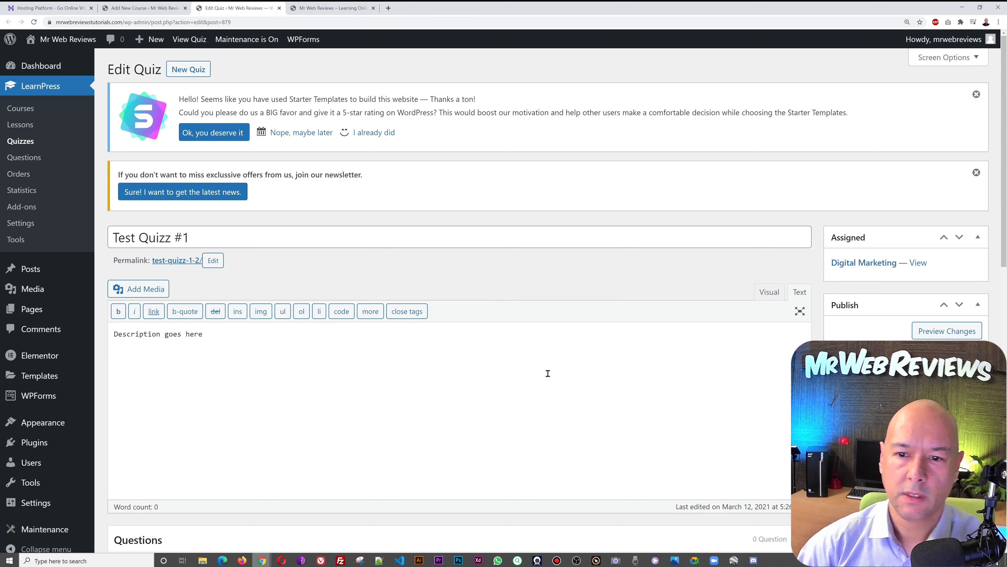
scroll(548, 373, "down", 5)
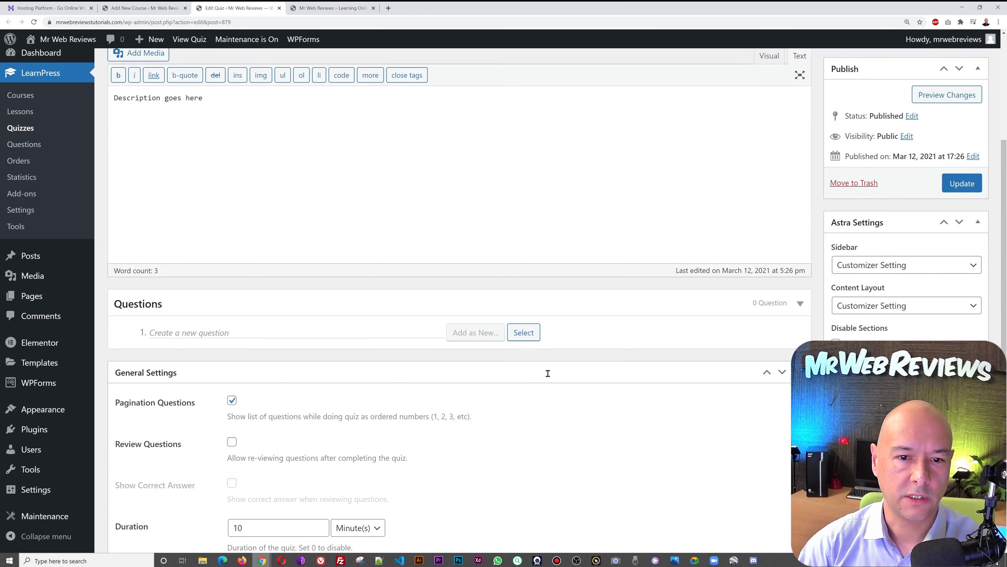
scroll(563, 380, "down", 1)
scroll(563, 379, "up", 2)
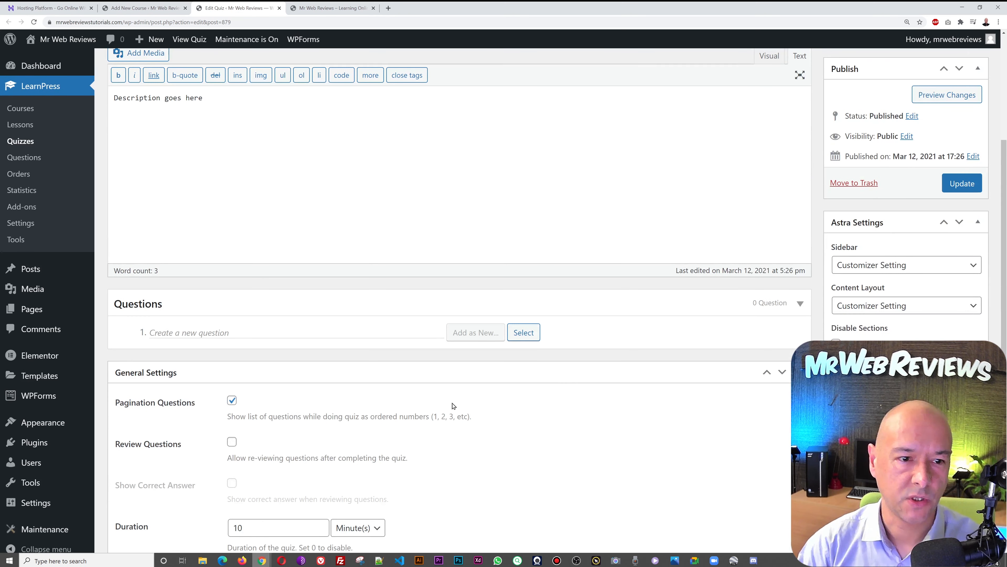
- Add 'Question 1' to the quiz as a True Or False question
left_click(242, 333)
type("Question 1")
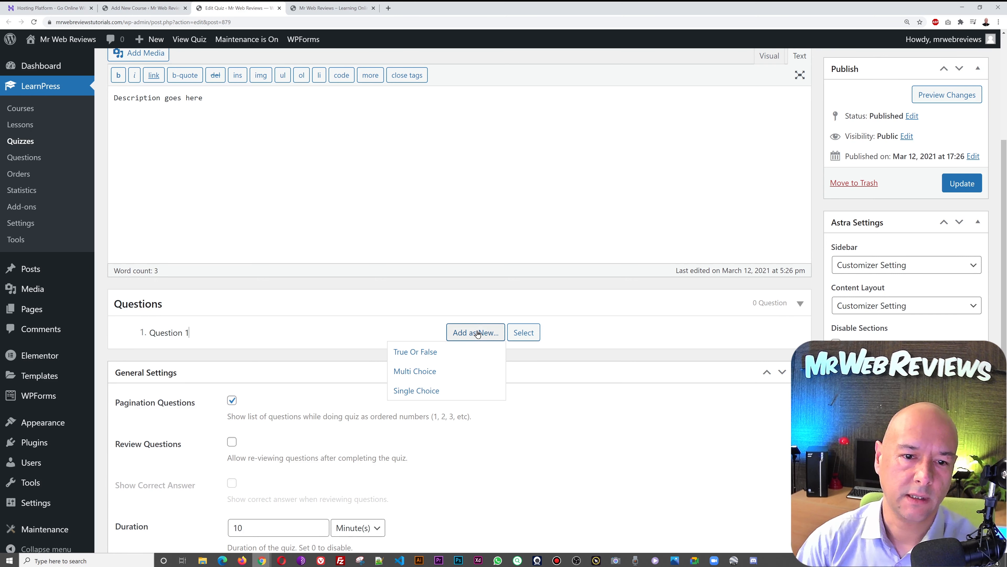
mouse_move(477, 331)
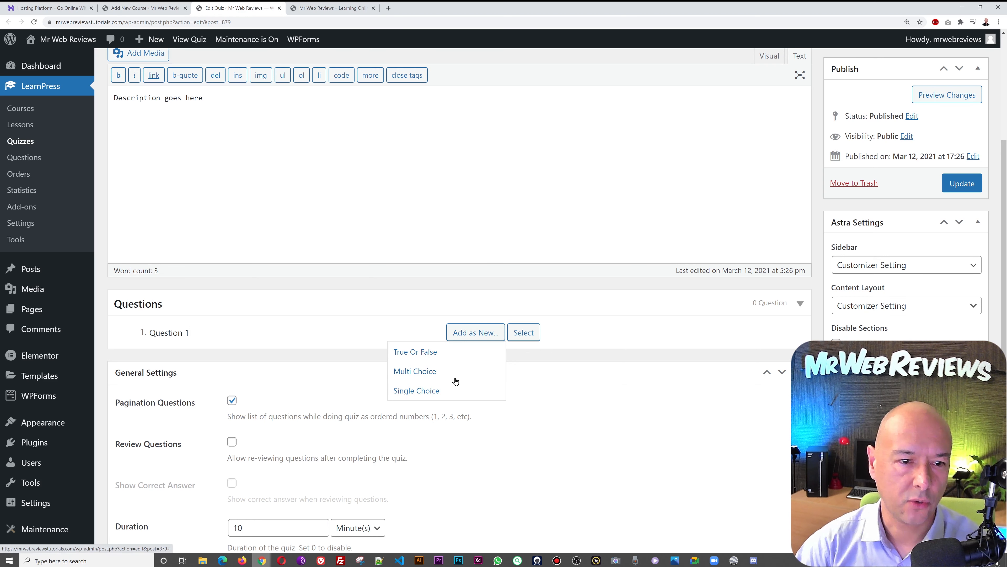
left_click(430, 351)
- Type 'Your question goes here' as Question 1's content
scroll(609, 344, "down", 3)
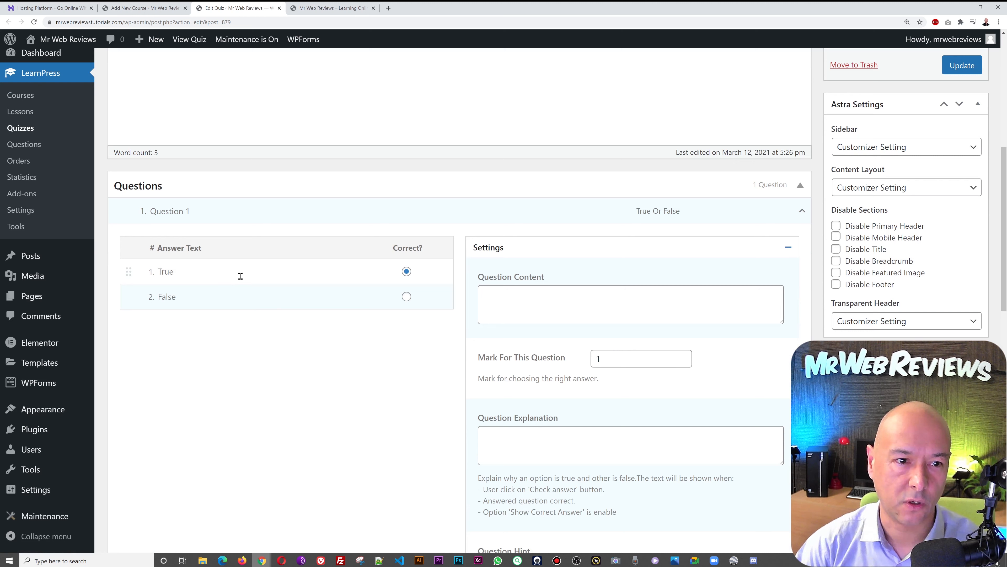
left_click(511, 296)
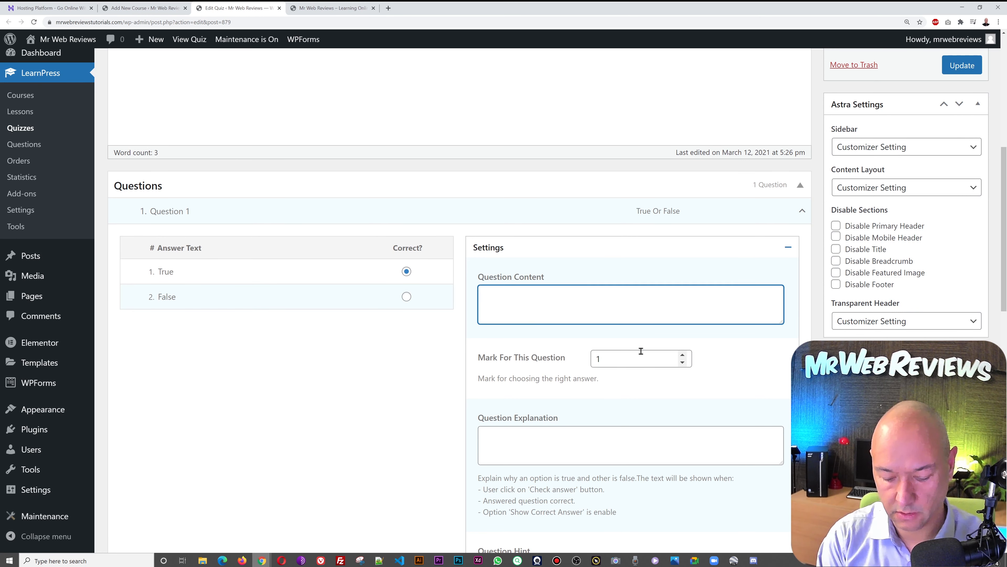
type("Your question goer")
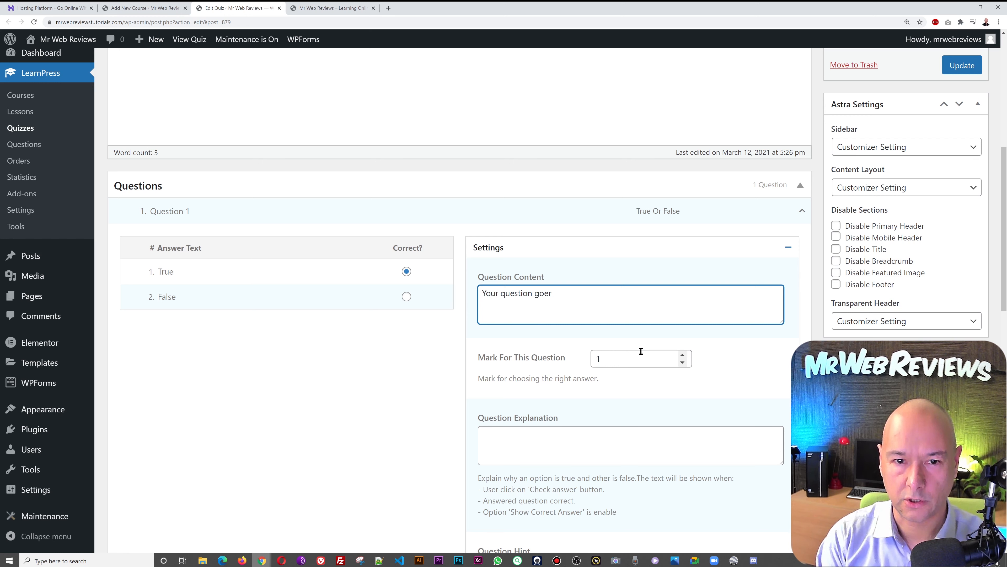
key("BackSpace")
type("s here")
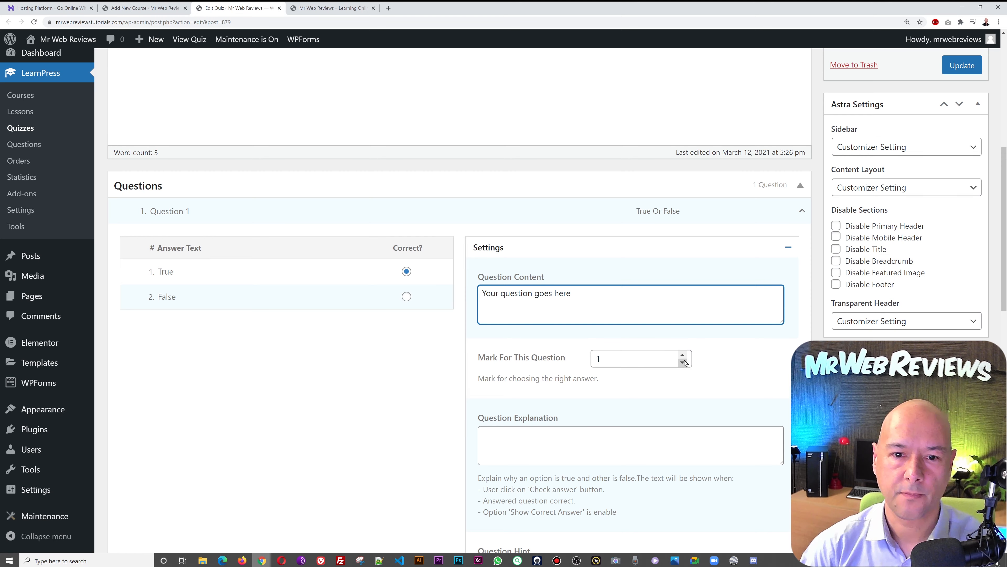
scroll(641, 352, "down", 3)
scroll(679, 385, "down", 1)
- Reuse the default help texts as Question 1's explanation and hint
left_click(628, 298)
triple_click(629, 317)
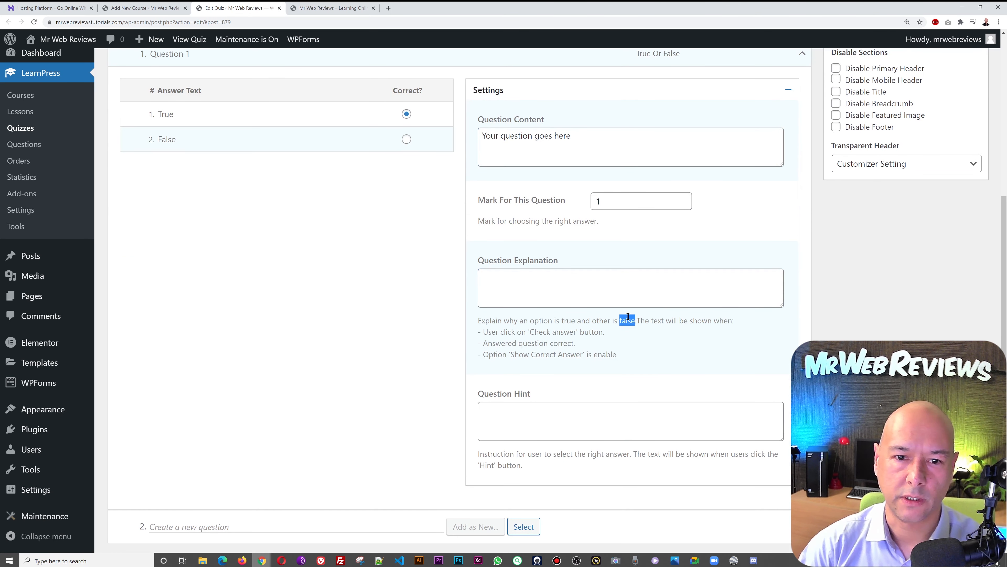
key("ctrl+c")
left_click(618, 289)
key("ctrl+v")
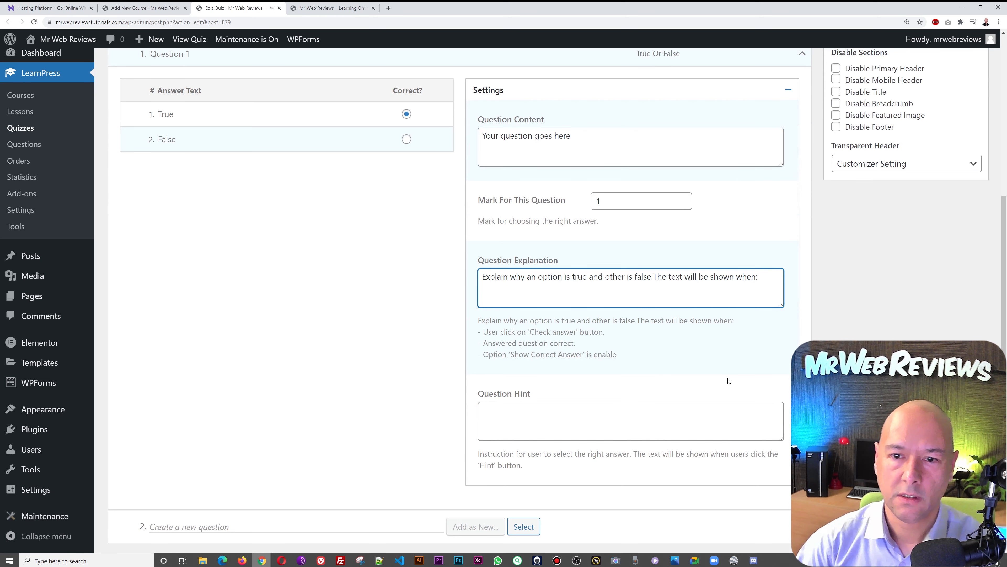
scroll(730, 380, "down", 2)
left_click(656, 342)
triple_click(537, 388)
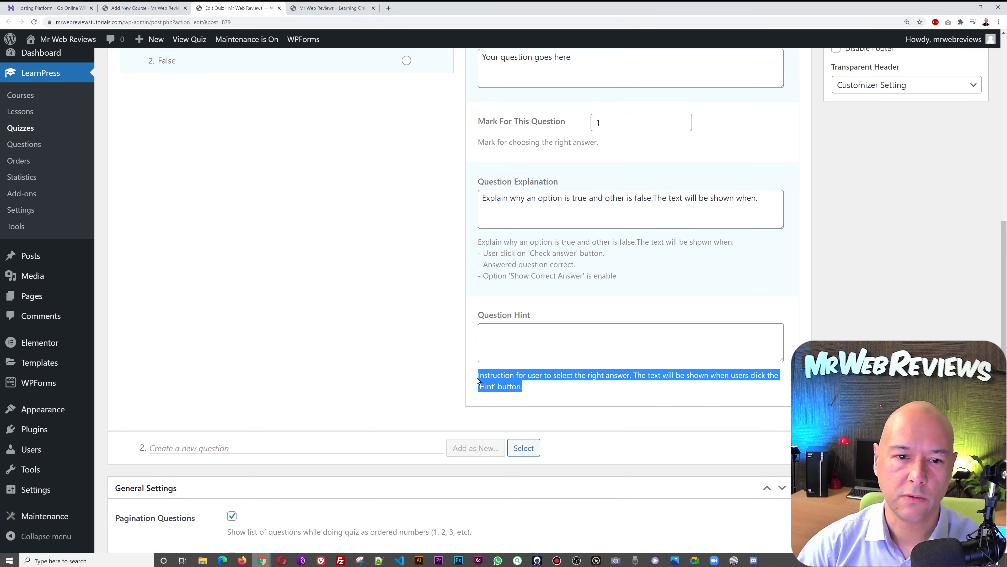
key("ctrl+c")
left_click(513, 349)
key("ctrl+v")
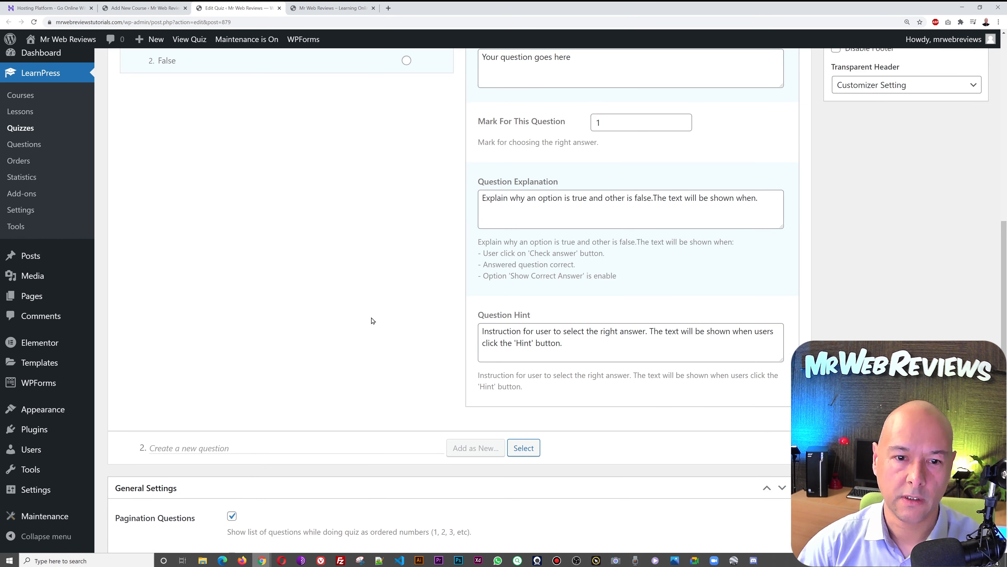
- Enter 'Question 2' as the title for the next new question
scroll(382, 330, "up", 3)
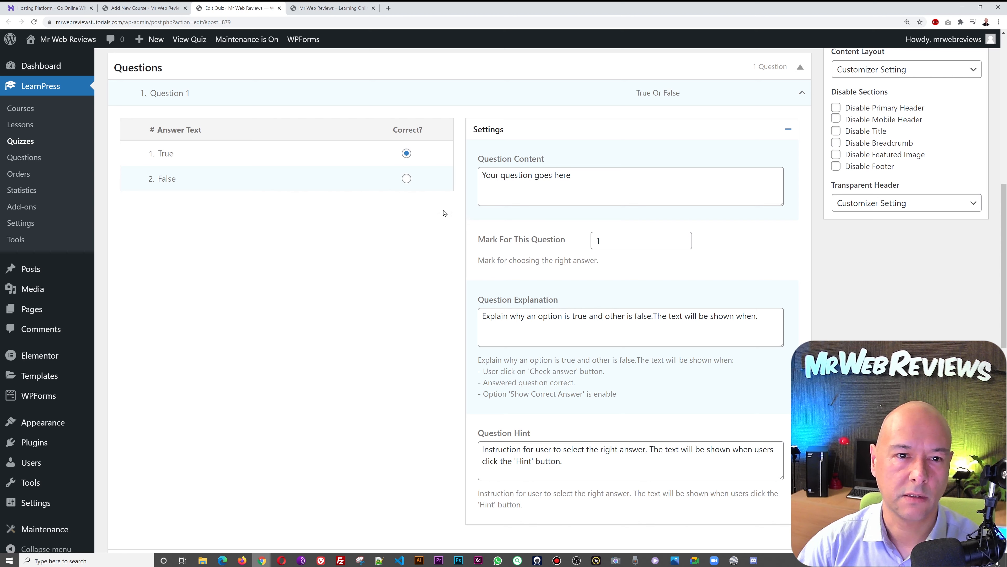
scroll(560, 300, "down", 5)
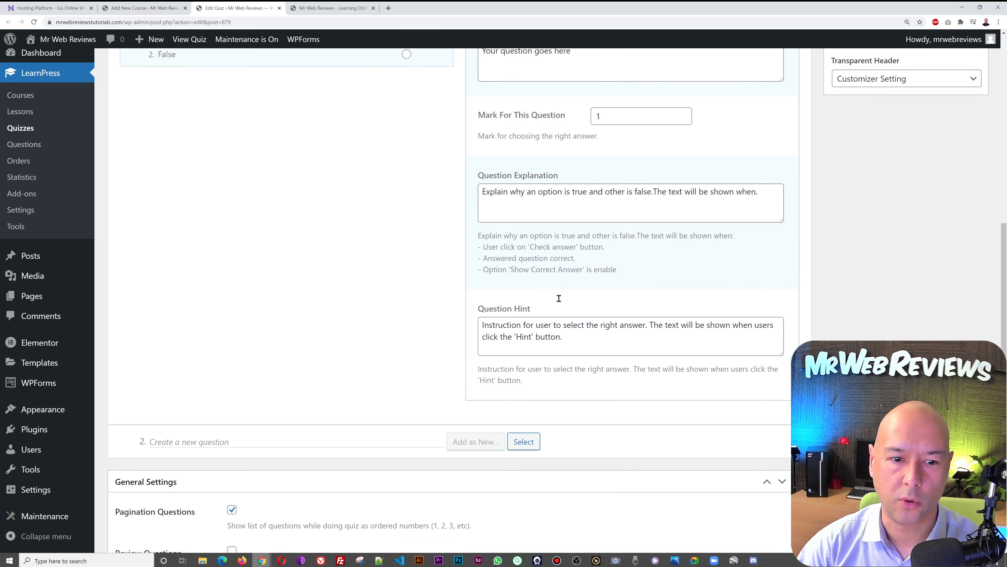
type("Question 2")
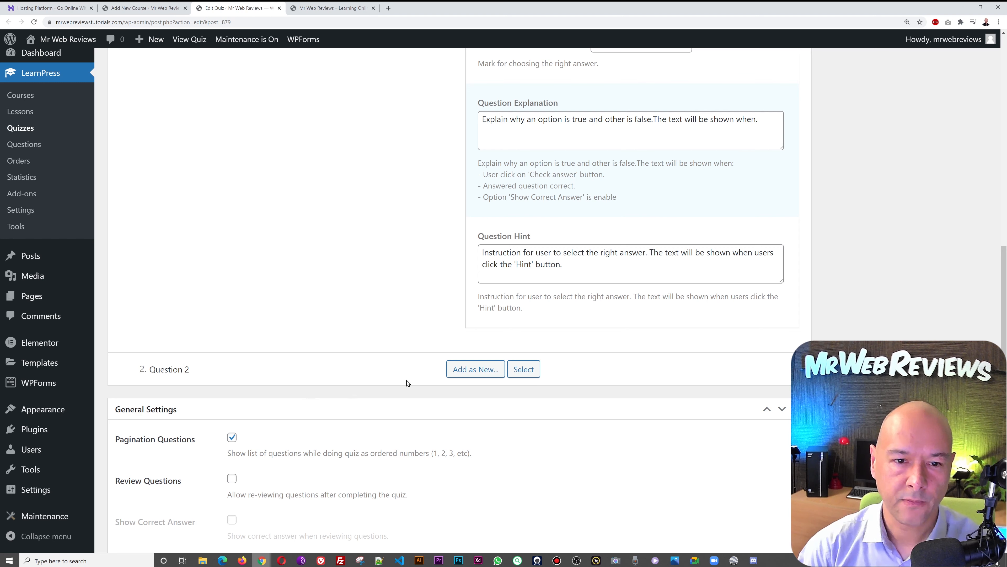
- Add Question 2 as Multi Choice with a fourth answer named 'Fourth Option'
mouse_move(493, 375)
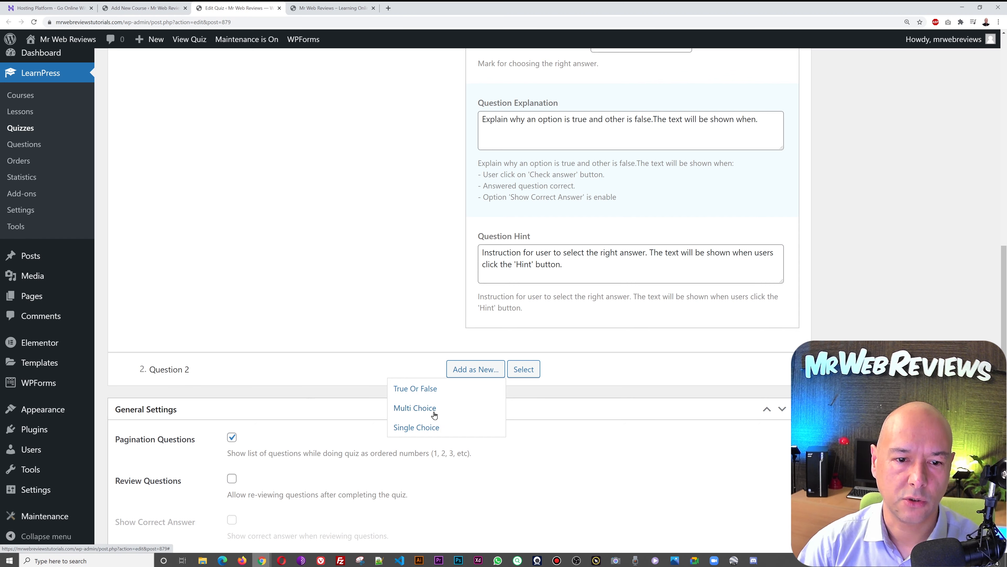
left_click(432, 409)
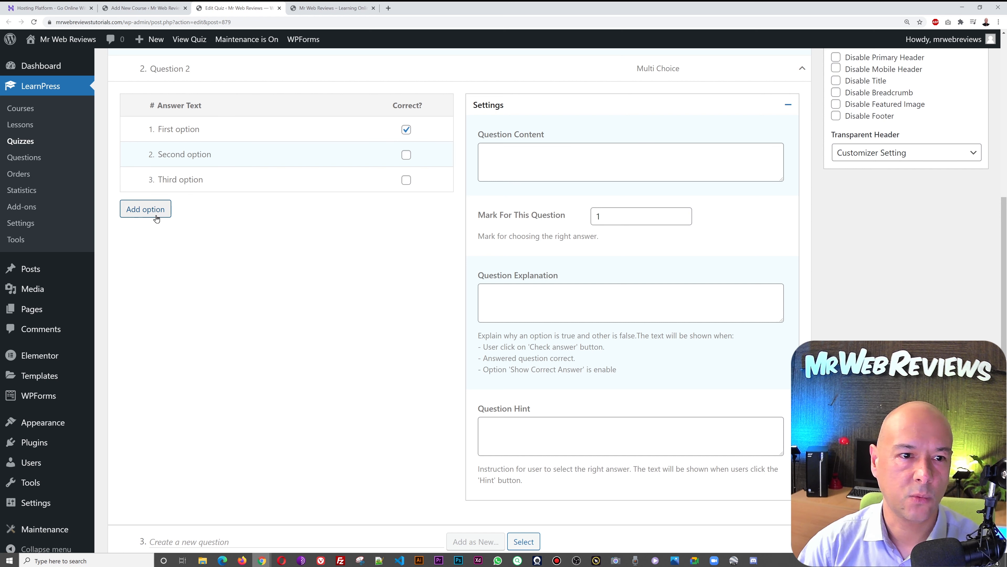
left_click(145, 209)
left_click(175, 205)
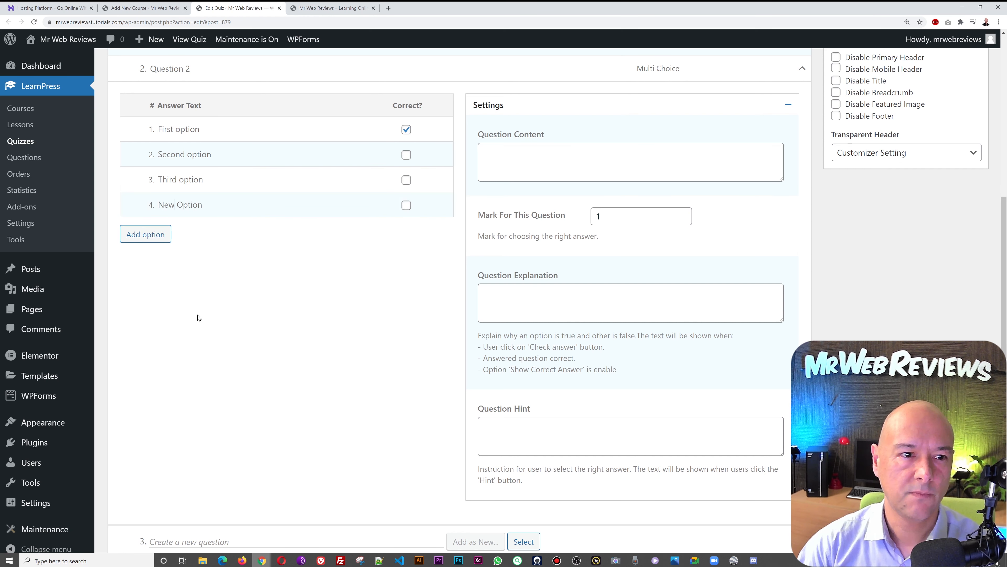
key("BackSpace")
key("BackSpace")
key("BackSpace")
type("Fout")
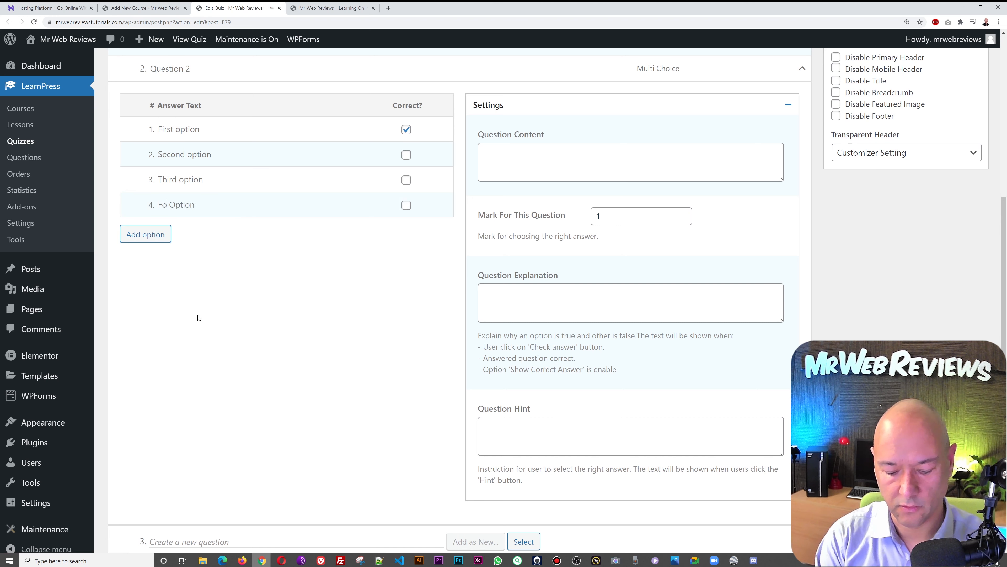
type("th")
- Paste the hint sentence into Question 2's content, explanation and hint; title the next question 'Question 3'
left_click(509, 170)
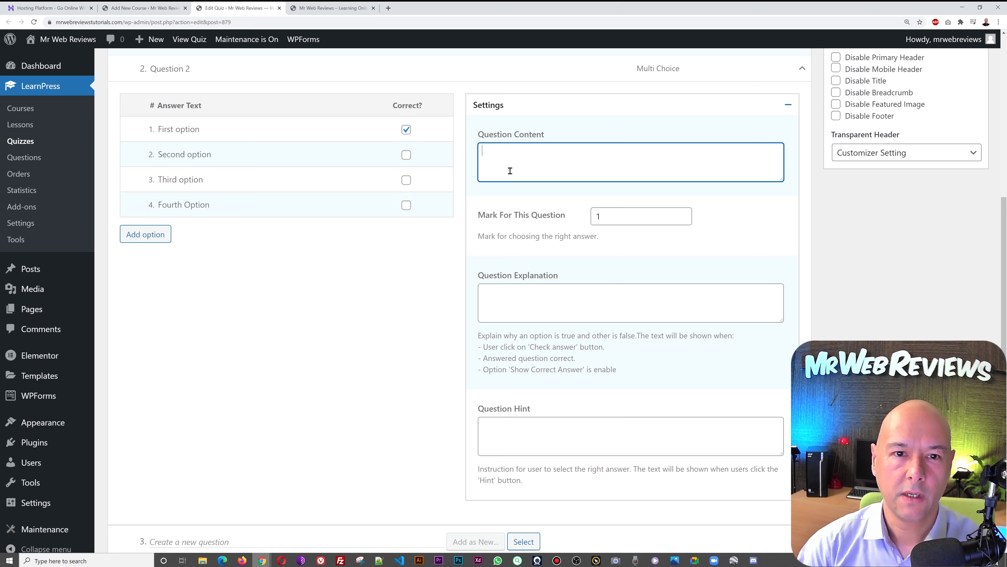
type("Instruction for user to select the right answer. The text will be shown when users click the 'Hint' button.")
left_click(564, 312)
type("Instruction for user to select the right answer. The text will be shown when users click the 'Hint' button.")
scroll(635, 353, "down", 3)
left_click(606, 317)
type("Instruction for user to select the right answer. The text will be shown when users click the 'Hint' button.")
left_click(356, 425)
type("Questi")
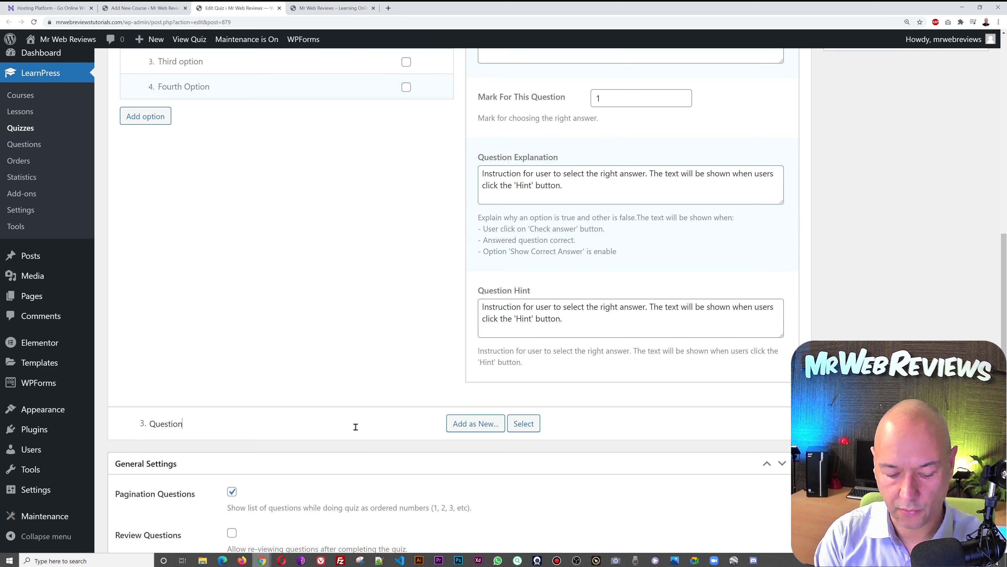
- Add Question 3 as Single Choice with two extra answers, five options in all
mouse_move(480, 431)
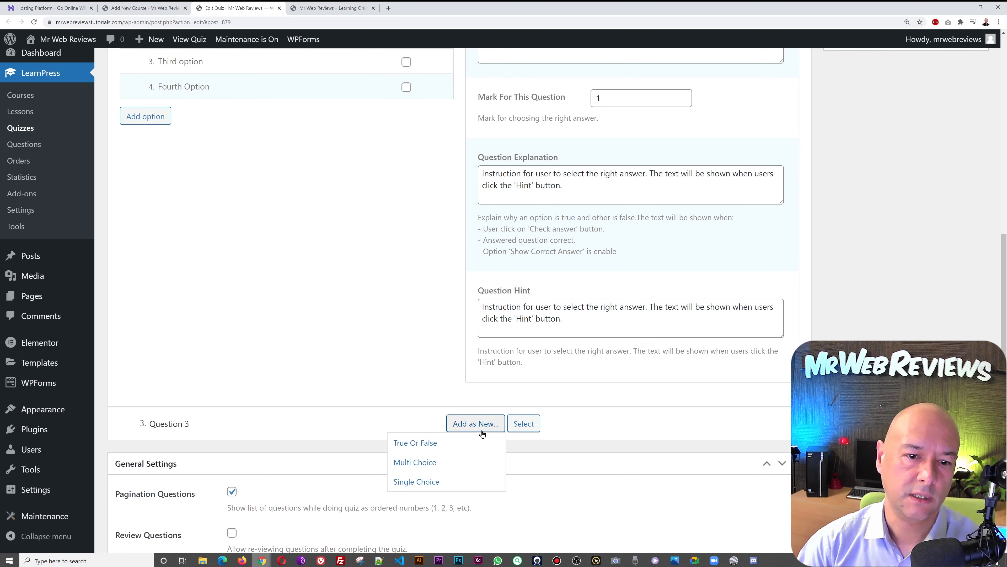
left_click(431, 483)
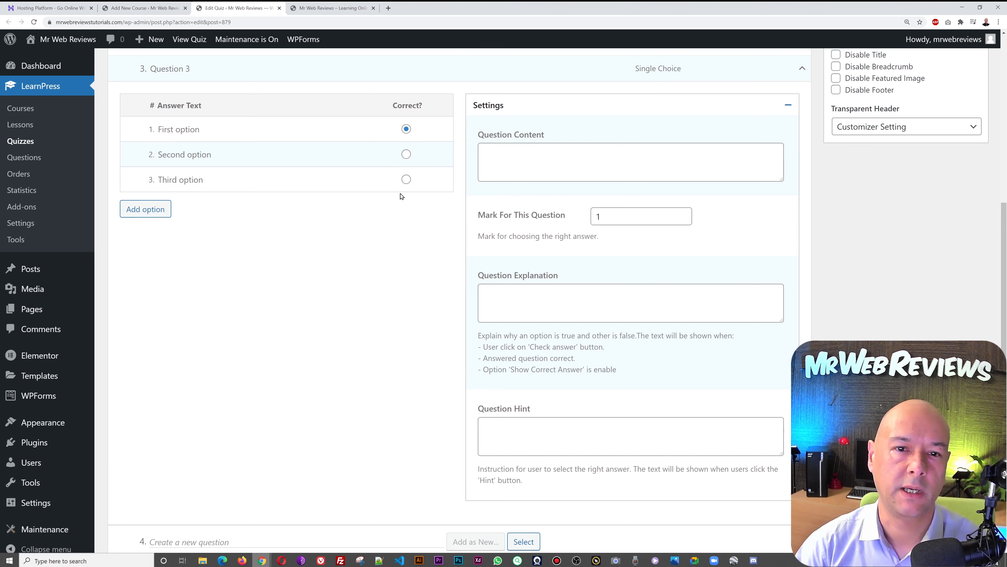
left_click(142, 209)
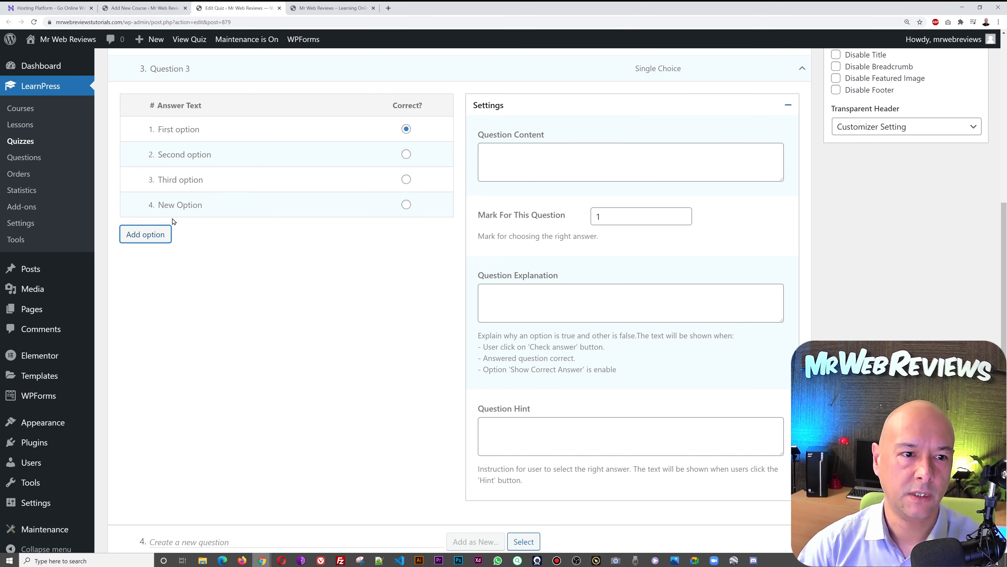
left_click(146, 234)
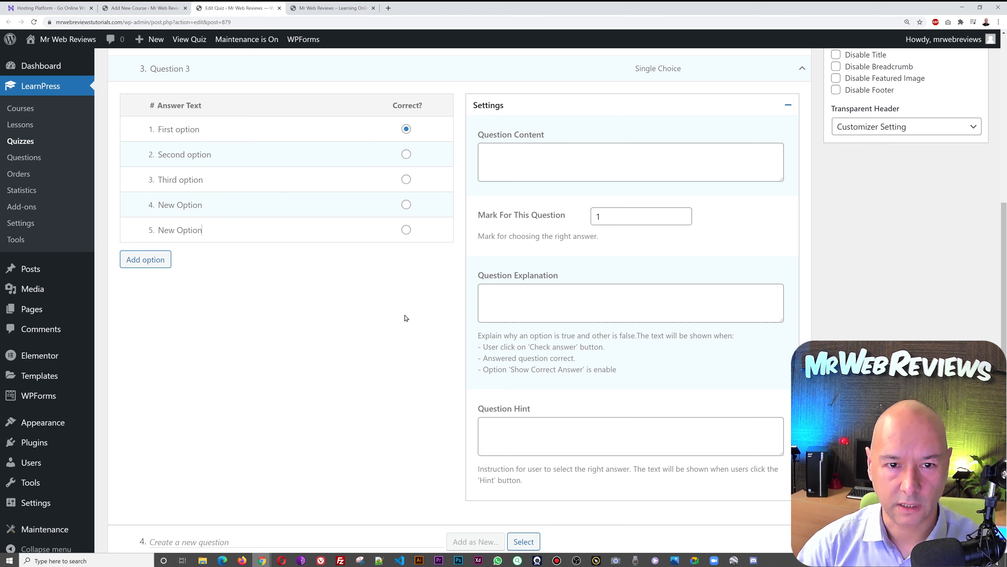
- Paste the hint sentence into Question 3's content, explanation and hint
left_click(540, 148)
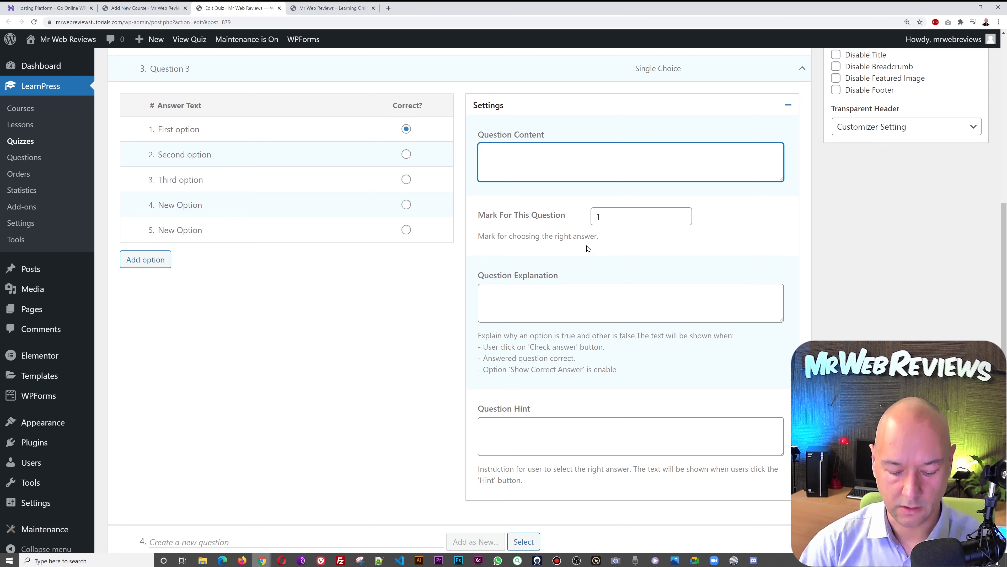
type("Instruction for user to select the right answer. The text will be shown when users click the 'Hint' button.")
left_click(589, 287)
type("Instruction for user to select the right answer. The text will be shown when users click the 'Hint' button.")
left_click(611, 429)
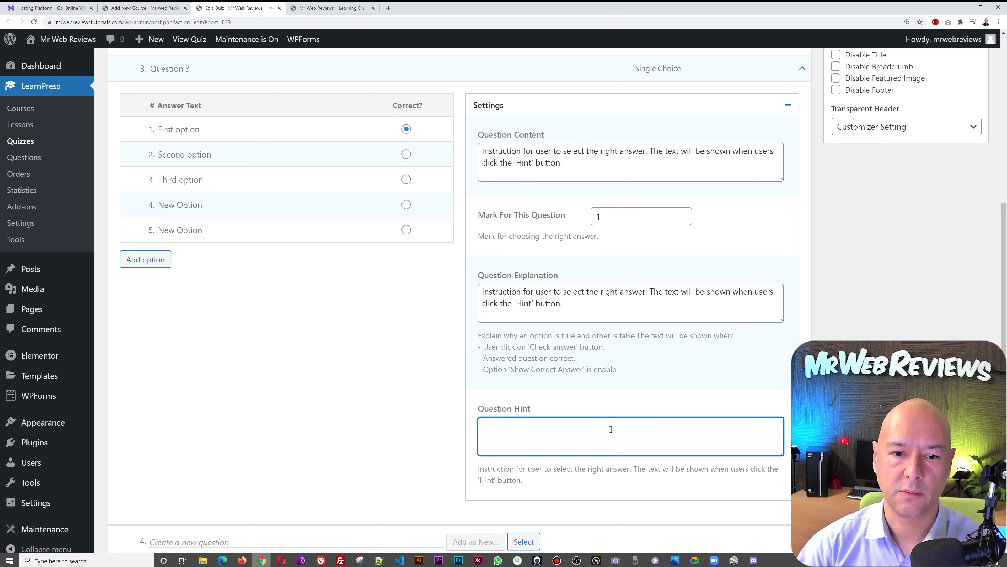
type("Instruction for user to select the right answer. The text will be shown when users click the 'Hint' button.")
scroll(612, 429, "down", 3)
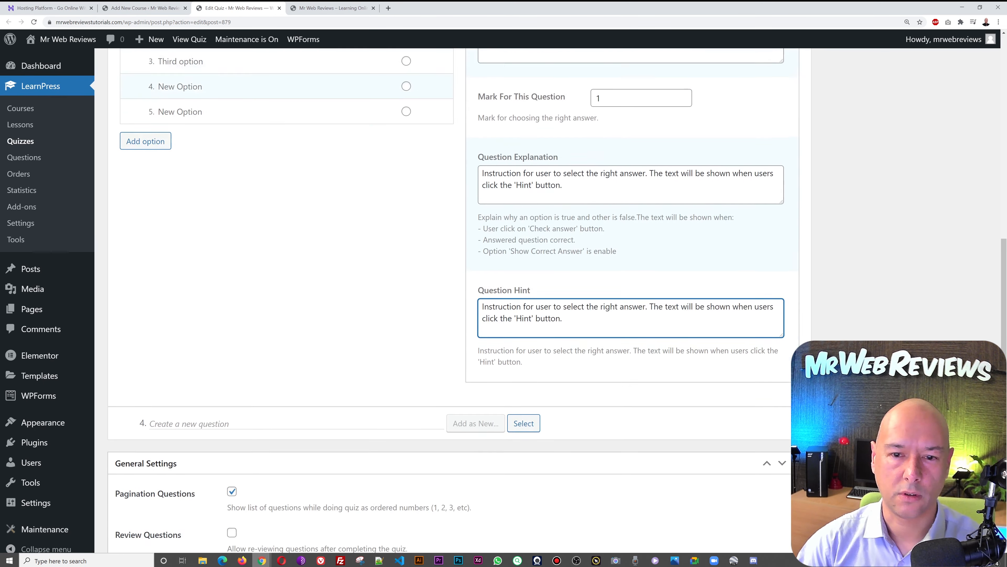
scroll(555, 297, "up", 7)
scroll(556, 297, "down", 7)
scroll(448, 298, "down", 9)
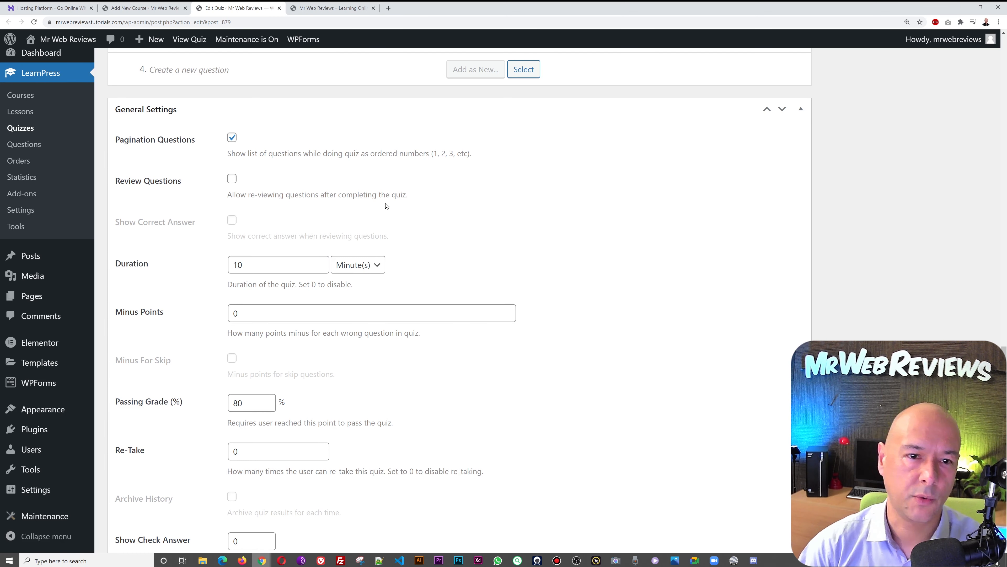
- Change the Test Quizz #1 Duration in General Settings from 10 to 3 minutes
scroll(440, 236, "down", 2)
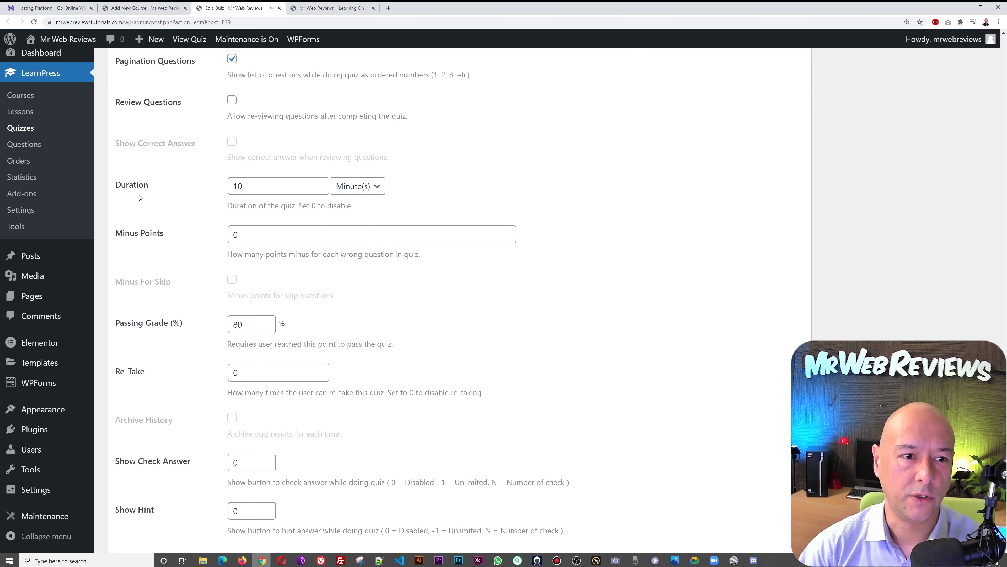
left_click(242, 186)
double_click(261, 189)
scroll(511, 212, "up", 3)
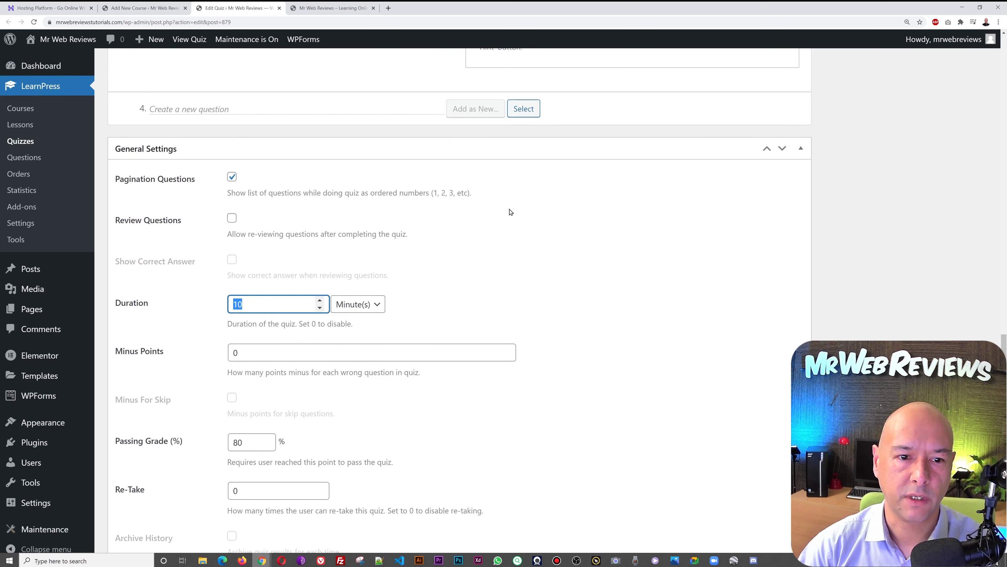
scroll(510, 212, "up", 5)
scroll(510, 212, "down", 6)
key("BackSpace")
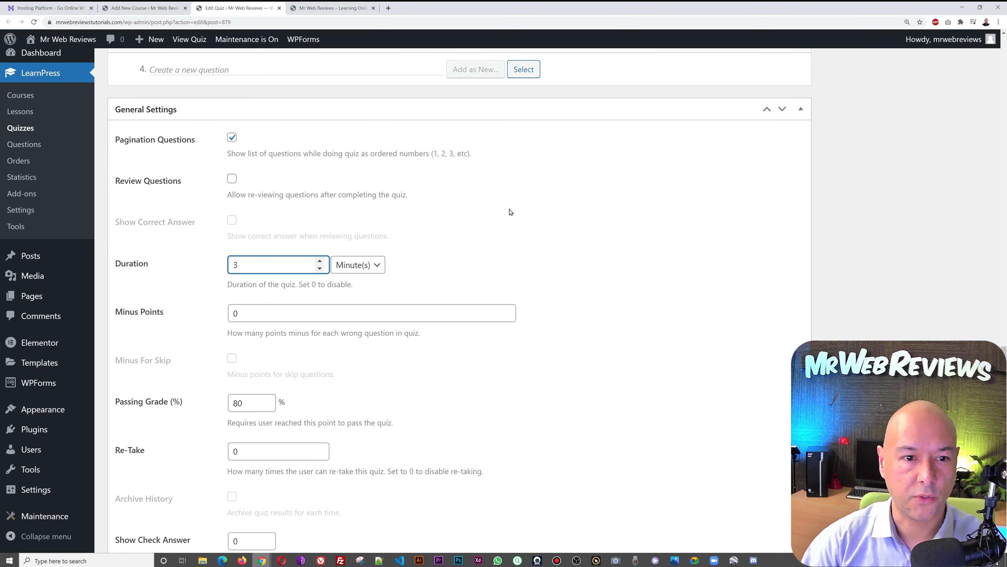
type("3")
left_click(511, 212)
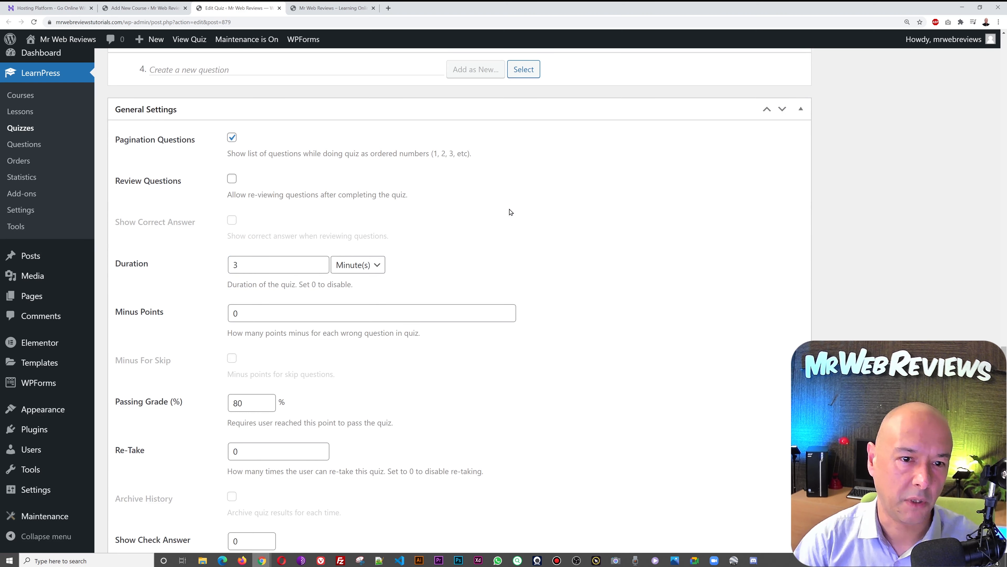
scroll(609, 260, "down", 2)
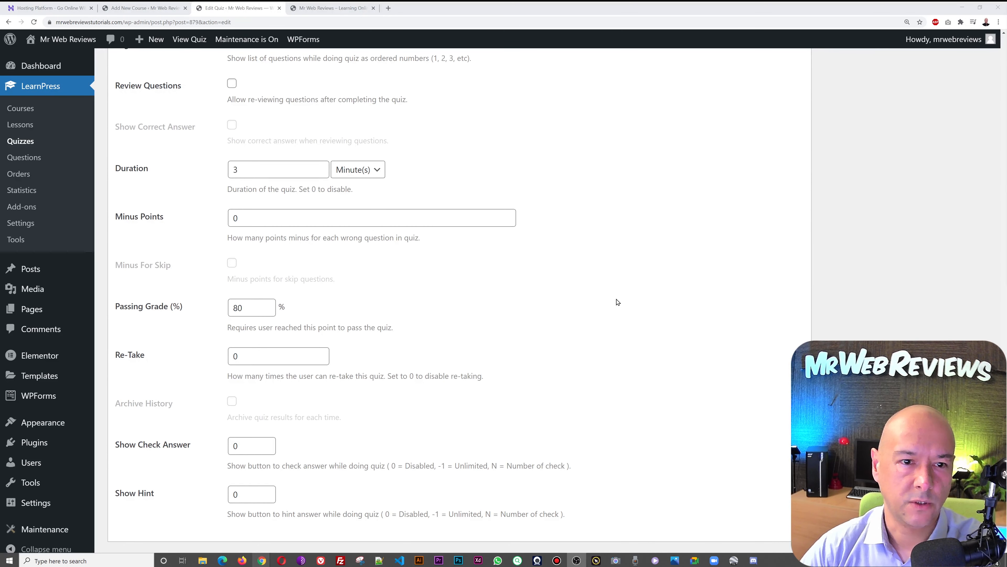
scroll(741, 337, "up", 10)
scroll(741, 337, "up", 6)
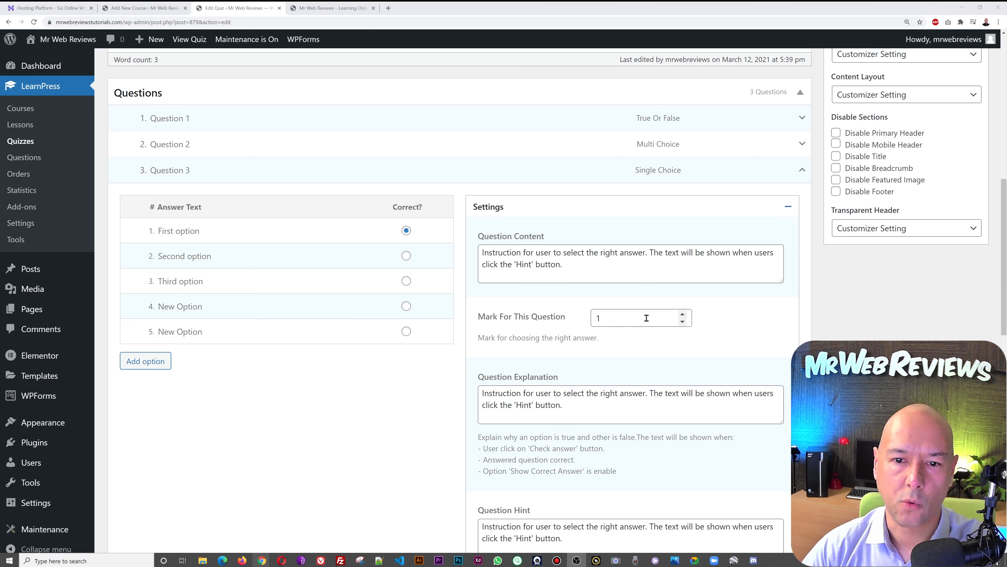
- Set Question 3's Mark For This Question to 5 with the spinner
left_click(683, 314)
left_click(682, 315)
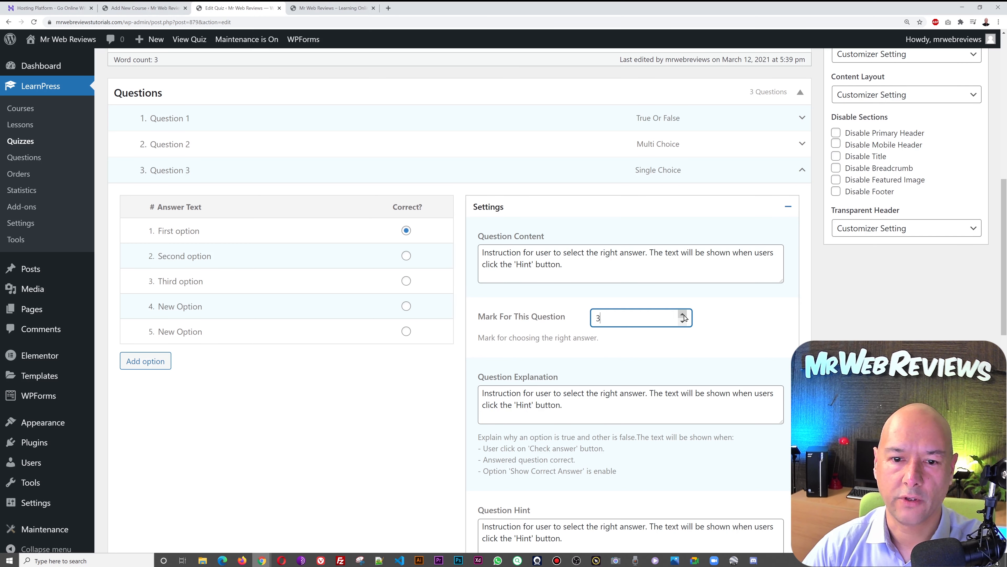
left_click(684, 315)
left_click(684, 315)
left_click(684, 323)
left_click(684, 323)
left_click(684, 323)
left_click(684, 323)
left_click(685, 323)
left_click(685, 323)
left_click(685, 323)
left_click(684, 323)
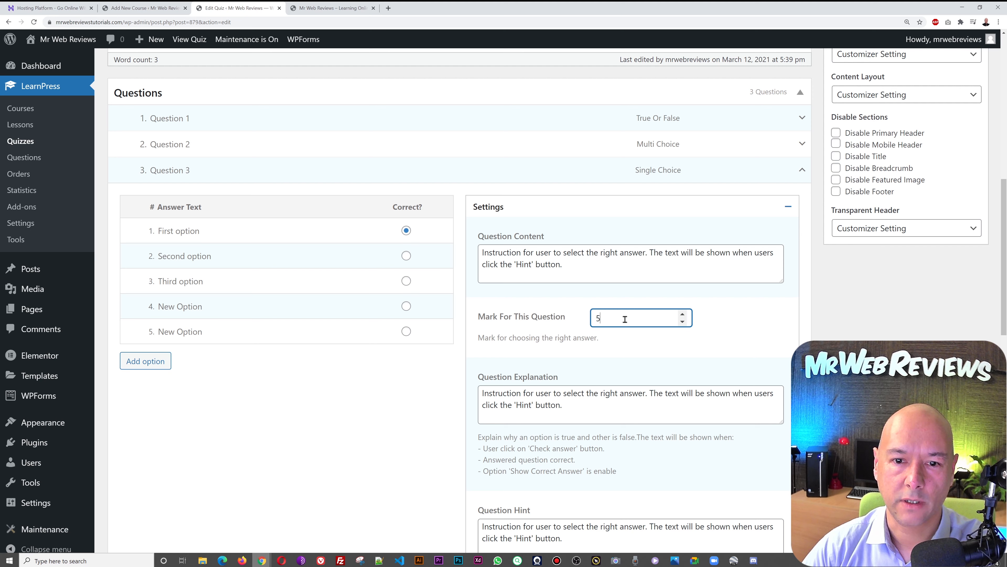
- Raise Question 2's mark to 5, then expand Question 1 and raise its mark
scroll(762, 305, "up", 1)
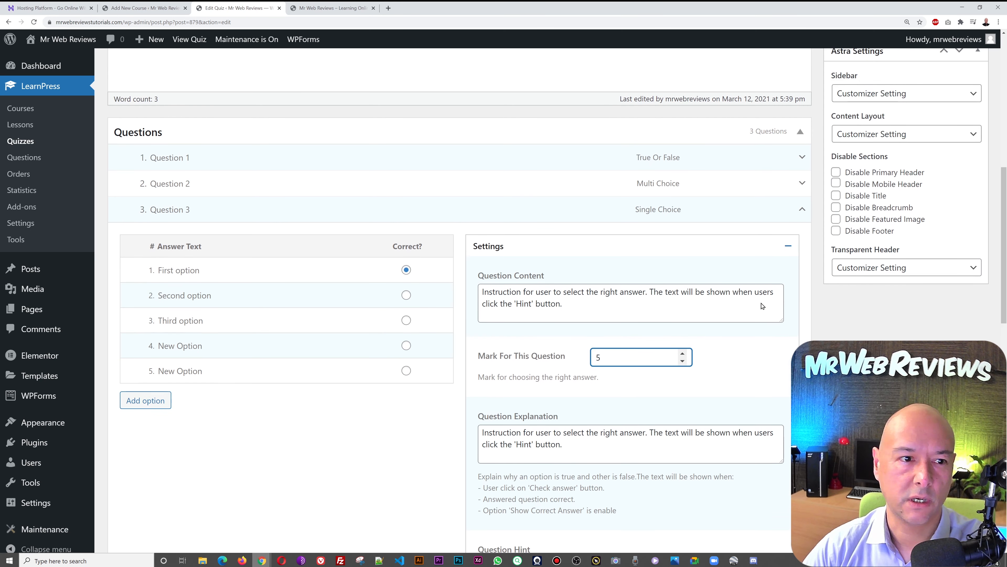
left_click(802, 184)
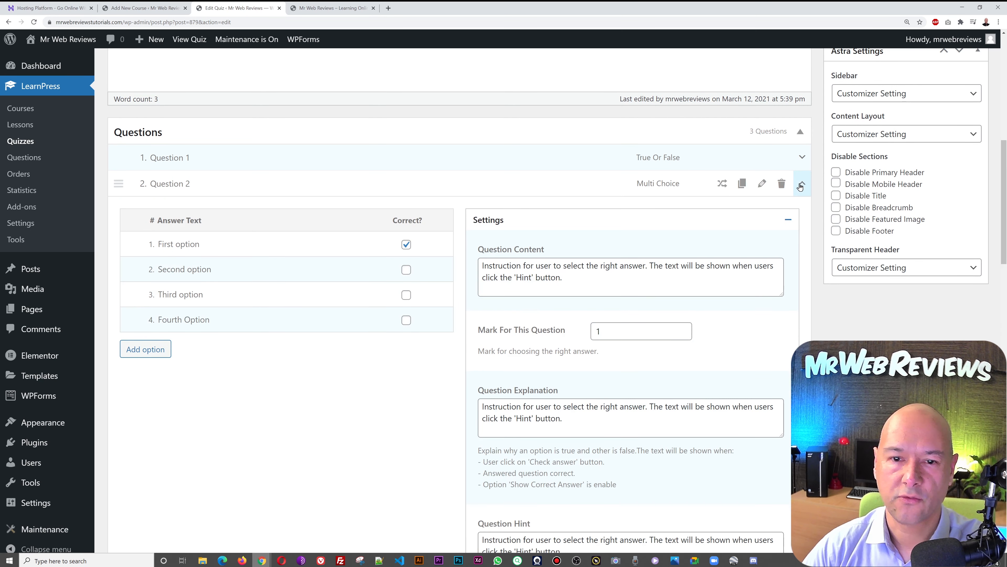
left_click(683, 328)
left_click(683, 328)
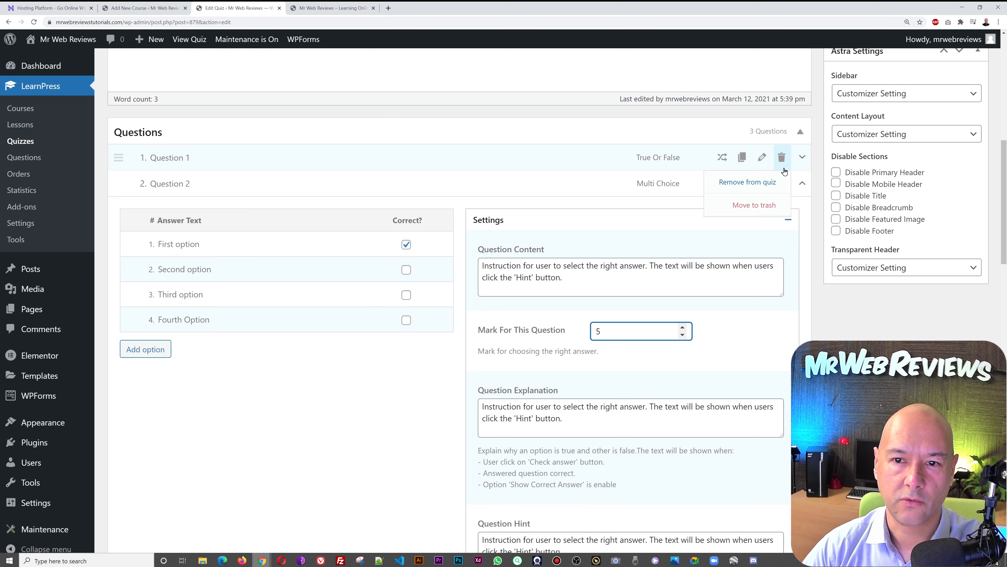
left_click(802, 157)
double_click(686, 303)
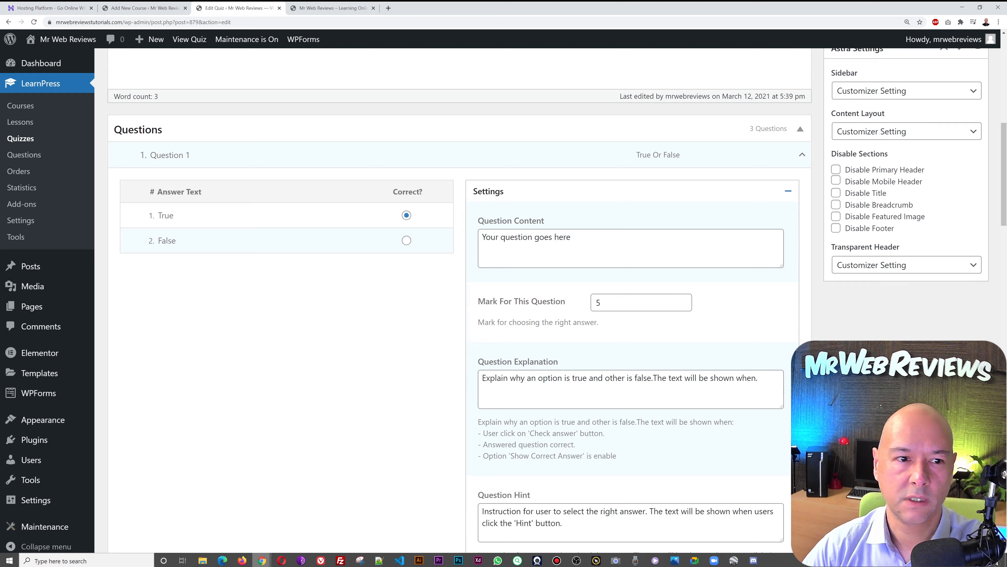
- Change Minus Points under General Settings to 1 point per wrong answer
scroll(456, 302, "down", 15)
scroll(454, 279, "down", 15)
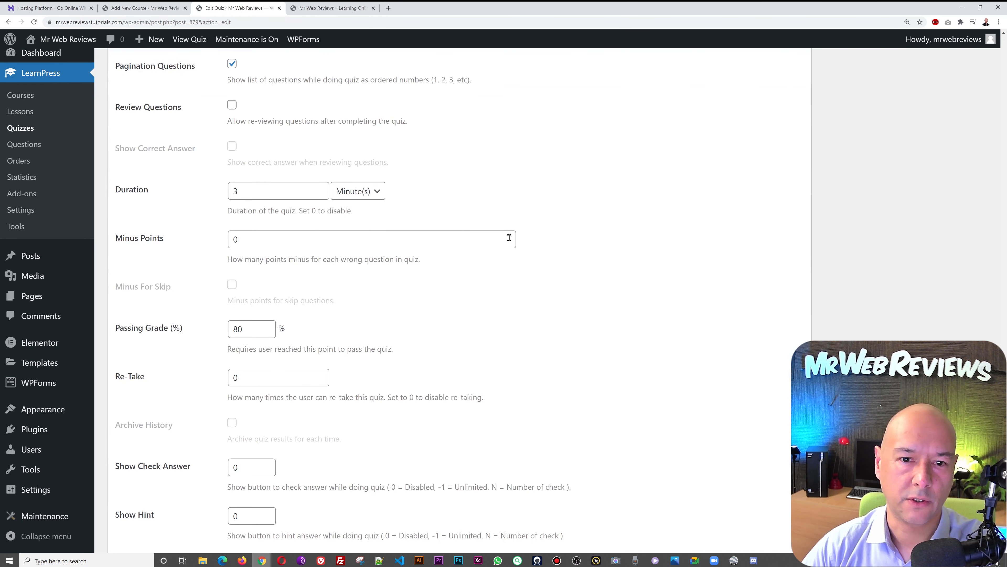
double_click(400, 240)
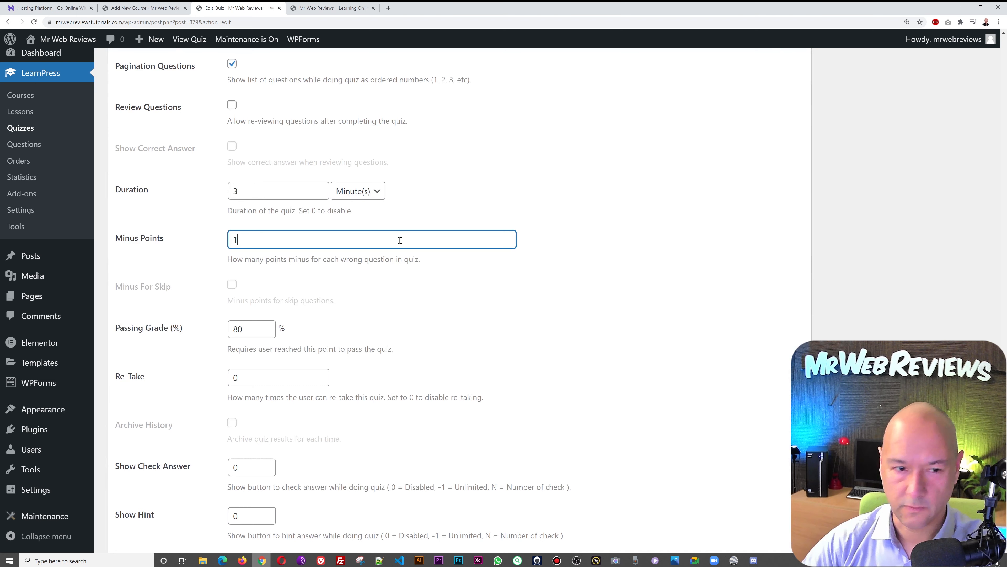
left_click(520, 312)
left_click(372, 242)
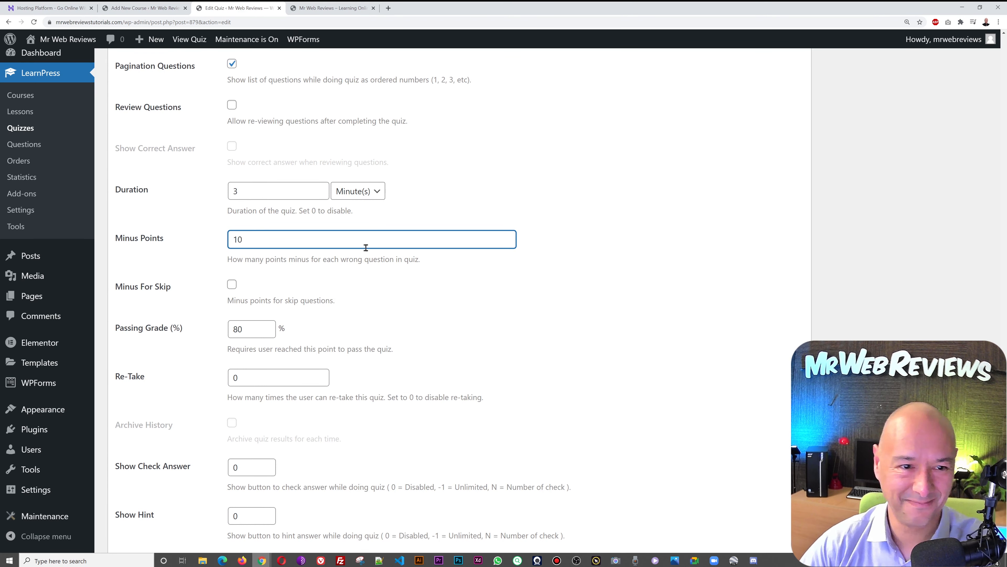
double_click(348, 240)
type("1")
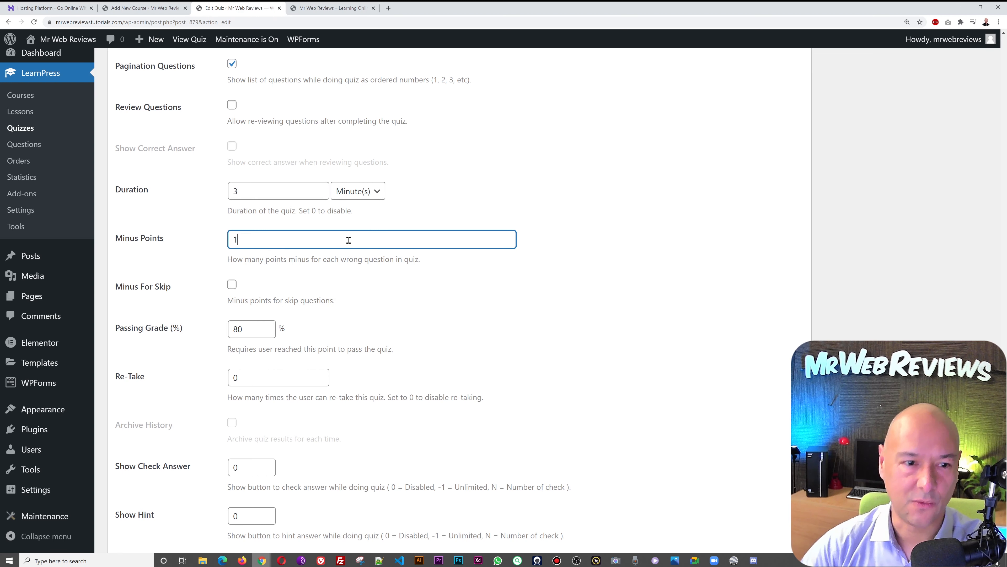
left_click(419, 341)
- Save Test Quizz #1 with Update
scroll(679, 407, "down", 1)
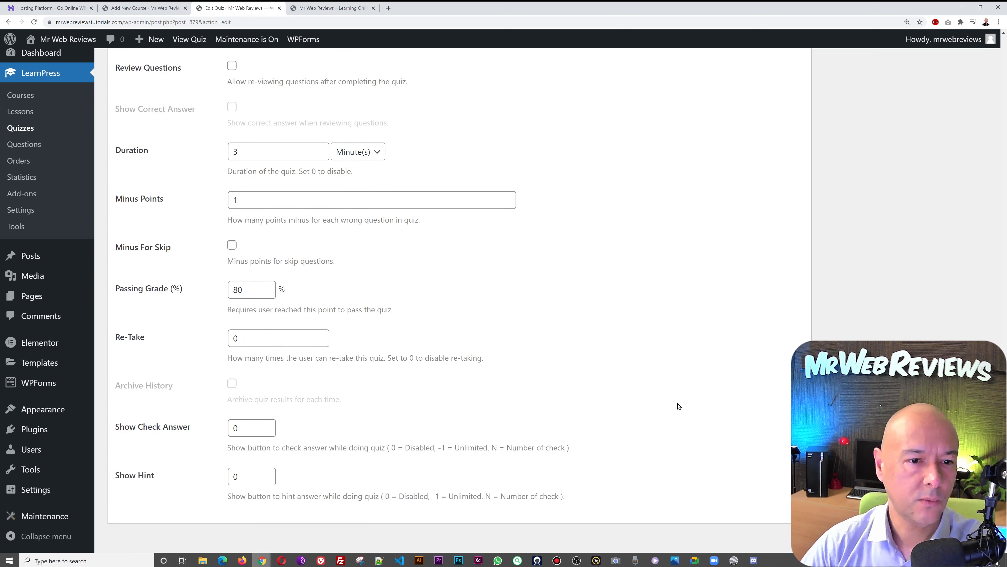
scroll(679, 406, "up", 15)
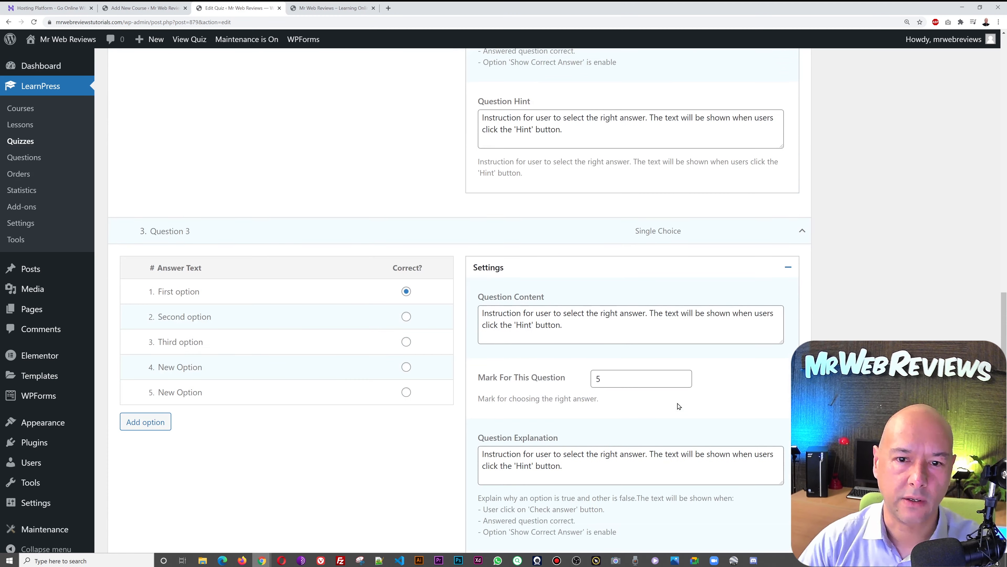
scroll(679, 406, "up", 20)
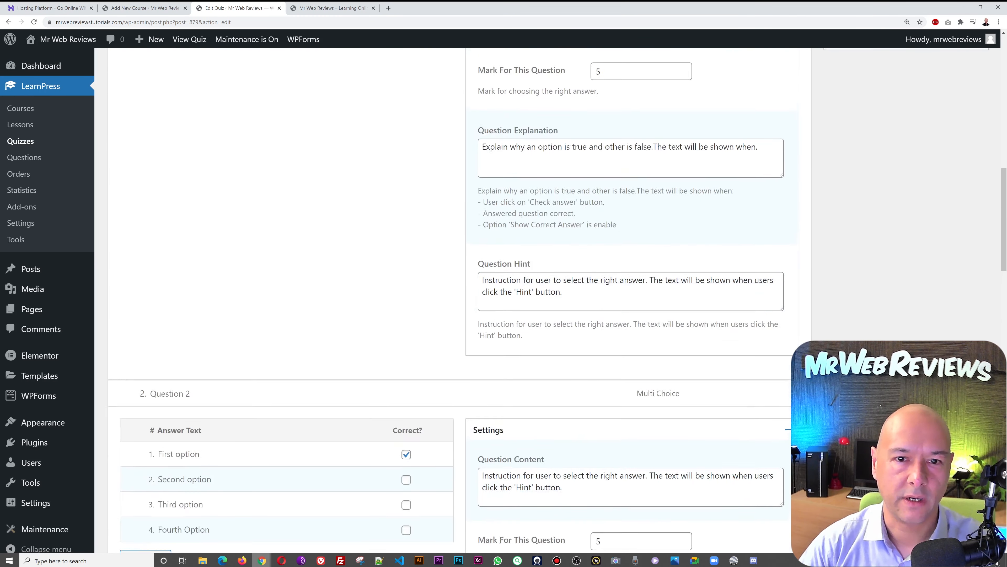
scroll(679, 407, "up", 6)
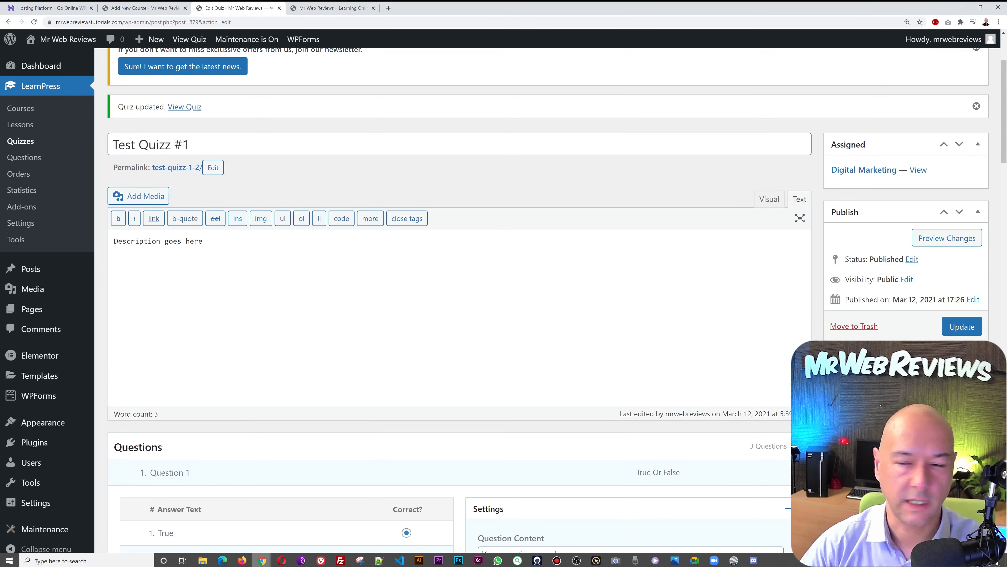
left_click(963, 330)
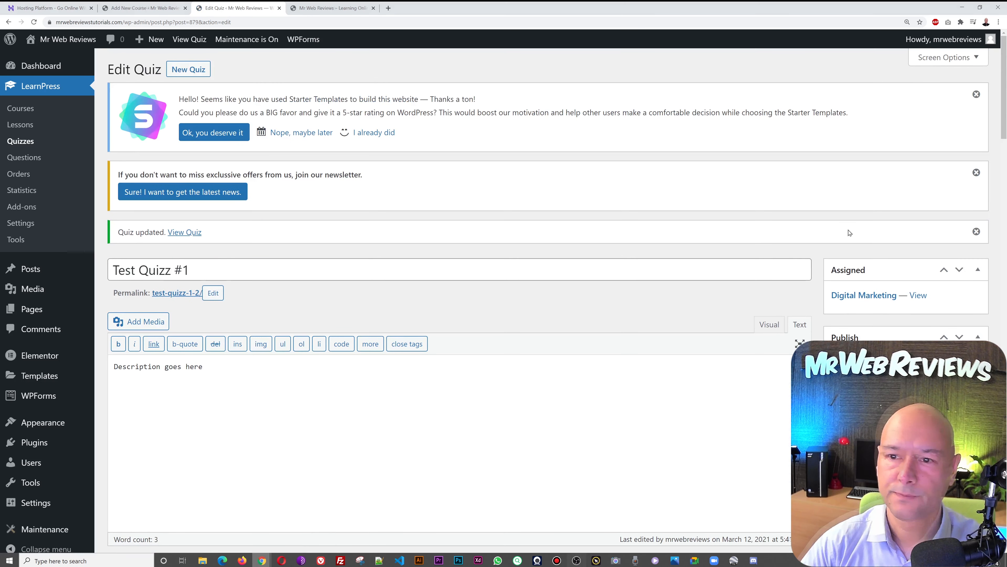
- In the Digital Marketing course's Pricing settings, leave Price blank and update the course
left_click(132, 13)
scroll(659, 329, "down", 10)
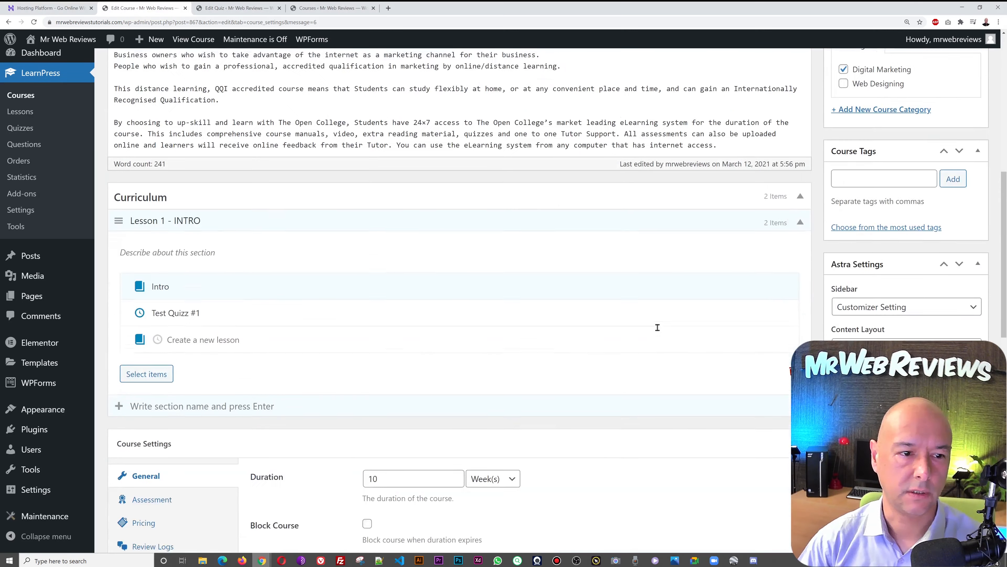
scroll(658, 327, "up", 4)
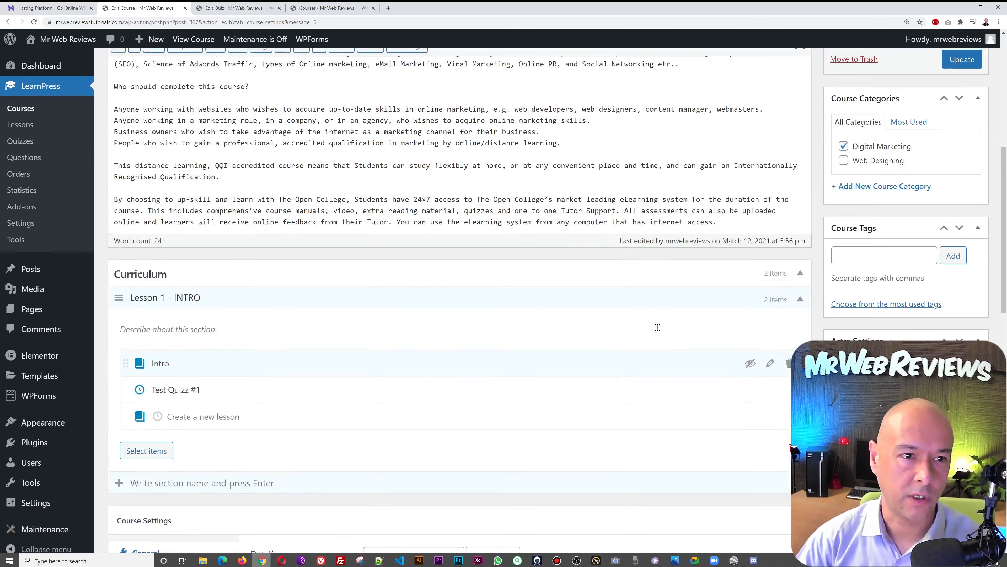
scroll(473, 316, "down", 3)
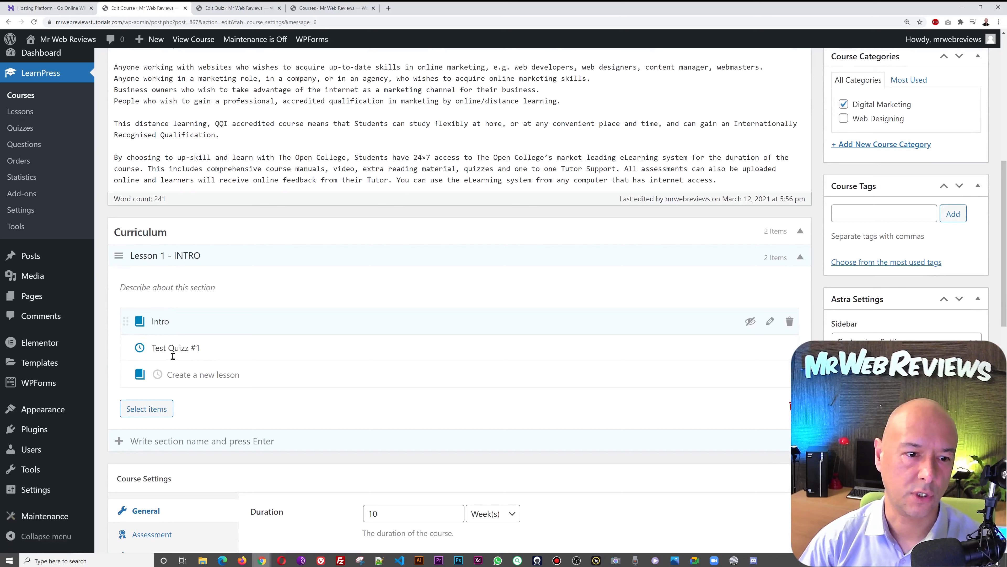
scroll(585, 382, "down", 5)
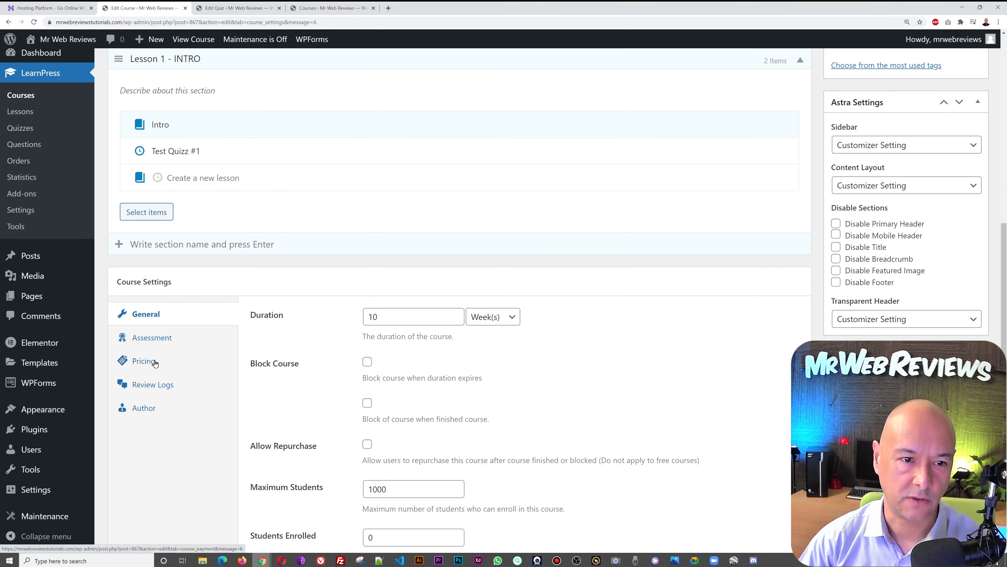
left_click(155, 364)
left_click(387, 316)
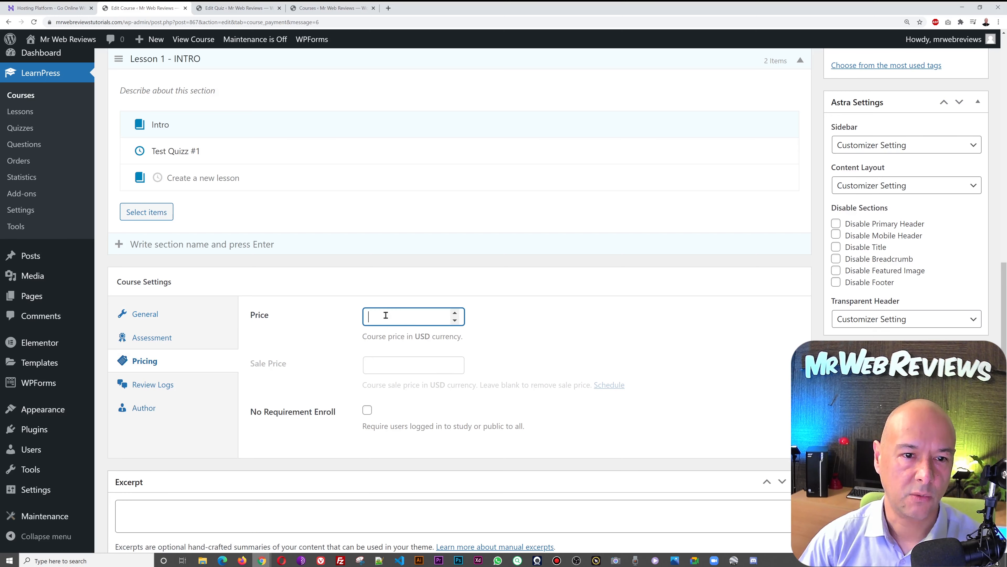
left_click(511, 328)
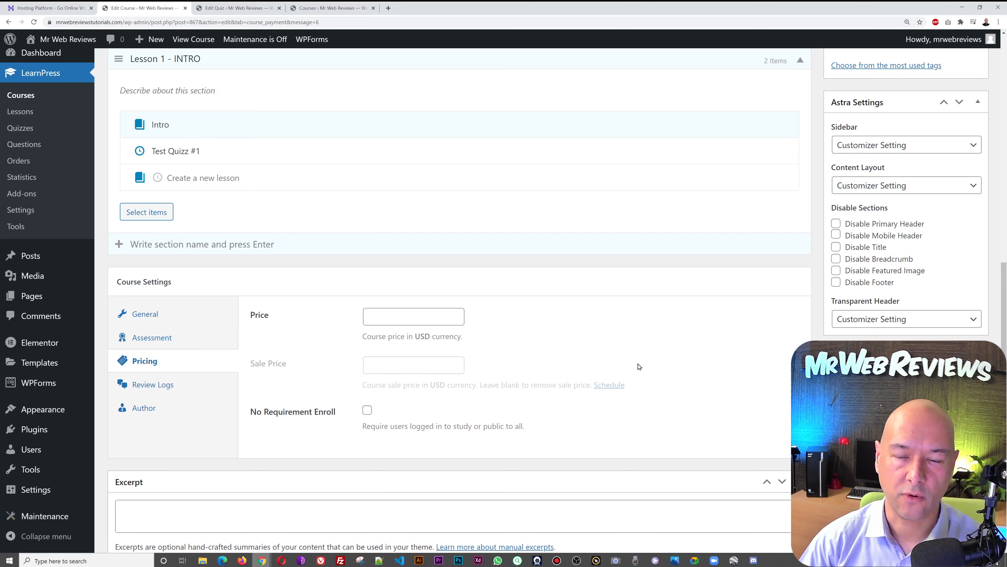
scroll(639, 366, "up", 8)
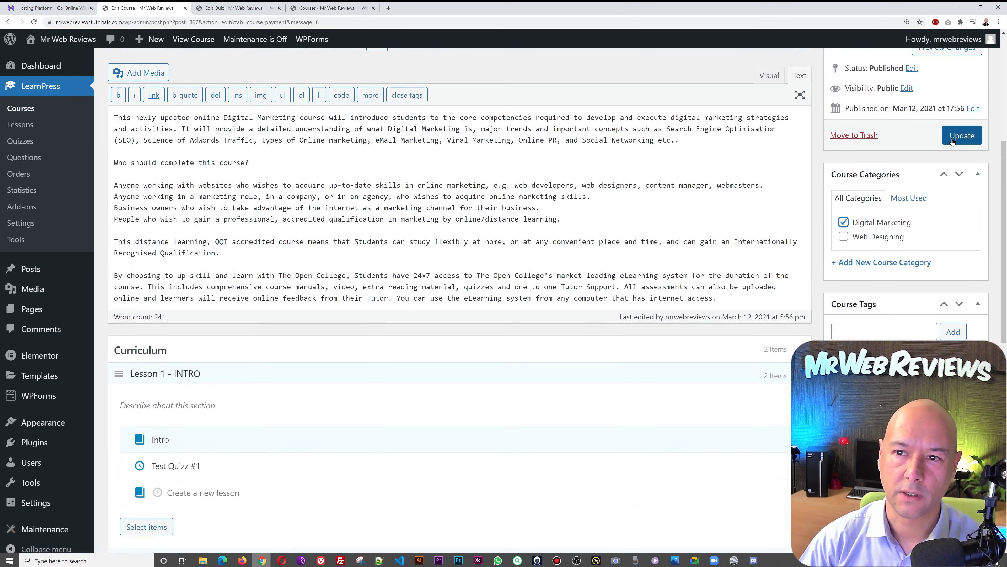
left_click(953, 140)
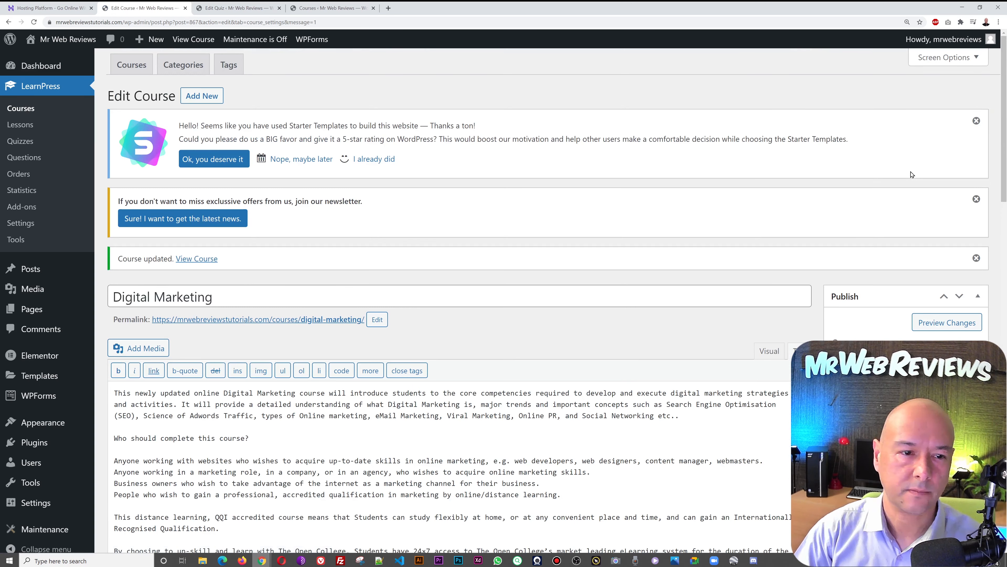
- Copy the Digital Marketing course's permalink address
scroll(516, 226, "down", 1)
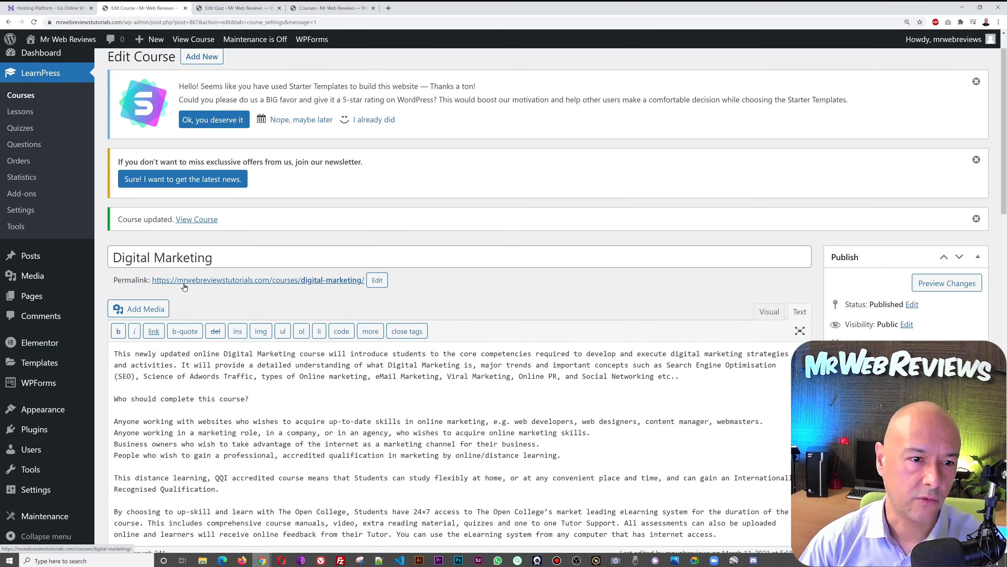
right_click(281, 279)
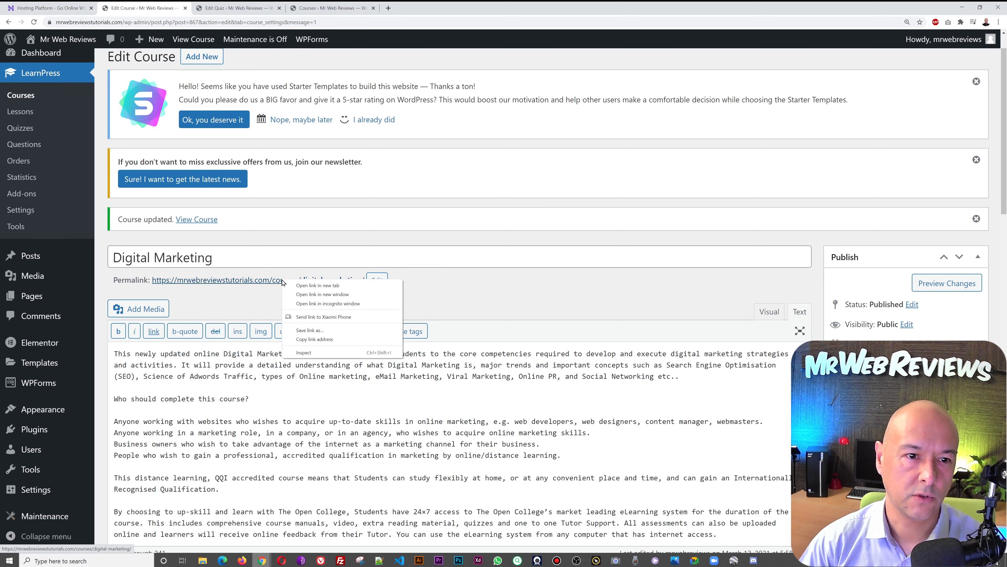
left_click(314, 338)
- Turn maintenance mode Off and save the change
mouse_move(262, 560)
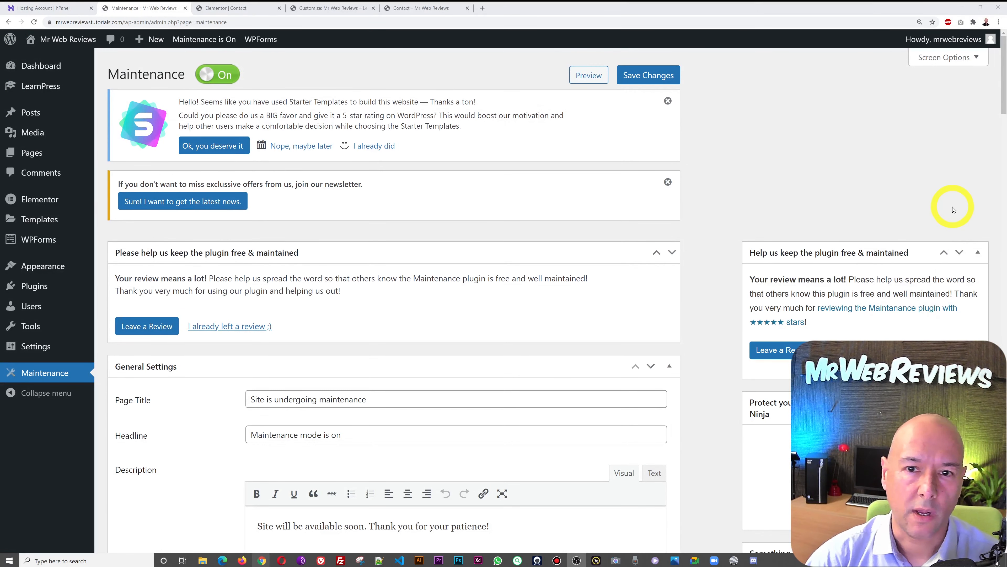
left_click(218, 81)
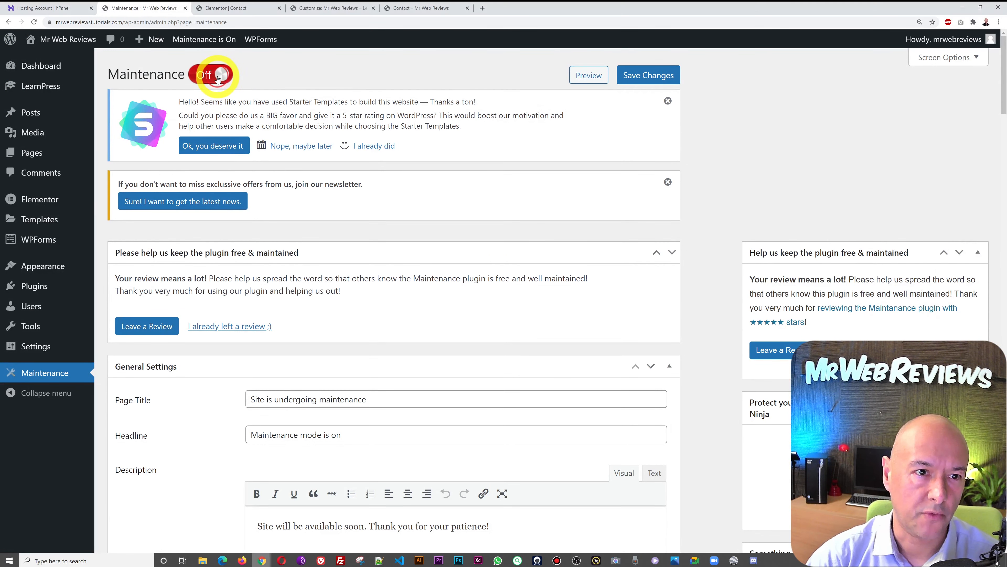
left_click(648, 81)
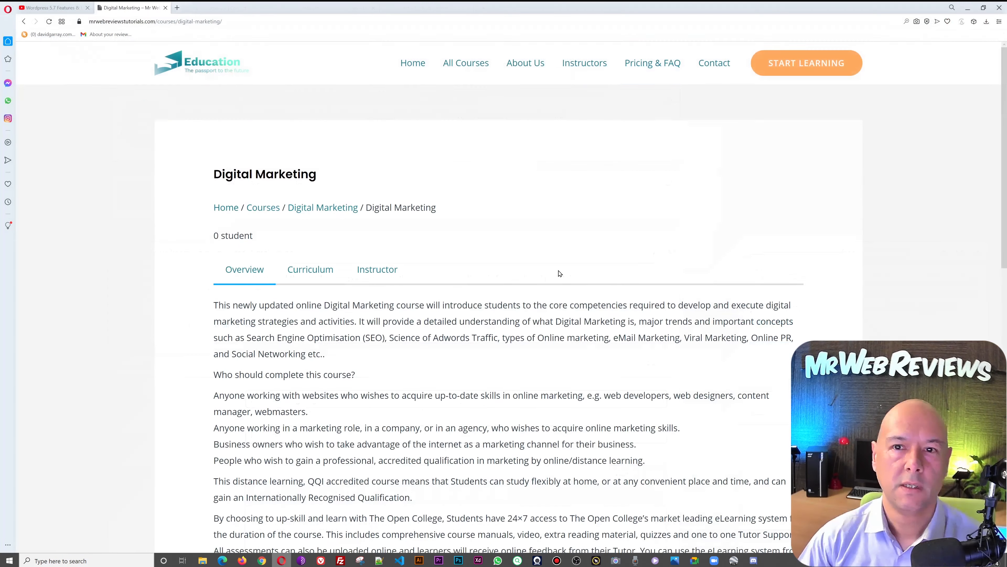
scroll(560, 274, "down", 3)
scroll(559, 273, "down", 1)
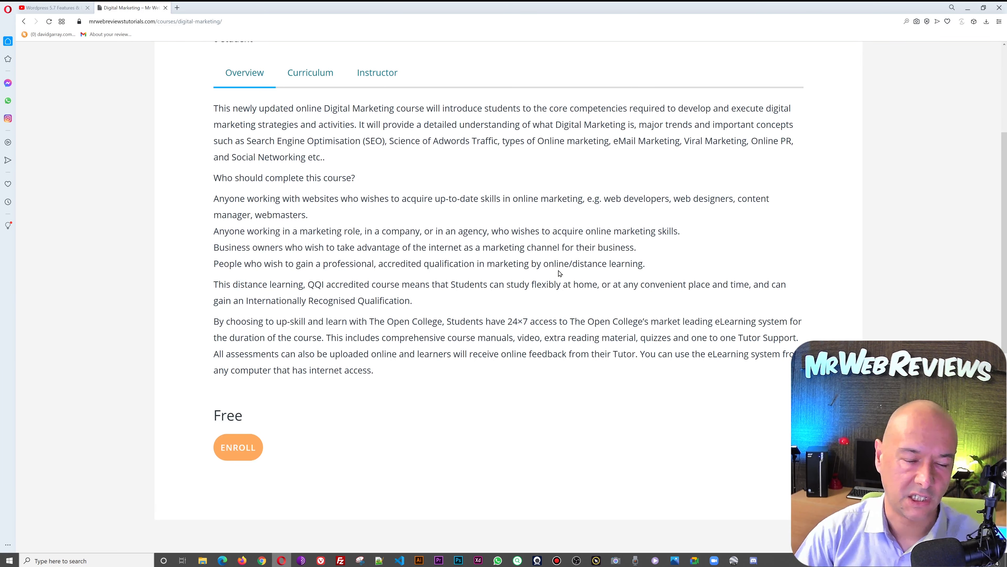
- Browse Digital Marketing's Curriculum and Instructor tabs, then start enrolling in the free course
scroll(559, 273, "up", 5)
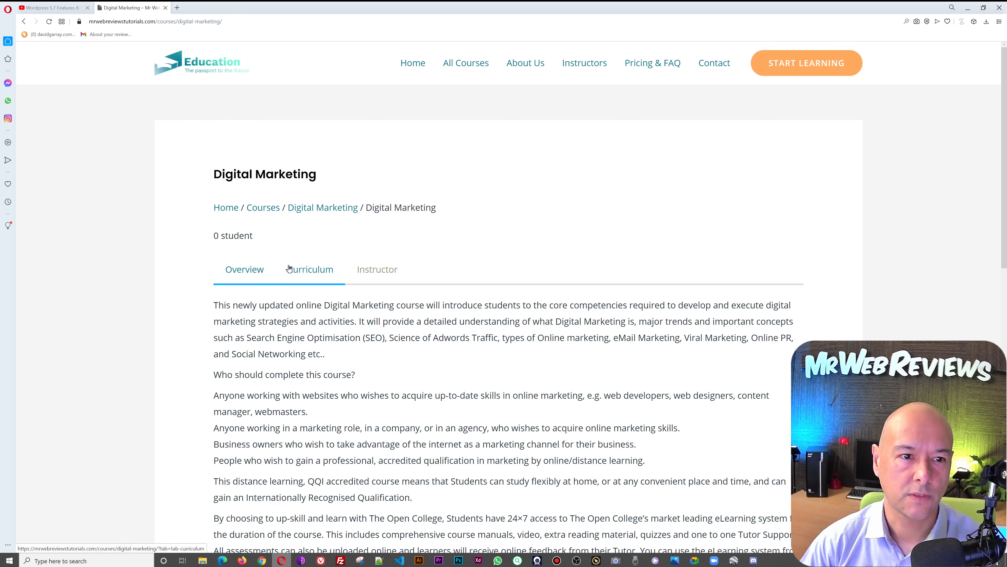
scroll(614, 232, "down", 4)
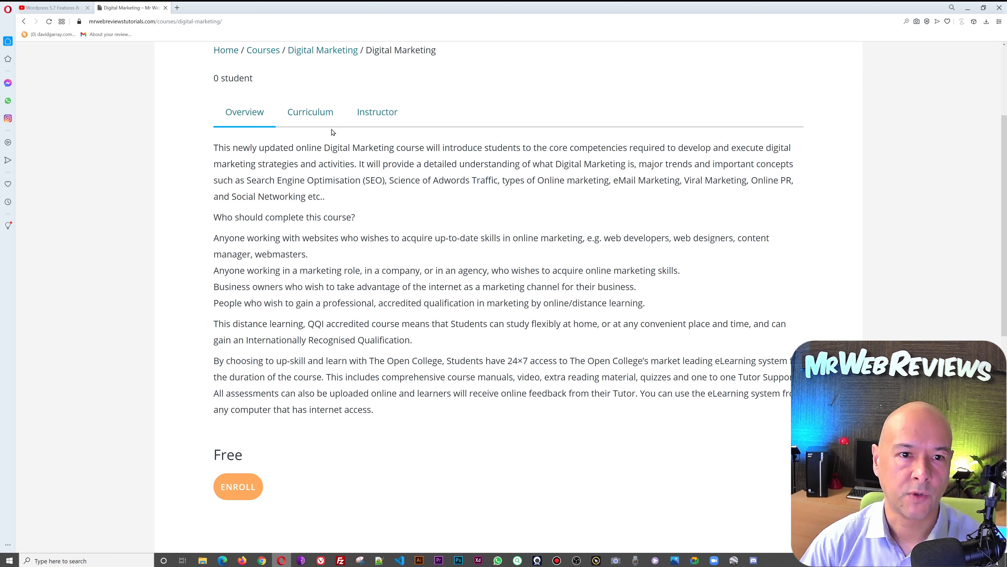
left_click(322, 116)
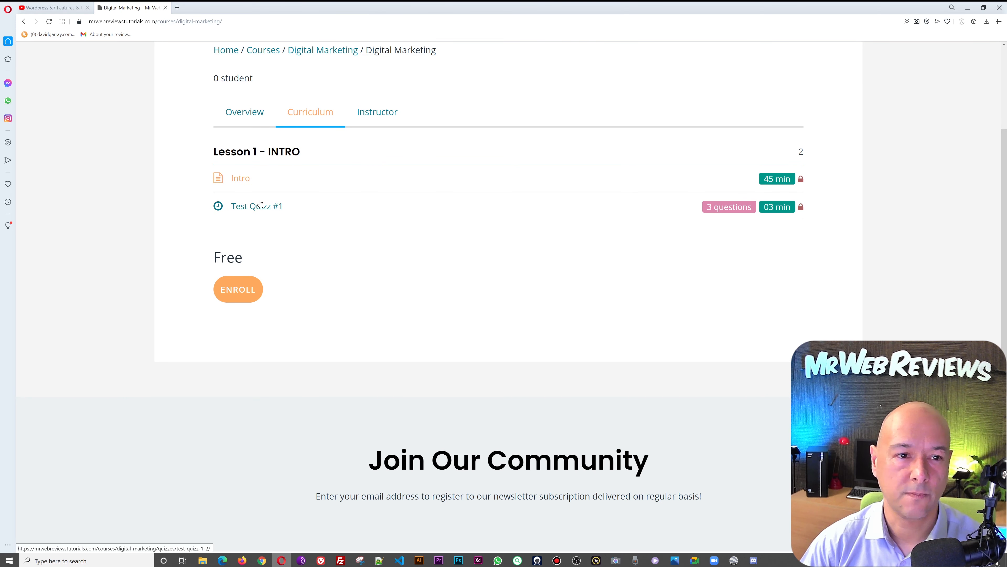
left_click(385, 114)
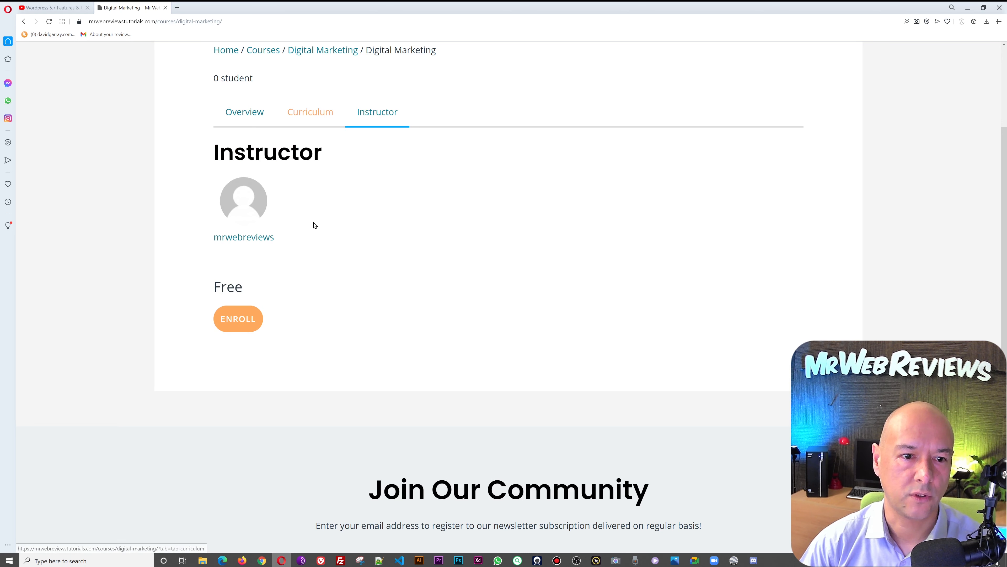
left_click(321, 114)
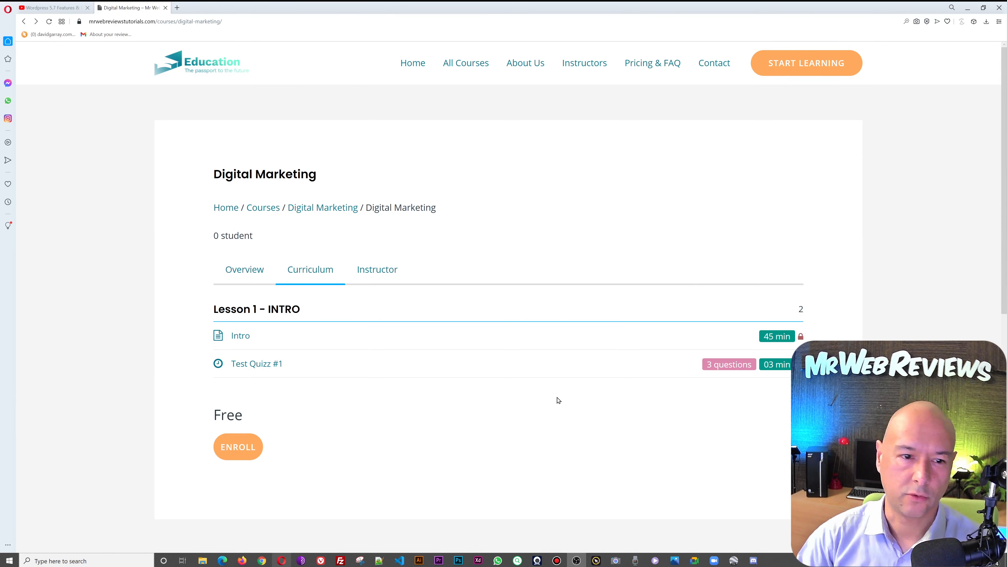
left_click(249, 450)
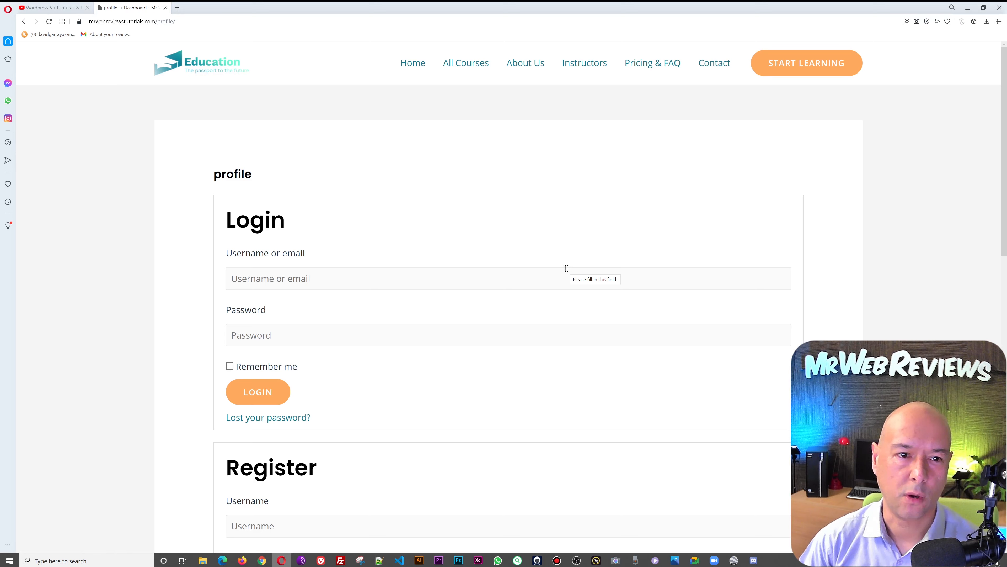
- Register a student account by entering a username, the student's e-mail and a password
scroll(565, 268, "down", 5)
left_click(563, 289)
type("mrwe")
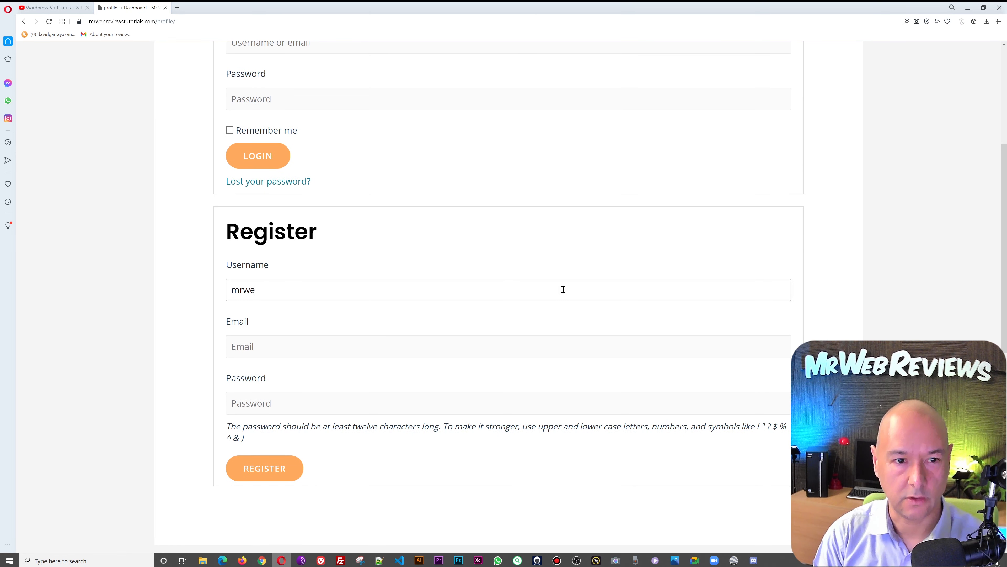
type("brevi")
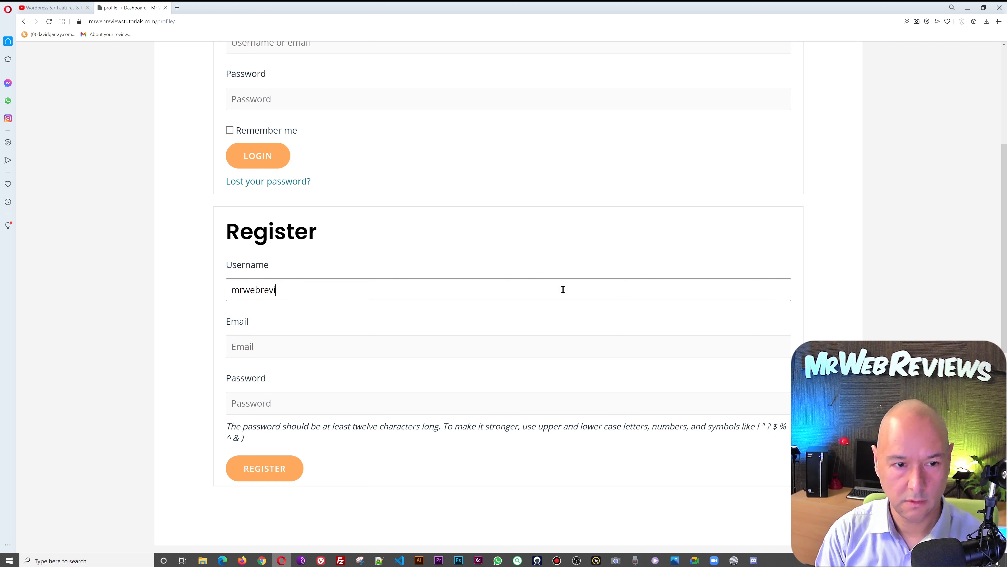
type("ewsstudent")
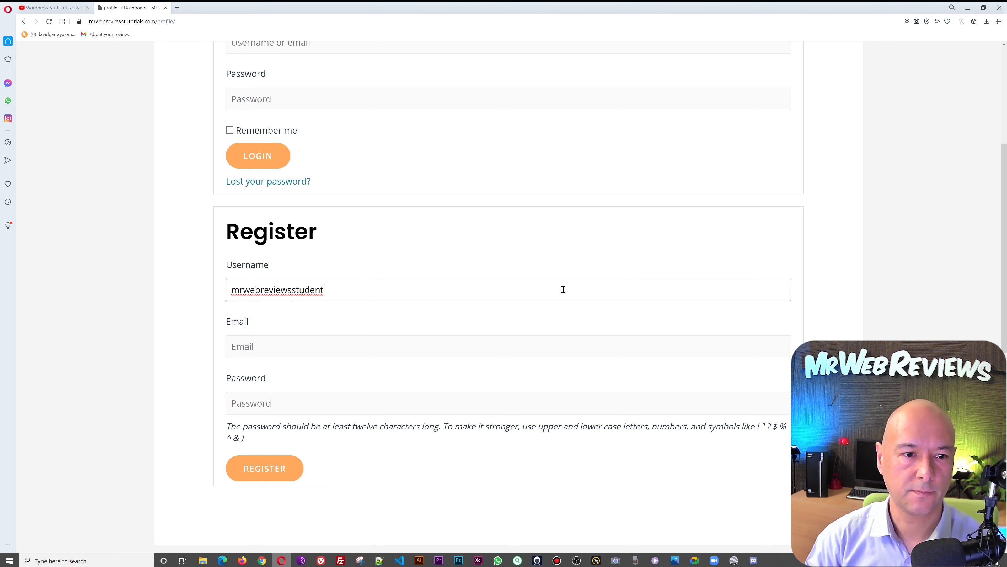
key("Tab")
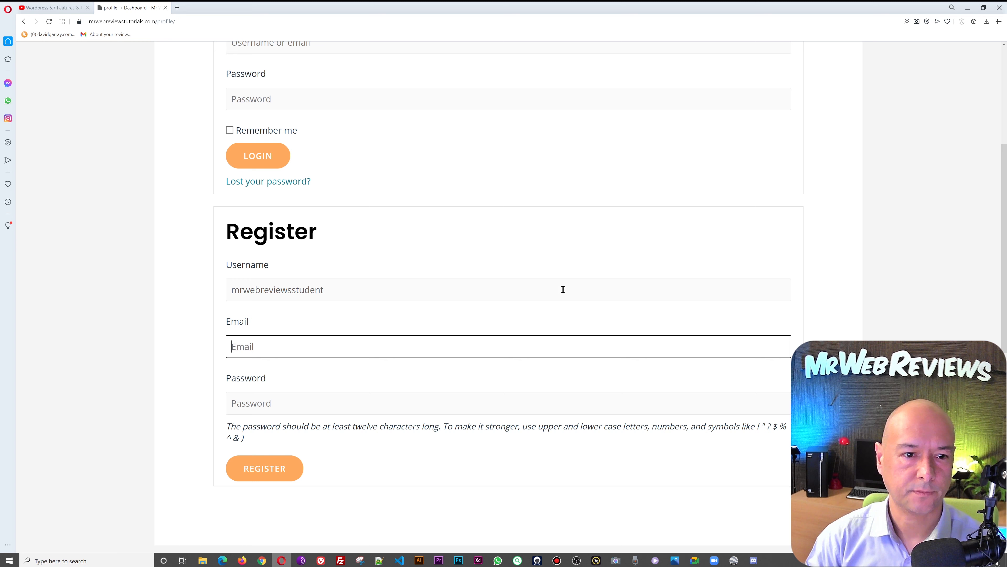
type("d")
key("BackSpace")
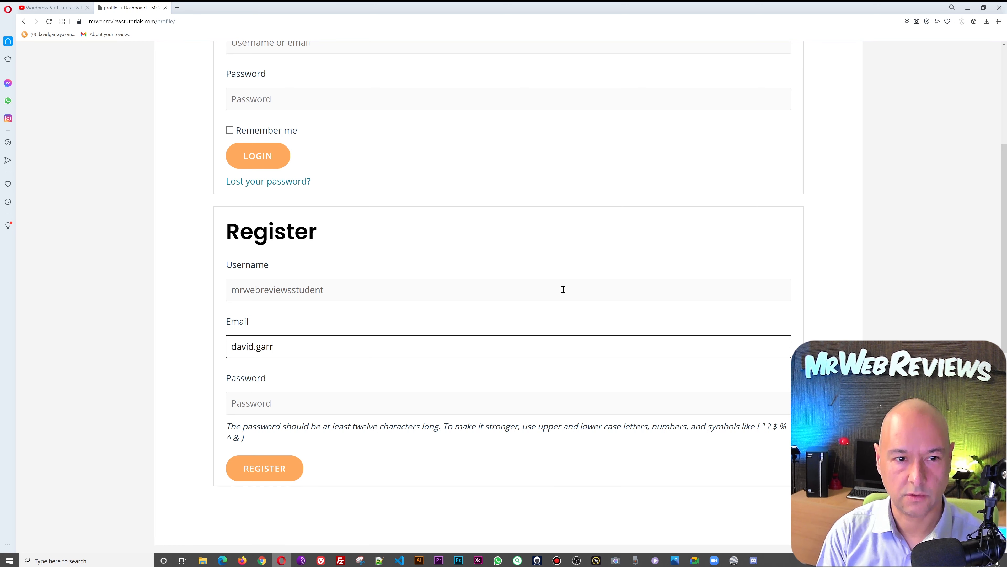
key("Tab")
type("•••")
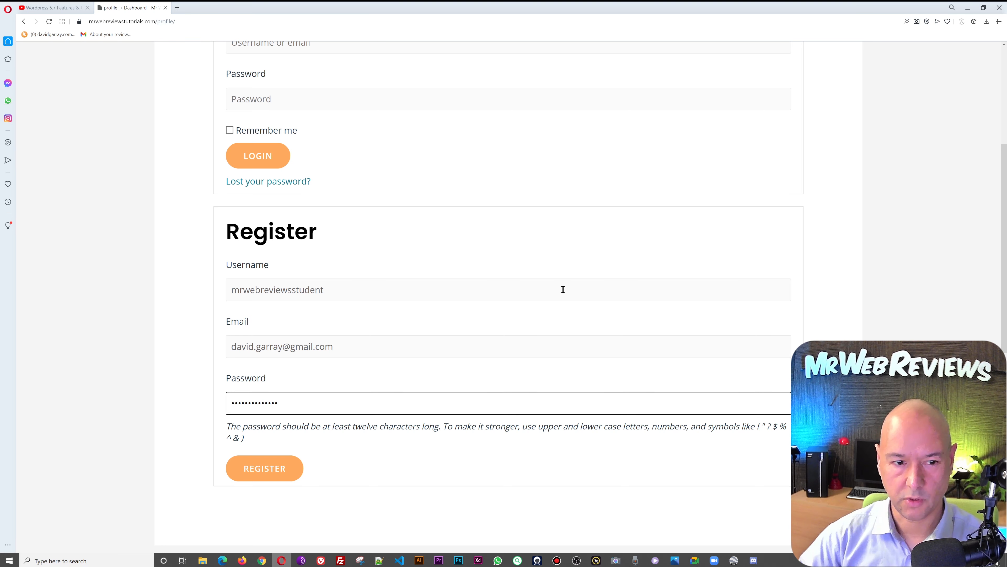
left_click(262, 474)
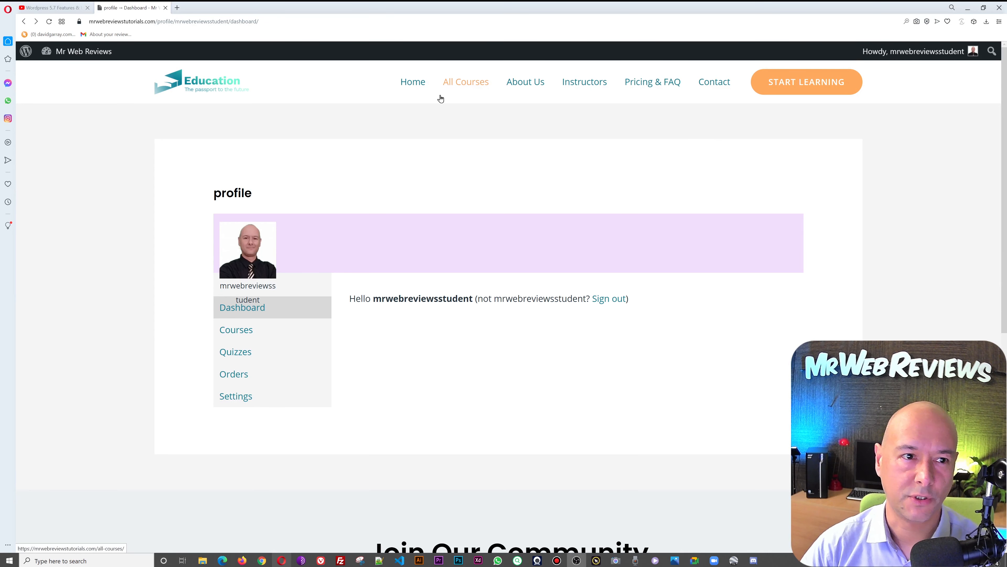
- Load the copied Digital Marketing course URL and open its Intro lesson
left_click(290, 21)
type("https://mrwebreviewstutorials.com/courses/digital-marketing/")
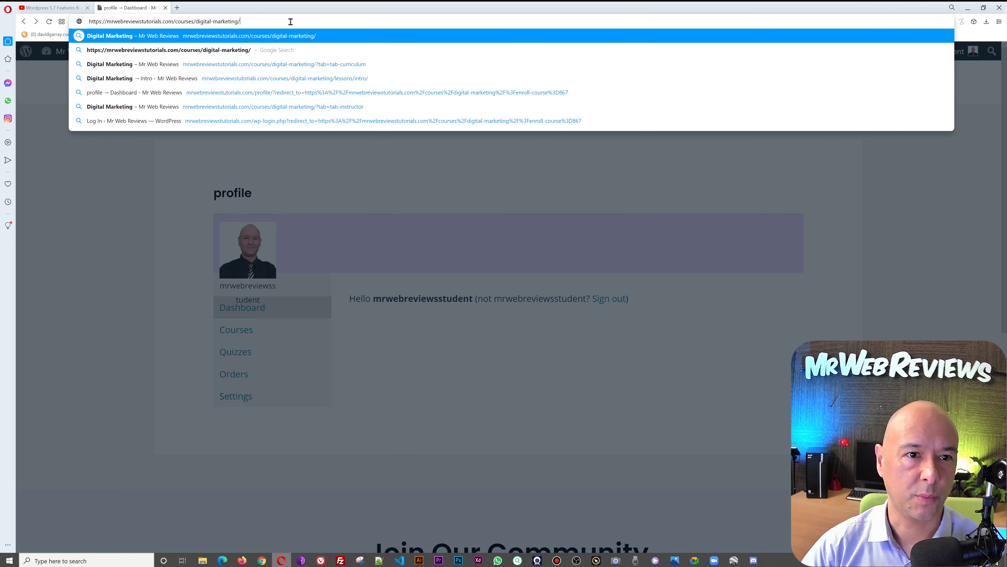
key("Return")
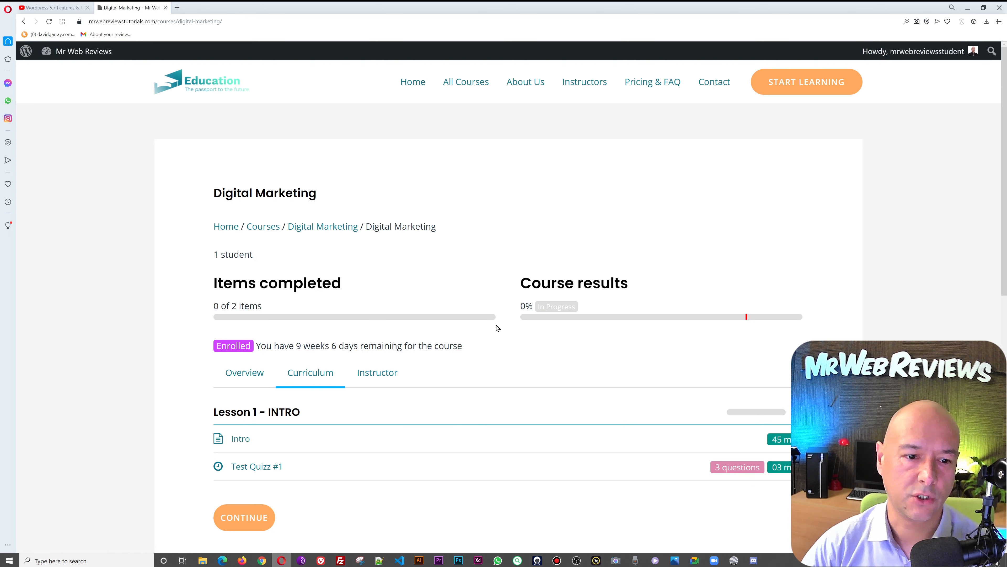
scroll(497, 327, "down", 1)
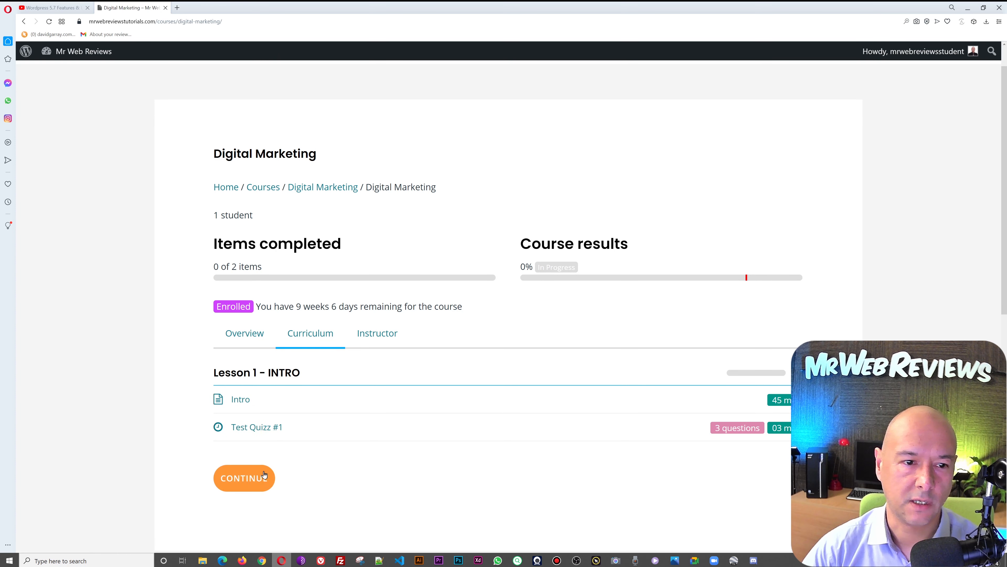
left_click(246, 401)
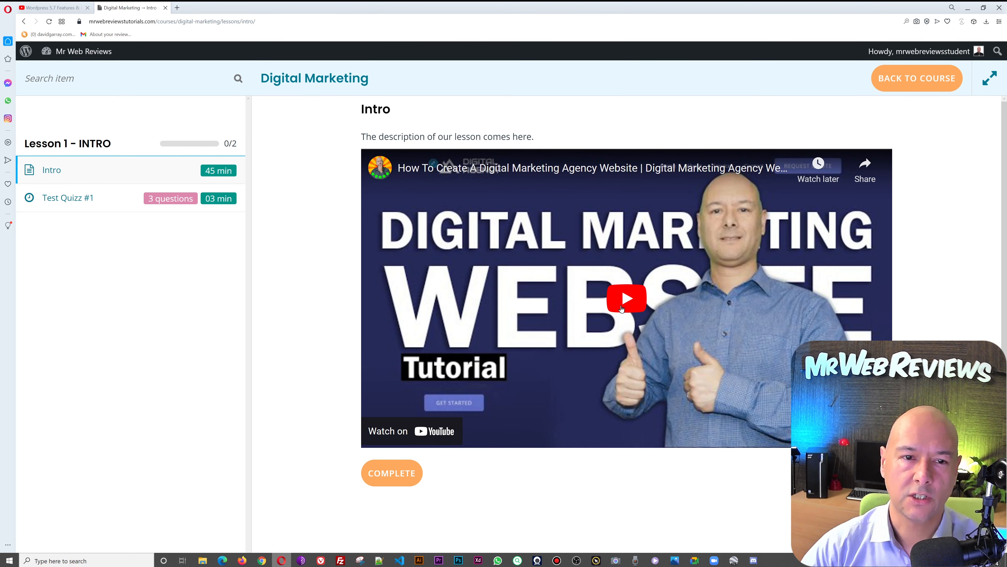
- Play and pause the lesson video, then mark Intro complete and confirm
left_click(624, 304)
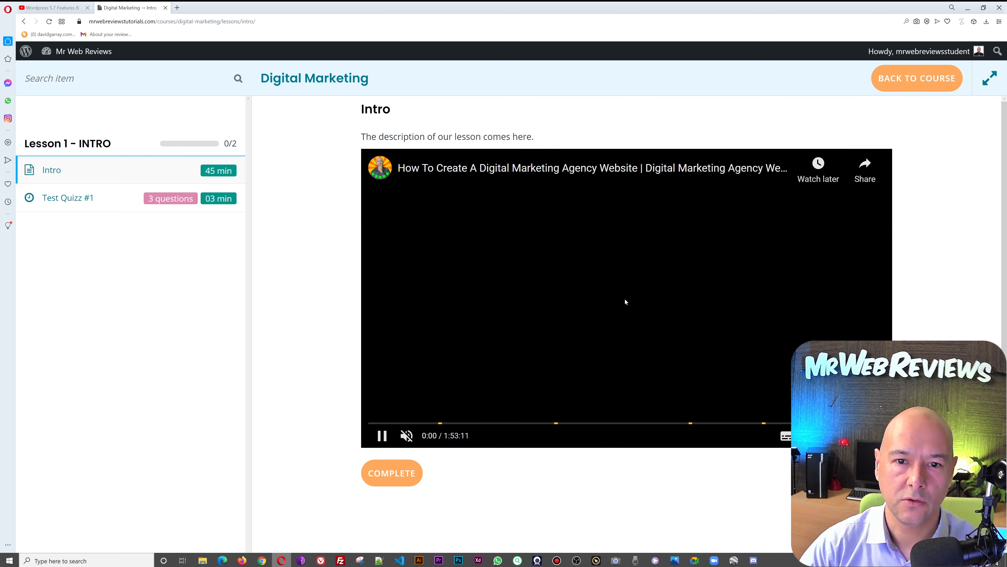
left_click(392, 437)
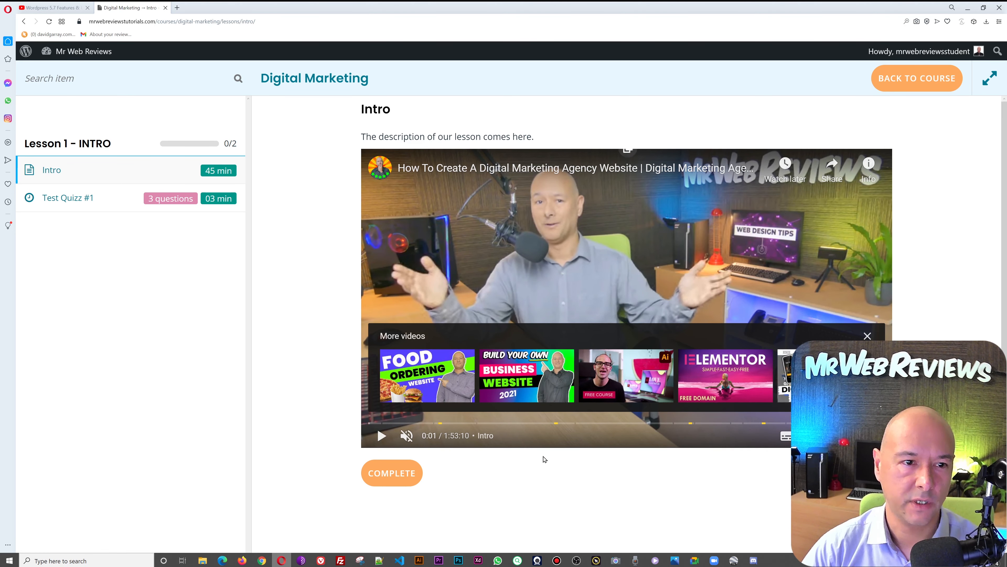
left_click(402, 479)
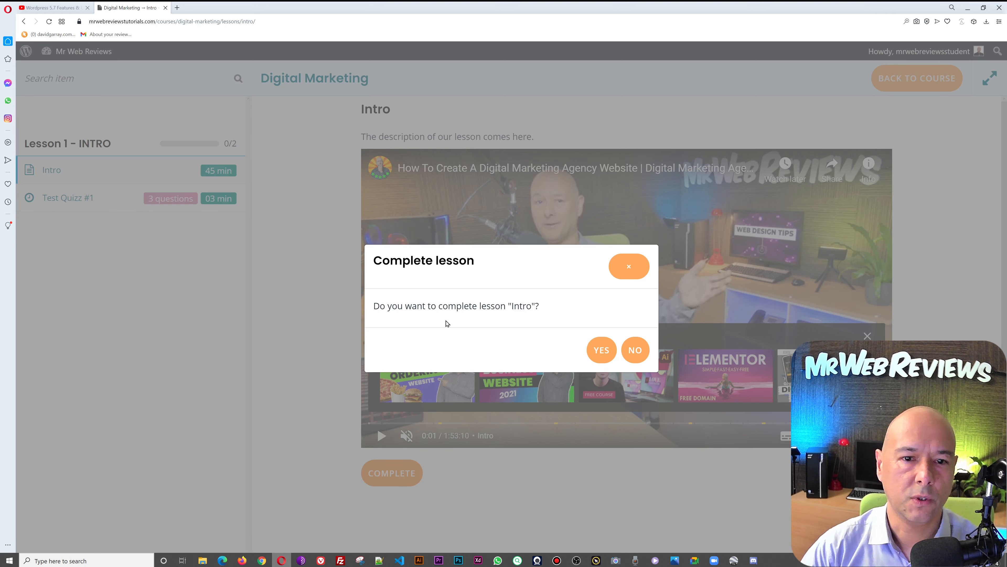
left_click(602, 351)
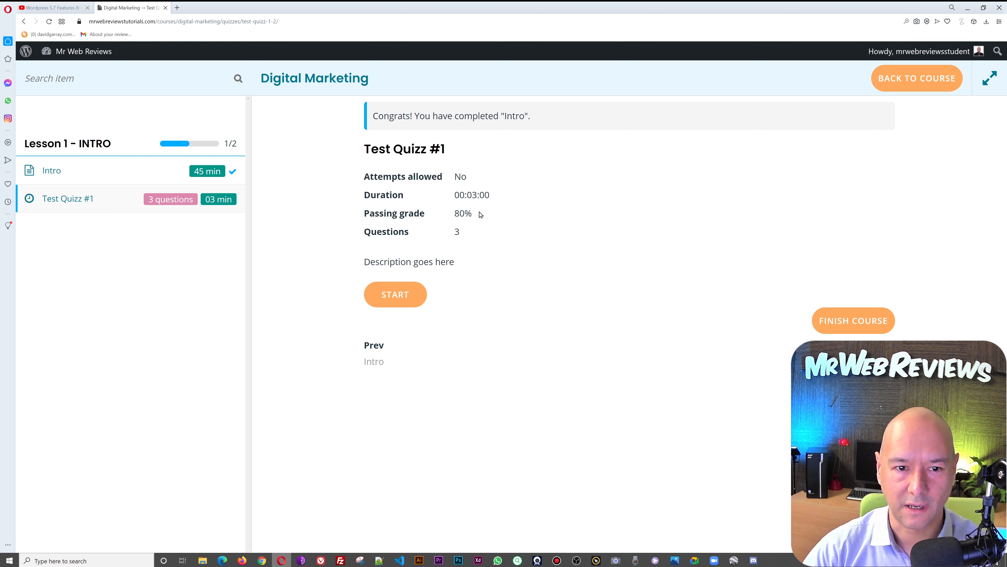
- Start Test Quizz #1 and answer True, then 'No yet, but I'll do it now'
left_click(400, 296)
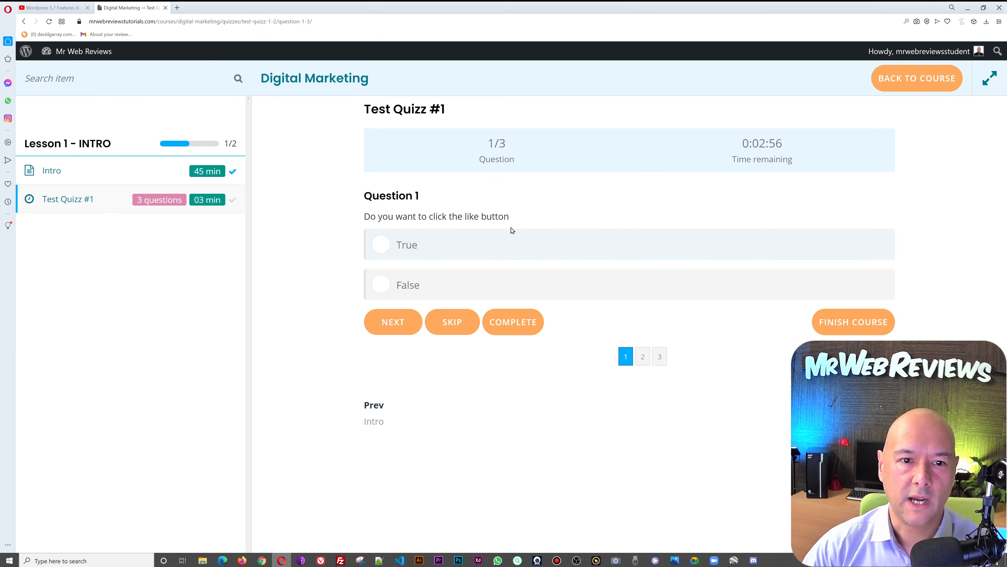
left_click(397, 246)
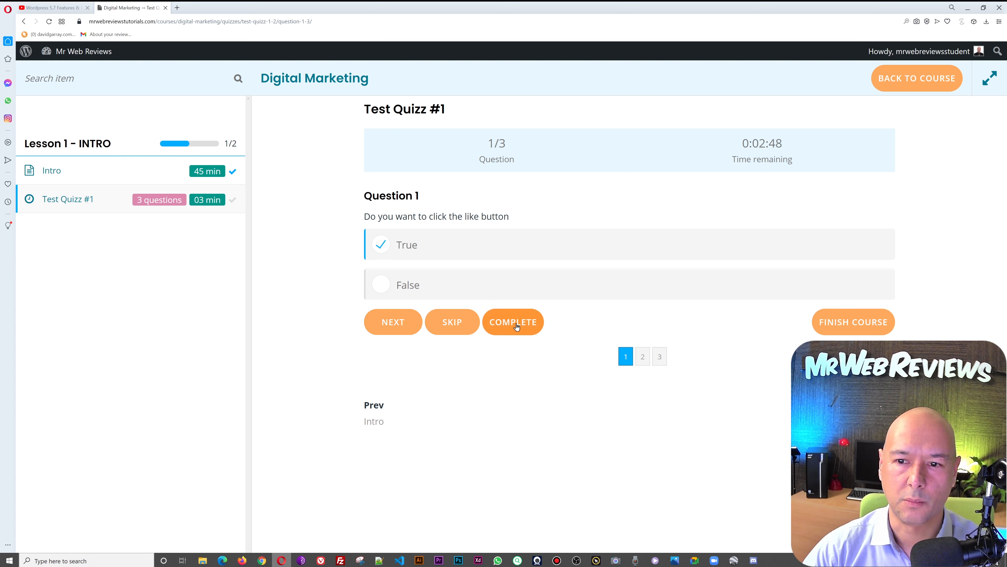
left_click(400, 323)
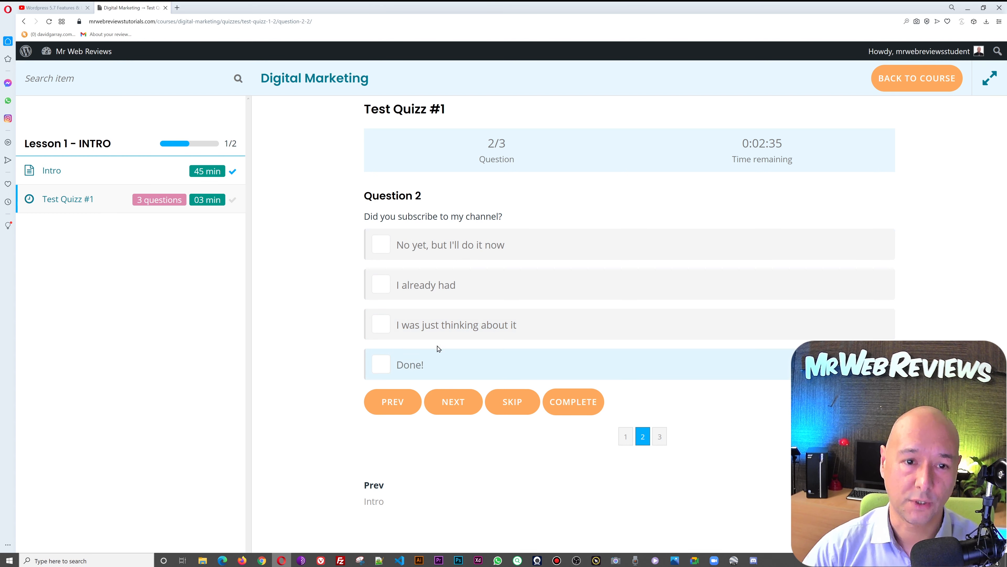
left_click(383, 248)
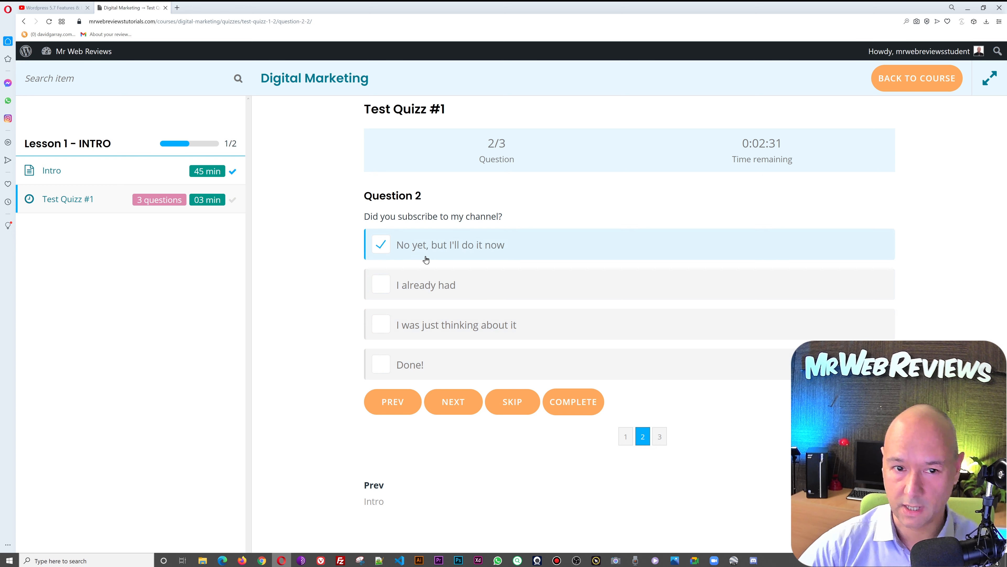
left_click(464, 404)
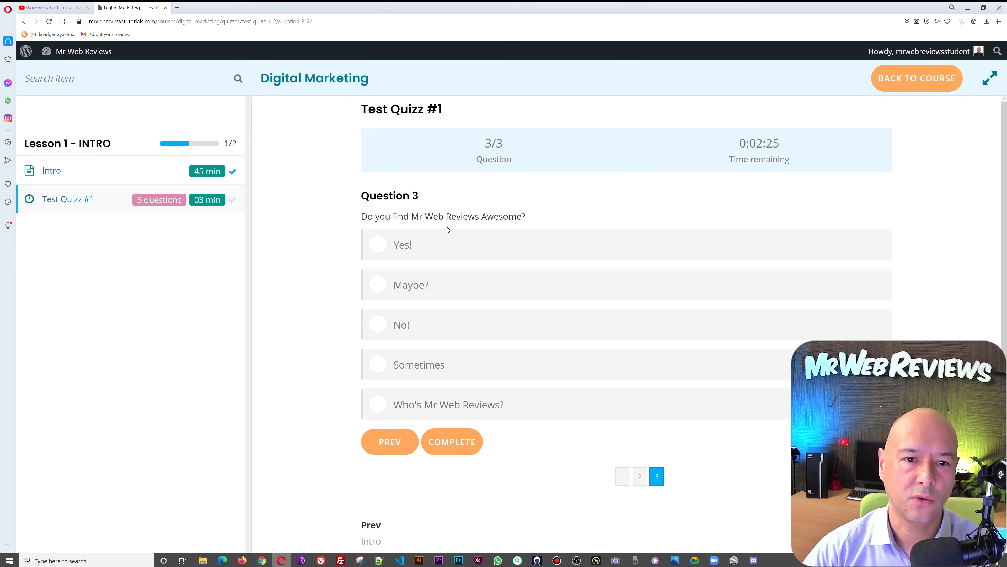
- Answer 'Yes!' to question 3, then submit the quiz and confirm
left_click(402, 250)
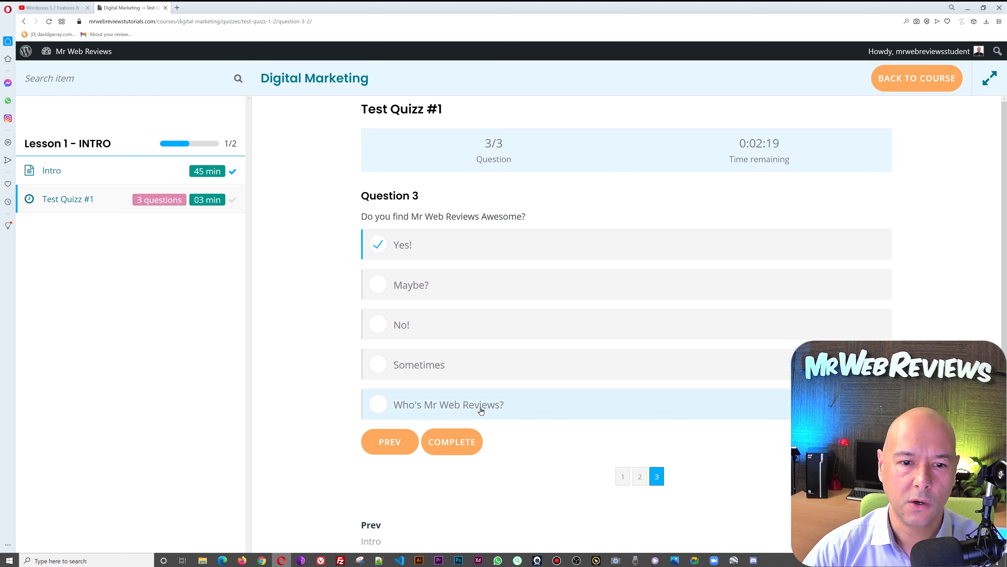
left_click(379, 408)
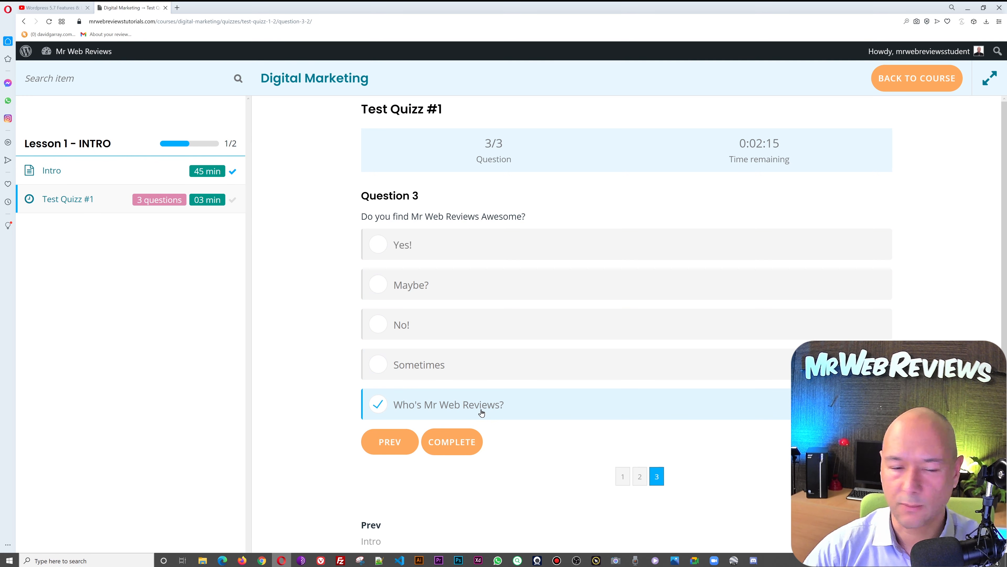
left_click(384, 244)
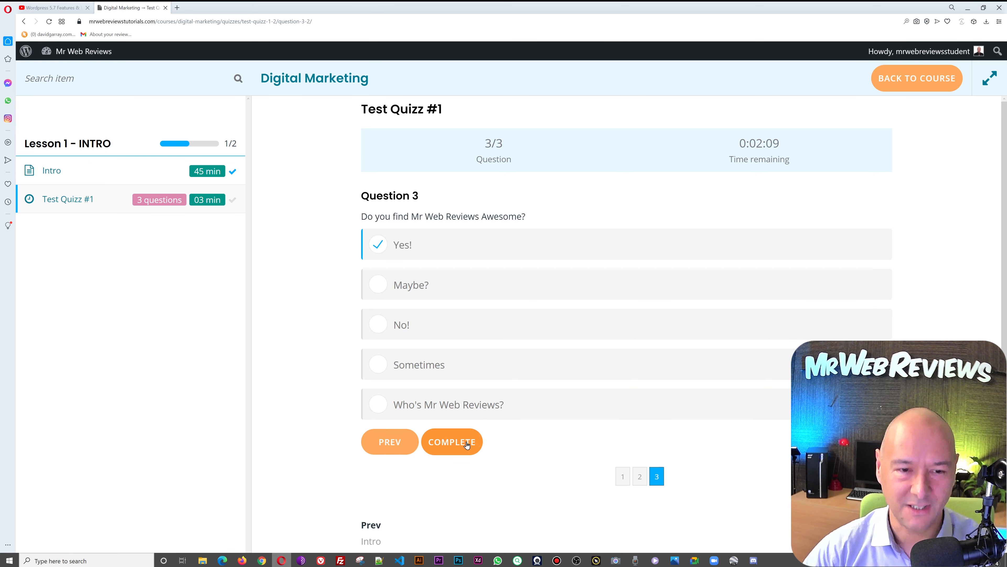
left_click(467, 445)
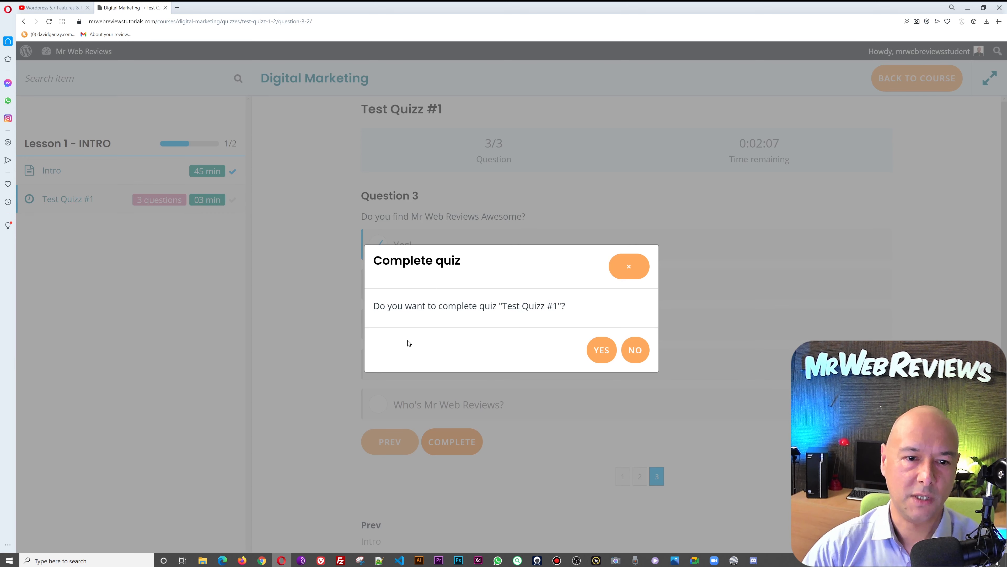
left_click(602, 350)
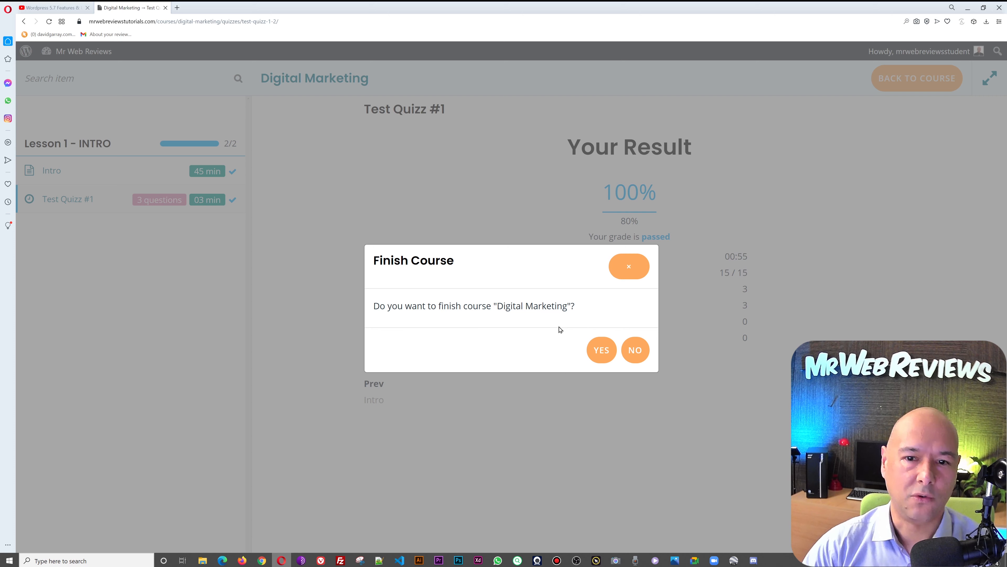
- Confirm finishing Digital Marketing and check the 2/2 items and 100% passed result
left_click(598, 355)
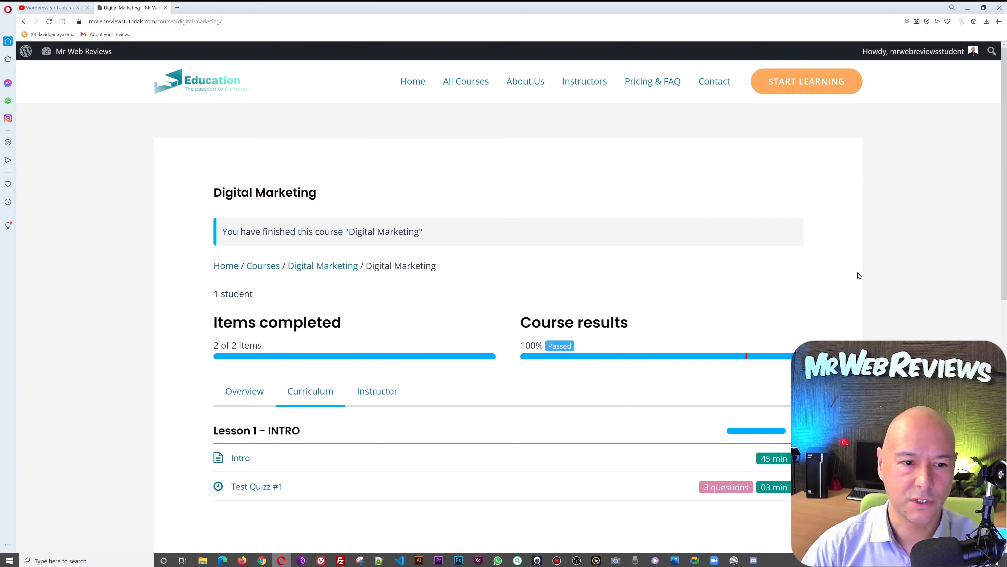
scroll(859, 275, "down", 2)
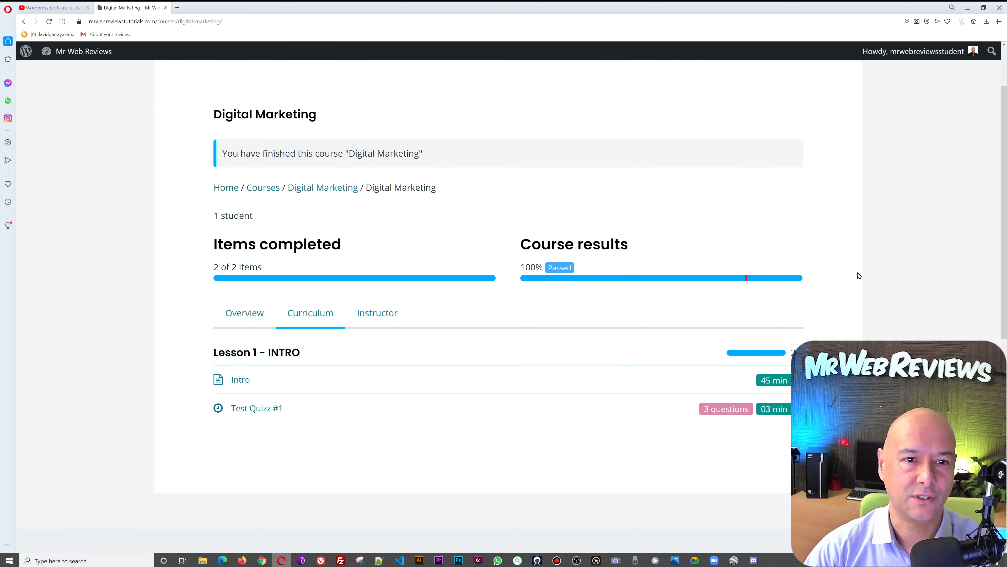
scroll(859, 275, "up", 1)
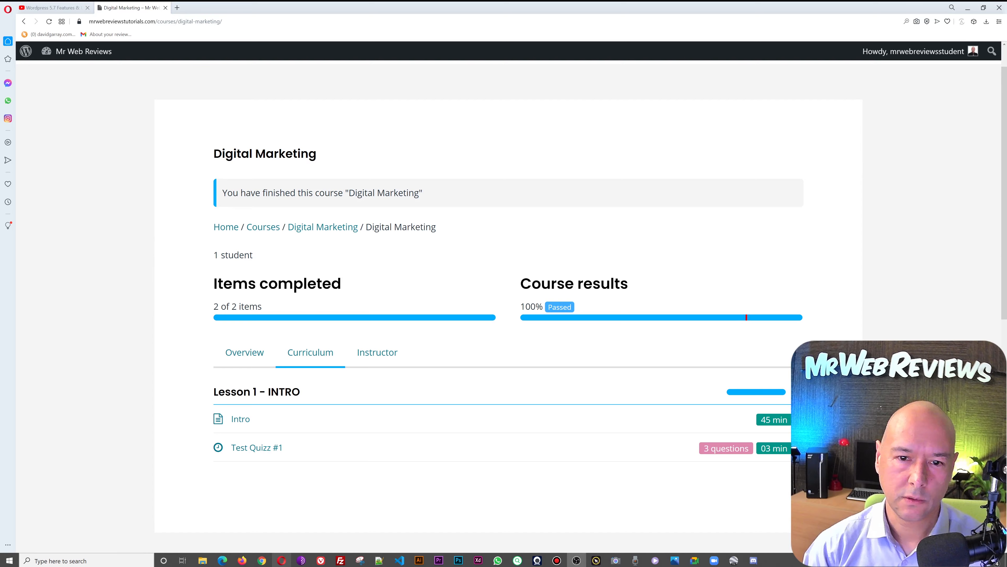
mouse_move(262, 560)
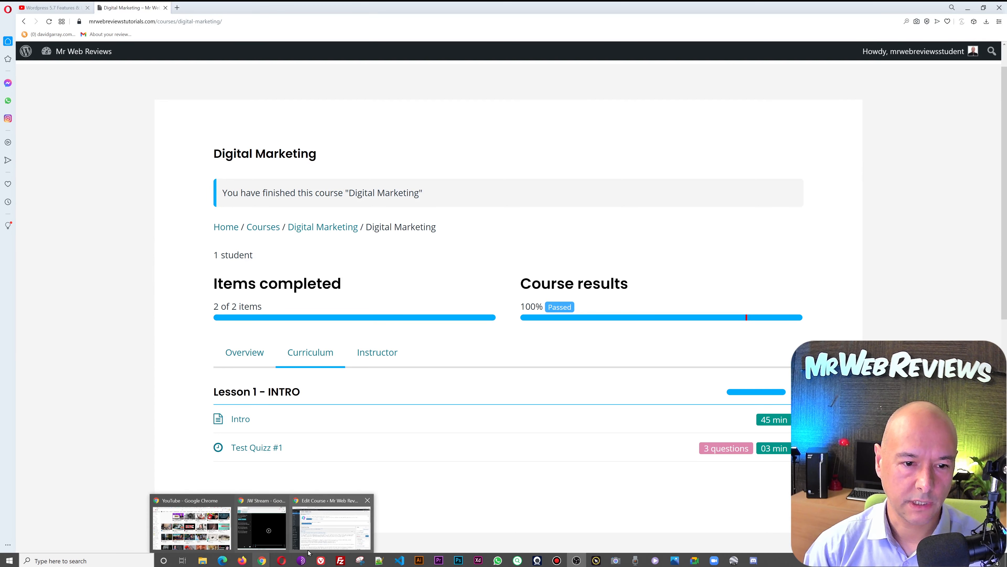
left_click(331, 536)
scroll(579, 301, "down", 6)
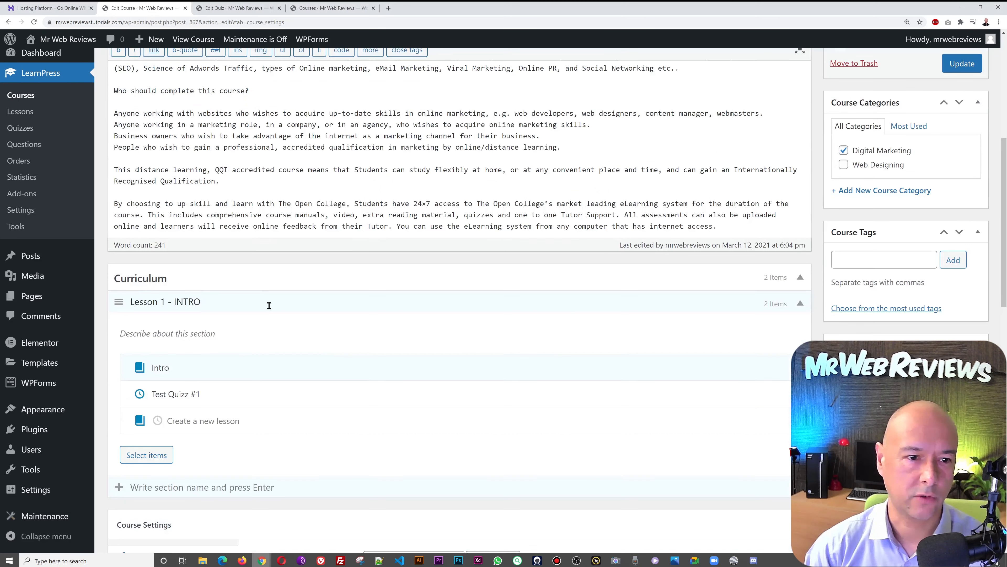
scroll(238, 302, "down", 1)
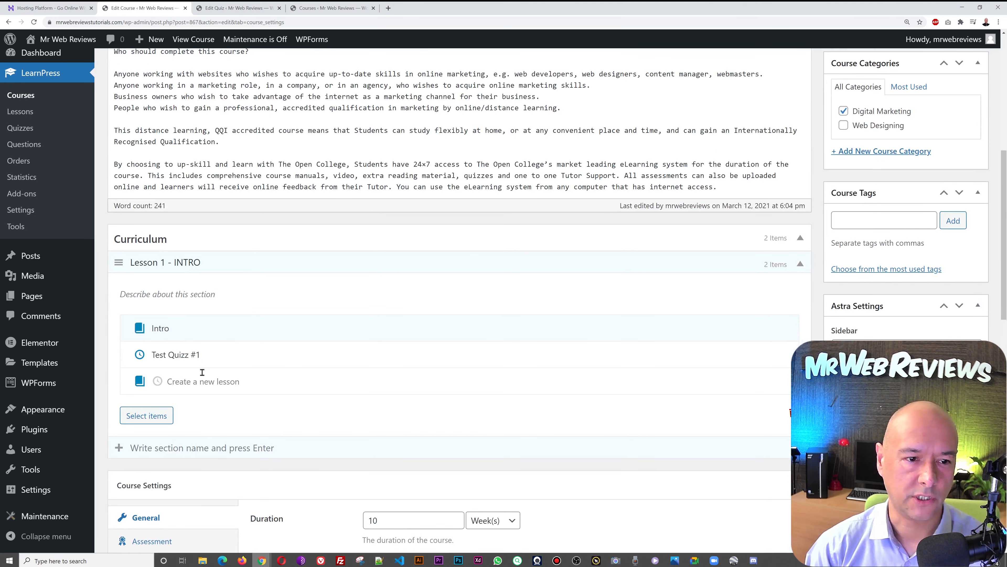
scroll(288, 357, "down", 3)
scroll(288, 357, "down", 3)
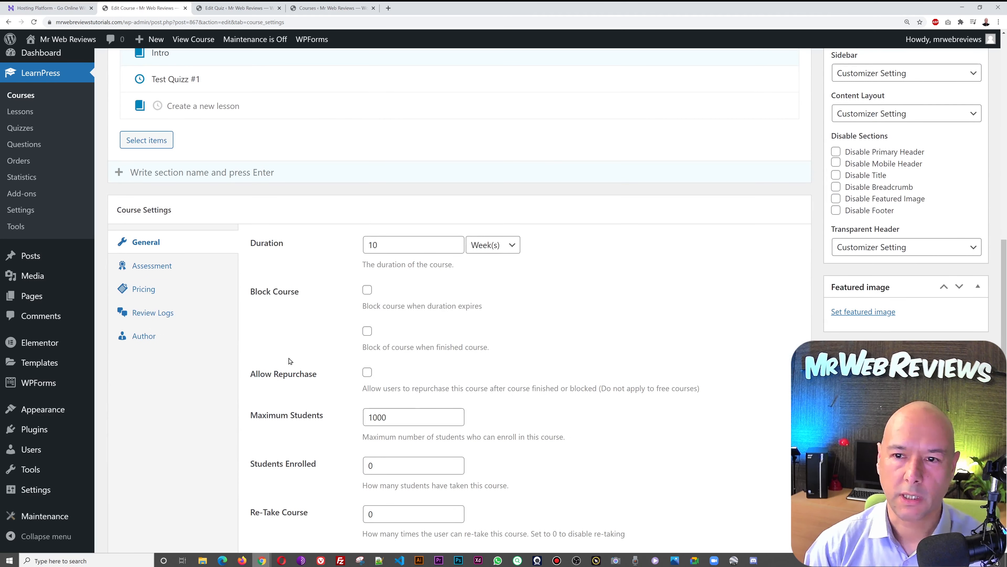
scroll(292, 353, "down", 2)
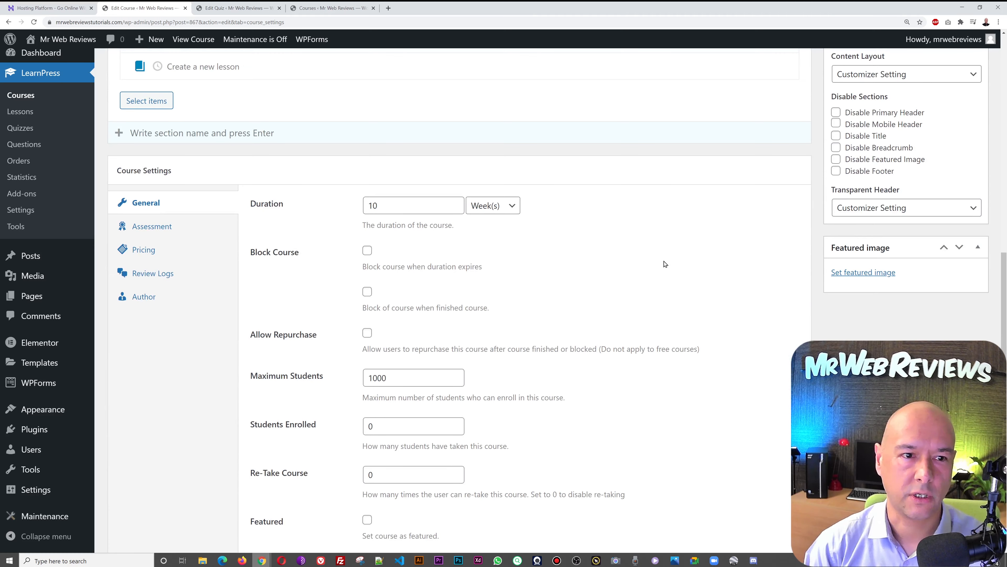
scroll(665, 264, "up", 6)
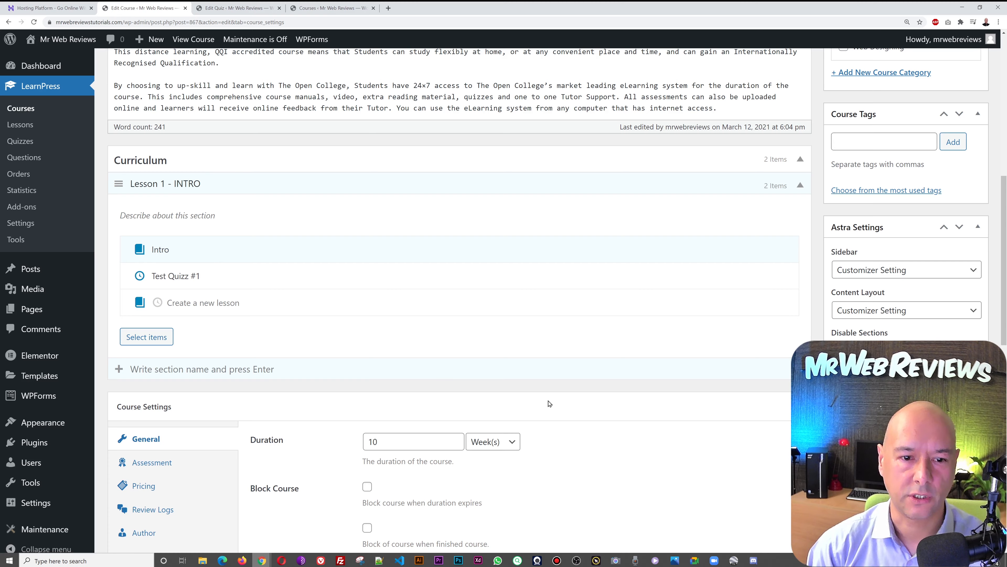
scroll(549, 404, "down", 4)
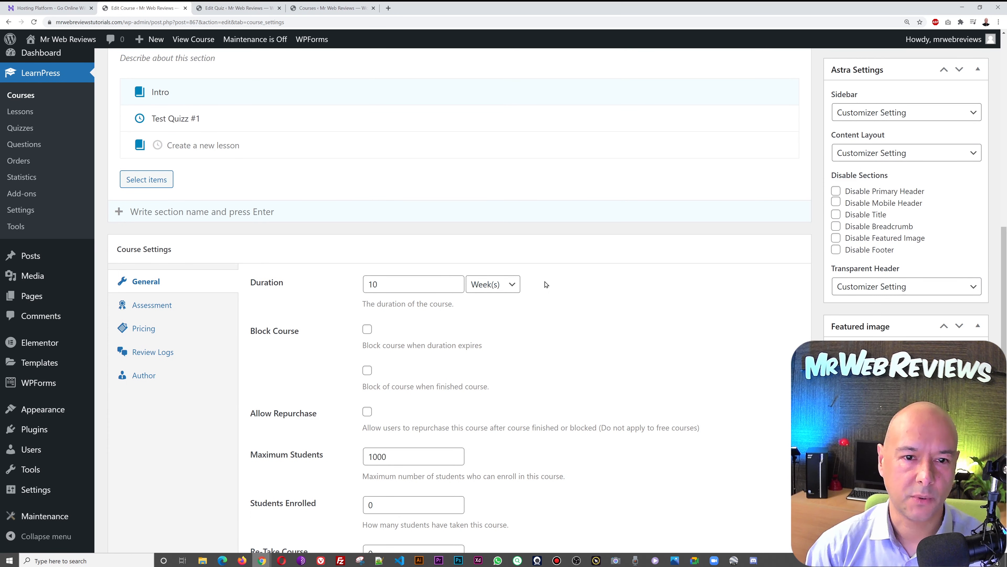
left_click(511, 285)
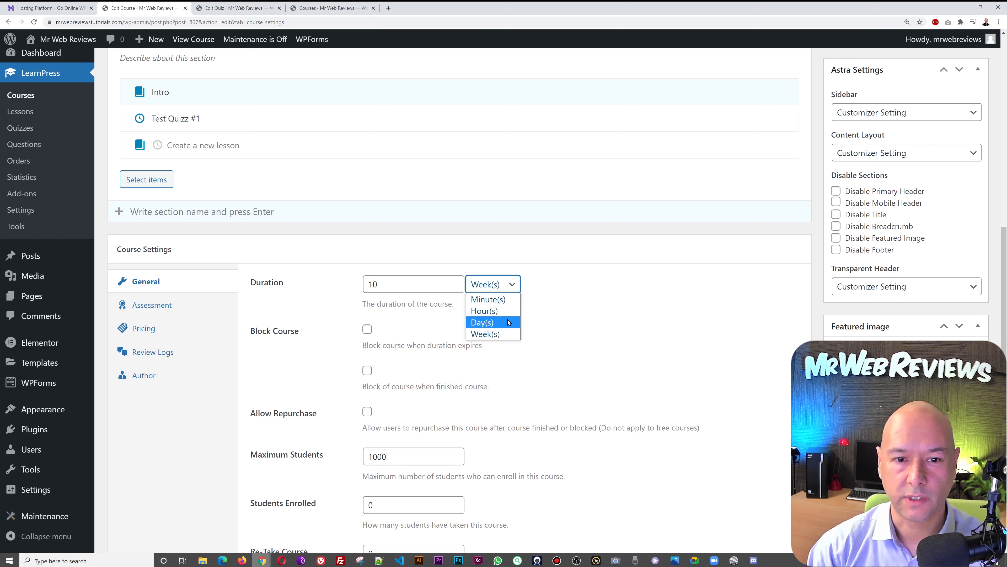
left_click(581, 327)
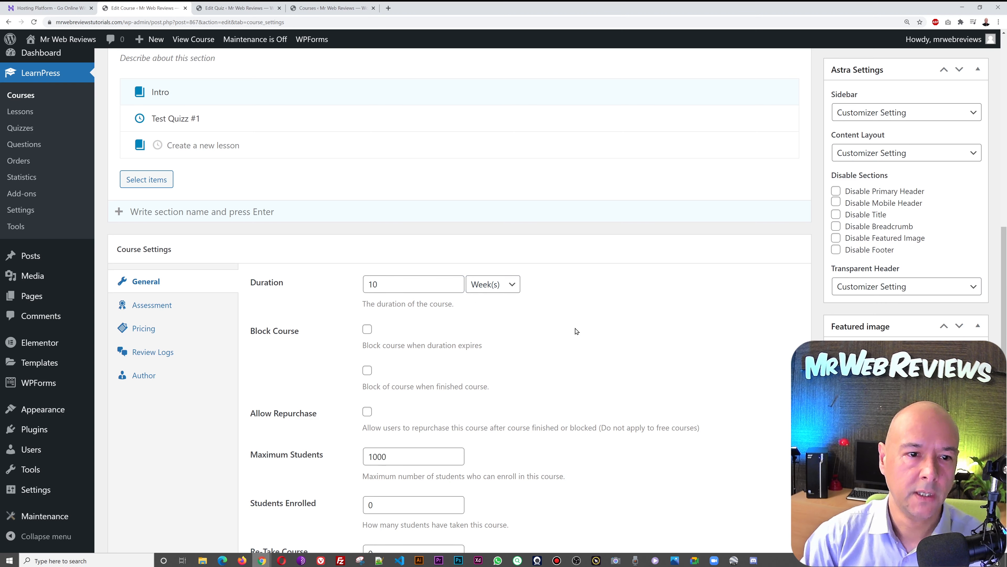
scroll(515, 313, "down", 2)
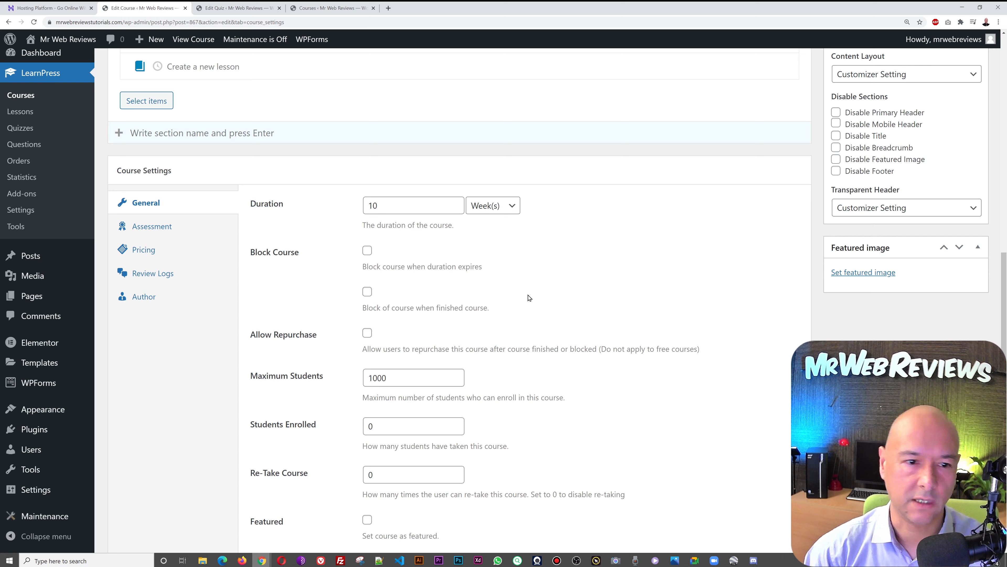
scroll(530, 298, "down", 1)
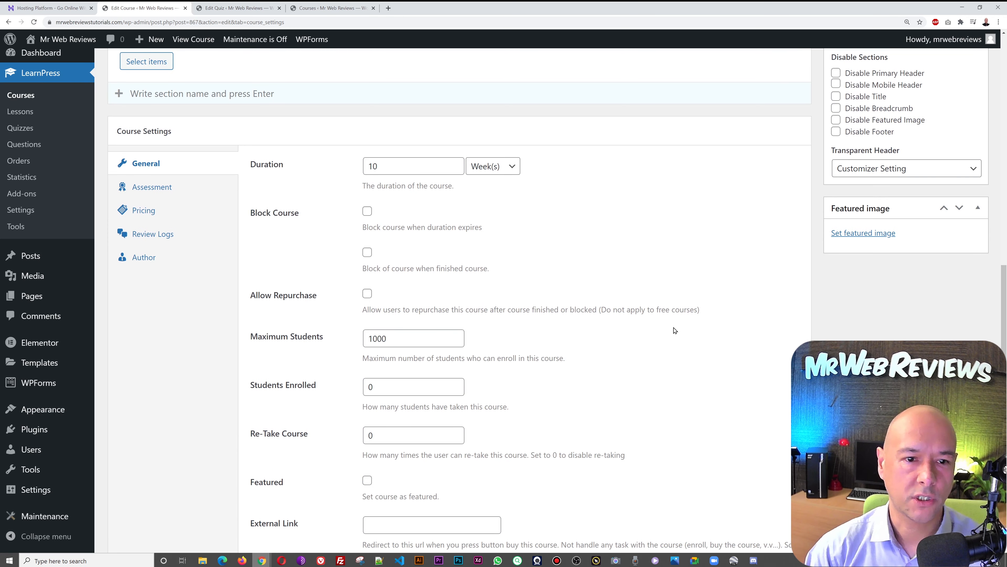
scroll(581, 318, "down", 1)
scroll(629, 261, "down", 2)
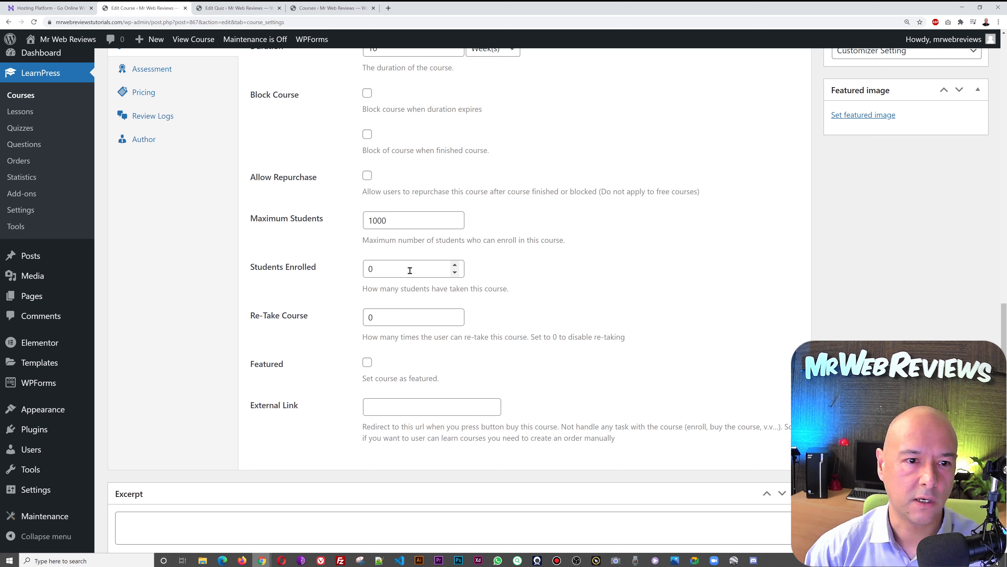
scroll(555, 314, "down", 1)
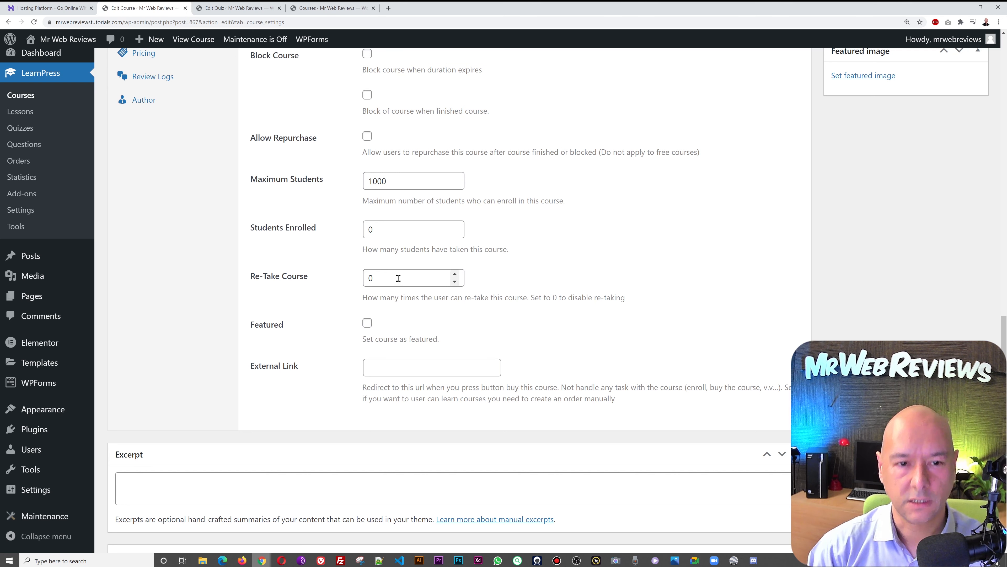
- Leave Re-Take Course at 0 and Featured unticked, then bring up the featured-image Media Library
left_click(455, 274)
left_click(455, 274)
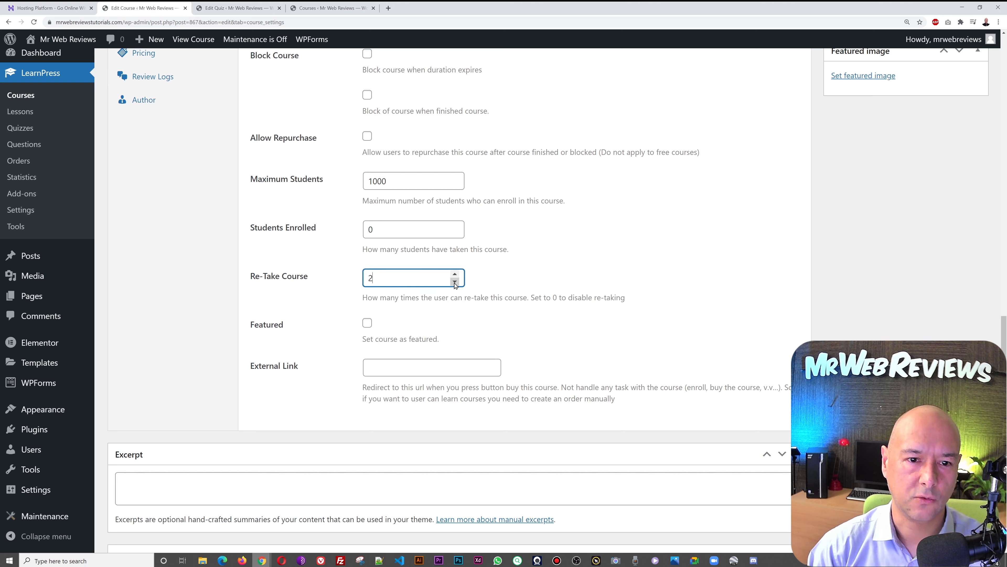
left_click(455, 282)
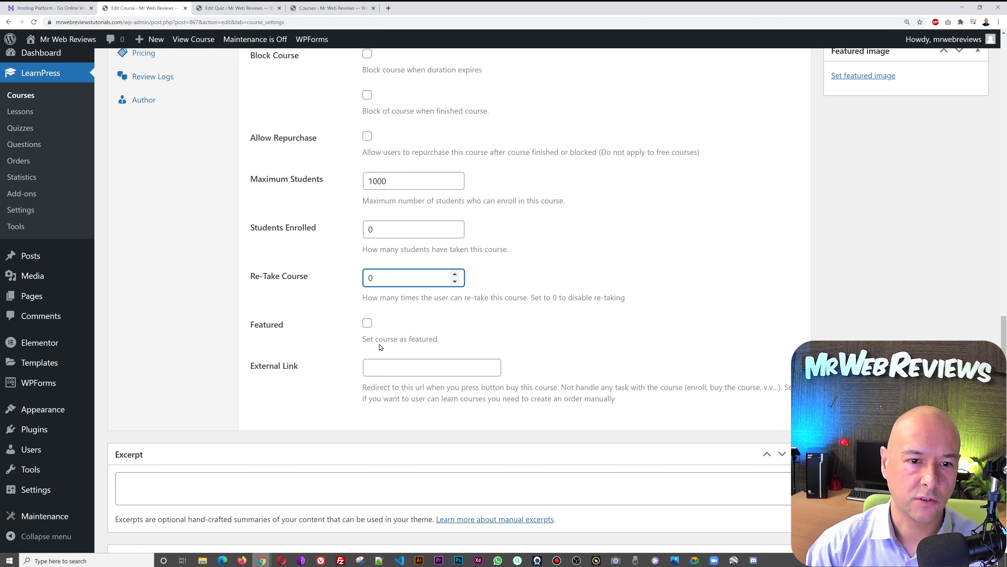
left_click(368, 324)
left_click(368, 326)
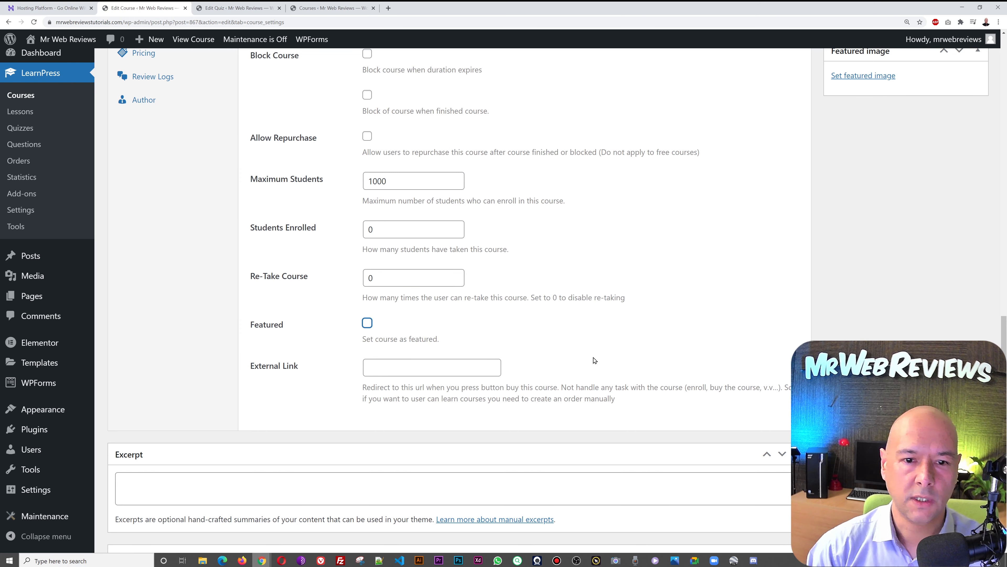
scroll(692, 383, "up", 6)
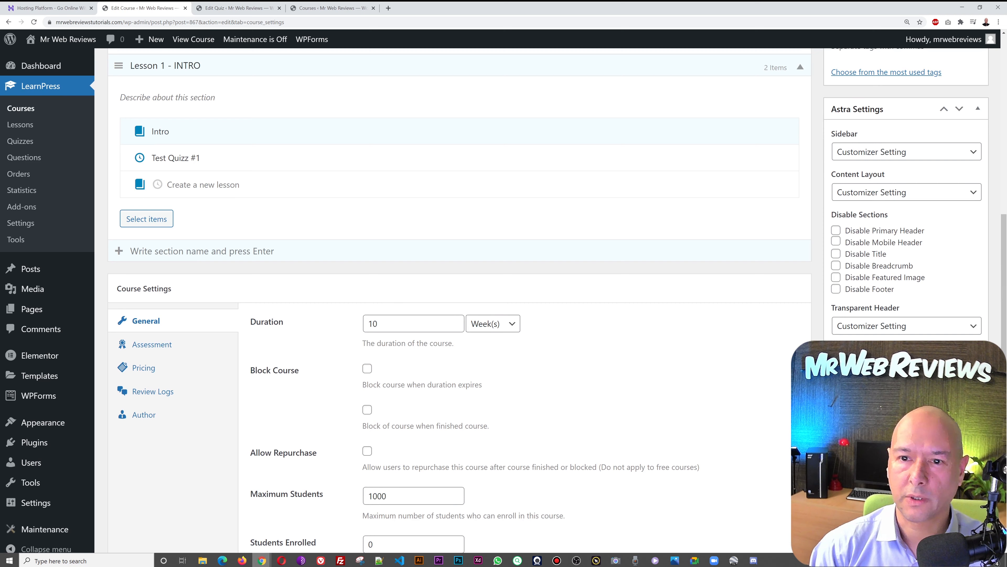
left_click(864, 392)
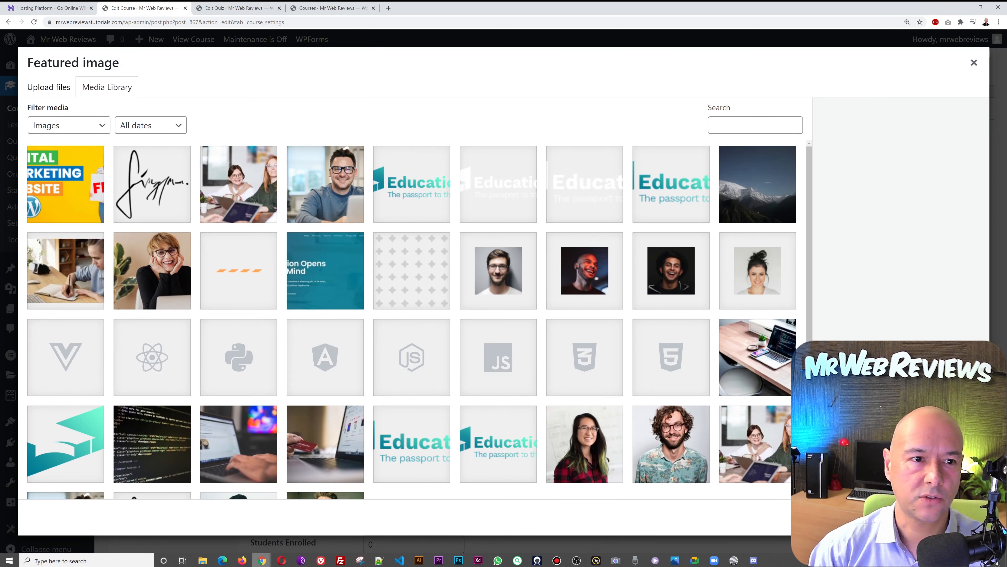
- Set the Digital Marketing image as the course's featured image
left_click(76, 190)
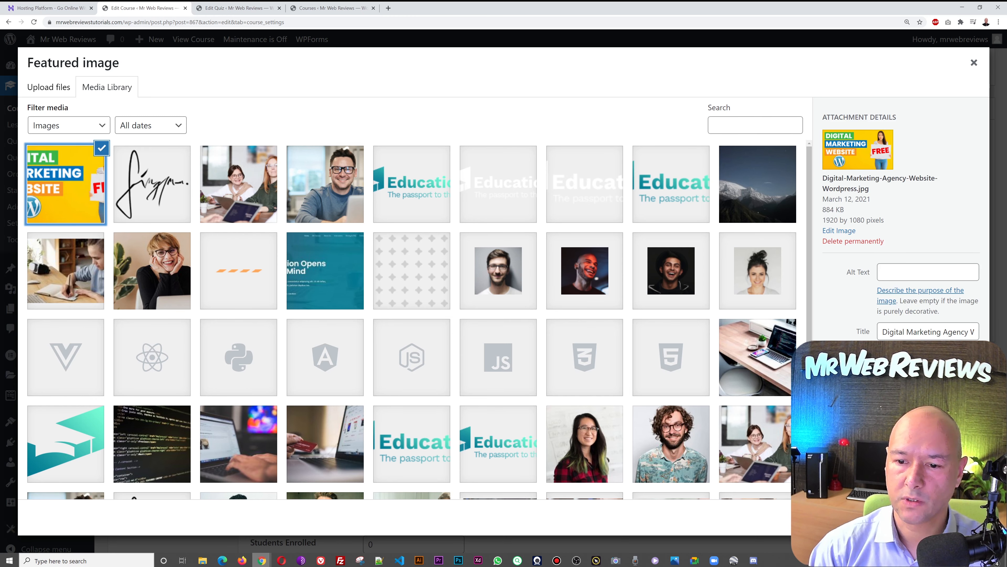
left_click(941, 517)
scroll(512, 476, "down", 1)
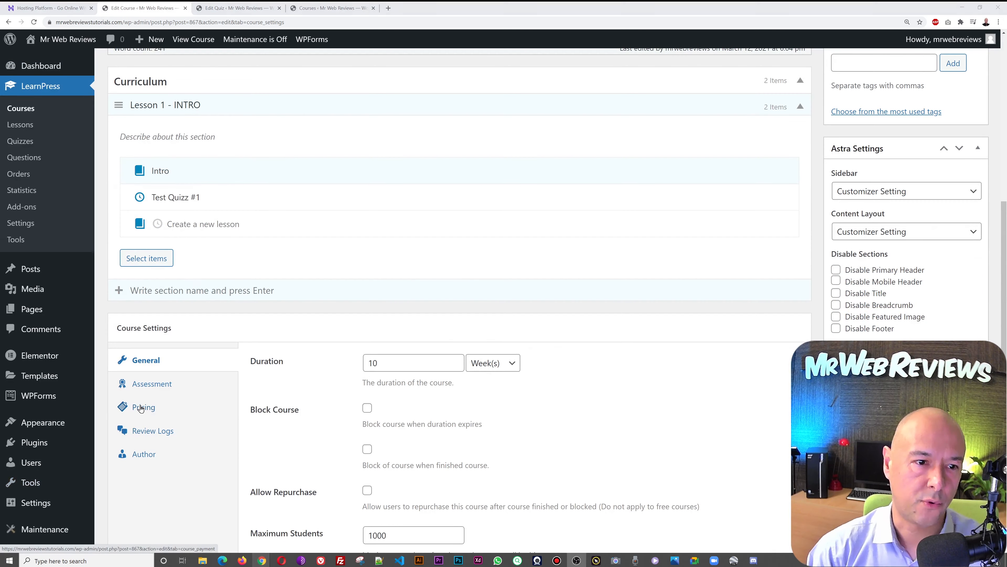
- Price the course at 199 USD with a 119 USD sale price
left_click(141, 407)
left_click(395, 363)
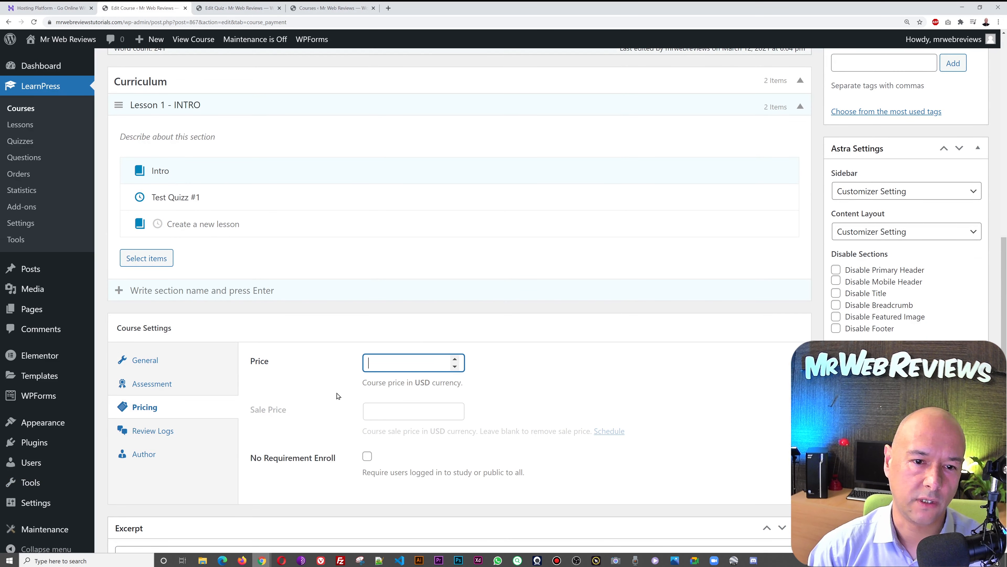
left_click(287, 561)
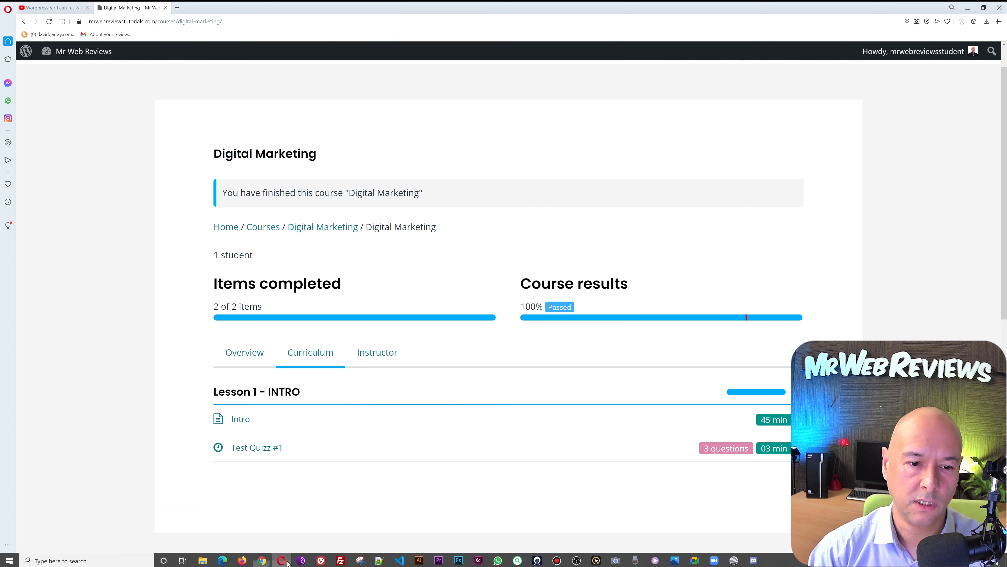
mouse_move(262, 560)
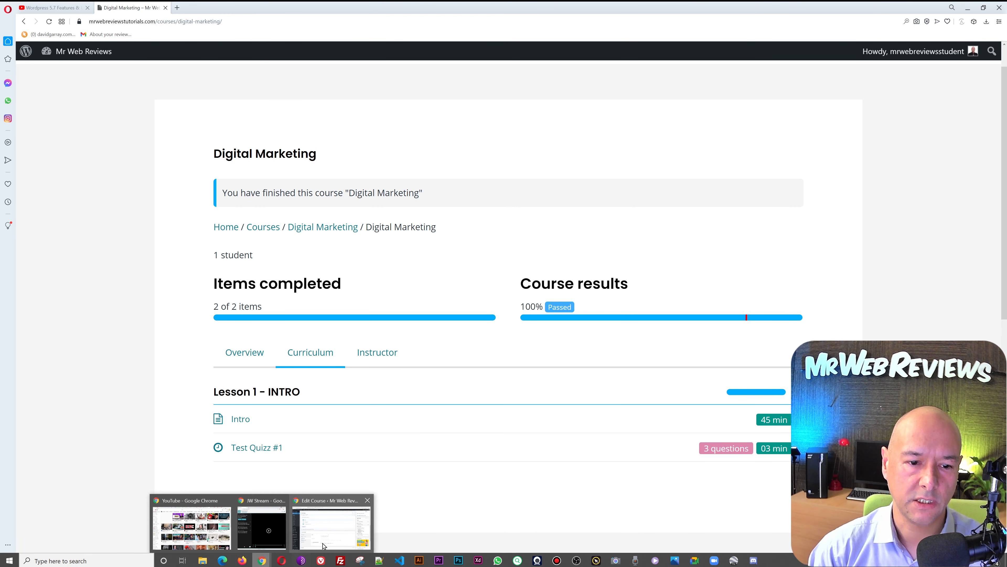
left_click(324, 546)
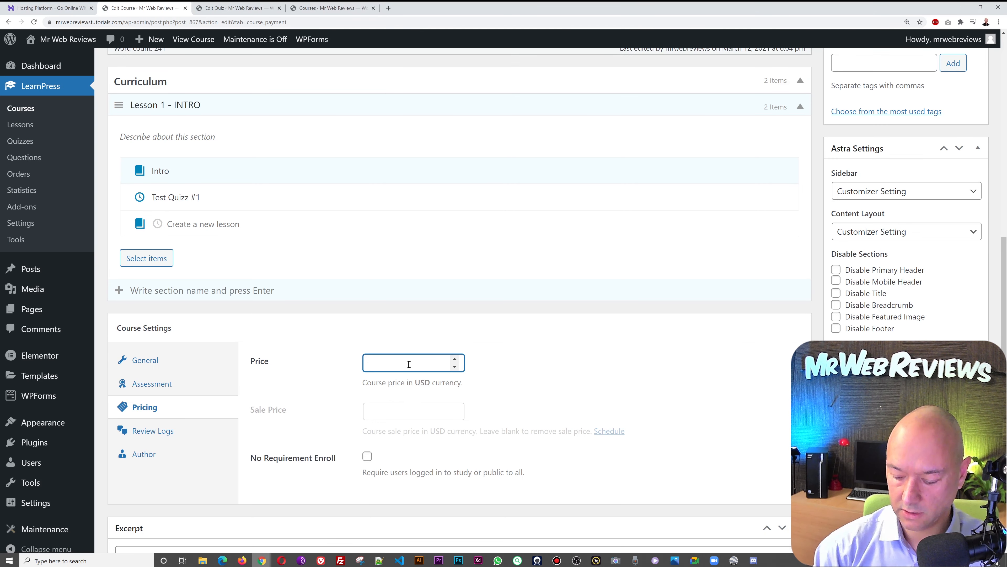
left_click(544, 366)
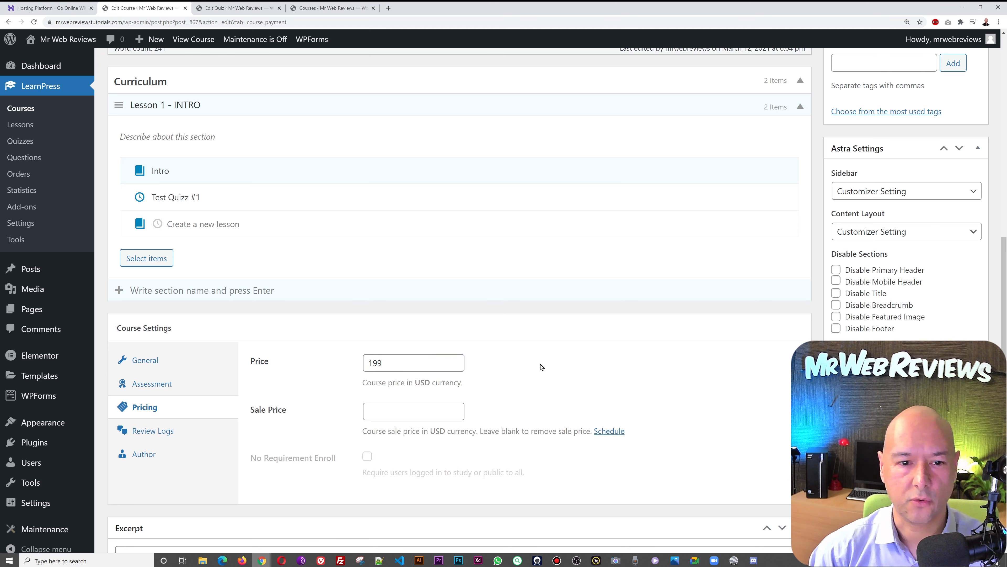
left_click(440, 413)
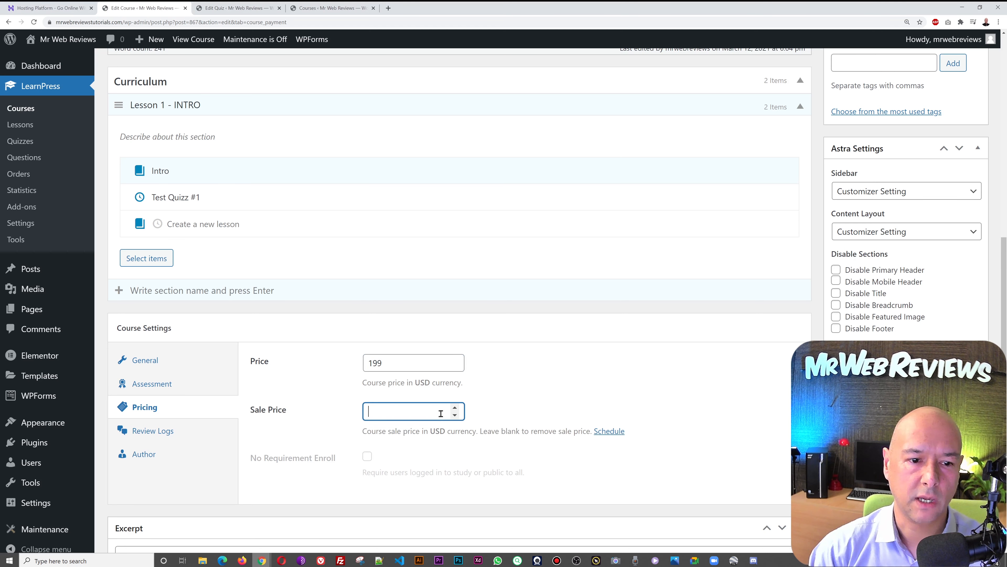
type("119")
left_click(650, 354)
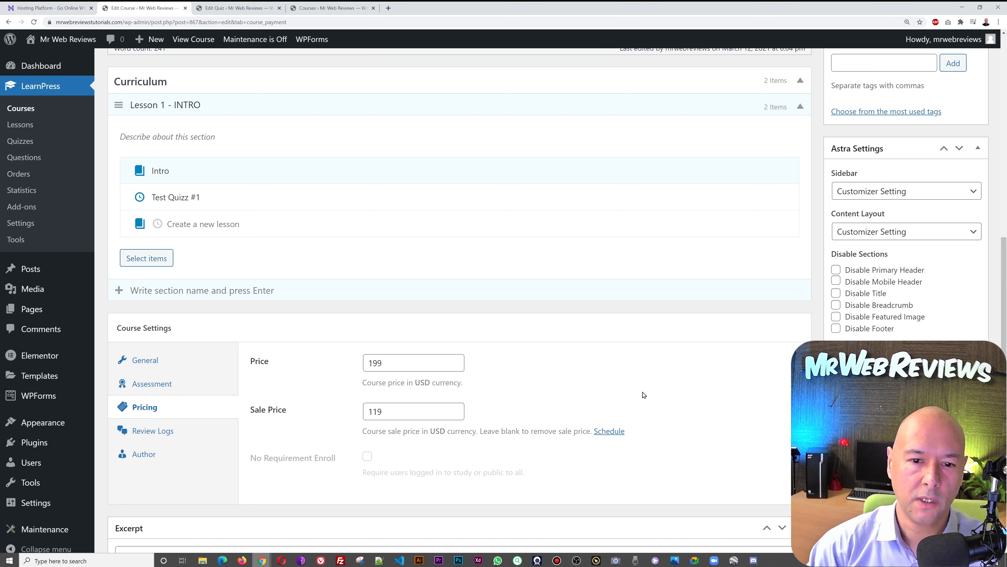
- Schedule the sale for March 1 to March 31, 2021, then cancel the schedule
left_click(616, 435)
scroll(635, 438, "down", 2)
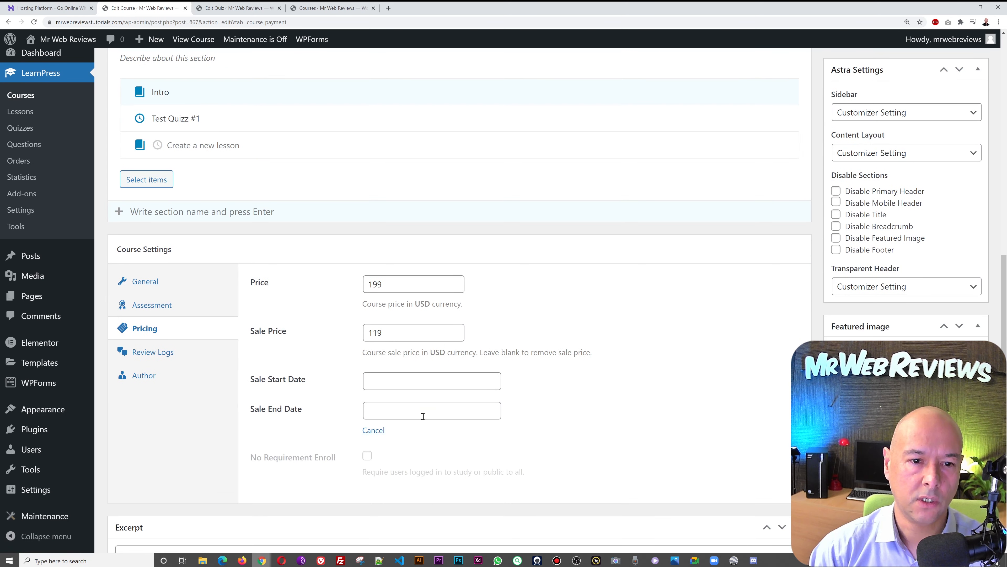
left_click(412, 381)
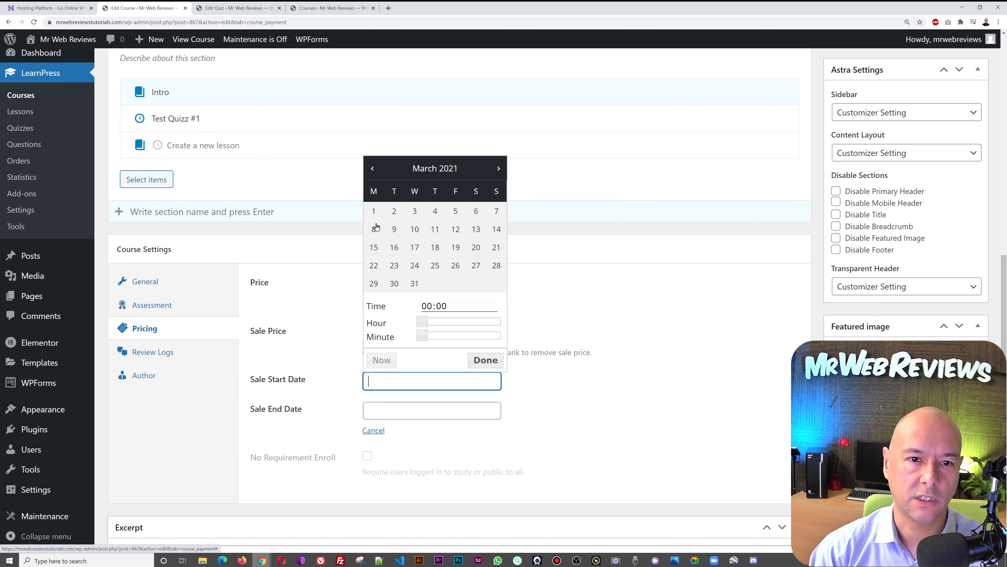
left_click(374, 210)
left_click(412, 411)
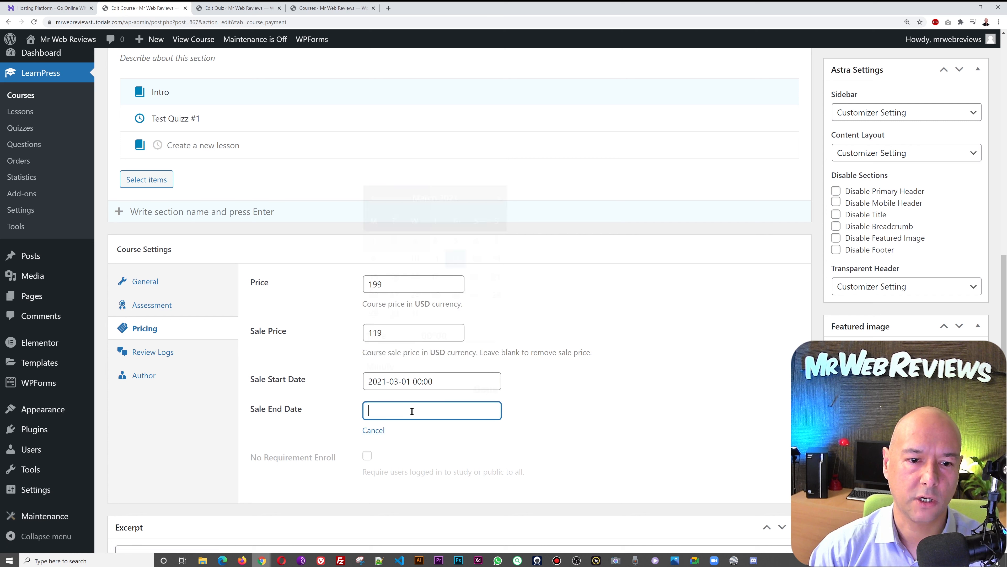
left_click(499, 199)
left_click(498, 198)
left_click(498, 198)
left_click(414, 313)
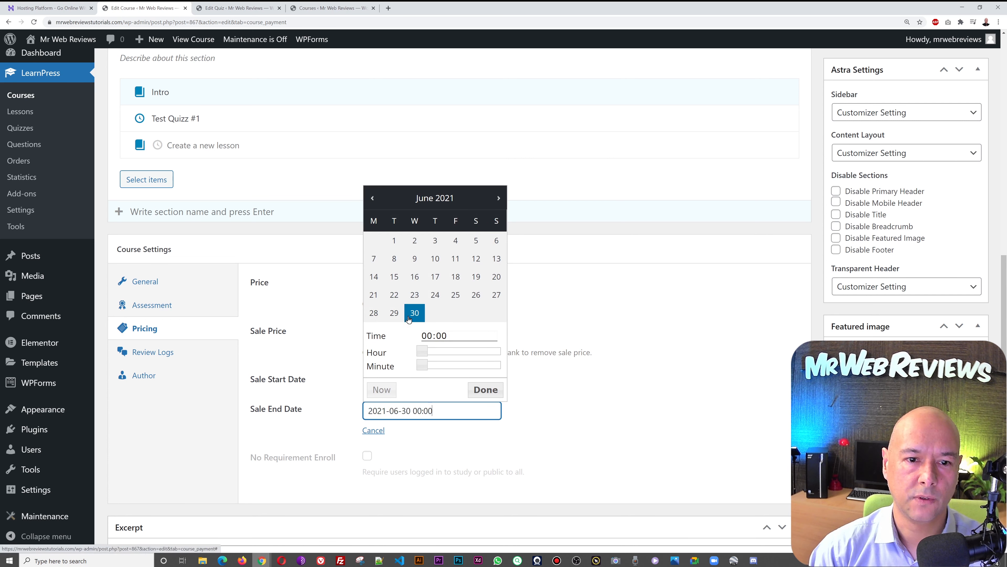
left_click(372, 198)
left_click(372, 198)
left_click(372, 198)
left_click(416, 319)
left_click(484, 389)
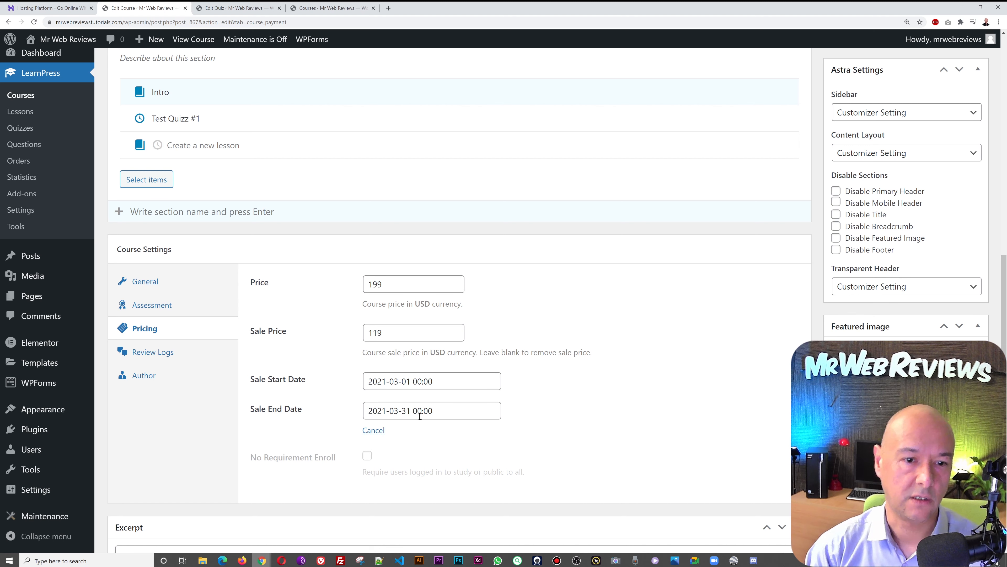
left_click(380, 431)
- Delete the 119 sale price so only the regular 199 USD price remains
left_click(421, 328)
double_click(422, 326)
key("BackSpace")
left_click(565, 316)
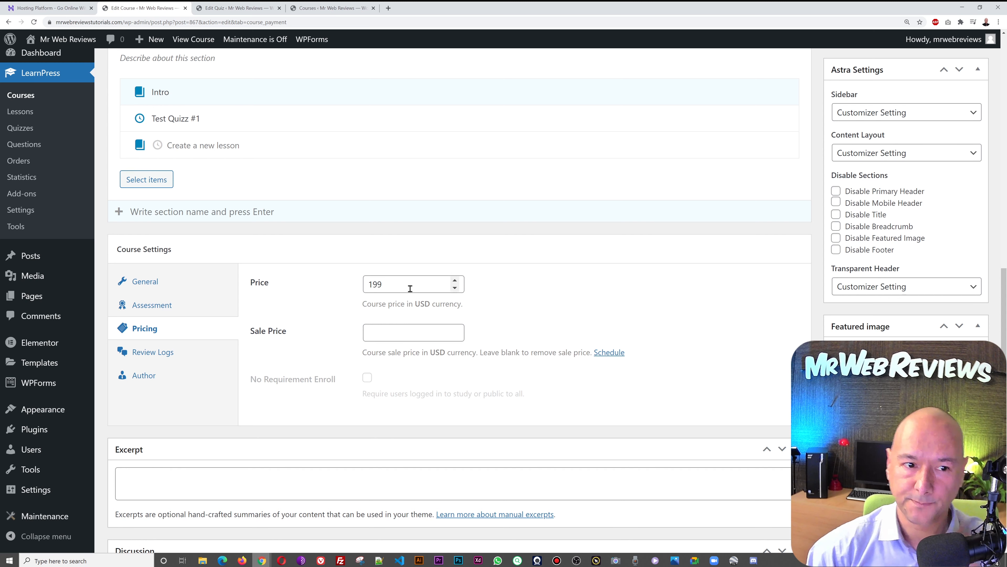
- Review the Assessment tab's lesson-based evaluation and 80% passing condition
left_click(163, 311)
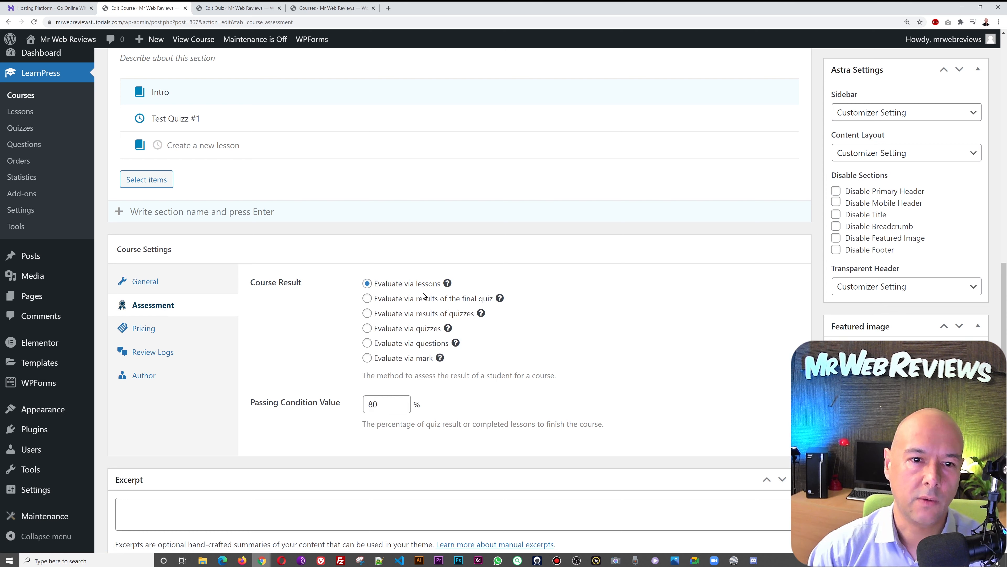
mouse_move(448, 284)
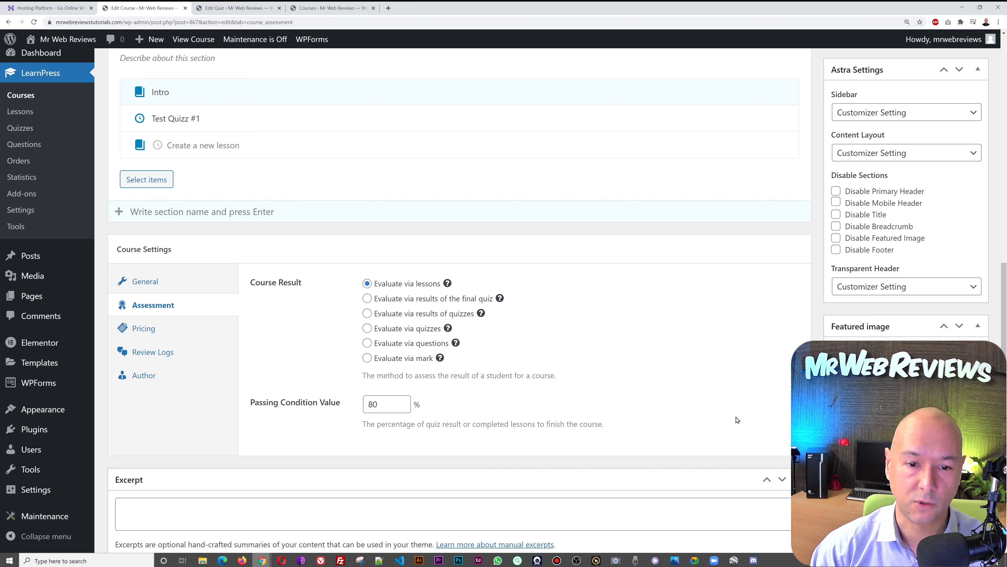
scroll(768, 420, "up", 10)
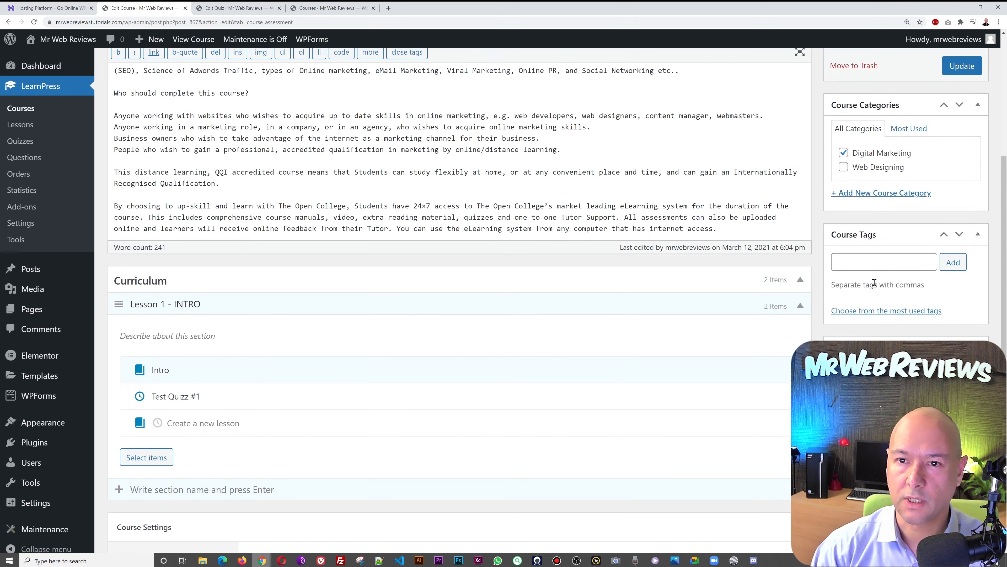
- Update the Digital Marketing course and go to the LearnPress Lessons list
left_click(957, 186)
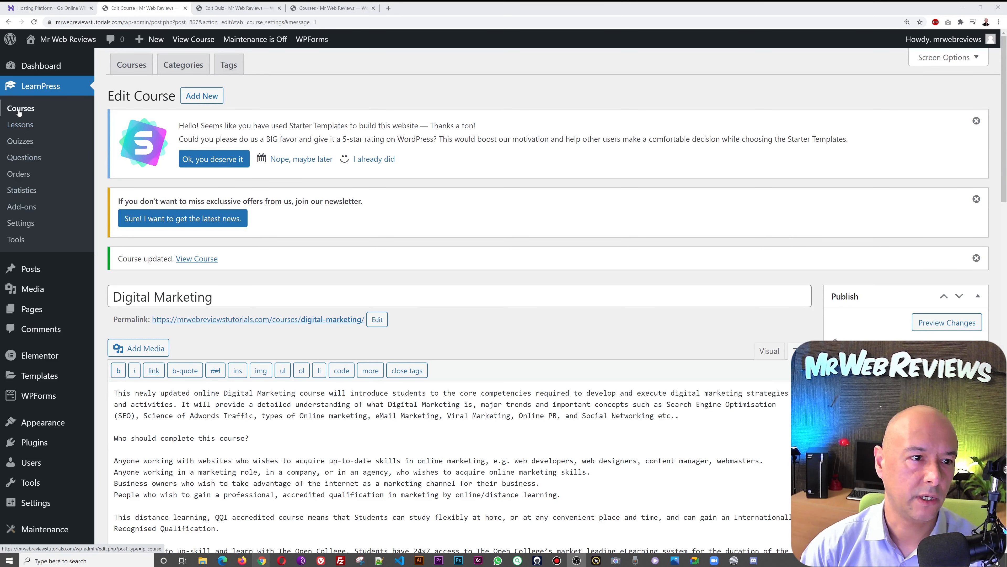
left_click(20, 124)
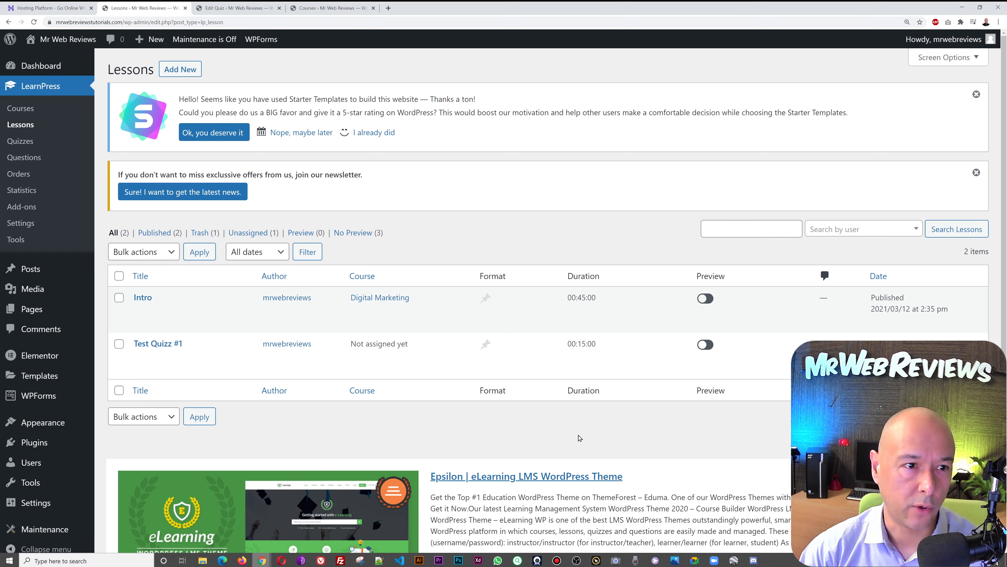
- Browse the LearnPress Quizzes and Question Bank, then move on to the Orders list
left_click(19, 141)
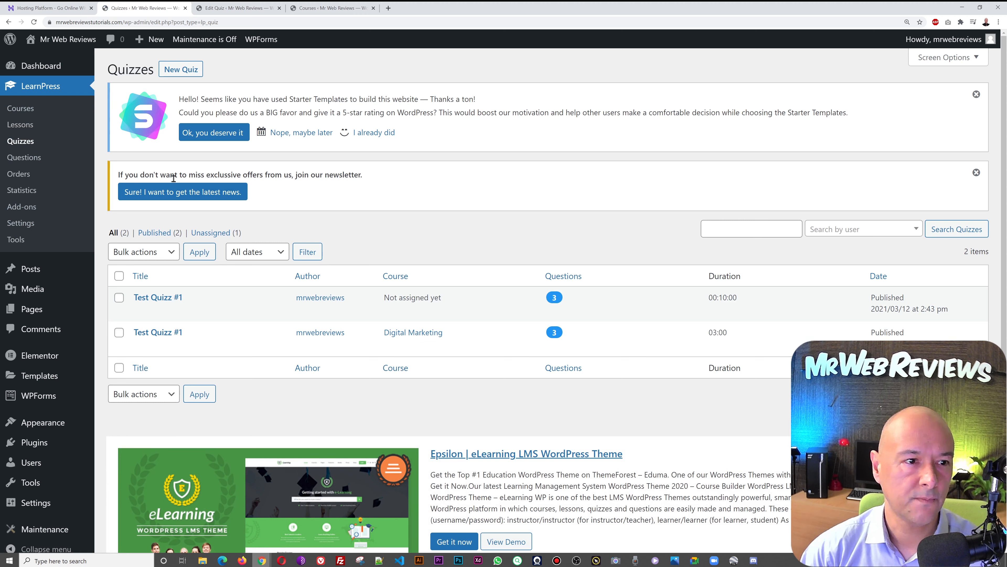
left_click(25, 158)
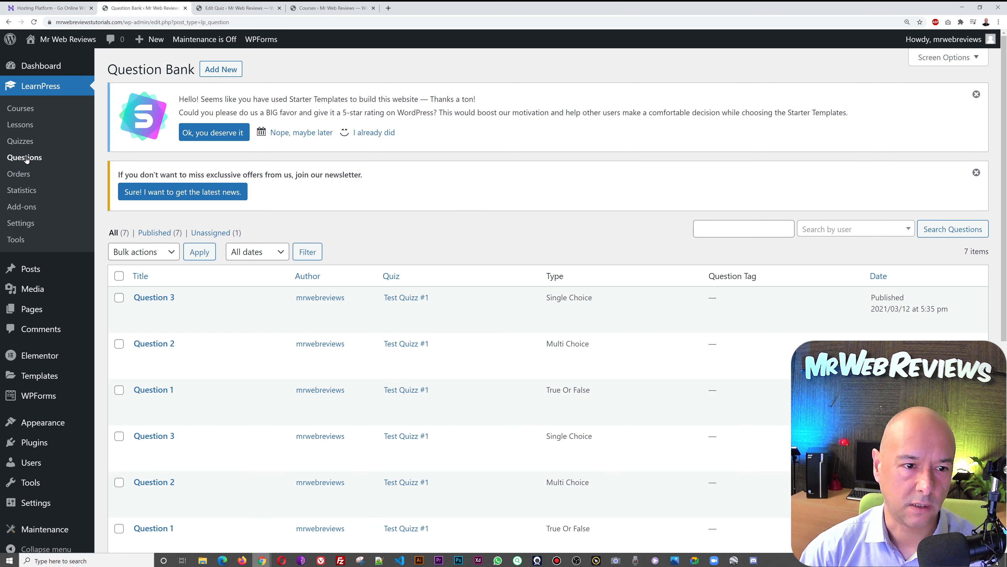
scroll(468, 218, "down", 4)
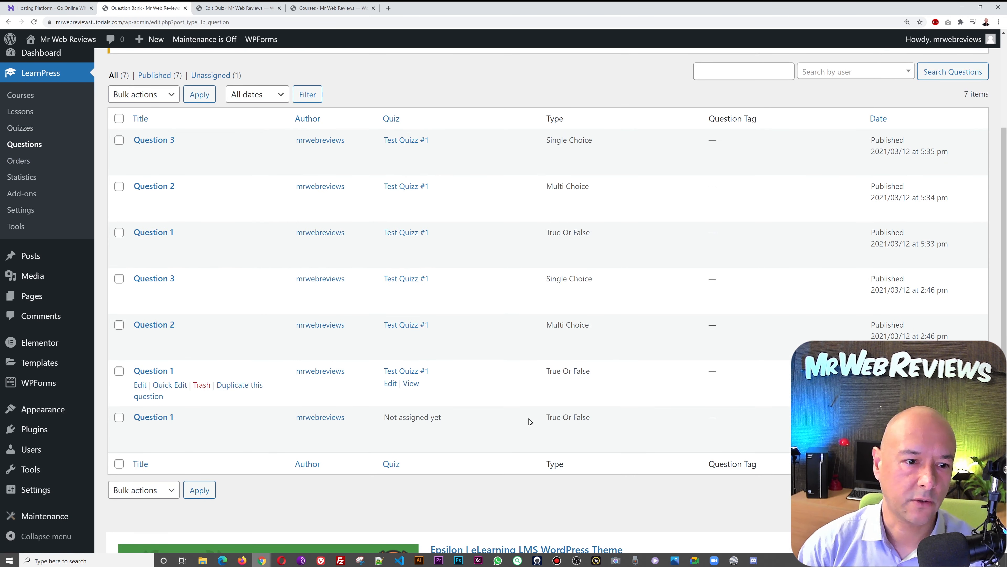
scroll(511, 466, "up", 1)
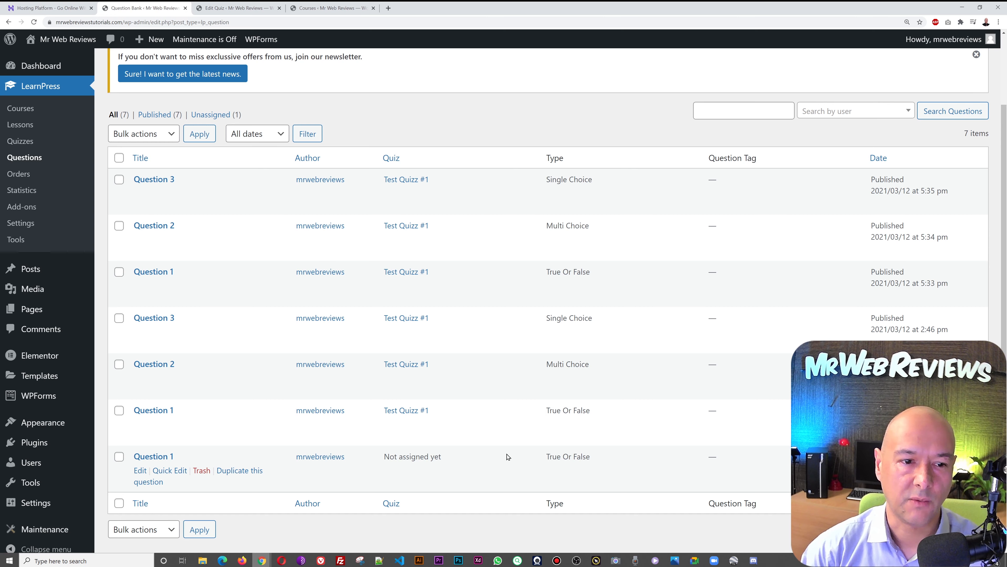
scroll(465, 281, "up", 3)
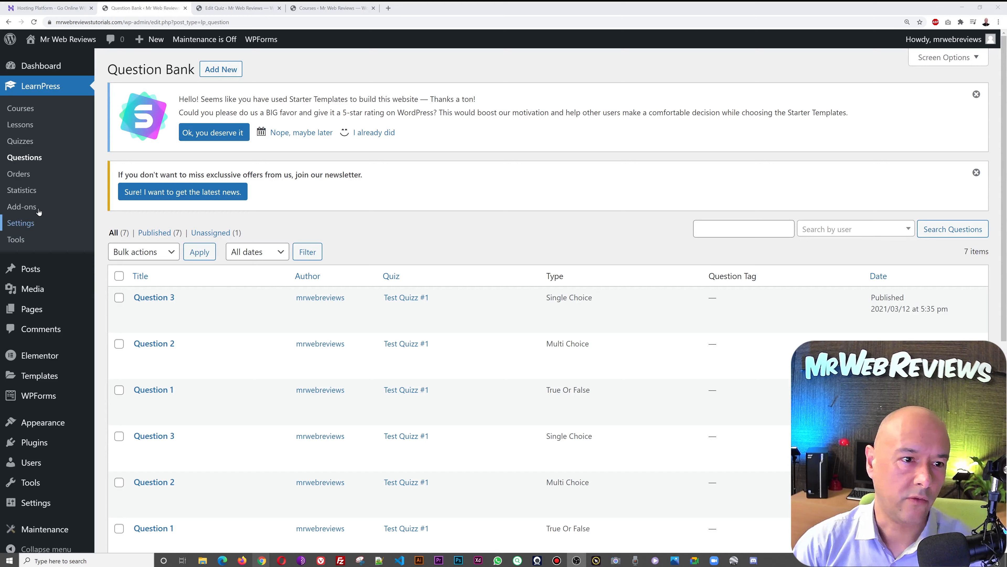
left_click(19, 173)
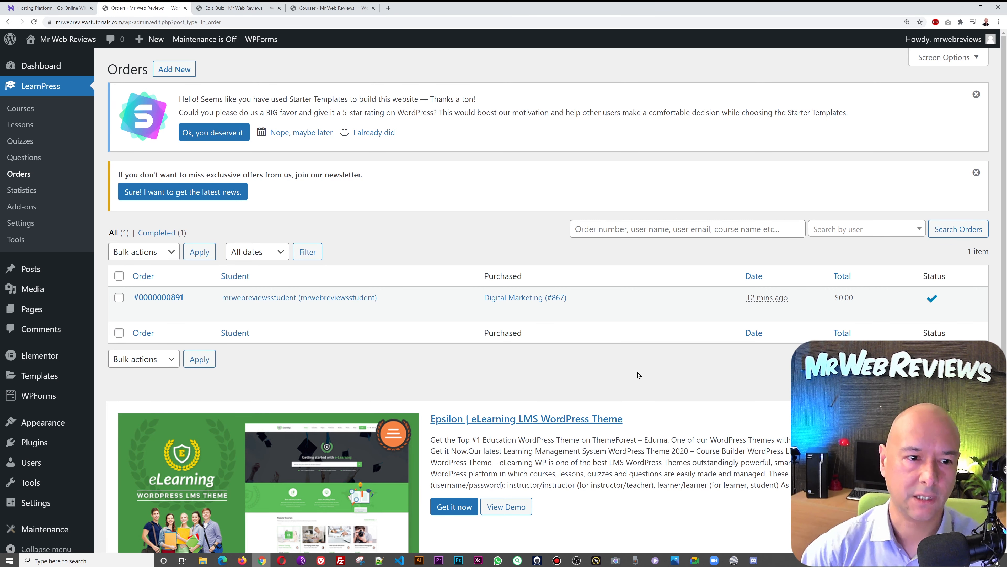
- Open LearnPress Statistics and scroll through its overview
left_click(27, 192)
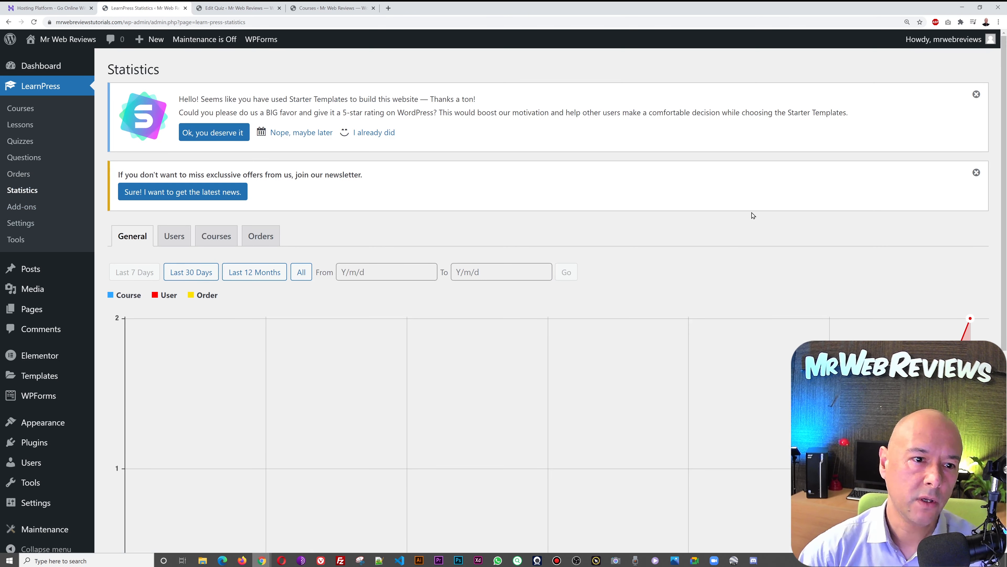
scroll(752, 215, "down", 5)
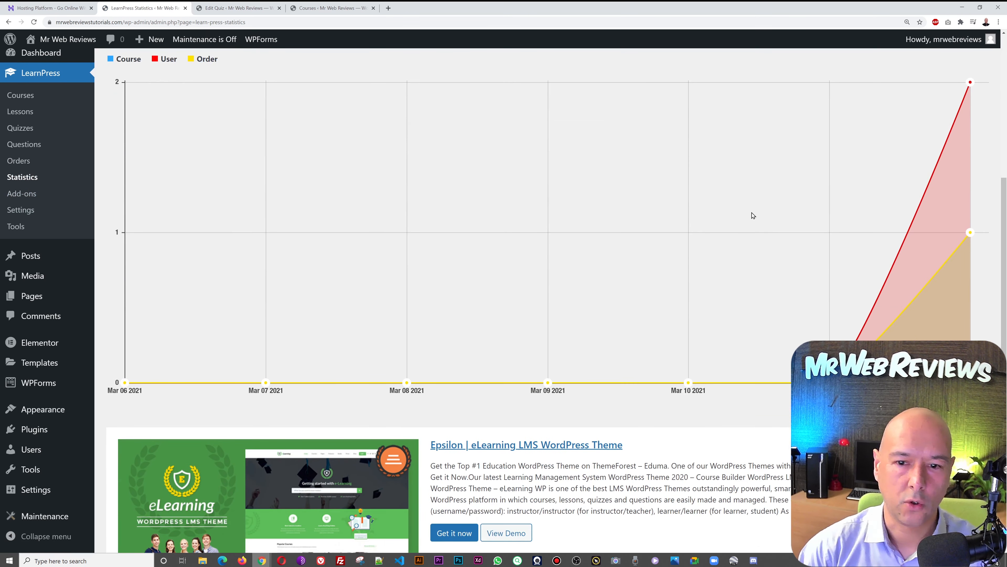
scroll(753, 215, "up", 5)
scroll(753, 216, "down", 3)
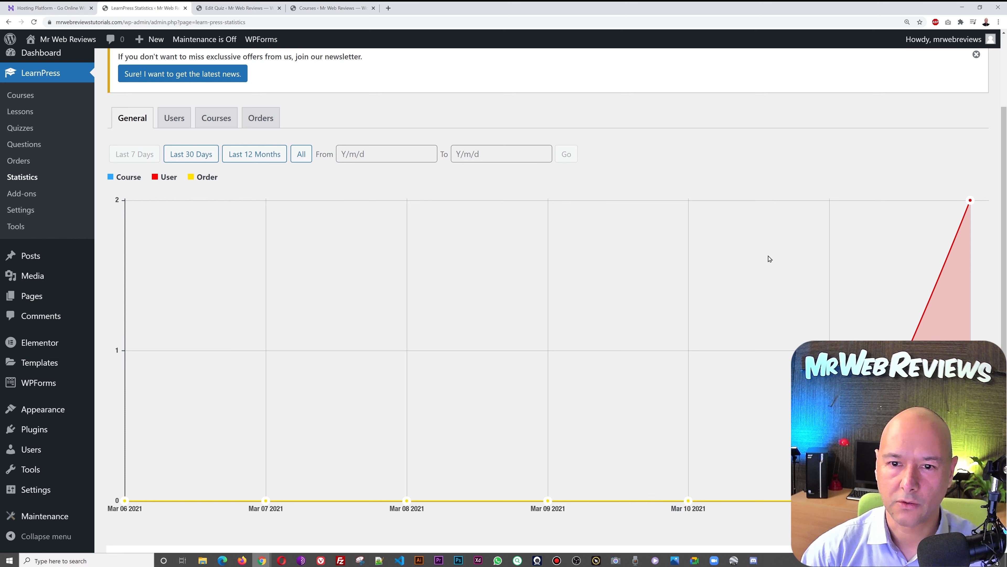
- Browse the Users and Courses charts, ending on the Orders chart with one completed order
mouse_move(969, 200)
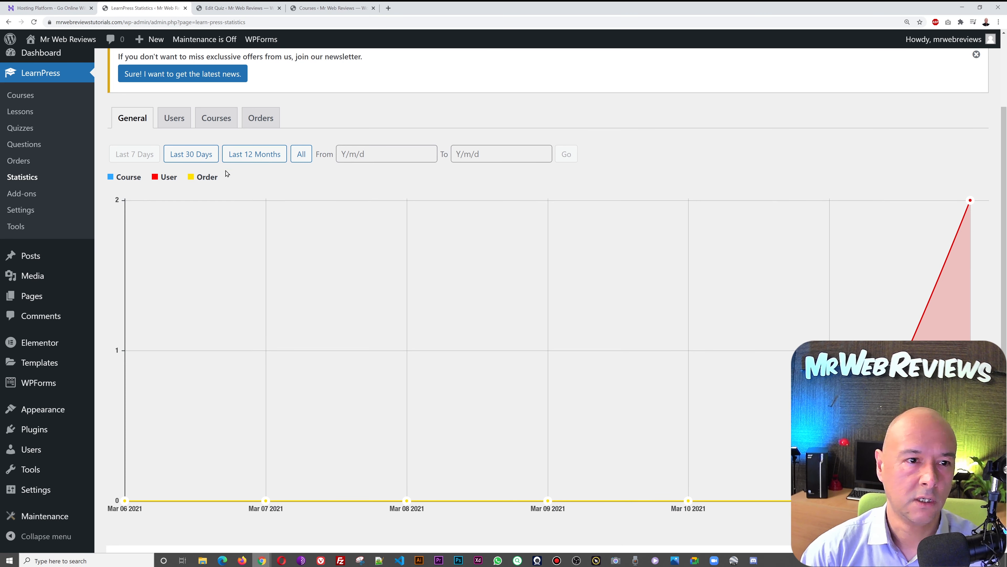
left_click(176, 126)
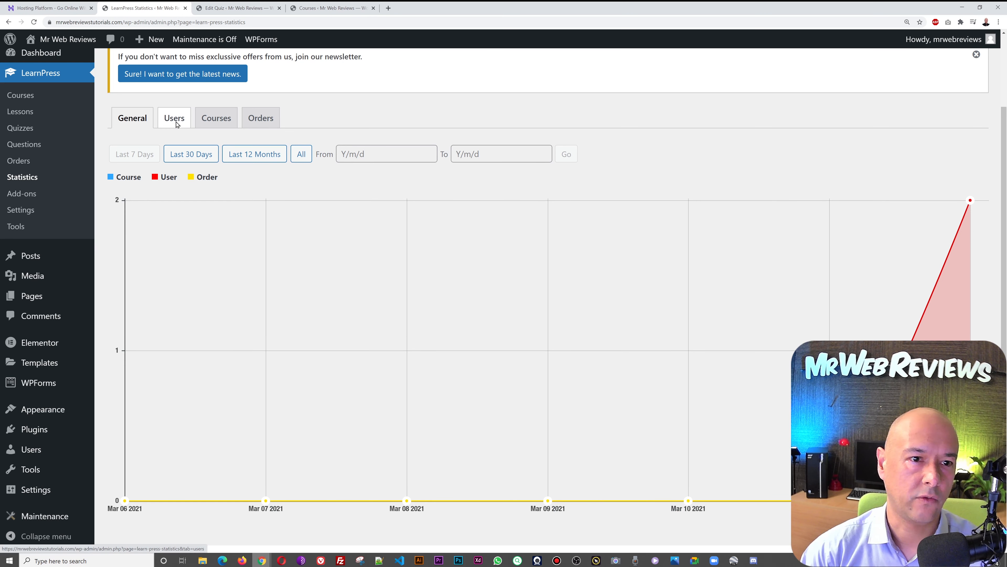
scroll(744, 214, "down", 2)
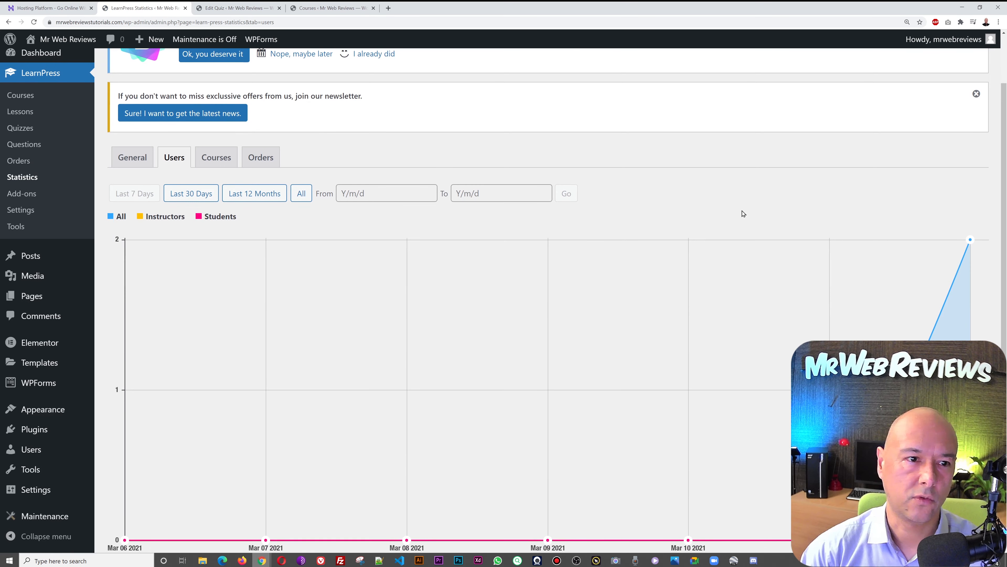
left_click(219, 165)
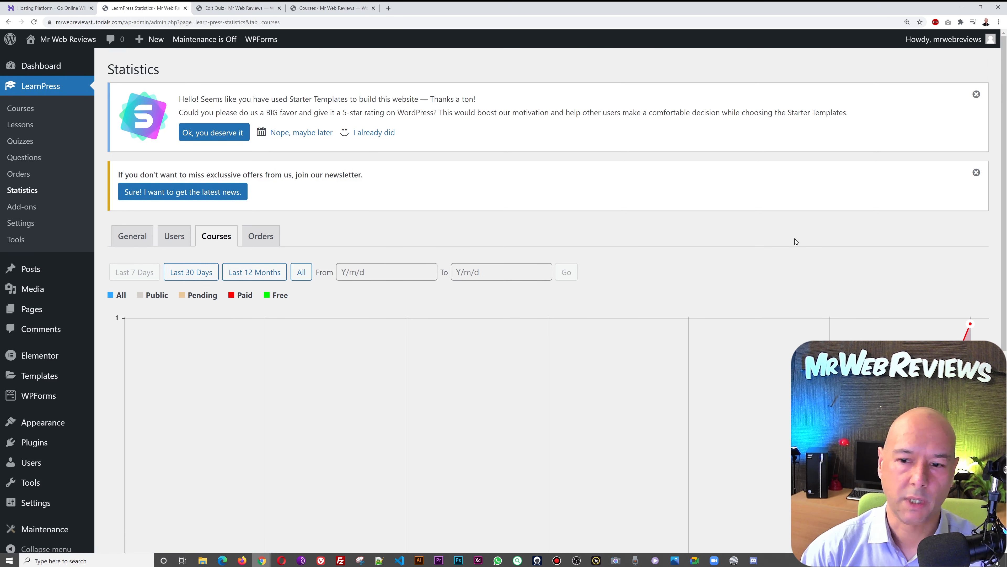
scroll(794, 241, "down", 4)
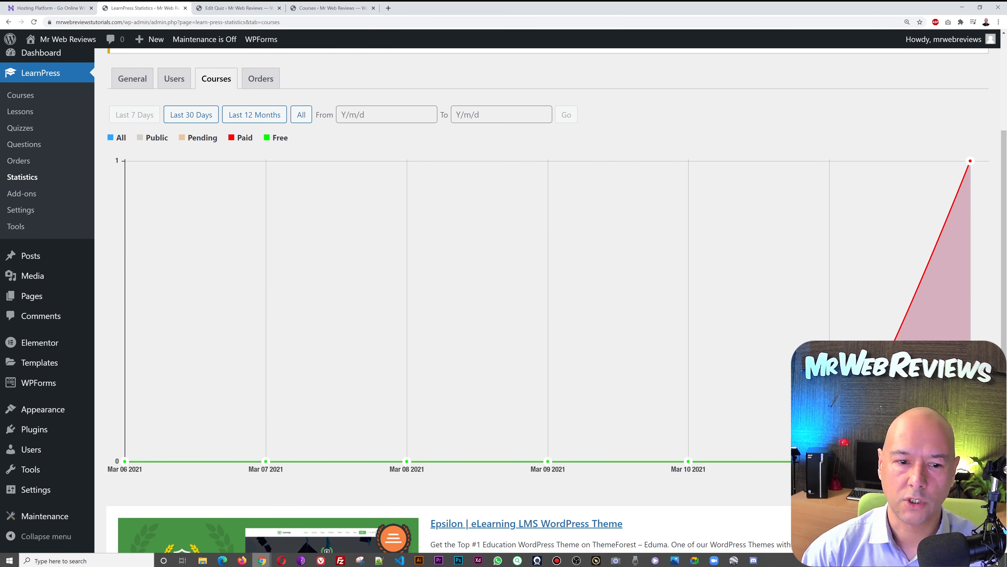
mouse_move(971, 161)
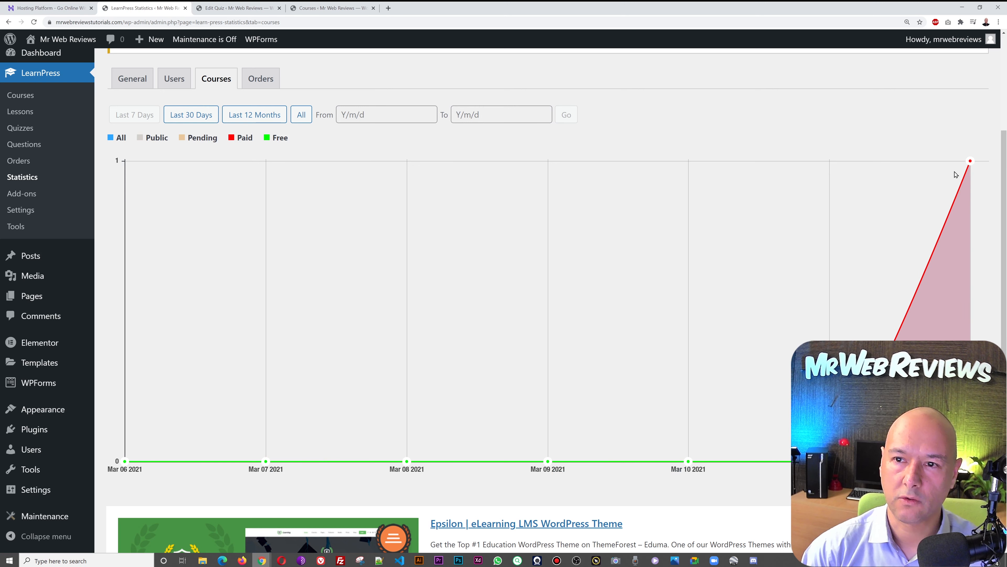
left_click(260, 78)
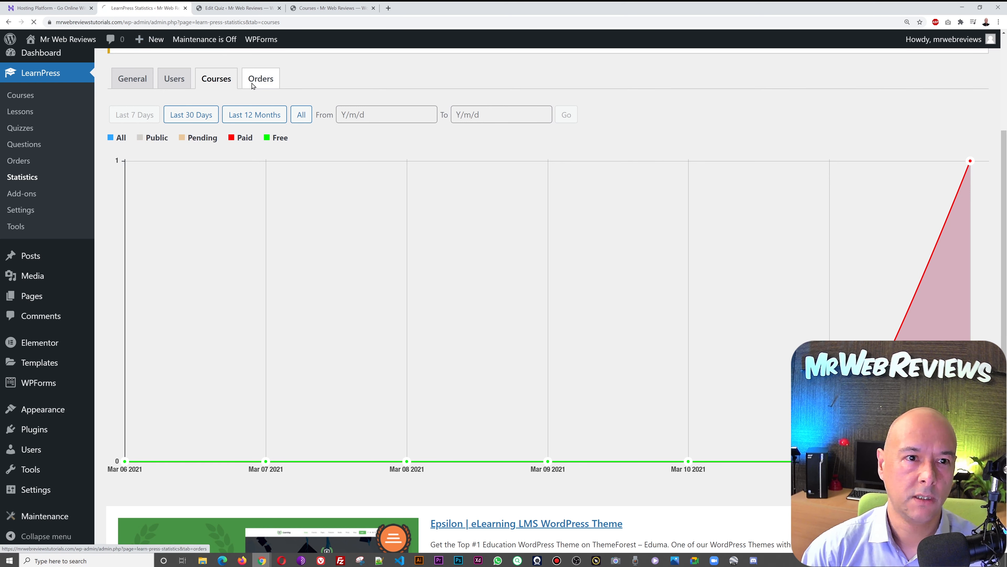
scroll(687, 107, "down", 4)
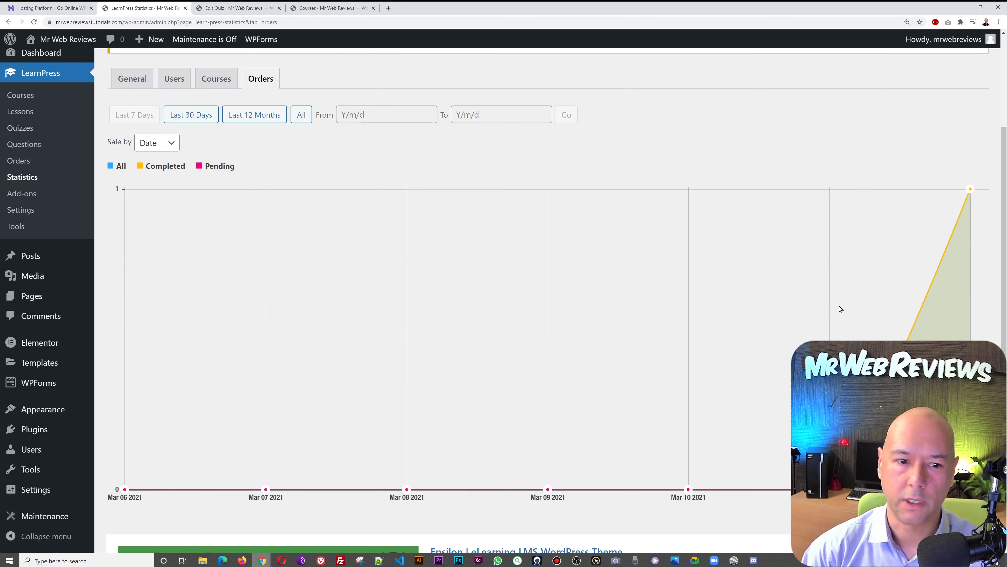
mouse_move(842, 309)
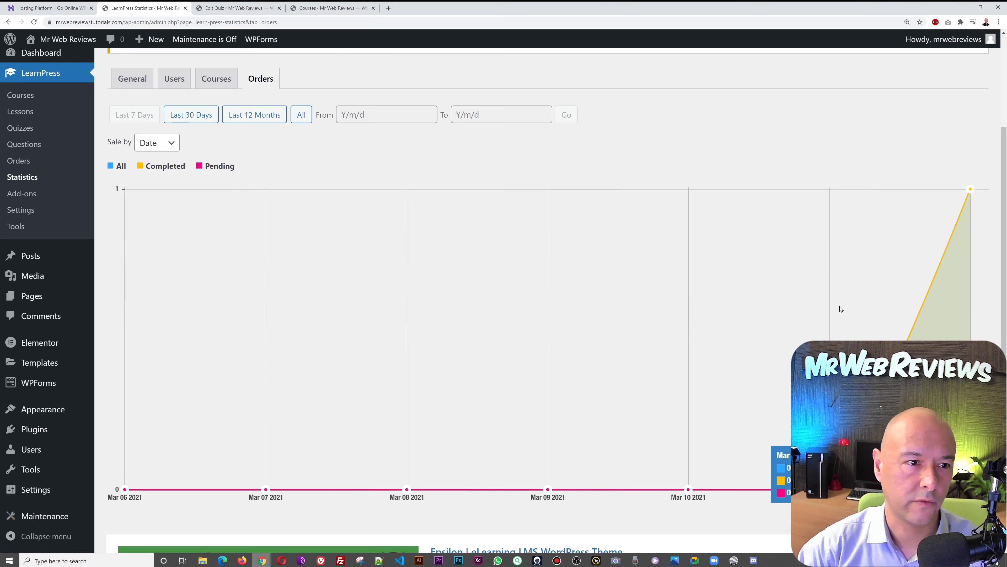
scroll(841, 309, "up", 4)
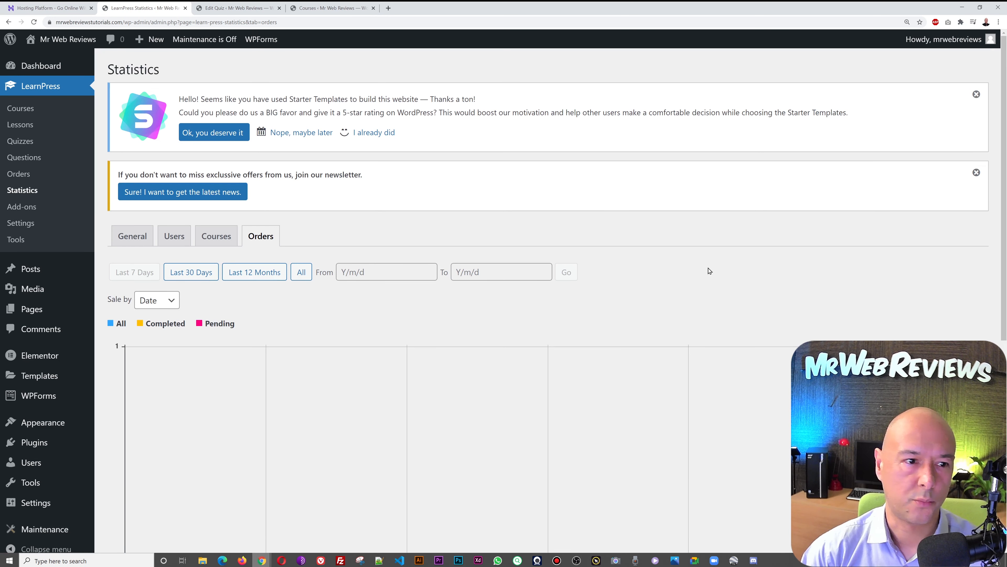
- In LearnPress Settings, set Logout Redirect to the Home page and save
left_click(31, 227)
scroll(647, 242, "down", 1)
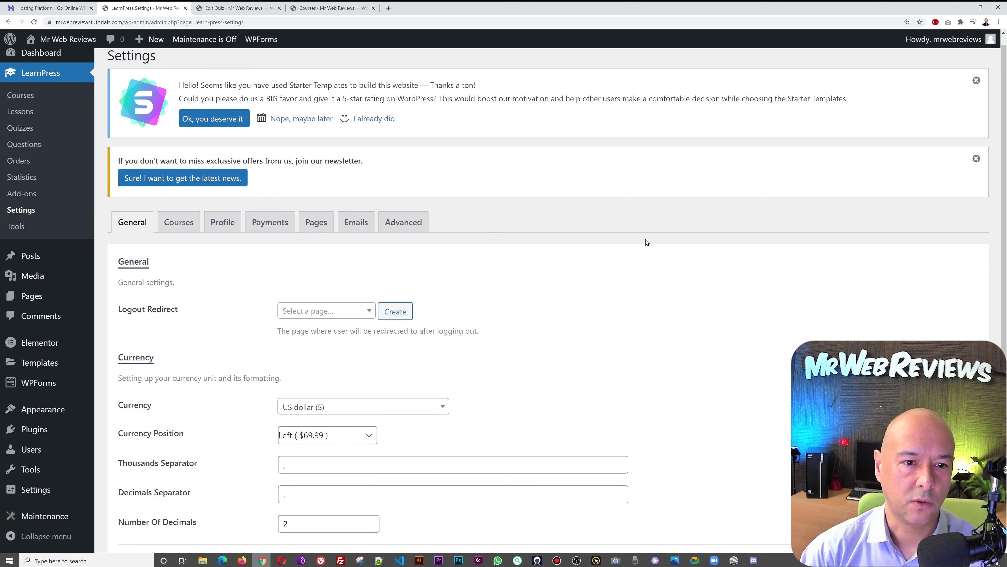
scroll(647, 242, "down", 2)
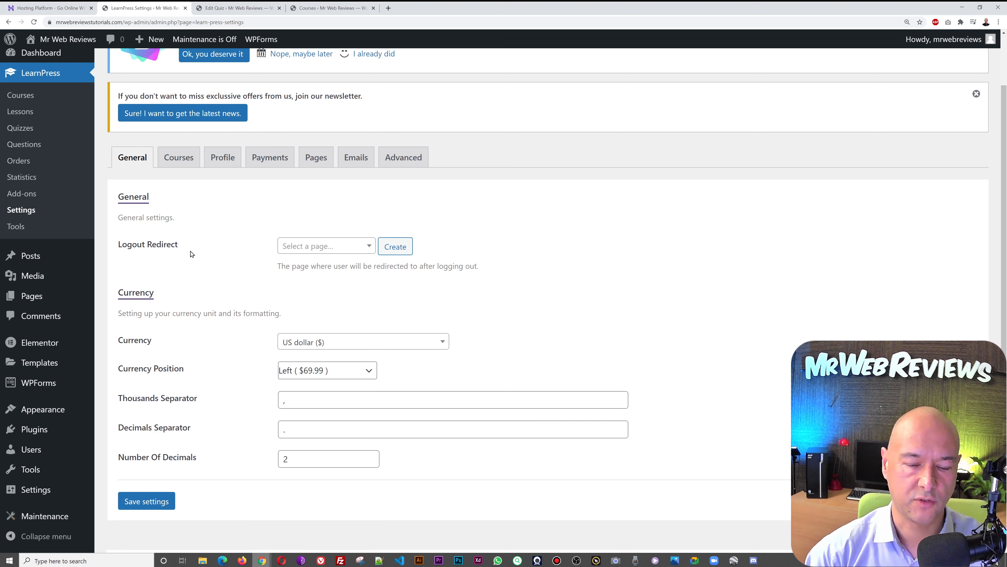
left_click(370, 246)
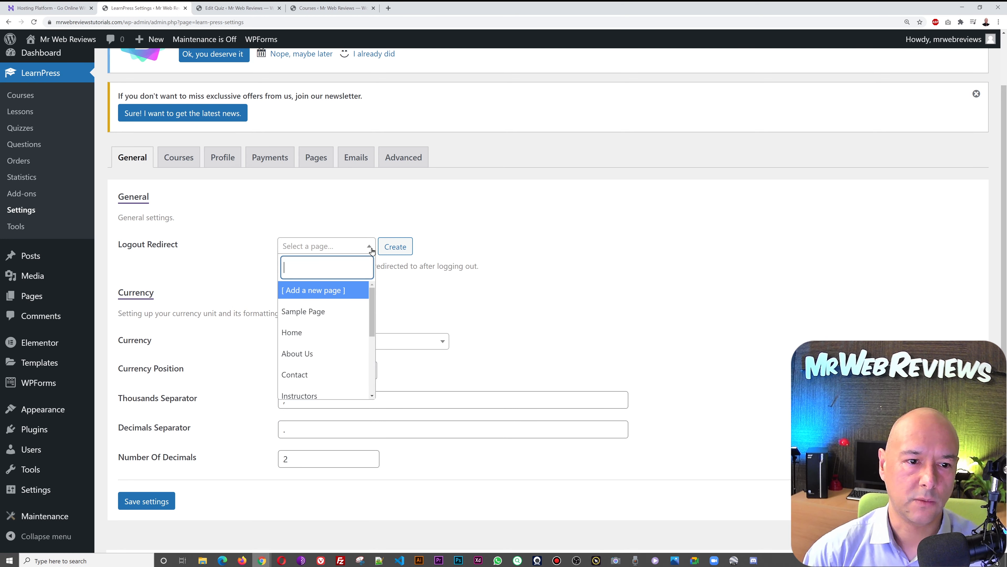
scroll(342, 335, "down", 1)
scroll(344, 338, "up", 1)
left_click(341, 333)
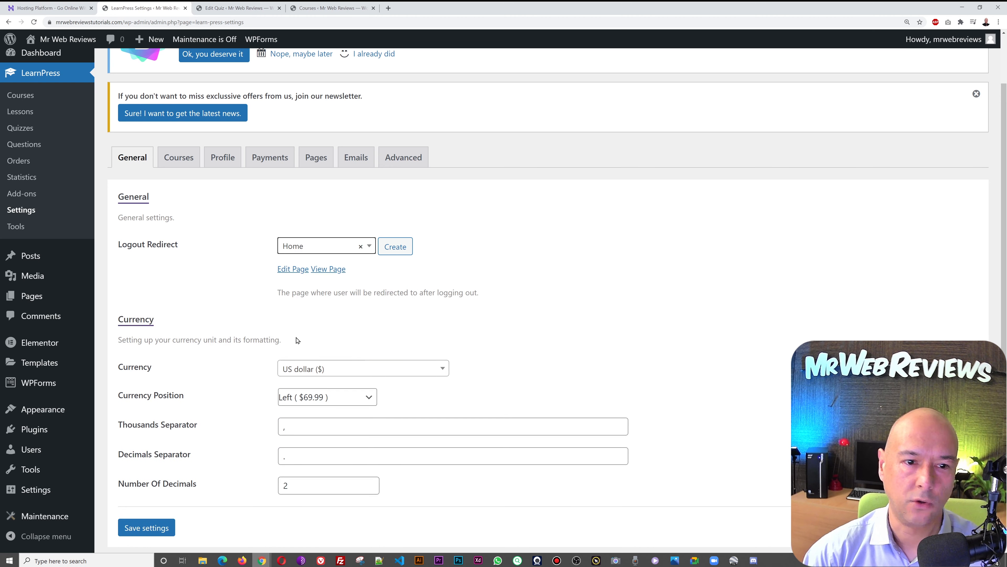
scroll(652, 296, "down", 3)
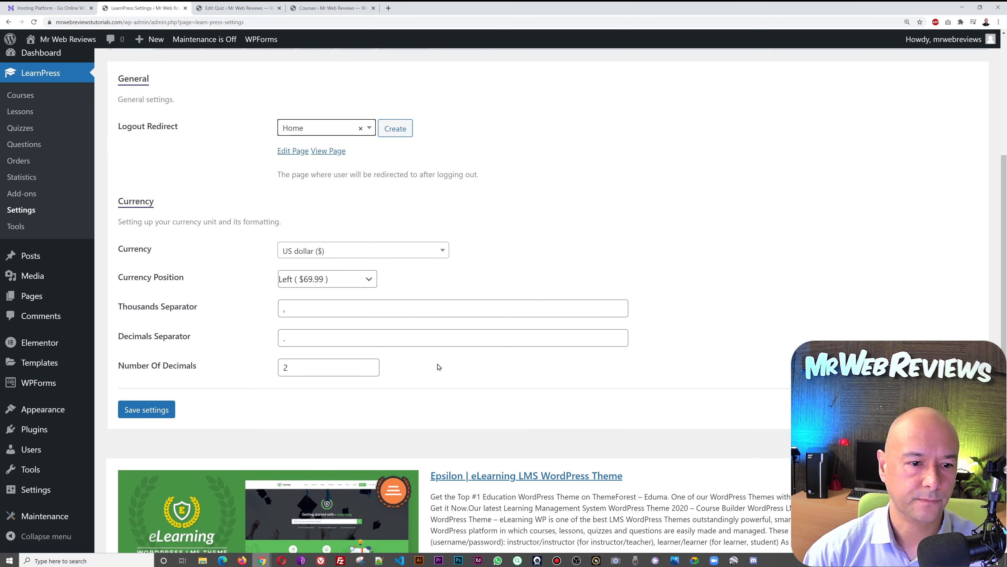
left_click(163, 411)
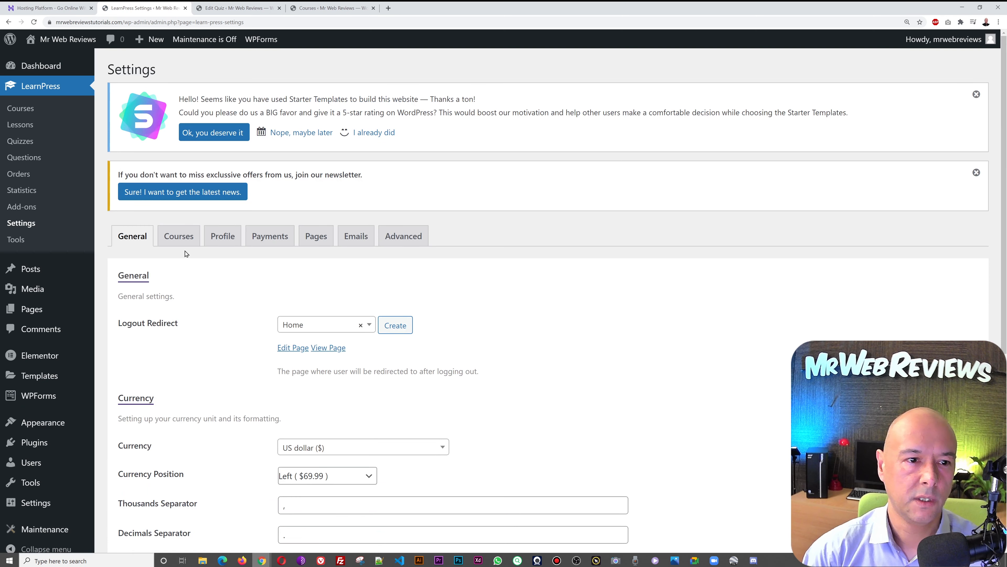
- Look through the LearnPress Courses settings
left_click(180, 237)
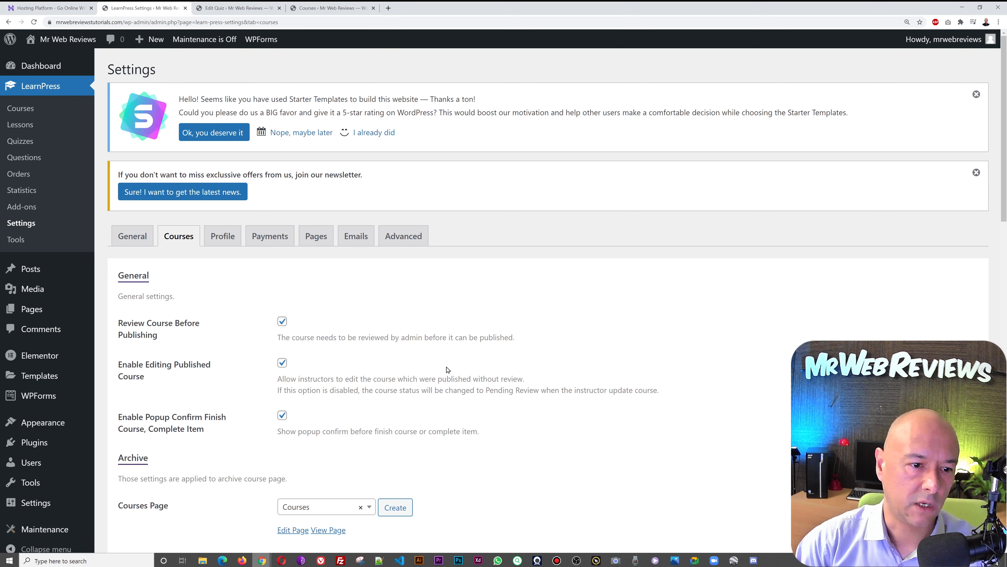
scroll(590, 360, "down", 5)
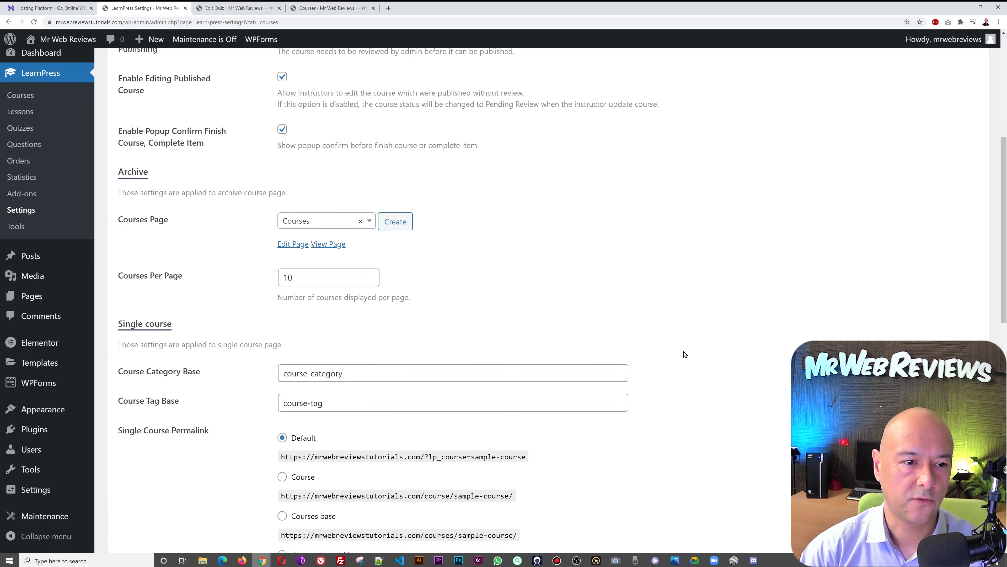
scroll(685, 353, "down", 8)
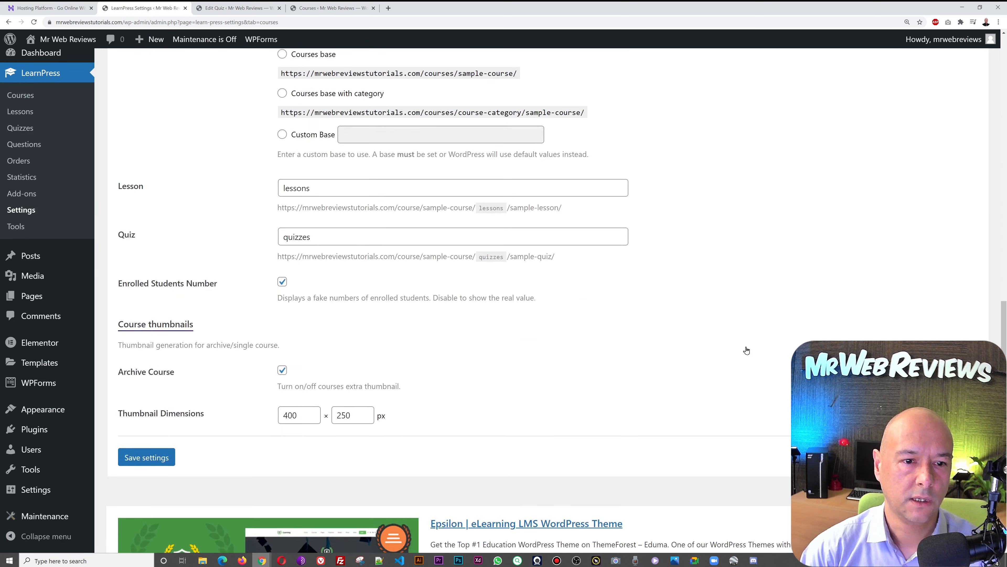
scroll(746, 350, "down", 1)
scroll(747, 350, "up", 14)
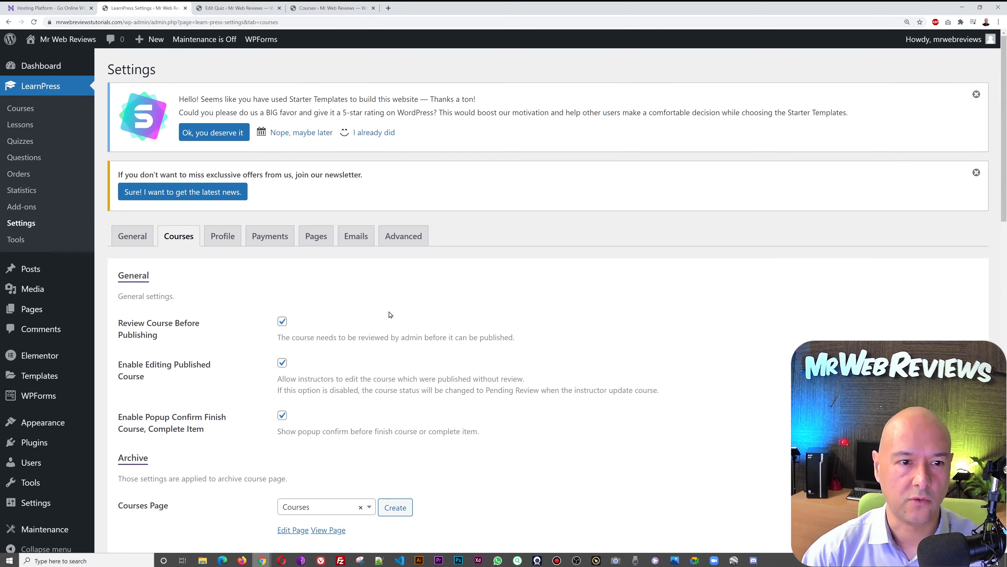
- On the Profile settings, switch off the login and register forms
left_click(223, 236)
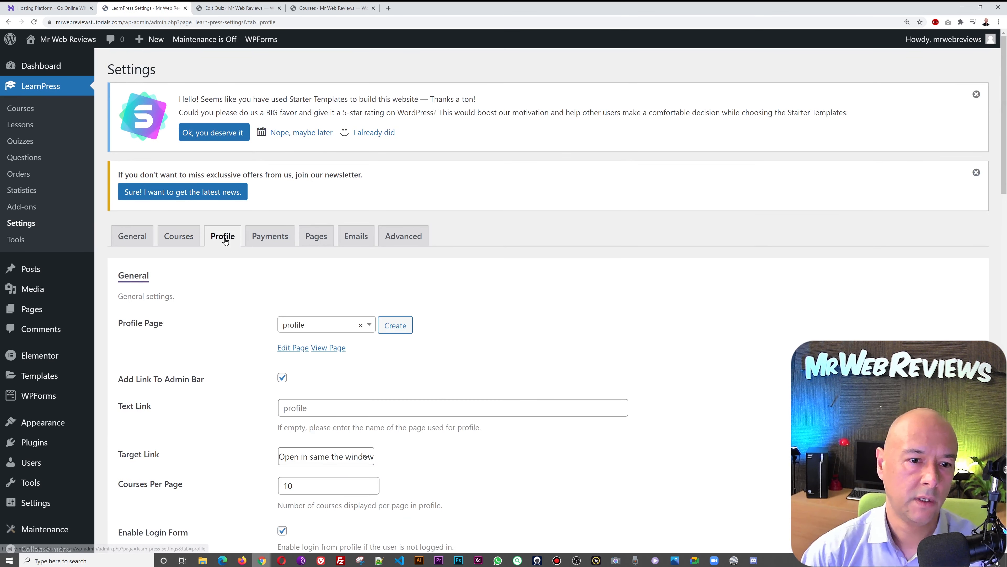
scroll(602, 357, "down", 1)
scroll(619, 365, "down", 1)
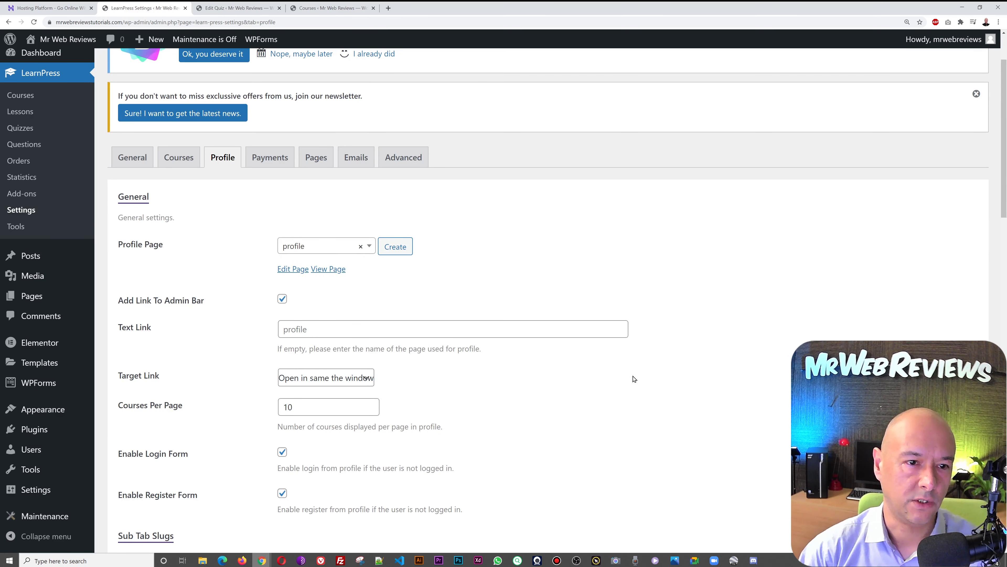
scroll(634, 377, "down", 2)
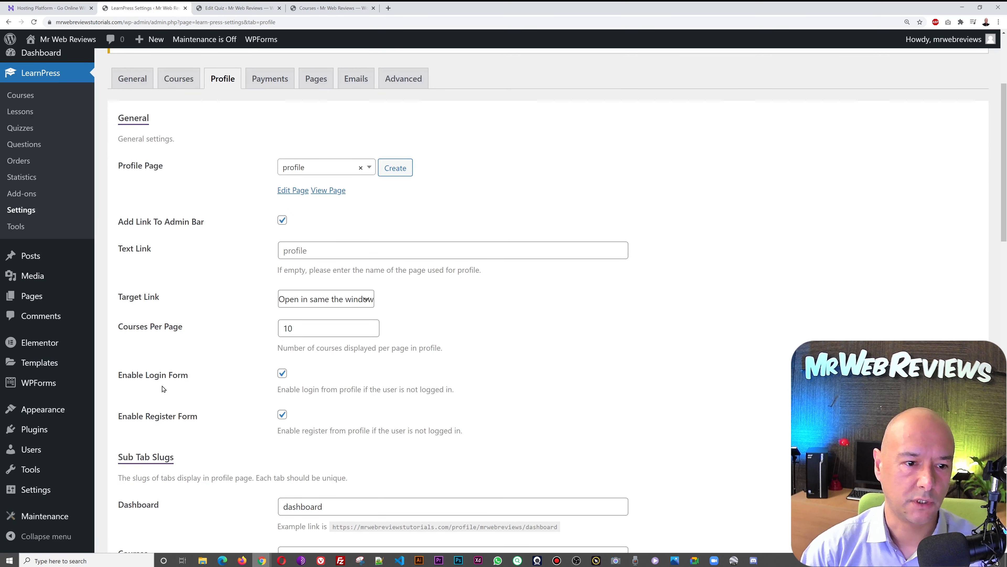
left_click(282, 373)
left_click(282, 415)
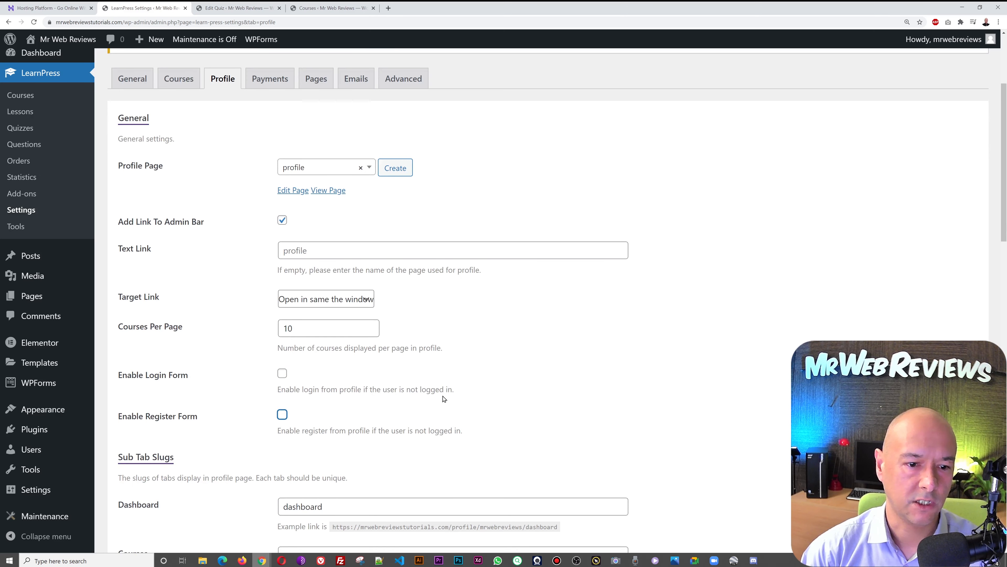
- Preview the Digital Marketing course page, then re-enable login and register forms and save
left_click(281, 559)
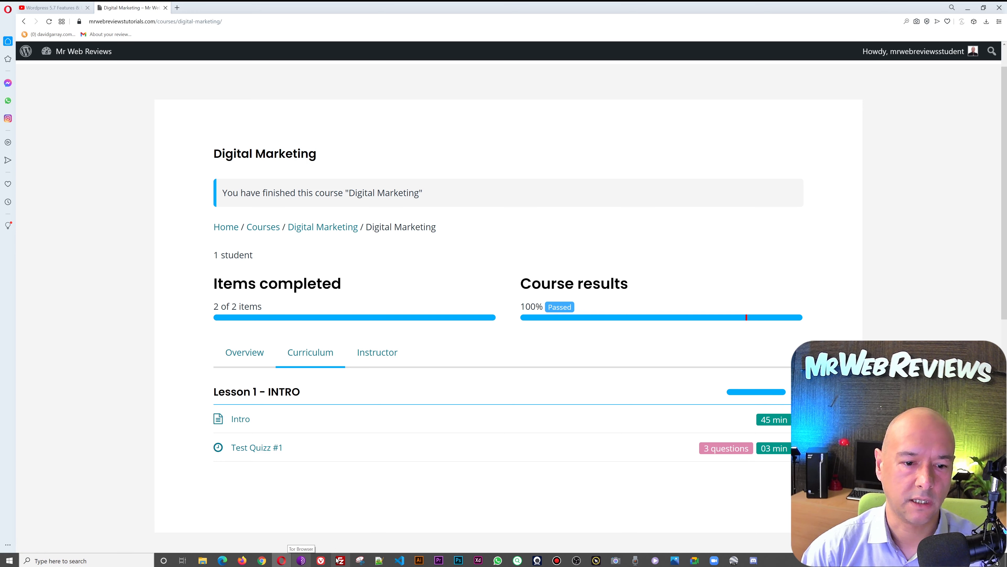
mouse_move(270, 563)
left_click(333, 526)
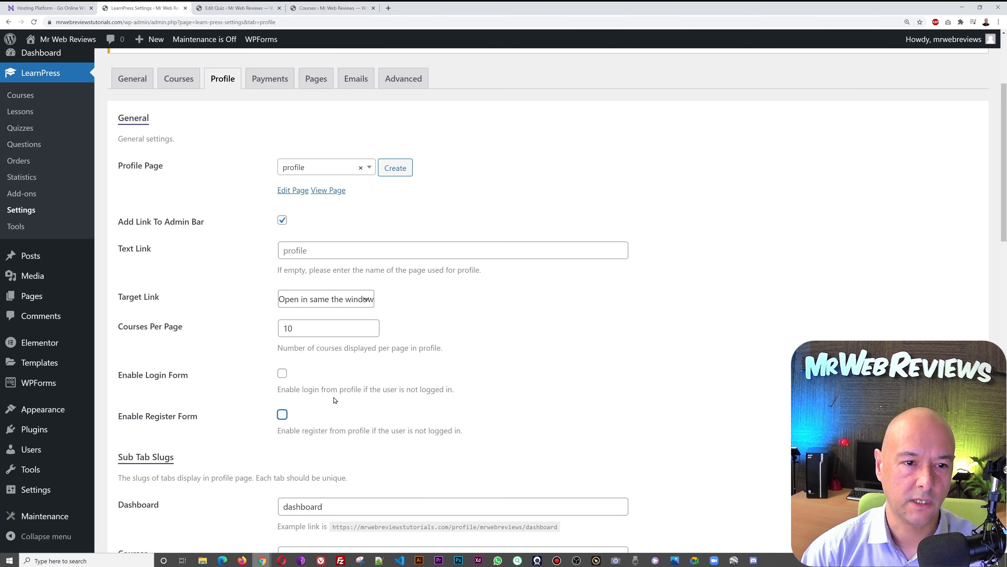
left_click(282, 373)
left_click(282, 414)
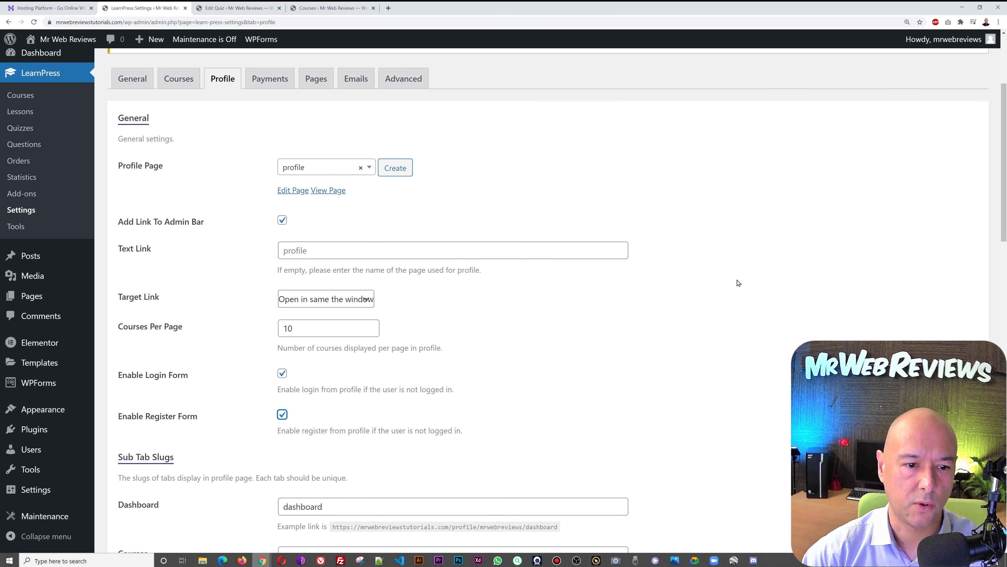
scroll(738, 282, "down", 10)
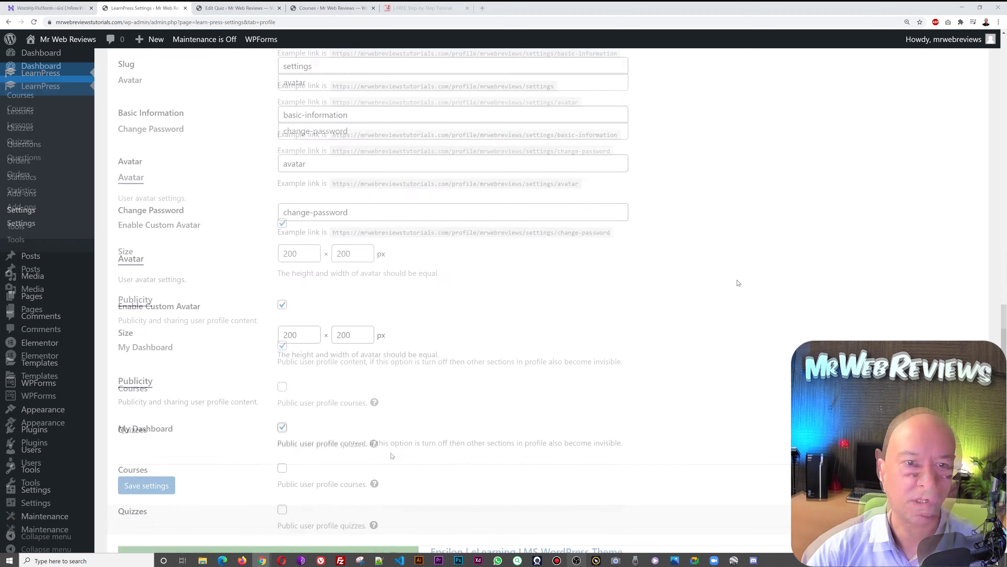
left_click(148, 484)
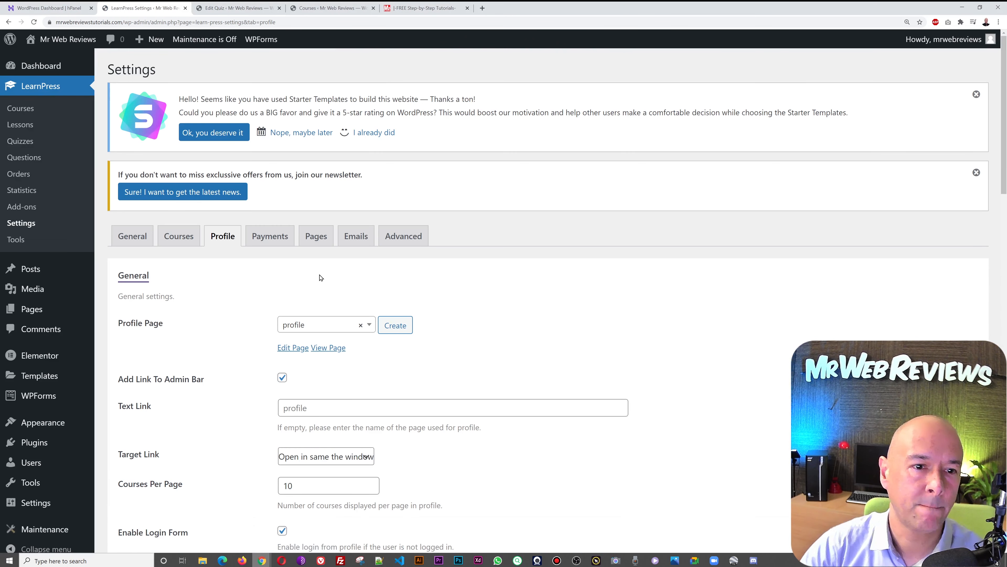
left_click(278, 239)
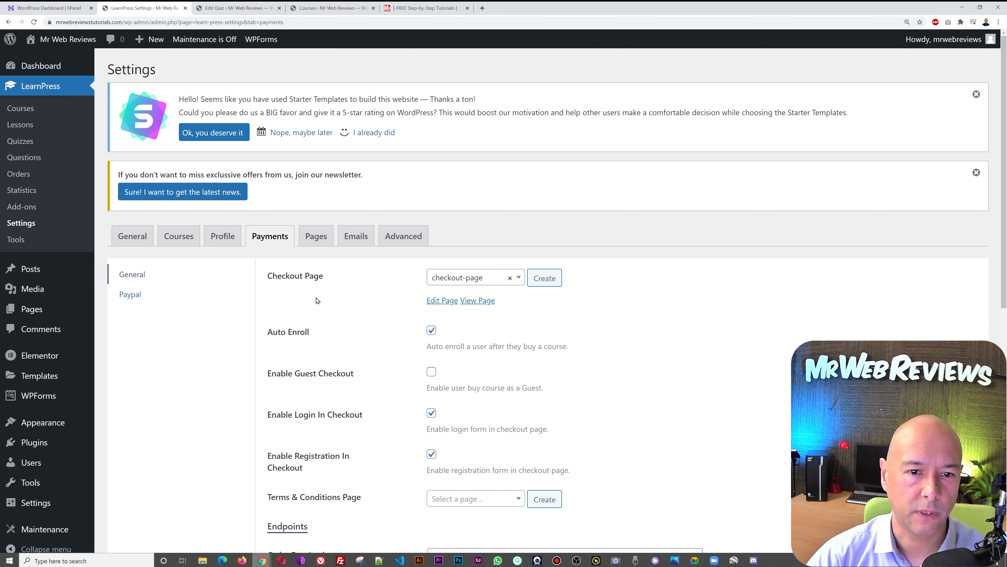
- Review the PayPal and General payment options and save the payment settings
left_click(136, 299)
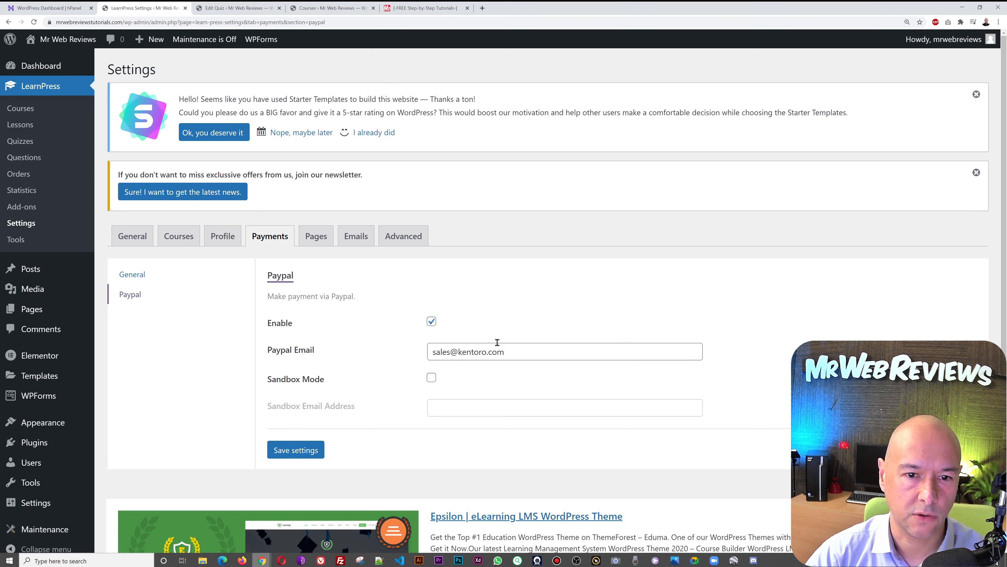
left_click(132, 274)
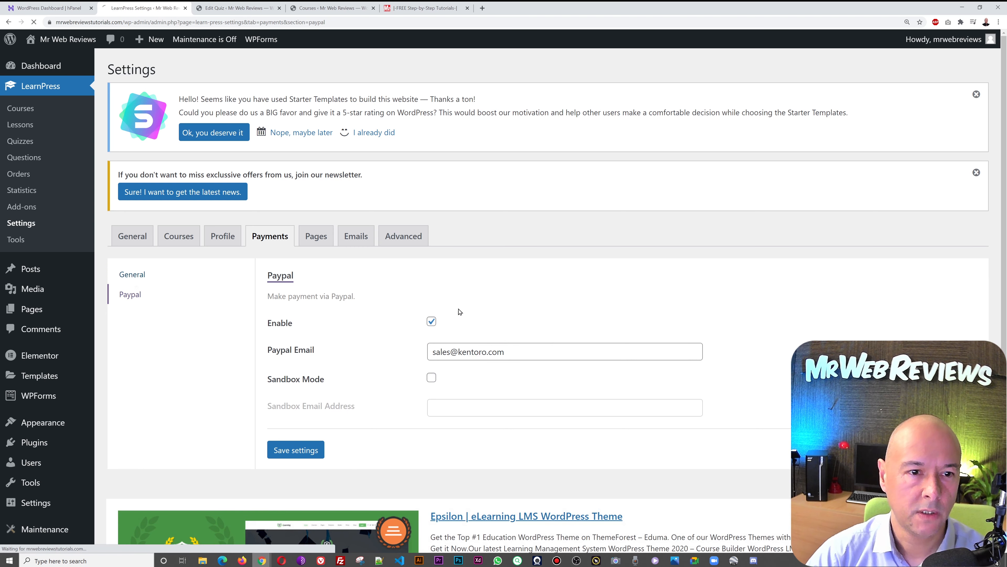
scroll(693, 319, "down", 1)
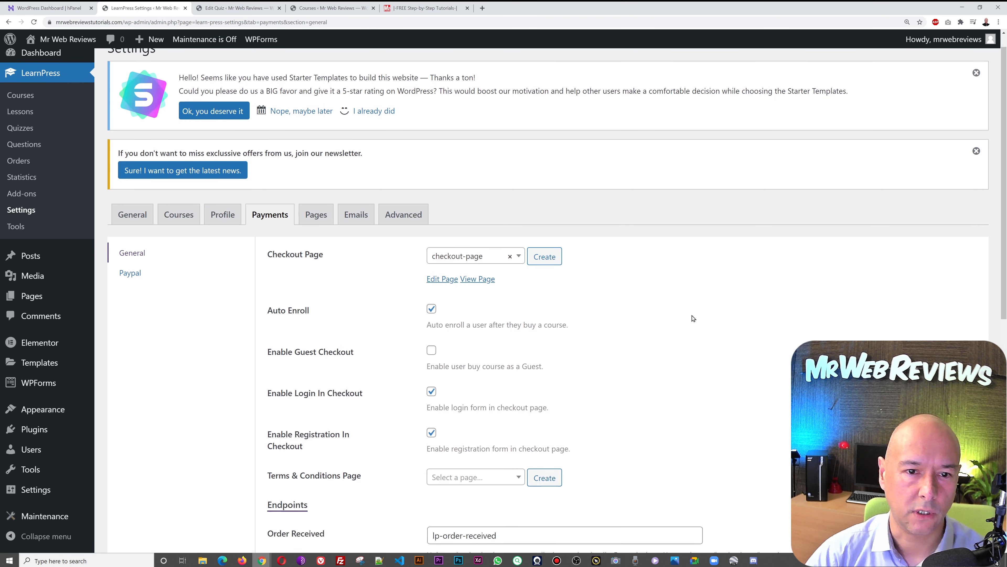
scroll(701, 301, "down", 1)
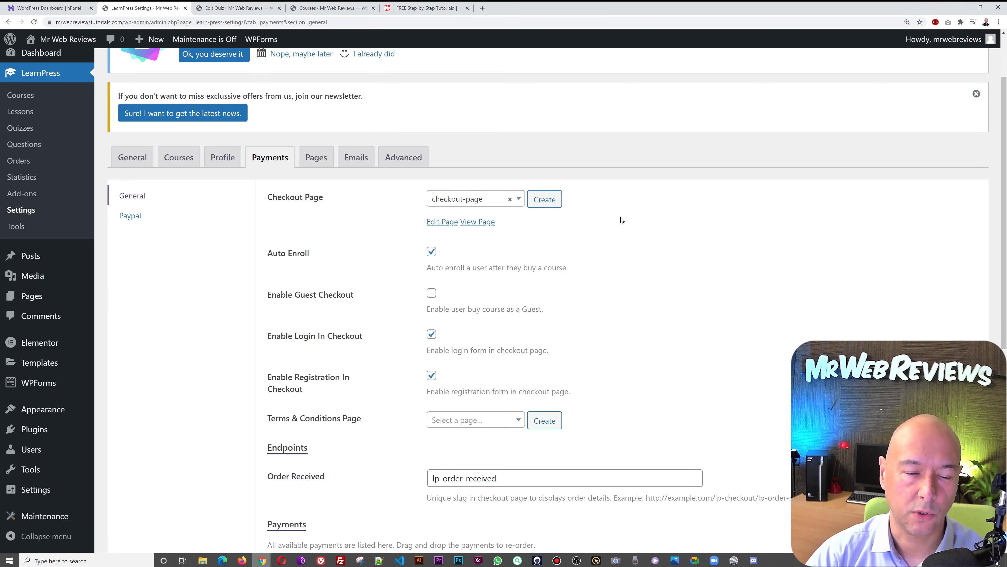
scroll(681, 228, "down", 5)
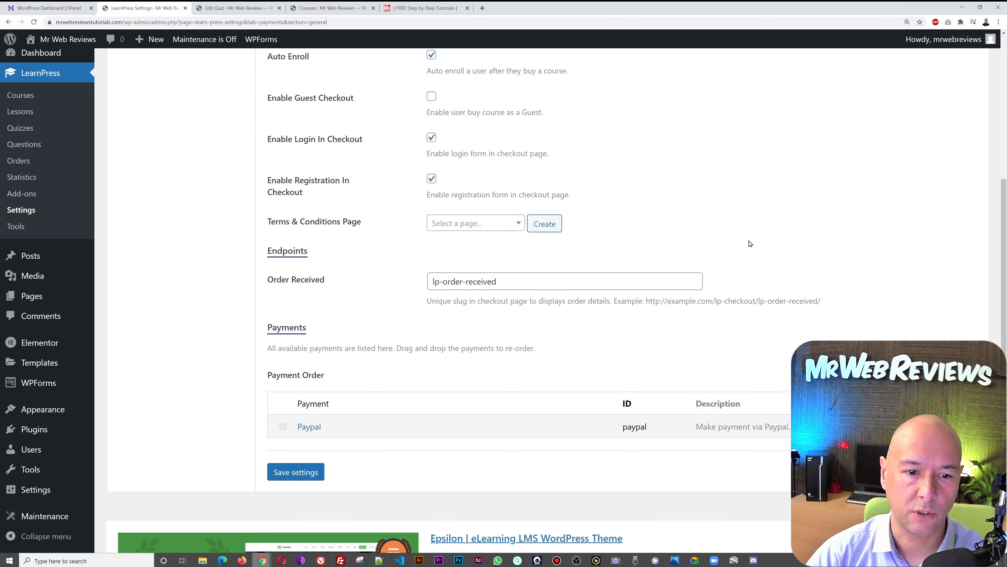
scroll(750, 243, "up", 4)
scroll(750, 243, "down", 3)
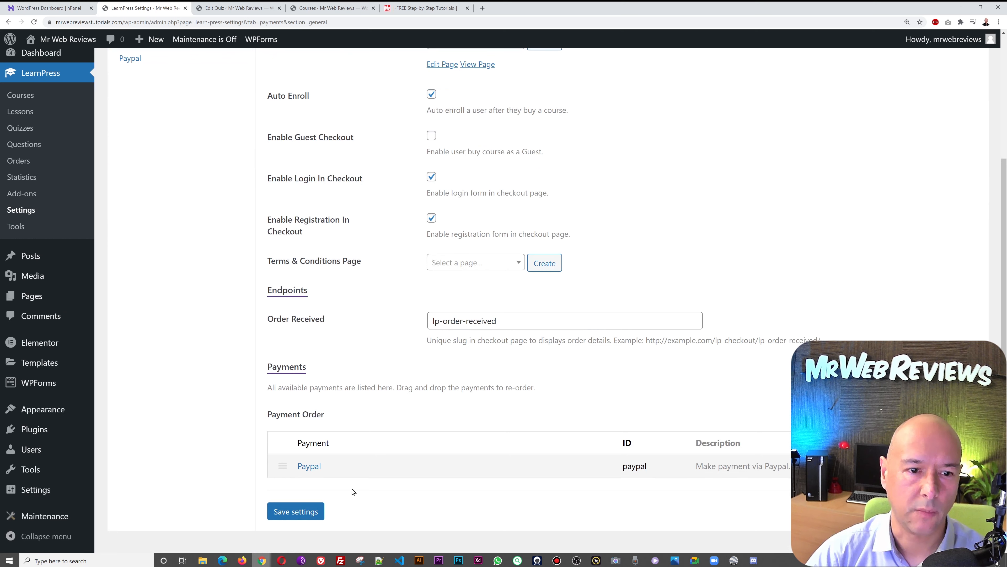
left_click(327, 513)
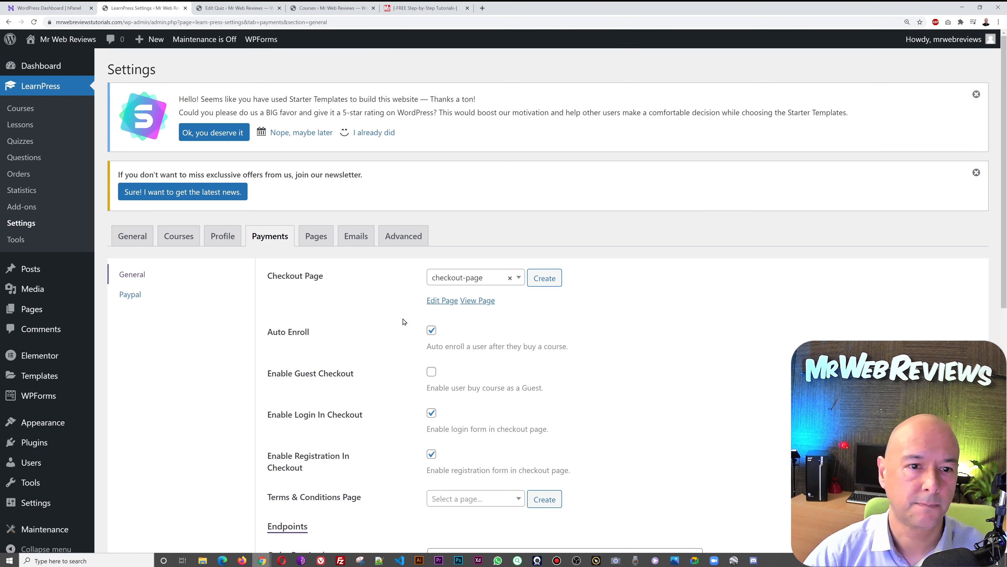
left_click(317, 235)
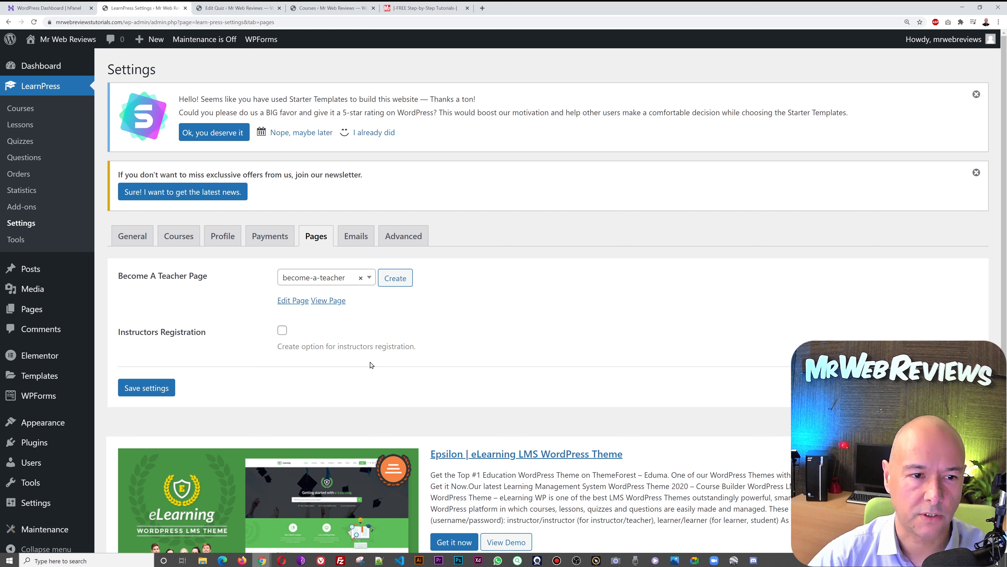
left_click(282, 330)
left_click(282, 331)
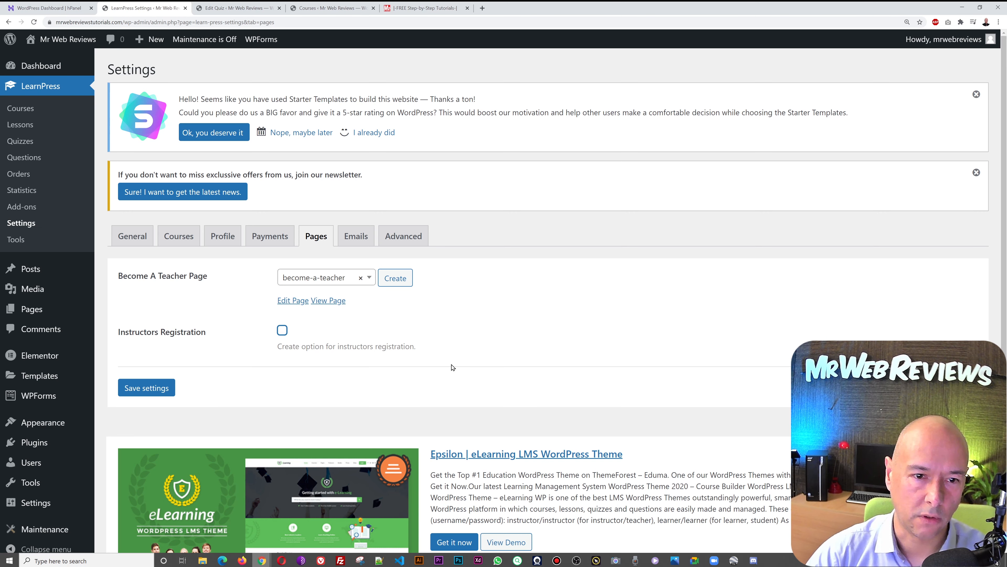
left_click(348, 240)
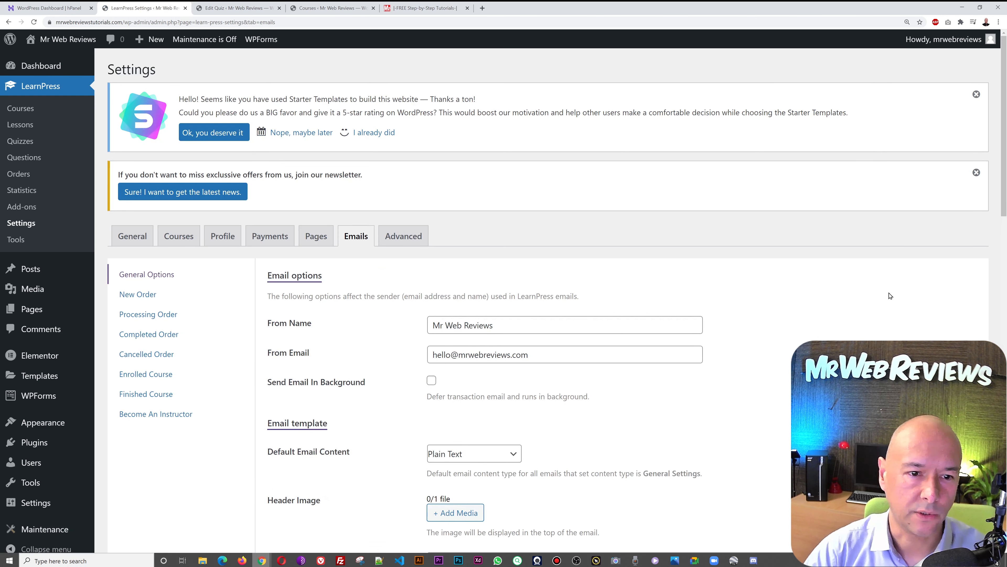
scroll(889, 295, "down", 2)
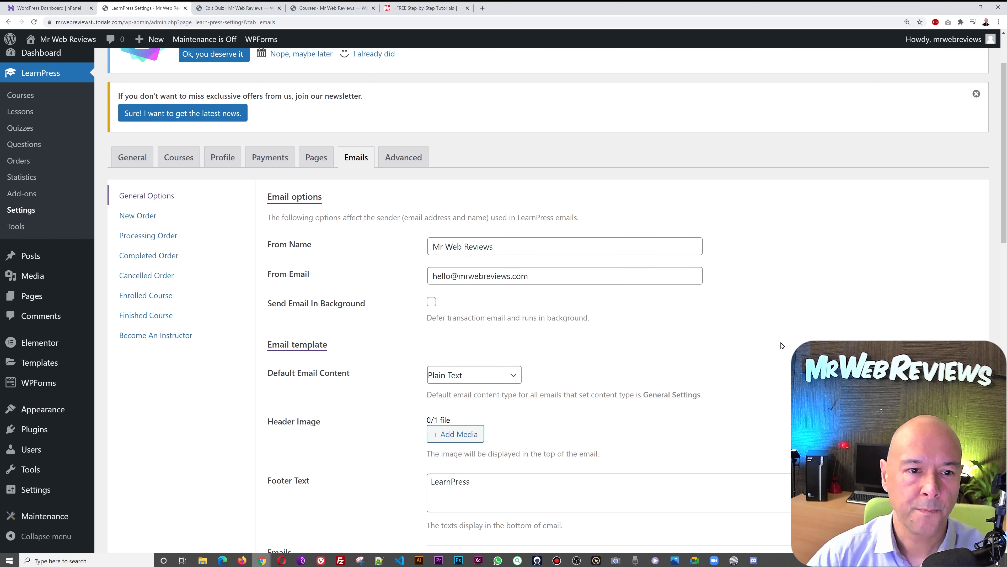
scroll(782, 346, "down", 3)
scroll(782, 345, "down", 2)
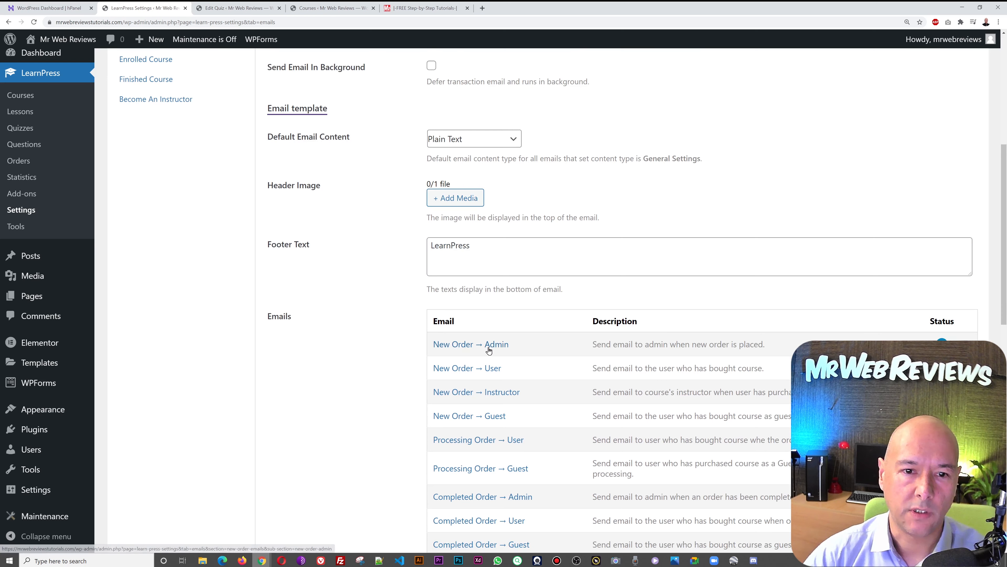
scroll(634, 387, "down", 1)
scroll(634, 387, "down", 1)
triple_click(524, 216)
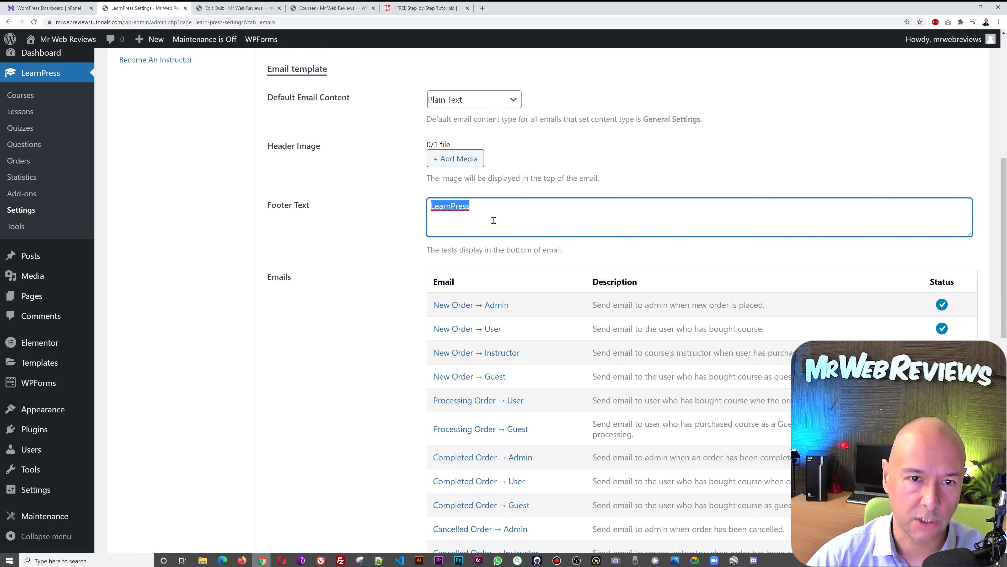
scroll(540, 225, "down", 7)
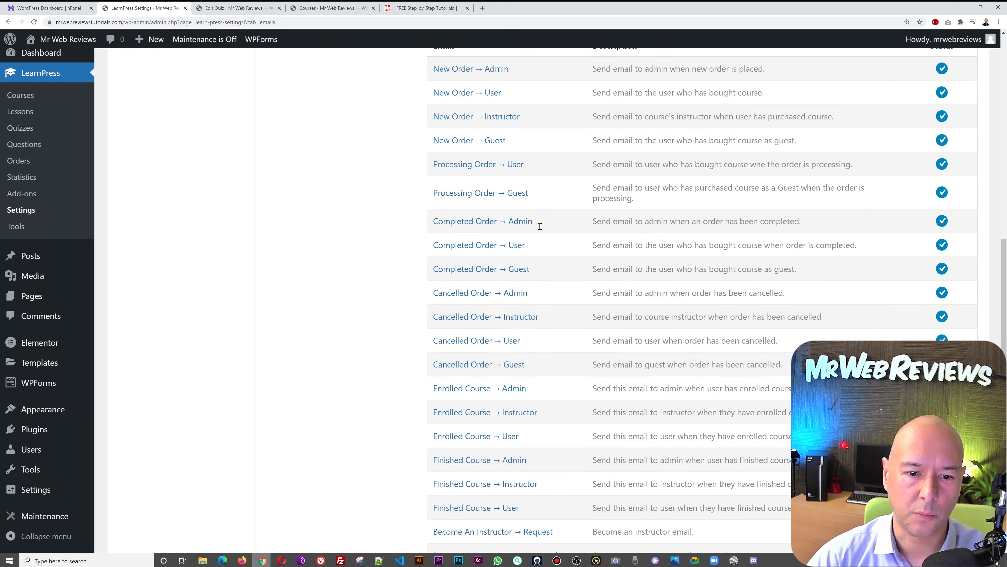
scroll(607, 266, "down", 5)
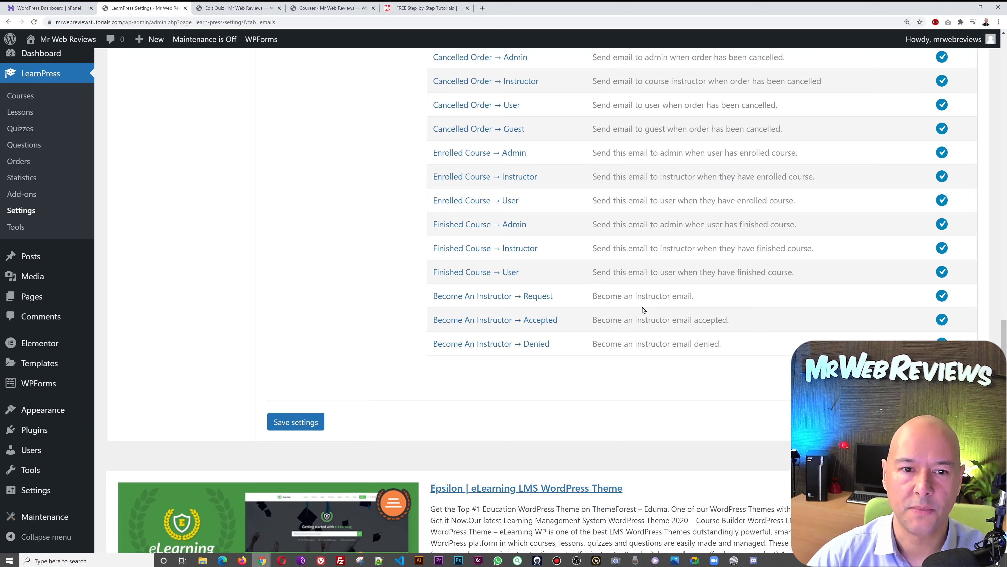
scroll(638, 308, "up", 7)
scroll(641, 307, "up", 4)
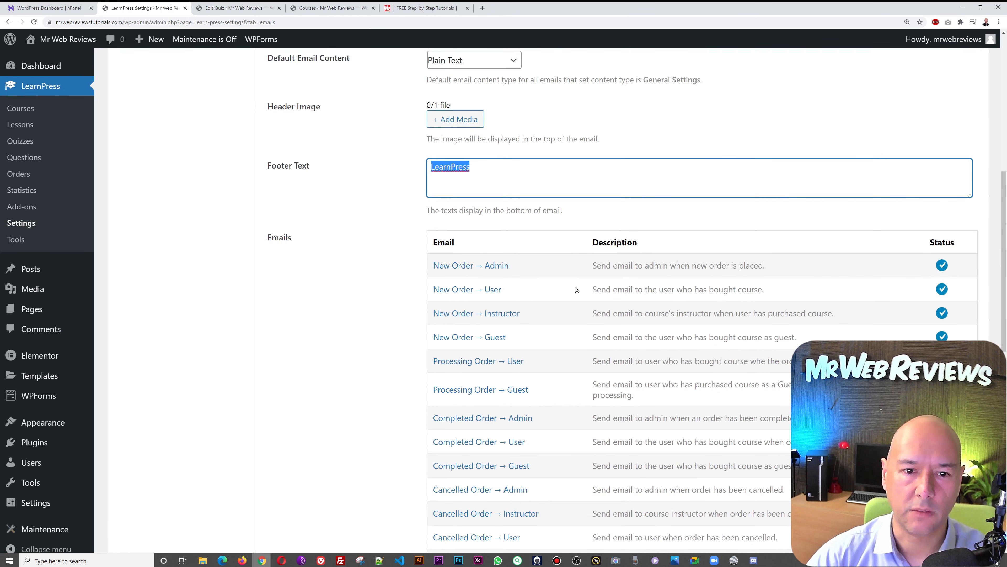
- Open the New Order admin email and review its subject, heading and HTML content
left_click(469, 267)
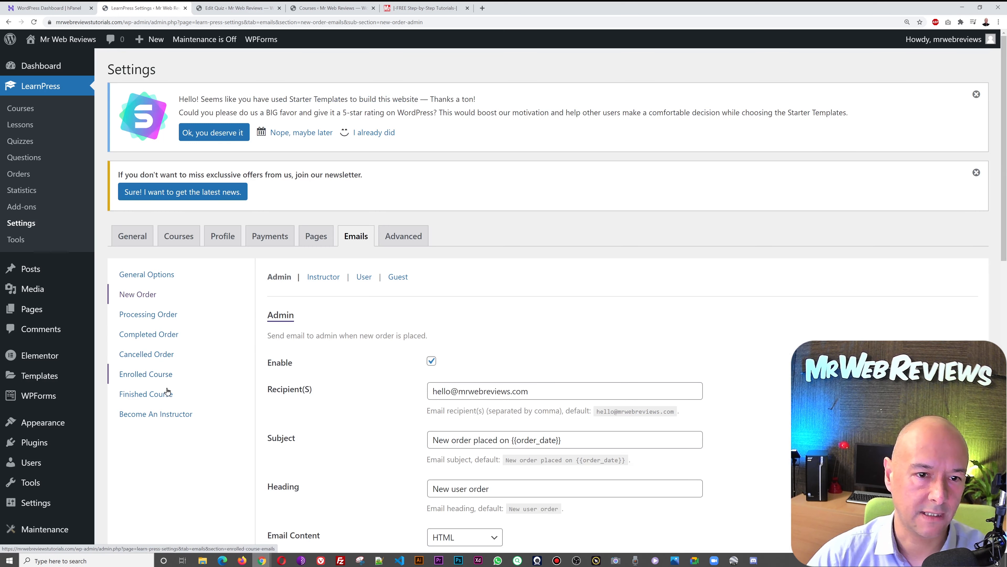
scroll(768, 378, "down", 3)
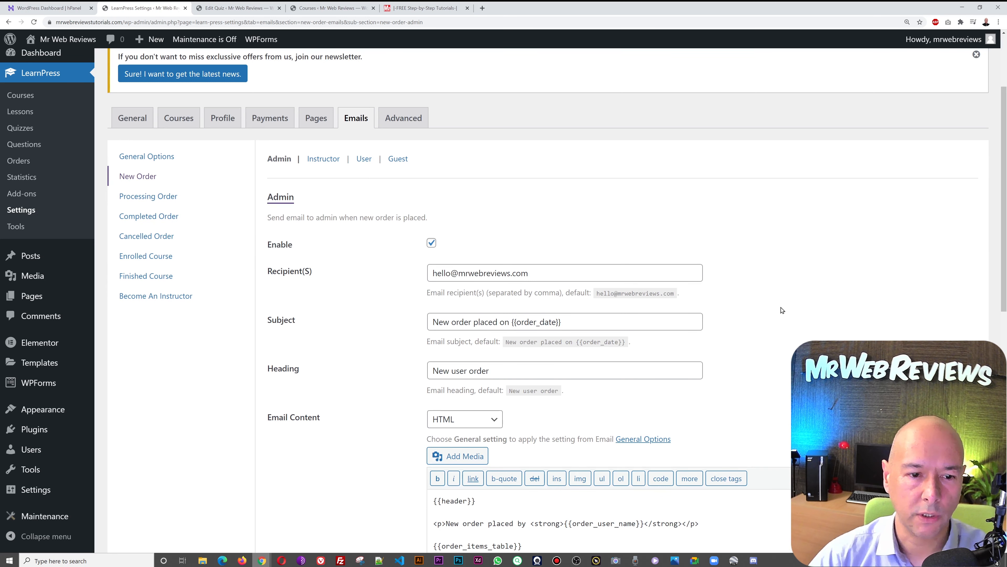
scroll(781, 309, "down", 5)
left_click(516, 405)
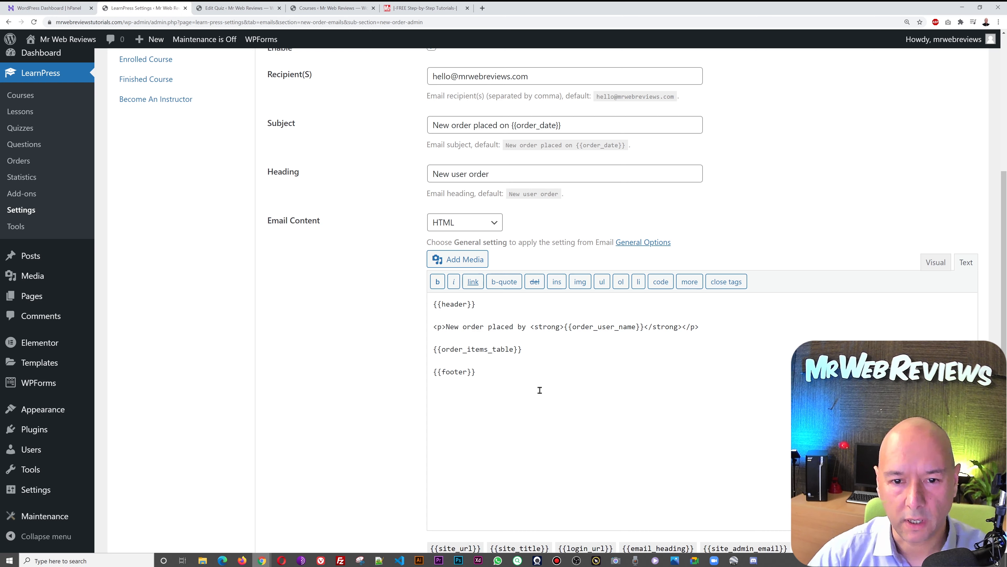
scroll(611, 398, "down", 2)
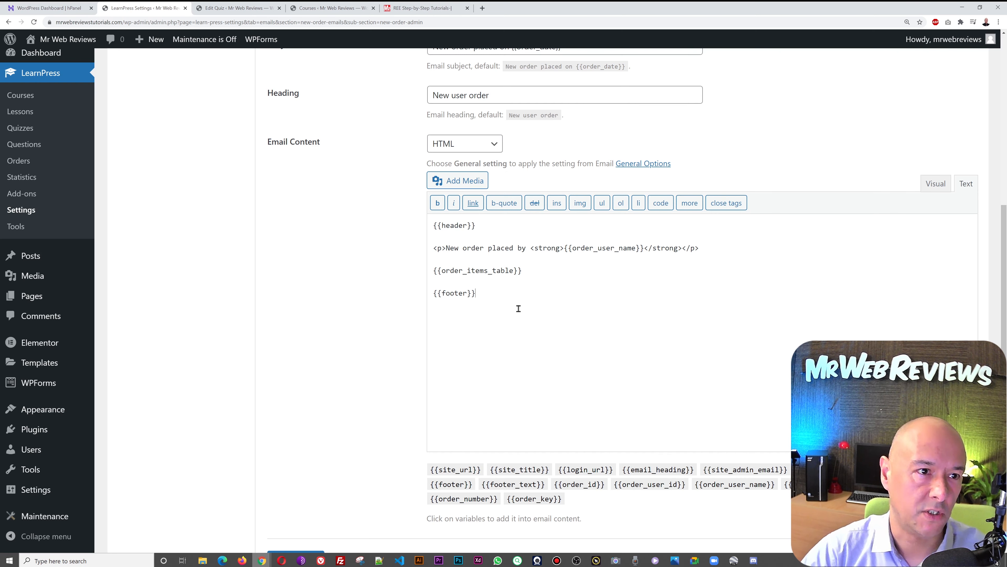
scroll(519, 309, "up", 3)
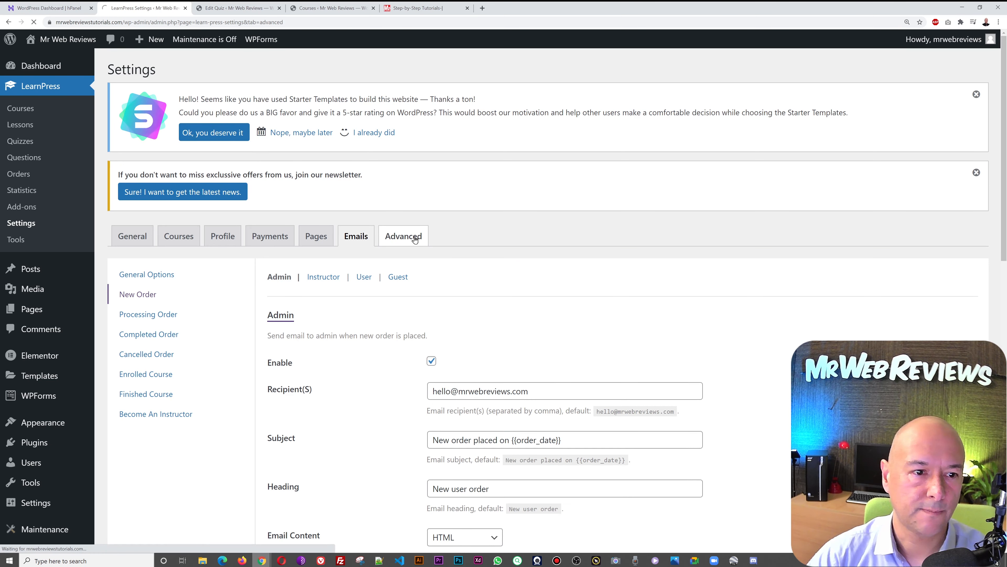
- Scroll the Advanced settings, glance over the live homepage, then go to the Pages list
scroll(702, 344, "down", 3)
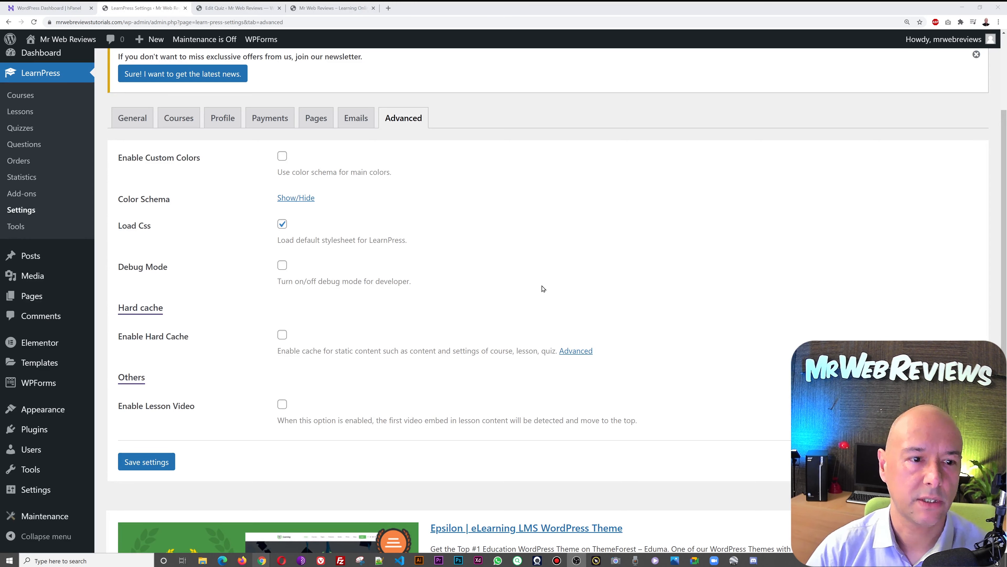
left_click(324, 9)
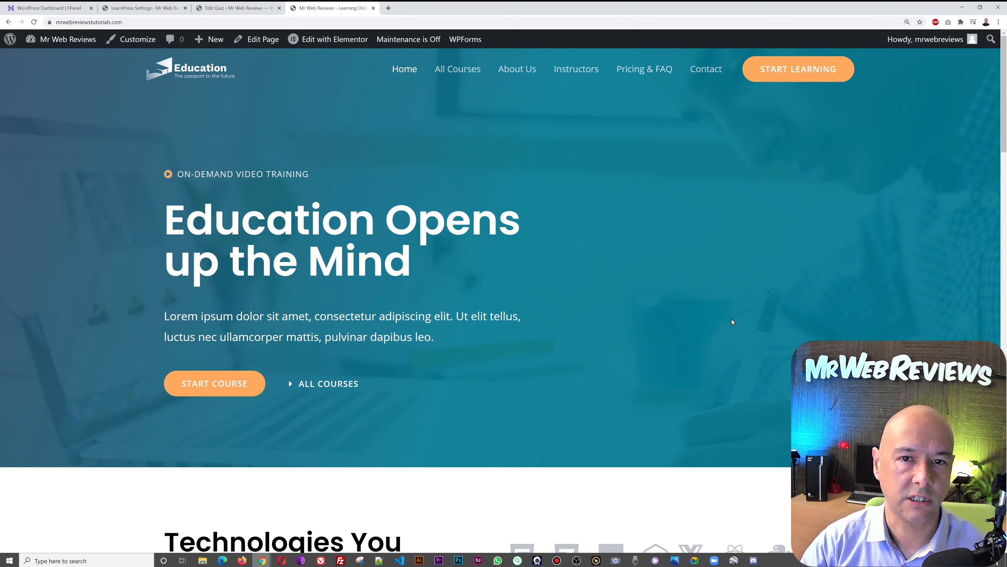
scroll(732, 321, "down", 6)
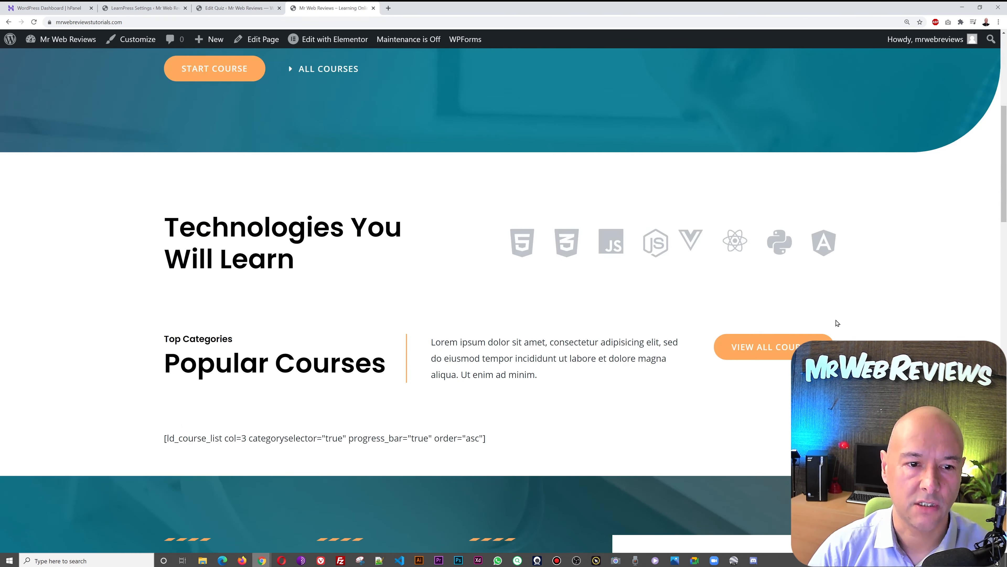
scroll(839, 322, "down", 9)
scroll(842, 322, "up", 13)
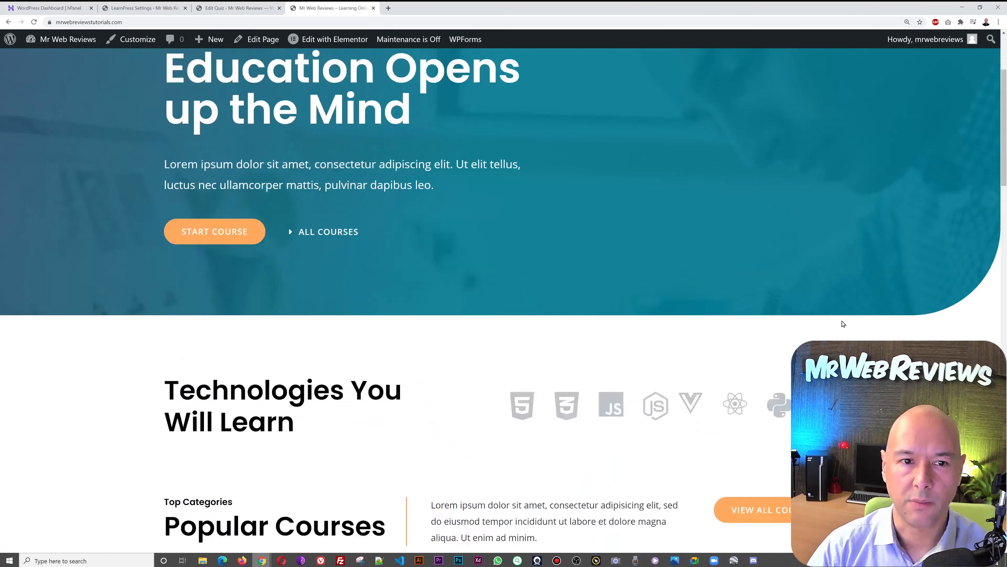
scroll(844, 323, "up", 3)
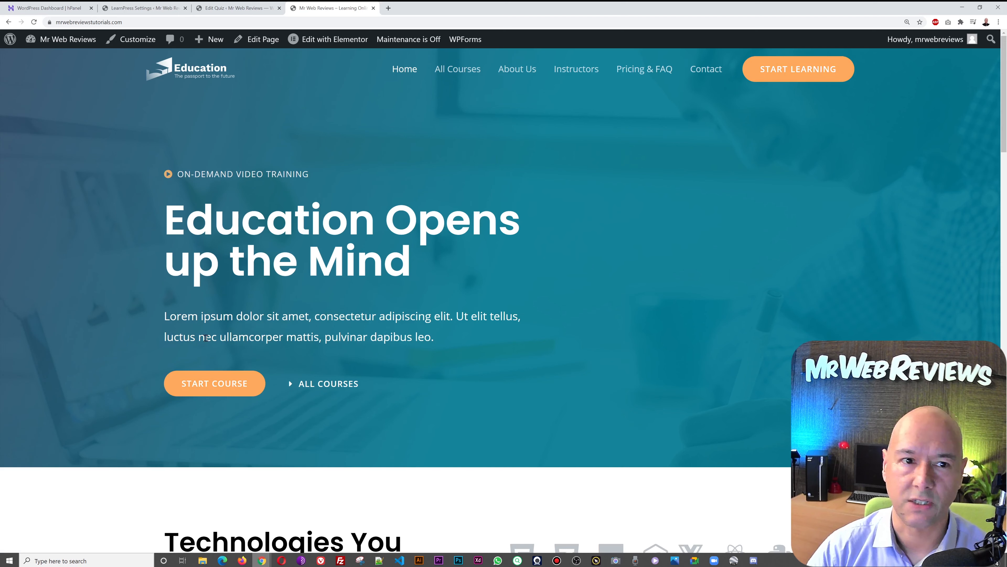
left_click(164, 8)
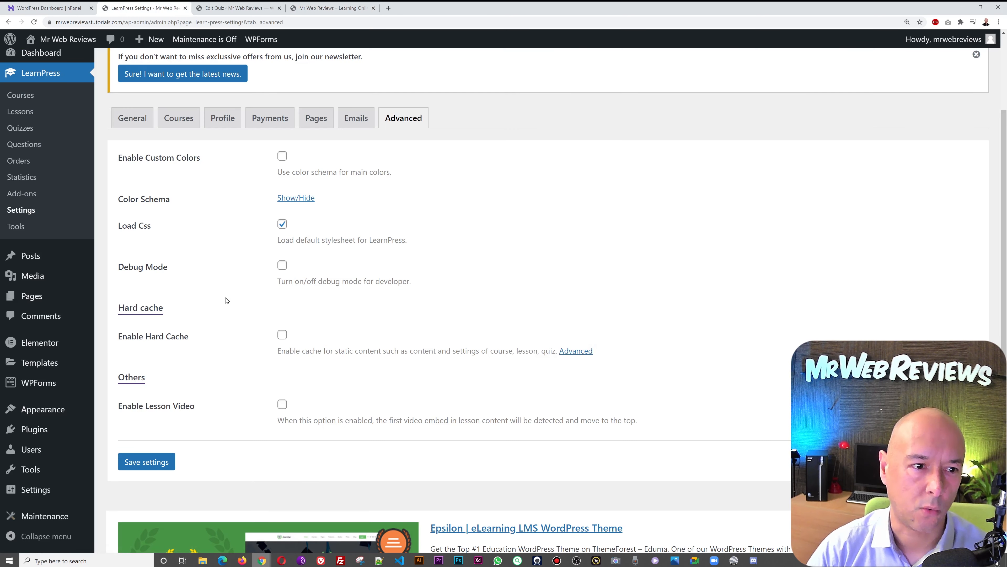
left_click(32, 301)
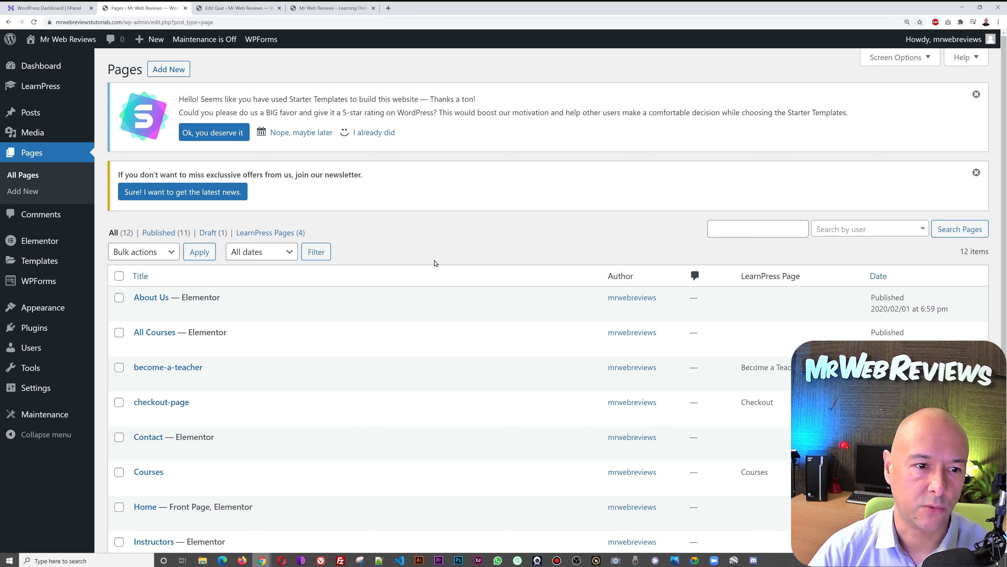
- Recheck the live homepage, then launch Elementor on the Home page from Pages
scroll(436, 264, "down", 6)
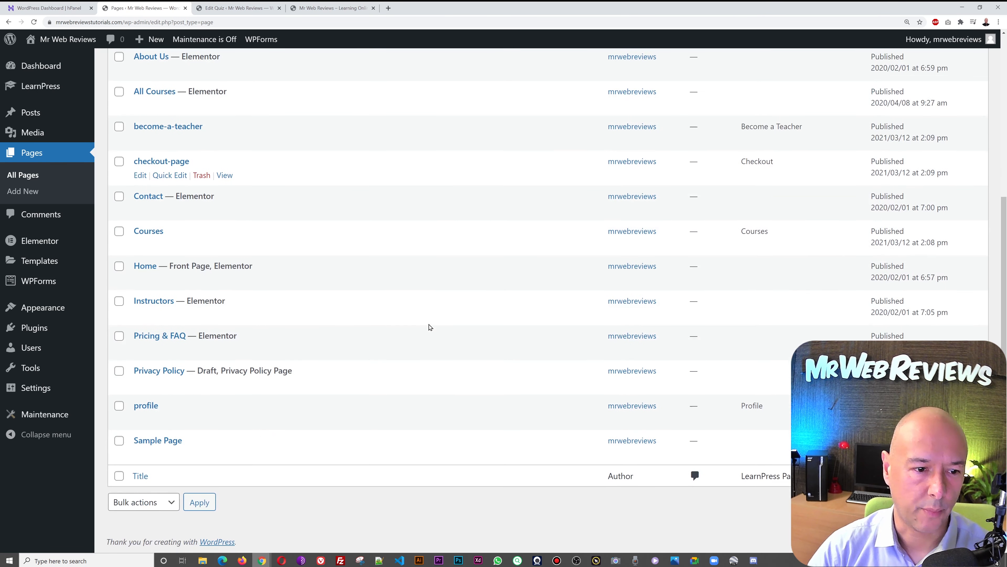
scroll(431, 327, "up", 2)
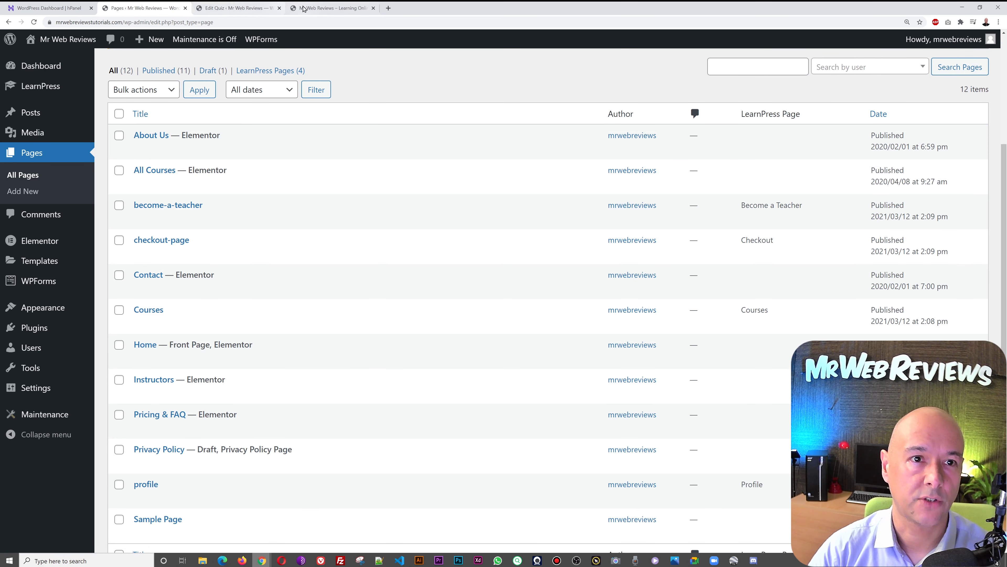
left_click(304, 8)
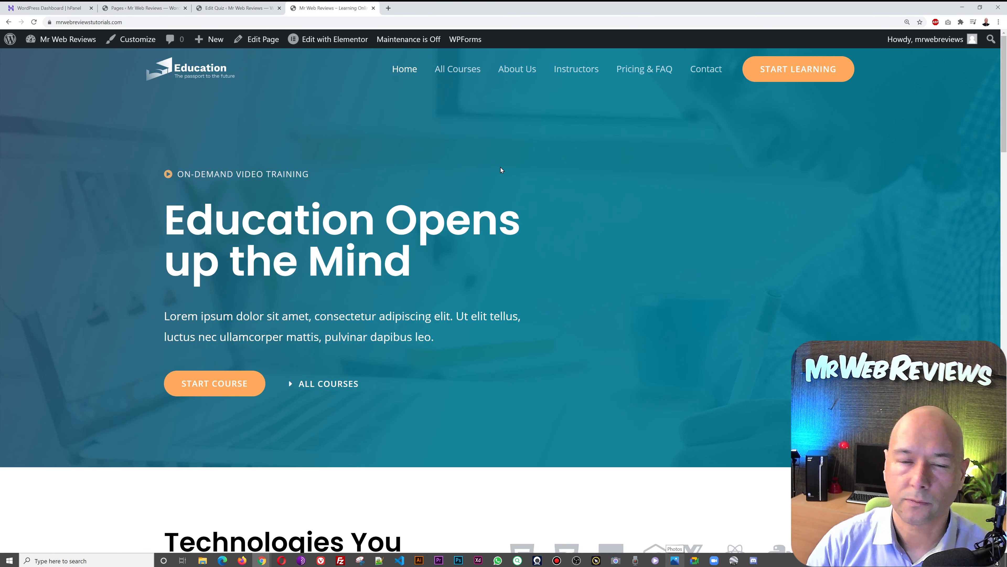
left_click(124, 9)
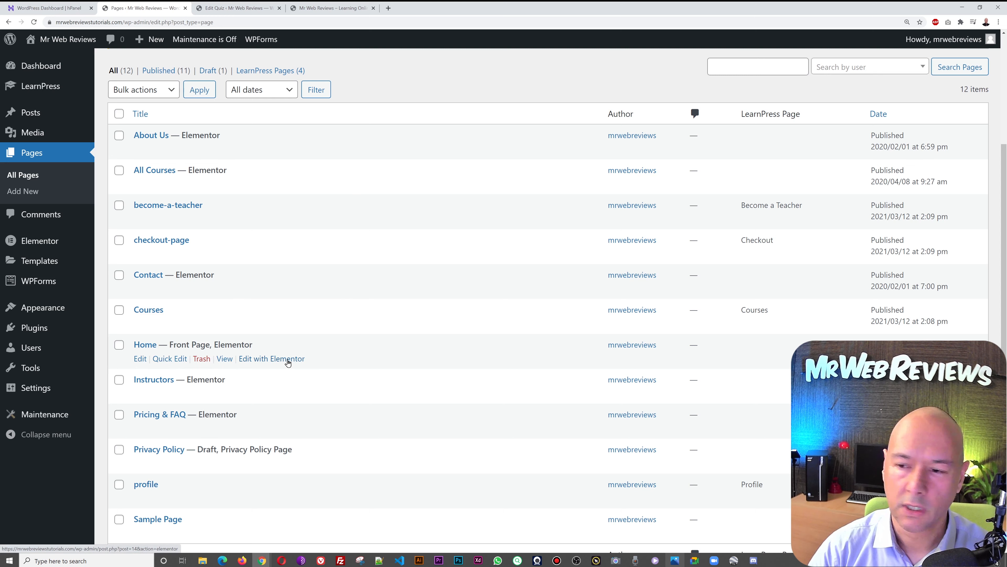
left_click(287, 360)
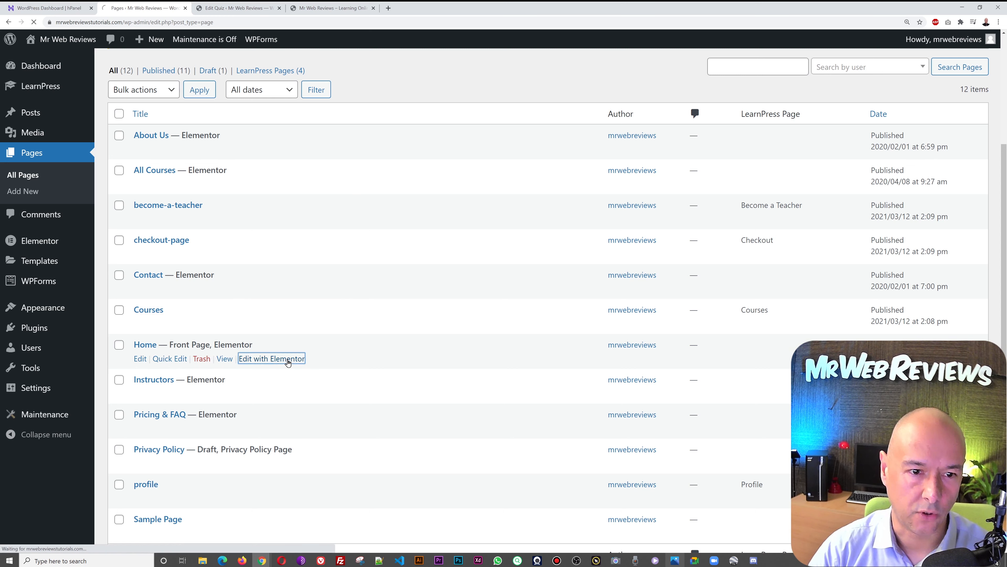
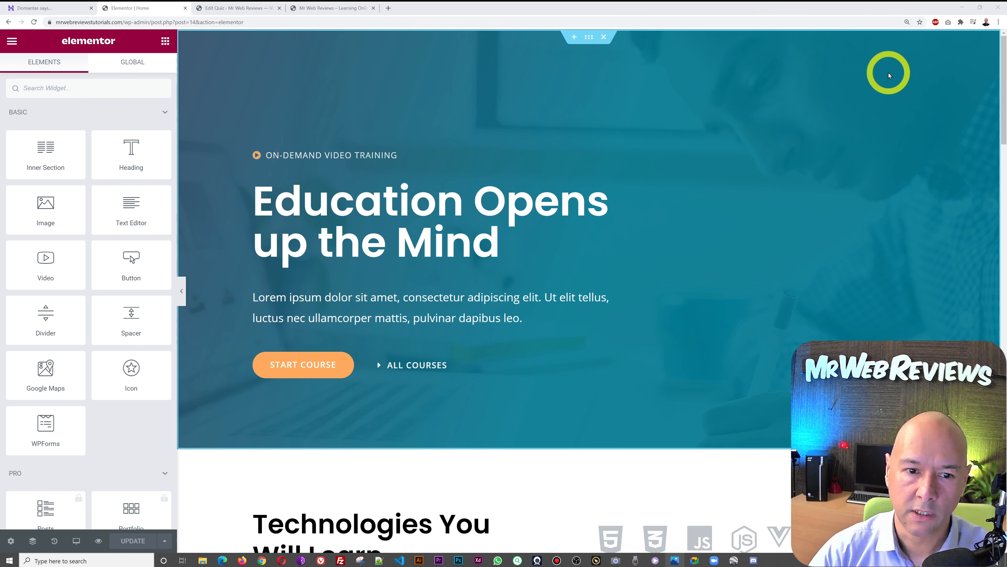
- Inspect the hero section and column settings, dismissing the Meet Right Click tip
scroll(888, 73, "down", 5)
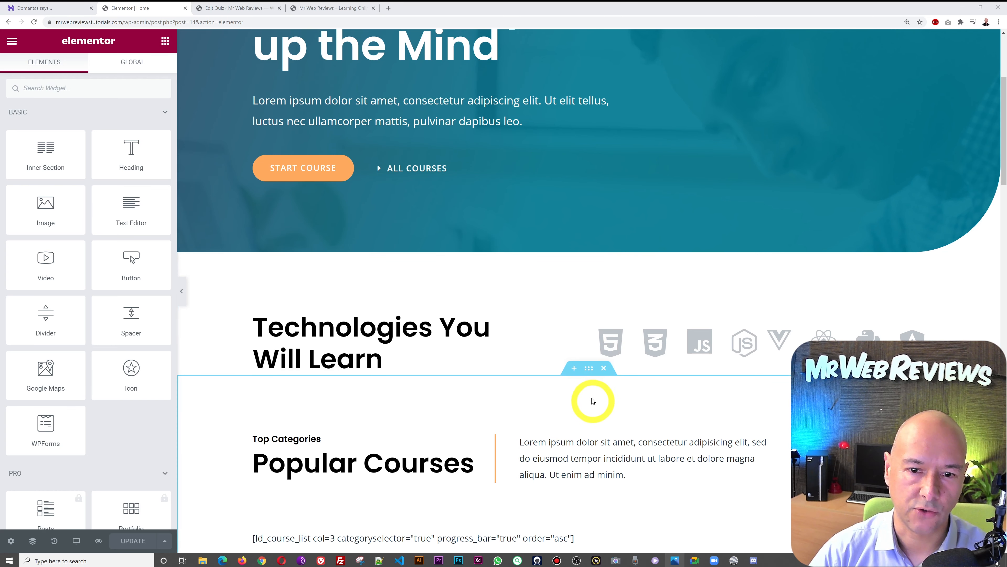
scroll(609, 286, "up", 5)
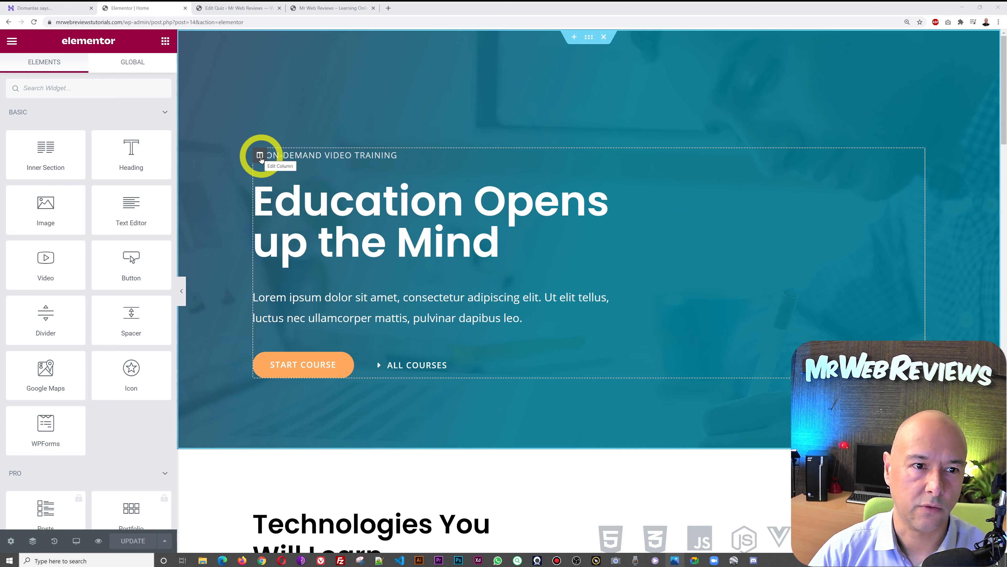
left_click(585, 37)
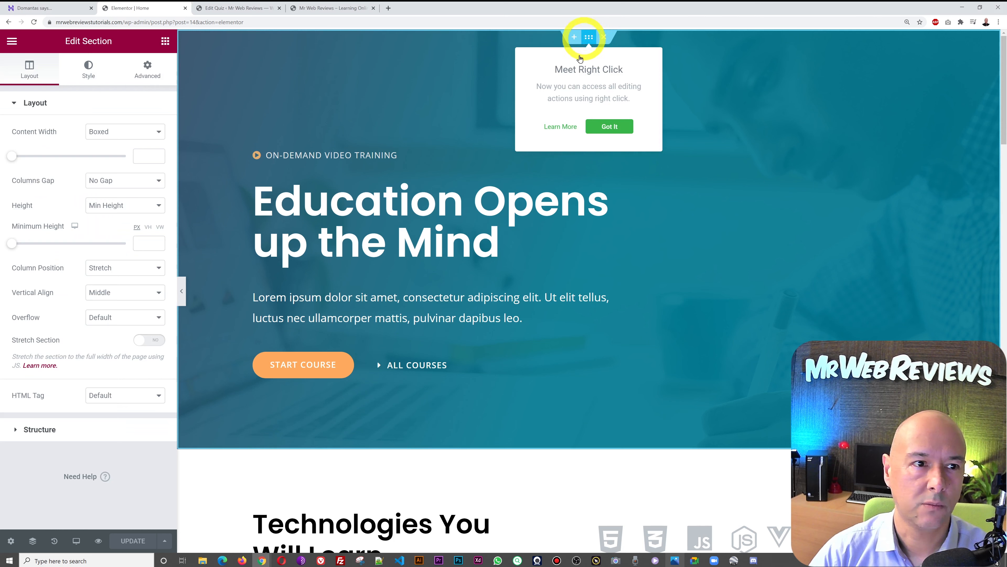
left_click(615, 126)
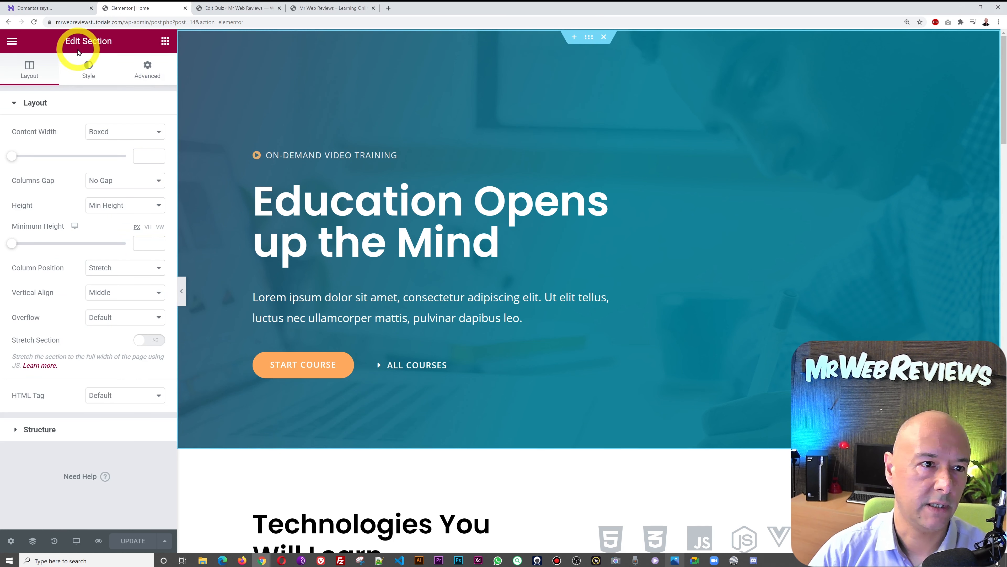
left_click(260, 155)
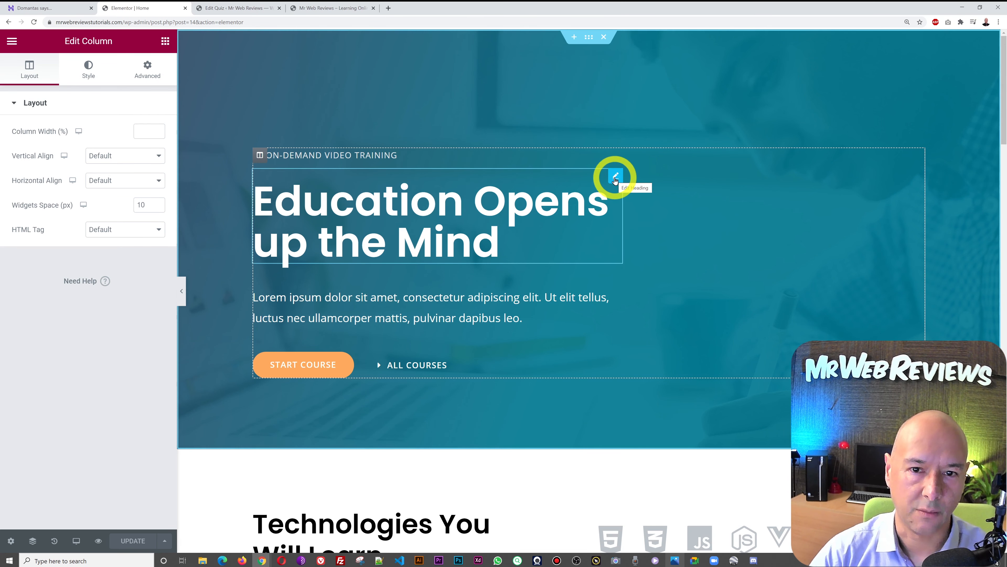
- Inspect the heading, description and Start Course button widgets, ending on the 'Education Opens up the Mind' heading
left_click(615, 177)
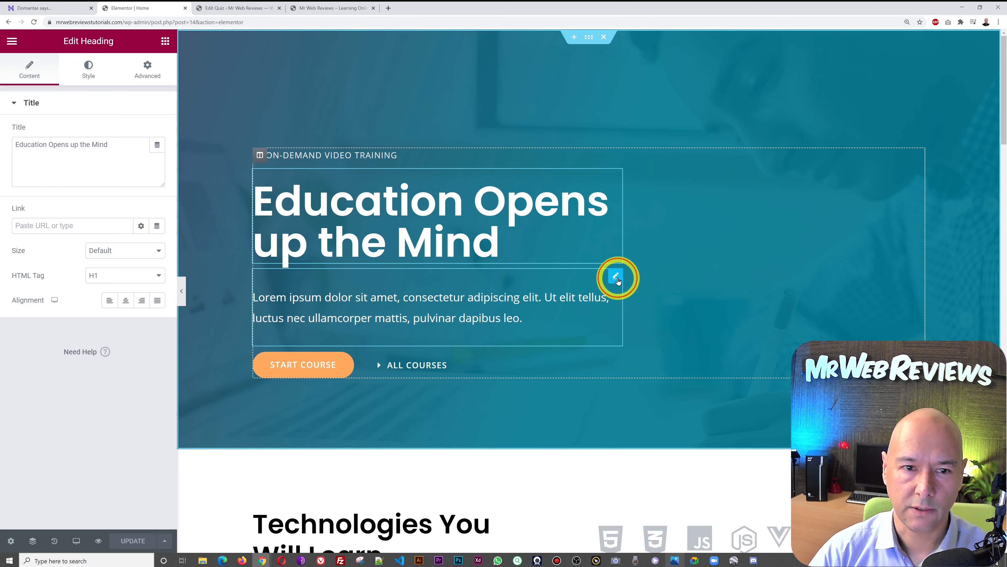
left_click(617, 278)
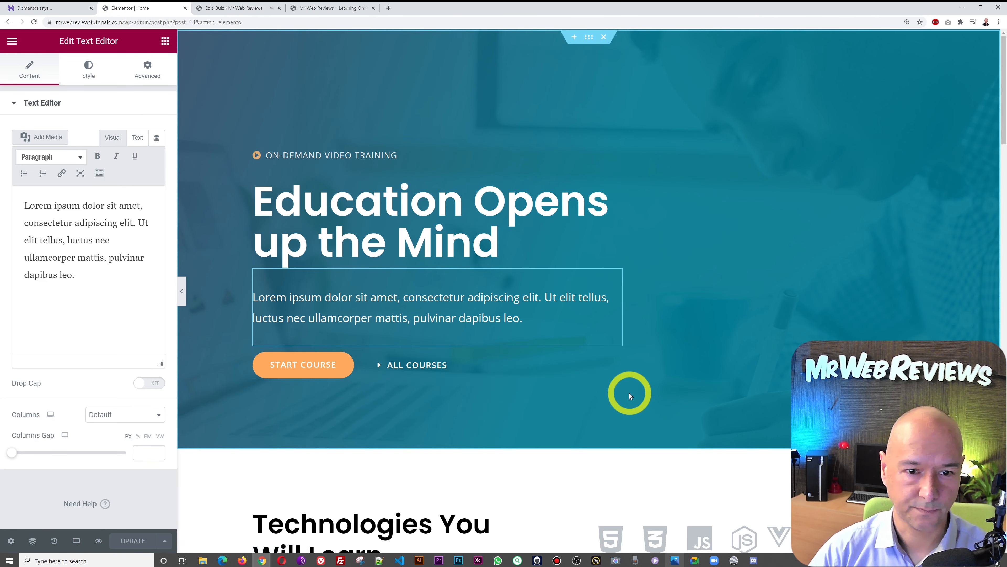
left_click(348, 362)
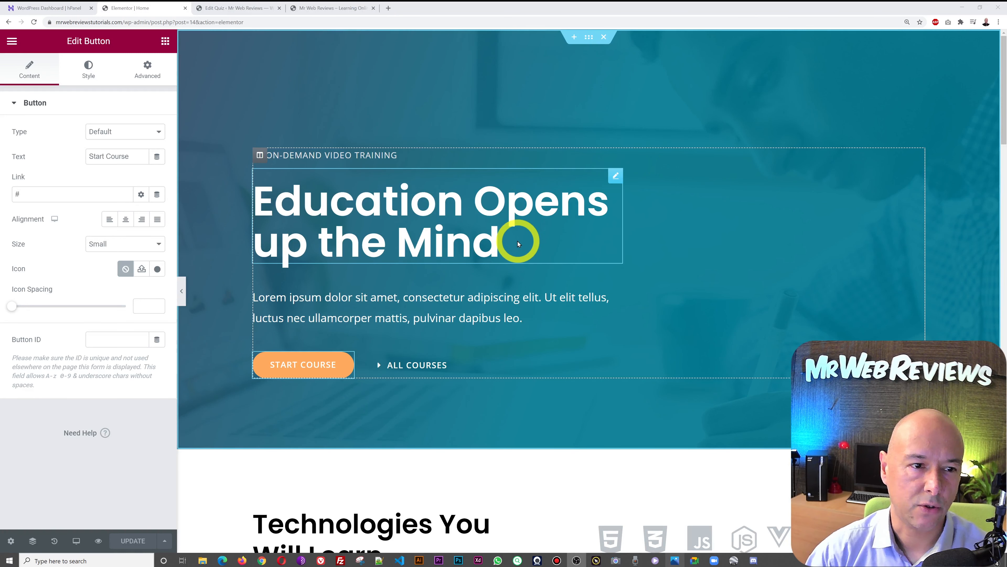
left_click(136, 477)
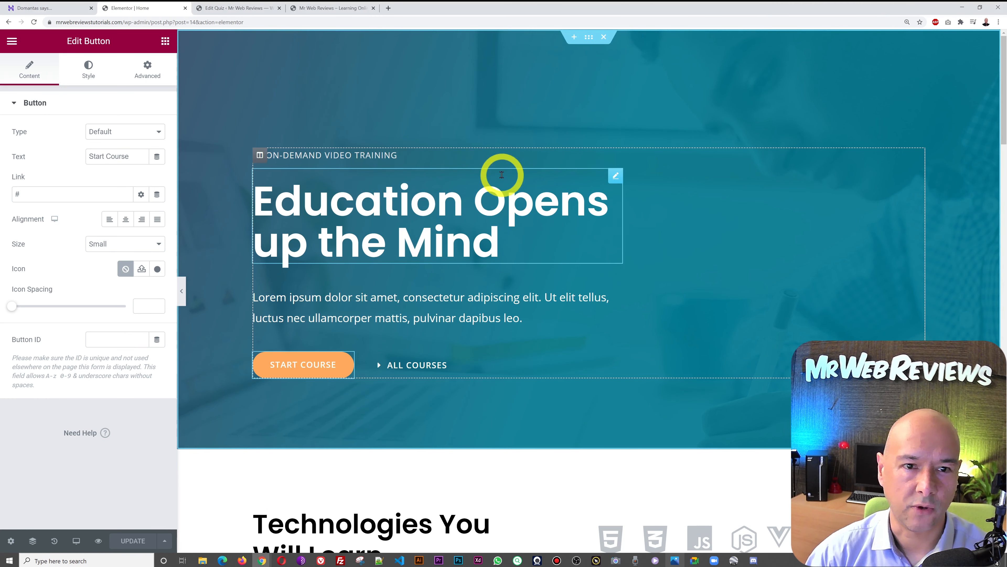
left_click(616, 177)
- Change the hero heading title to 'Digital Marketing Course'
left_click(83, 164)
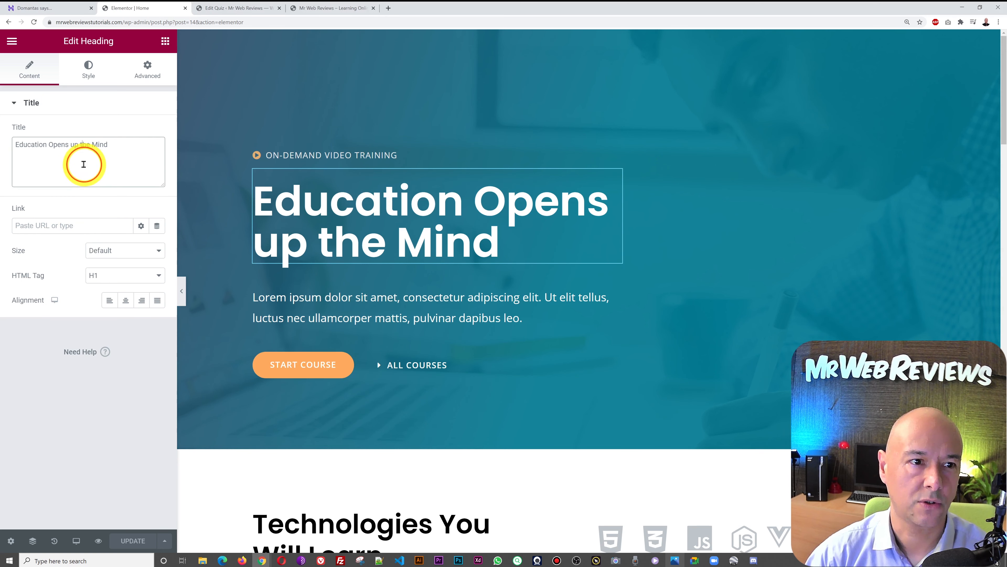
triple_click(83, 164)
type("Digital")
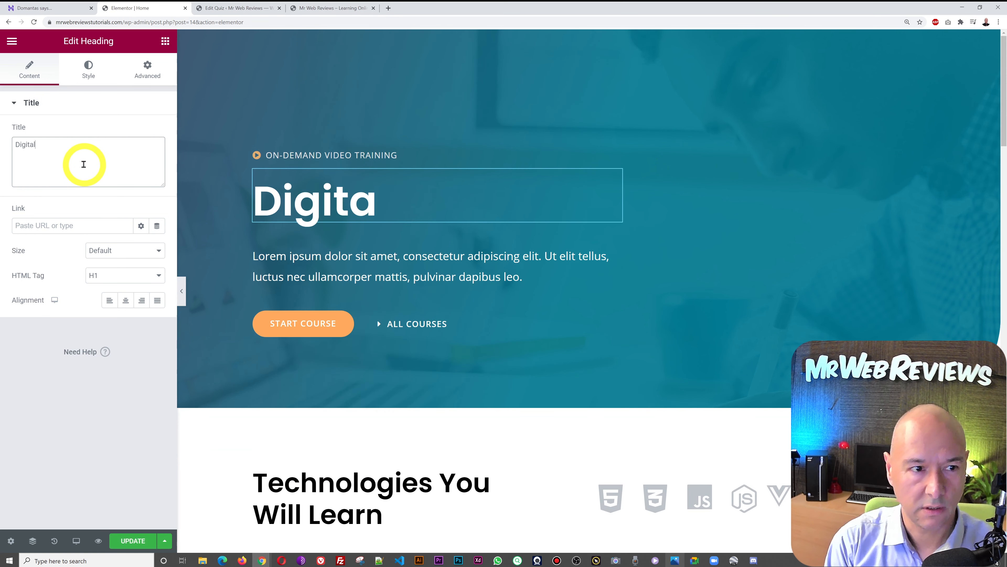
type(" Marketing Course")
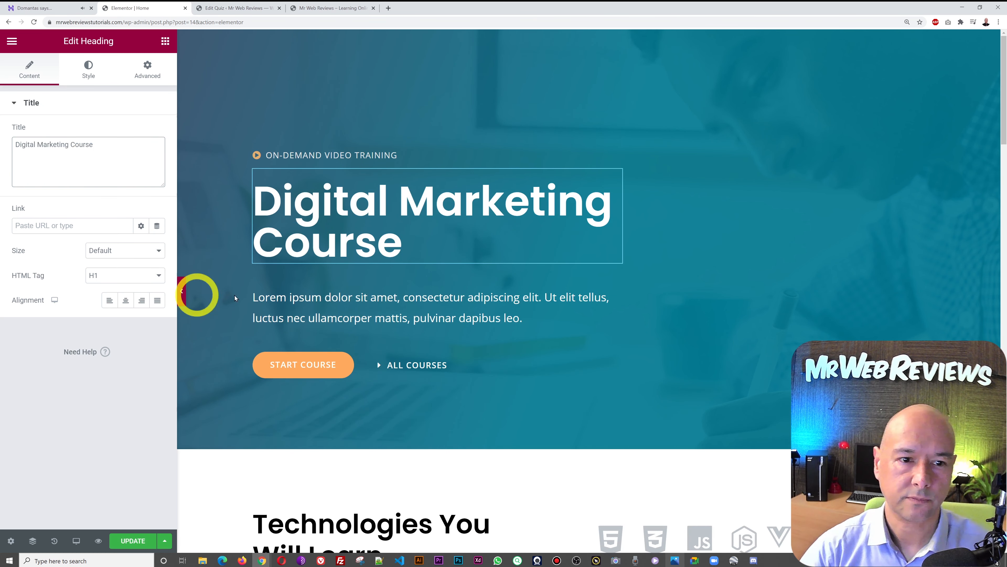
- Replace the Lorem ipsum paragraph with 'The full description would go here. All about digital marketing.'
left_click(613, 283)
left_click(99, 311)
key("ctrl+a")
type("The fu")
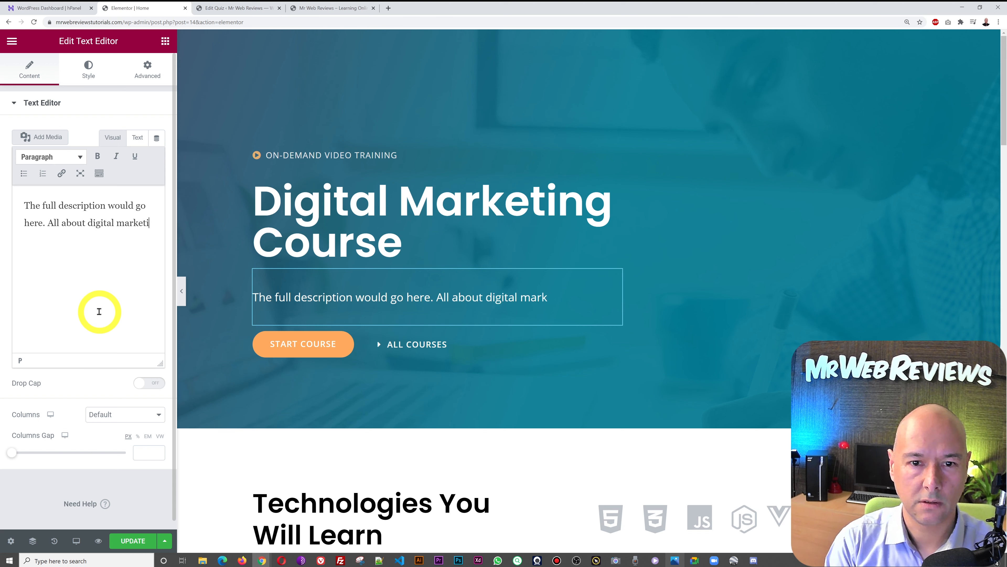
type("ng")
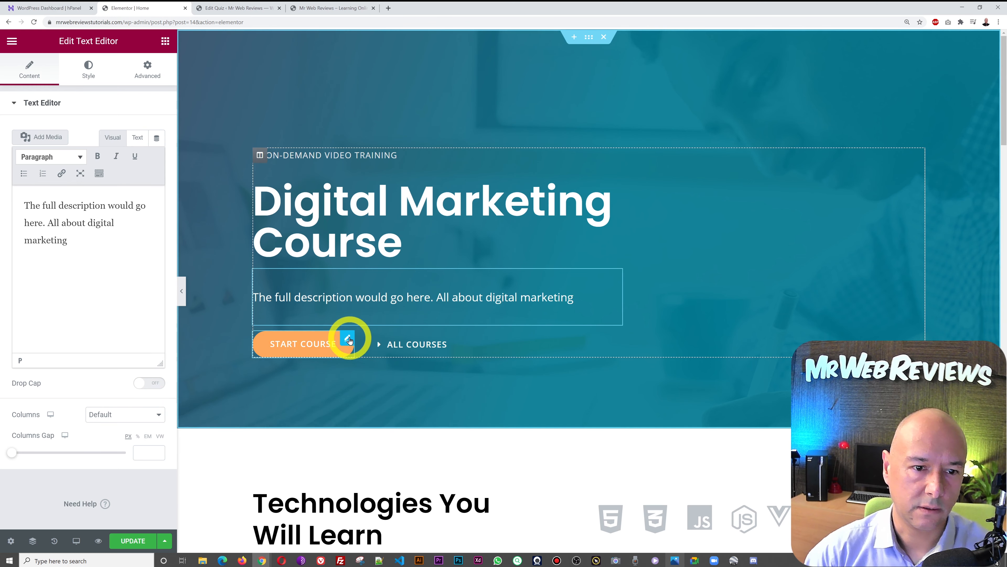
left_click(348, 339)
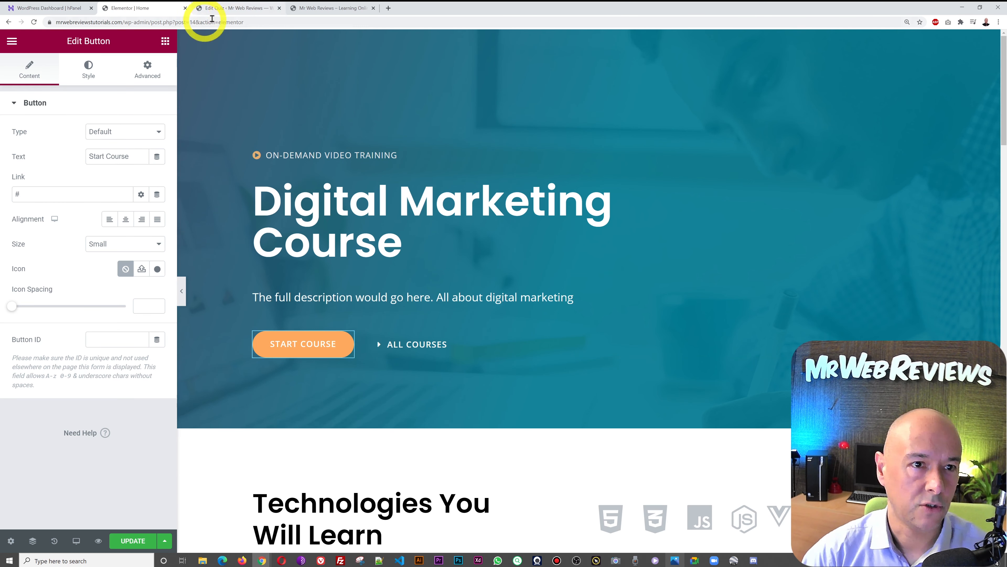
- Copy the Digital Marketing course's permalink from LearnPress Courses
left_click(233, 9)
left_click(22, 107)
mouse_move(225, 326)
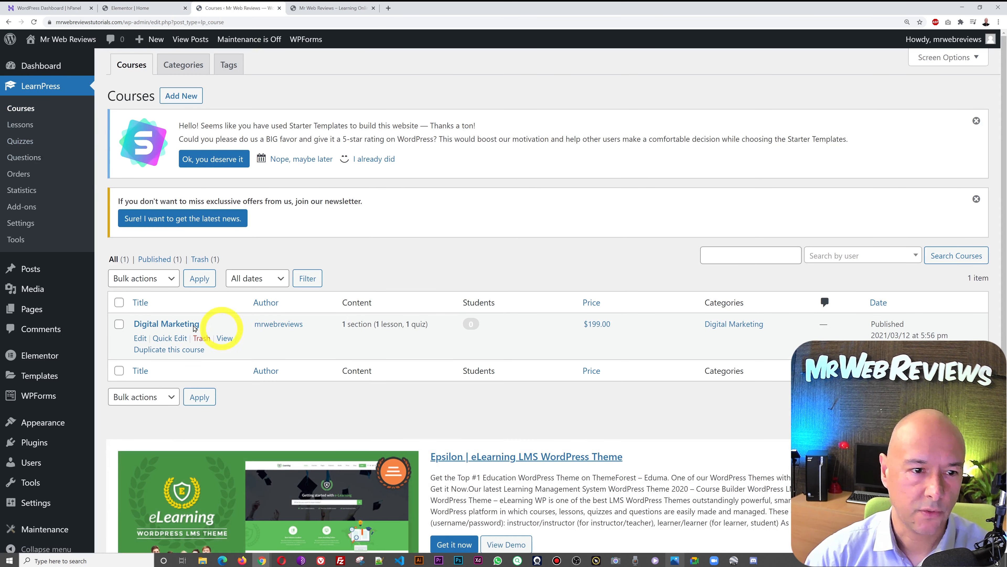
left_click(175, 327)
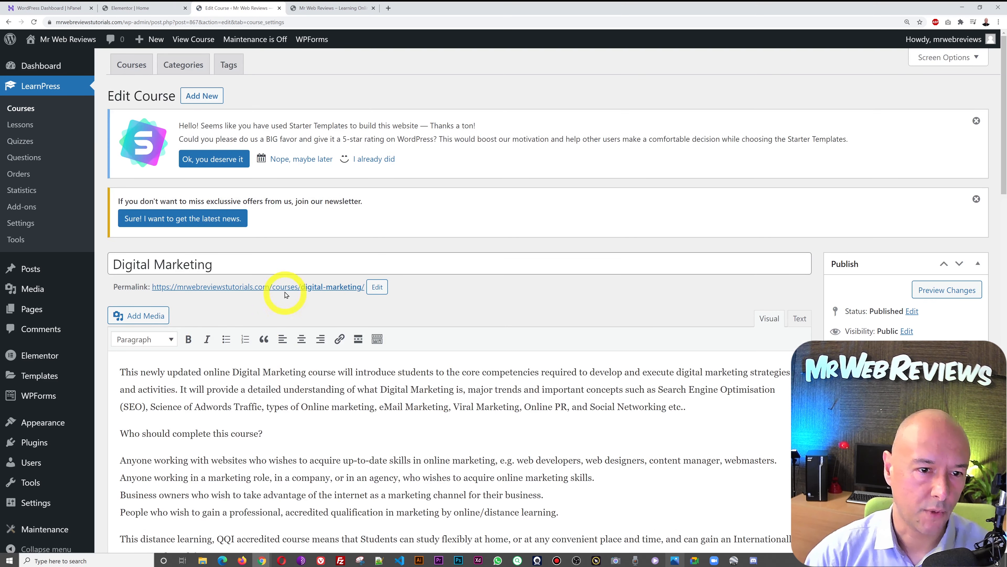
right_click(308, 286)
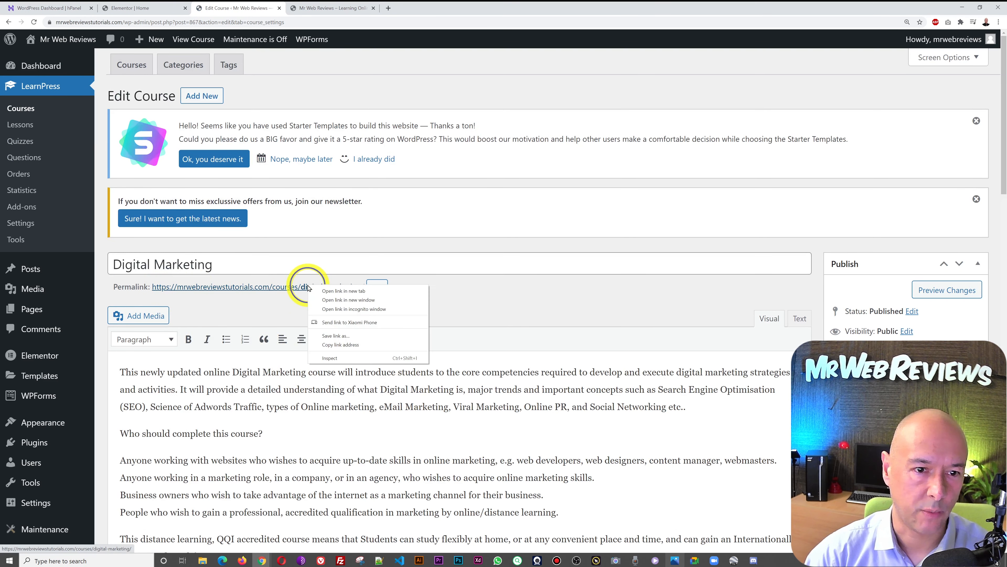
left_click(335, 344)
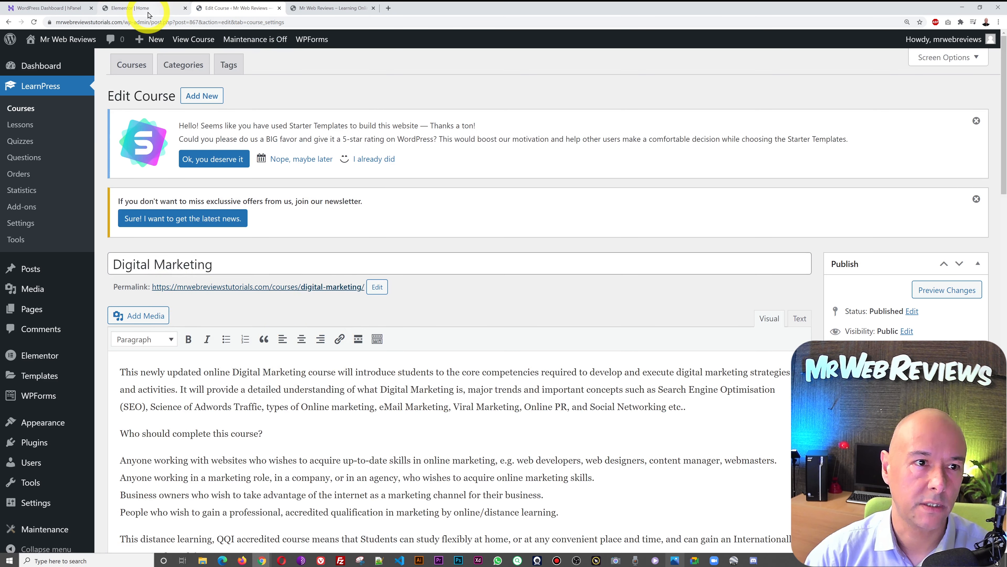
- Paste the course URL as the Start Course button link, update, and reload the live homepage
left_click(144, 8)
double_click(78, 194)
key("ctrl+v")
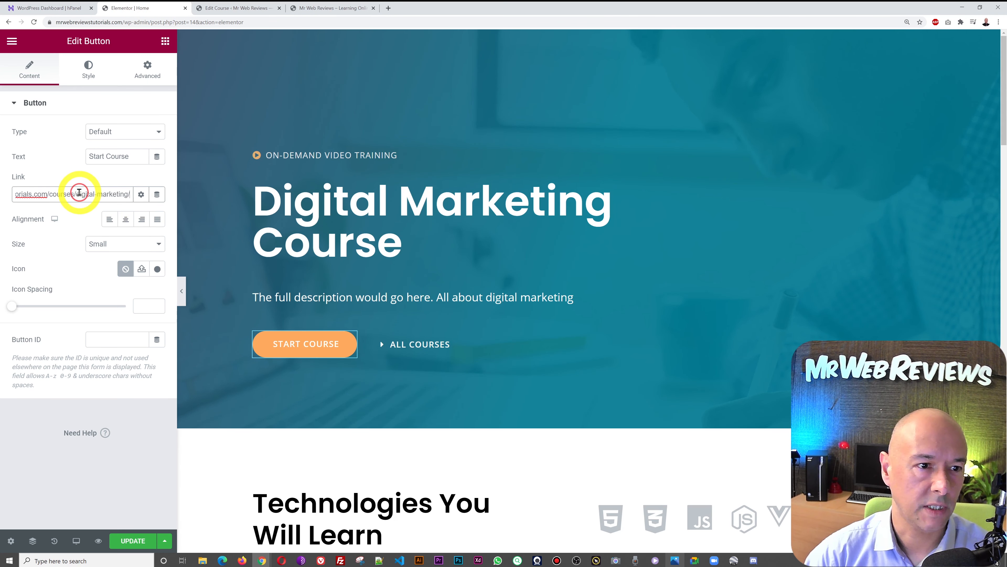
left_click(131, 541)
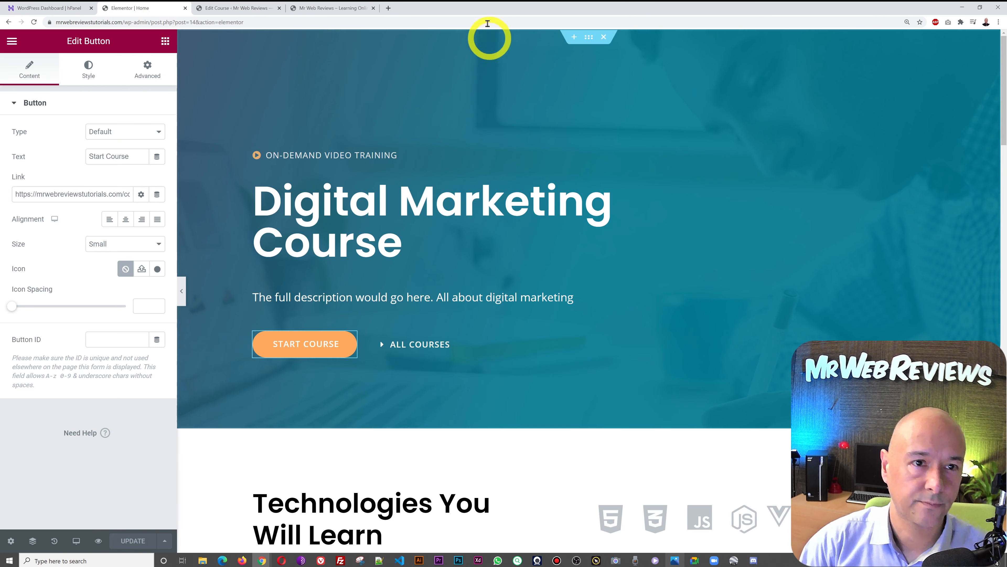
left_click(348, 7)
key("F5")
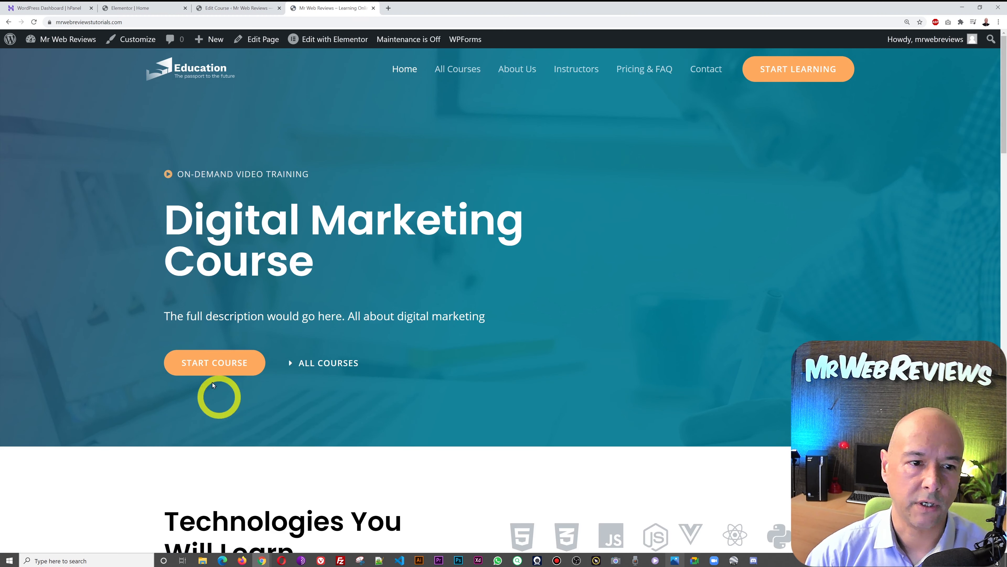
- Follow Start Course to the Digital Marketing course page and scroll through it
left_click(224, 364)
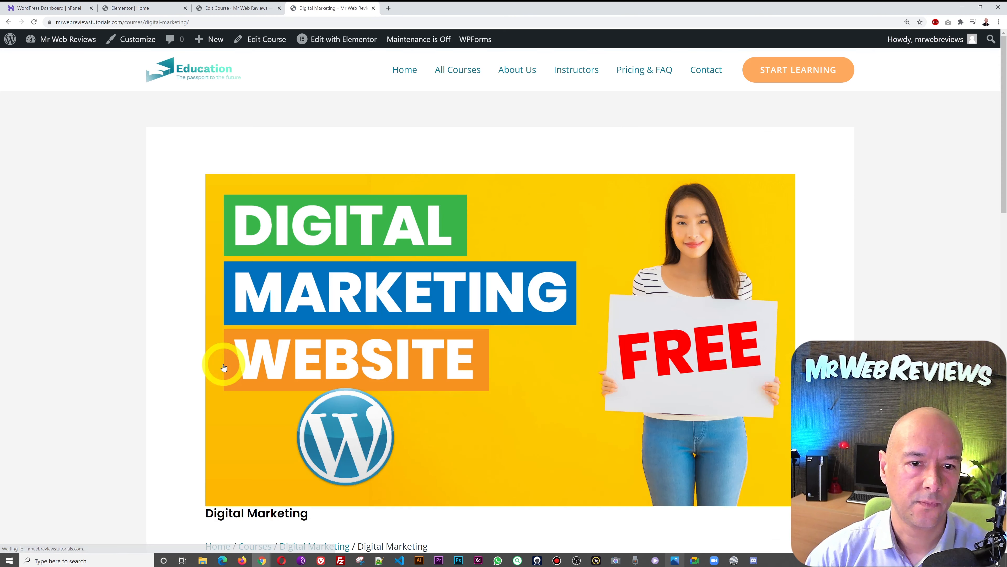
scroll(878, 230, "down", 4)
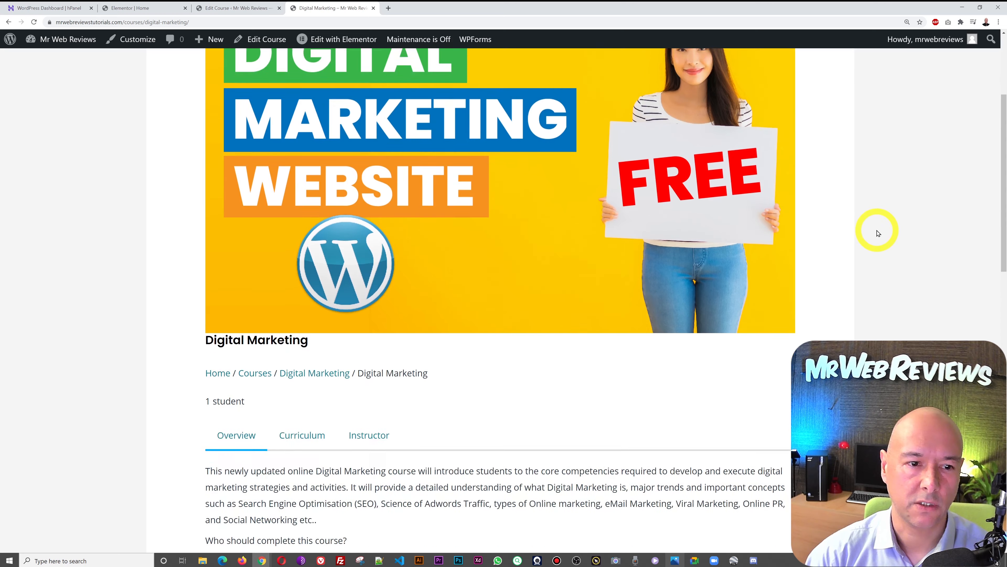
scroll(877, 231, "down", 3)
scroll(877, 230, "up", 5)
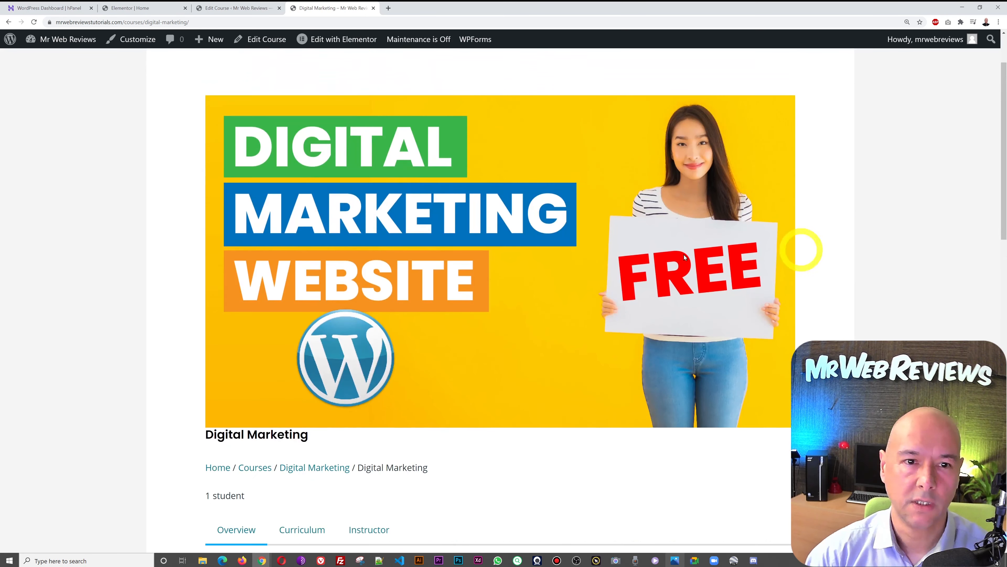
scroll(720, 253, "down", 1)
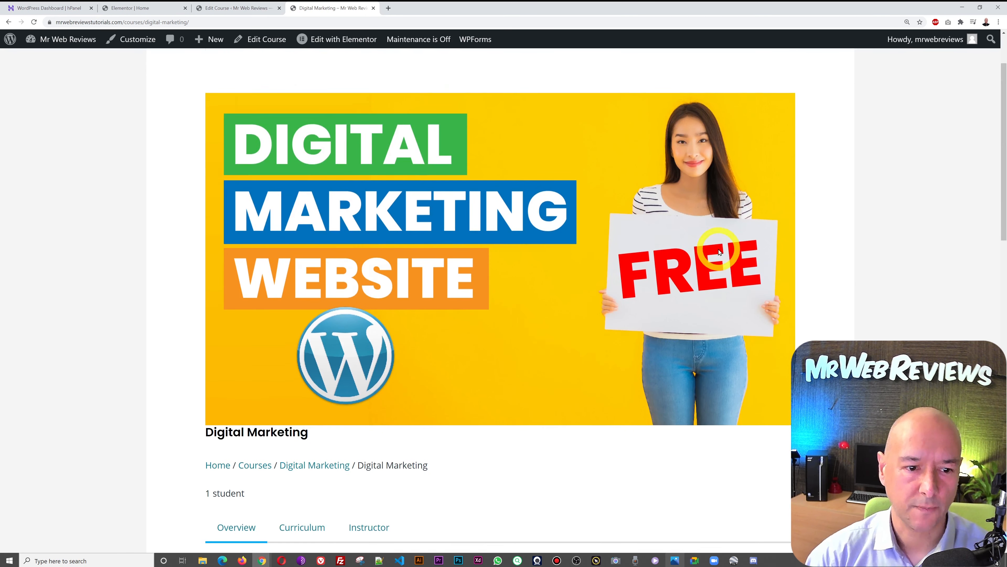
scroll(720, 252, "down", 7)
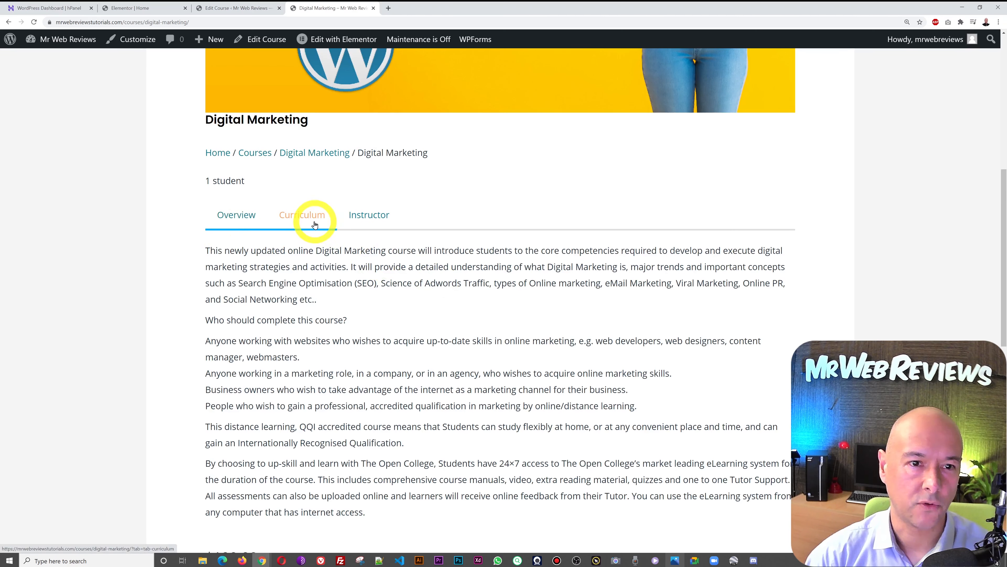
scroll(513, 266, "down", 4)
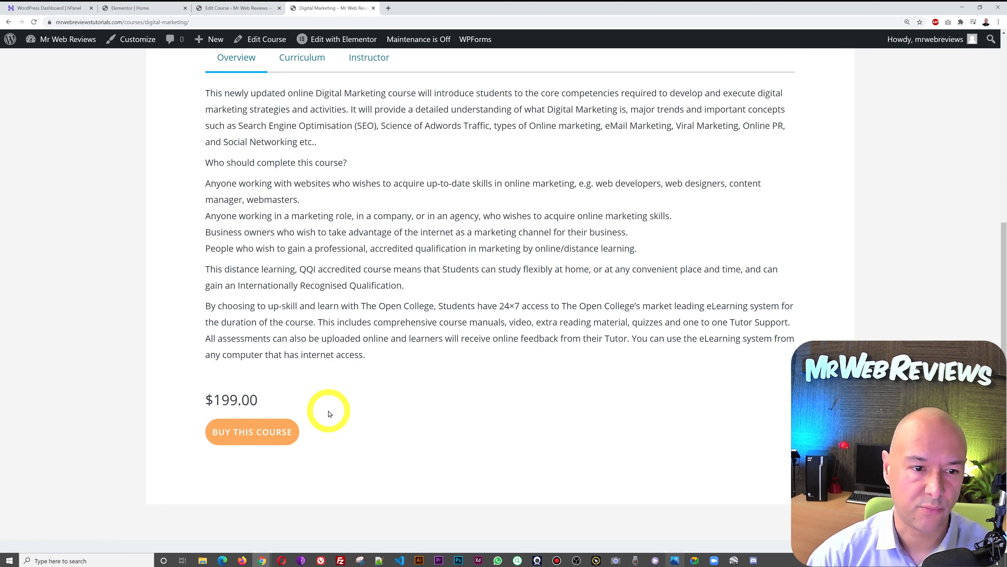
scroll(382, 426, "up", 5)
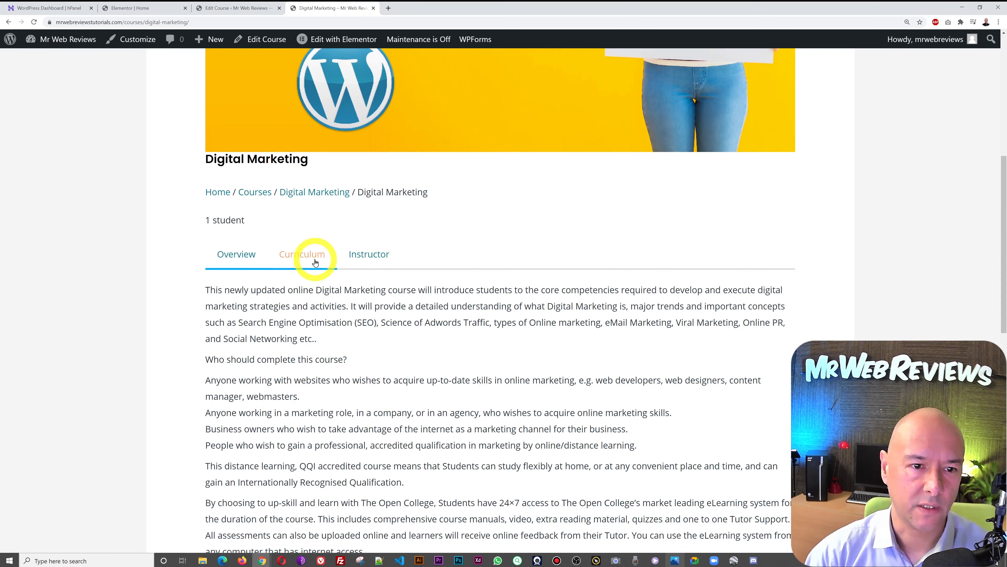
- Browse the Curriculum, Instructor and Overview sections, then return to the Home page
left_click(316, 262)
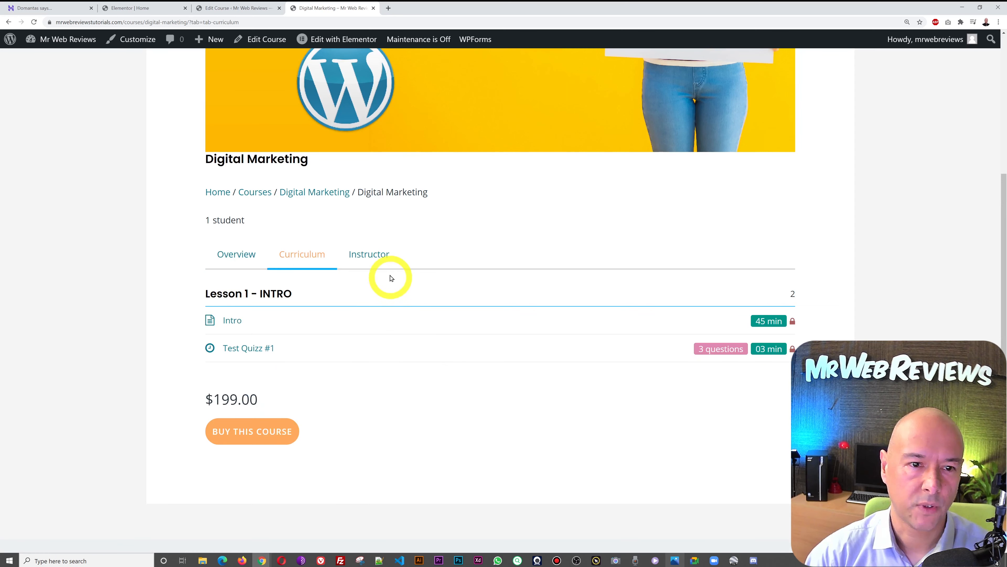
left_click(380, 257)
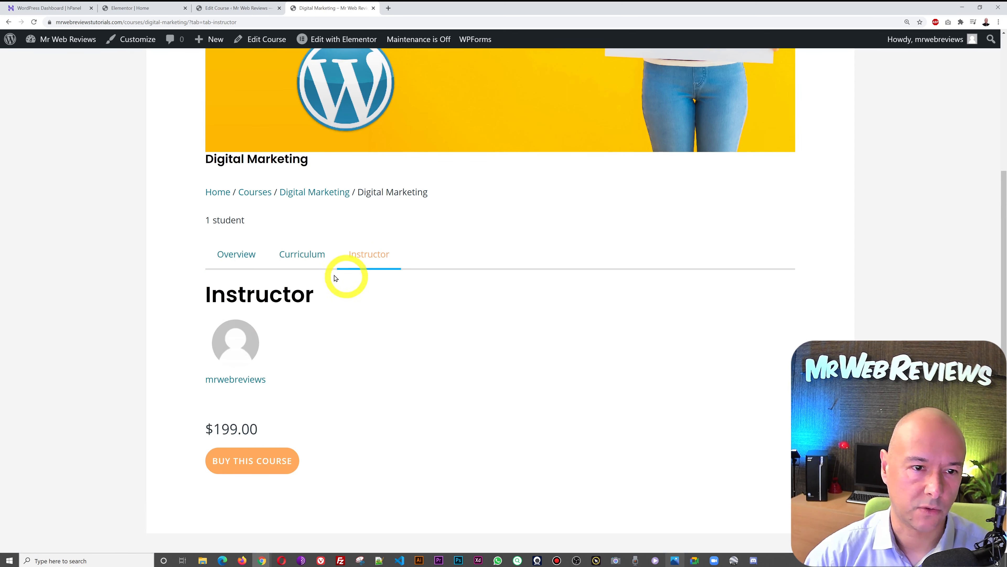
left_click(296, 253)
left_click(248, 253)
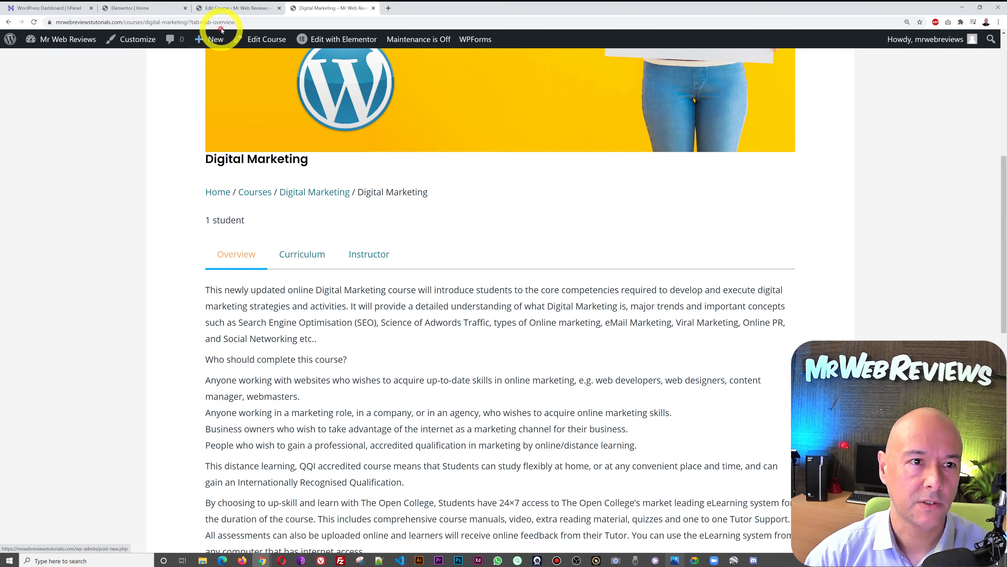
scroll(412, 255, "up", 8)
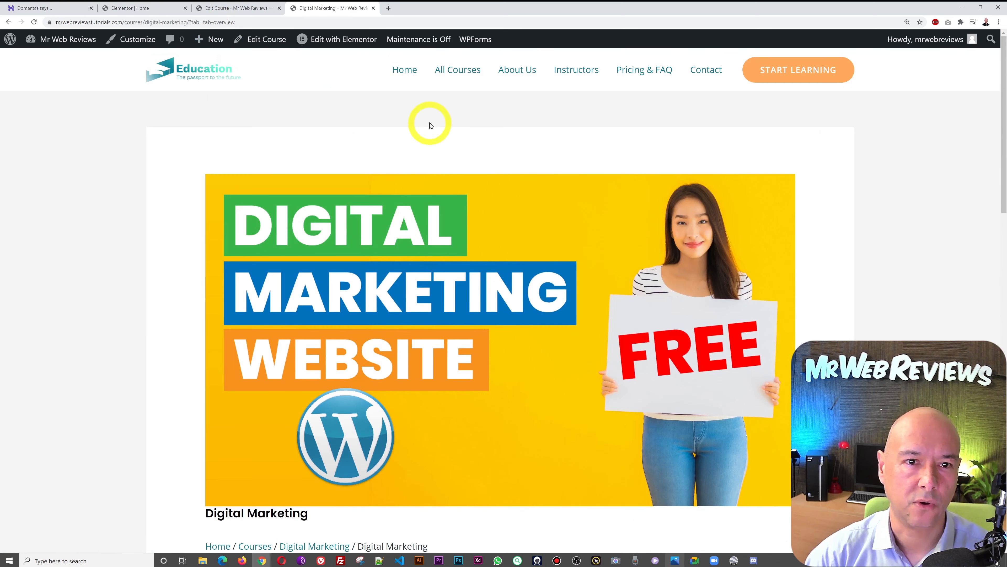
left_click(403, 77)
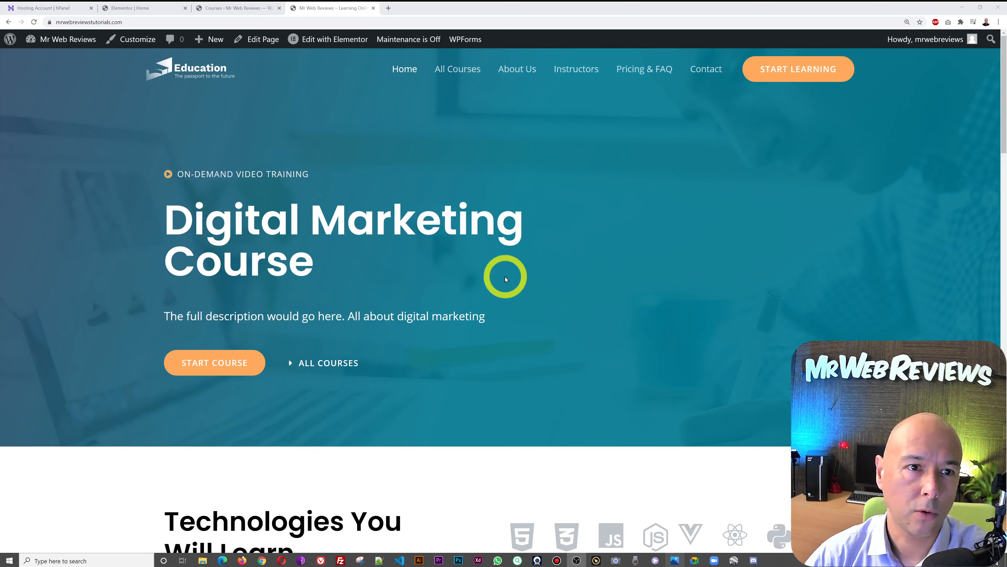
- Open the Digital Marketing course category's public page in a new tab
left_click(243, 9)
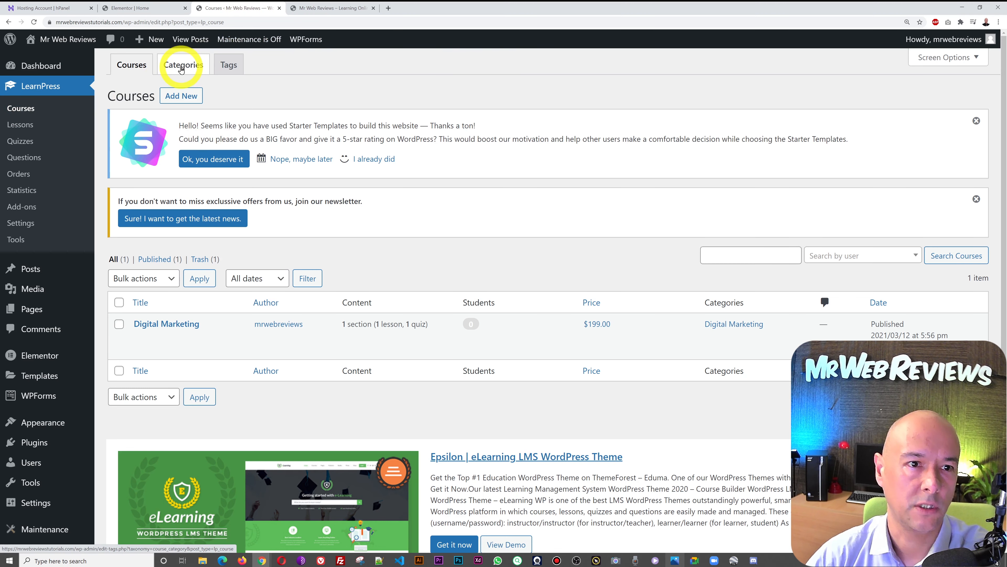
left_click(181, 69)
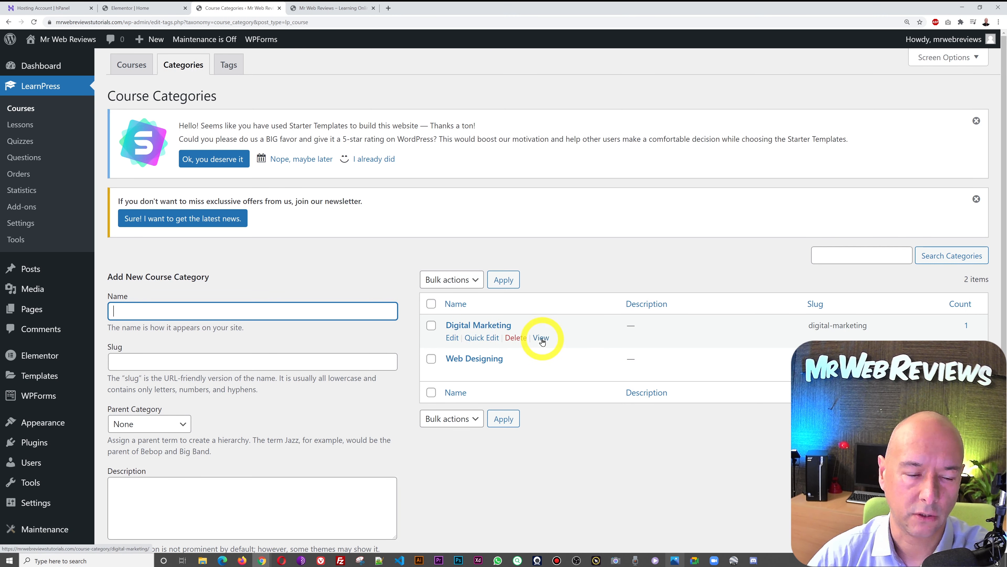
right_click(542, 341)
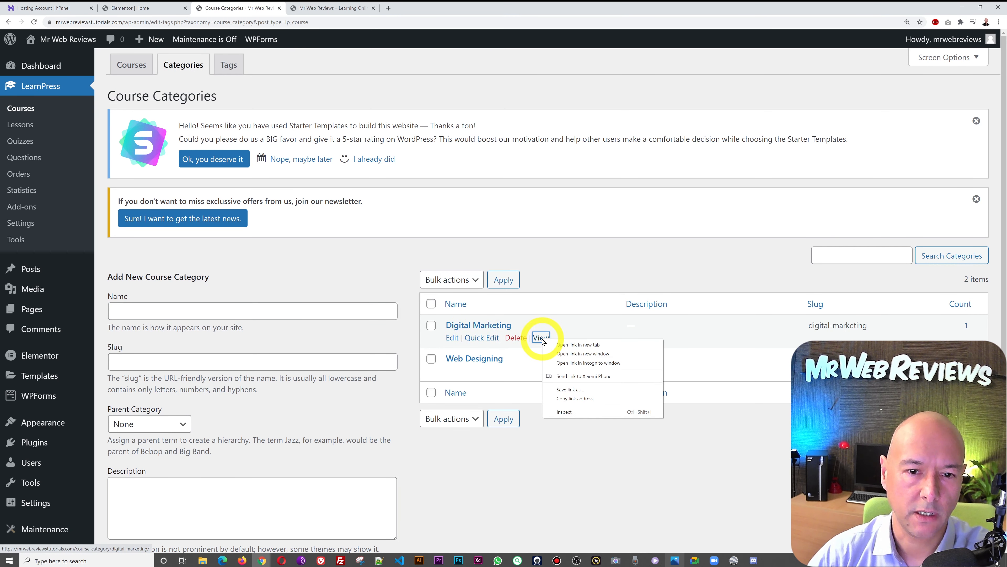
left_click(561, 345)
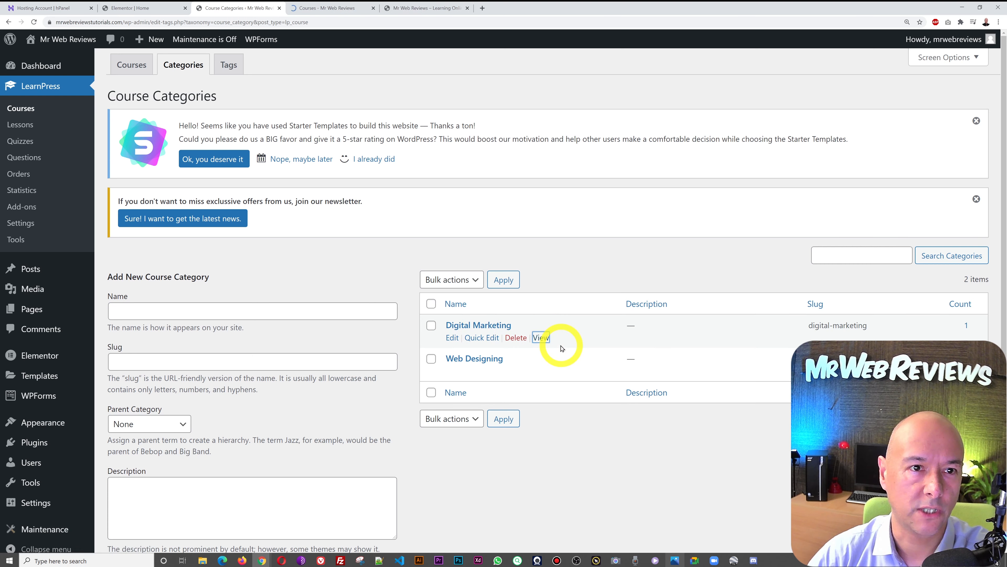
left_click(328, 8)
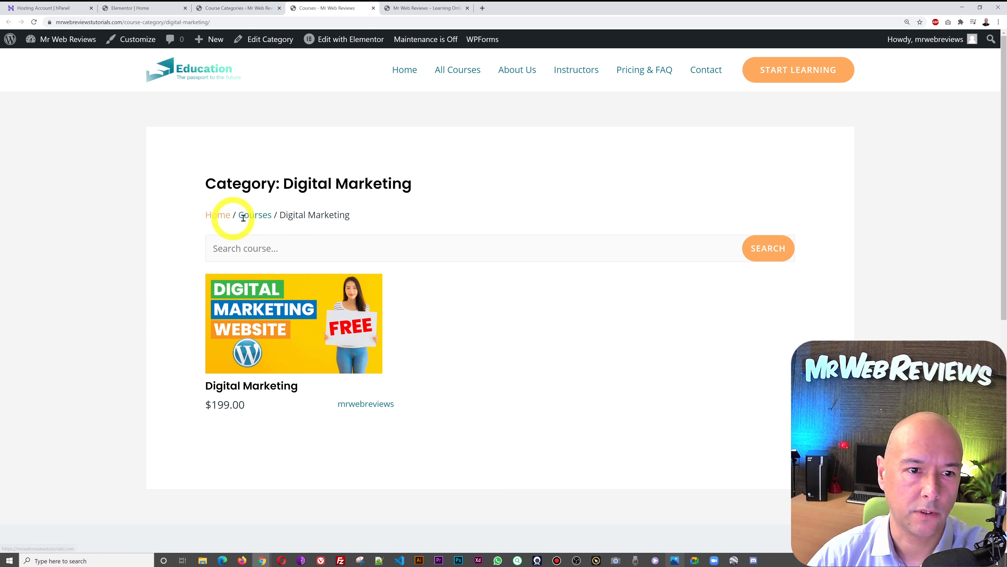
- Follow the Courses breadcrumb to the courses archive and select its web address
left_click_drag(282, 216, 335, 214)
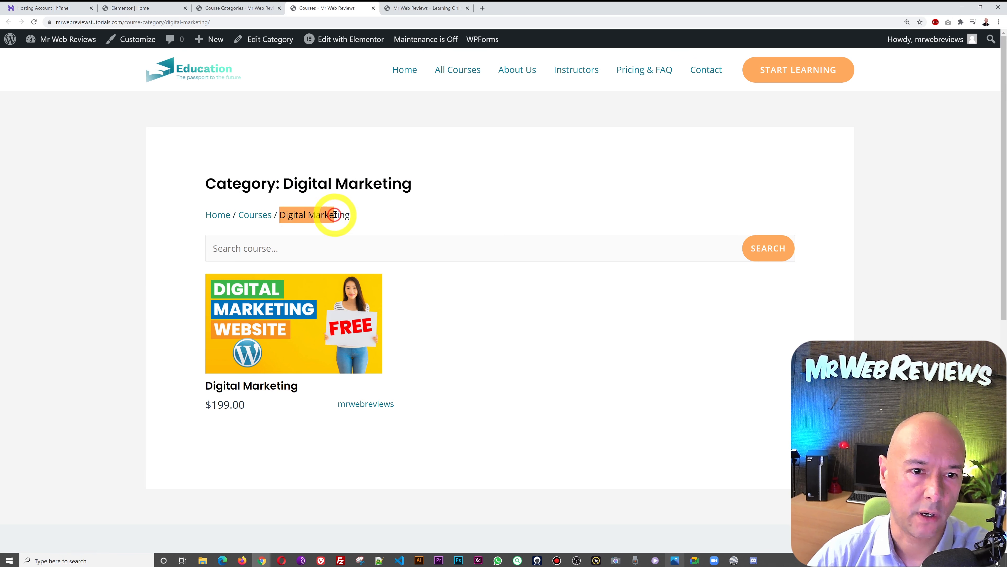
left_click(347, 215)
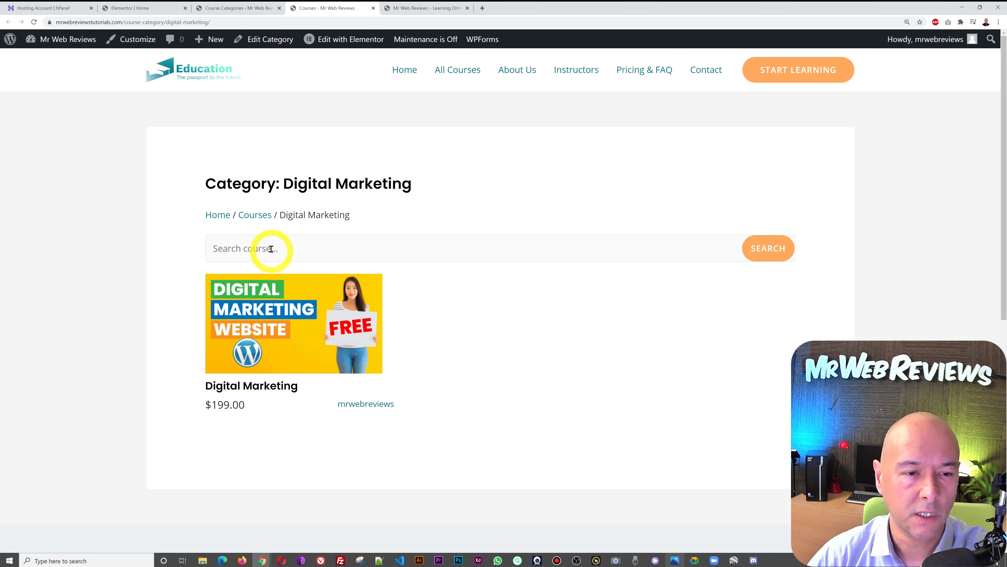
left_click(259, 217)
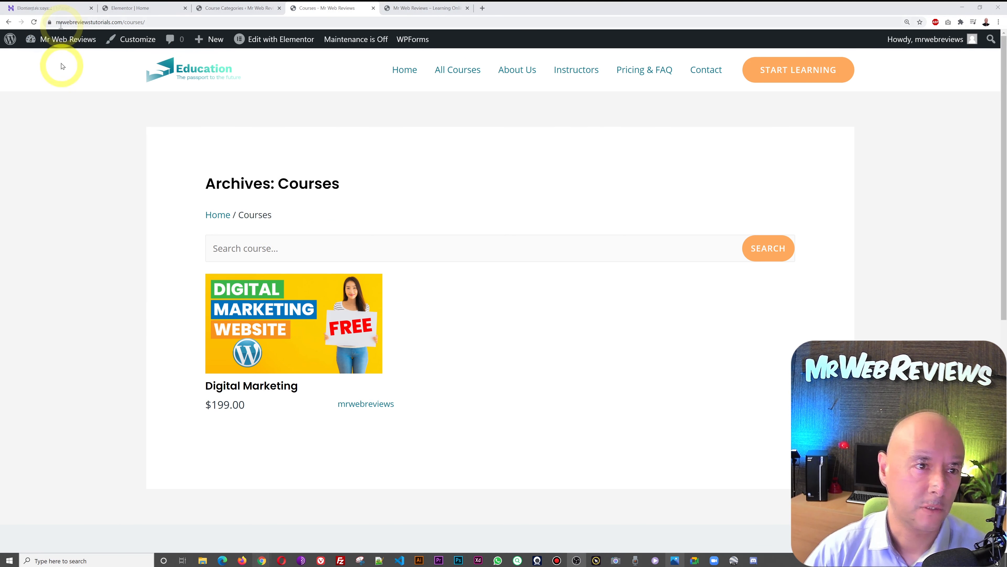
mouse_move(58, 49)
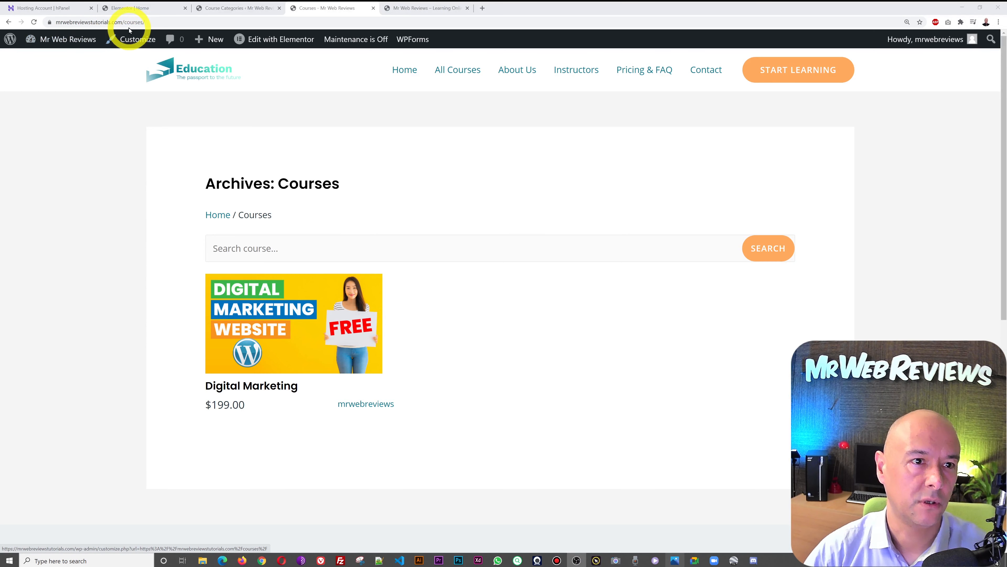
left_click(150, 208)
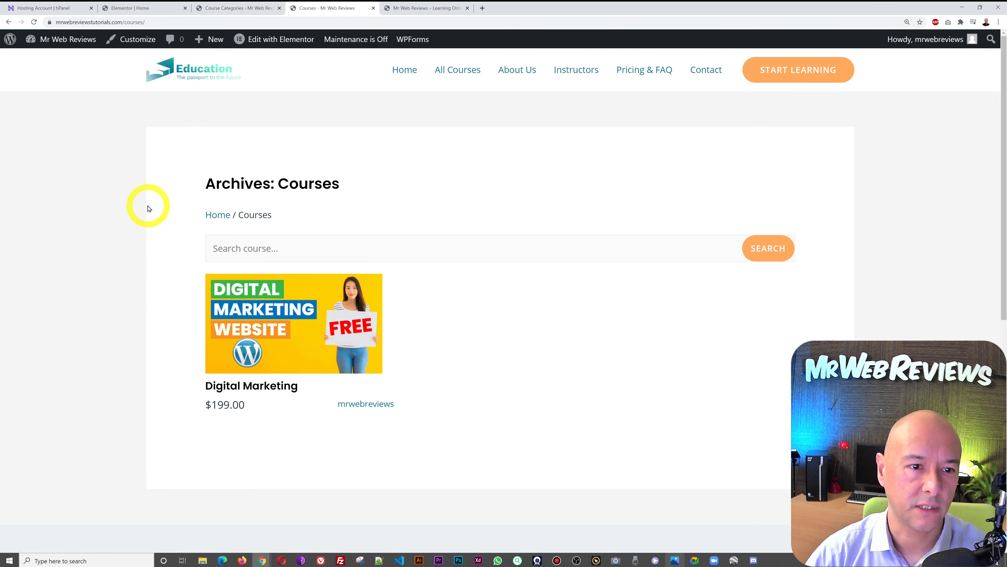
left_click(224, 22)
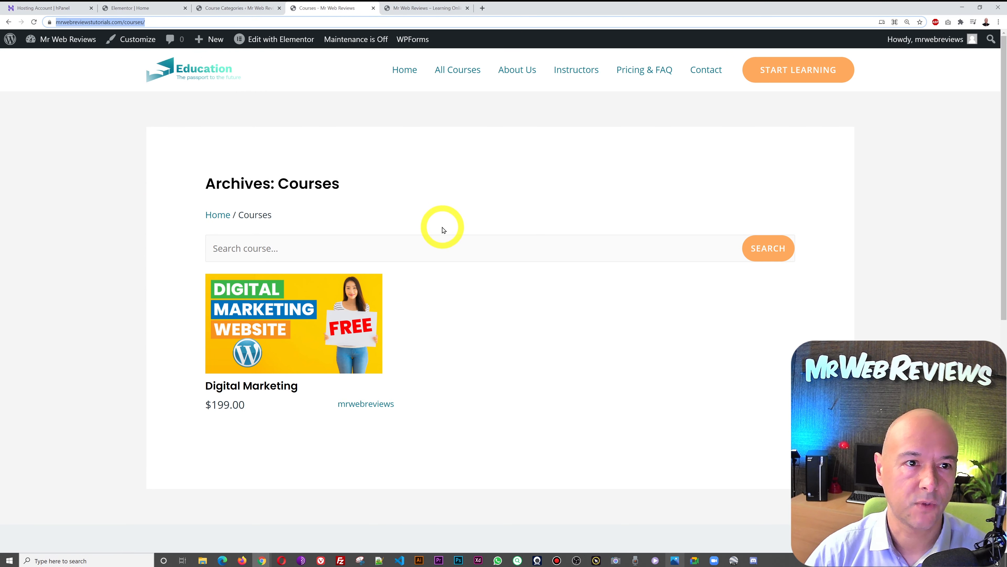
- Return to WordPress admin and go to Appearance > Menus
left_click(438, 8)
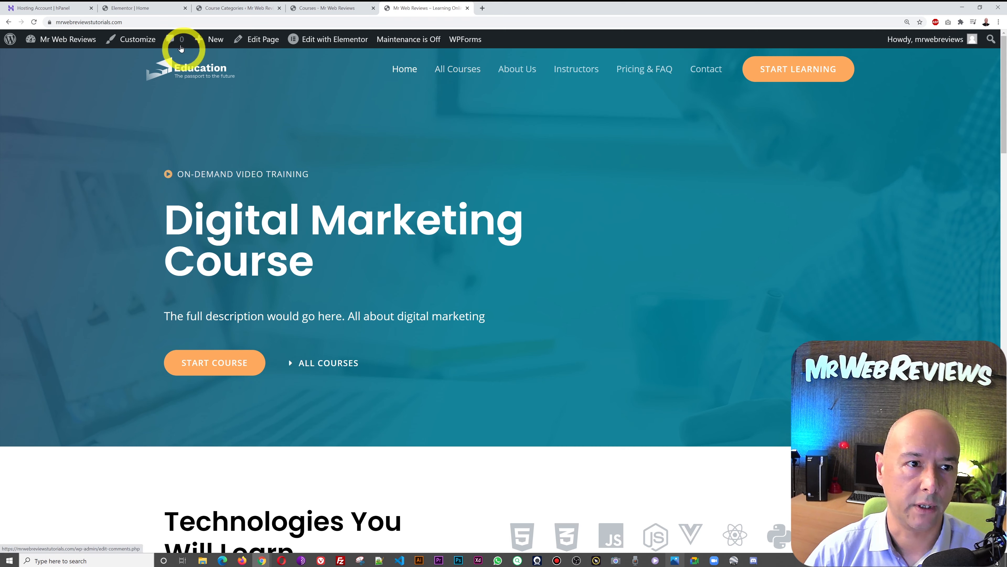
left_click(150, 12)
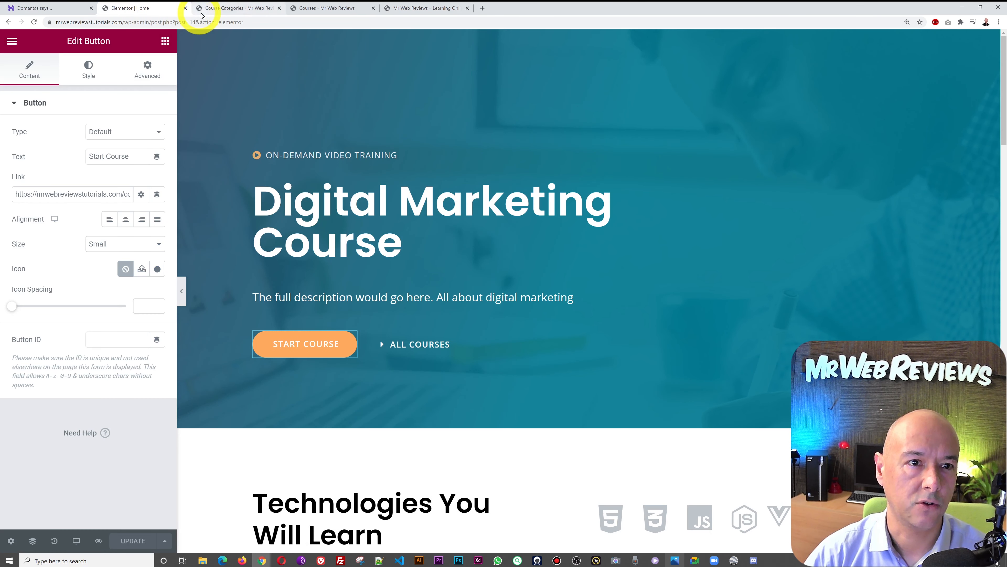
left_click(232, 8)
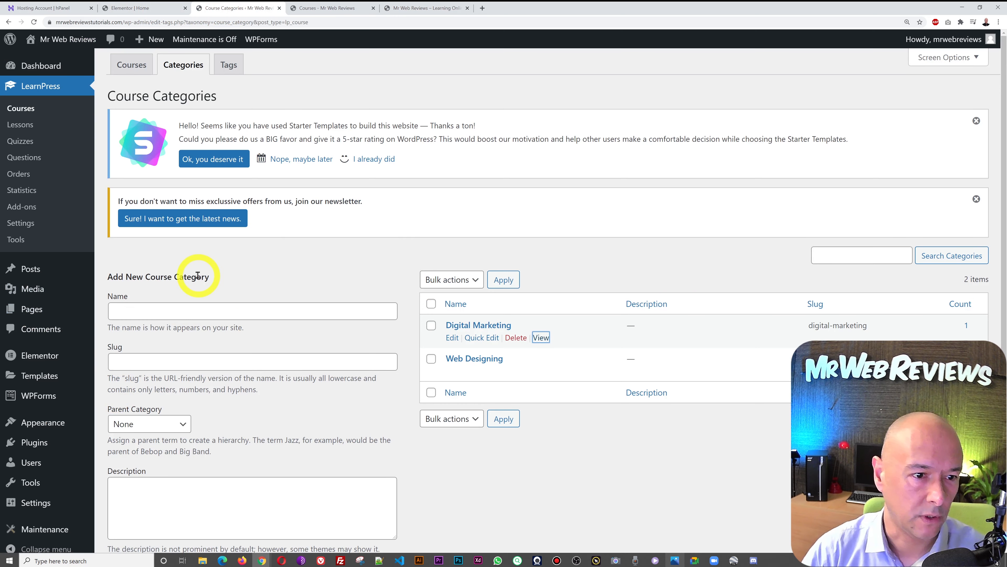
mouse_move(42, 425)
left_click(113, 444)
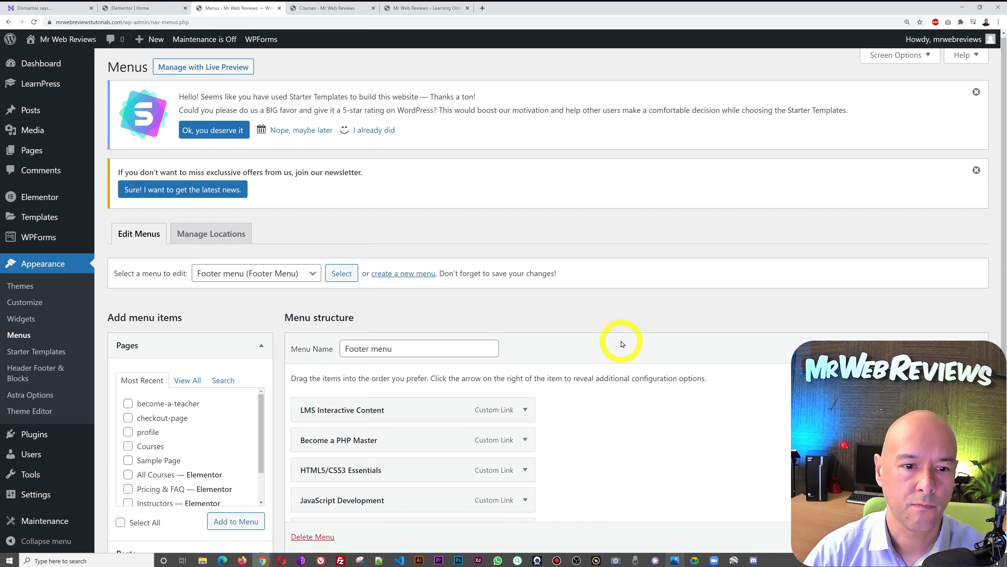
- Load the Primary Menu and remove its old All Courses item
scroll(618, 338, "down", 2)
left_click(277, 245)
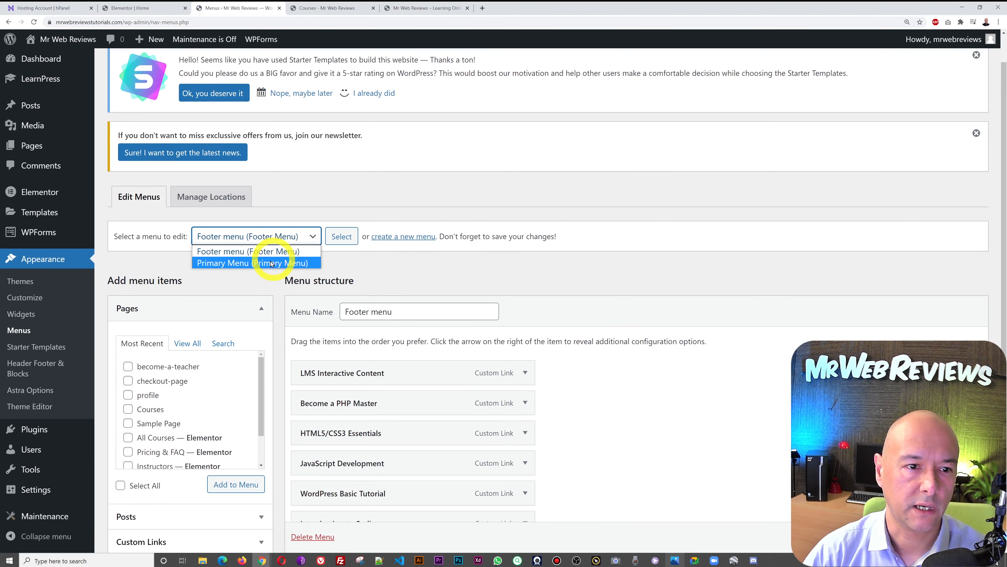
left_click(247, 264)
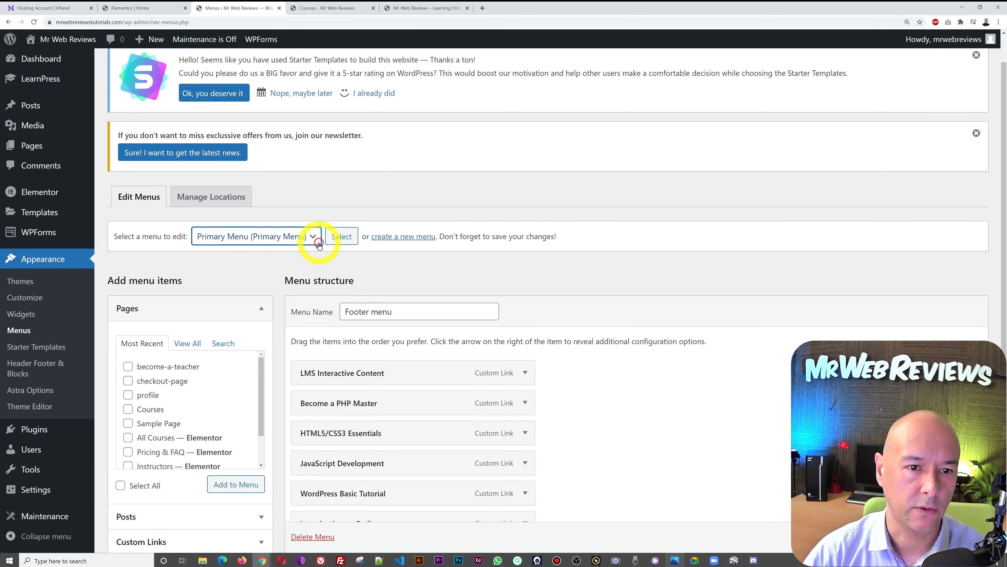
left_click(340, 241)
scroll(792, 333, "down", 4)
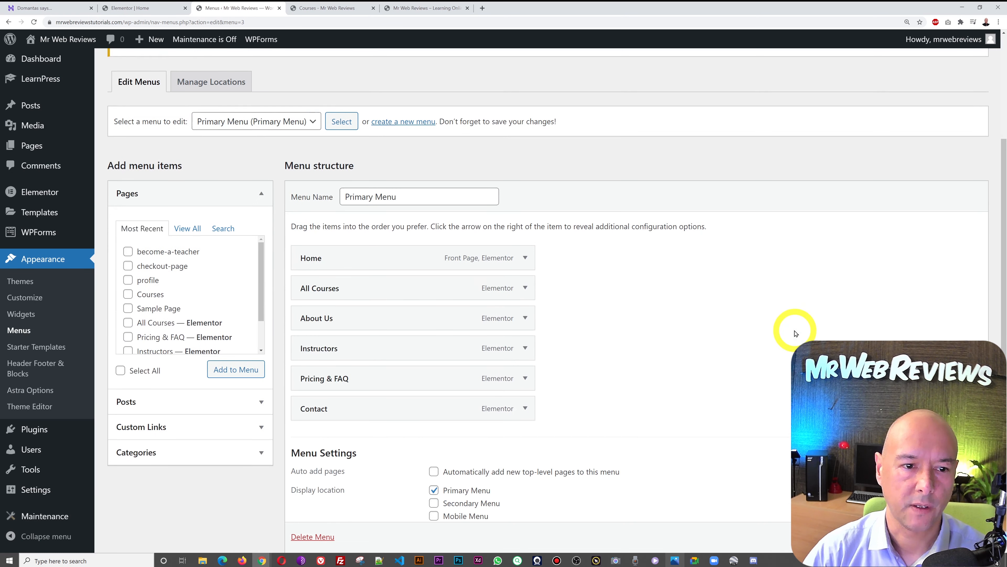
left_click(524, 285)
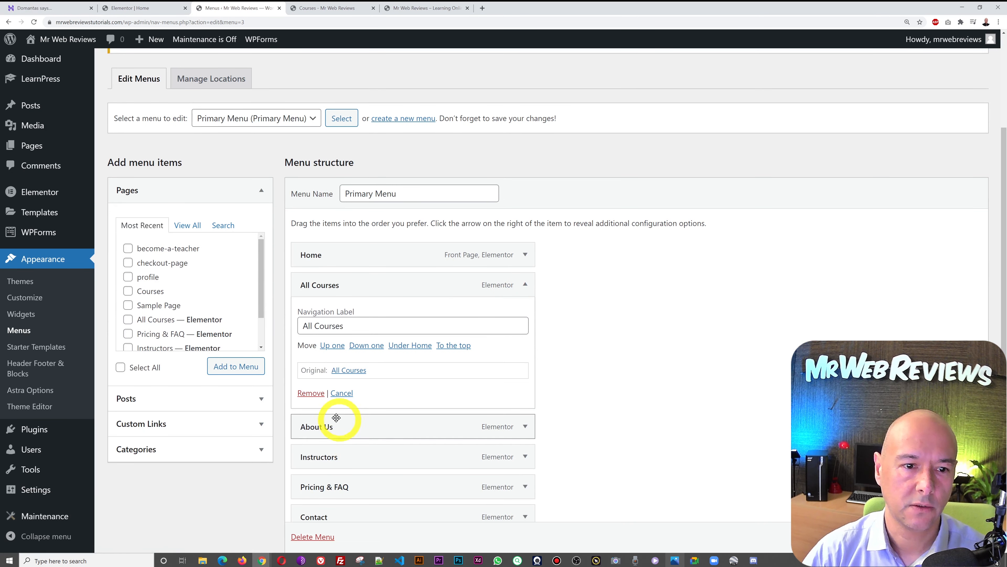
left_click(312, 393)
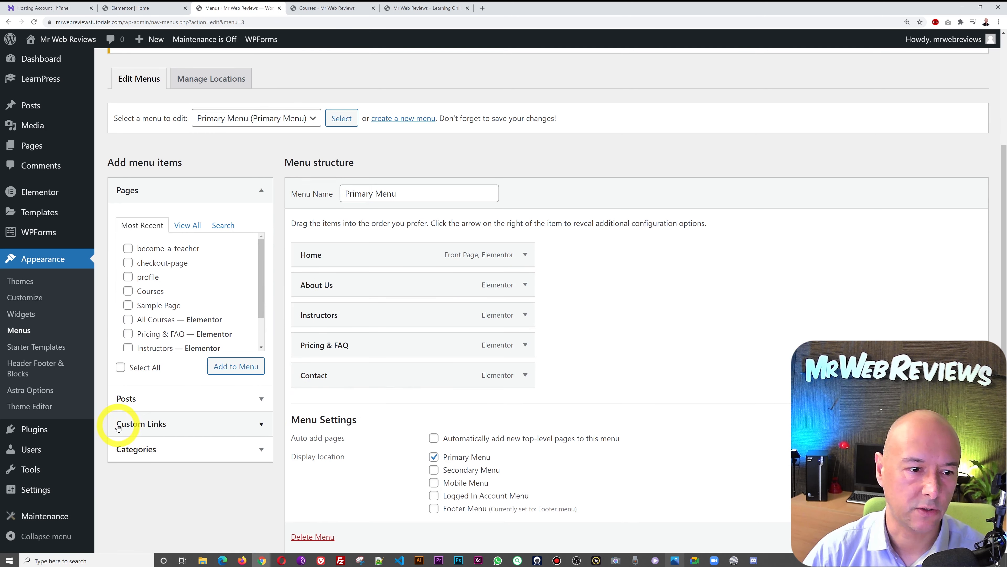
- Add an 'All Courses' custom link to /courses/, place it after About Us, and save
left_click(221, 424)
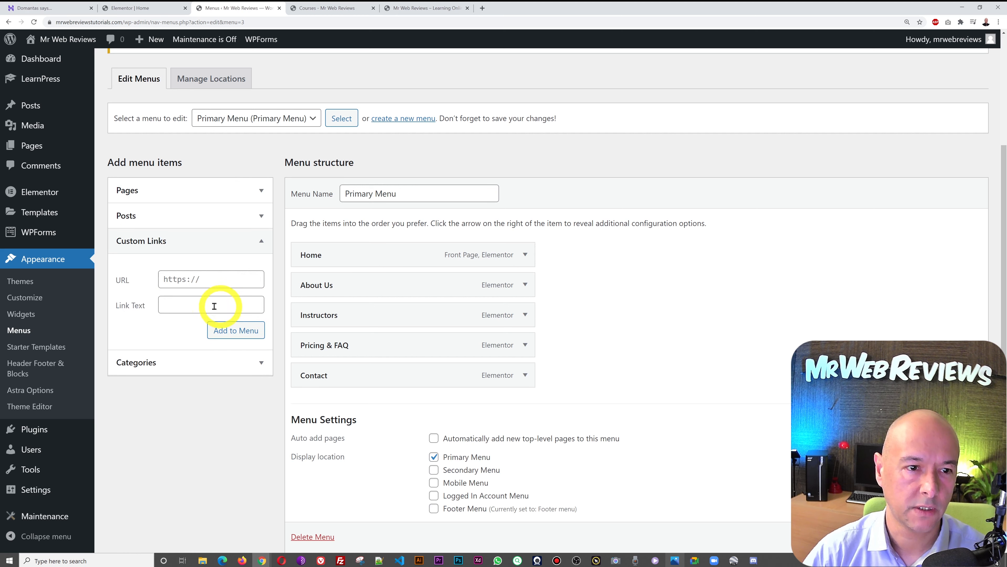
left_click(207, 278)
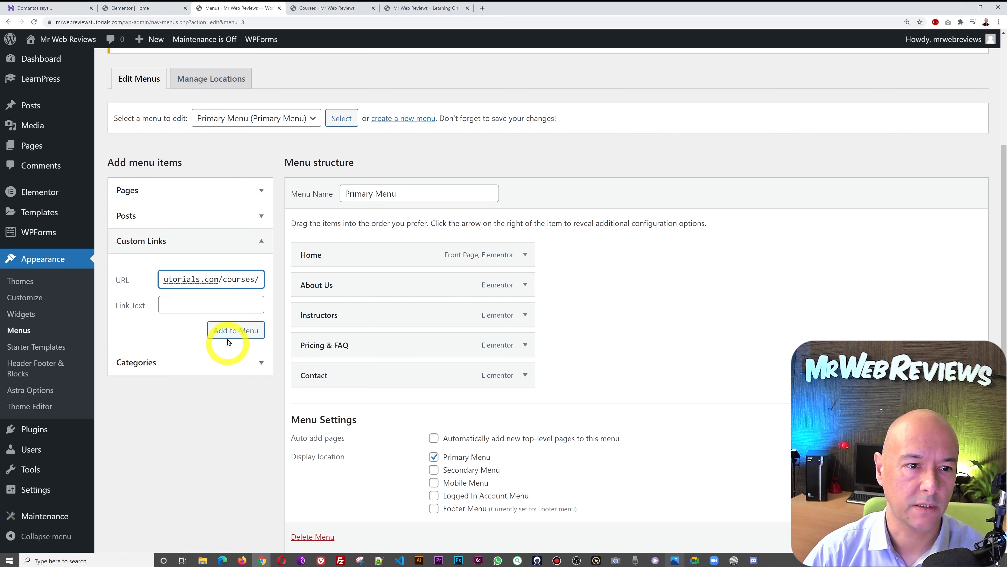
left_click(214, 309)
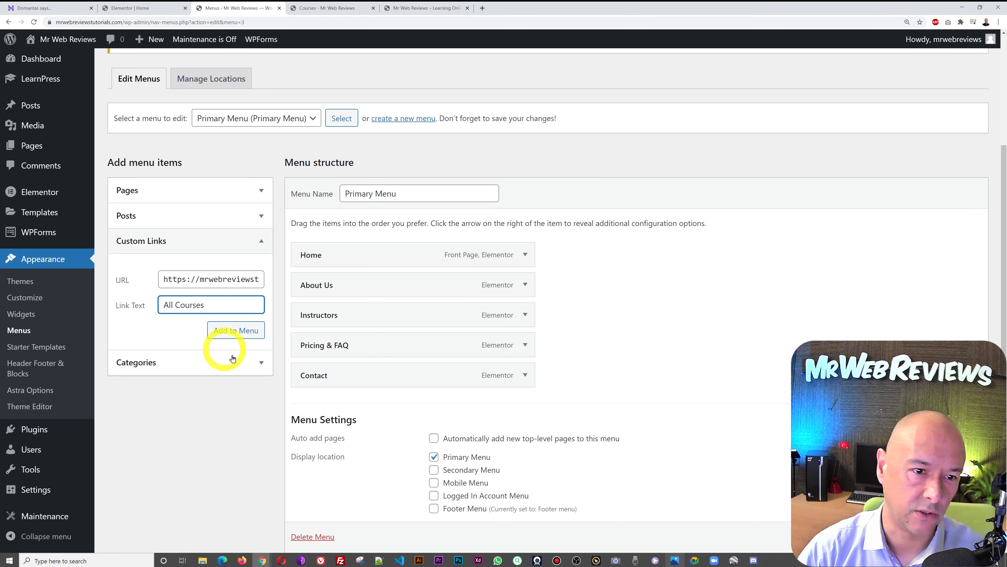
left_click(240, 330)
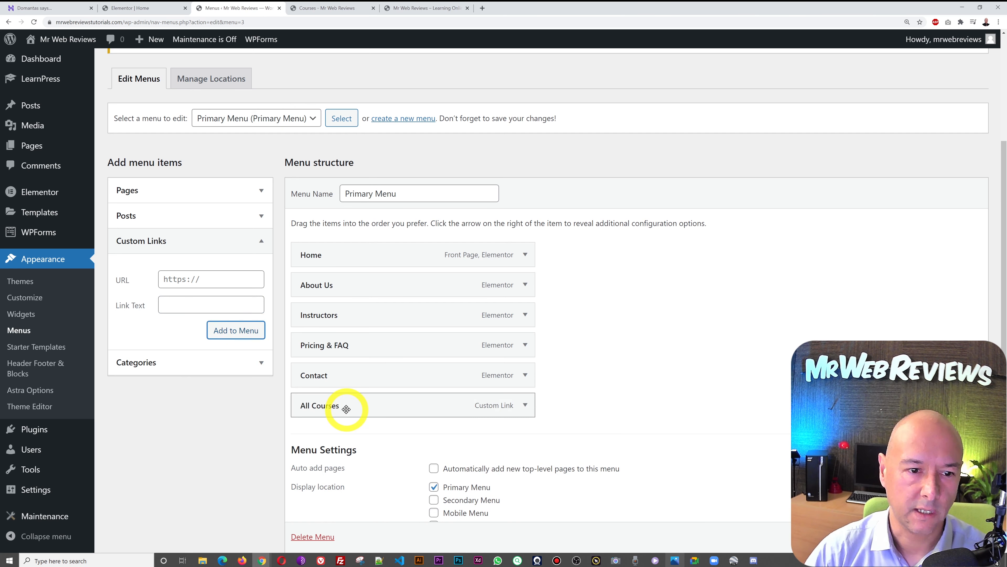
left_click_drag(343, 407, 299, 322)
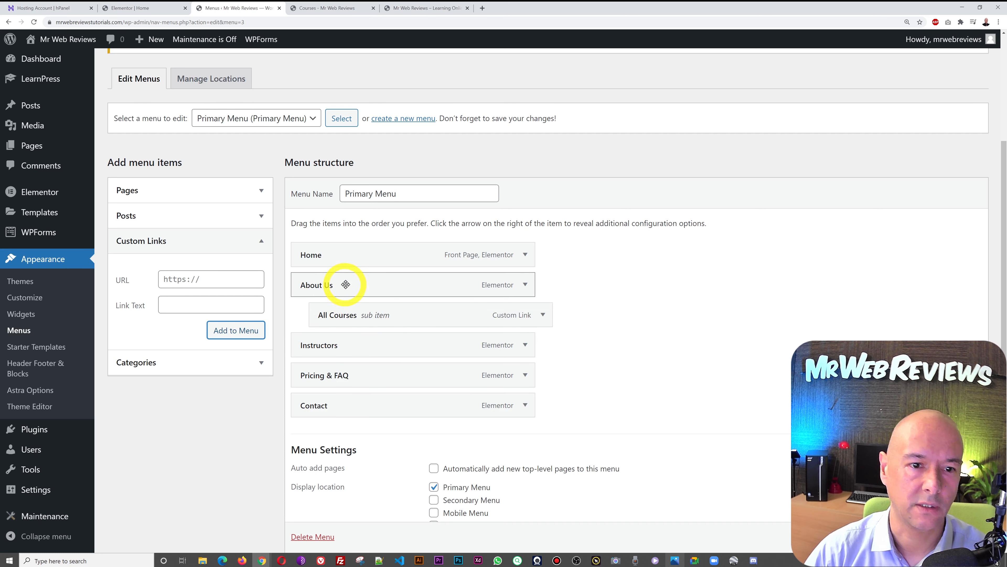
left_click_drag(369, 318, 359, 315)
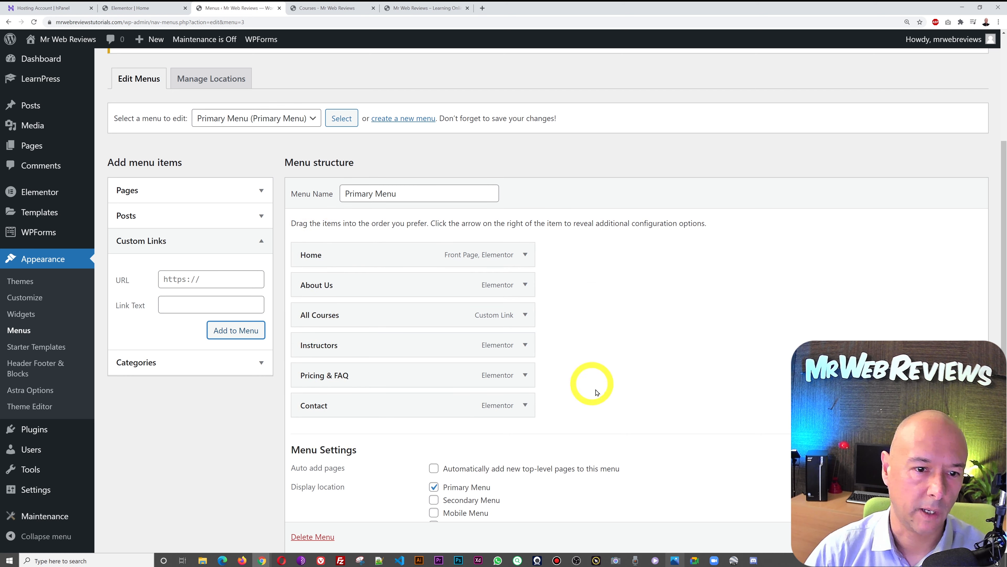
left_click(958, 537)
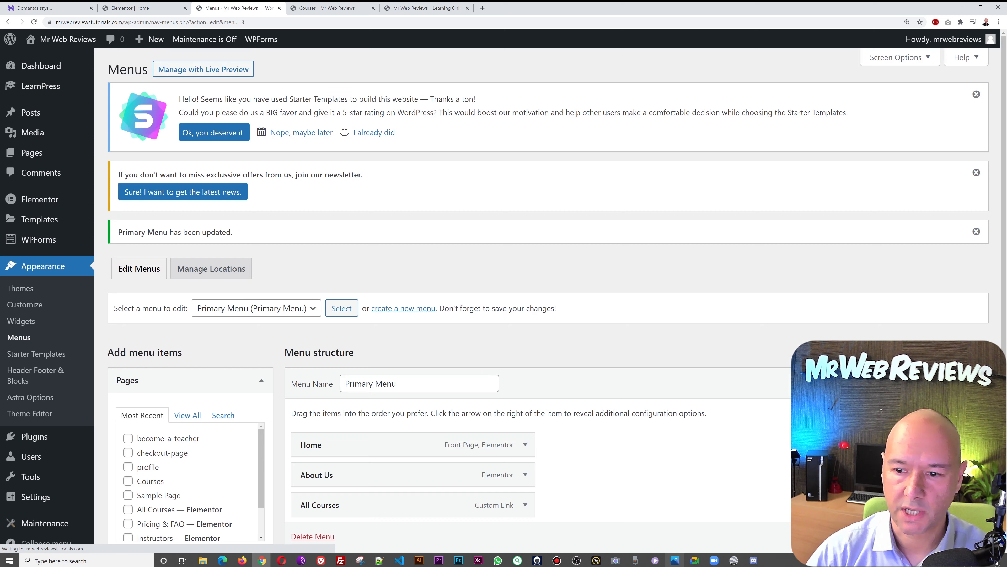
- Refresh the live site, follow All Courses to the archive, and close the duplicate Courses tab
left_click(401, 8)
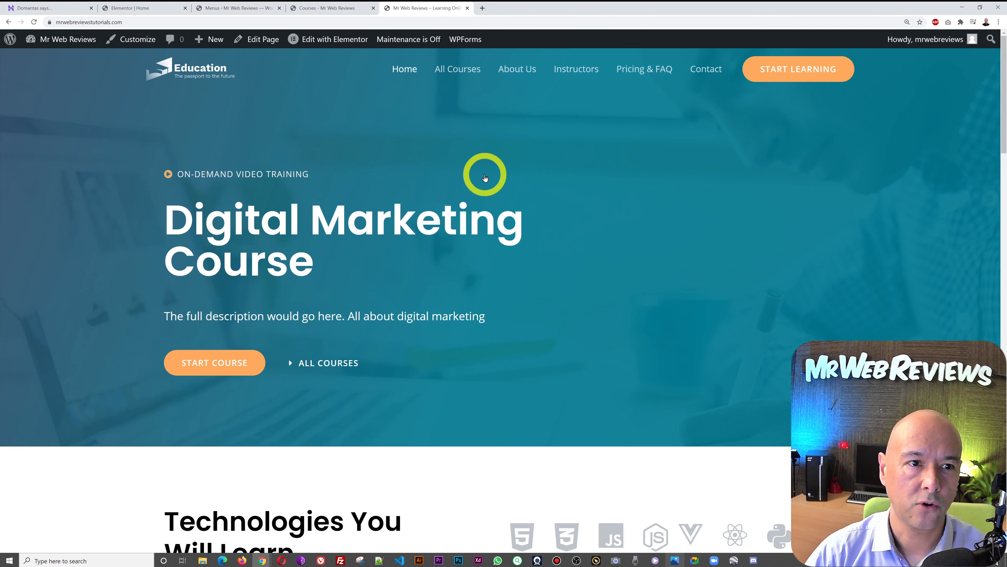
key("F5")
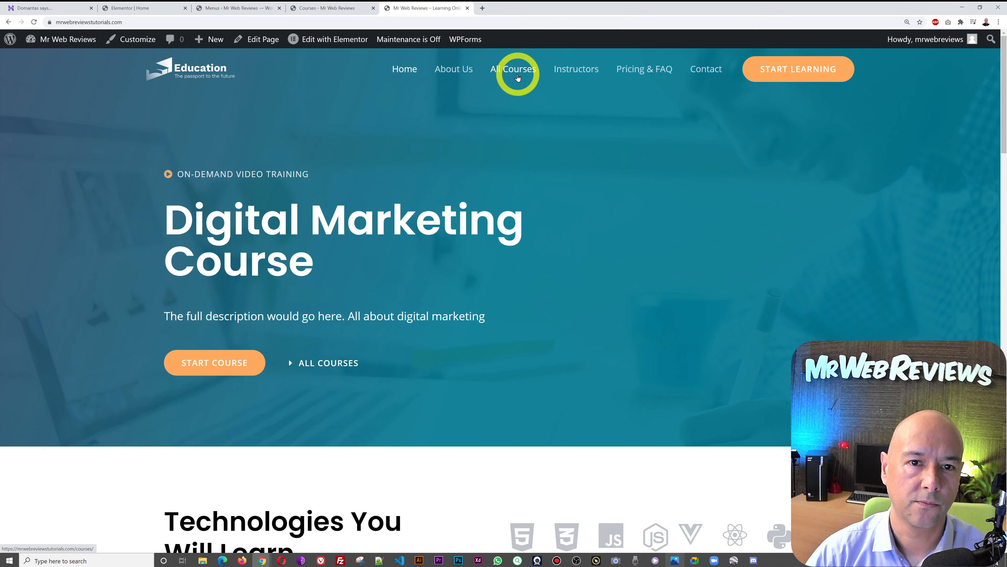
left_click(518, 77)
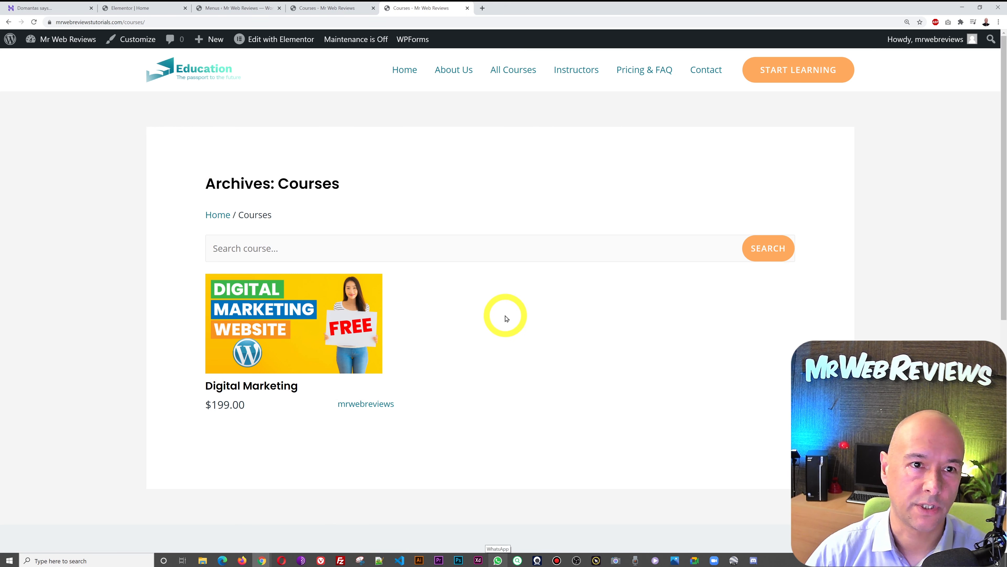
left_click(323, 8)
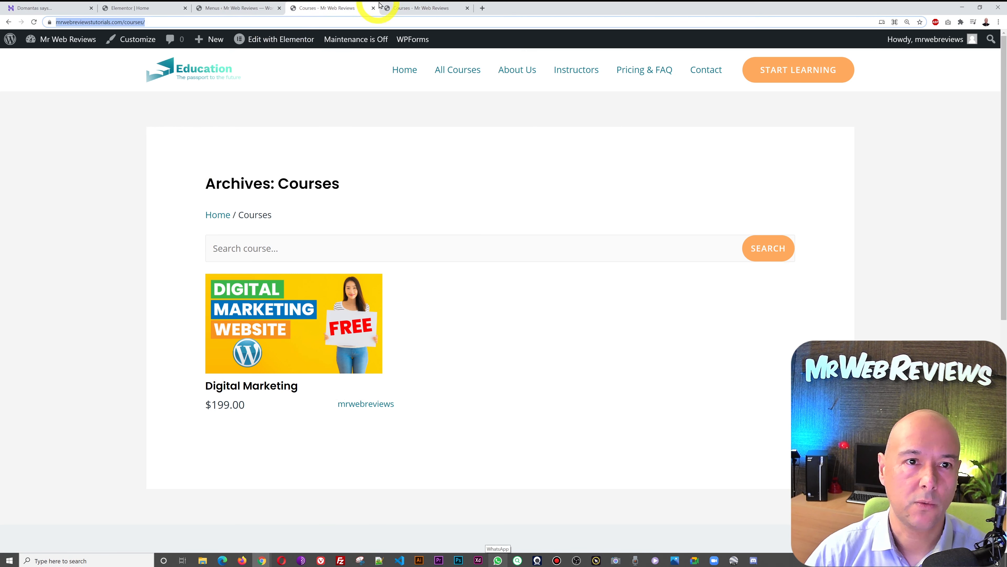
left_click(374, 8)
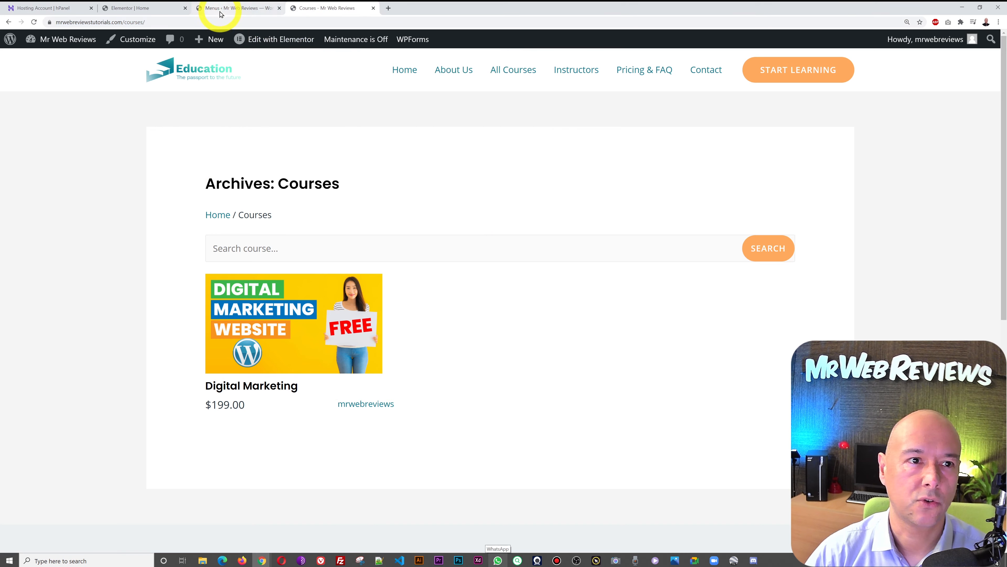
left_click(218, 7)
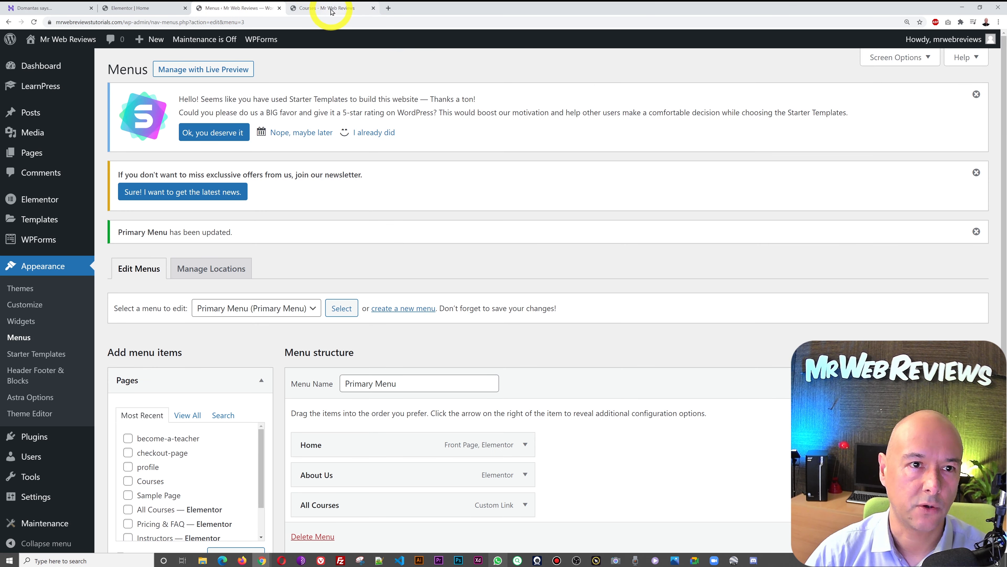
- Exit Elementor to the dashboard and reach LearnPress Course Categories, listing Digital Marketing and Web Designing
left_click(146, 8)
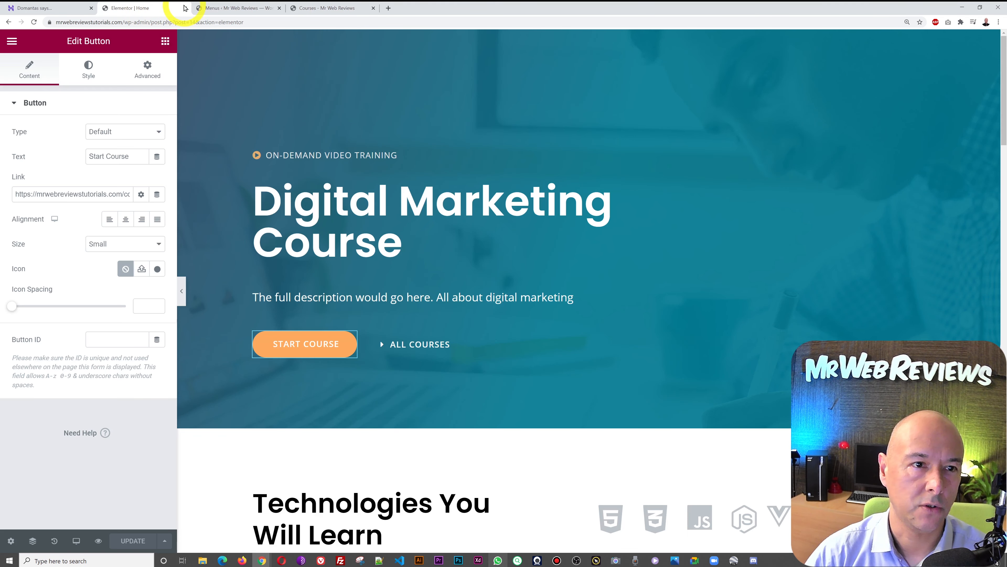
left_click(214, 8)
left_click(155, 8)
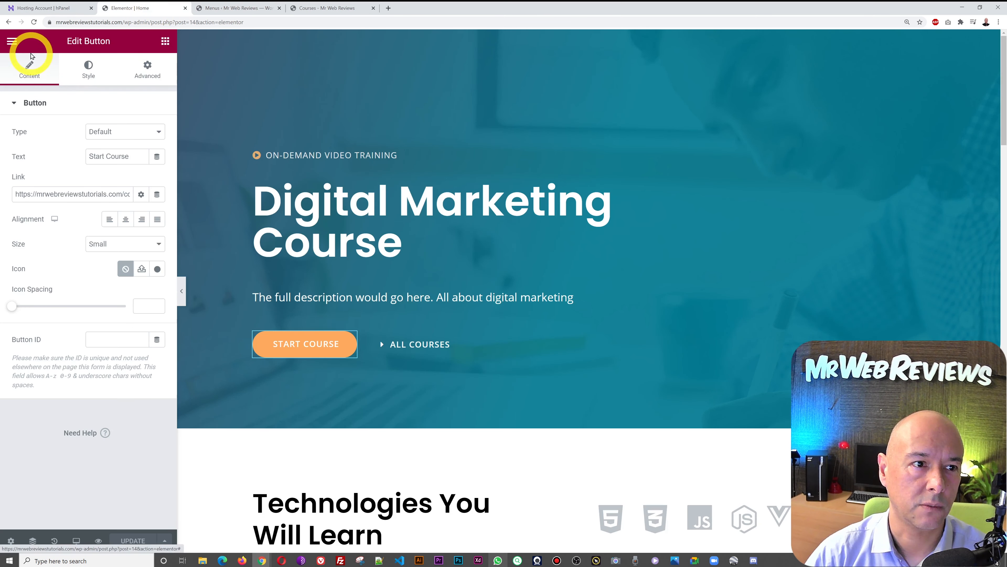
left_click(15, 44)
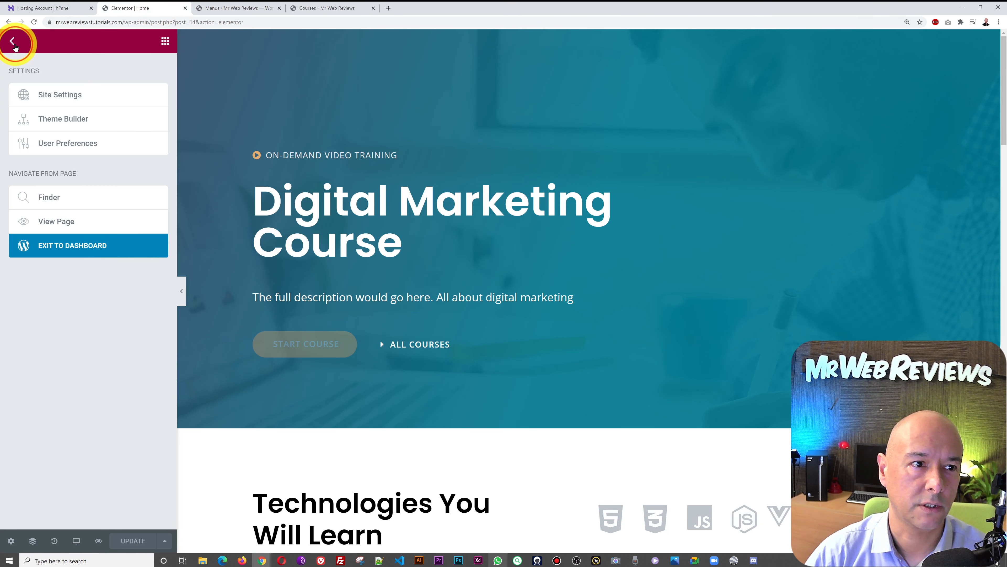
left_click(107, 244)
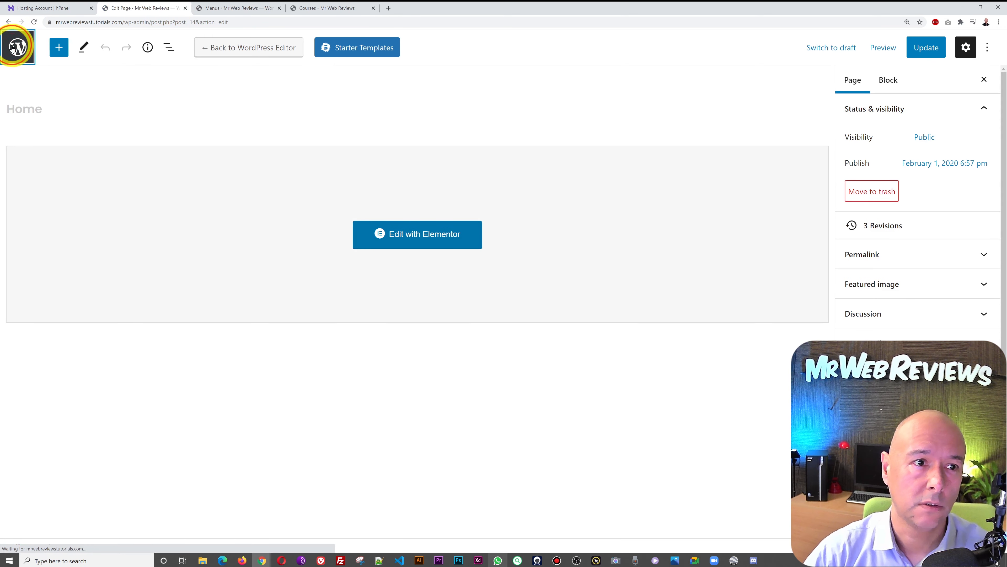
left_click(20, 46)
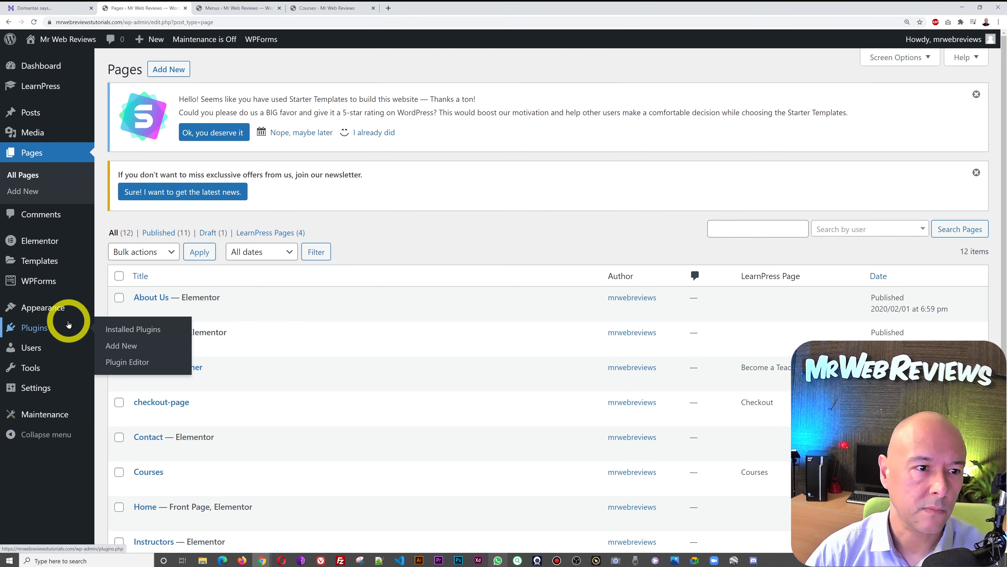
mouse_move(74, 86)
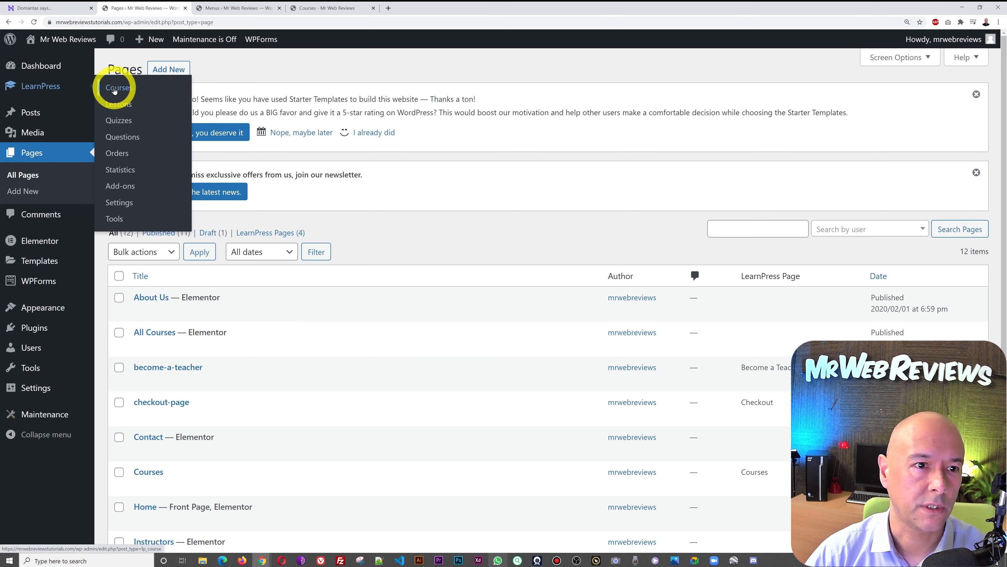
left_click(116, 86)
left_click(180, 64)
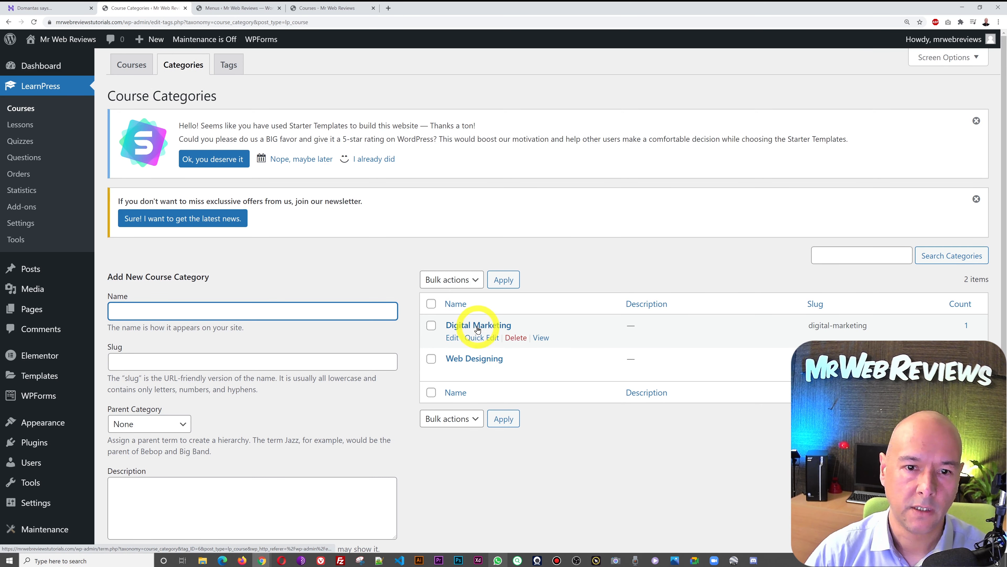
- Add a Digital Marketing custom link using the category's copied View address
right_click(546, 339)
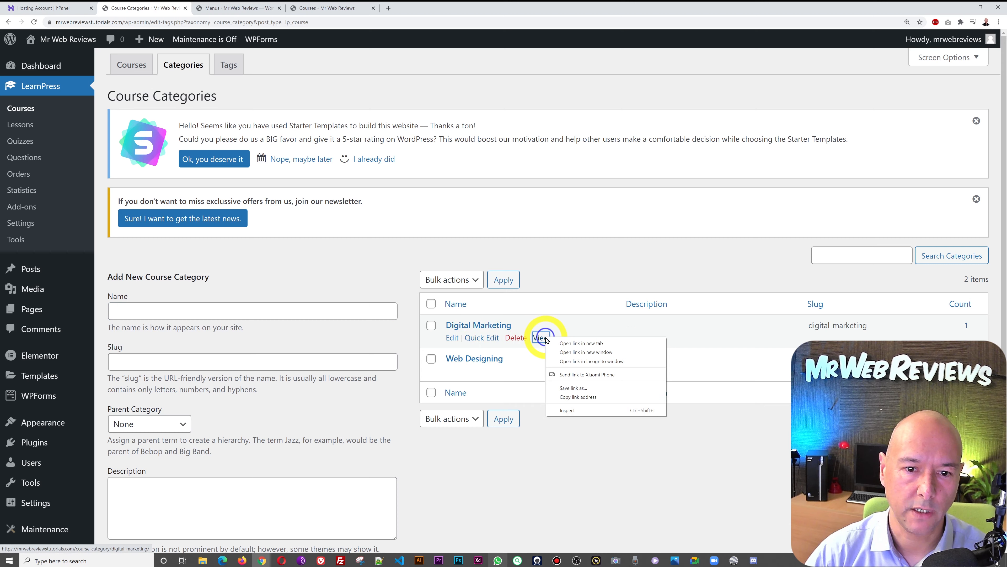
left_click(581, 400)
left_click(238, 8)
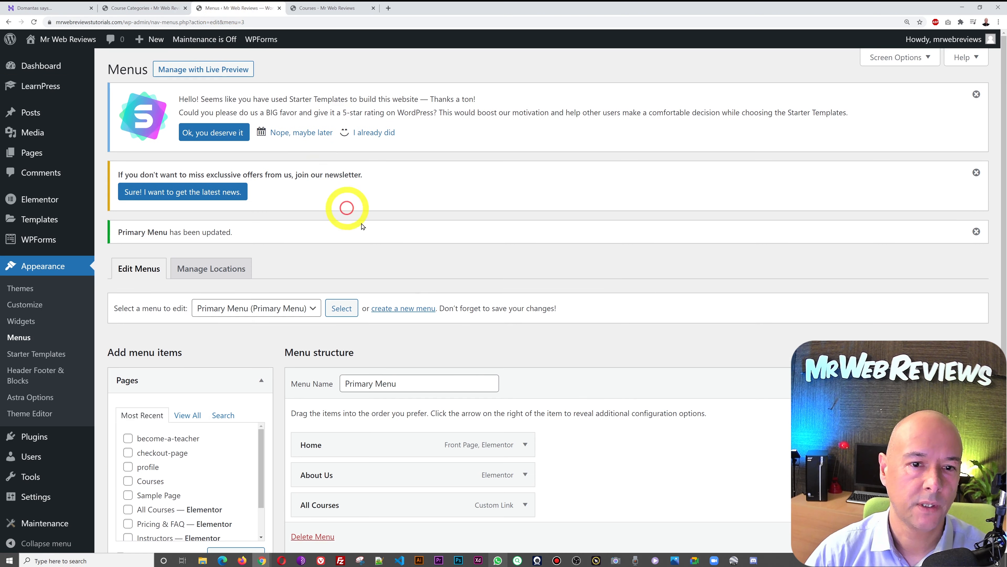
scroll(455, 268, "down", 6)
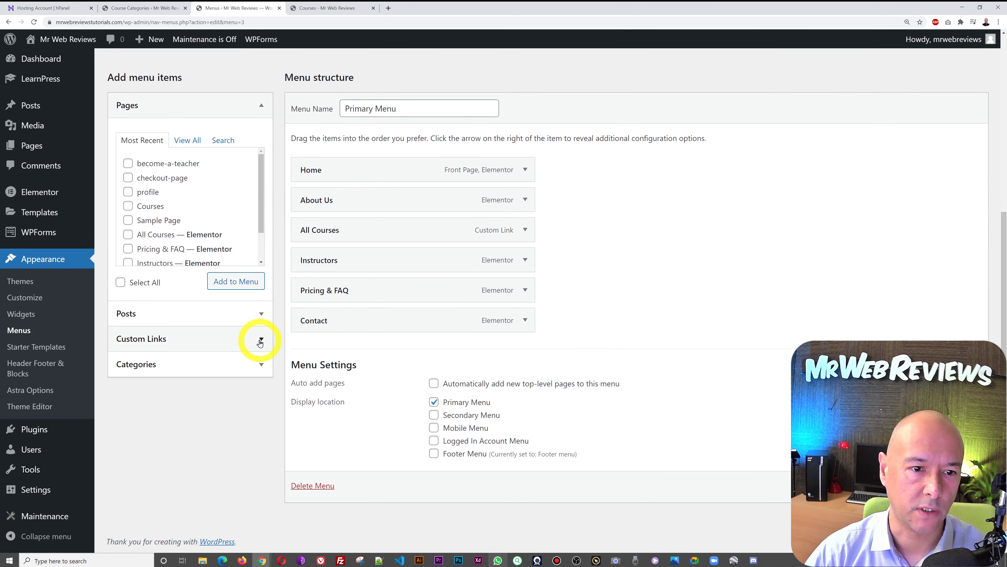
left_click(261, 340)
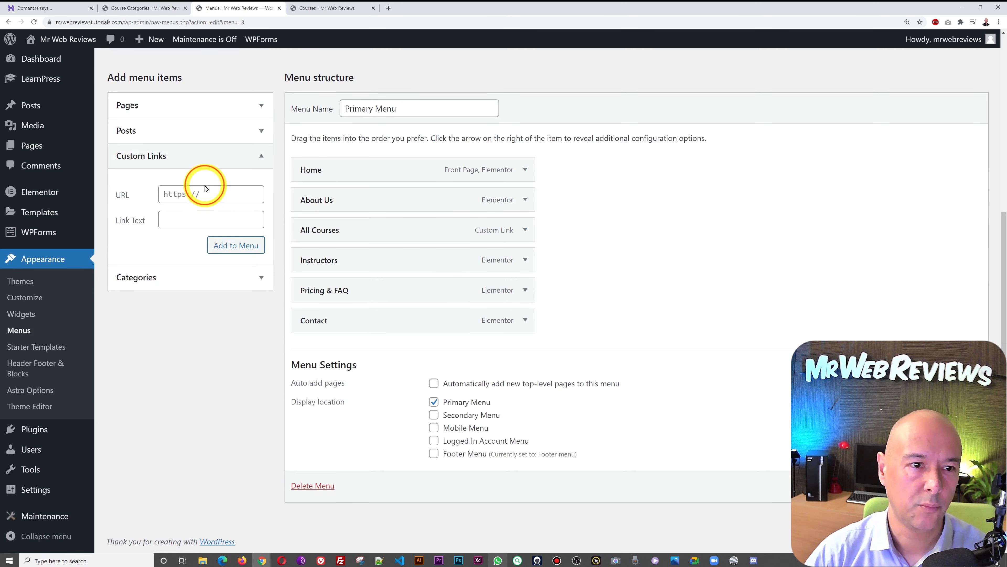
left_click(205, 224)
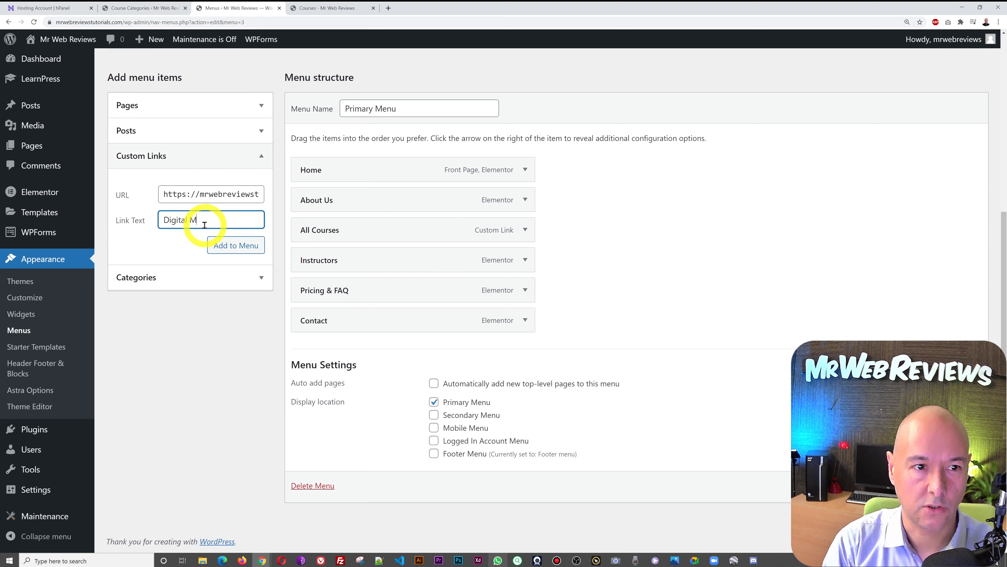
left_click(230, 244)
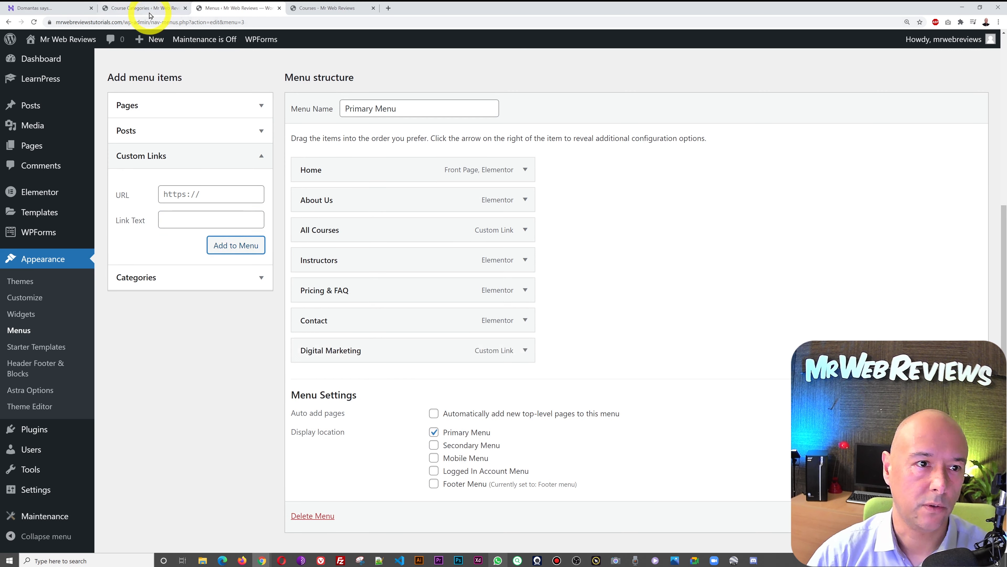
- Add a Web Designing custom link using that category's copied View address
left_click(149, 9)
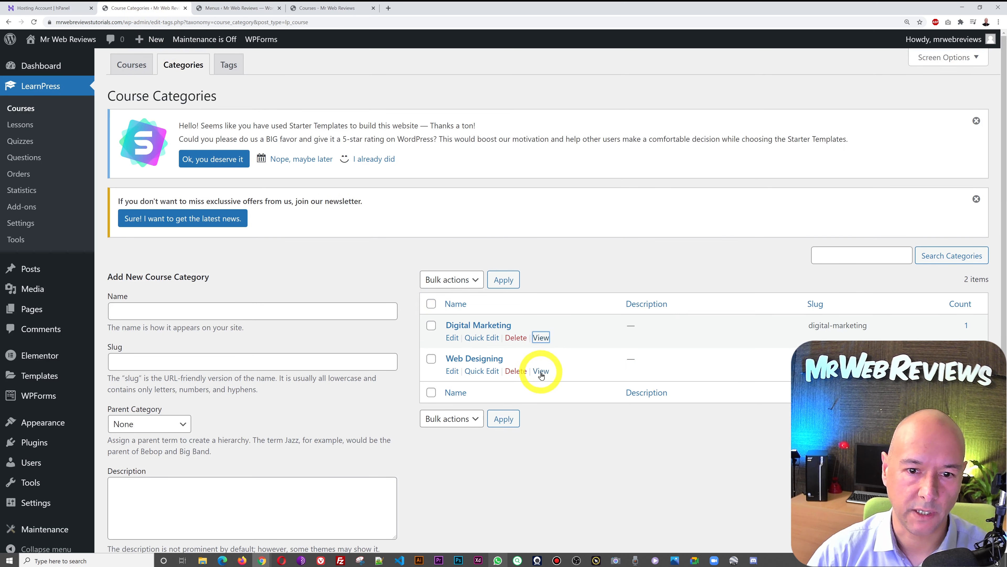
right_click(541, 375)
left_click(592, 427)
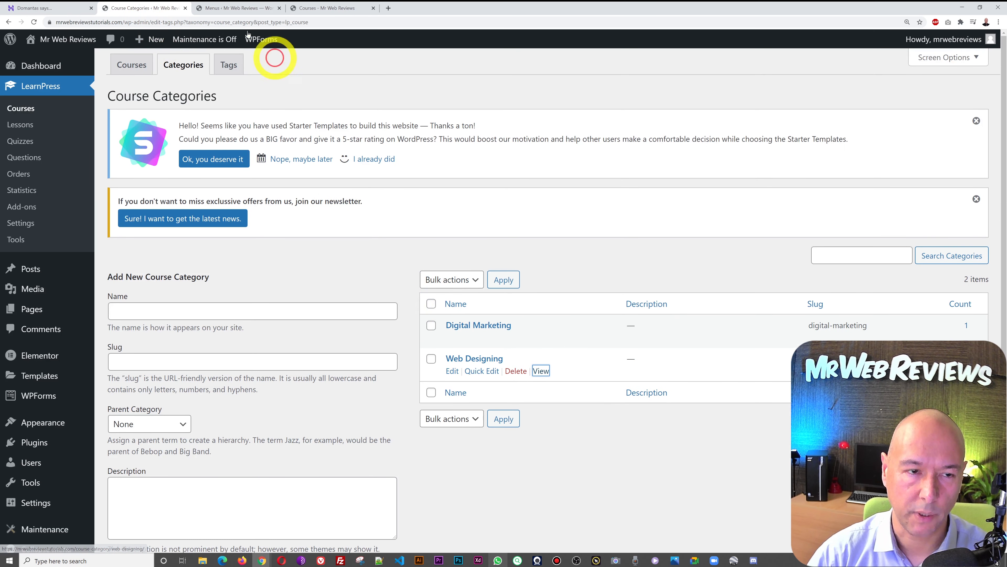
left_click(206, 9)
left_click(192, 193)
type("https://mrwebreviewstutorials.com/course-category/web-designing/")
left_click(203, 222)
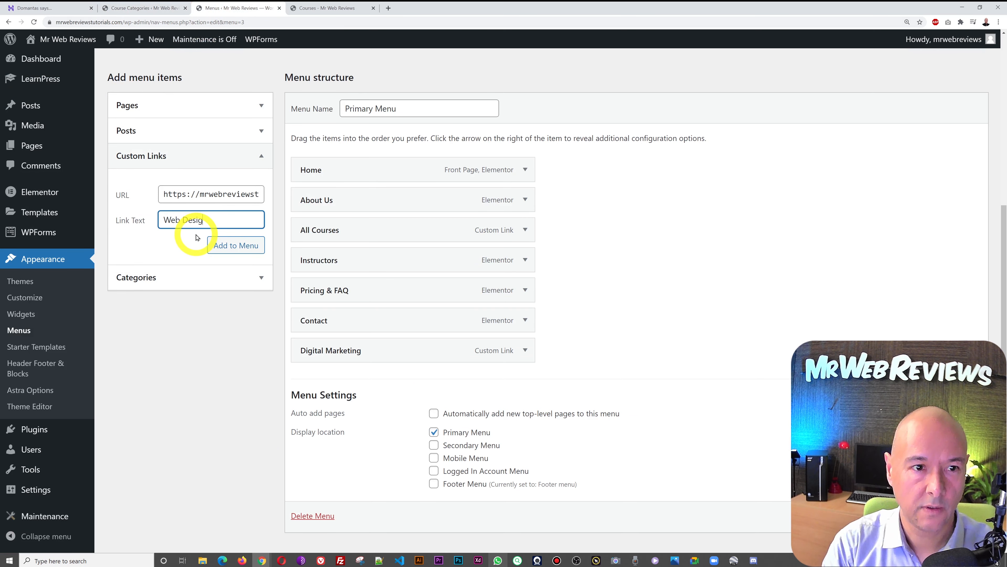
left_click(222, 245)
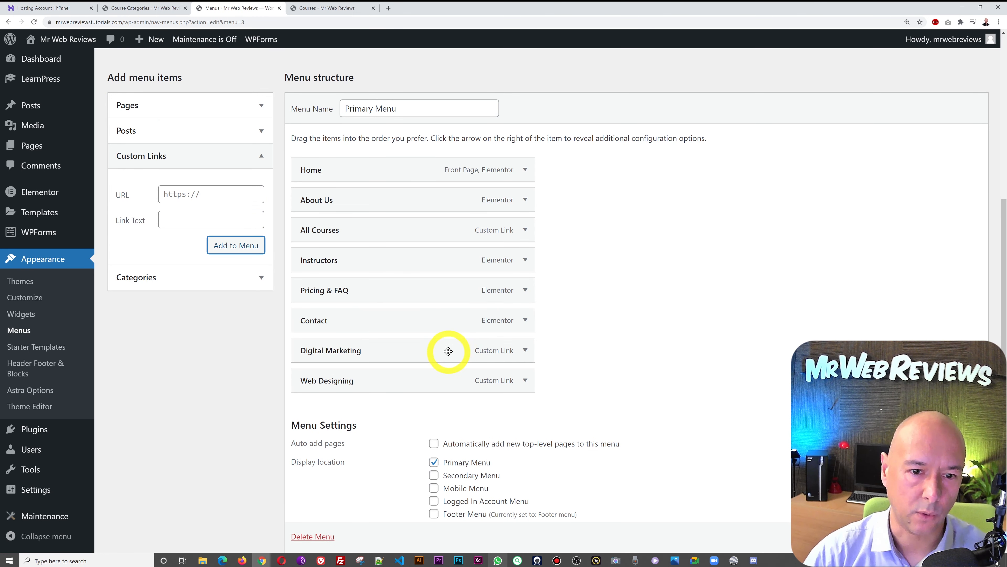
- Nest Digital Marketing and Web Designing as sub items under All Courses, then save the menu
left_click_drag(446, 351, 334, 229)
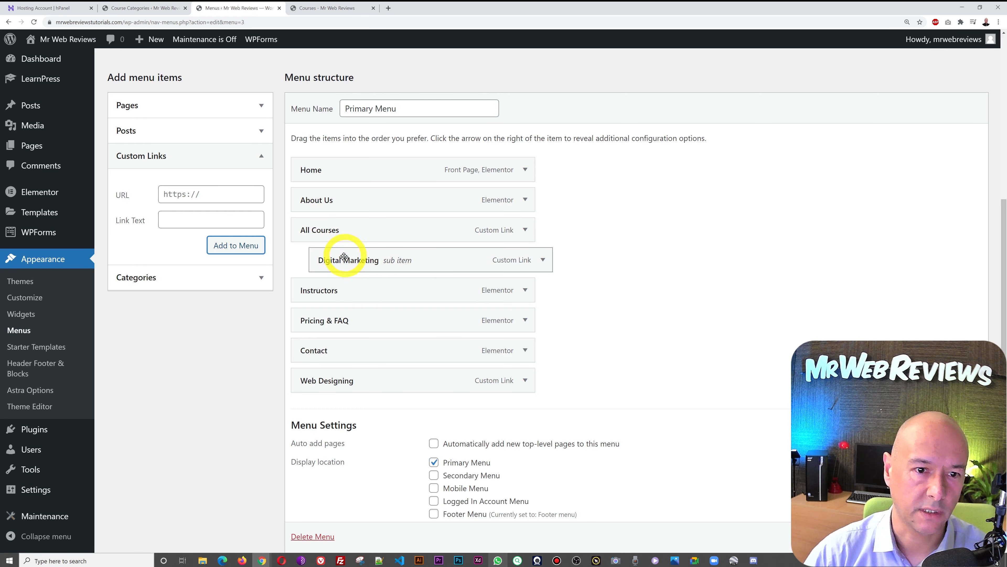
left_click_drag(348, 378, 294, 294)
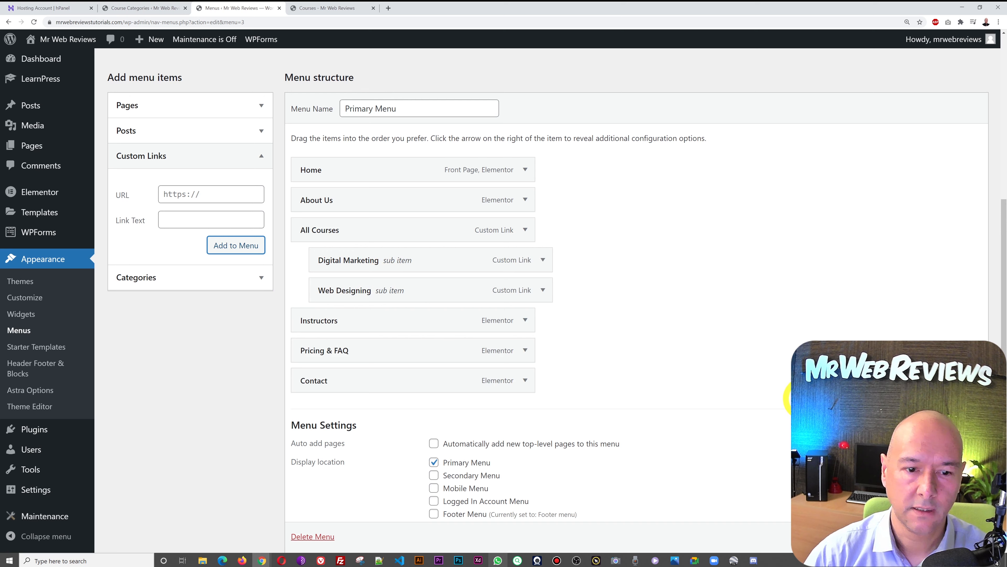
scroll(634, 278, "down", 1)
left_click(956, 511)
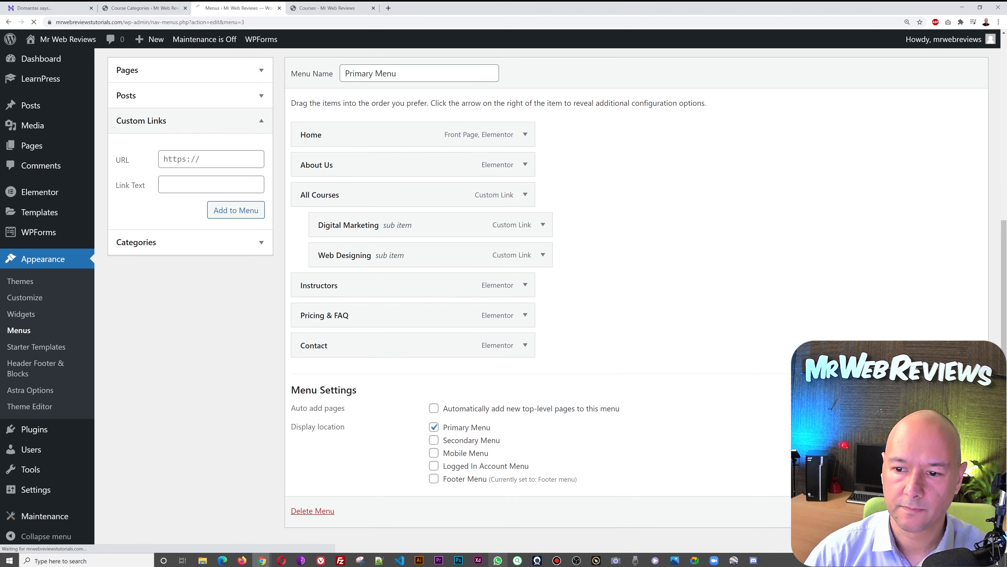
- On the live homepage, check the All Courses dropdown lists both categories, then return to Course Categories
left_click(306, 9)
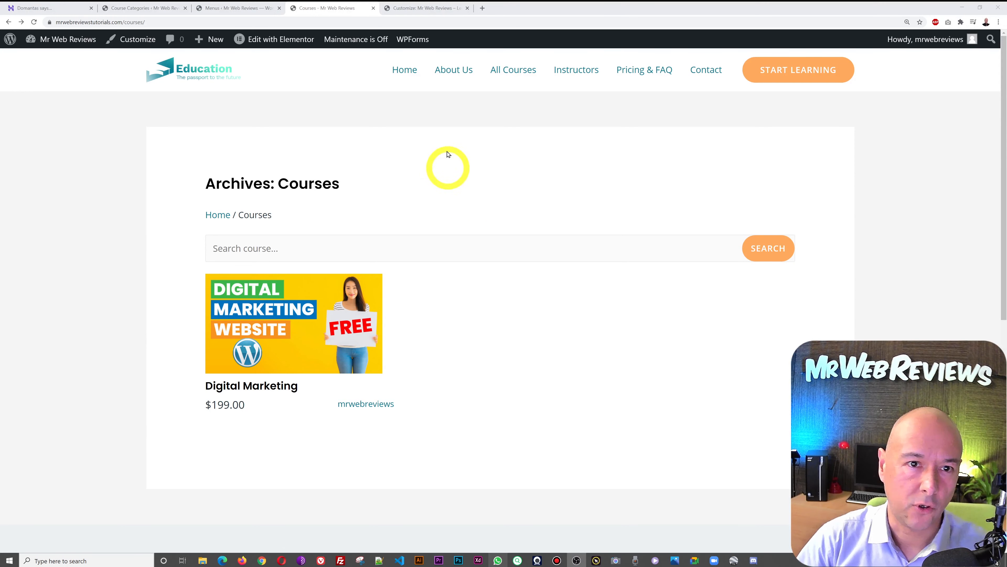
left_click(406, 73)
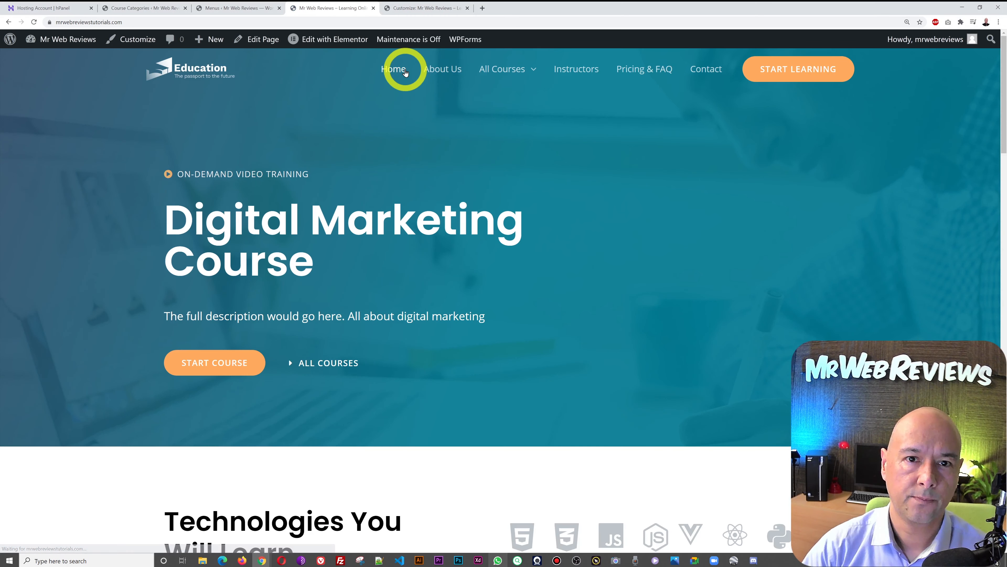
mouse_move(543, 65)
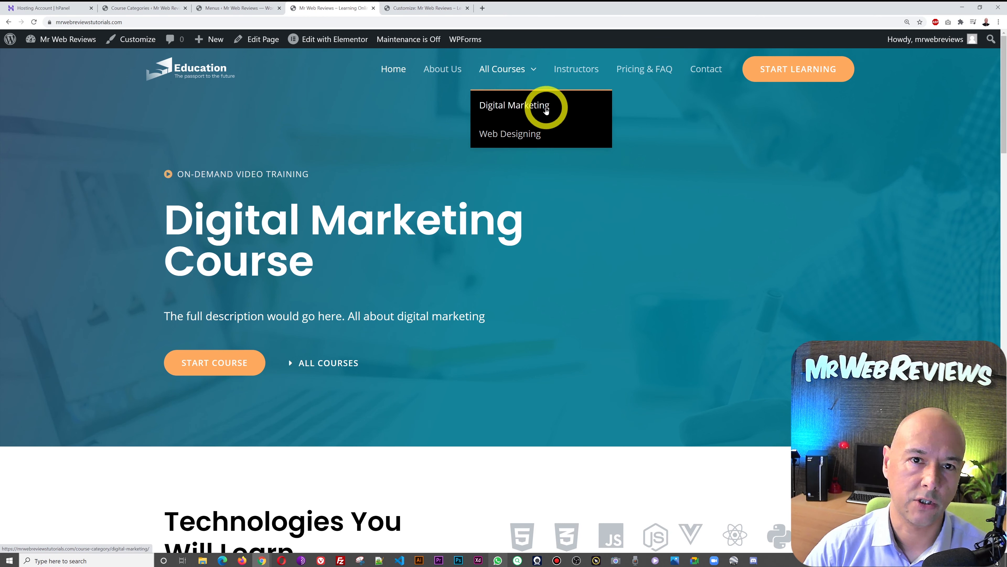
mouse_move(501, 71)
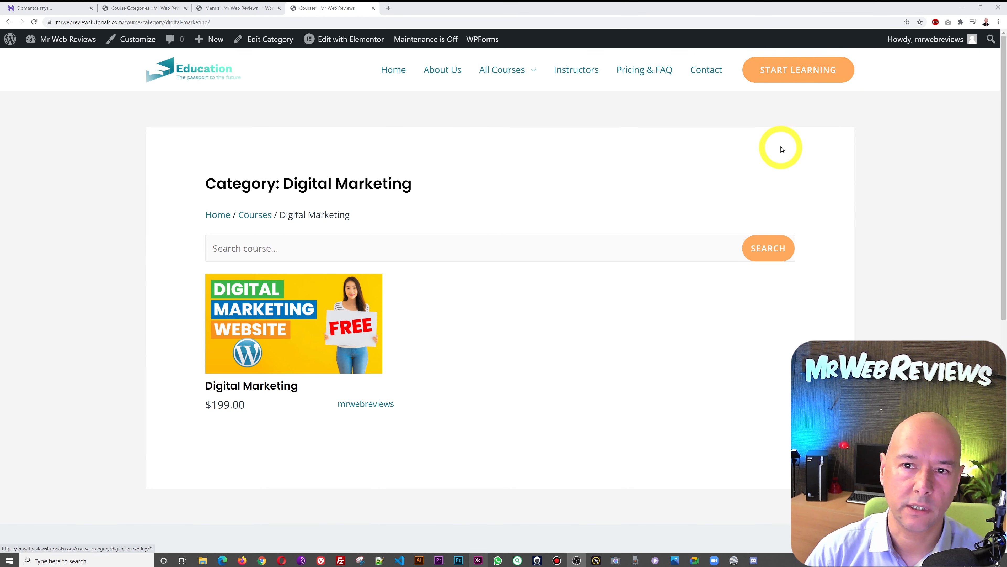
left_click(156, 7)
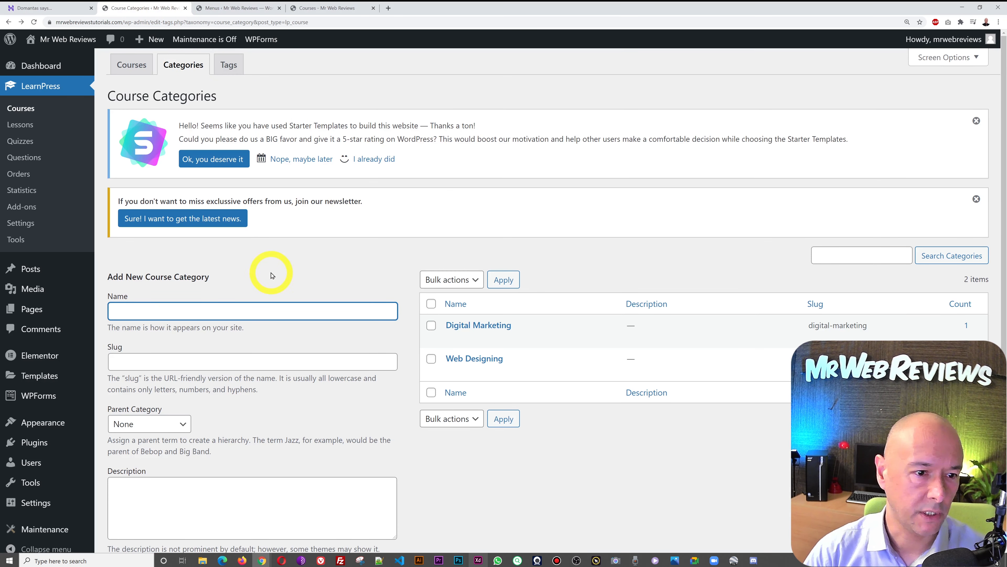
- Change the header button label in the Customizer's Header Builder to SEE ALL COURSES
mouse_move(55, 420)
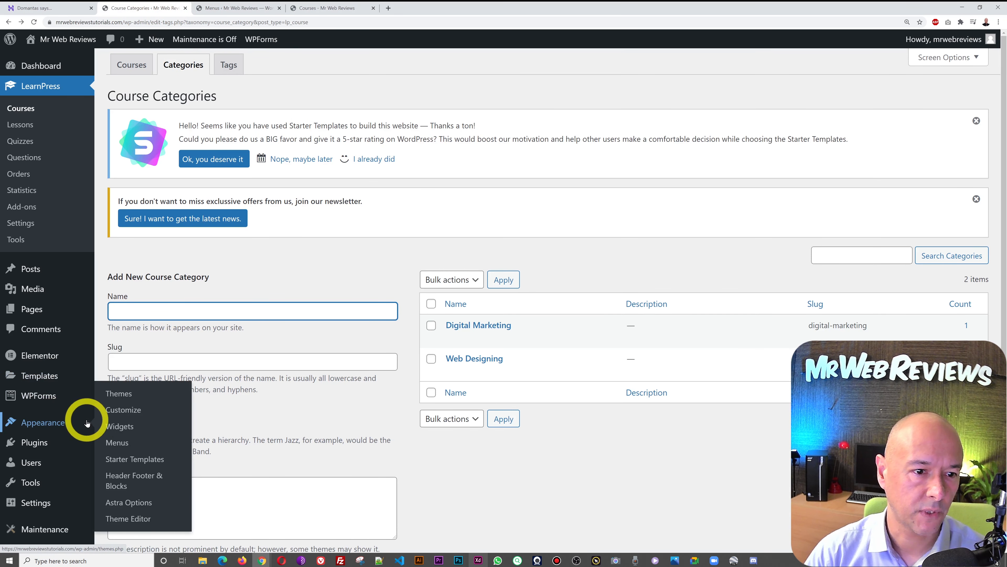
left_click(124, 412)
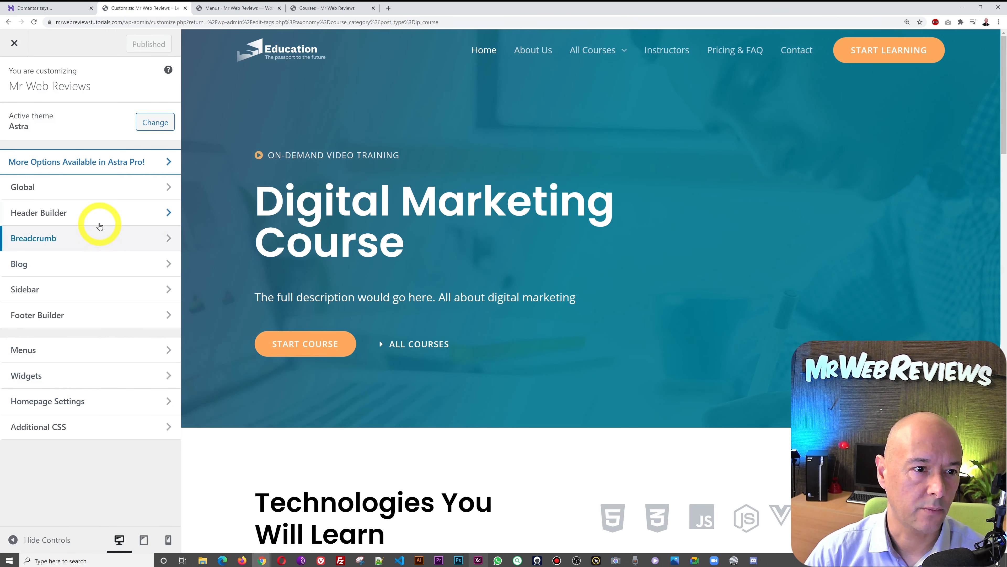
left_click(69, 219)
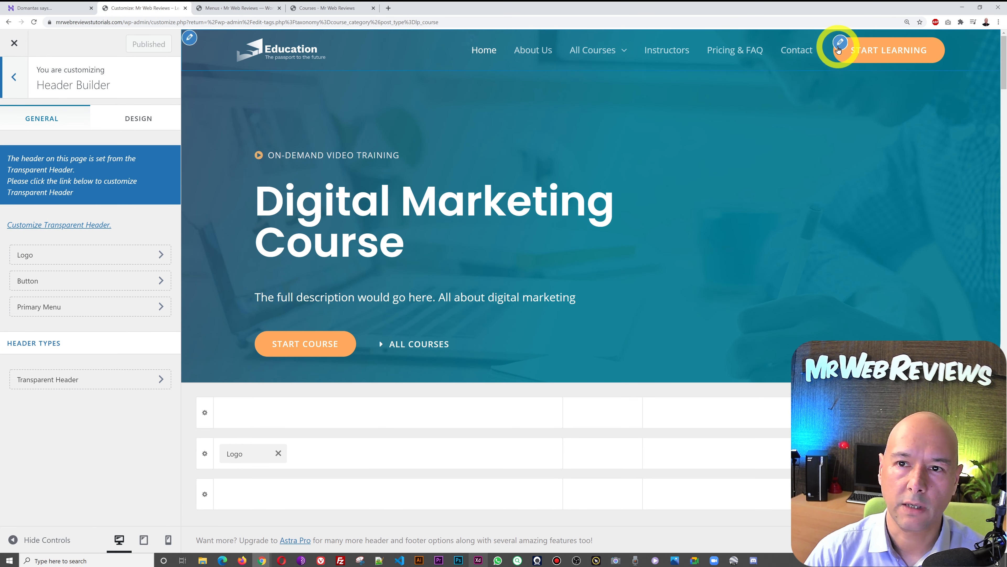
left_click(840, 43)
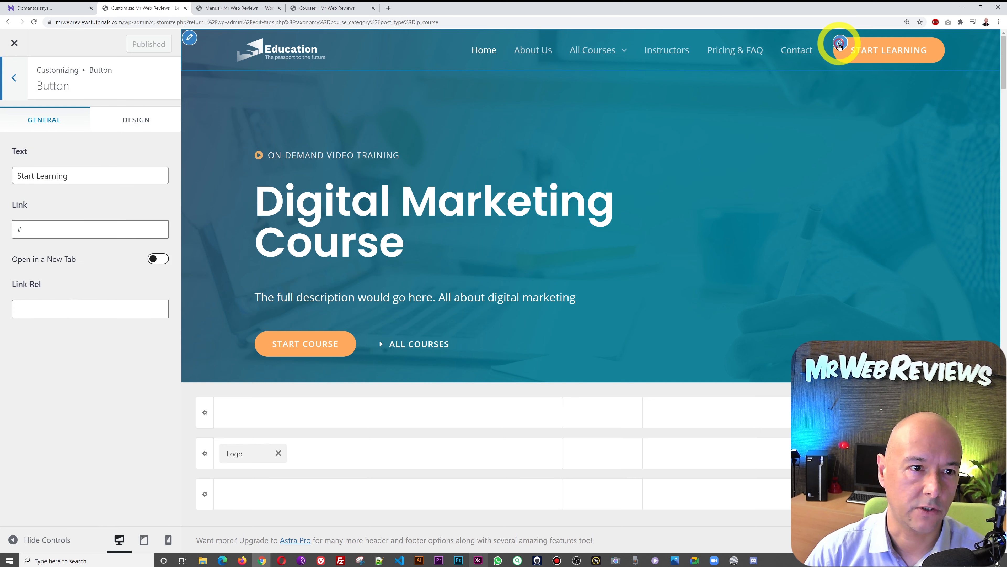
double_click(82, 178)
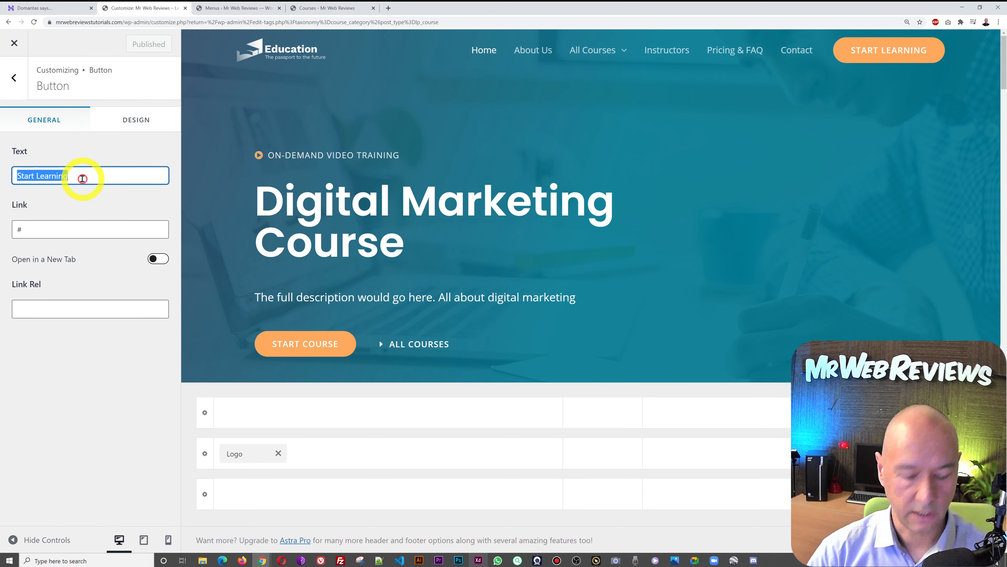
type("ALL COURSES")
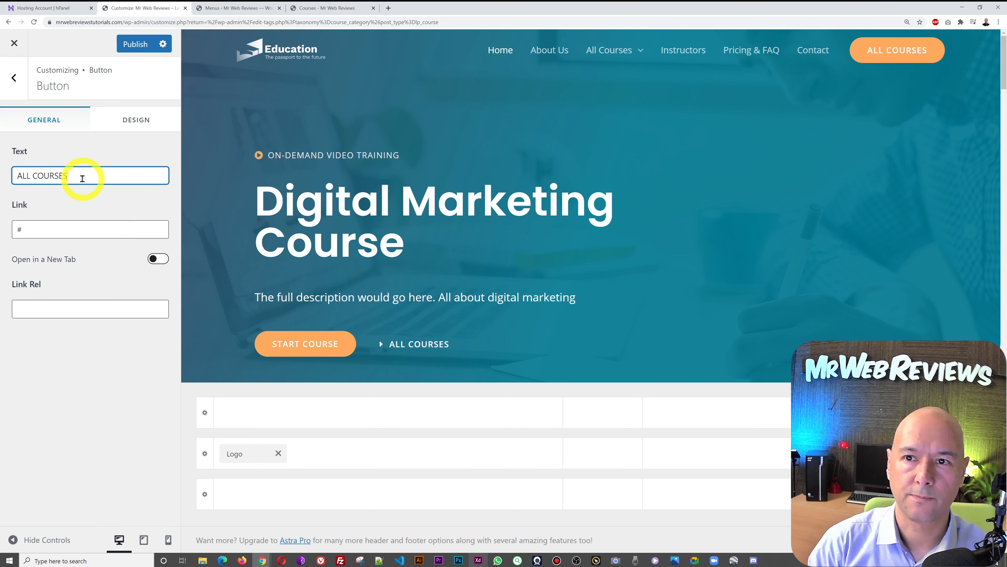
key("Home")
type("SEE")
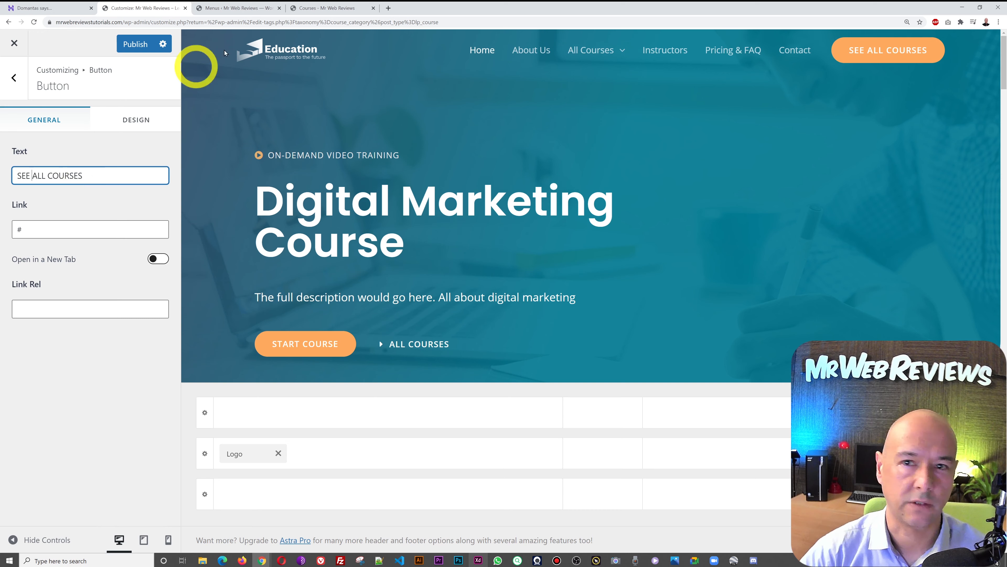
- Copy the All Courses archive page's /courses/ address from the live site
left_click(318, 12)
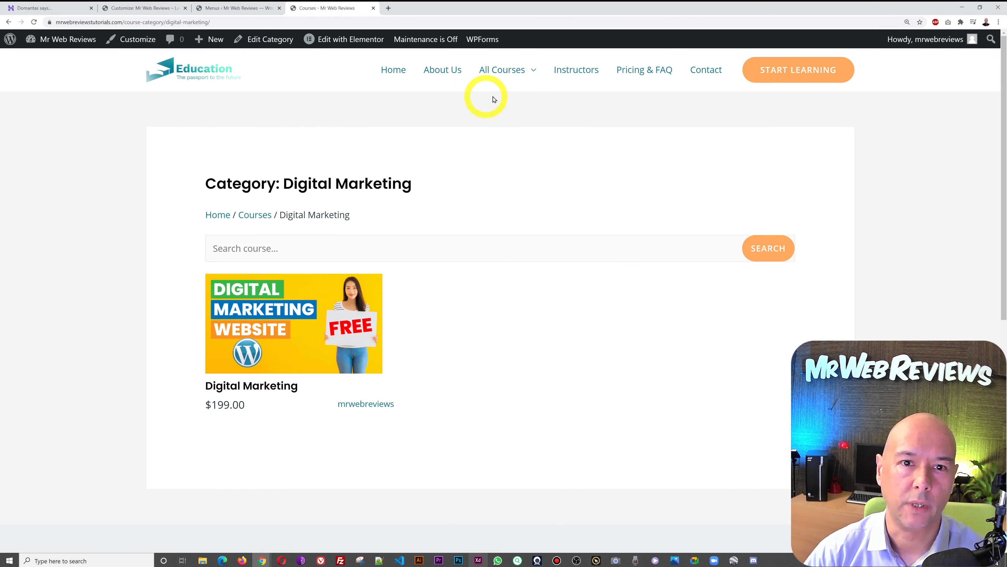
mouse_move(507, 73)
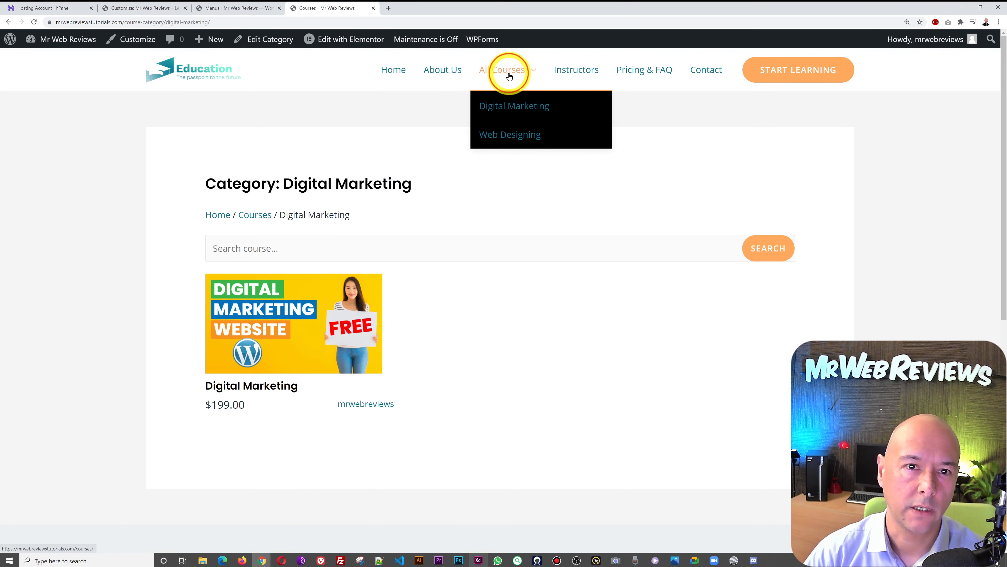
left_click(509, 76)
left_click(170, 21)
left_click(169, 21)
key("ctrl+c")
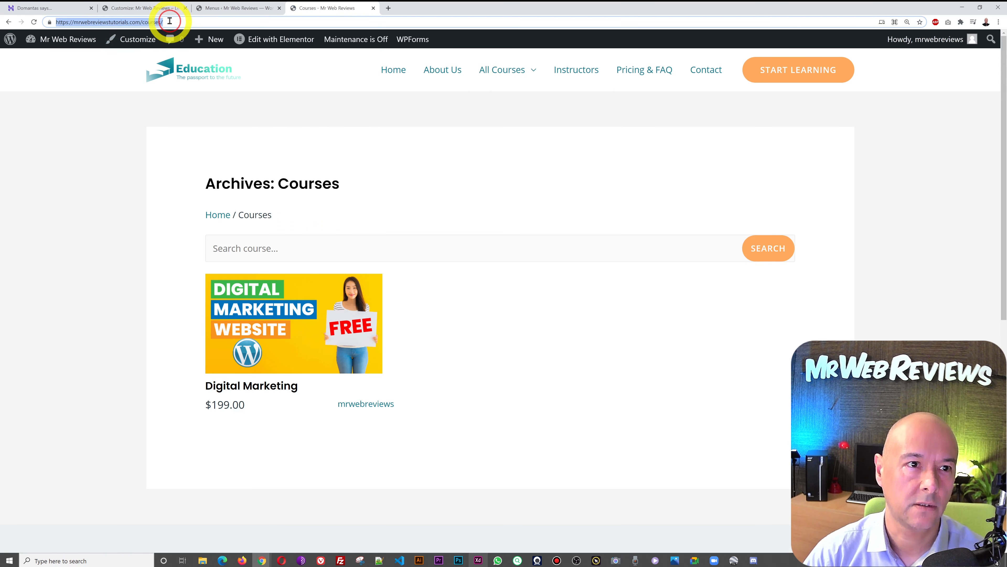
- Paste the /courses/ URL into the button's Link and publish the header changes
left_click(157, 9)
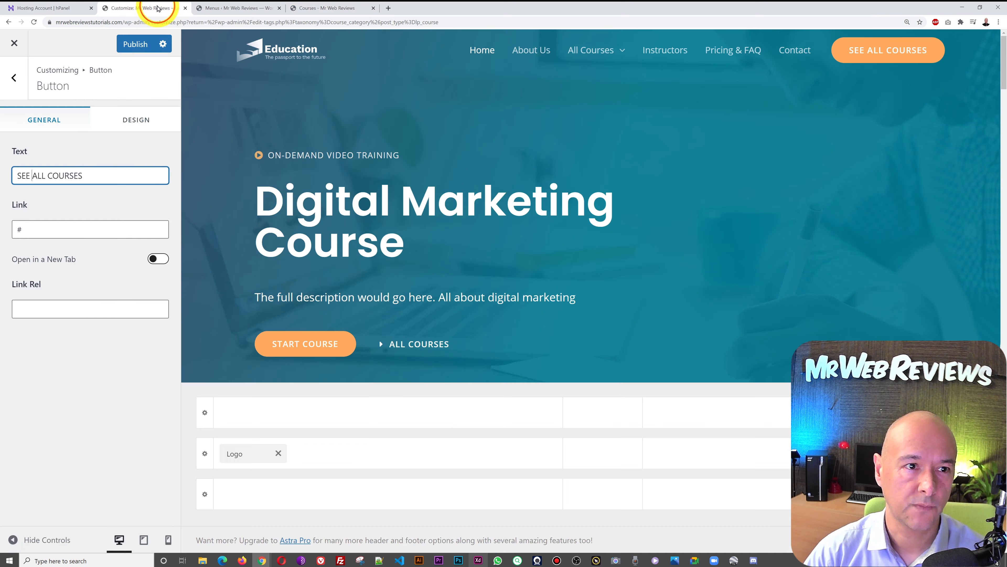
double_click(100, 229)
key("ctrl+v")
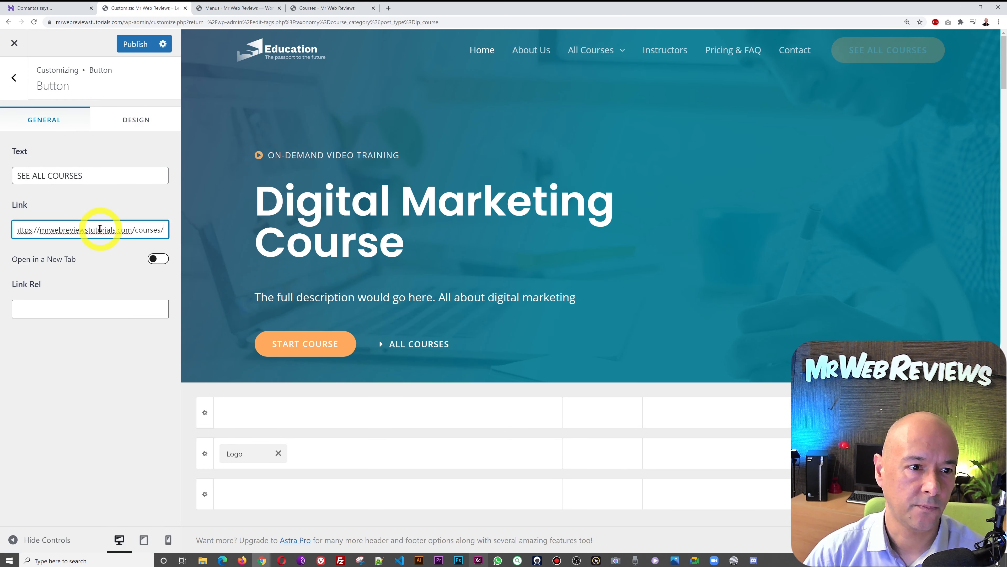
left_click(135, 44)
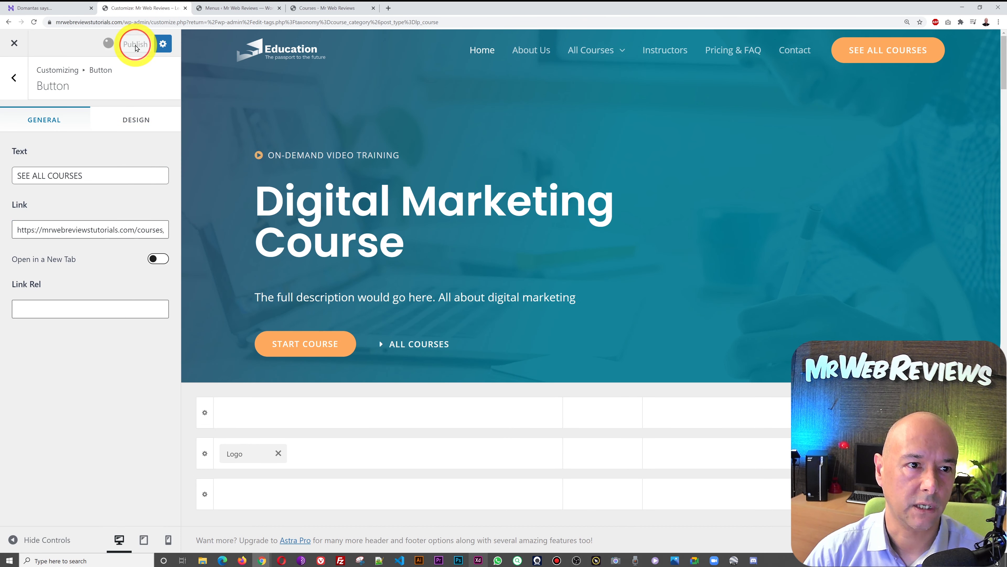
left_click(320, 8)
left_click(225, 86)
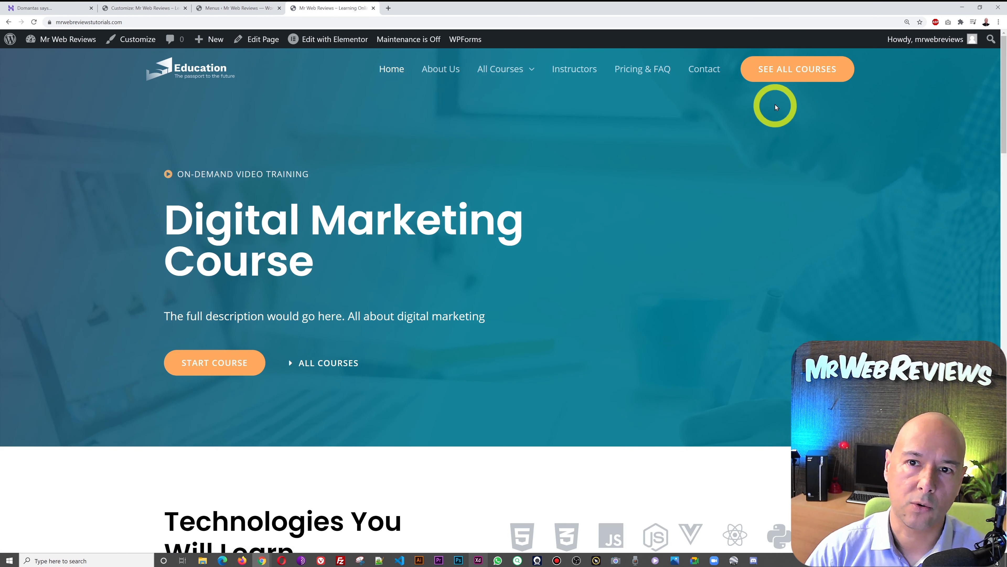
- Confirm SEE ALL COURSES opens the courses archive, review the homepage, then close the Customizer
left_click(784, 71)
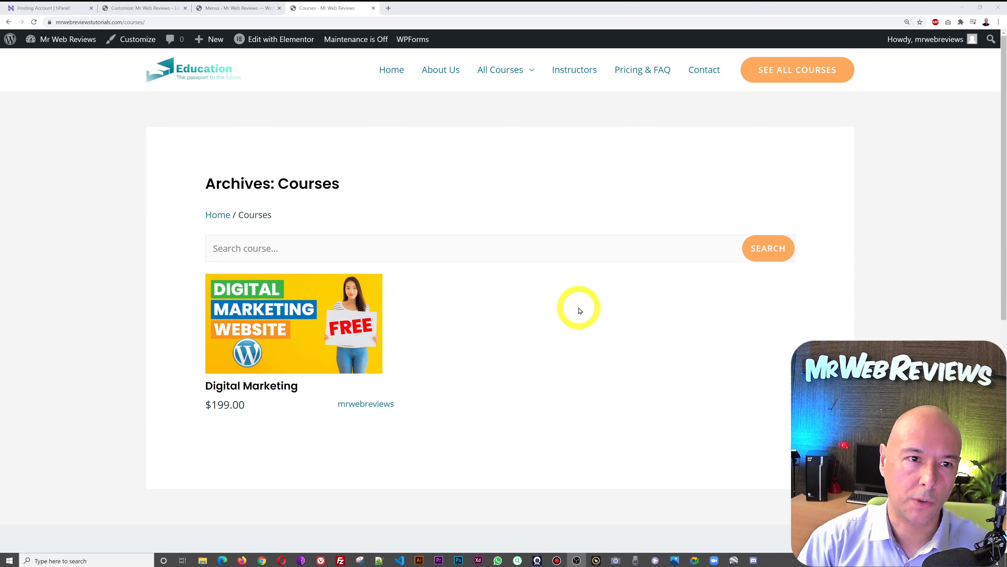
left_click(398, 76)
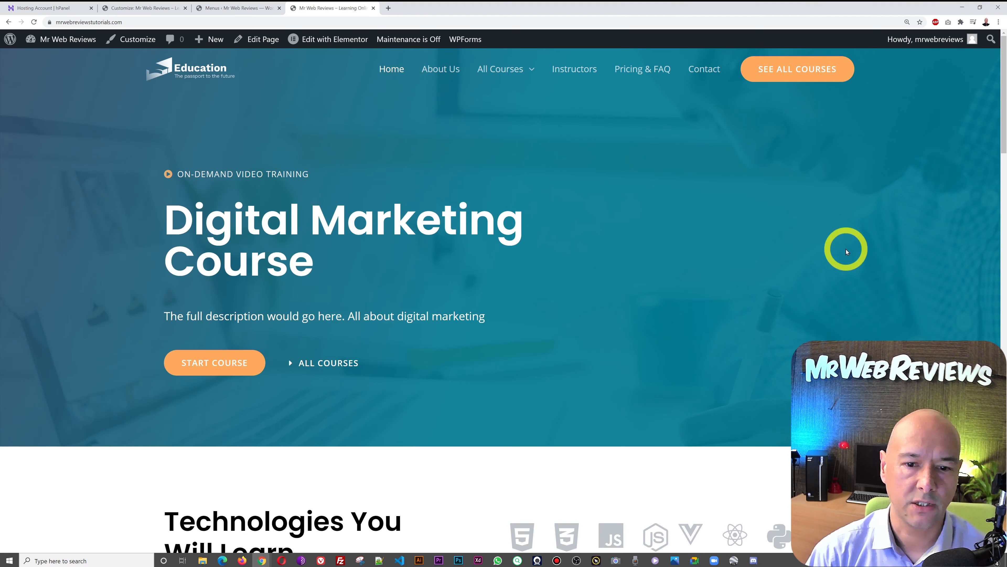
scroll(808, 278, "down", 6)
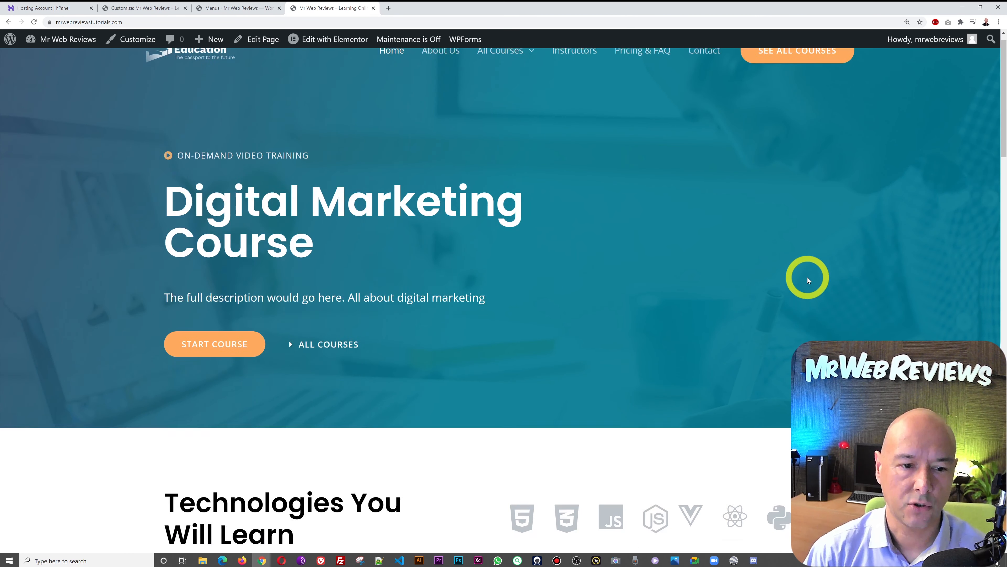
scroll(927, 303, "down", 10)
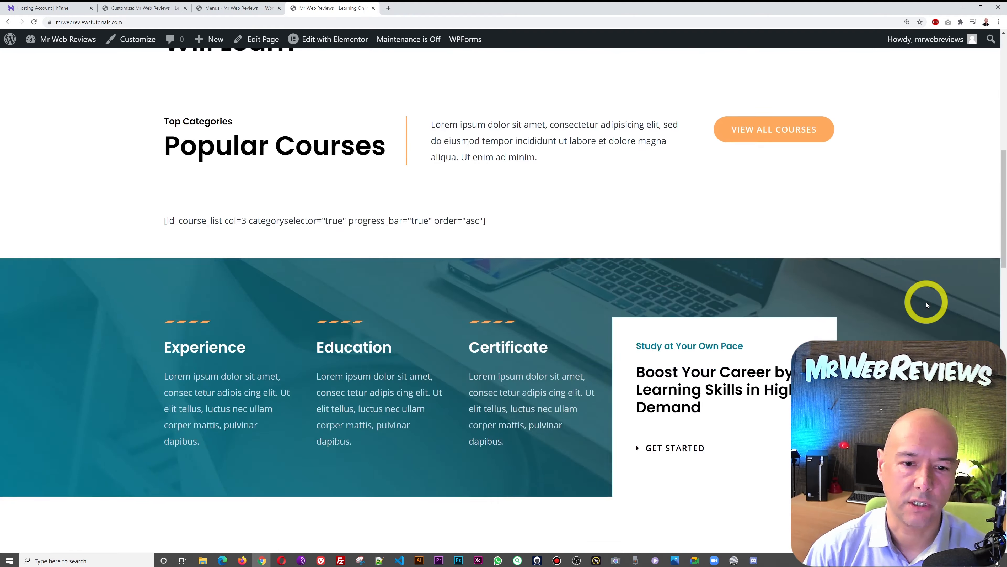
scroll(926, 305, "down", 20)
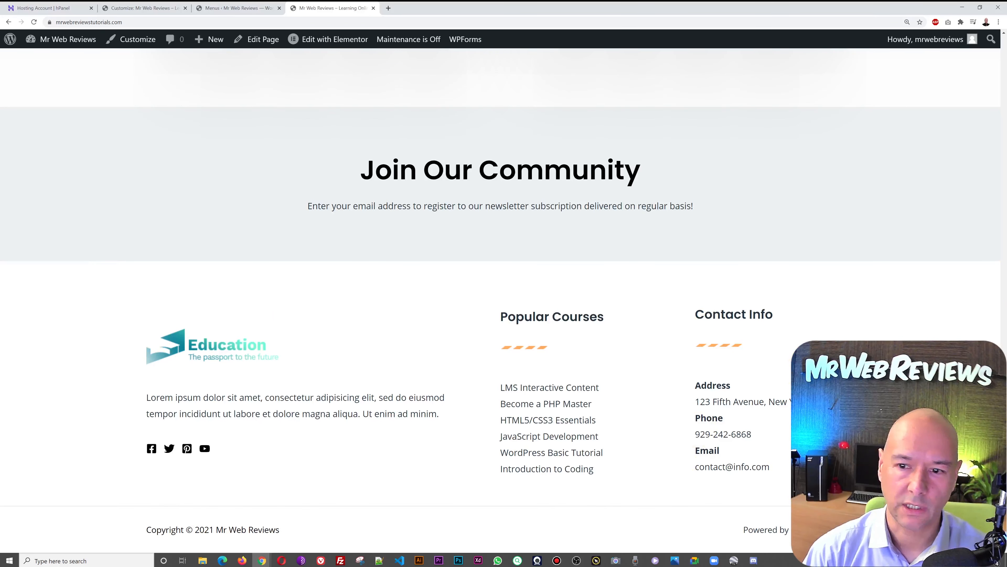
scroll(681, 488, "up", 10)
scroll(504, 297, "up", 15)
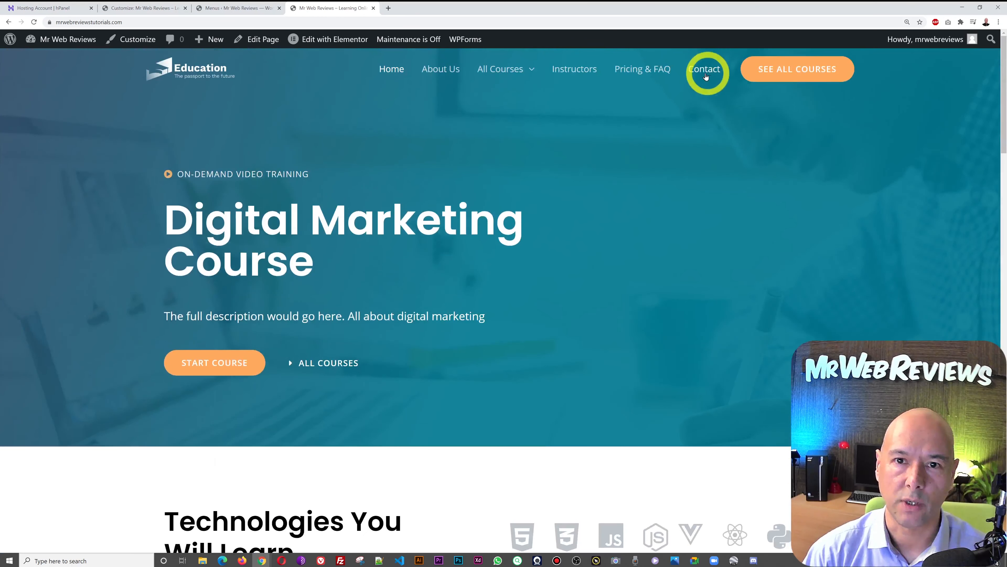
left_click(177, 15)
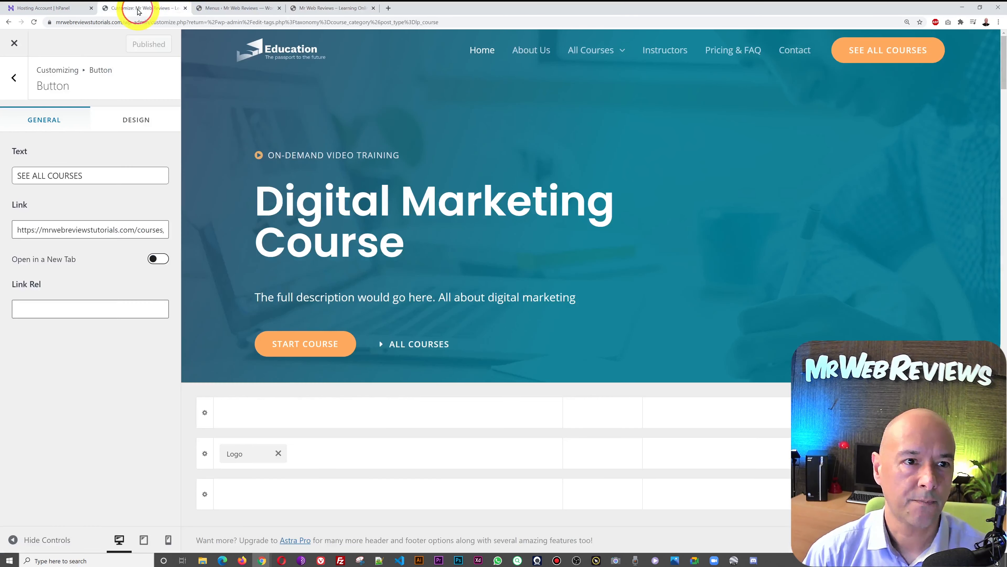
left_click(13, 44)
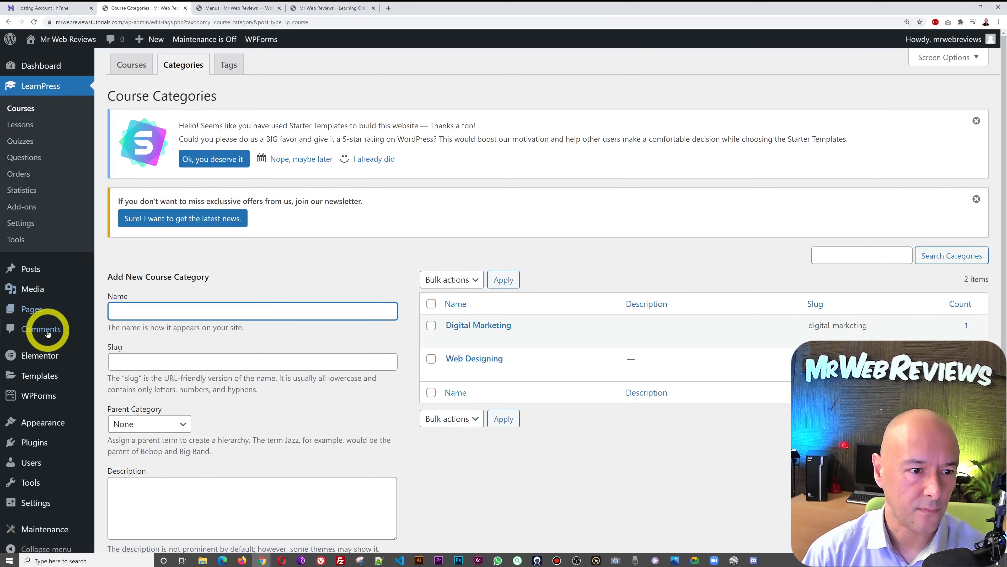
- Open the Home page with Elementor in a new tab and close the Menus tab
mouse_move(33, 314)
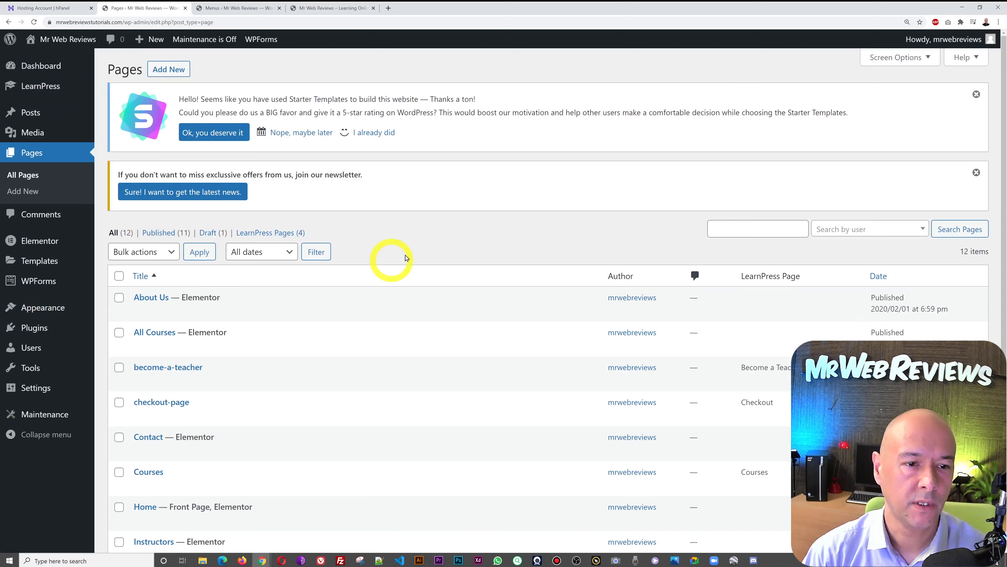
scroll(407, 258, "down", 4)
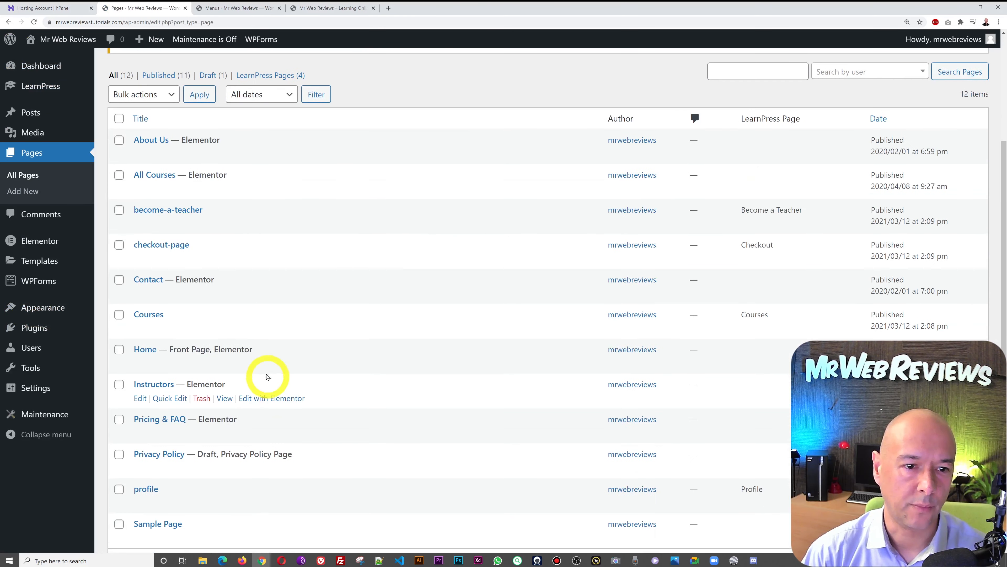
right_click(270, 364)
left_click(279, 371)
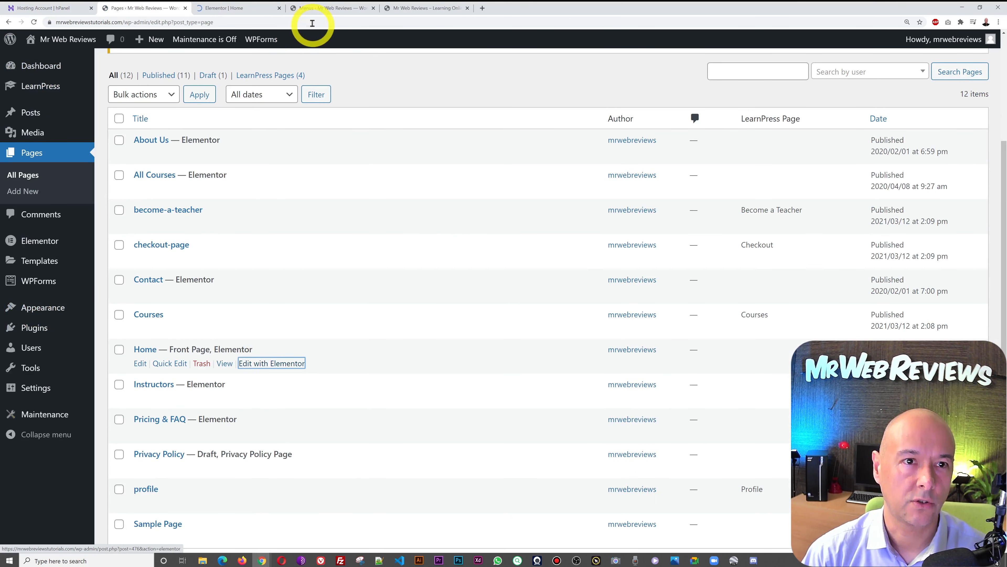
left_click(351, 10)
left_click(373, 7)
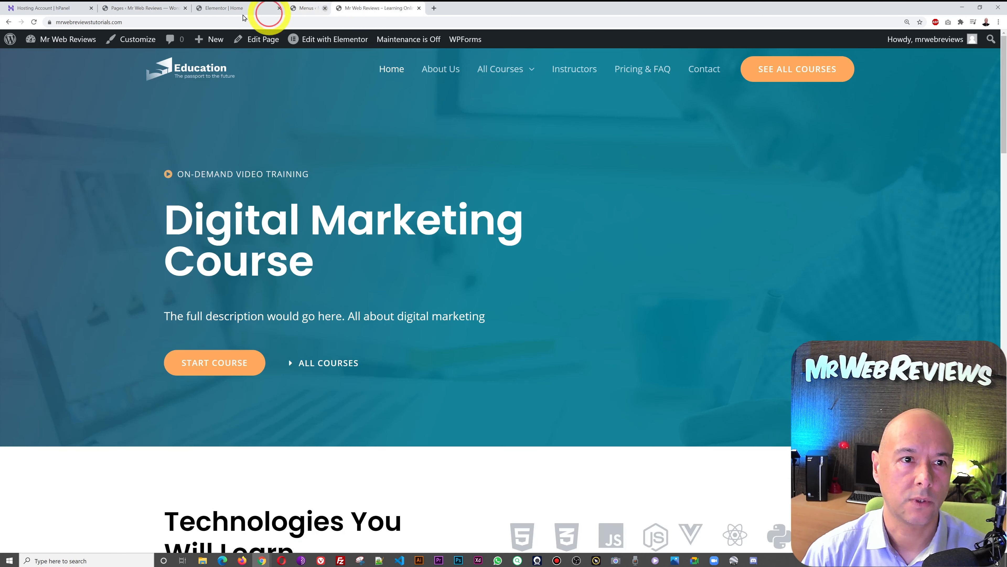
left_click(232, 8)
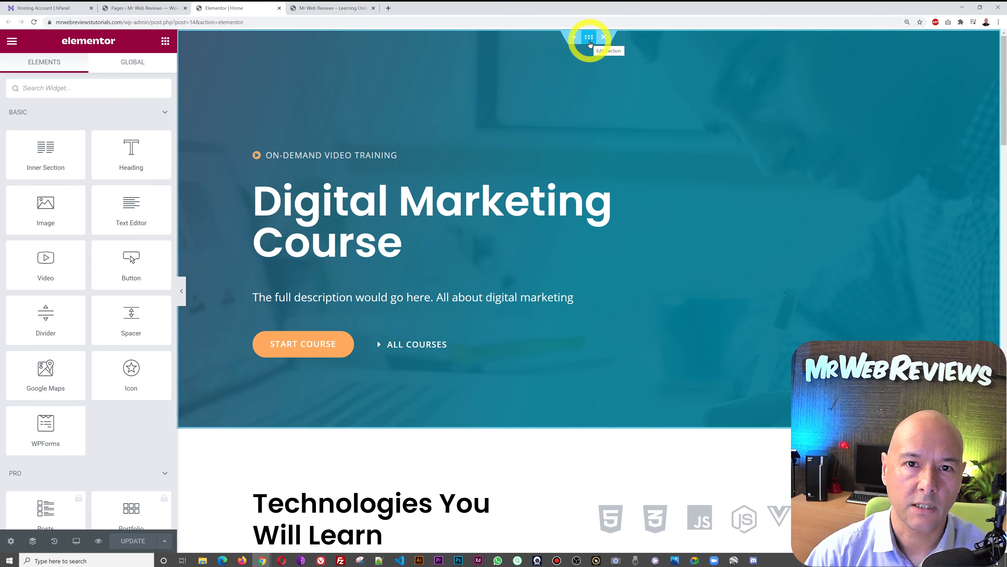
- Shift the hero overlay's first gradient colour hue and set the overlay opacity to about 0.59
left_click(590, 38)
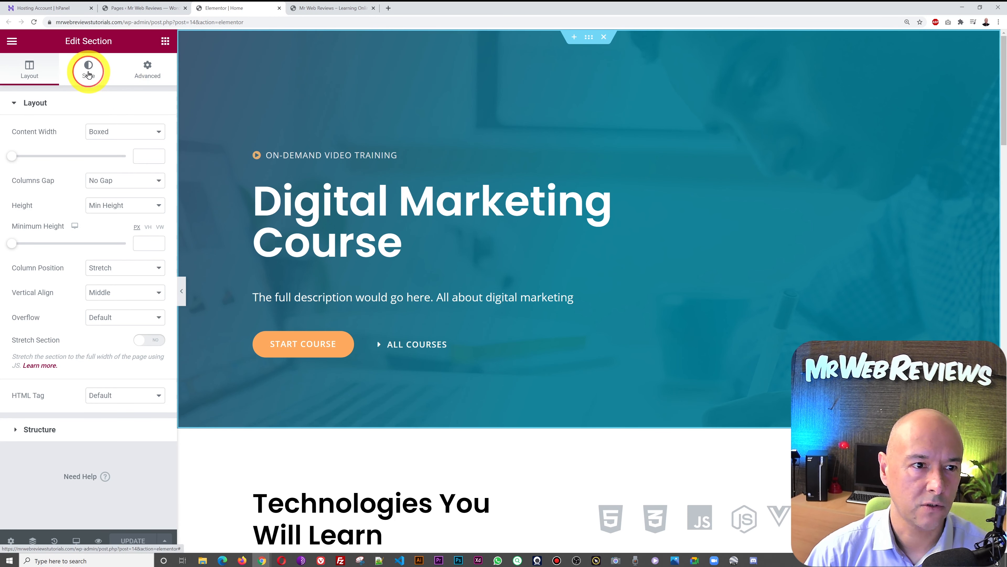
left_click(88, 71)
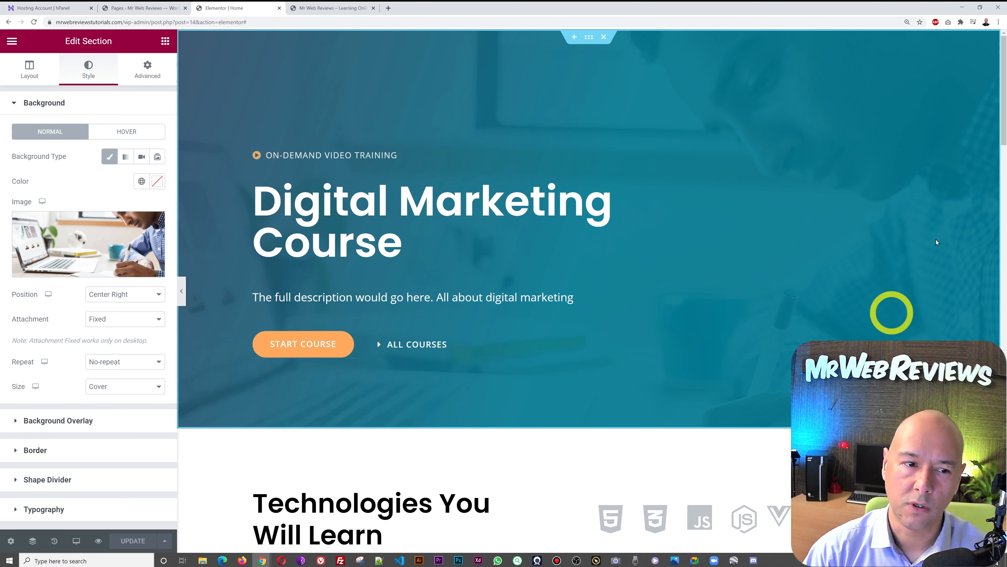
left_click(77, 424)
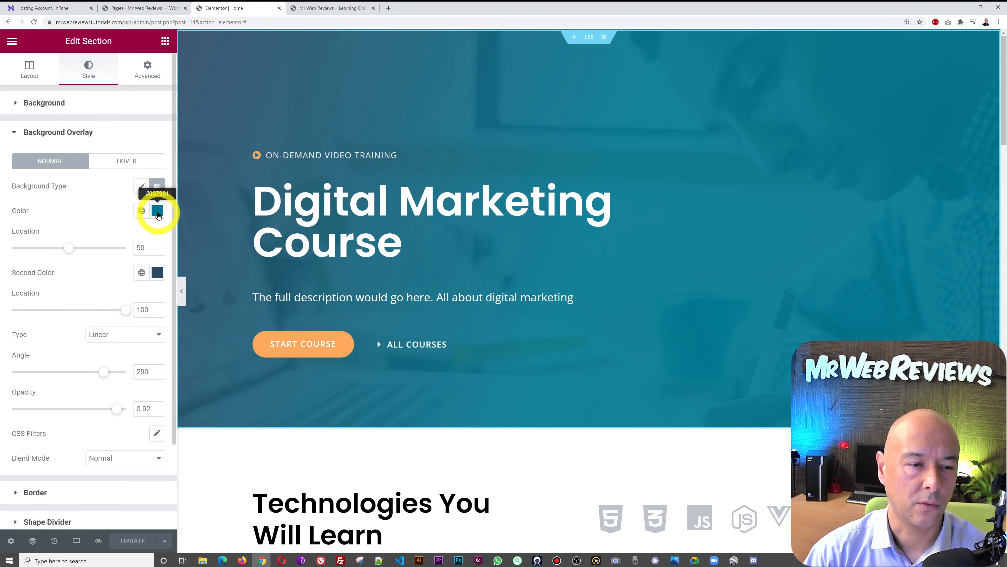
left_click(158, 213)
mouse_move(90, 365)
left_mouse_down()
mouse_move(23, 363)
mouse_move(82, 364)
left_mouse_up()
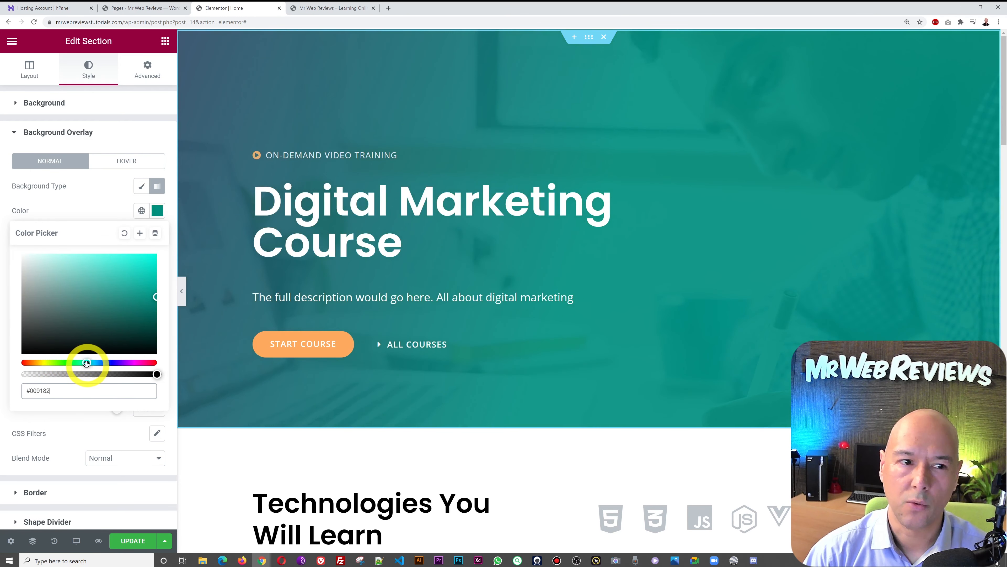
left_click(83, 205)
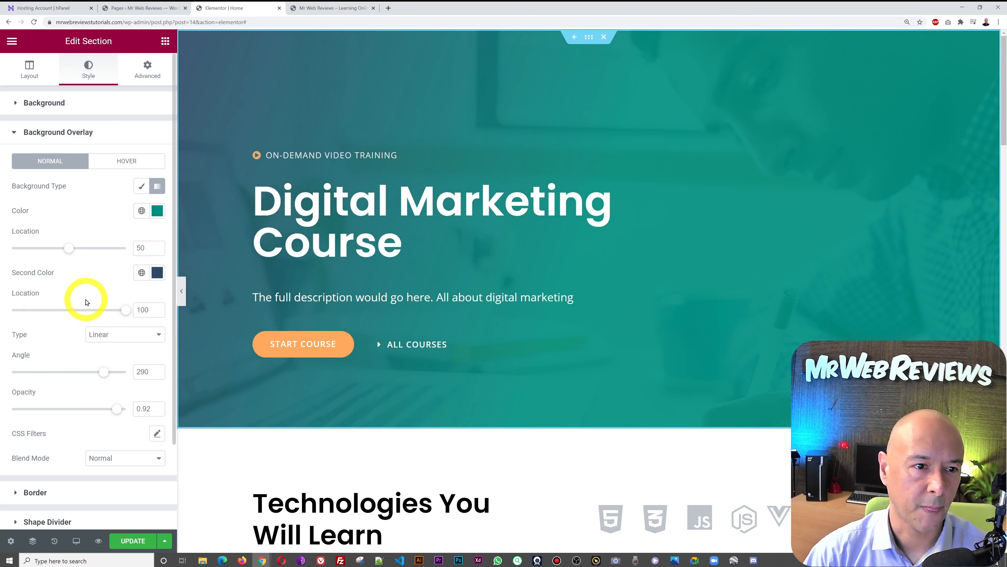
left_click_drag(116, 414, 2, 393)
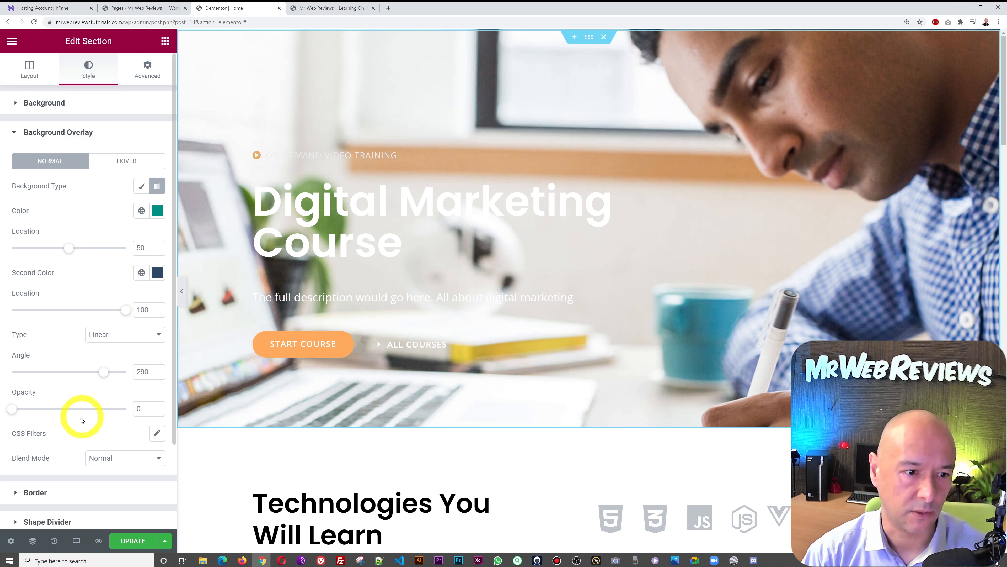
left_click_drag(13, 414, 64, 410)
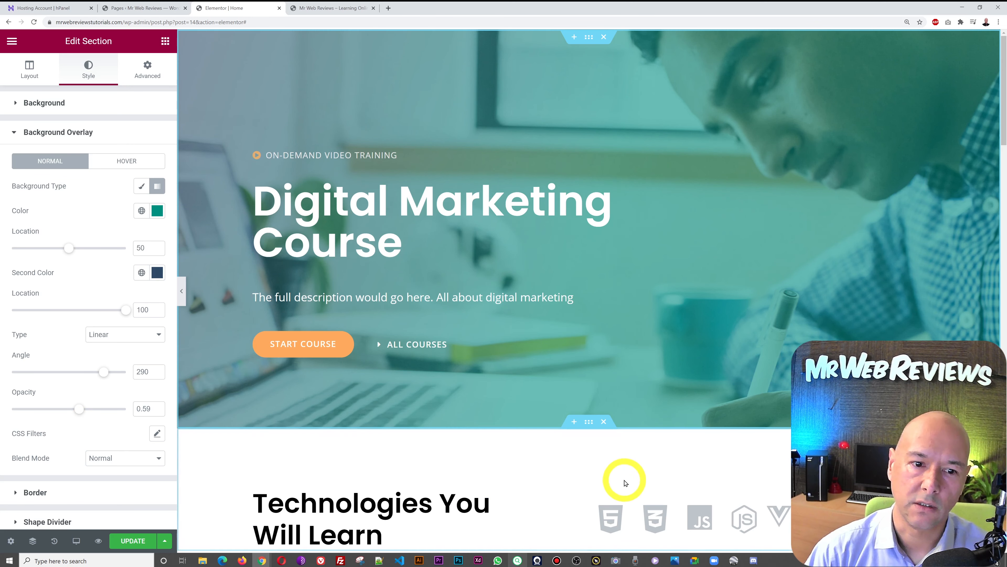
- Delete the [ld_course_list] shortcode widget from Popular Courses, keeping Technologies You Will Learn above it
scroll(511, 488, "down", 3)
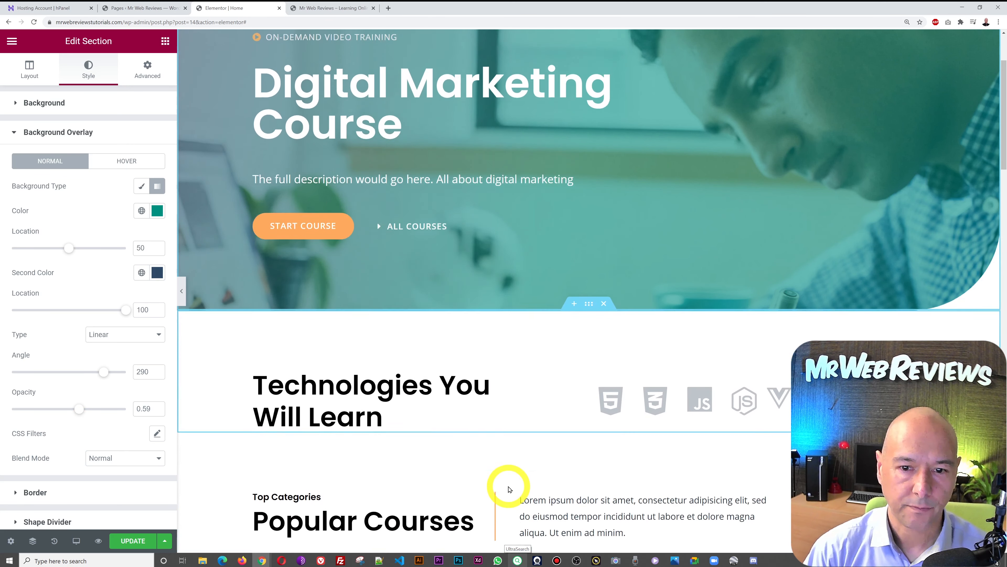
scroll(510, 488, "down", 3)
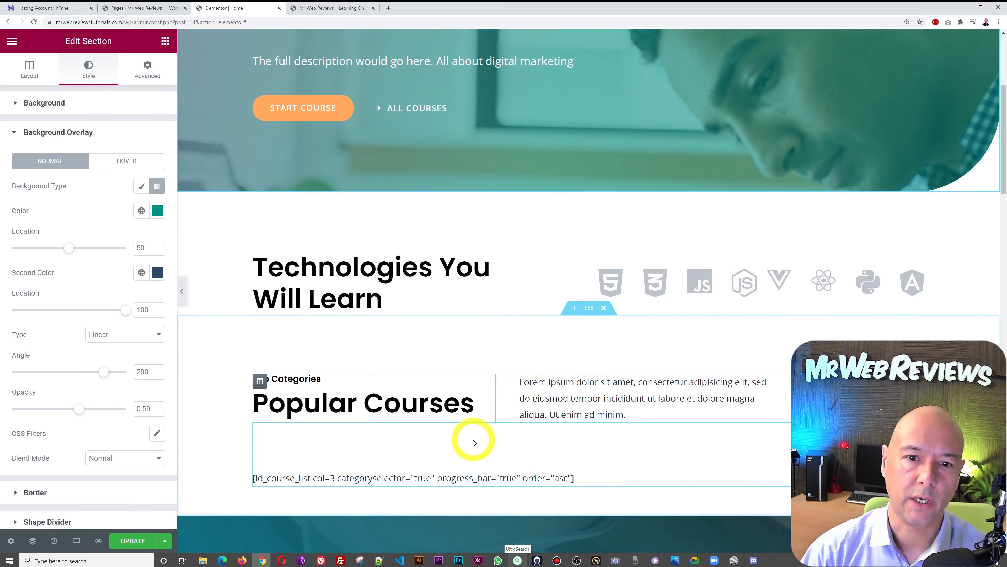
scroll(469, 438, "up", 1)
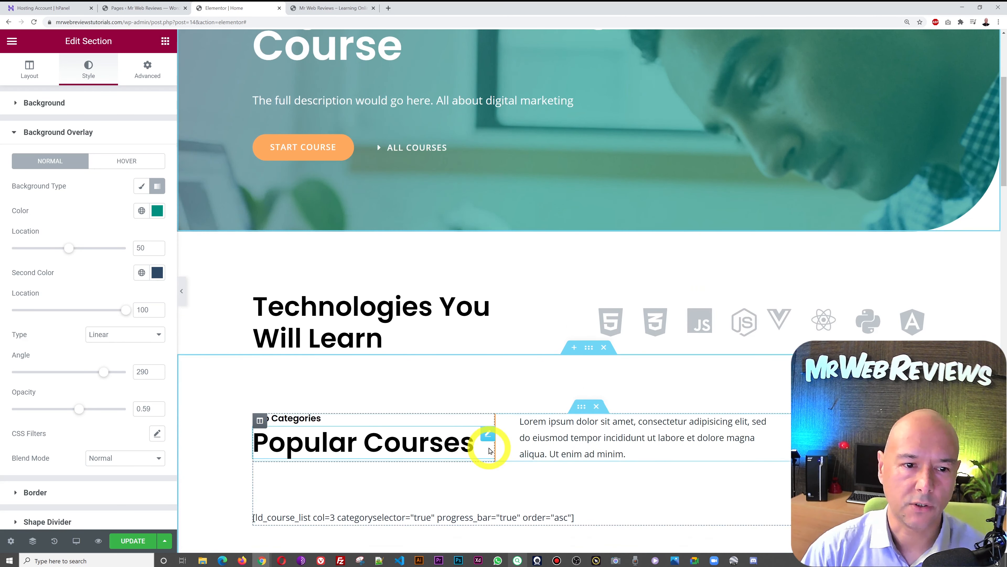
scroll(483, 445, "down", 1)
scroll(673, 423, "down", 2)
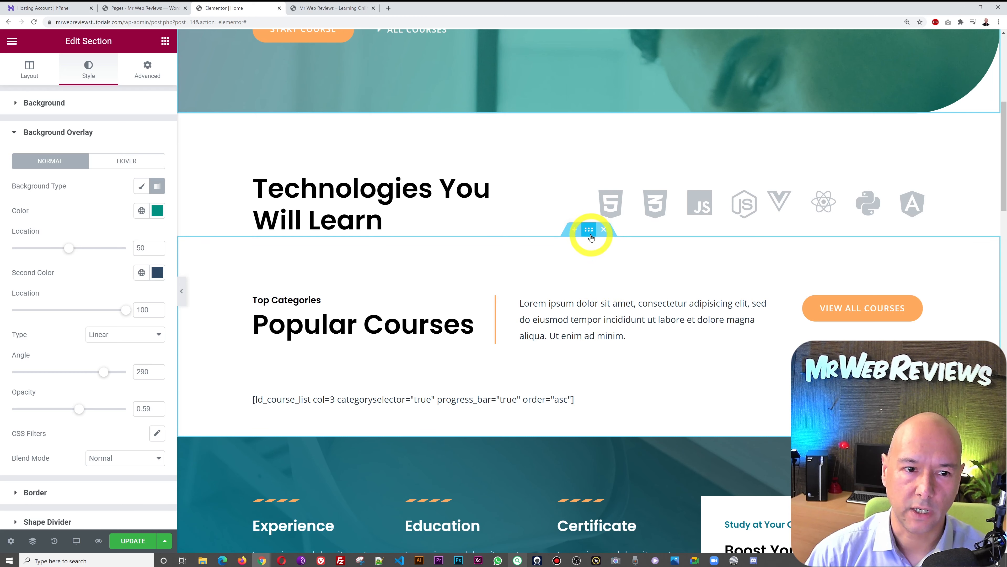
left_click_drag(590, 232, 664, 135)
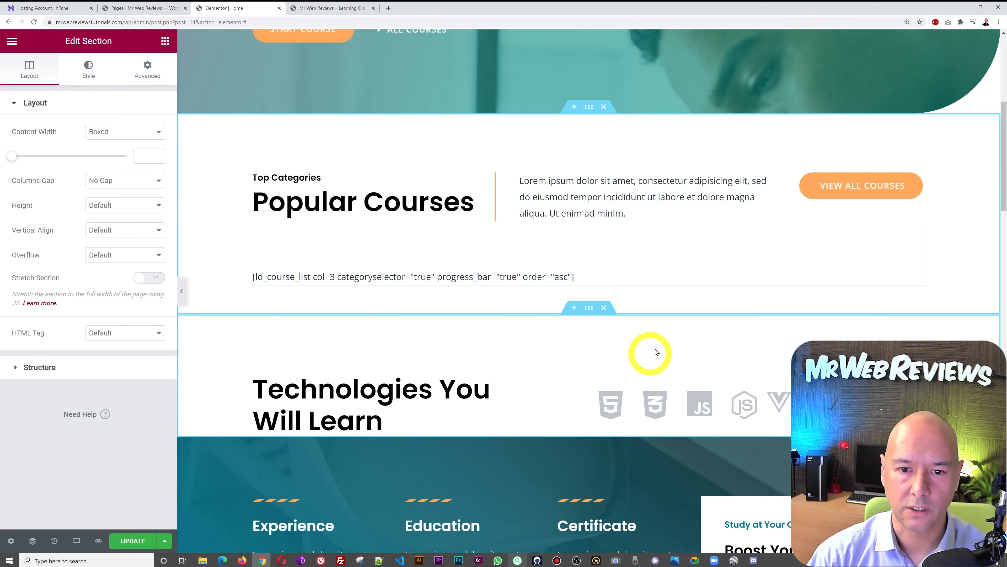
left_click_drag(589, 312, 589, 152)
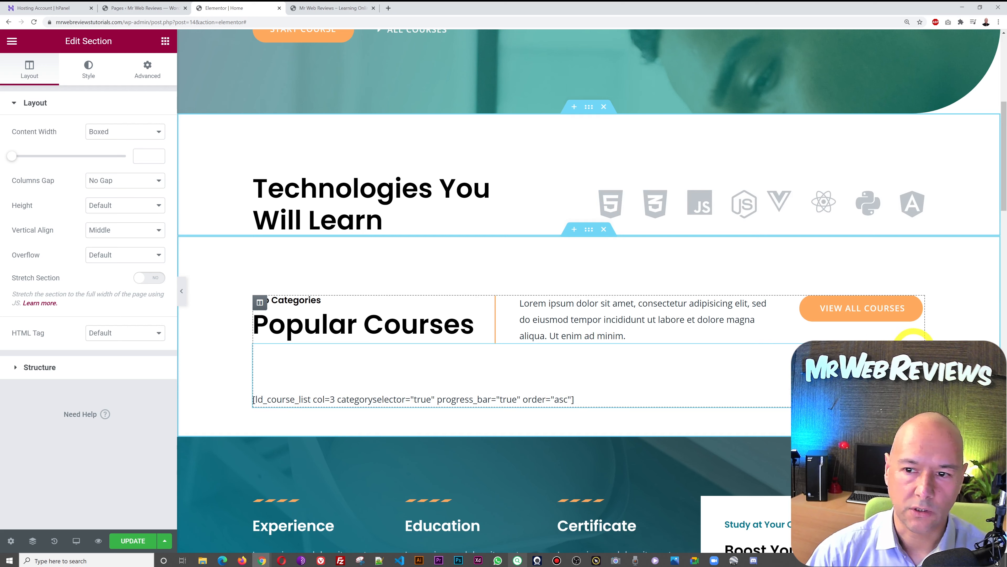
left_click(916, 348)
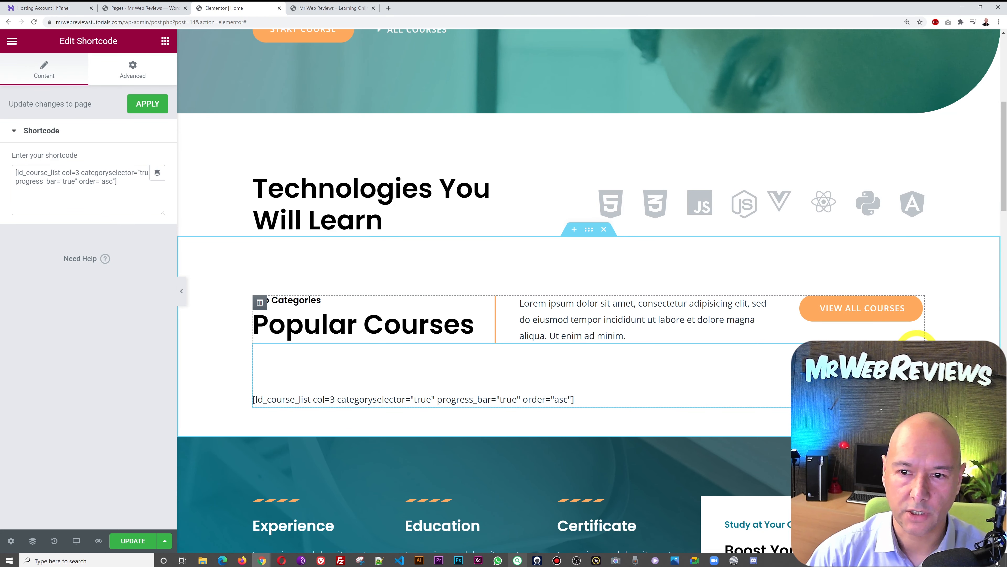
key("Delete")
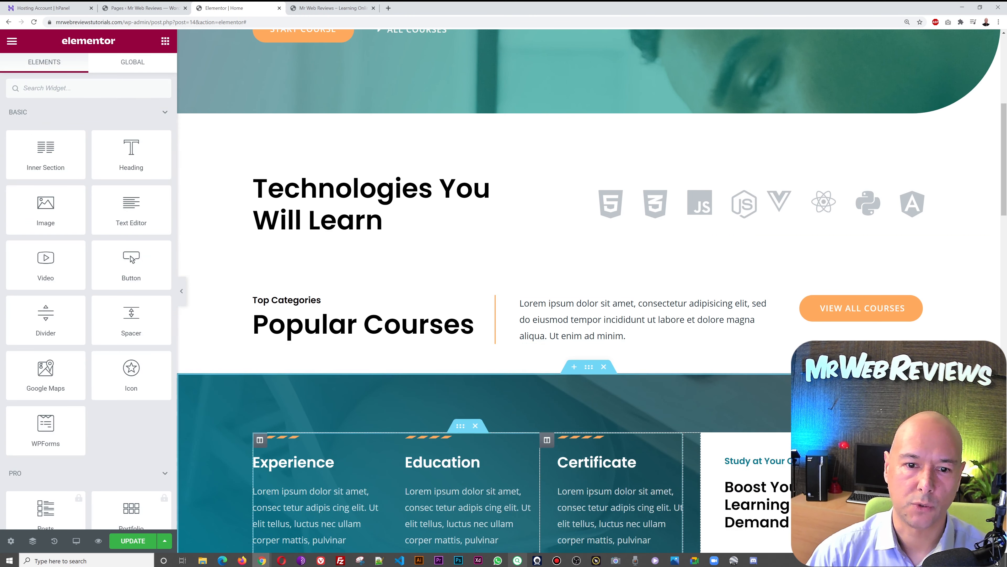
- Replace the Experience text with 'Start typing whatever it is you want your visitors to see.'
scroll(783, 528, "down", 5)
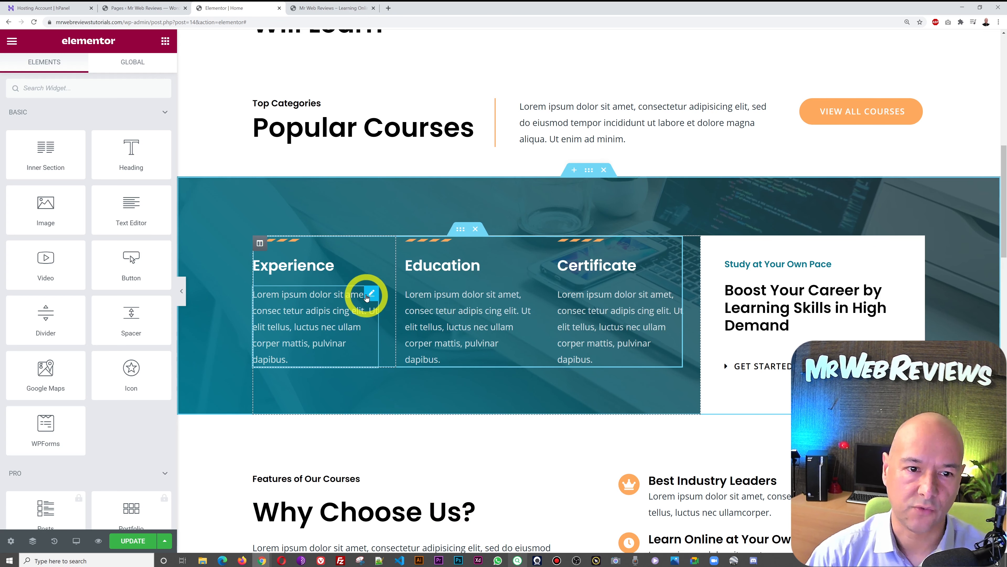
left_click(372, 294)
left_click(77, 303)
key("ctrl+a")
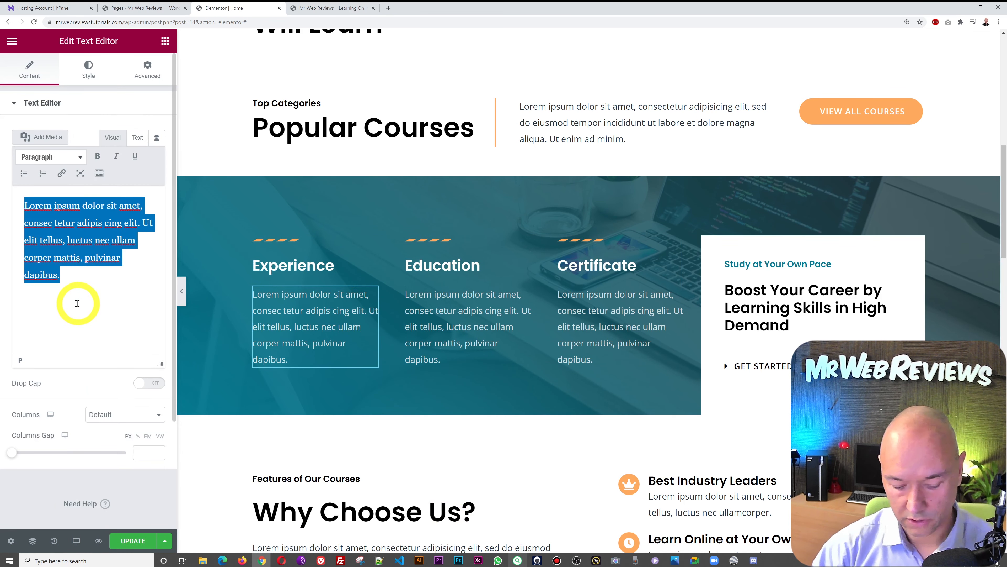
type("S")
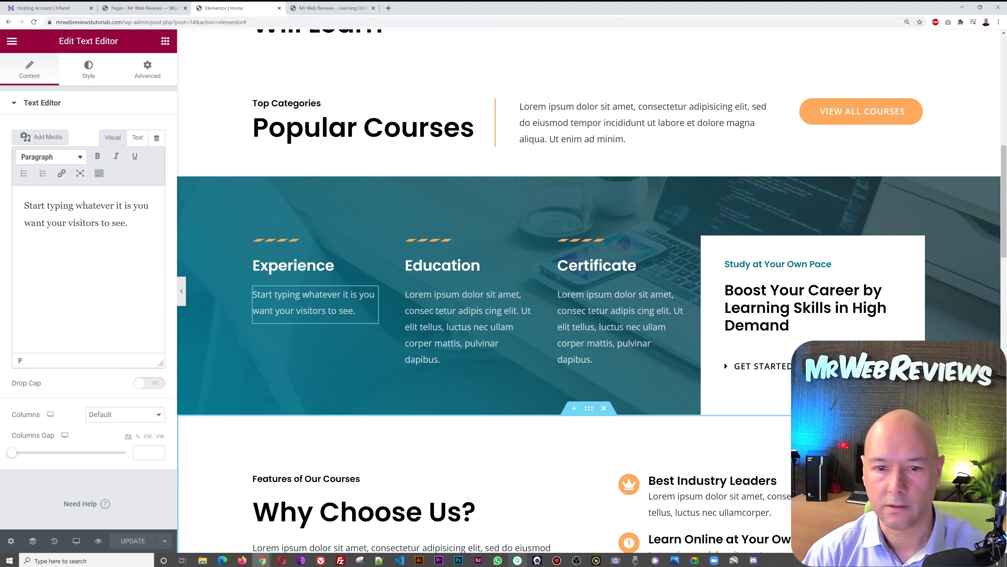
scroll(521, 148, "down", 2)
scroll(521, 148, "up", 2)
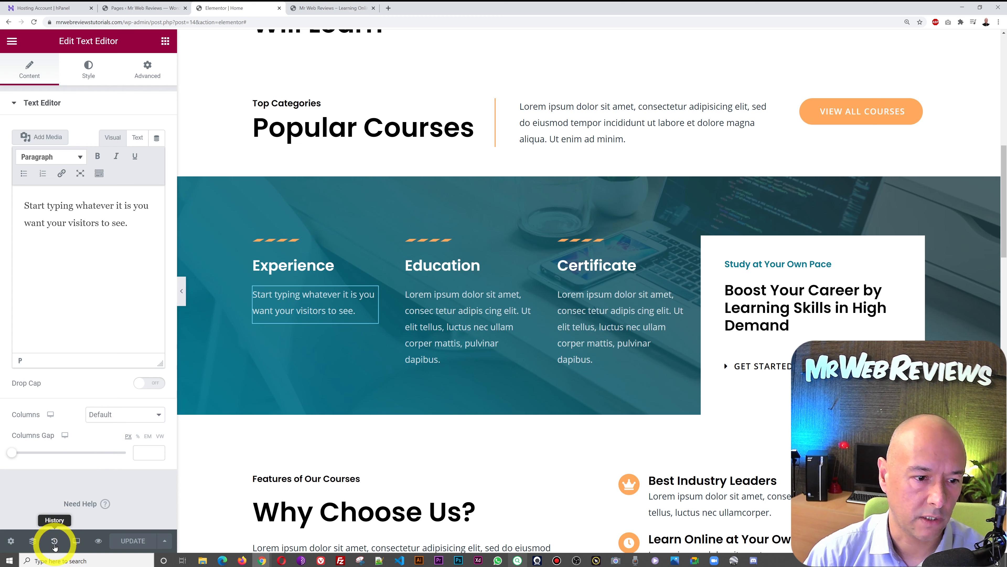
- Revert through History to the 'Shortcode Removed' entry, restoring the Experience lorem ipsum
left_click(54, 546)
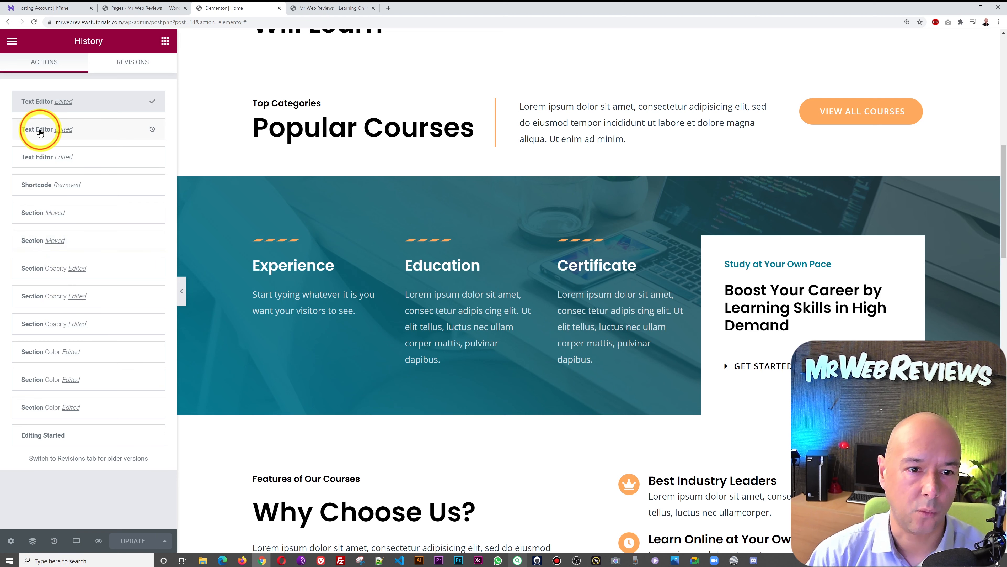
left_click(40, 133)
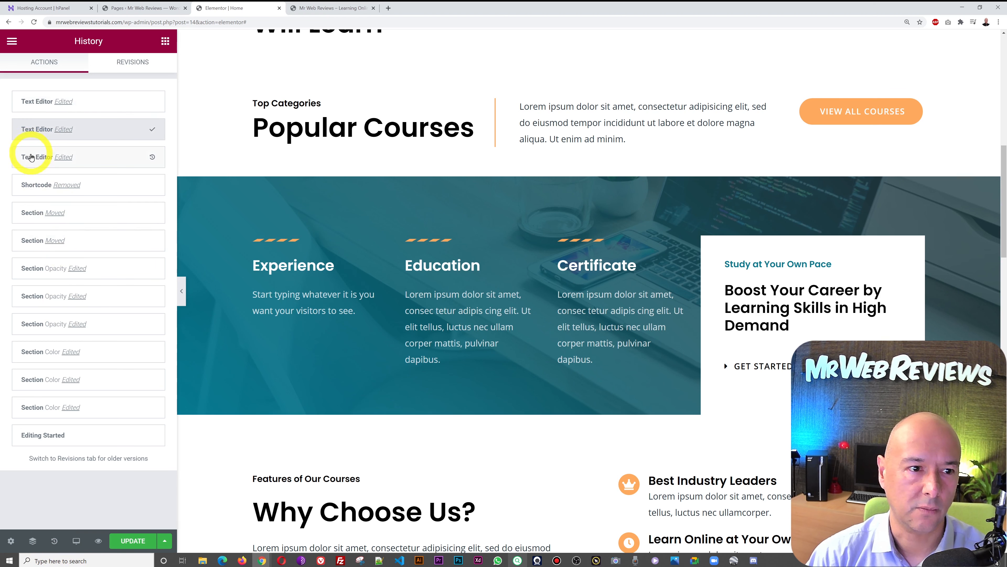
left_click(32, 158)
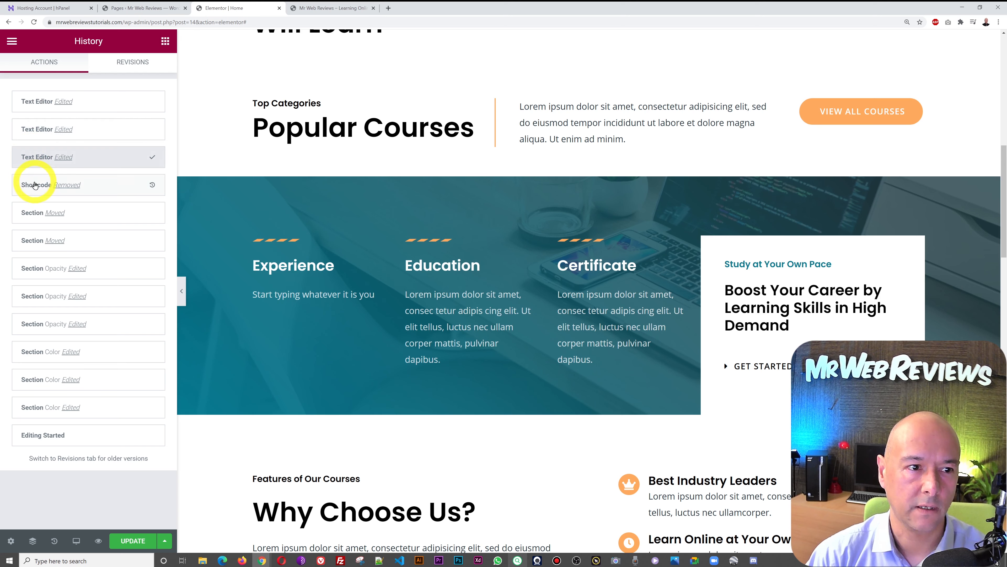
left_click(35, 185)
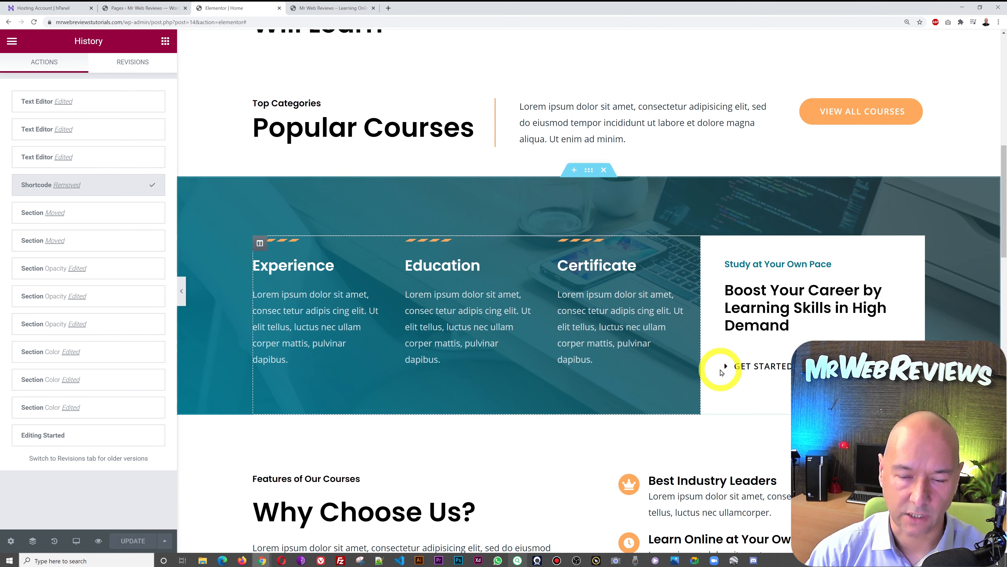
- Scroll past Why Choose Us? to the Testimonials section showing 4.8 from Google Reviews
scroll(600, 465, "down", 7)
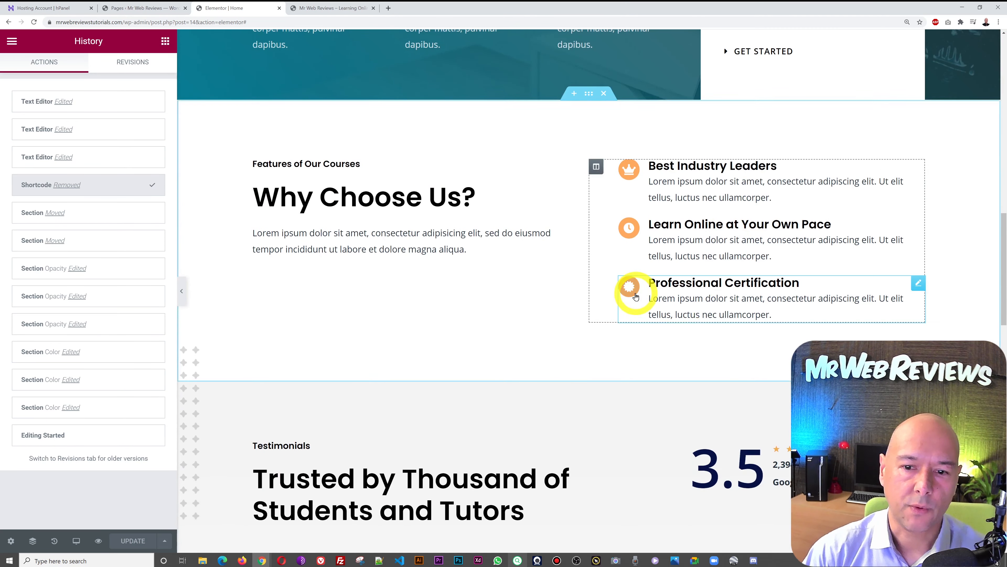
scroll(632, 288, "down", 6)
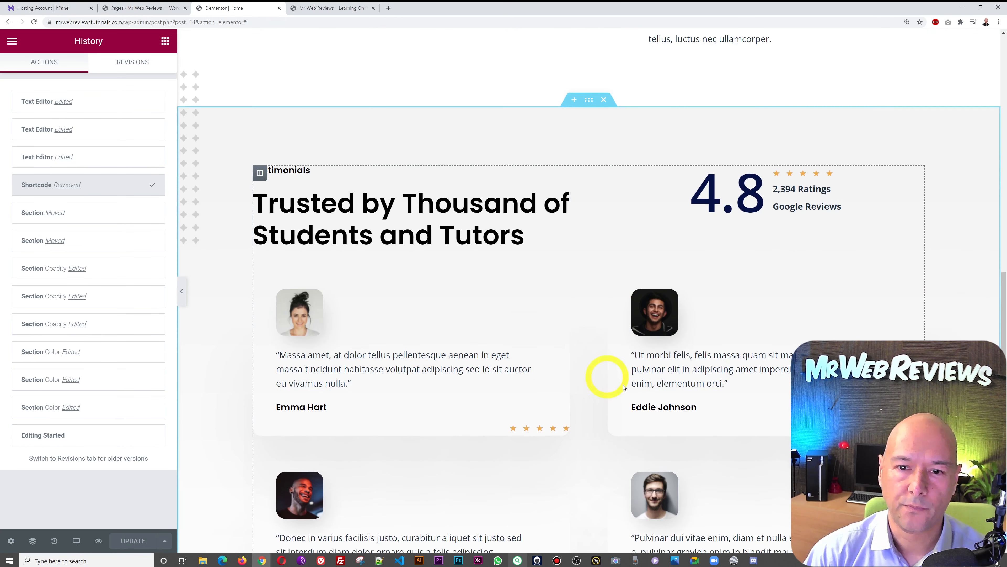
scroll(656, 448, "down", 1)
scroll(656, 448, "up", 3)
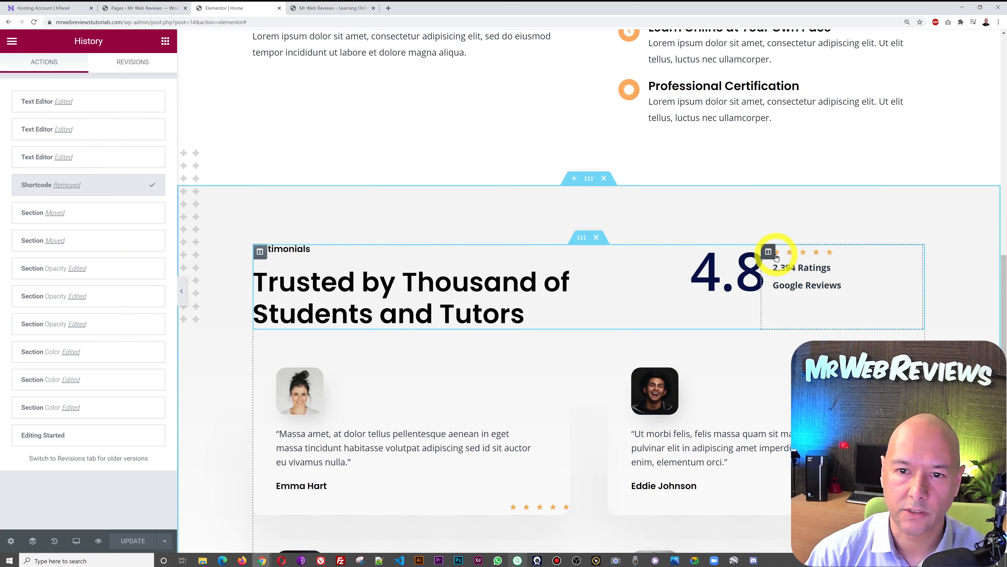
- Set the Star Rating to a 0-10 scale with rating 6.5, then open the 4.8 counter's settings
left_click(916, 252)
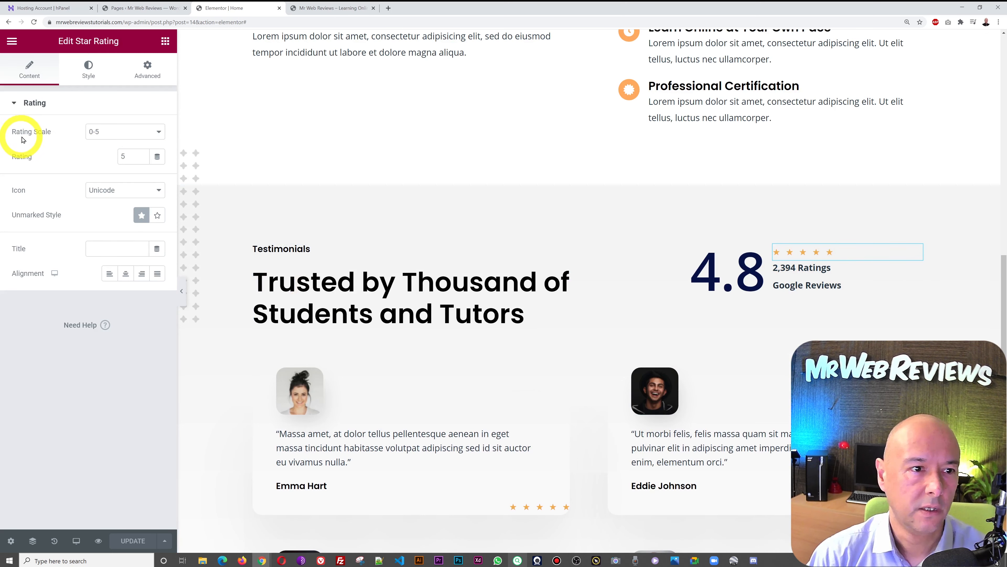
left_click(157, 136)
left_click(130, 154)
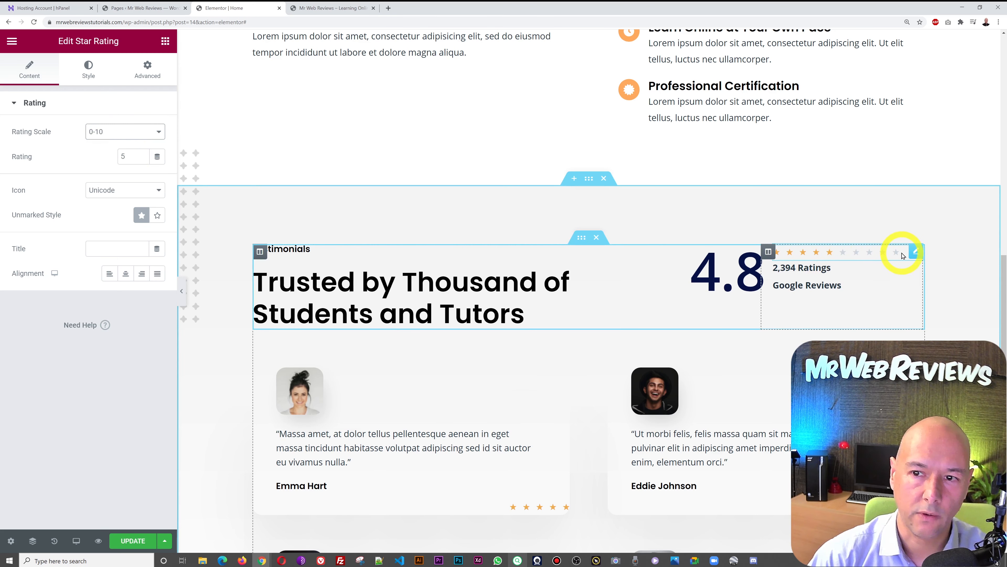
double_click(124, 156)
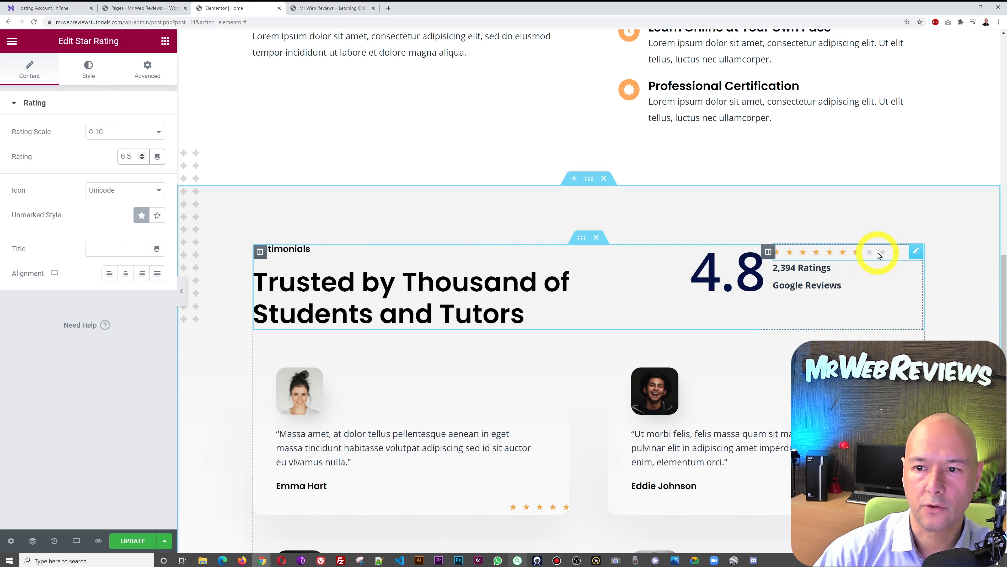
left_click(956, 298)
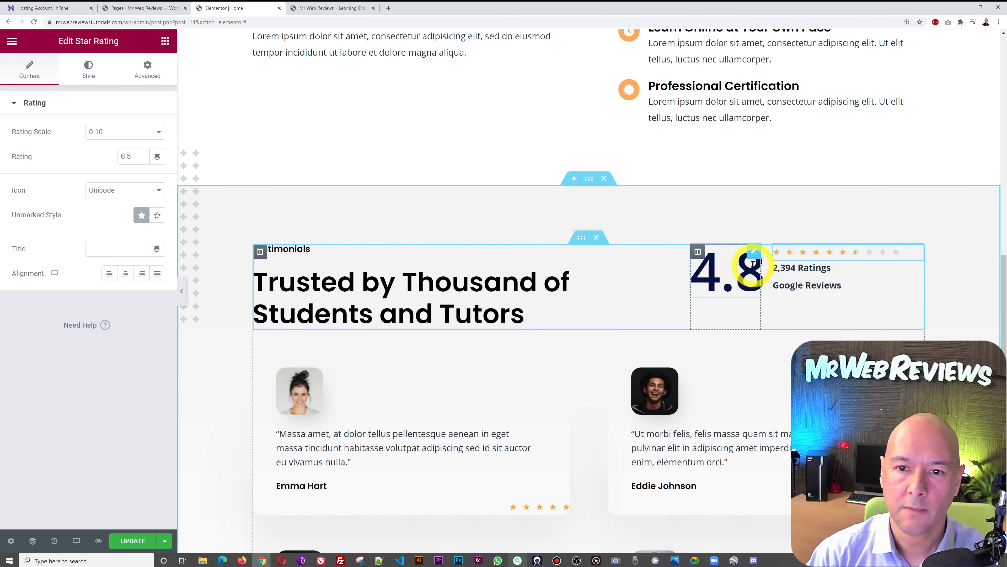
left_click(754, 254)
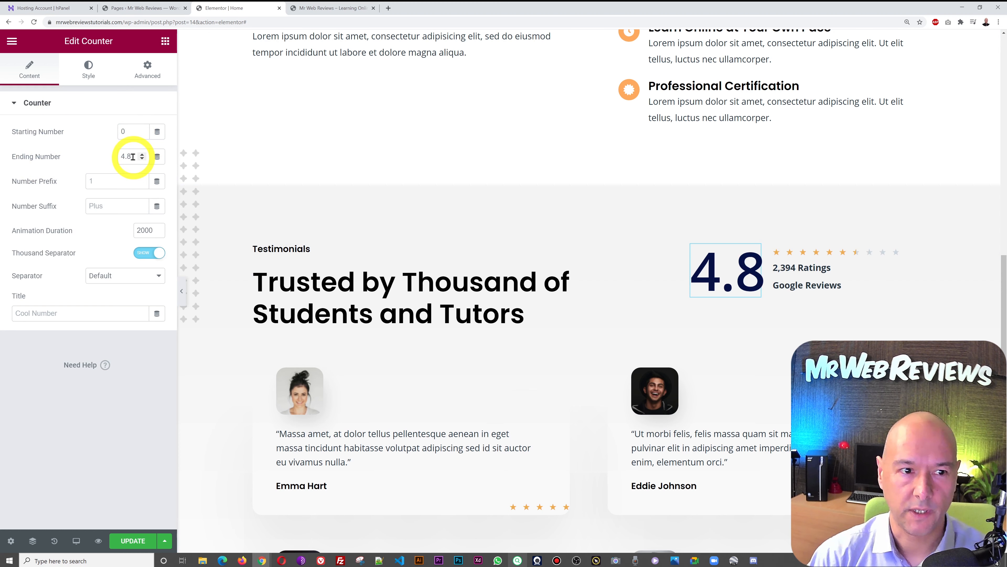
- Change the testimonials counter's ending number from 4.8 to 4.7
left_click_drag(133, 156, 95, 156)
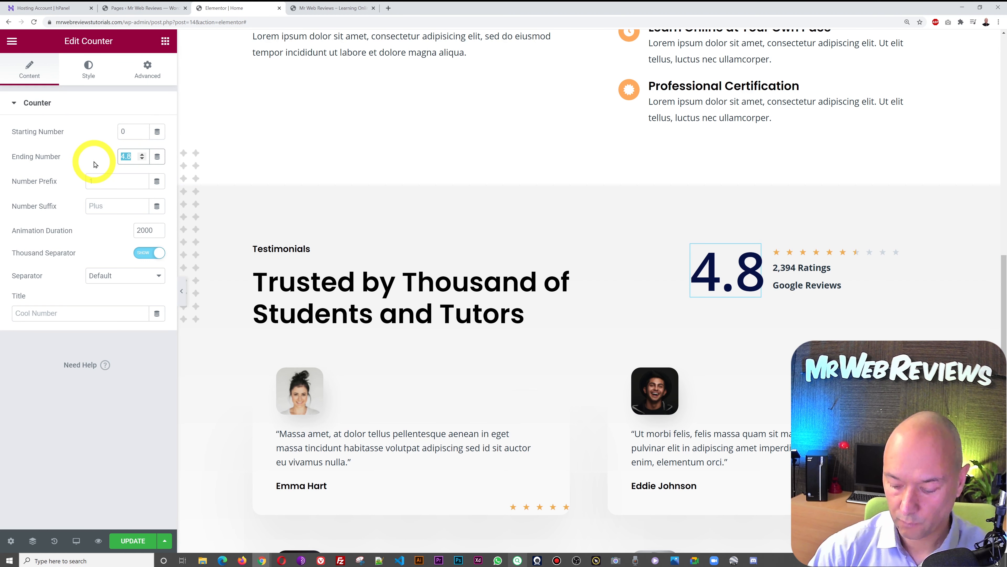
type("12.7")
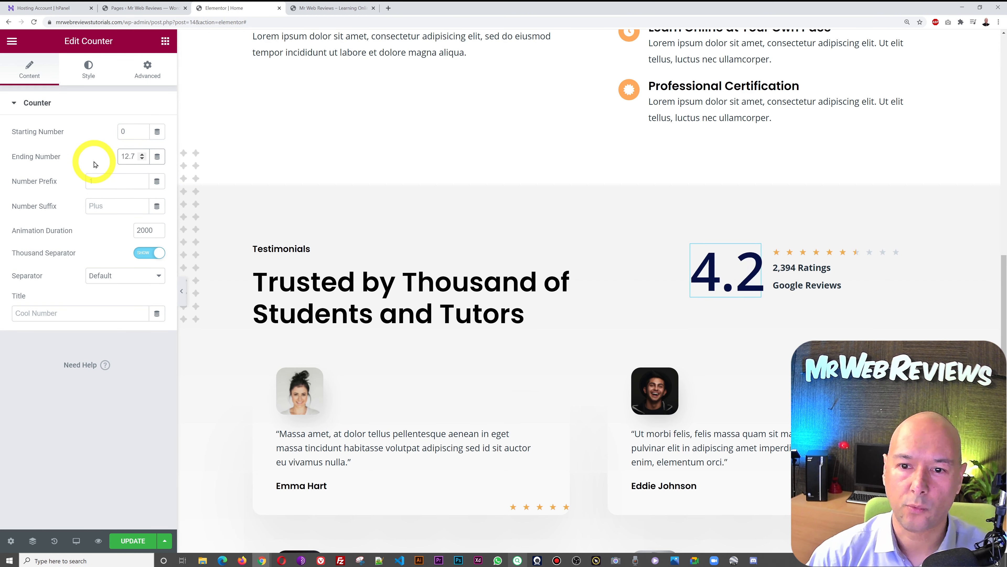
left_click(92, 430)
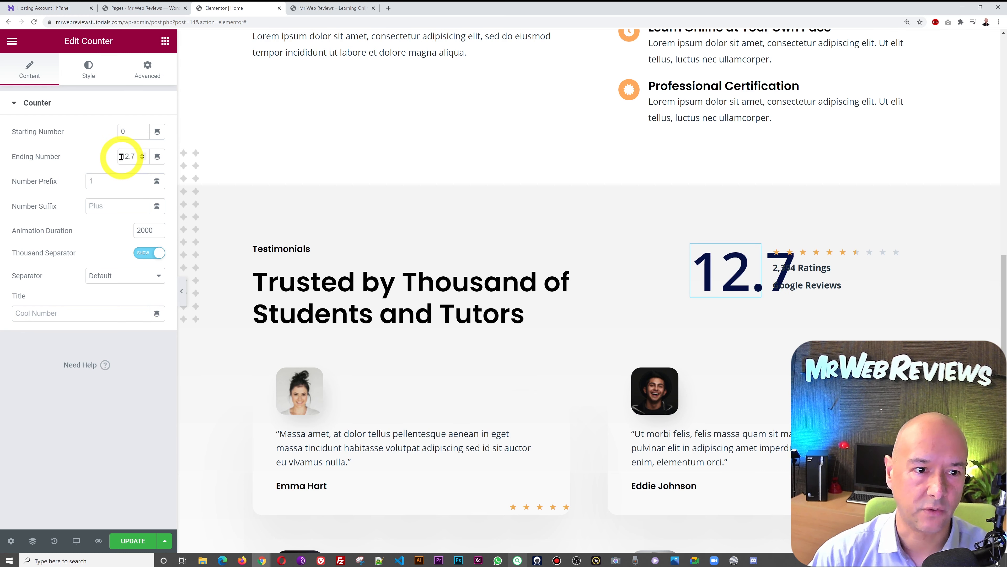
left_click_drag(127, 157, 61, 167)
type("4")
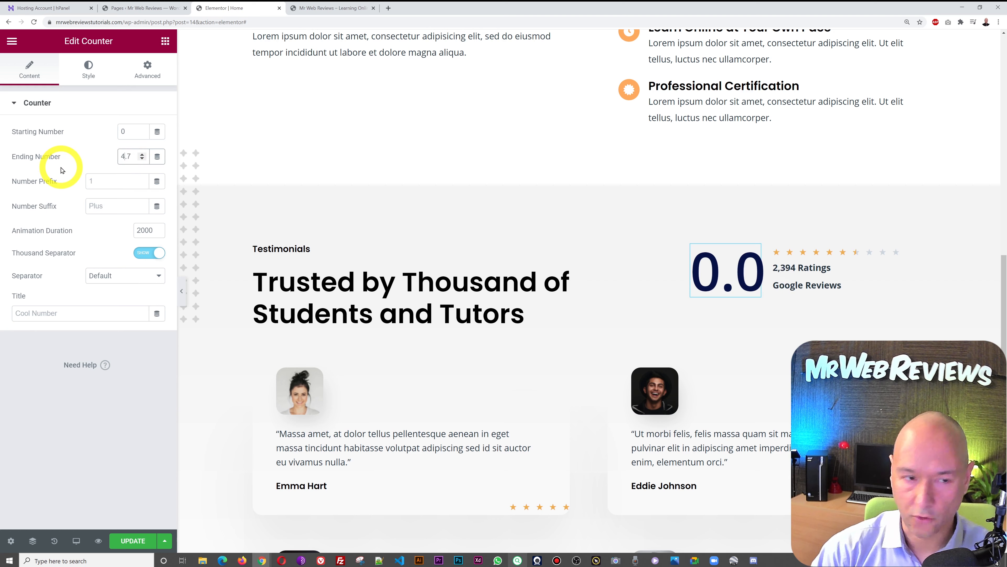
left_click(68, 438)
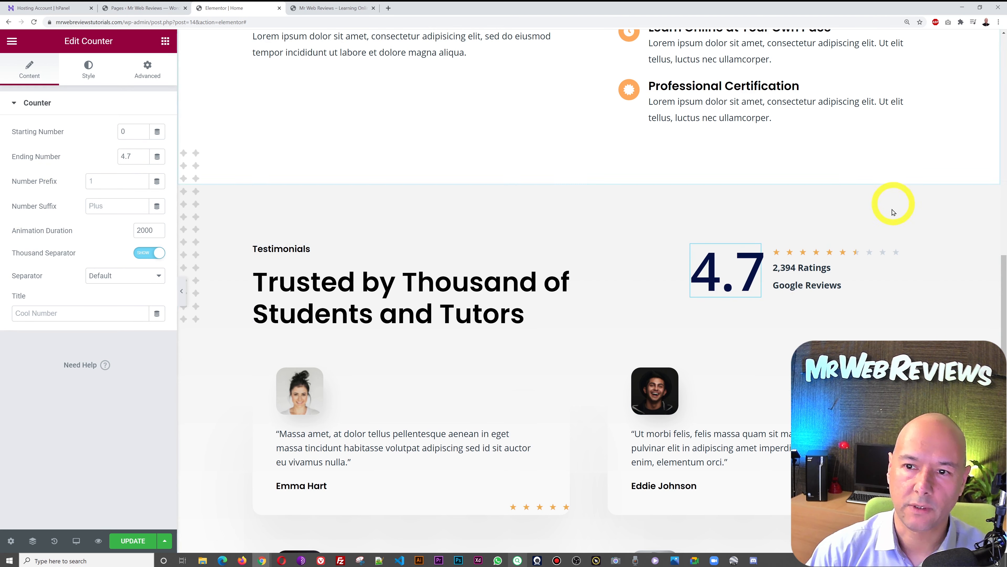
- Set the Star Rating widget to rating 4.7 on a 0-5 scale
left_click(915, 252)
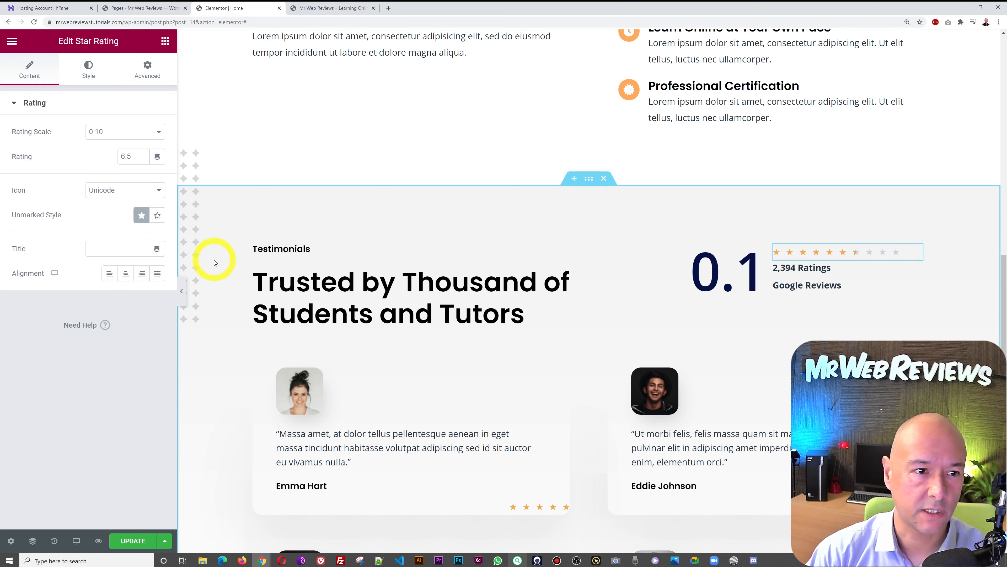
left_click_drag(137, 157, 93, 162)
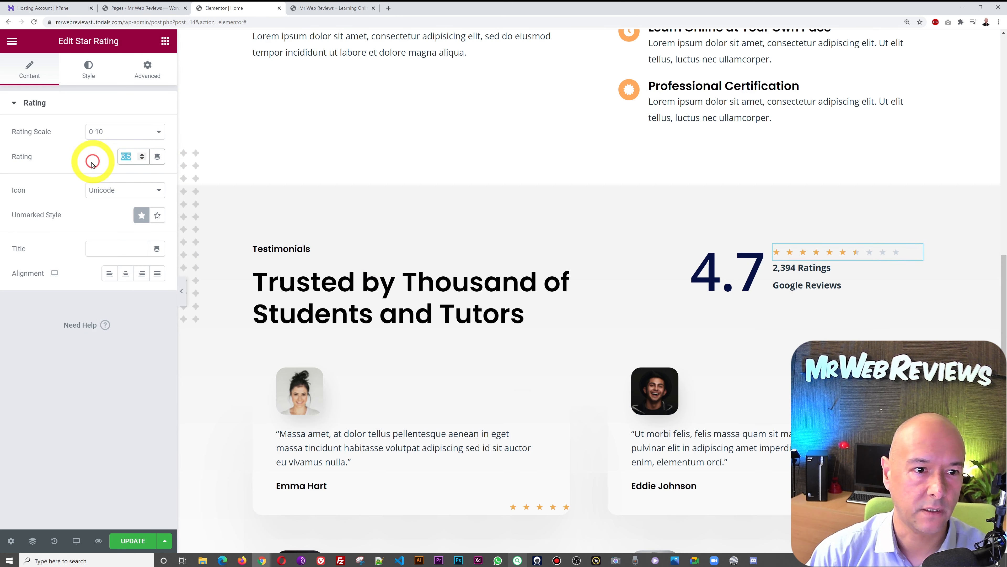
type("4.7")
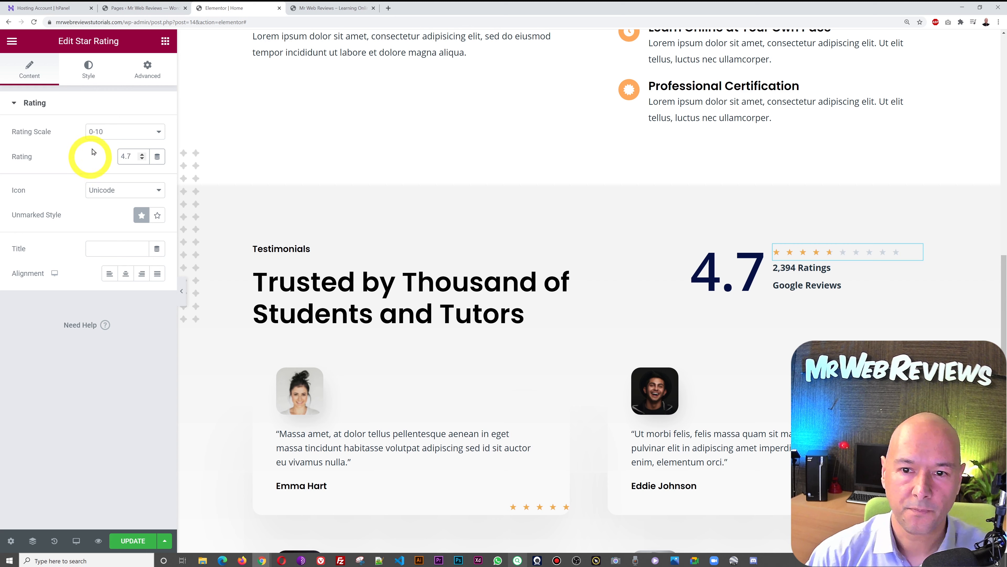
left_click(156, 132)
left_click(134, 144)
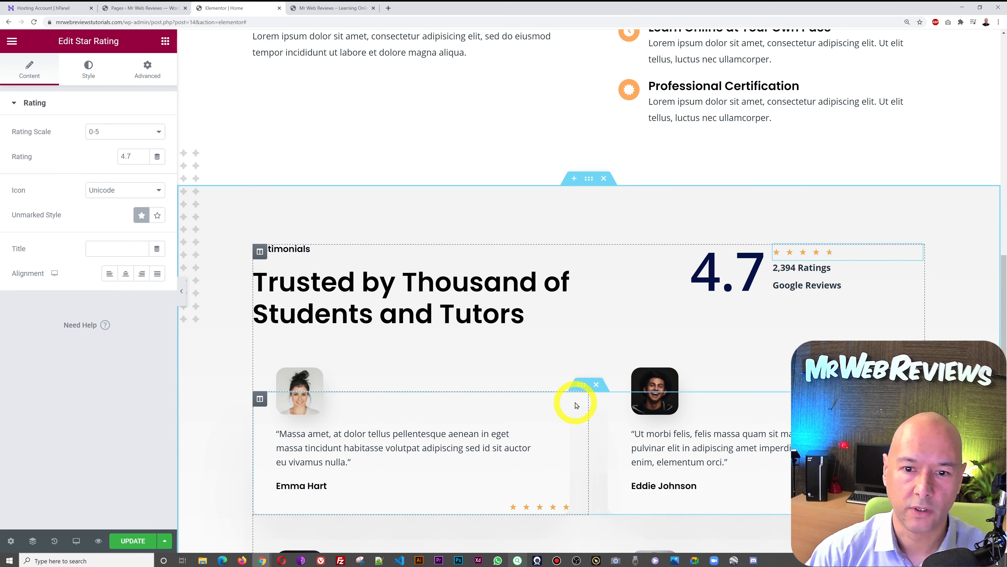
- Review the live footer, then switch to the All Pages list showing the site's 12 pages
scroll(575, 401, "down", 6)
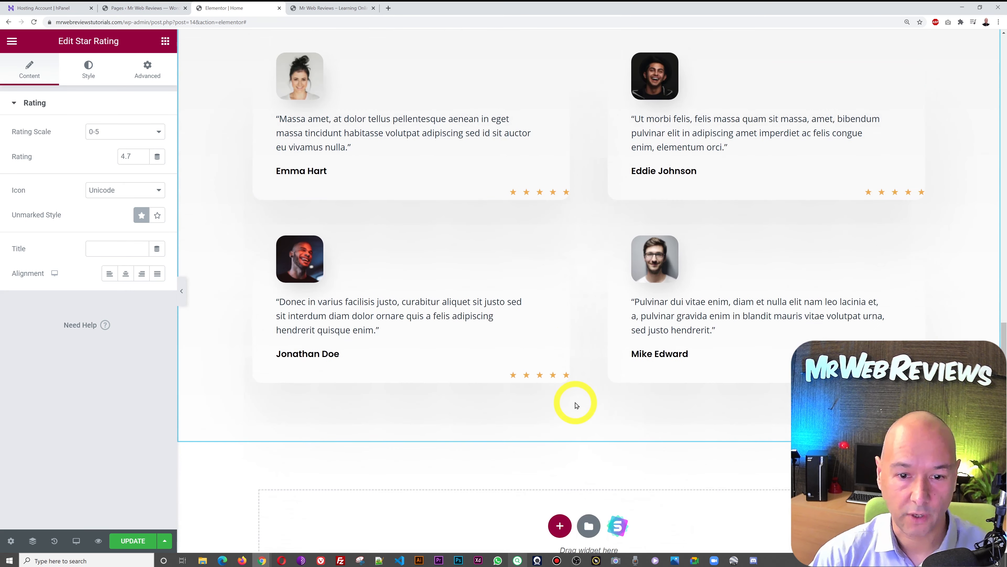
scroll(577, 405, "down", 10)
scroll(576, 405, "up", 15)
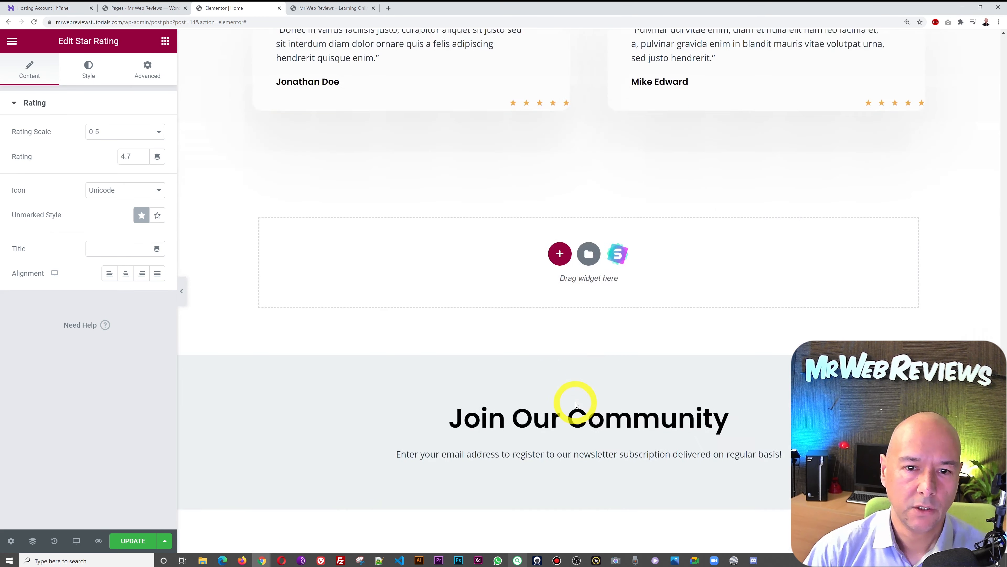
scroll(577, 405, "down", 6)
scroll(577, 405, "down", 7)
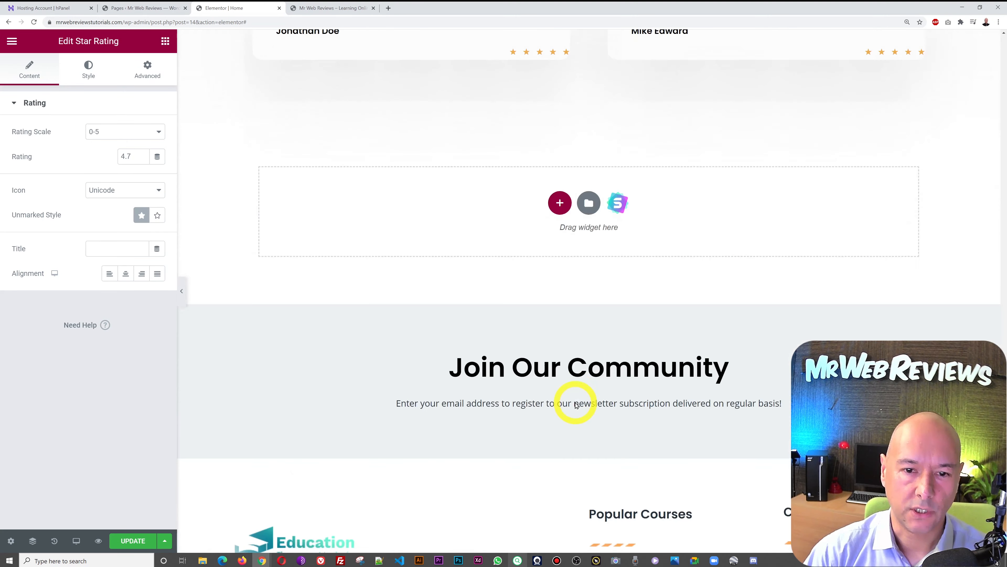
scroll(577, 405, "down", 2)
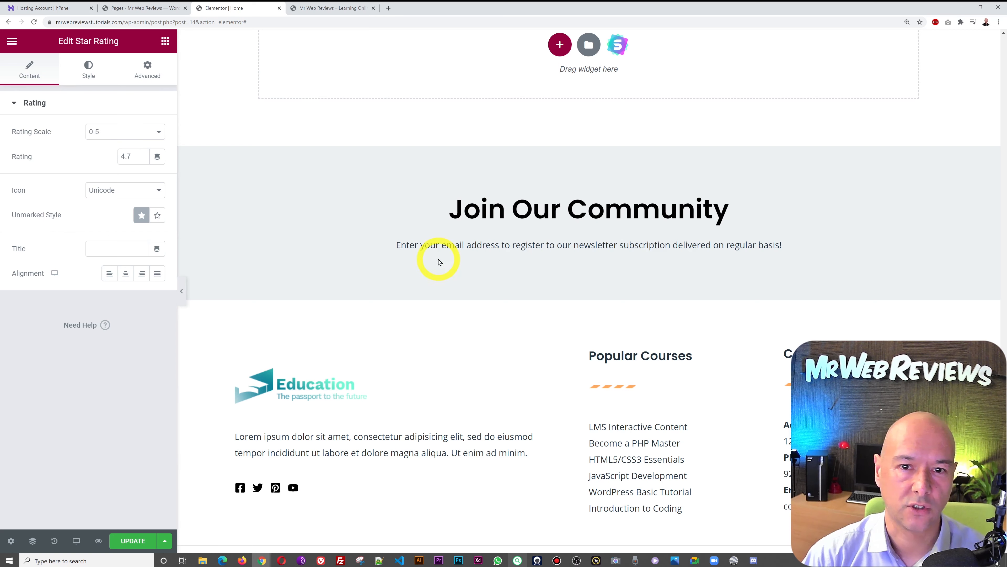
scroll(591, 161, "up", 4)
scroll(597, 158, "down", 5)
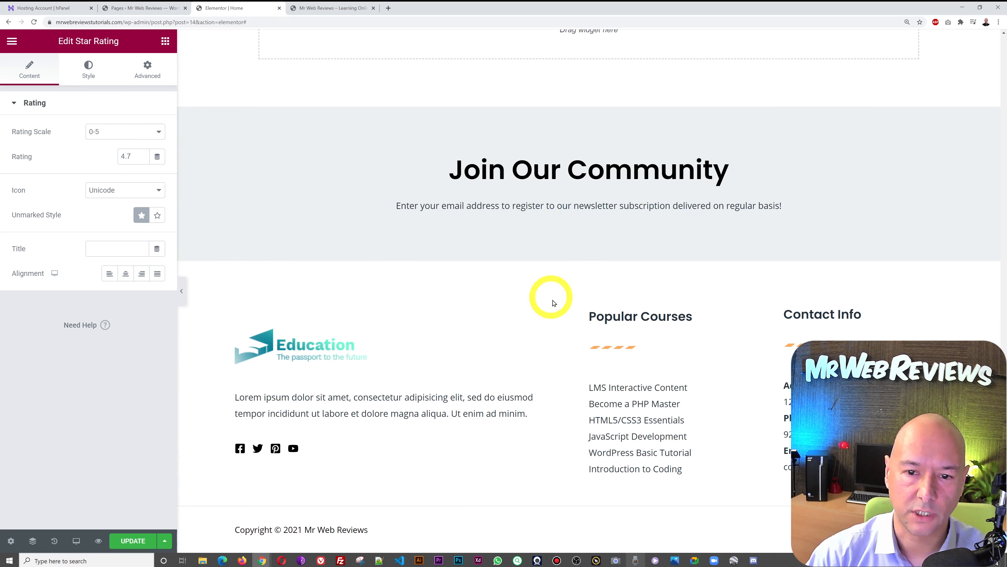
scroll(868, 211, "up", 10)
scroll(869, 212, "down", 10)
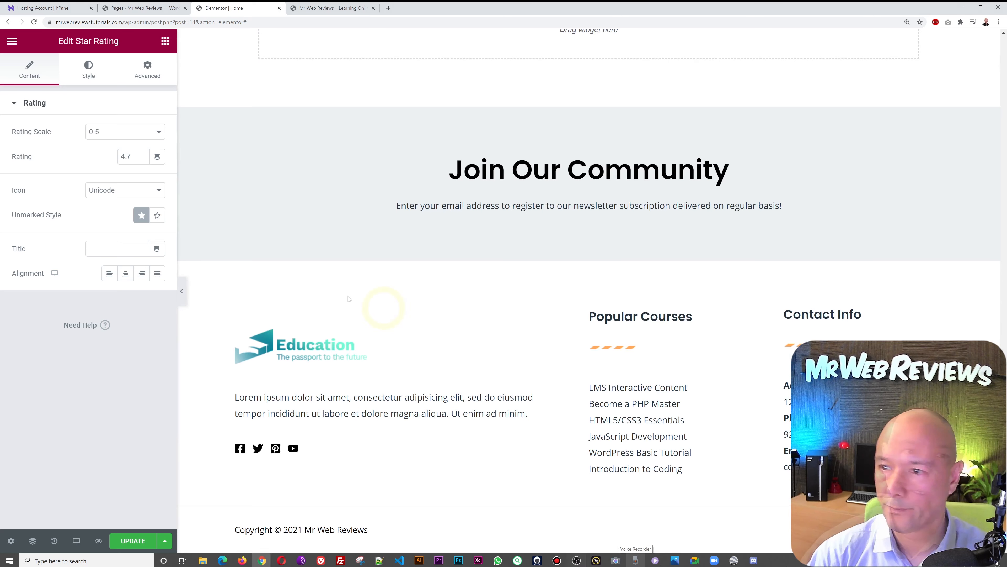
left_click(131, 8)
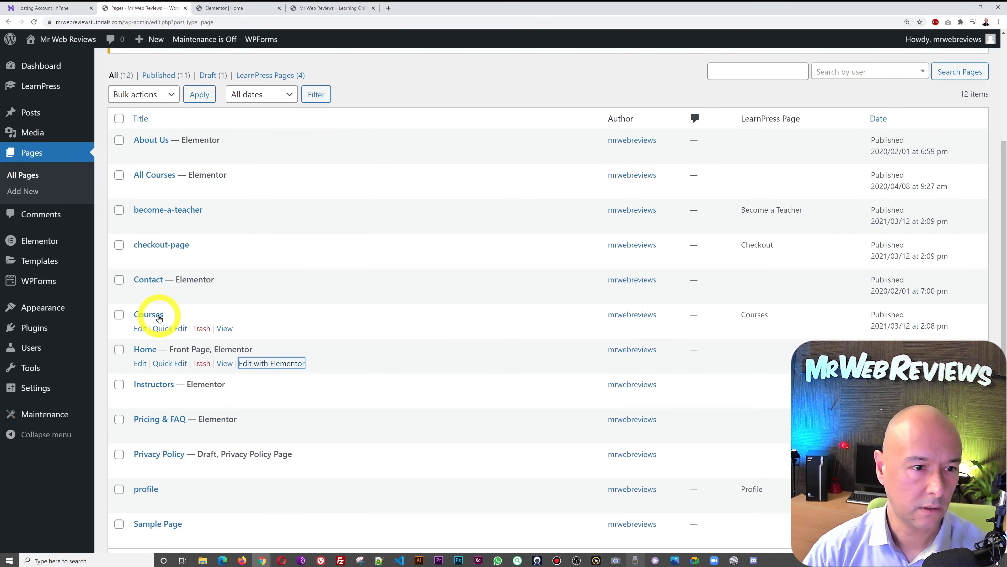
- Open Site-footer from Header Footer & Blocks in Elementor in a new tab and switch to it
mouse_move(45, 304)
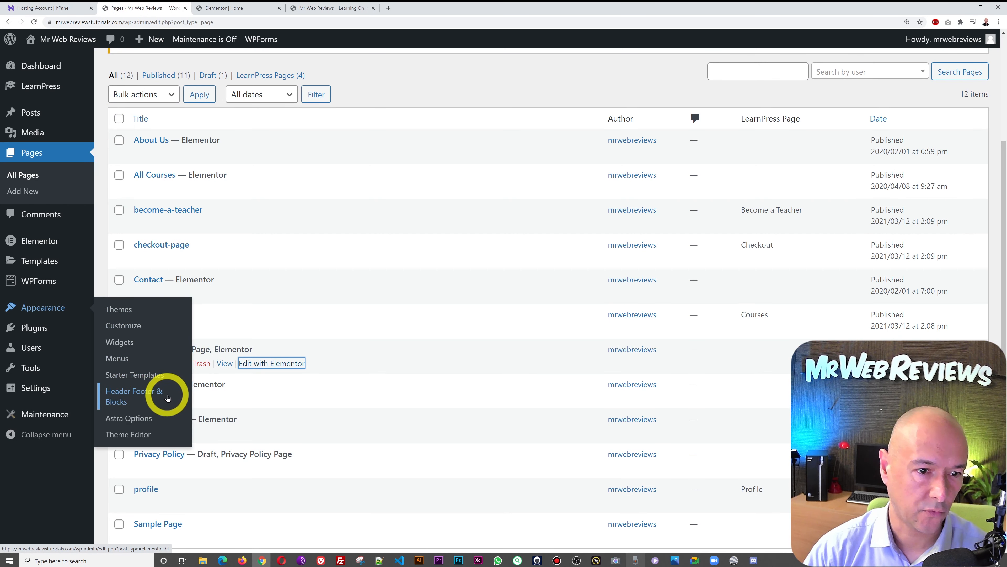
left_click(149, 396)
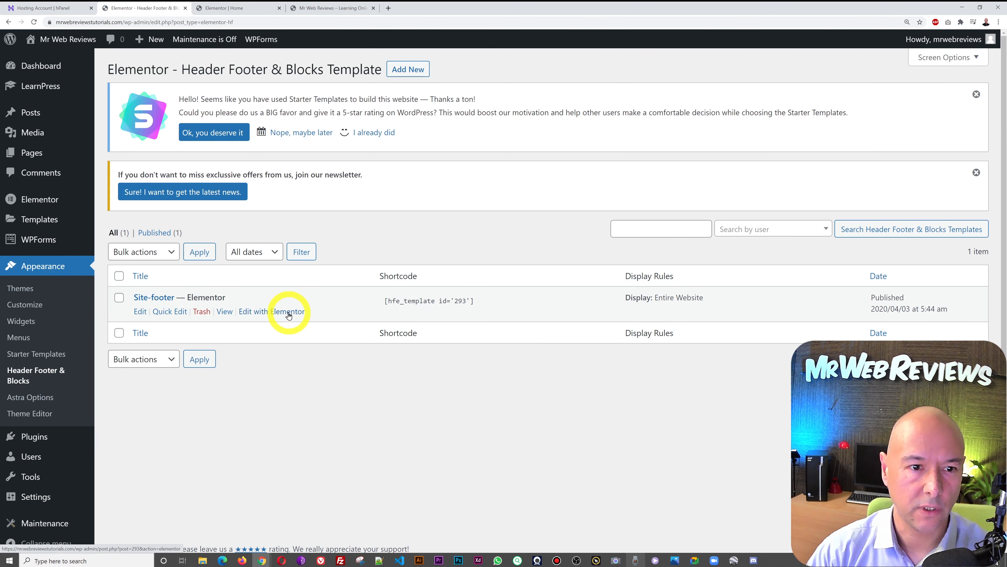
right_click(276, 315)
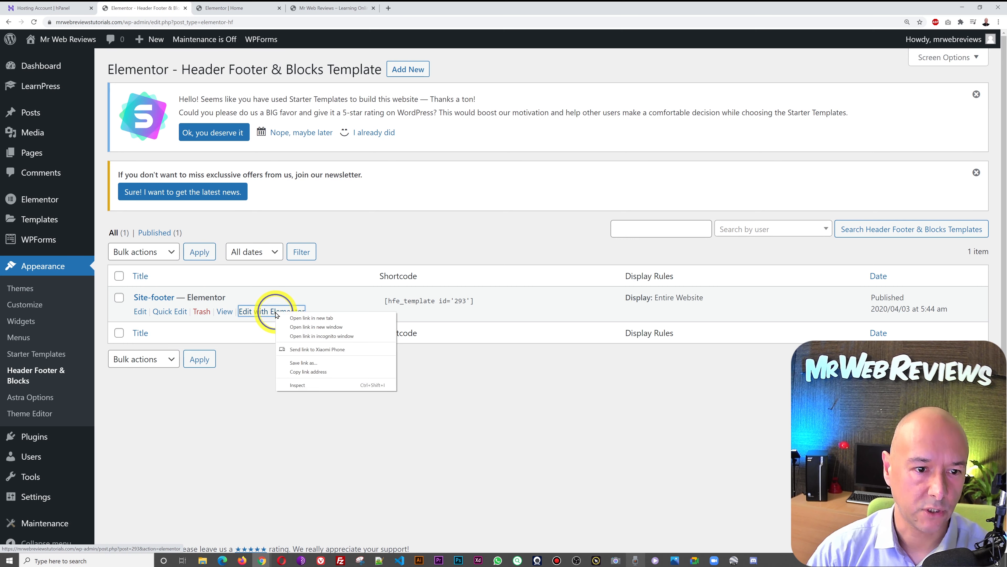
left_click(283, 317)
left_click(234, 12)
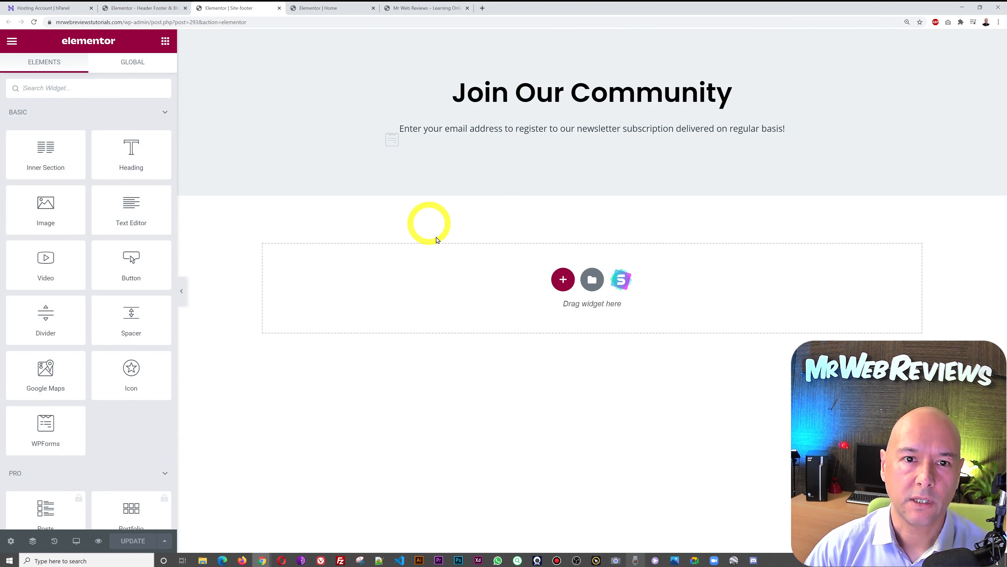
left_click(416, 6)
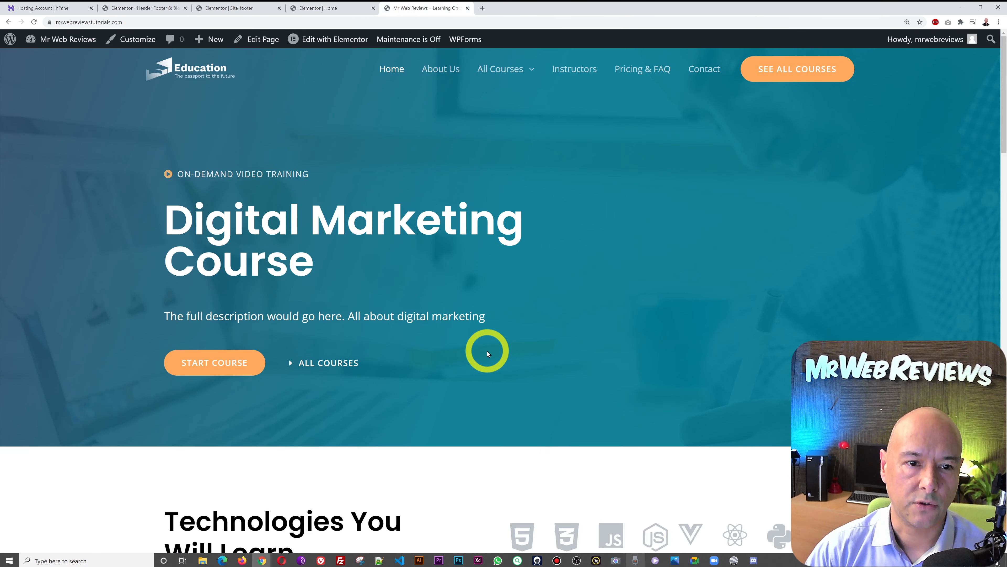
scroll(540, 343, "down", 10)
scroll(541, 346, "down", 15)
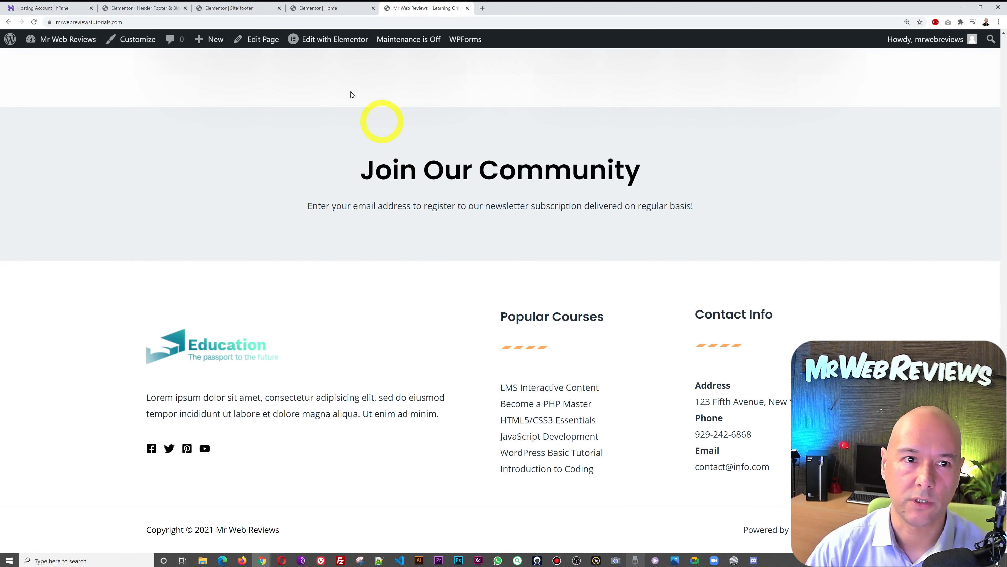
left_click(246, 9)
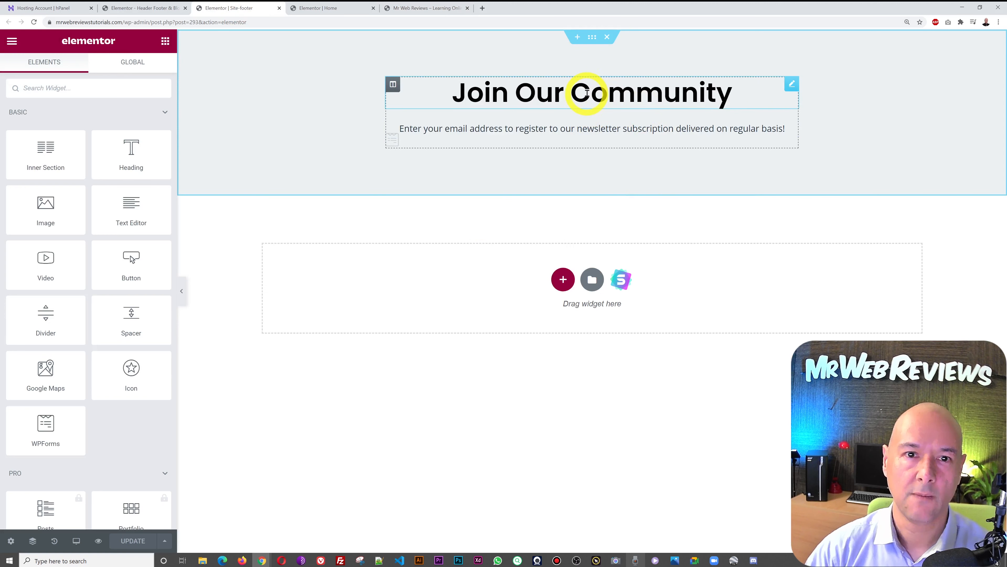
left_click(791, 85)
left_click(97, 156)
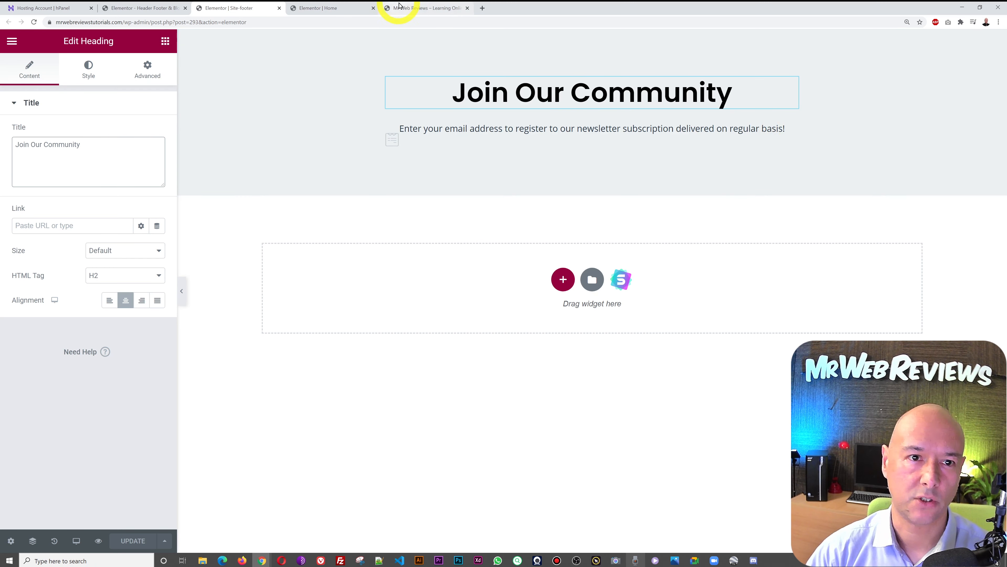
left_click(413, 9)
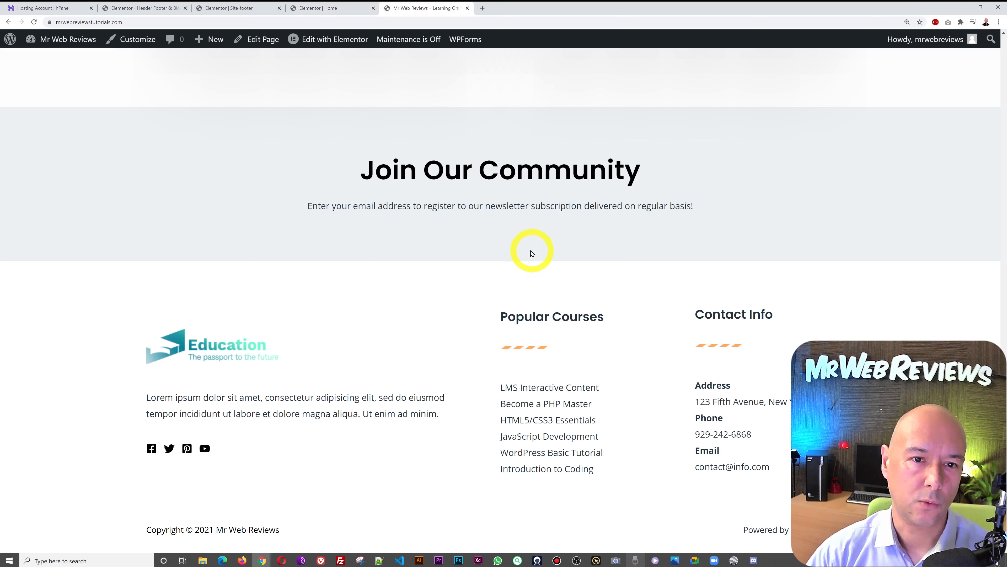
left_click(225, 12)
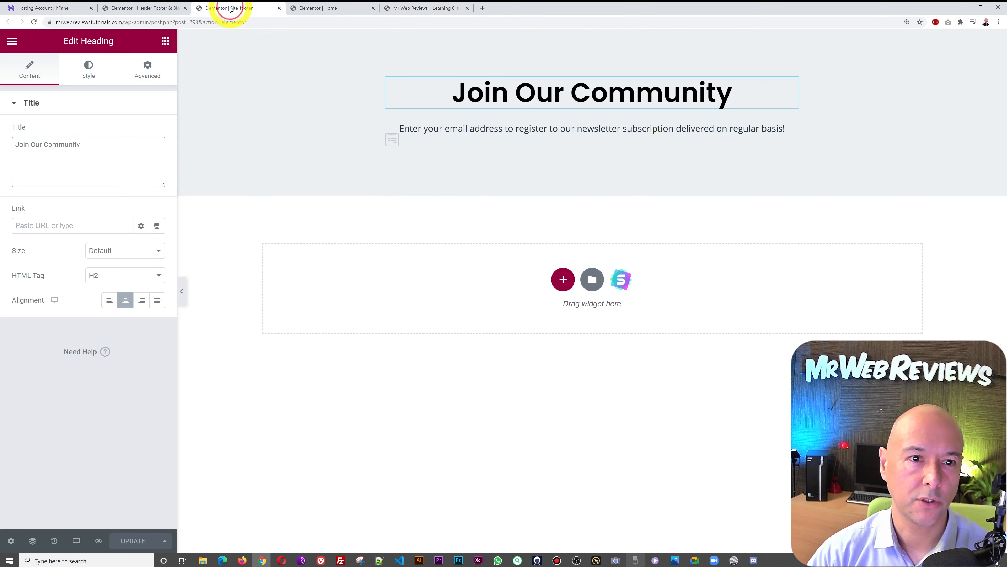
left_click(165, 41)
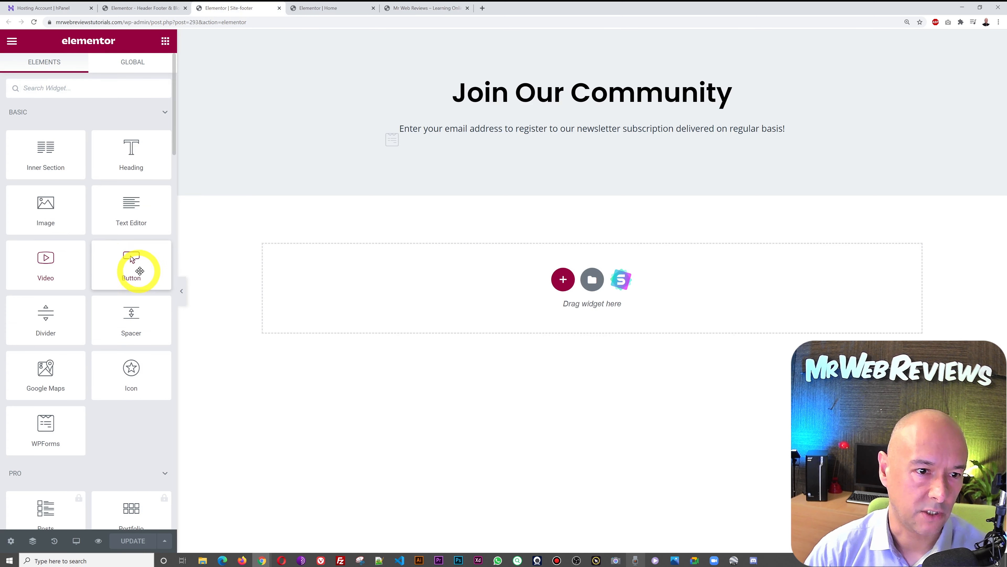
- Drop a Button widget under Join Our Community and label it SEE ALL COURSES
left_click_drag(132, 264, 574, 124)
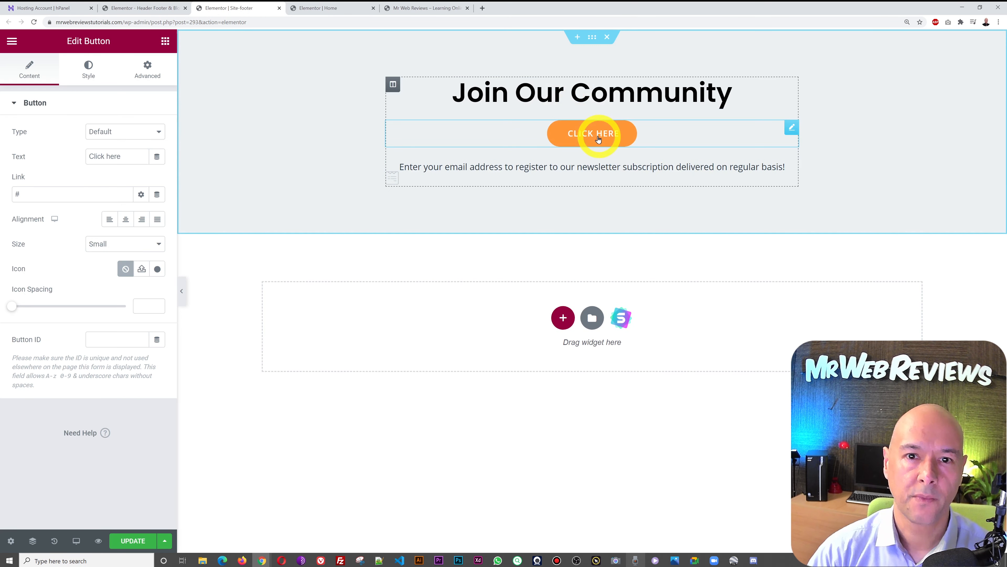
left_click(127, 156)
type("DS")
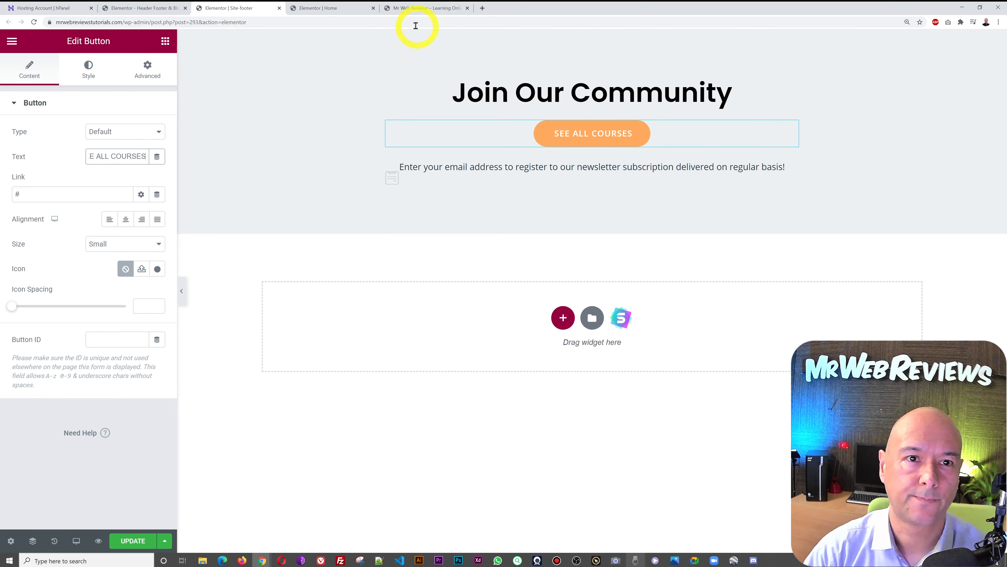
- Link the button to the courses page address copied from the live site, then update the template
left_click(412, 8)
scroll(947, 324, "up", 5)
scroll(947, 325, "up", 15)
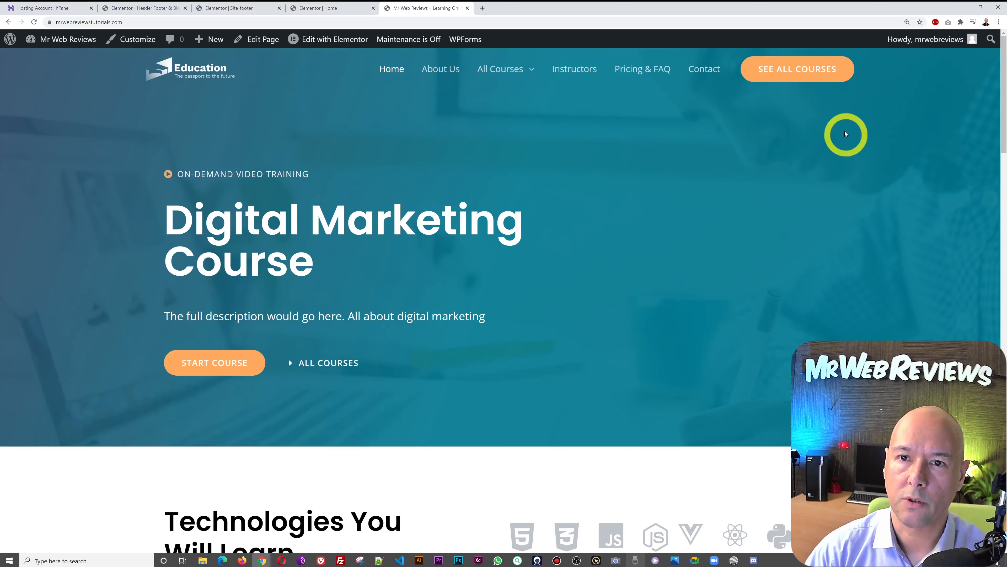
right_click(795, 72)
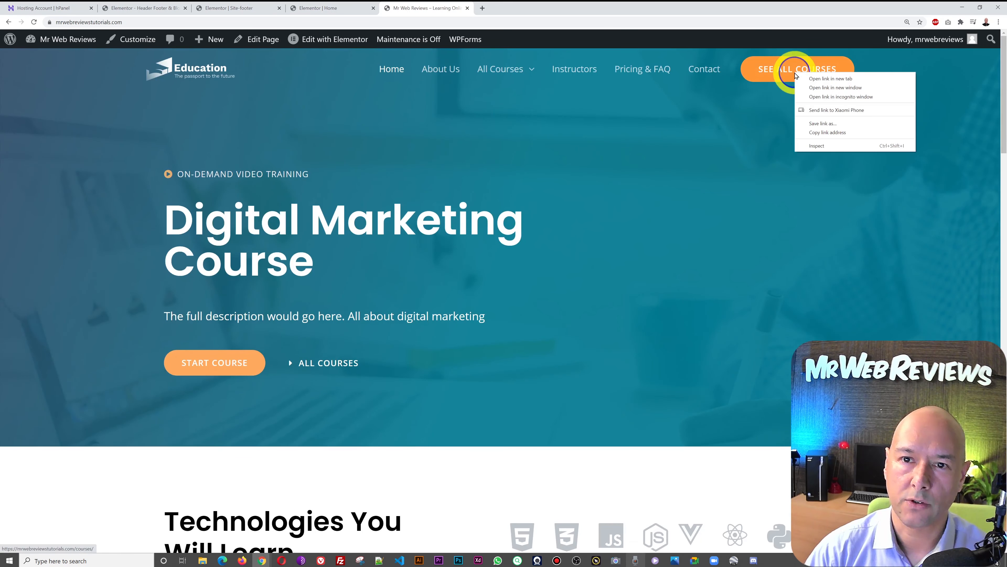
left_click(827, 132)
left_click(251, 9)
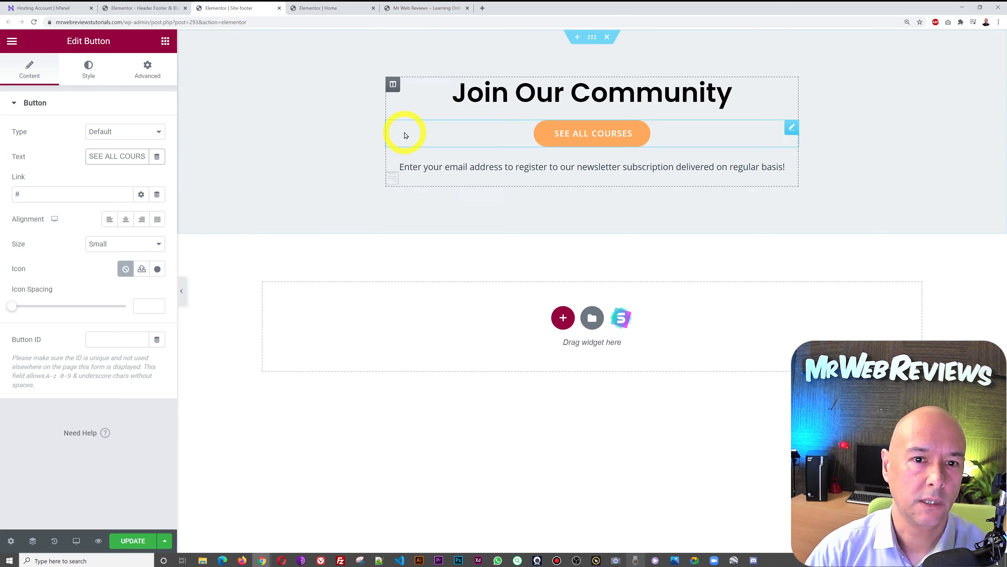
left_click(91, 196)
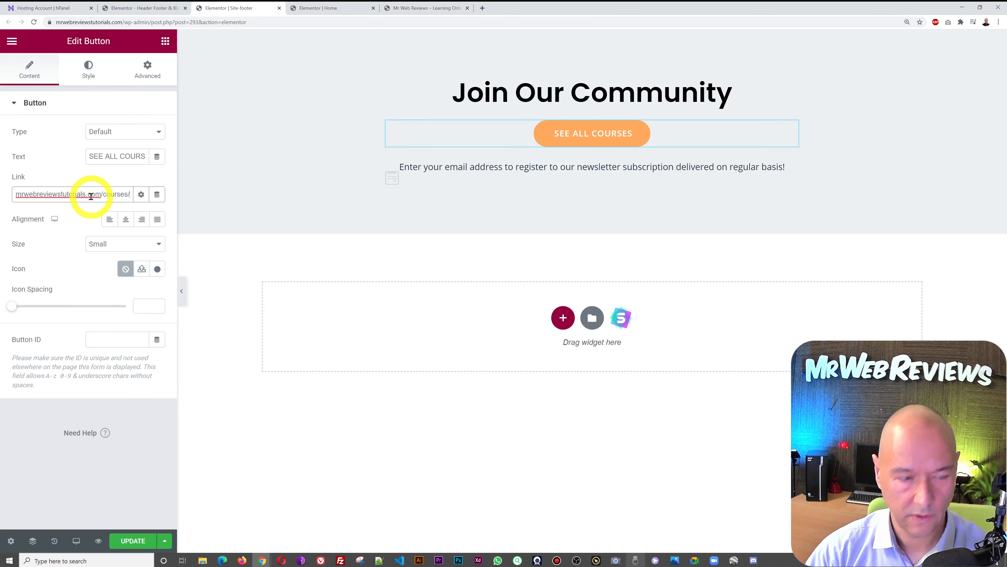
left_click(131, 540)
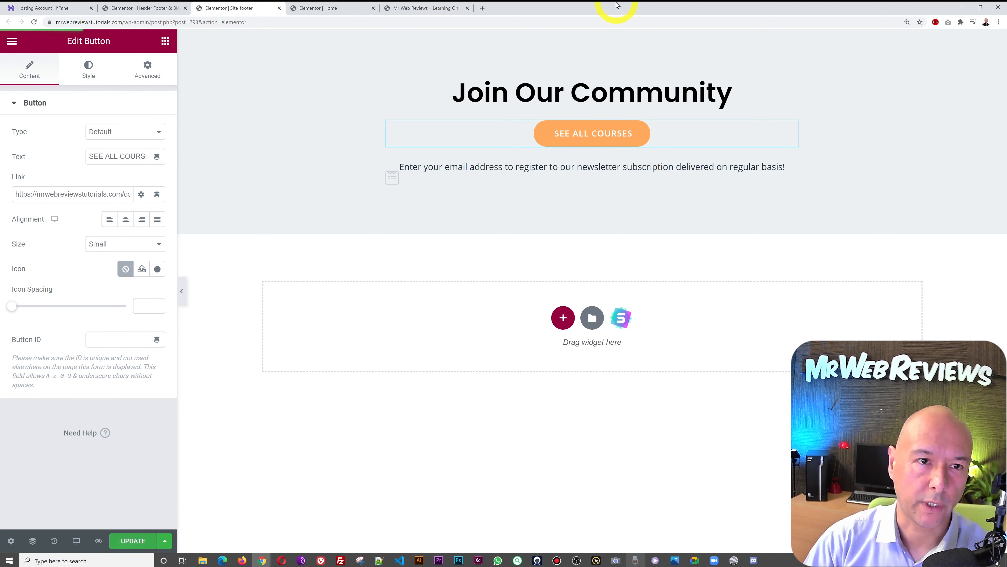
- Reload the live site to confirm the SEE ALL COURSES button, then return to Header Footer & Blocks
left_click(408, 7)
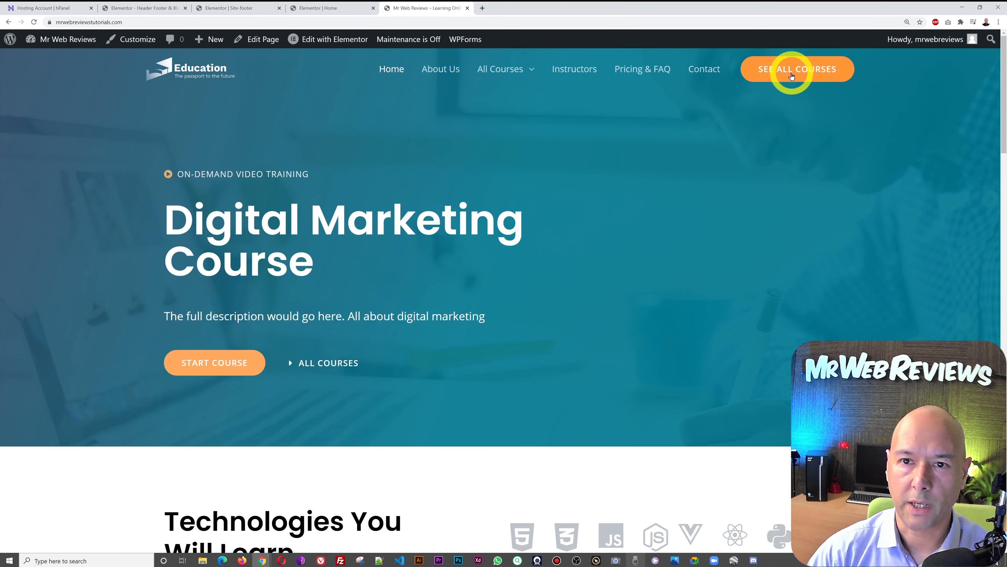
left_click_drag(1003, 143, 1003, 547)
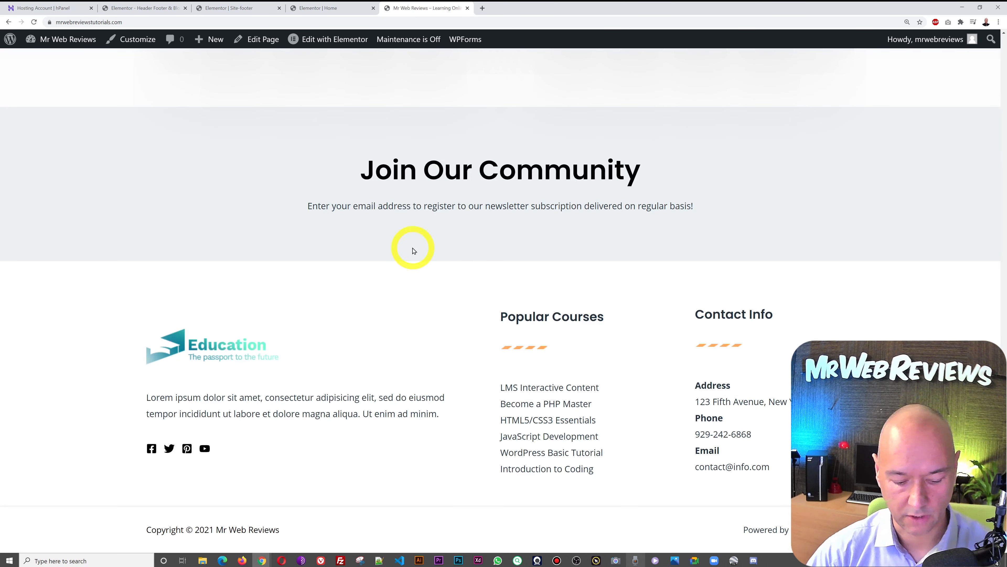
key("F5")
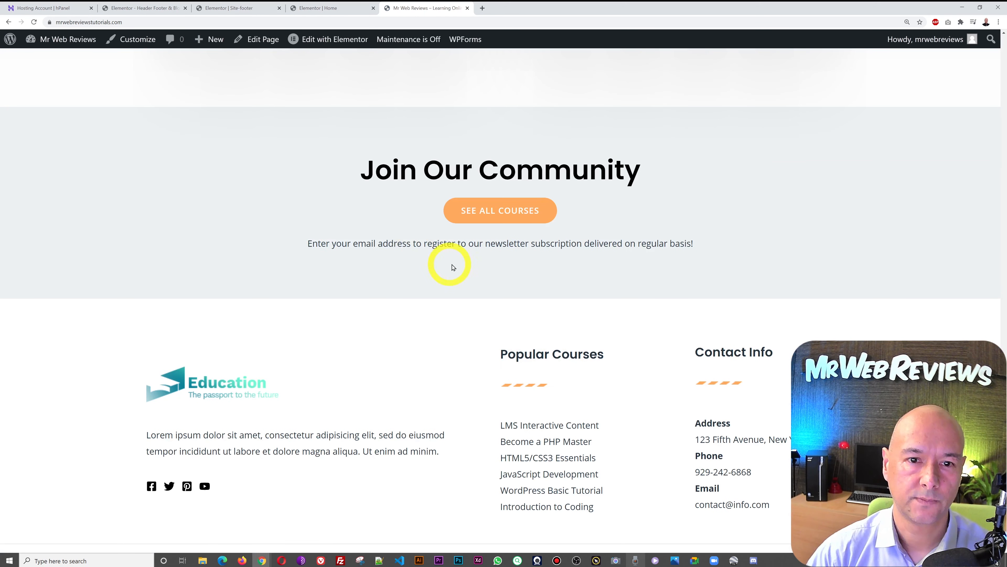
scroll(610, 252, "down", 1)
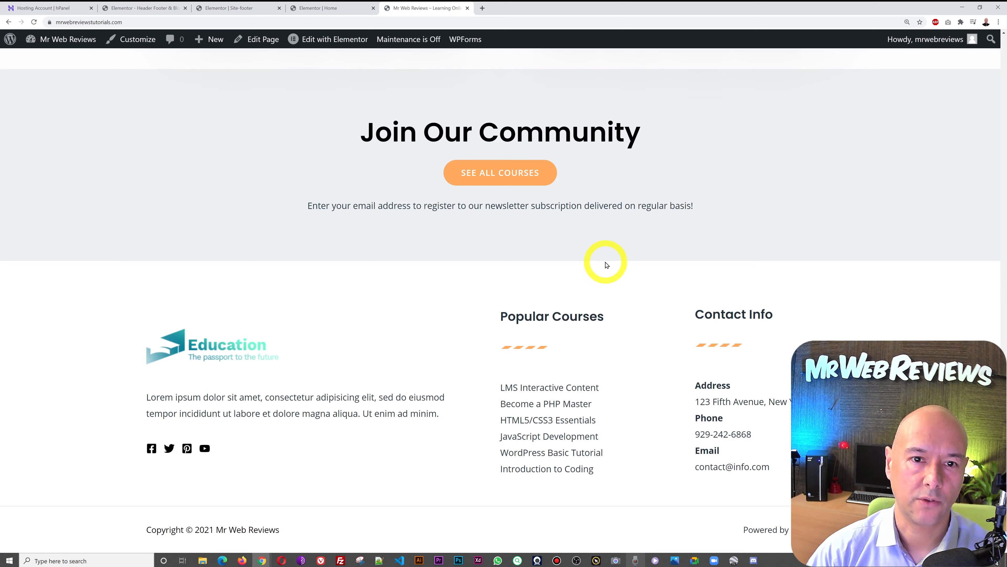
scroll(605, 265, "up", 4)
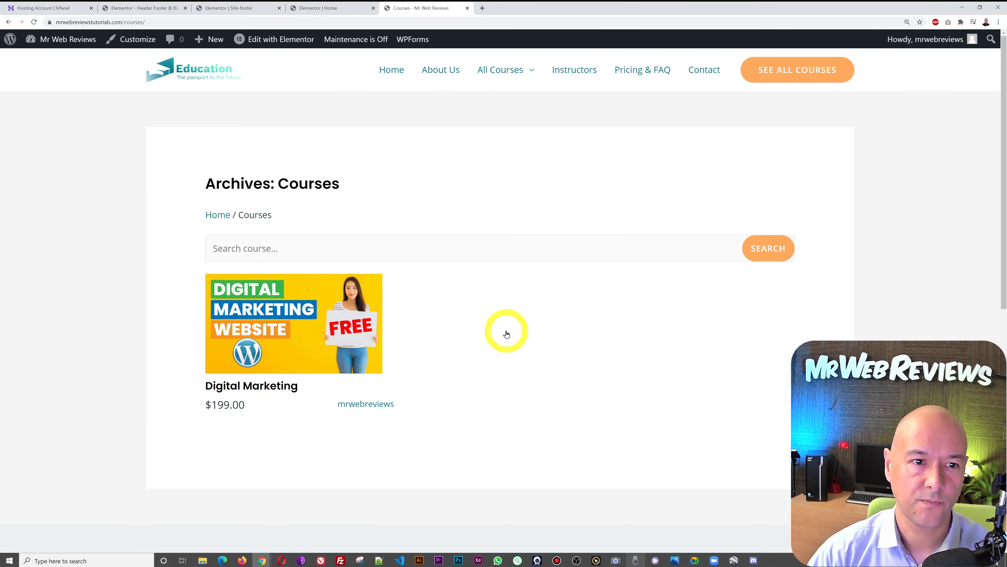
scroll(760, 355, "down", 10)
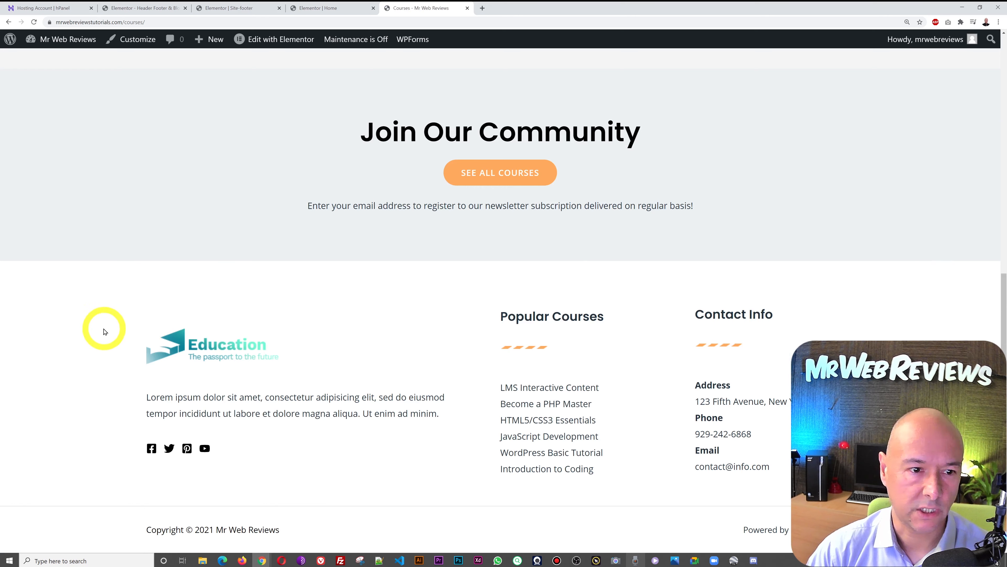
left_click(141, 8)
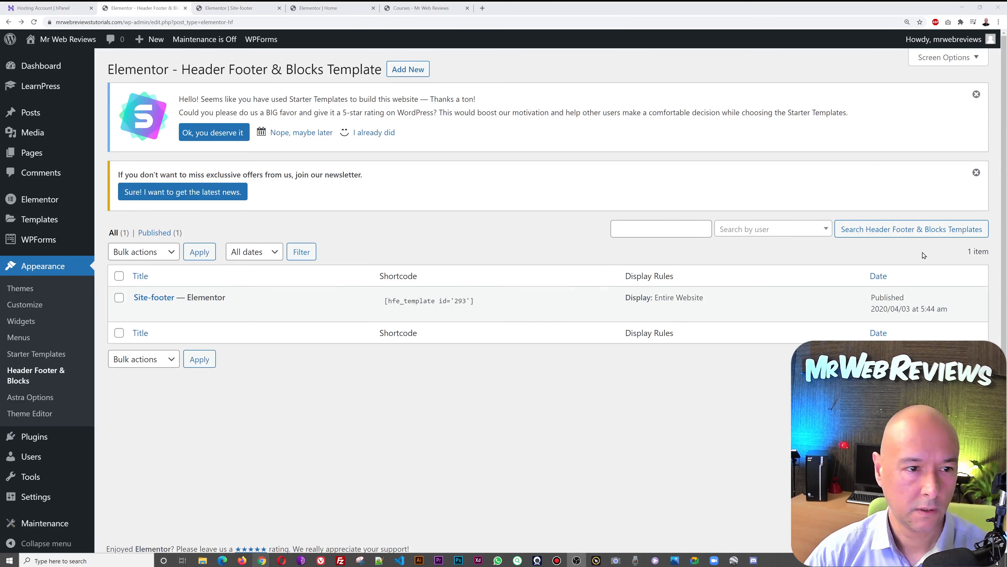
- In Customize > Footer Builder, inspect the Lorem ipsum text widget, then open the Social Icons settings
left_click(24, 304)
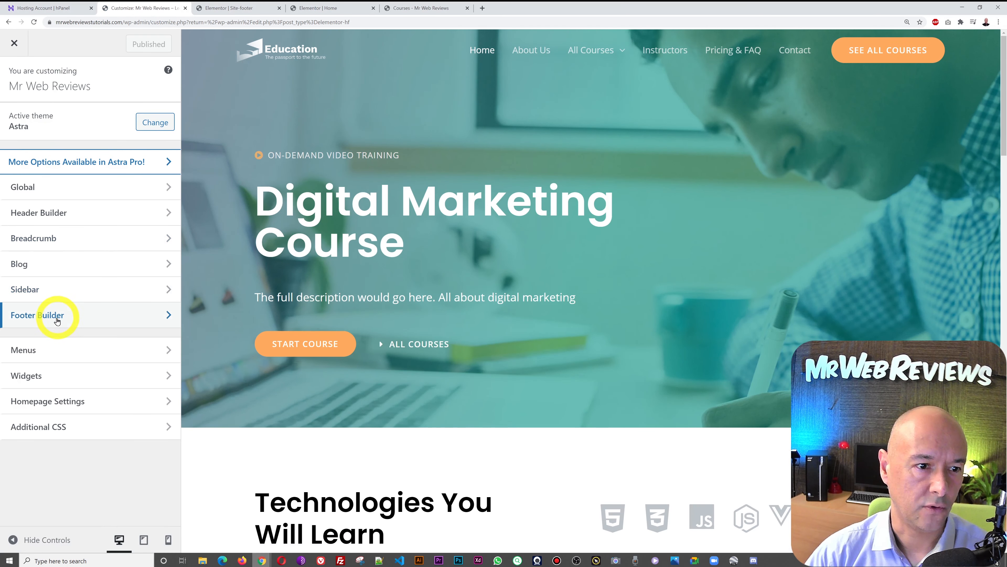
left_click(56, 322)
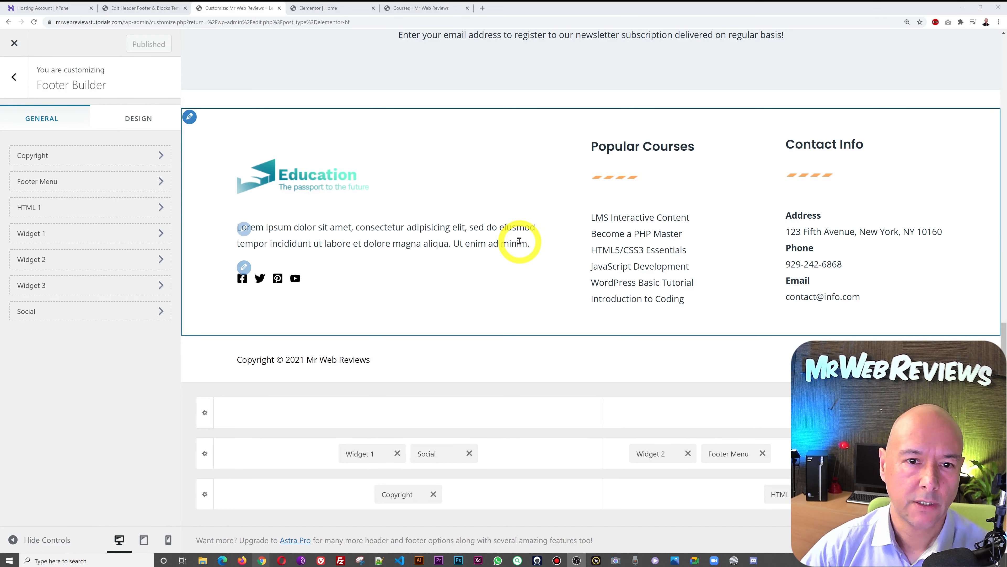
left_click(244, 229)
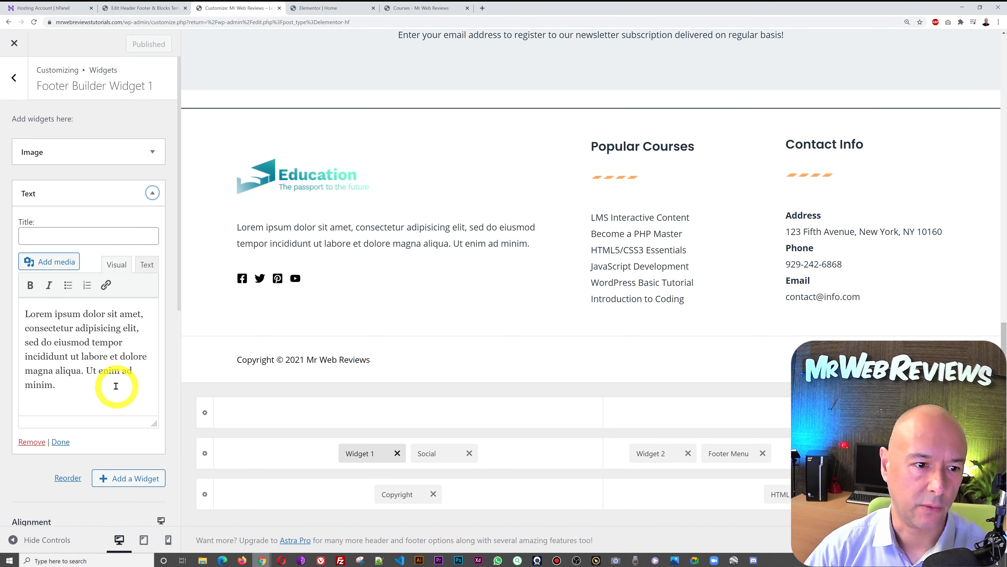
triple_click(116, 386)
left_click(71, 360)
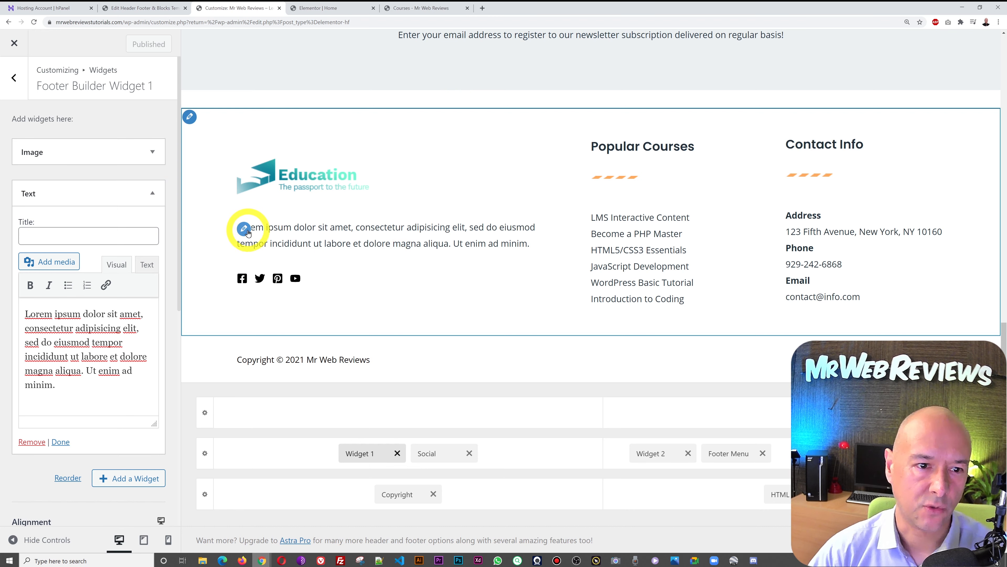
left_click(245, 230)
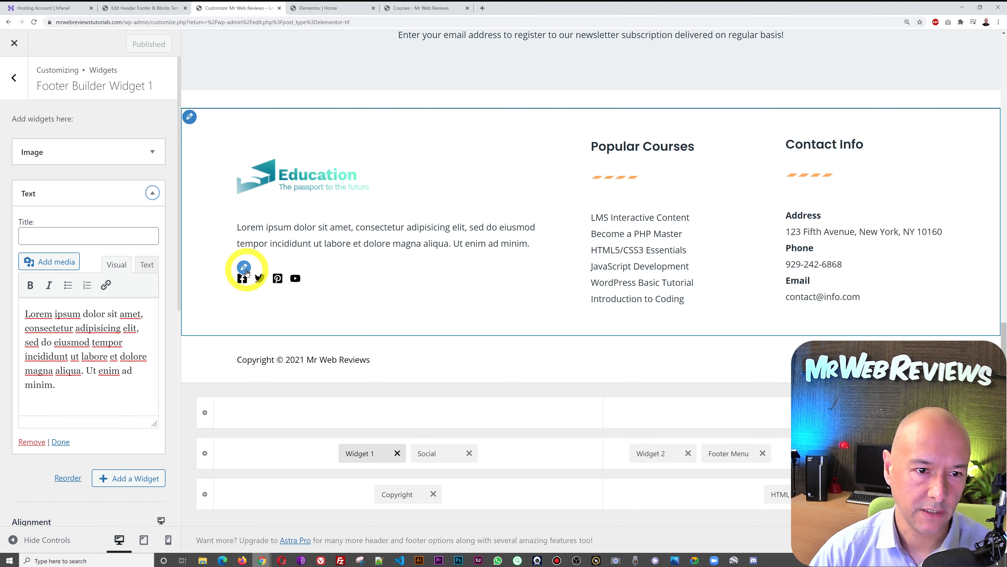
left_click(244, 267)
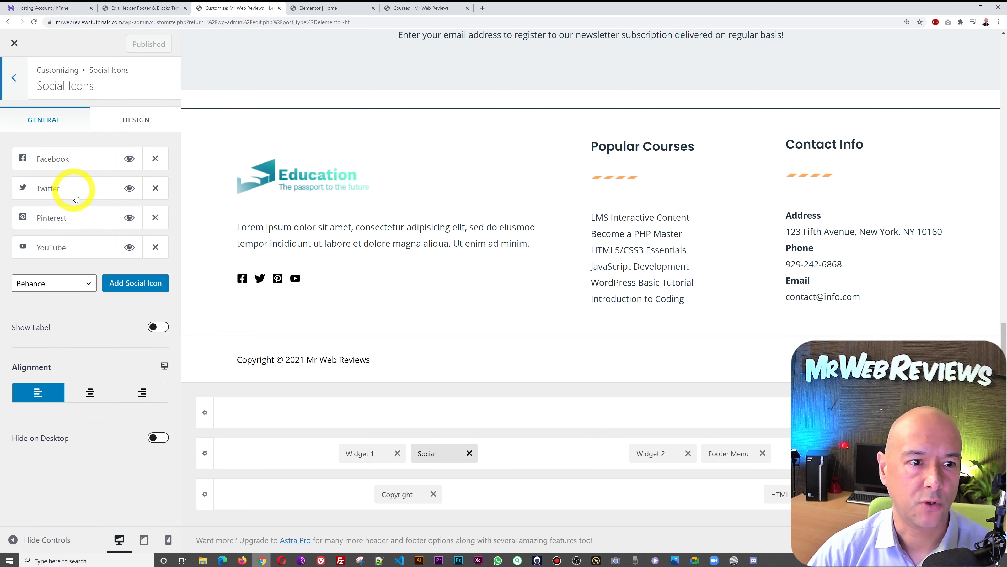
- Remove the Pinterest icon and add a Linkedin social icon in its place
left_click(89, 287)
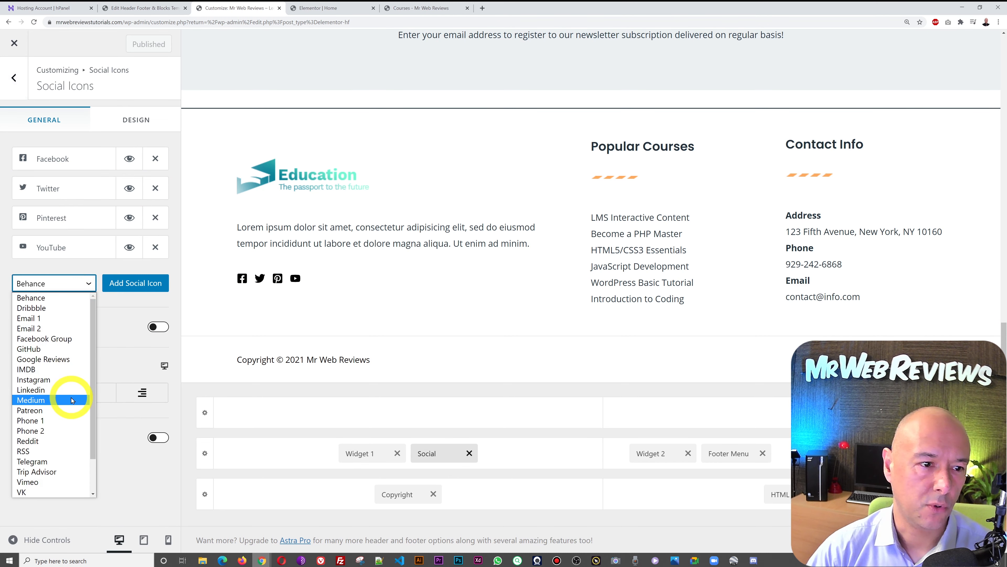
scroll(73, 400, "down", 1)
scroll(73, 400, "up", 1)
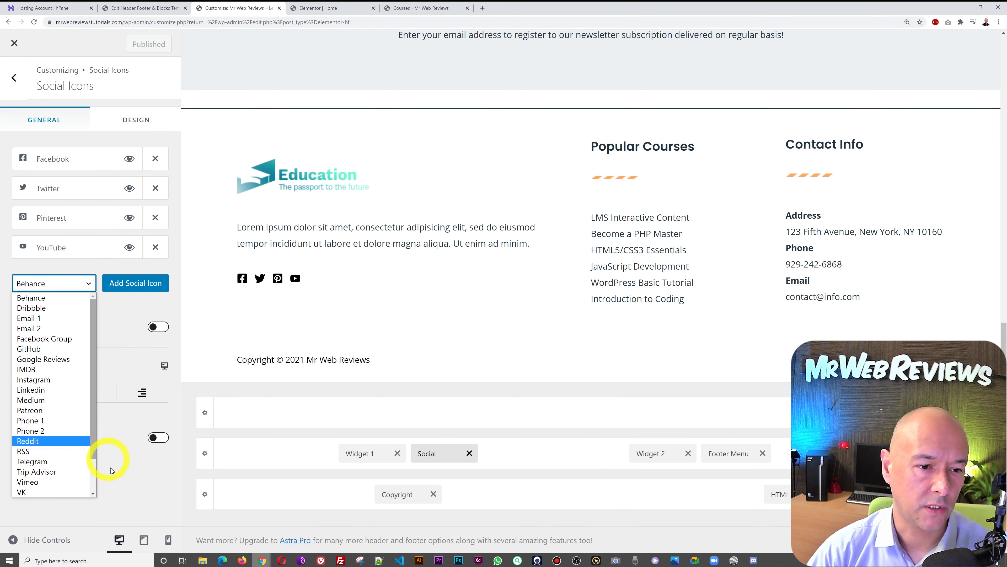
left_click(135, 490)
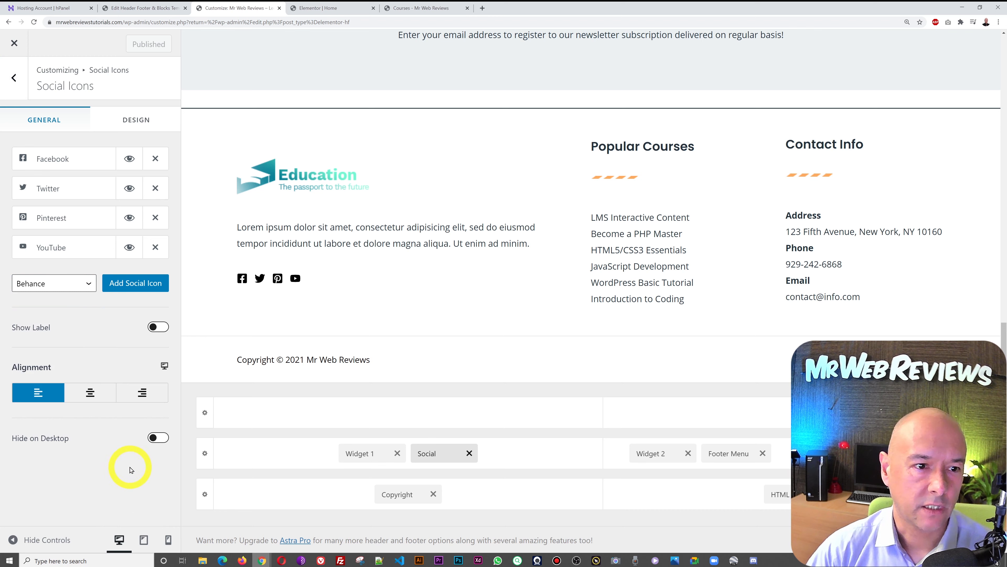
left_click(154, 219)
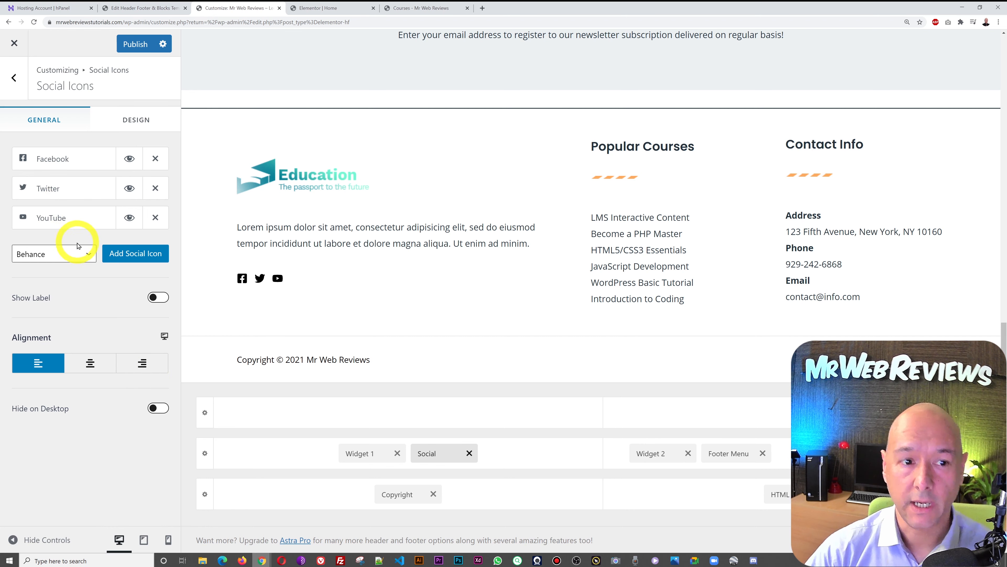
left_click(82, 260)
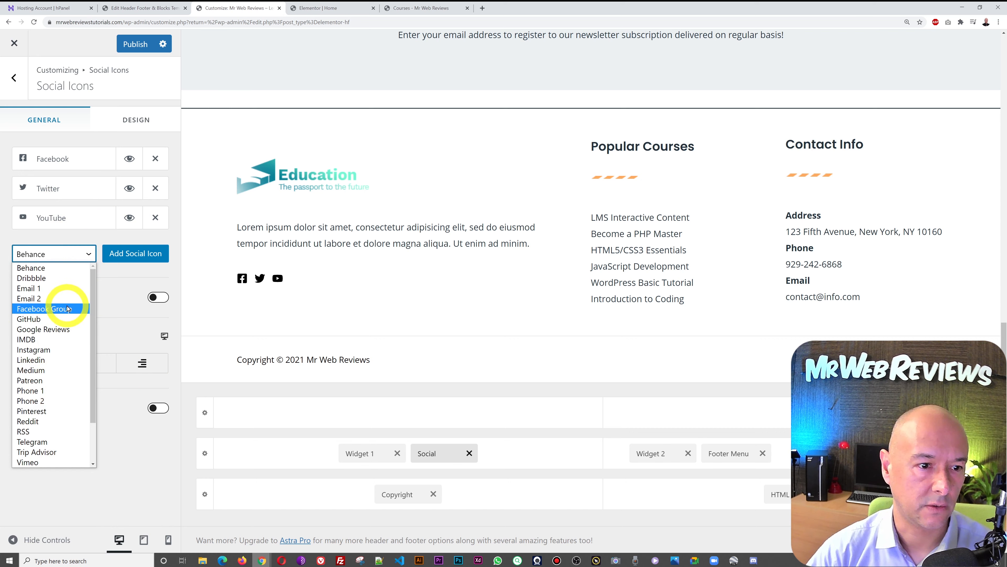
left_click(38, 360)
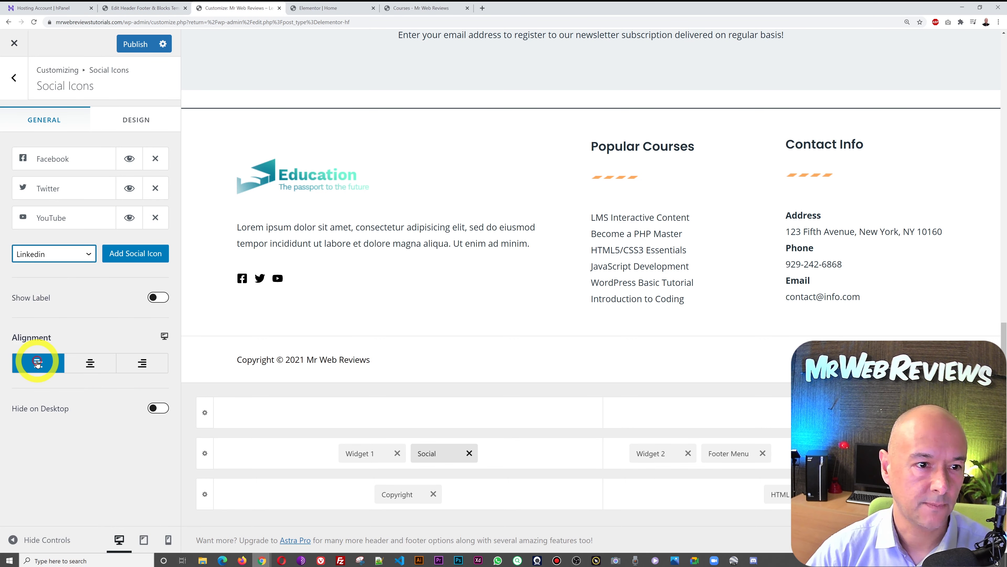
left_click(127, 260)
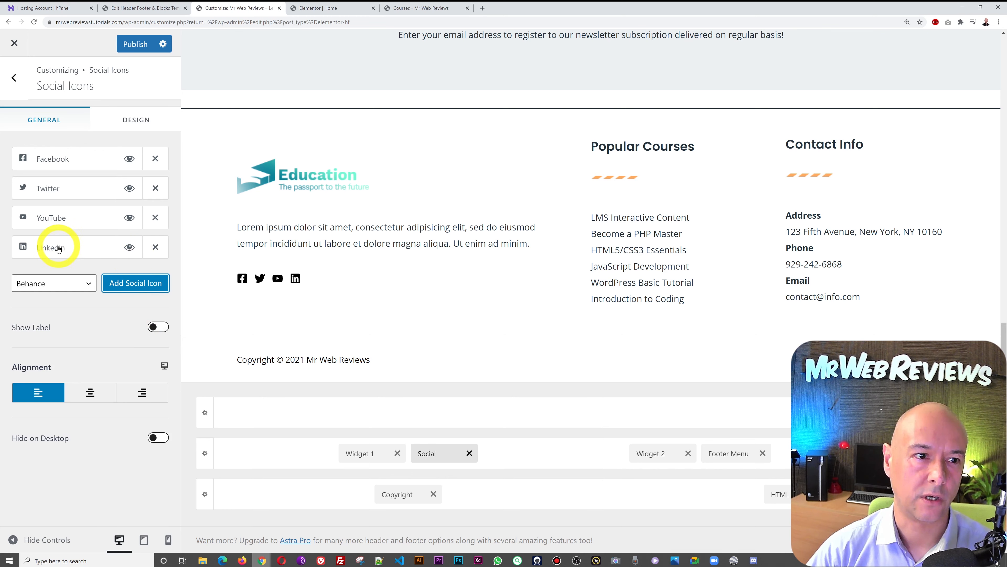
- Review the Facebook, Twitter, YouTube and Linkedin icon settings unchanged and publish the social icons
left_click(58, 159)
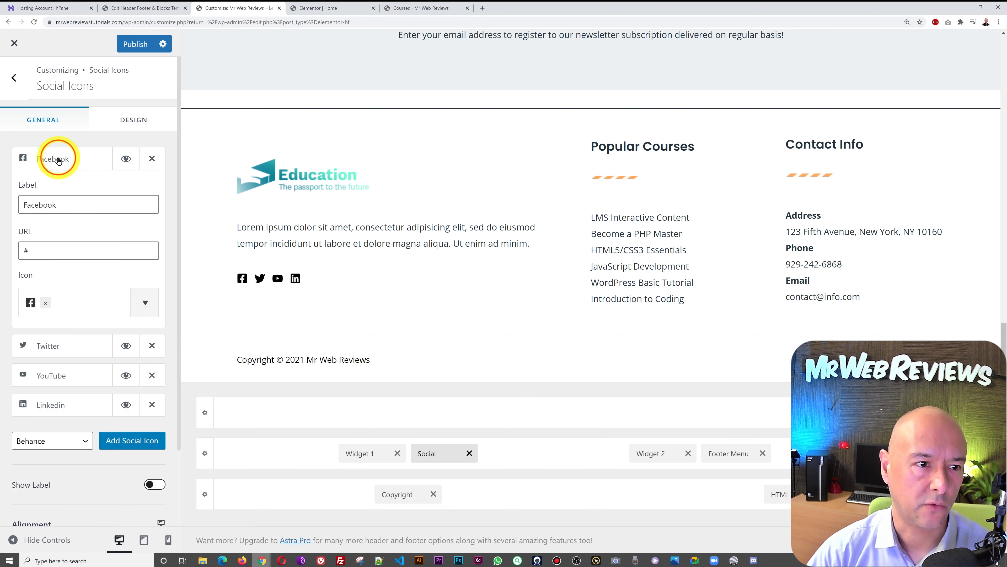
left_click(59, 159)
left_click(58, 160)
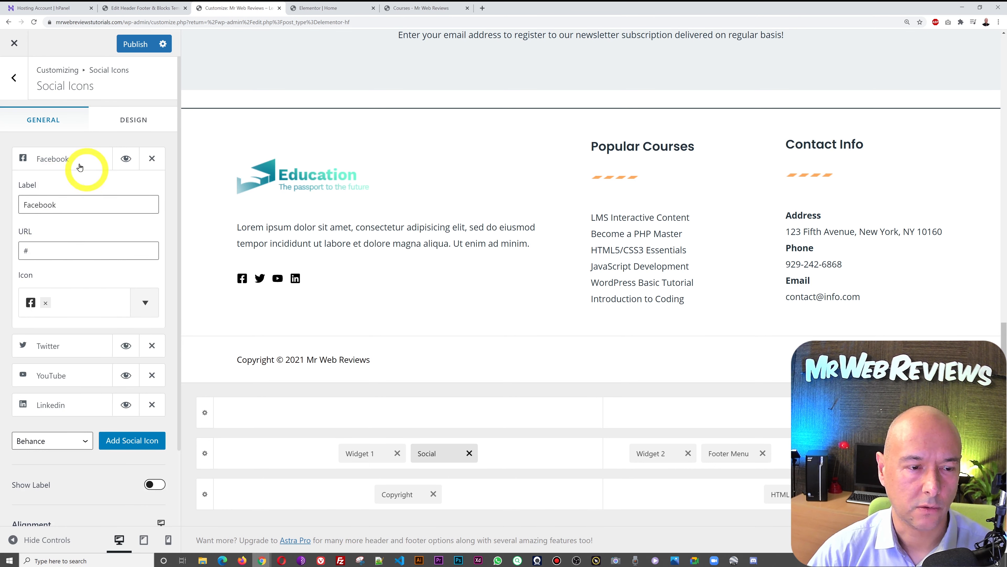
double_click(70, 251)
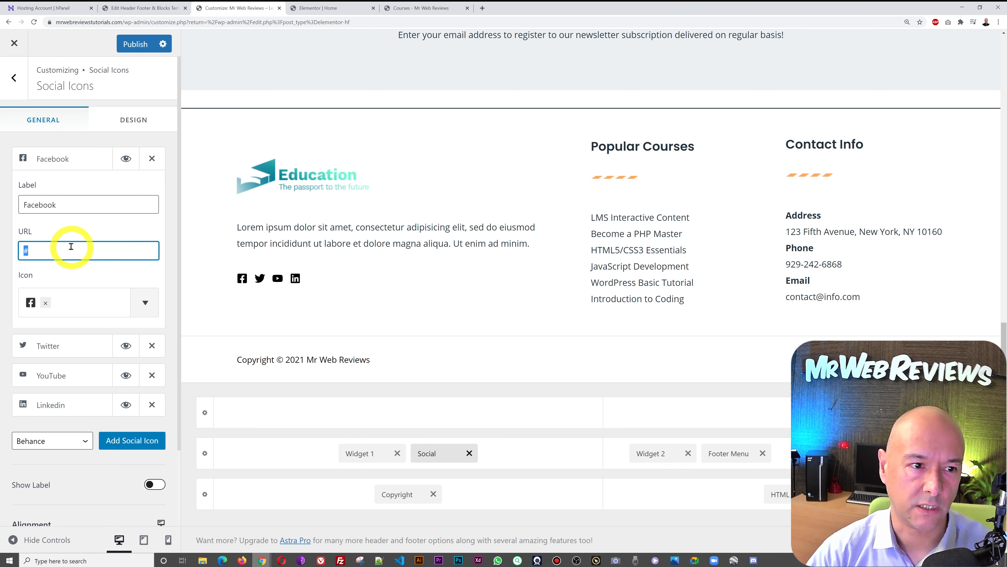
left_click(59, 160)
left_click(66, 170)
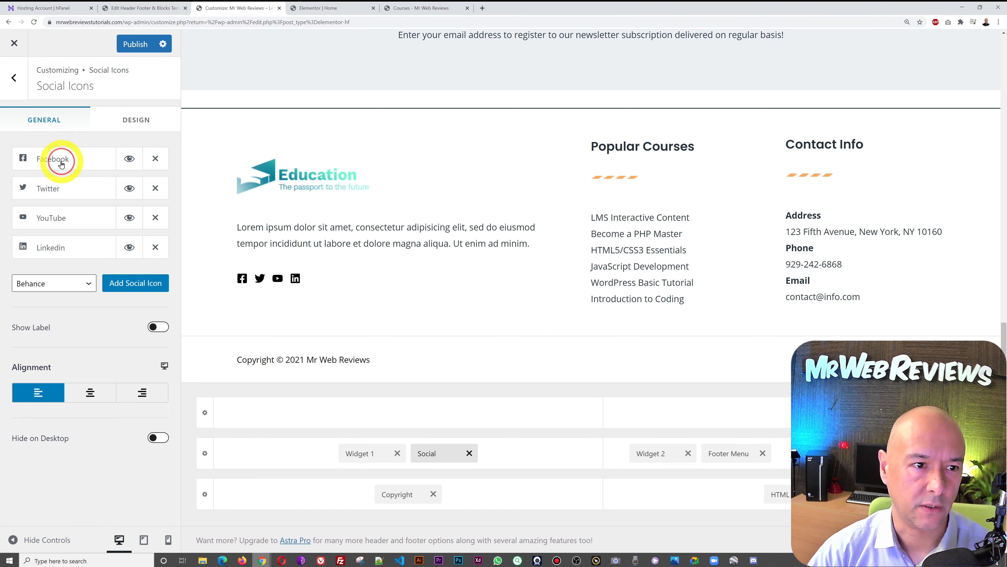
left_click(67, 188)
left_click(67, 188)
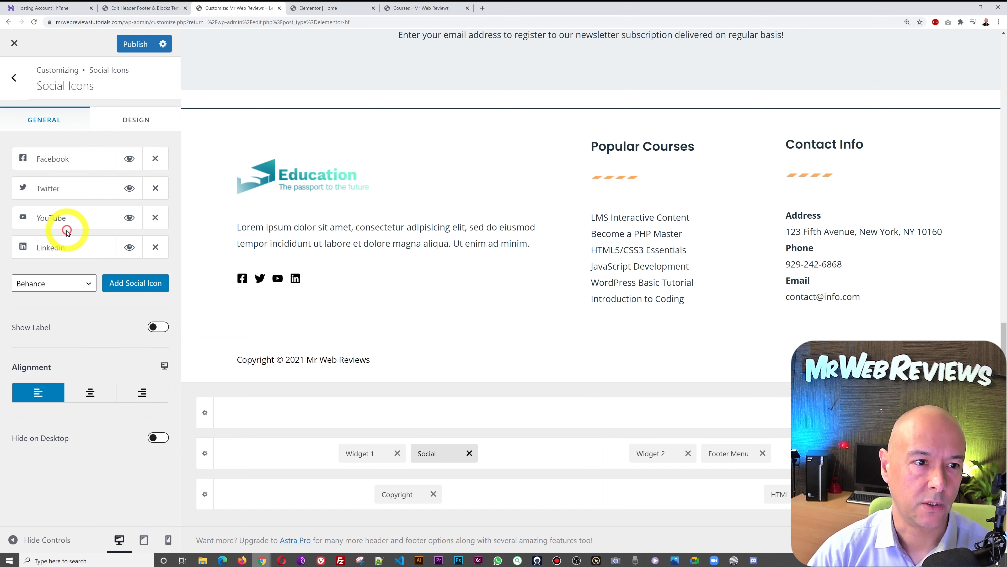
left_click(66, 218)
left_click(66, 219)
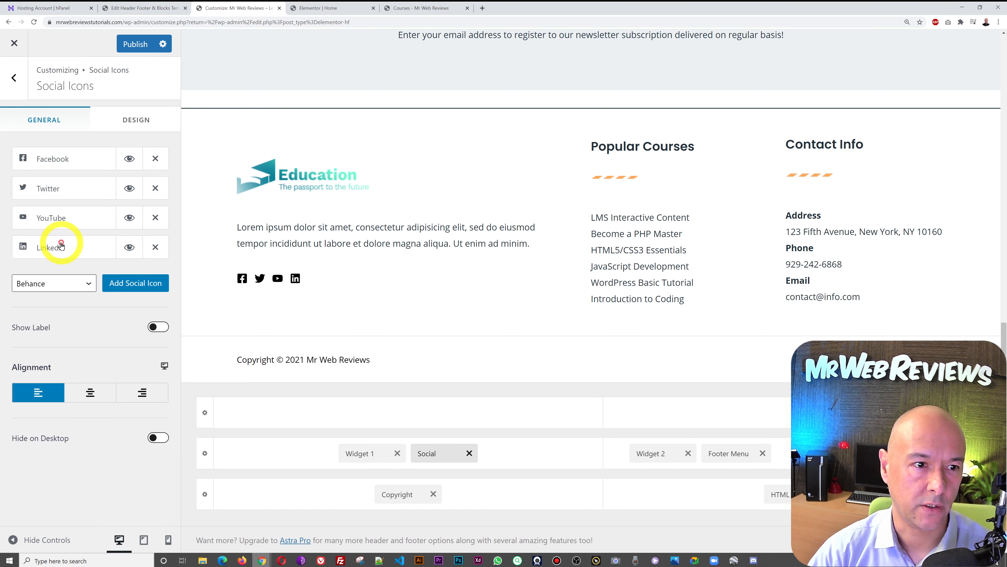
left_click(61, 247)
left_click(61, 247)
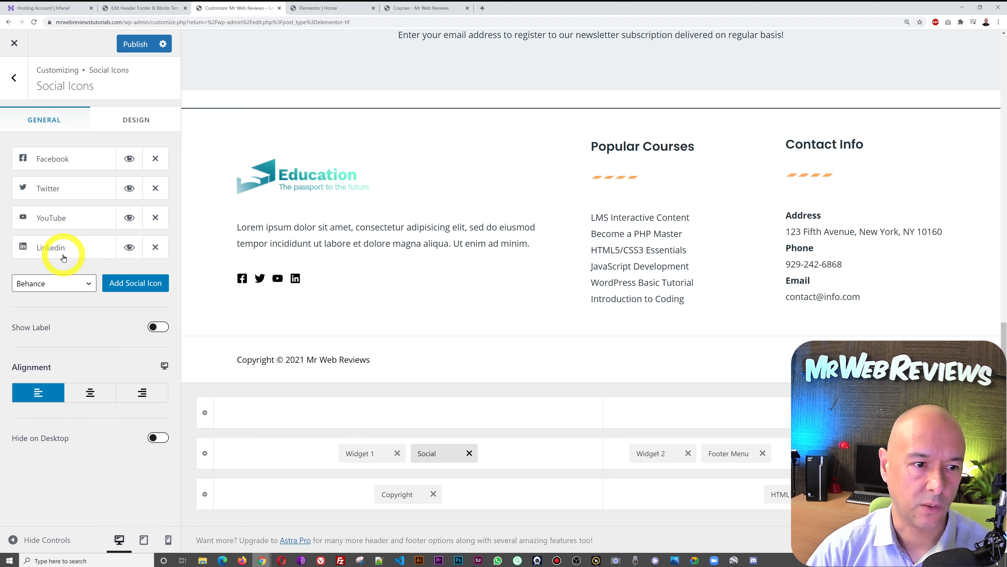
left_click(135, 43)
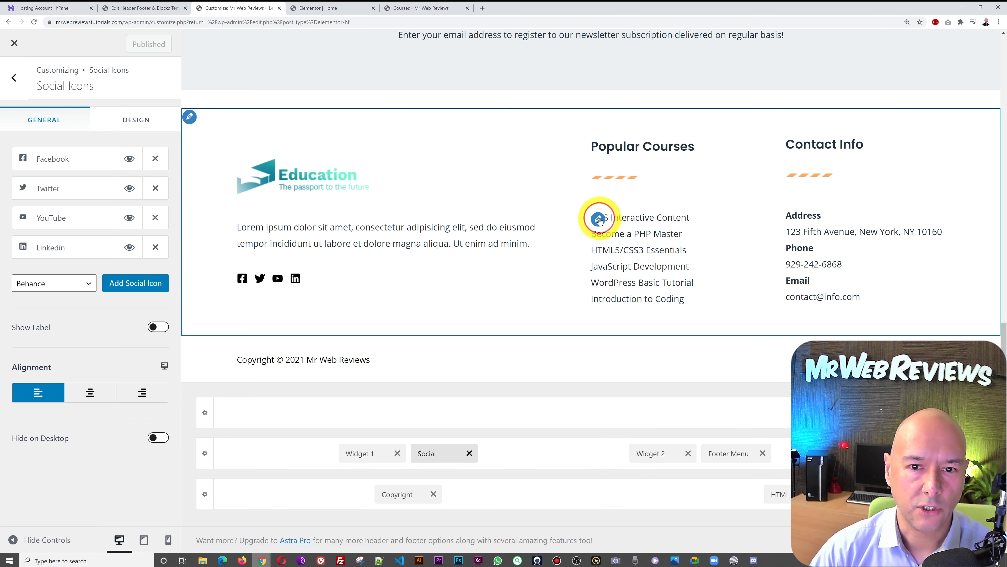
left_click(599, 220)
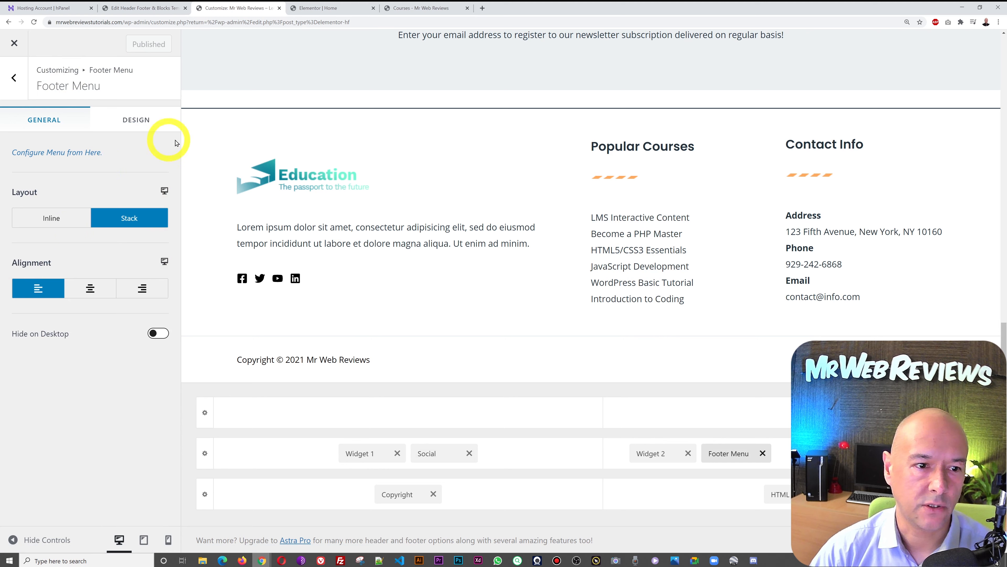
- Load the Footer menu in Appearance > Menus and compare it with the Customizer's Footer Menu preview
left_click(167, 8)
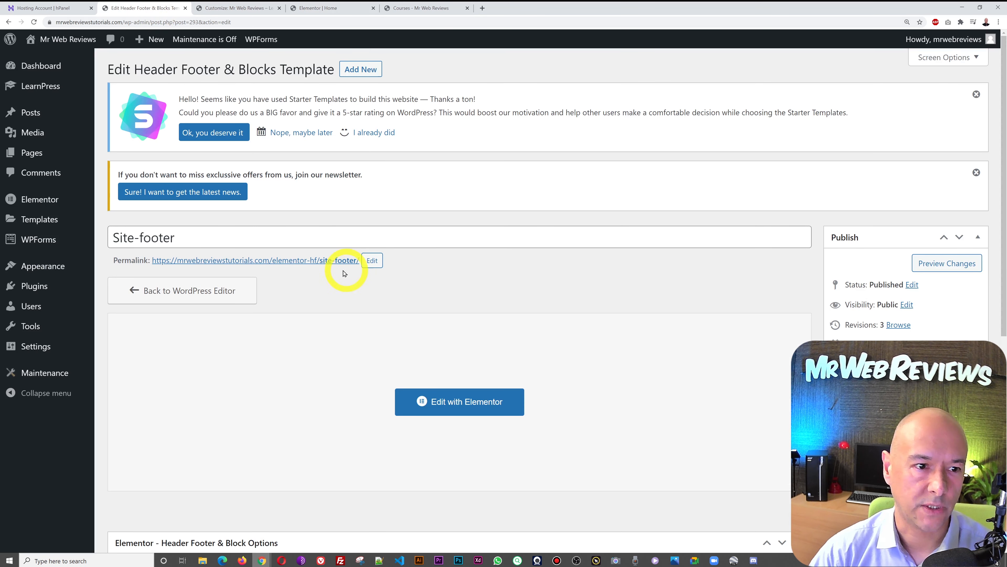
mouse_move(39, 269)
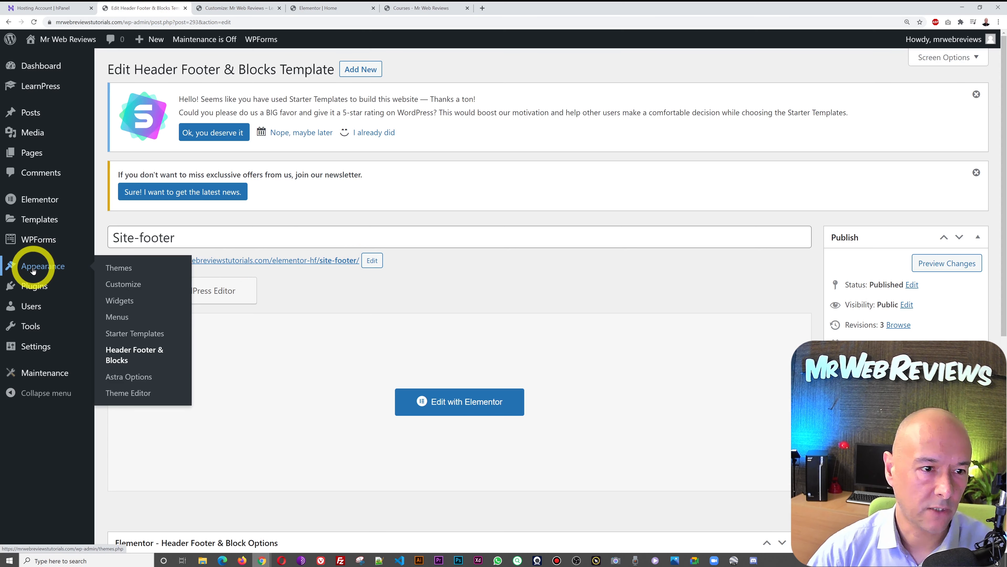
left_click(119, 319)
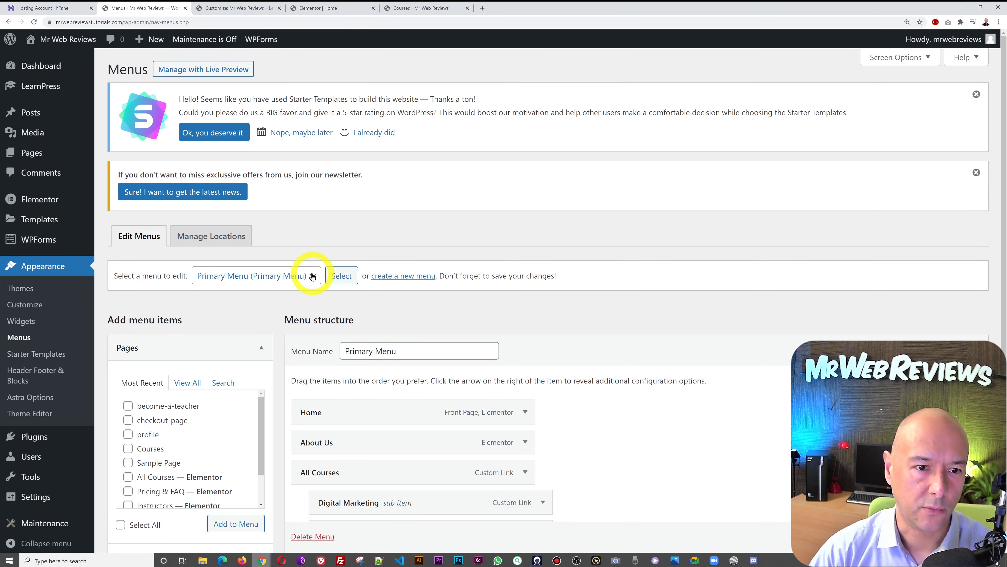
scroll(576, 349, "down", 3)
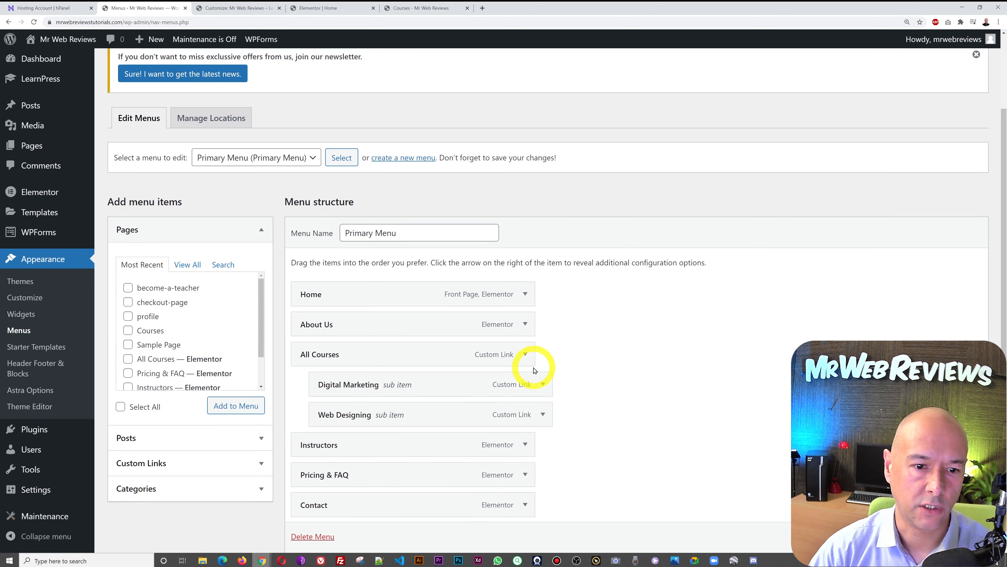
scroll(535, 370, "up", 3)
left_click(313, 276)
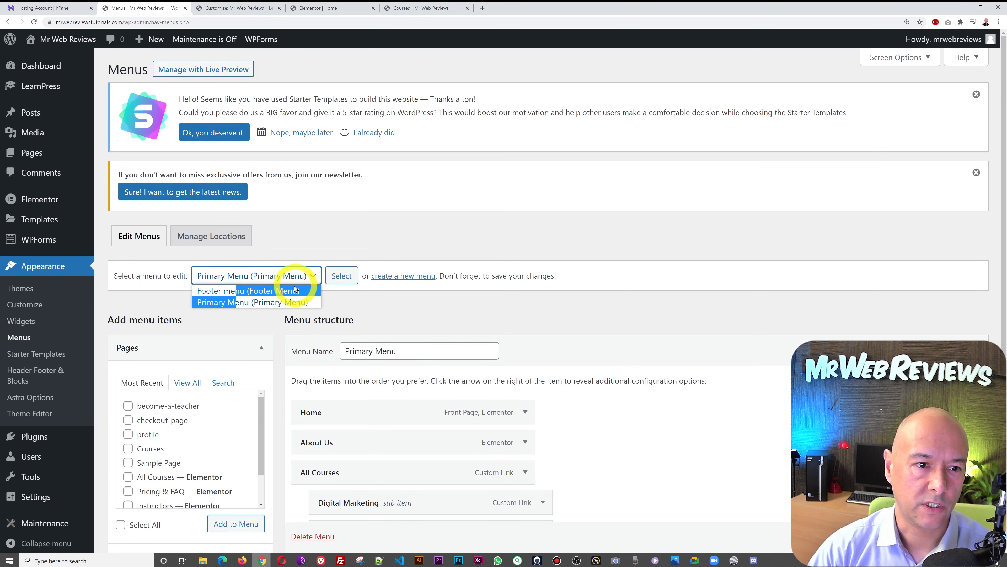
left_click(266, 293)
left_click(341, 276)
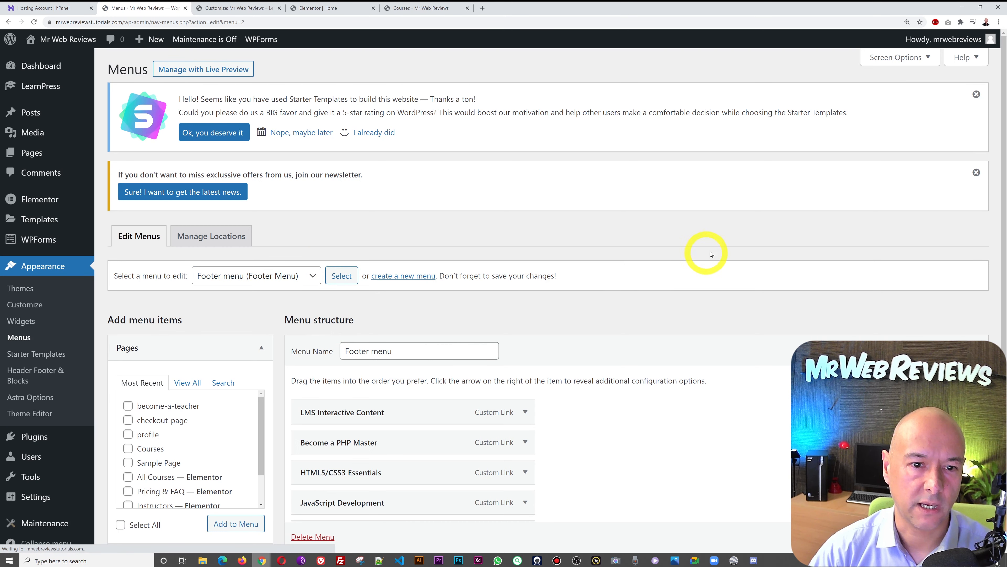
scroll(711, 255, "down", 4)
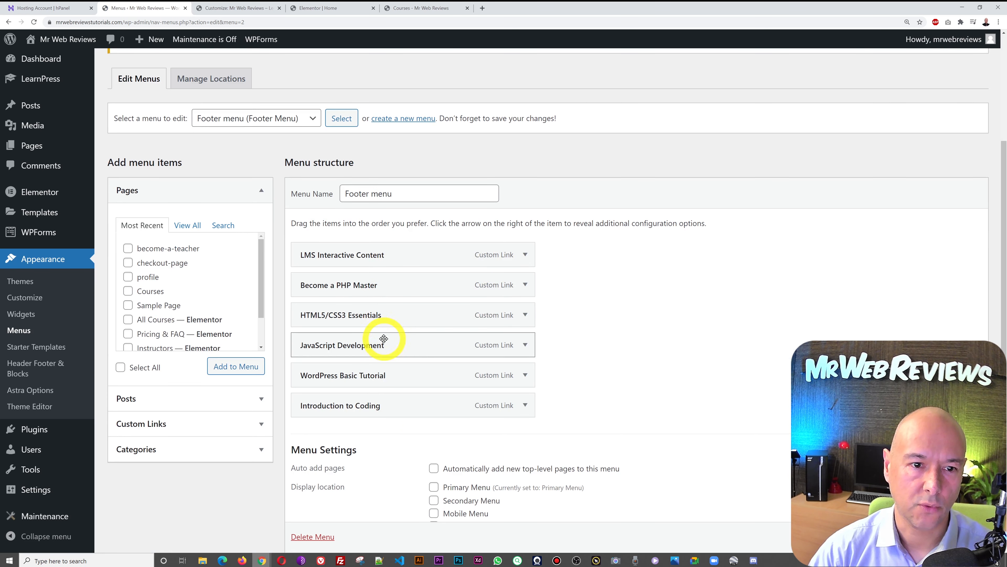
left_click(243, 8)
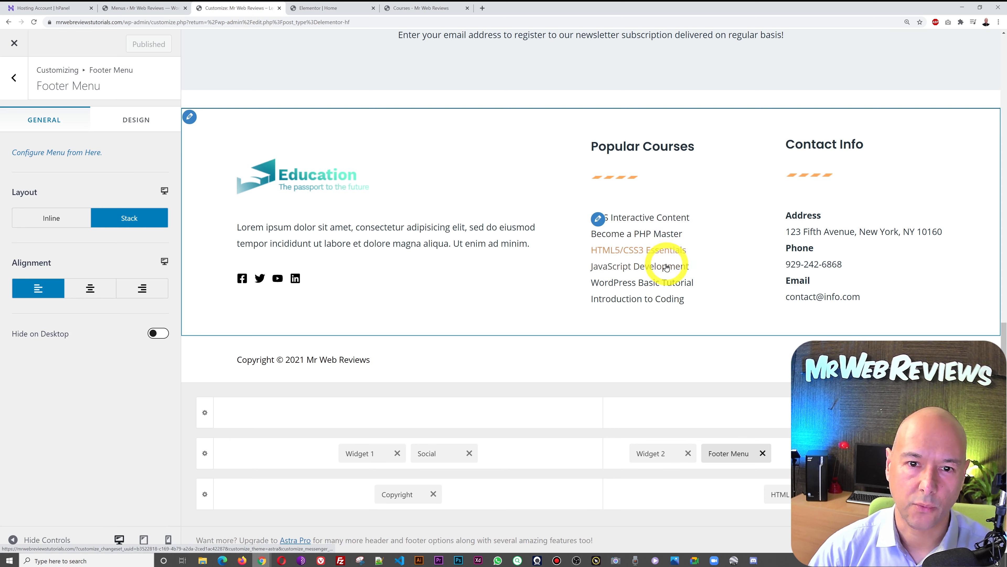
left_click(162, 13)
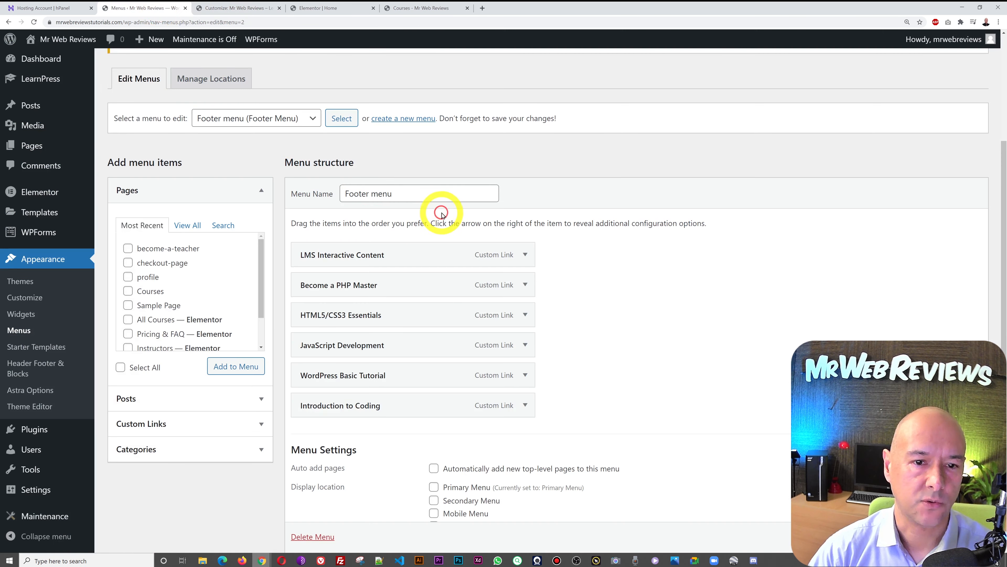
- Remove LMS Interactive Content and add a Mr Web Reviews Special Courses custom link to the Footer menu
left_click(525, 254)
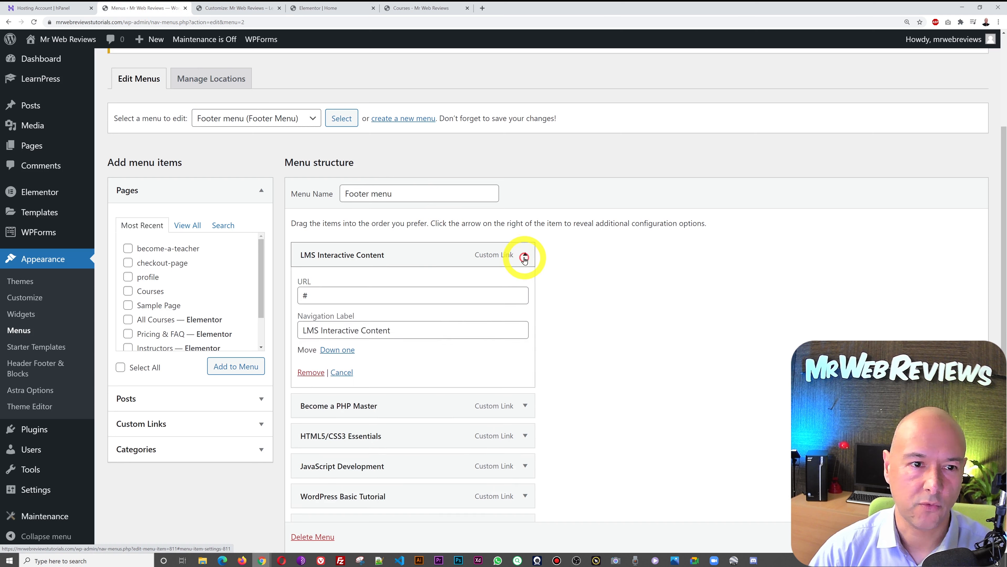
left_click(310, 373)
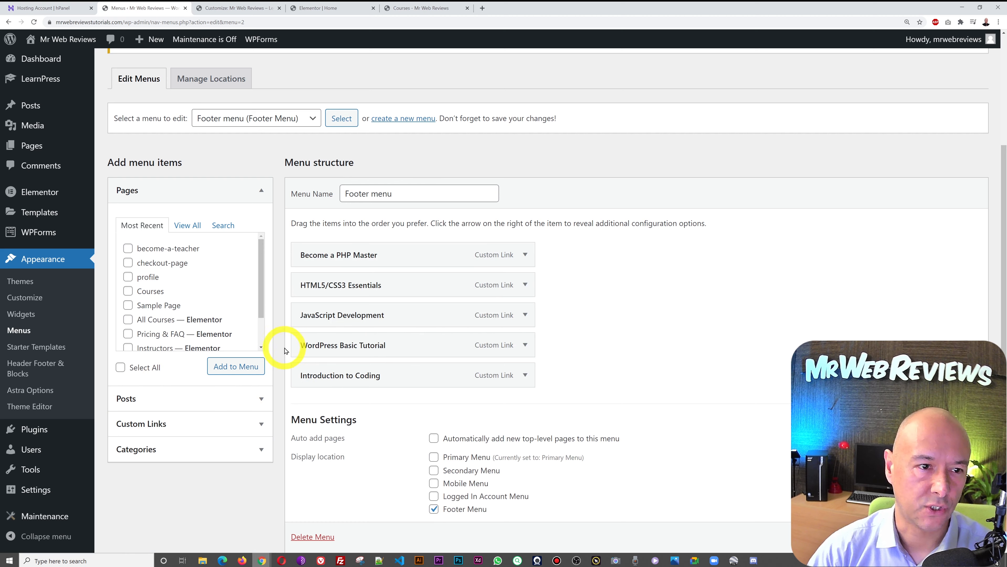
left_click(262, 422)
left_click(233, 281)
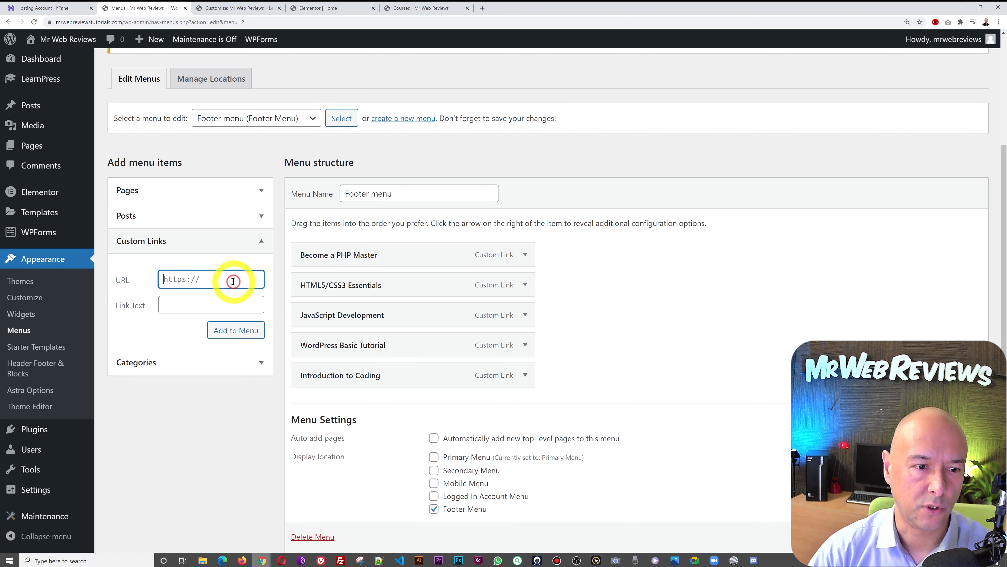
left_click(223, 298)
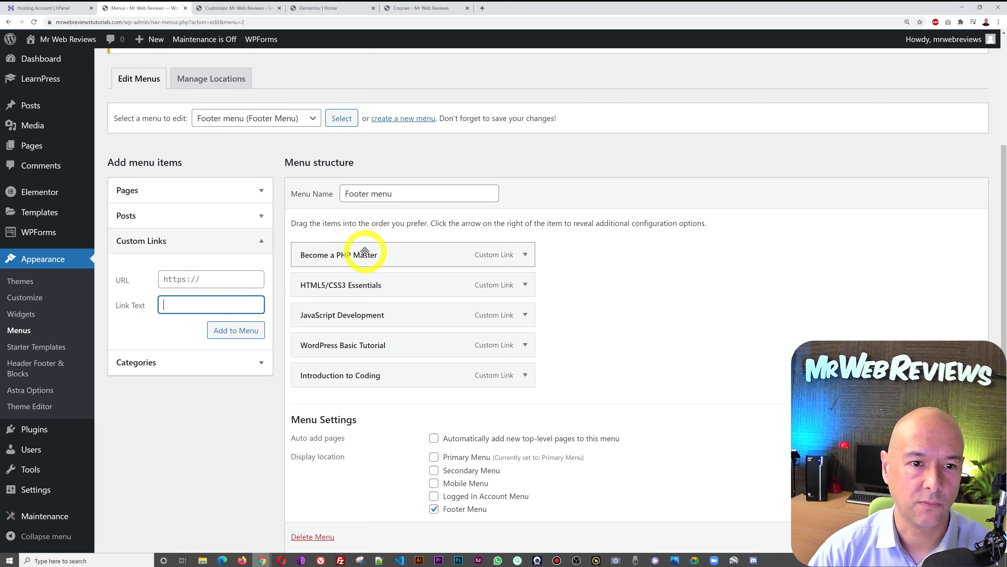
left_click(197, 282)
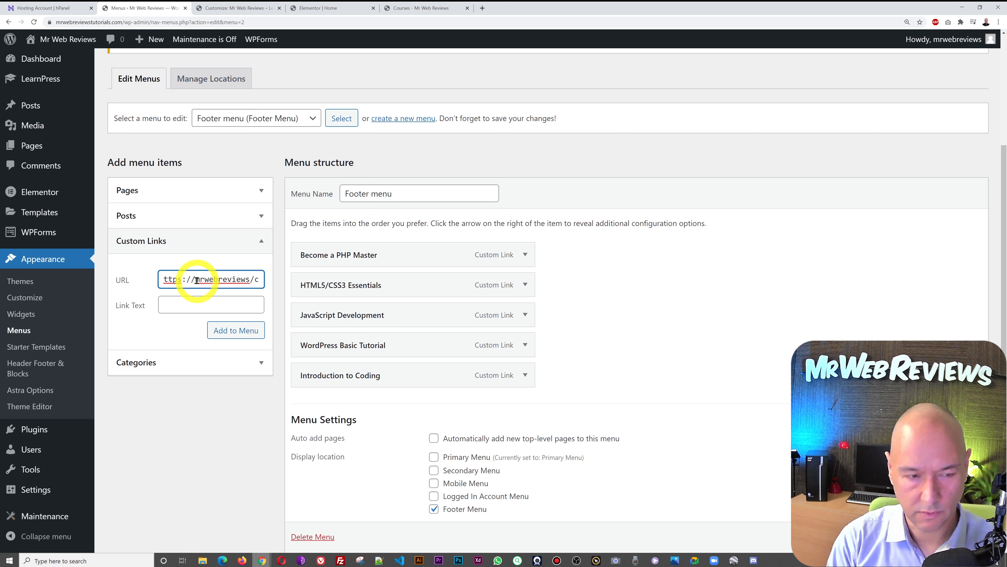
key("Tab")
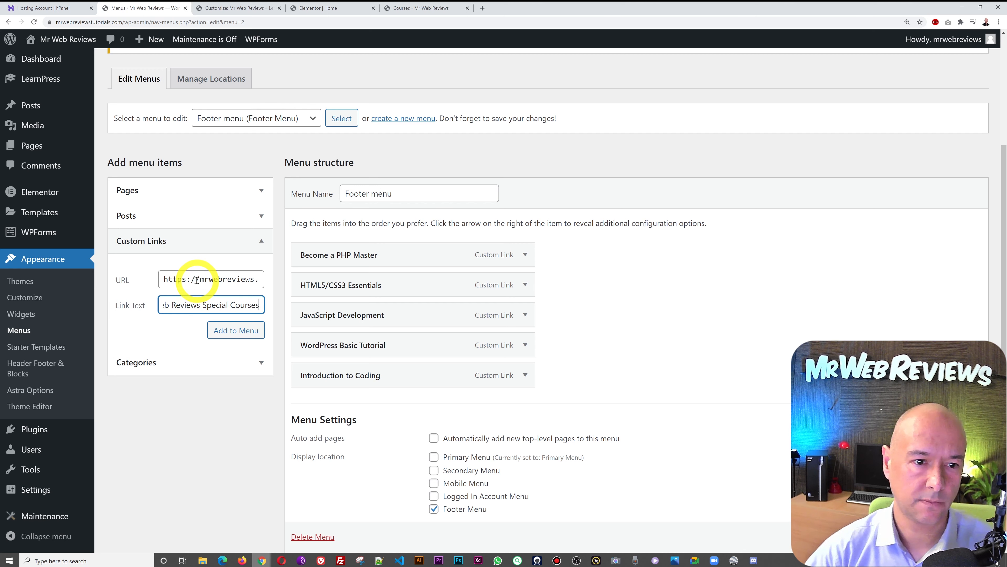
left_click(232, 336)
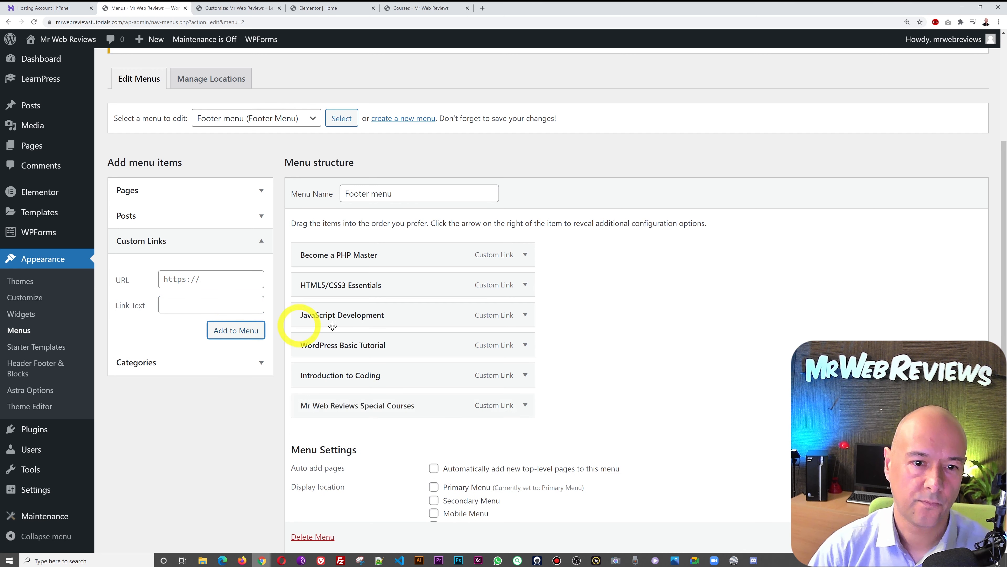
- Move Mr Web Reviews Special Courses to the top, save the menu, and check the live footer
left_click_drag(440, 408, 441, 253)
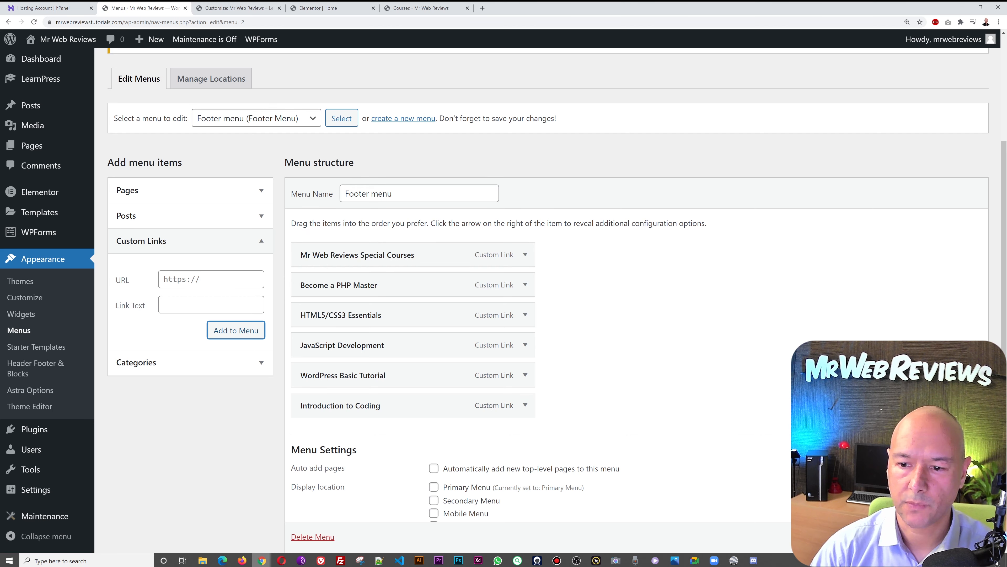
left_click(959, 537)
left_click(432, 8)
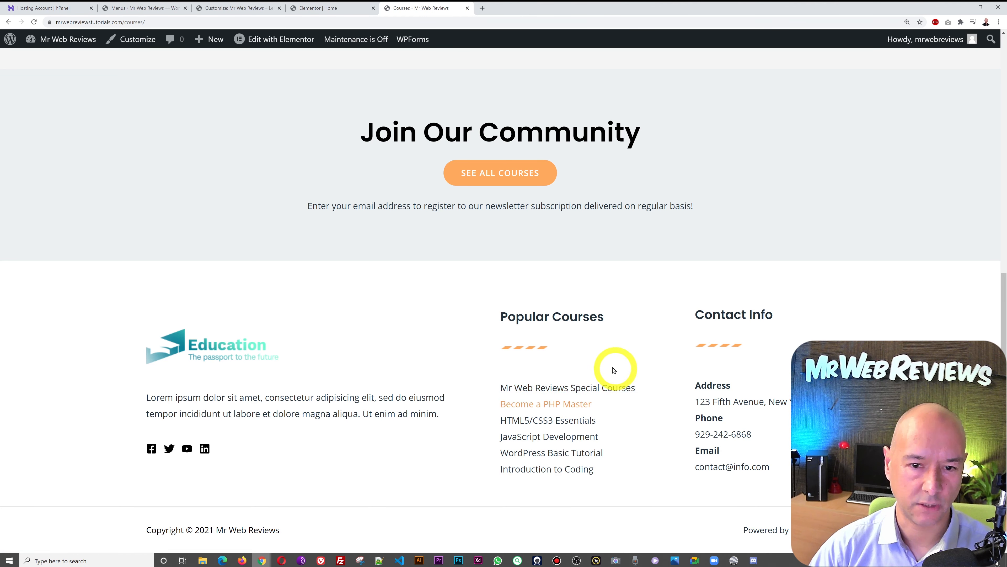
left_click(129, 8)
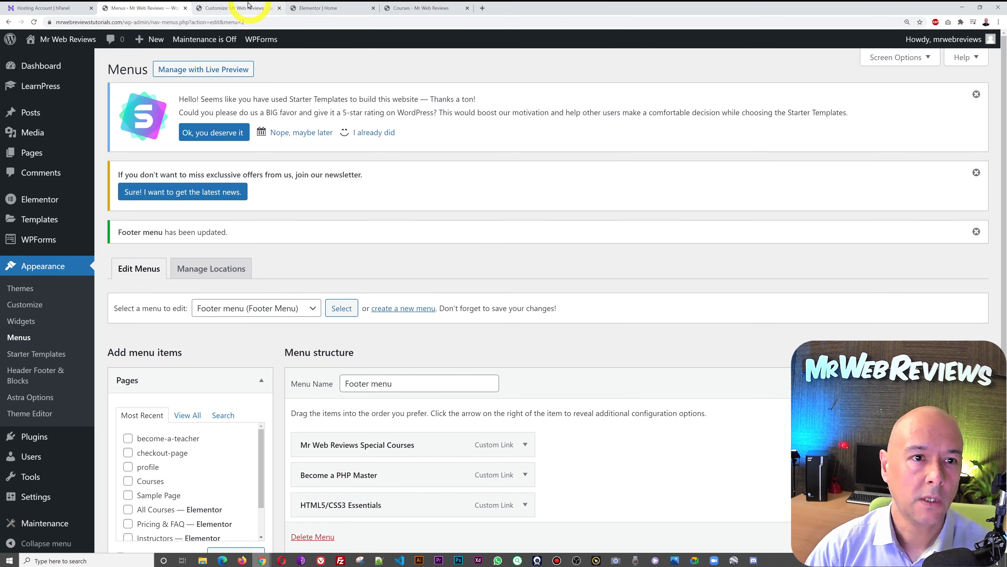
left_click(245, 8)
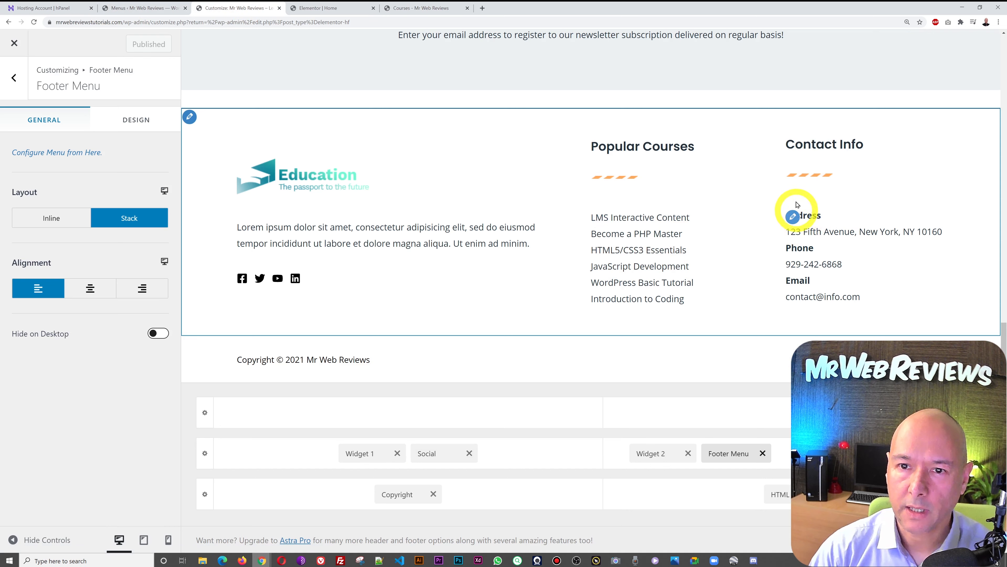
- Replace the New York address in the Contact Info text with the London address beginning 71-75
left_click(794, 217)
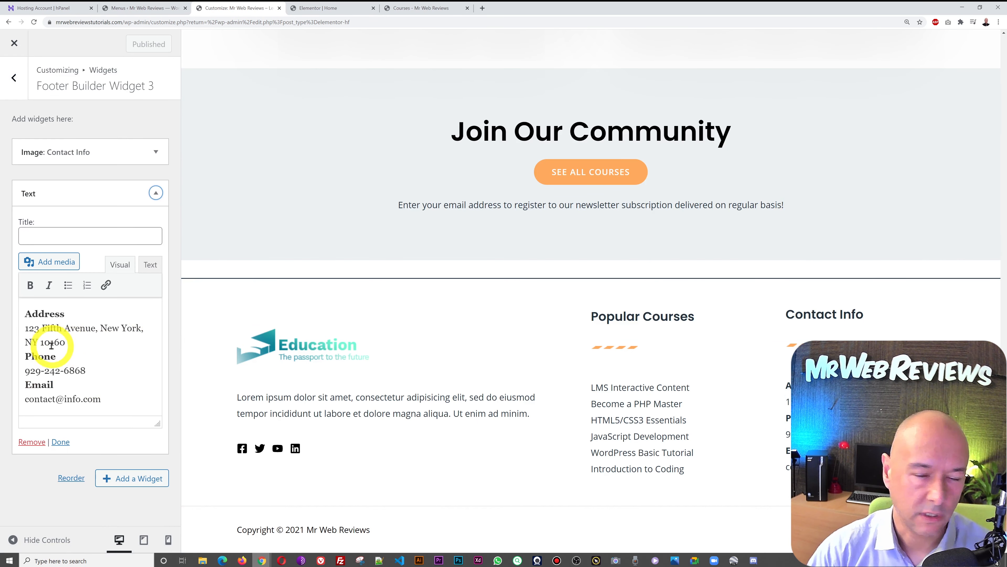
left_click(33, 329)
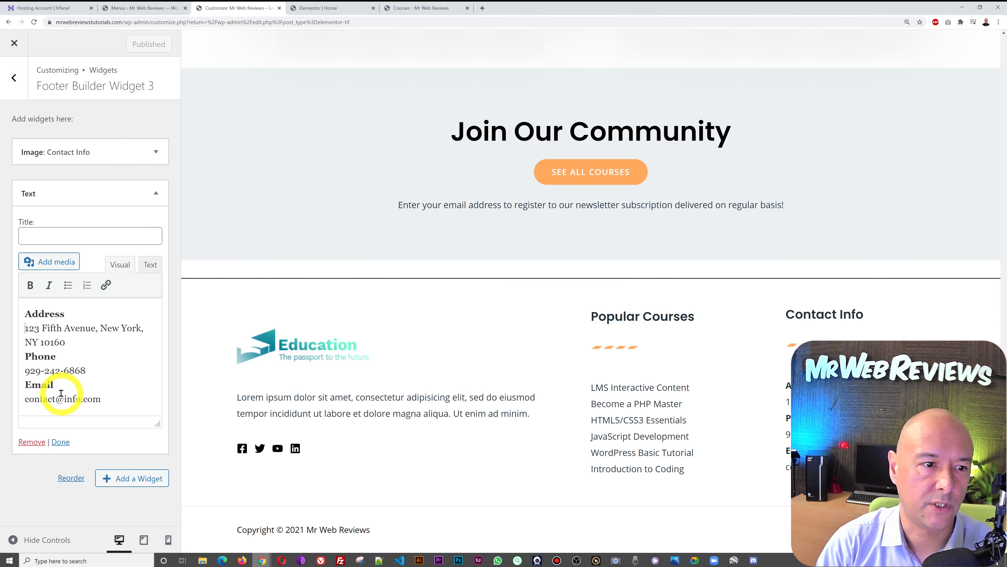
key("shift+End")
key("shift+Down")
type("71")
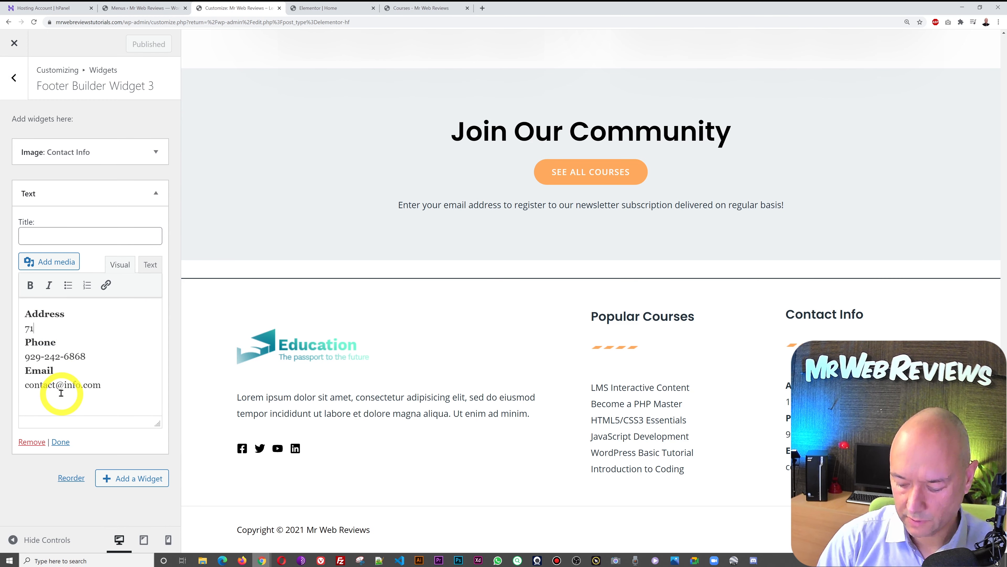
type("-75 Shelton Street, Coven")
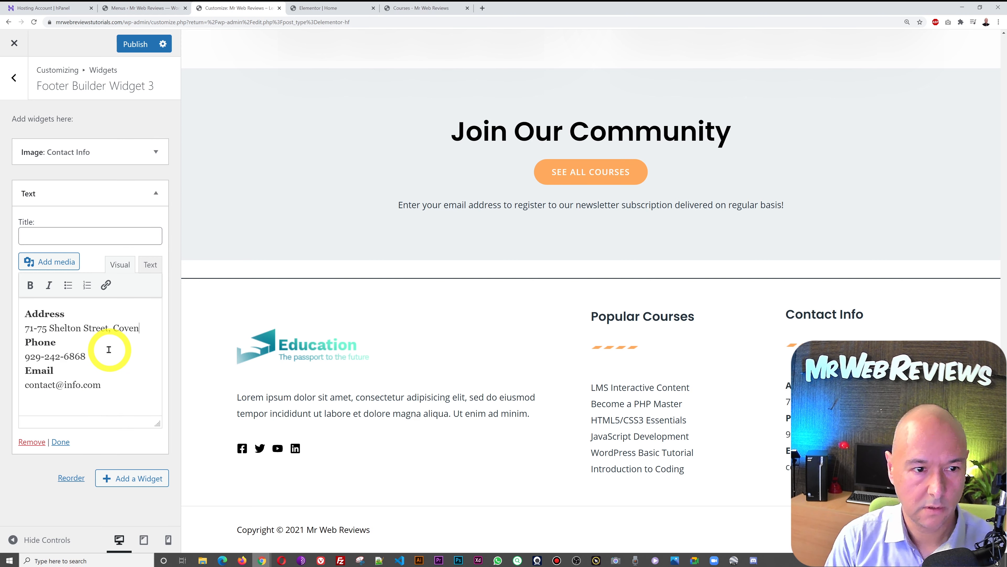
type("Garden, Londo")
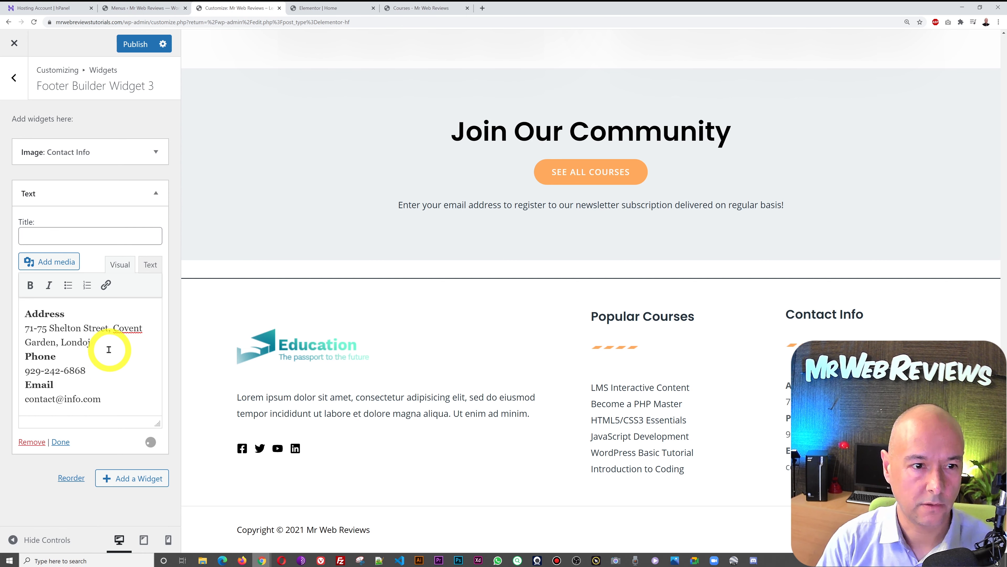
- Change the phone number and set a placeholder info e-mail, then publish and view the live page
left_click(70, 380)
left_click(70, 373)
left_click(118, 435)
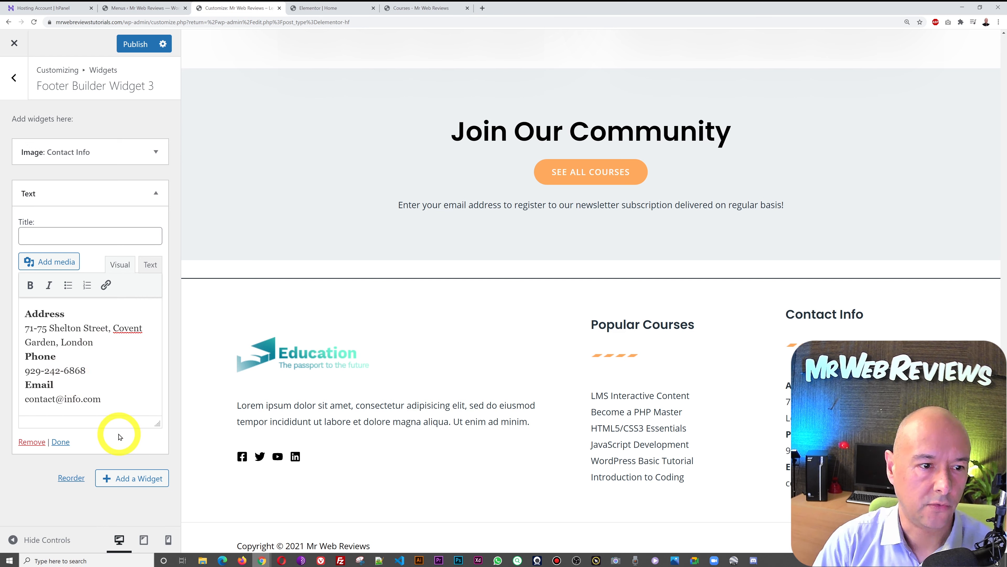
key("shift+Home")
type("0")
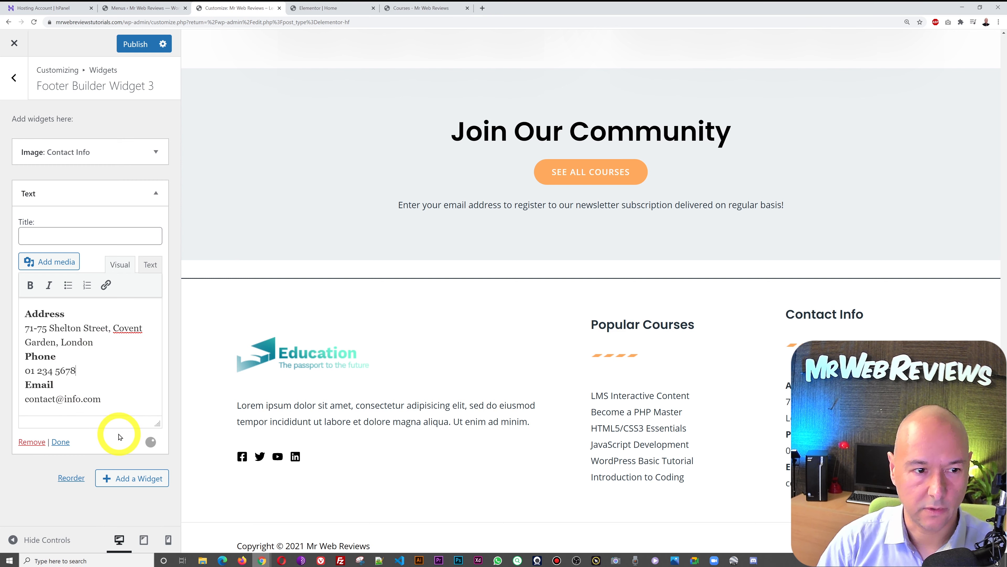
left_click(56, 400)
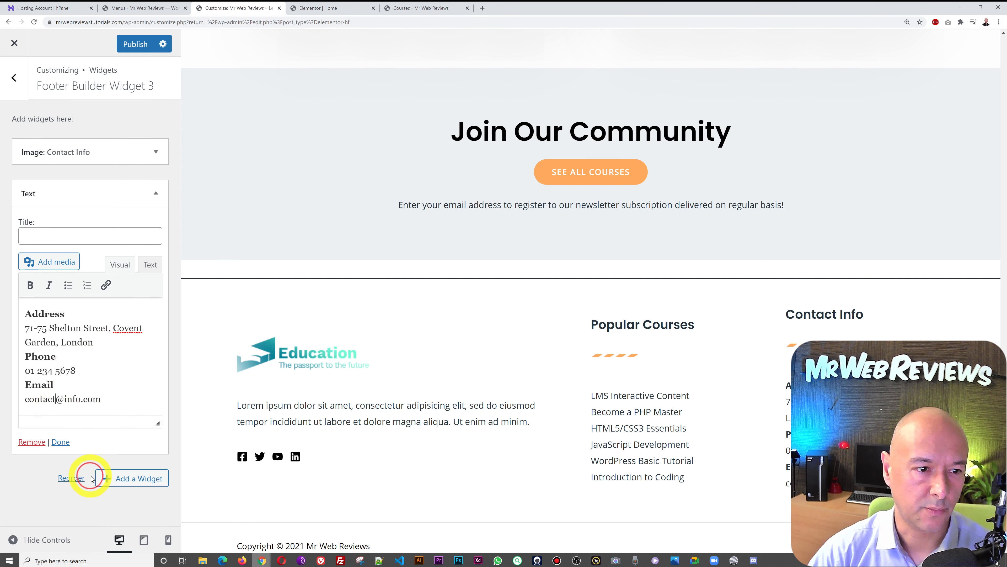
type("info")
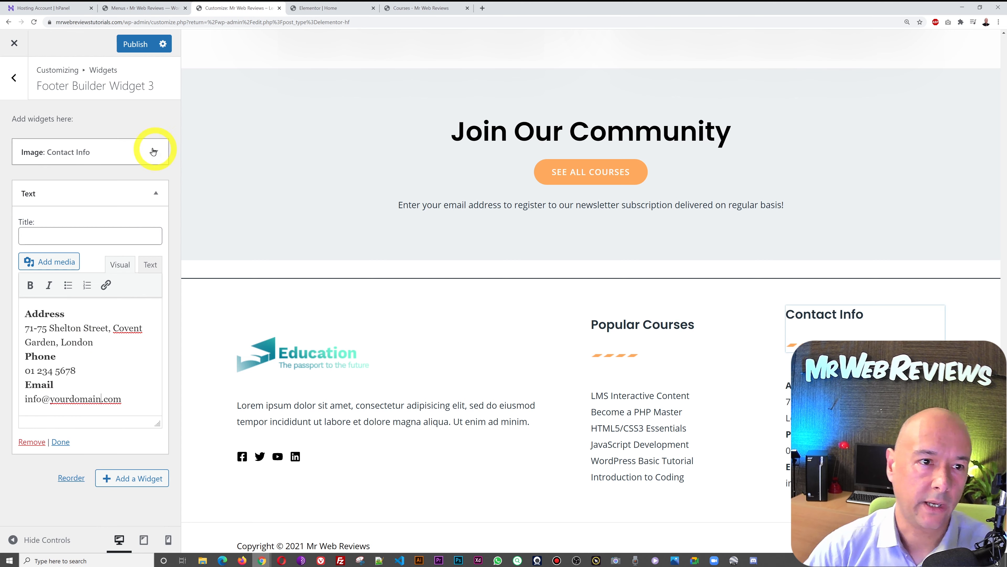
left_click(136, 44)
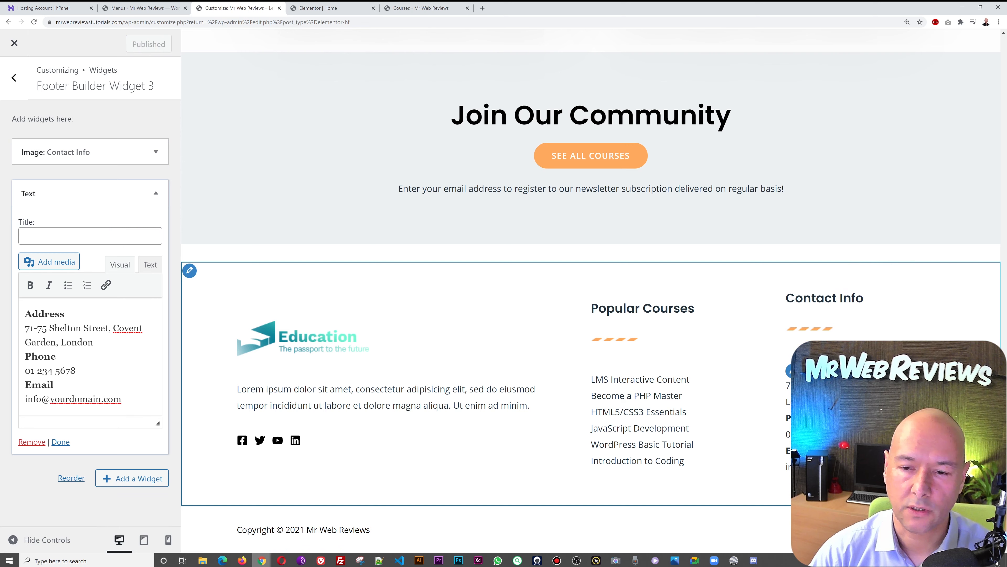
left_click(426, 9)
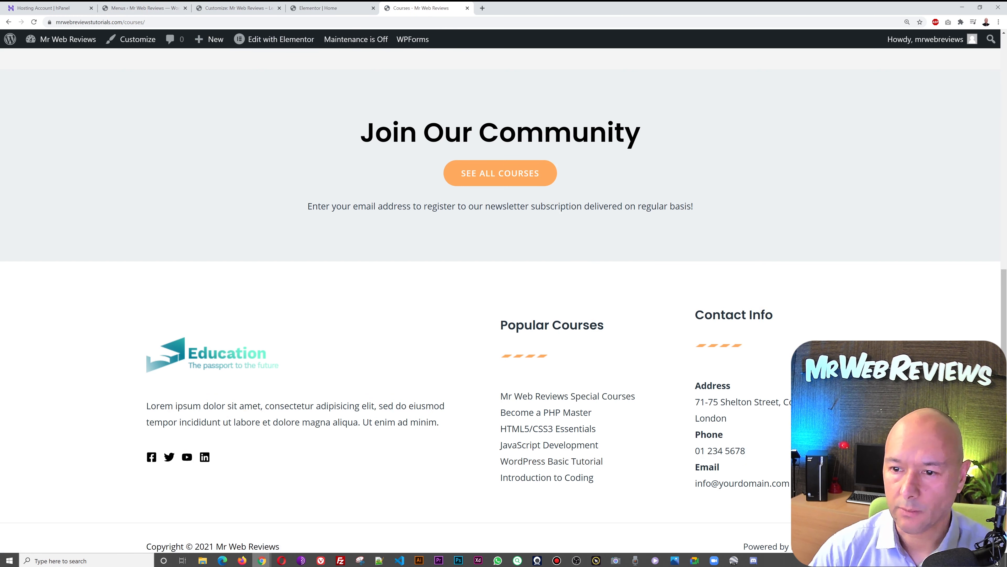
left_click_drag(1005, 449, 1005, 126)
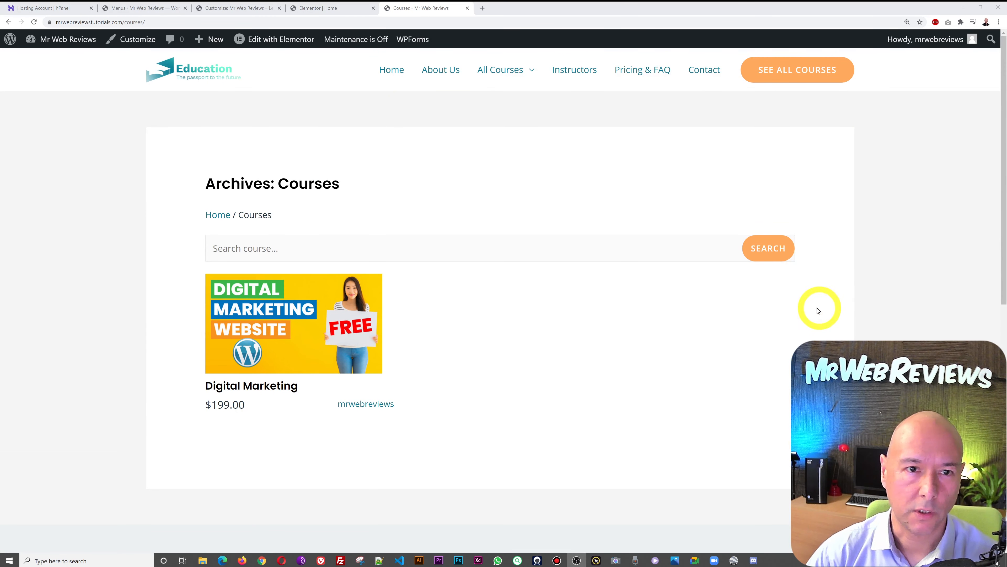
left_click(234, 9)
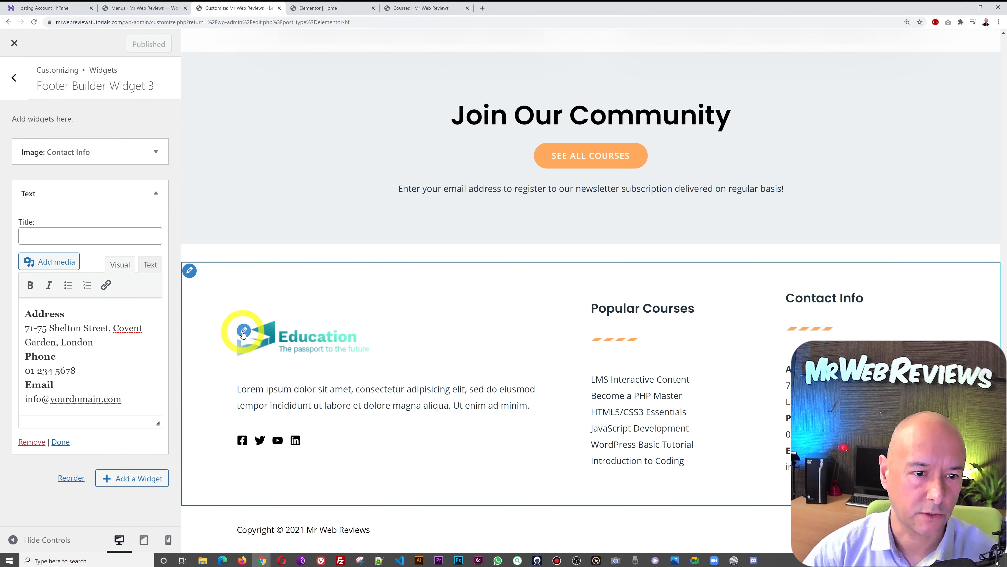
- Upload the Short Courses logo PNG and set it as the footer Widget 1 image instead of the Education logo
left_click(244, 331)
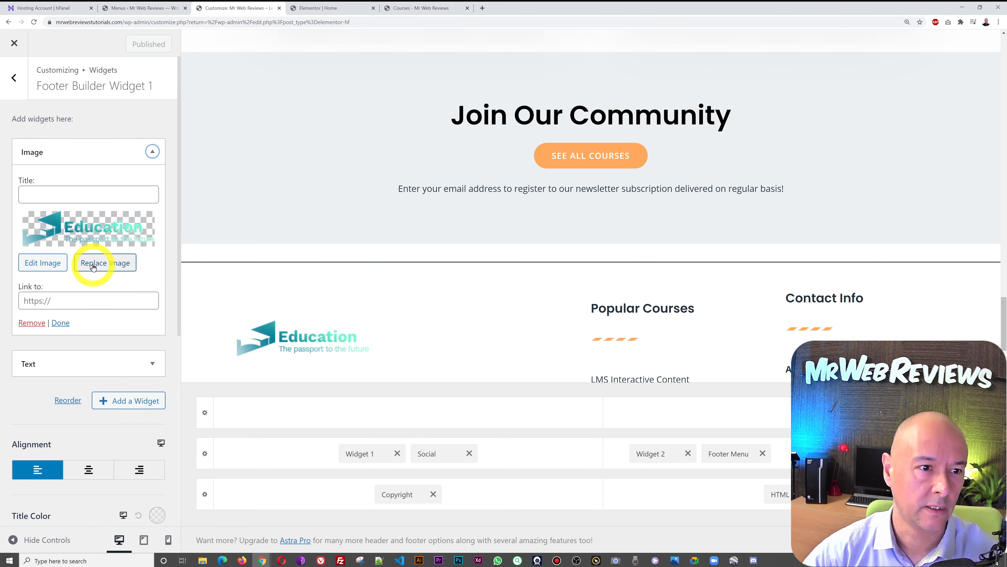
left_click(112, 263)
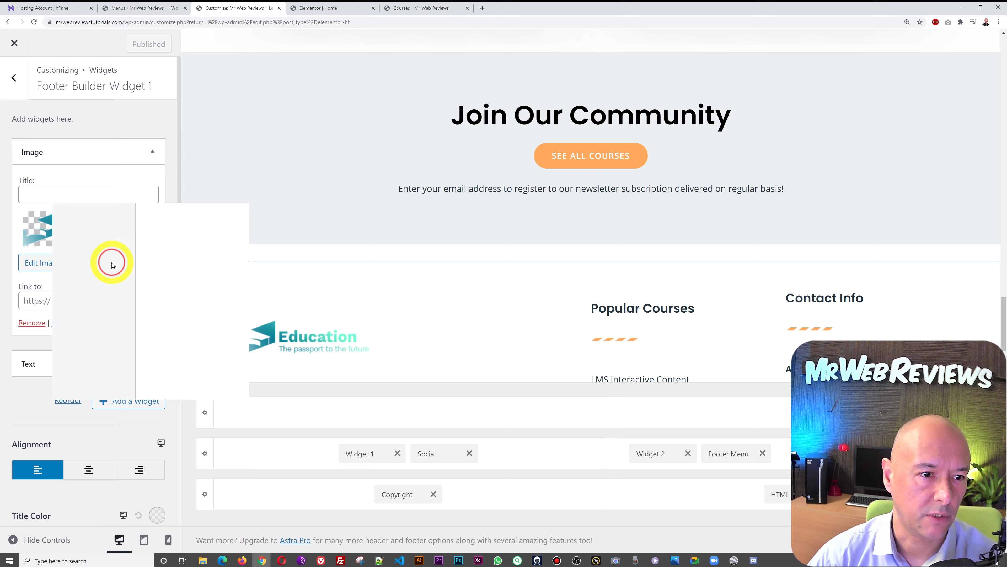
left_click(173, 94)
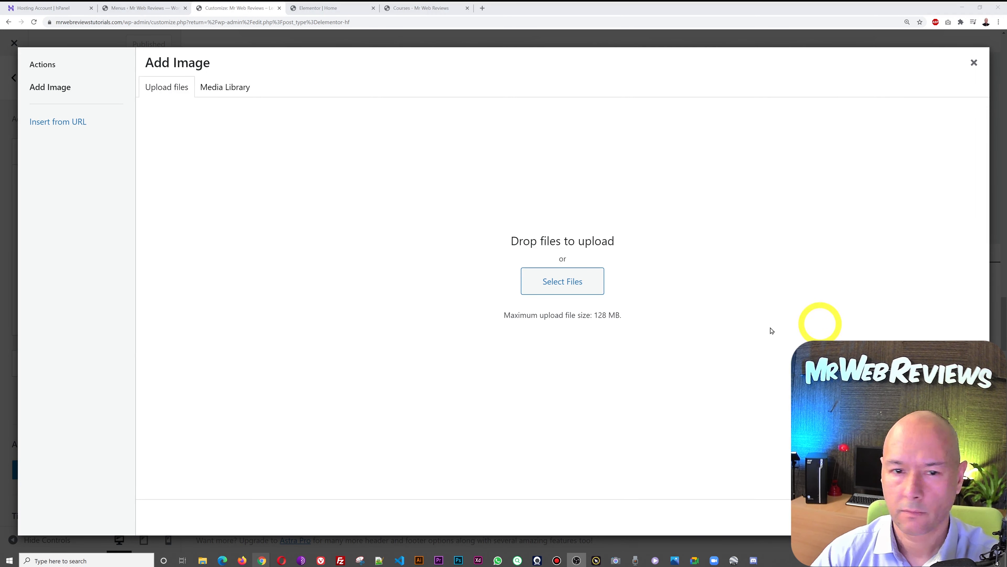
left_click(571, 282)
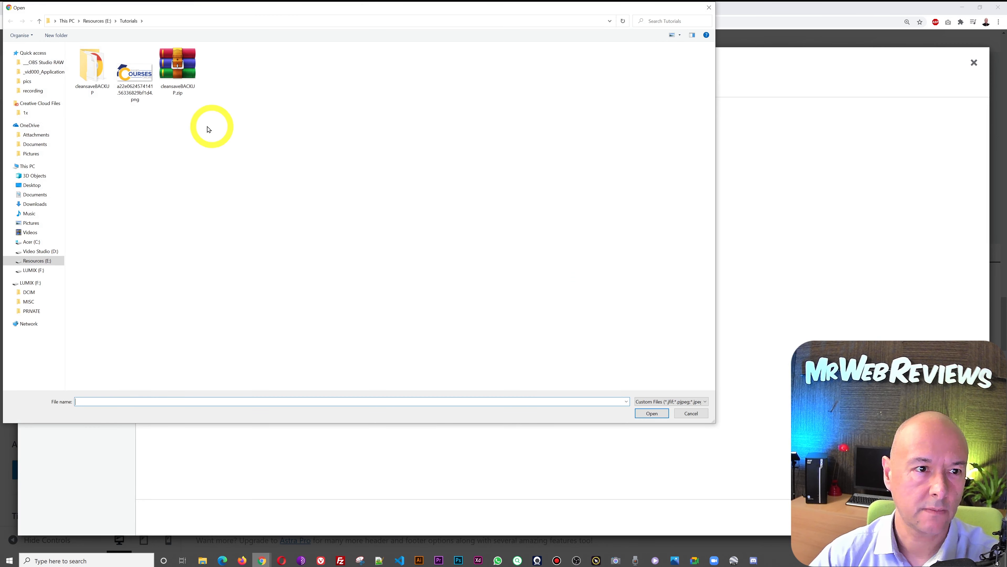
left_click(135, 73)
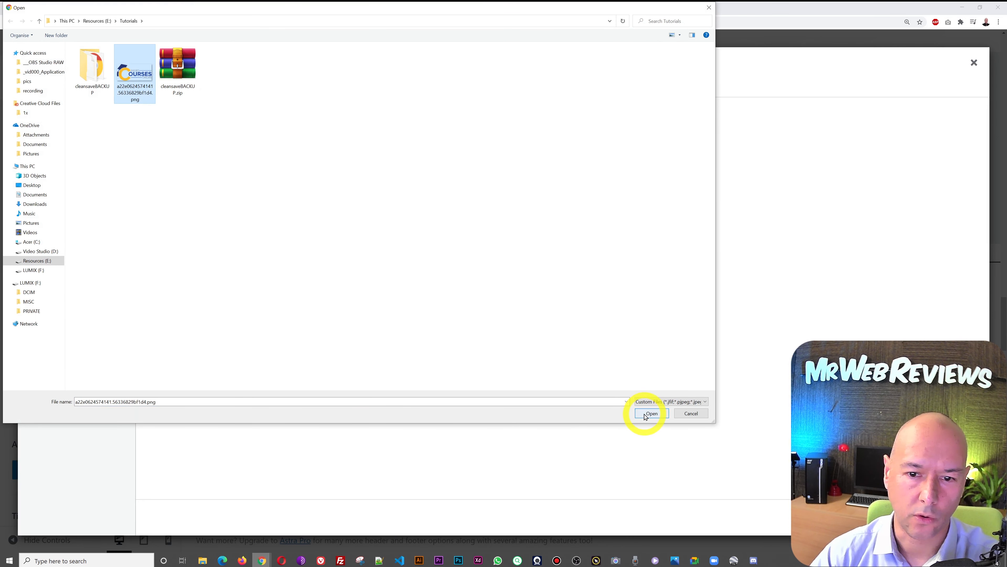
left_click(645, 414)
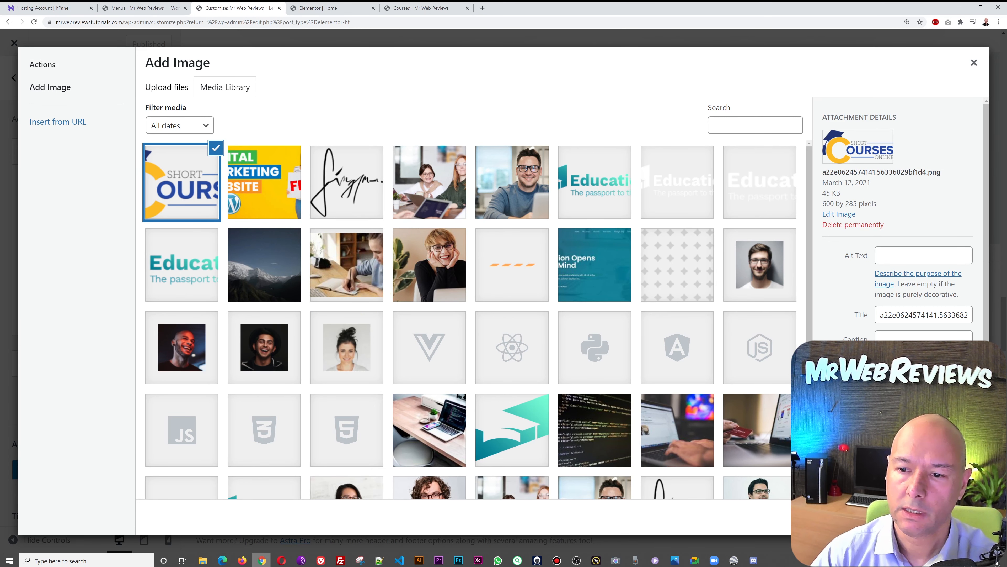
left_click(949, 517)
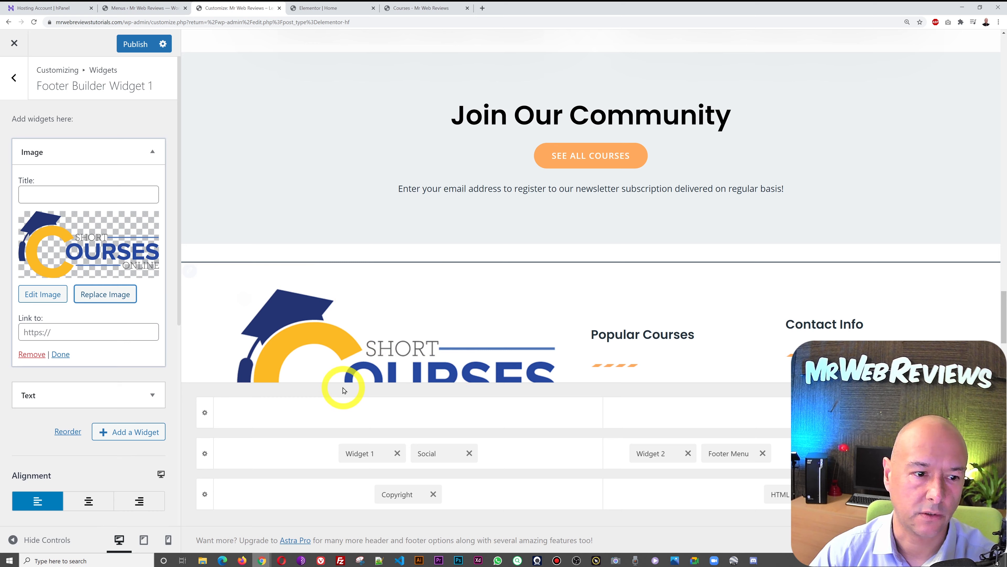
scroll(517, 323, "down", 3)
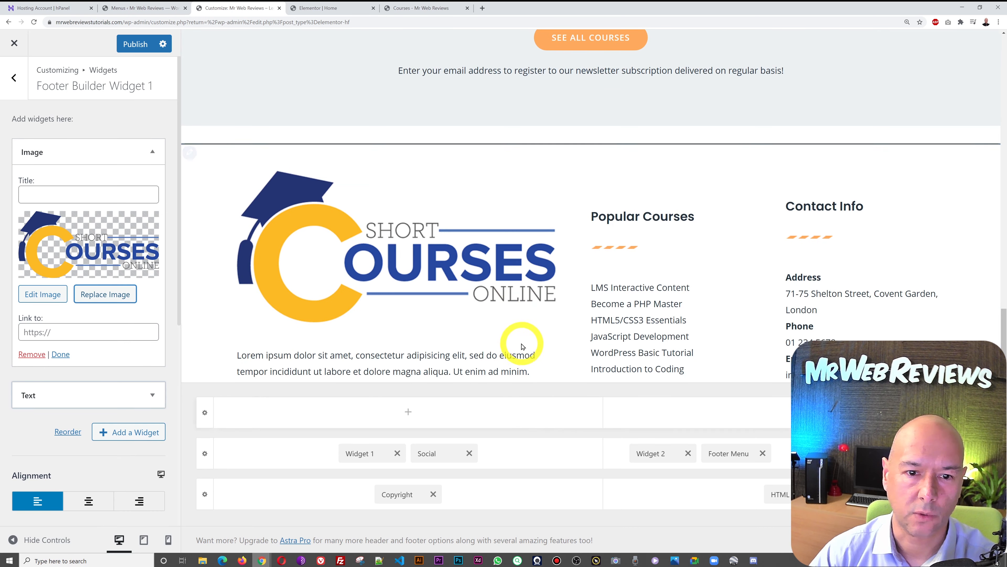
scroll(523, 343, "down", 2)
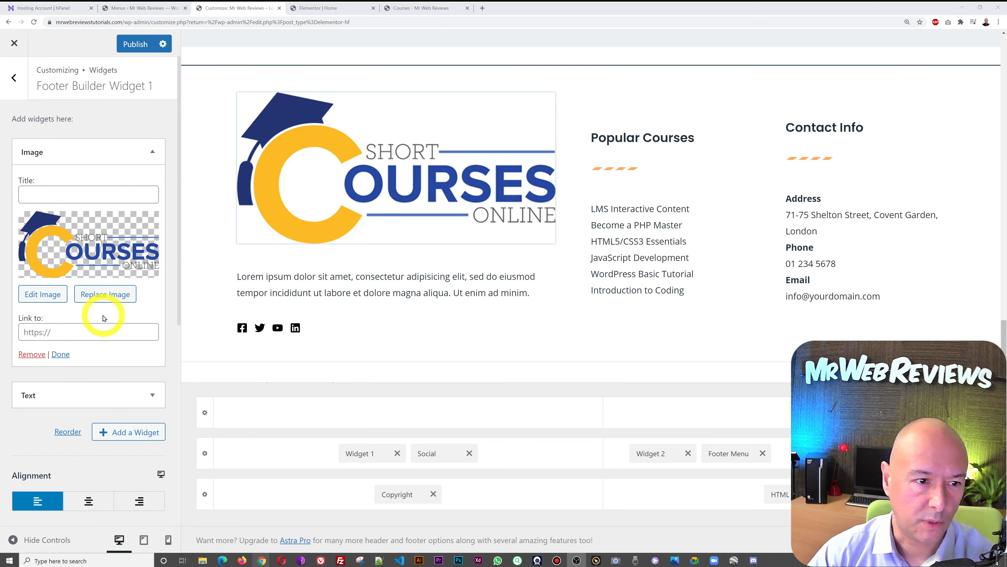
- Resize the footer's Short Courses logo to a custom 265 × 126 pixels
left_click(44, 295)
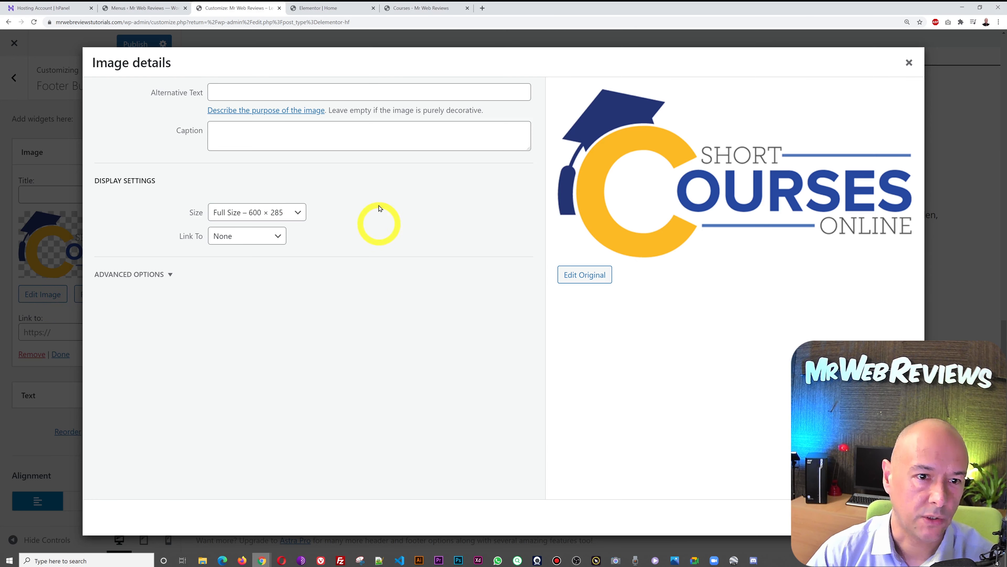
left_click(297, 214)
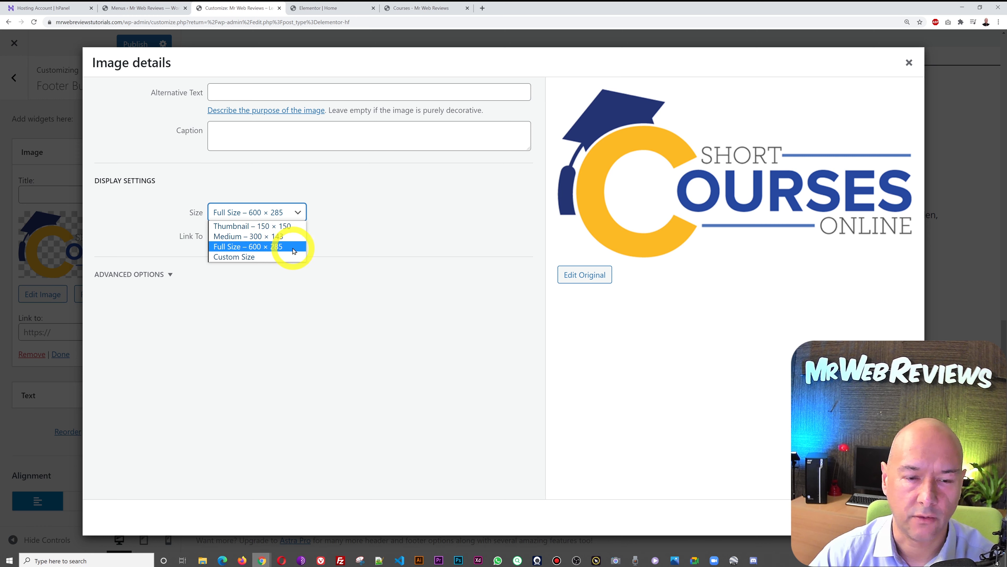
left_click(255, 257)
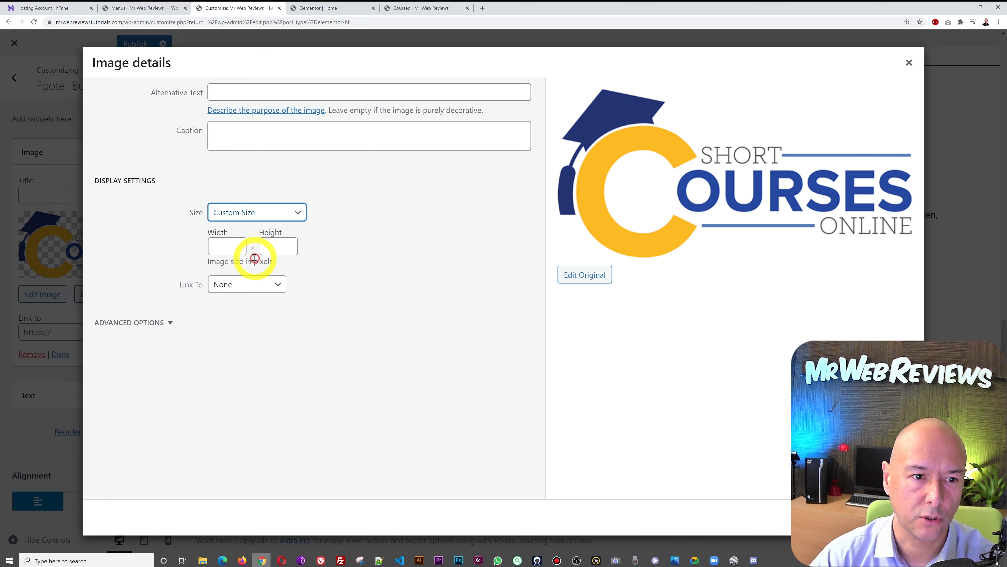
left_click(224, 245)
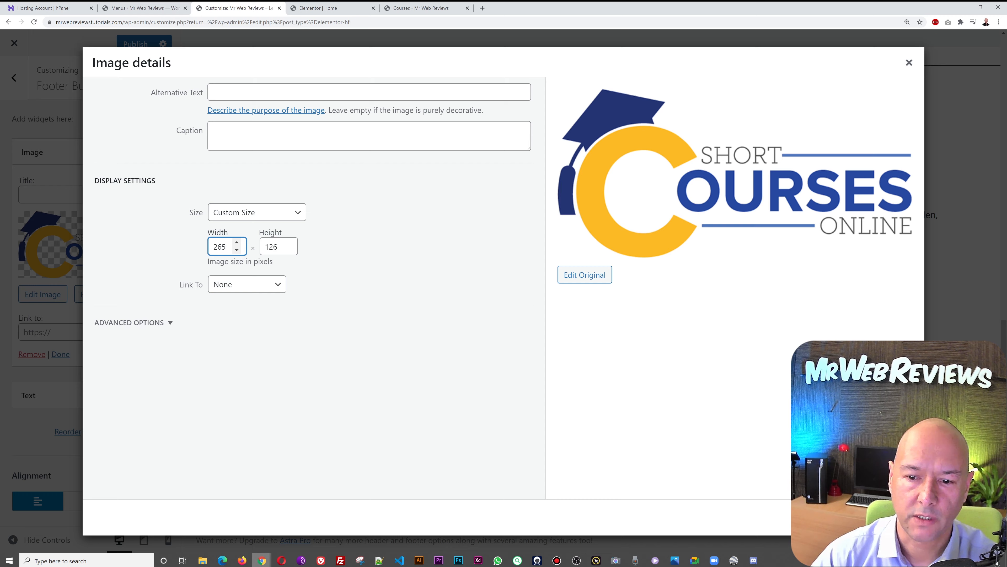
left_click(897, 517)
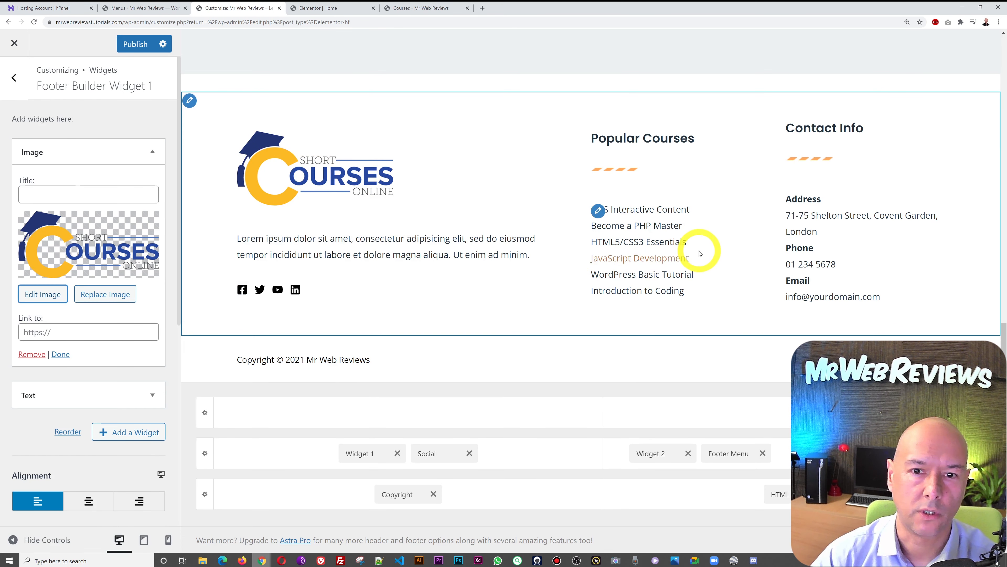
- Publish the Customizer changes to the live site
scroll(701, 254, "up", 5)
scroll(701, 254, "down", 5)
scroll(701, 254, "up", 1)
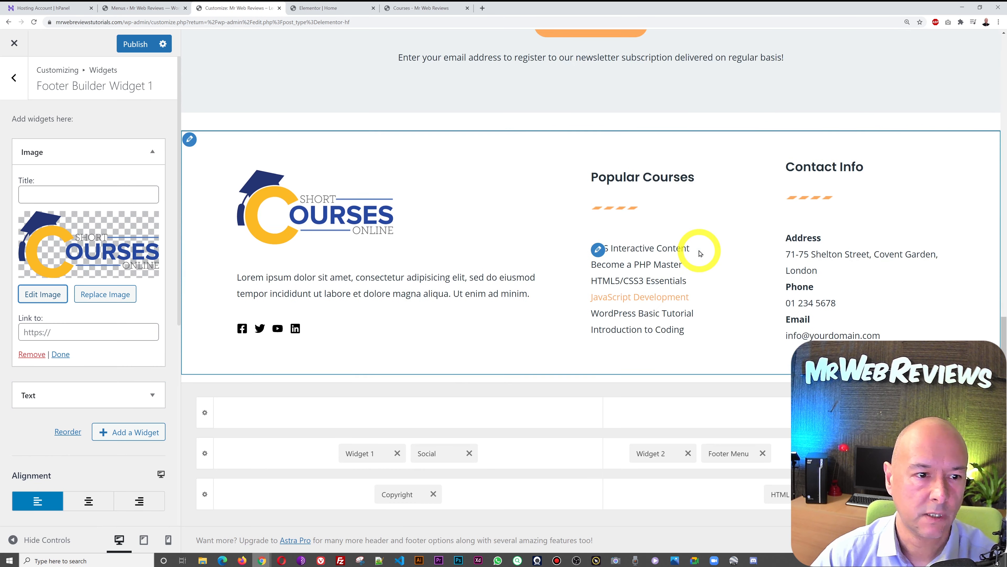
left_click(137, 44)
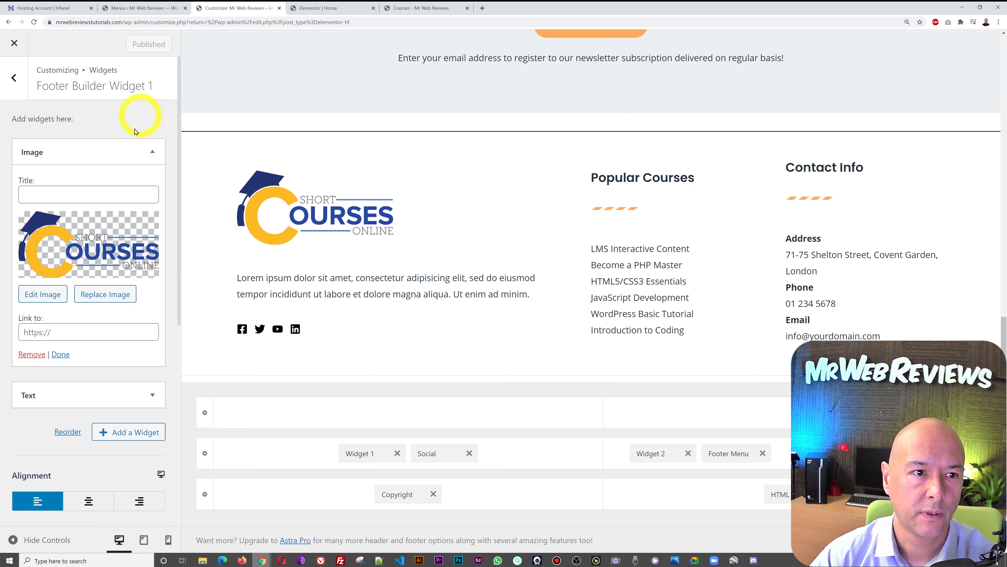
- Set the Short Courses logo as the Header Builder's transparent header logo
left_click(13, 92)
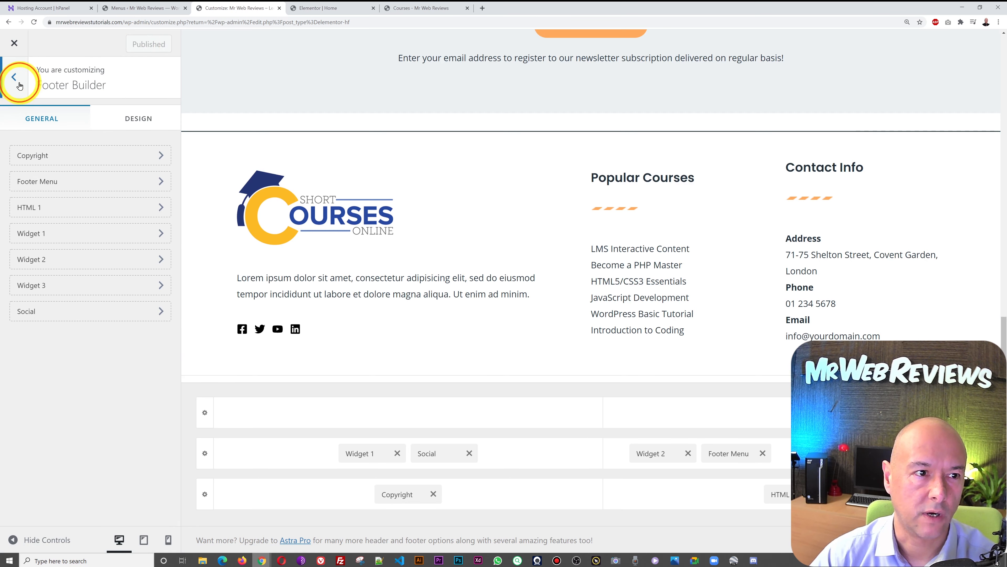
left_click(19, 86)
left_click(401, 9)
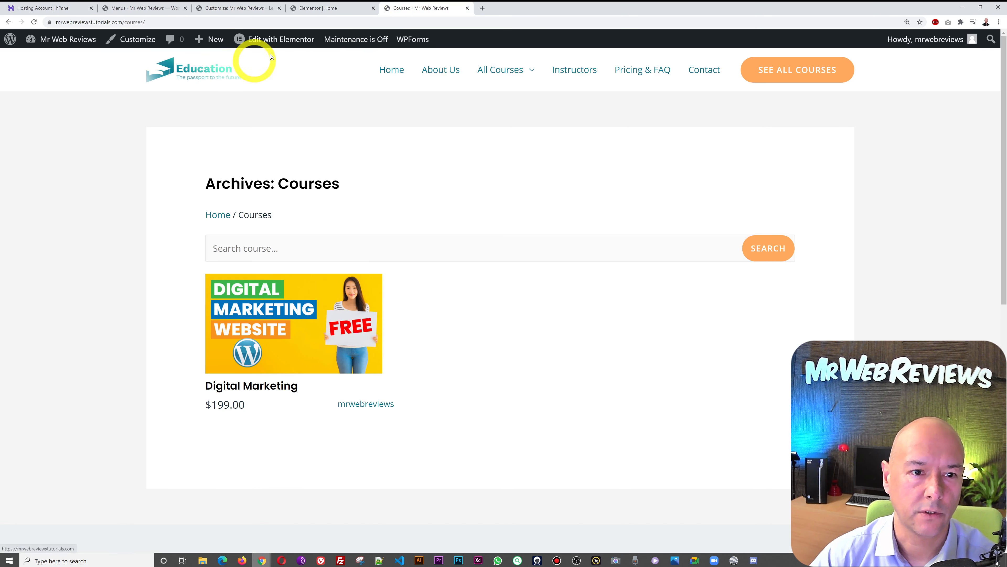
left_click(256, 8)
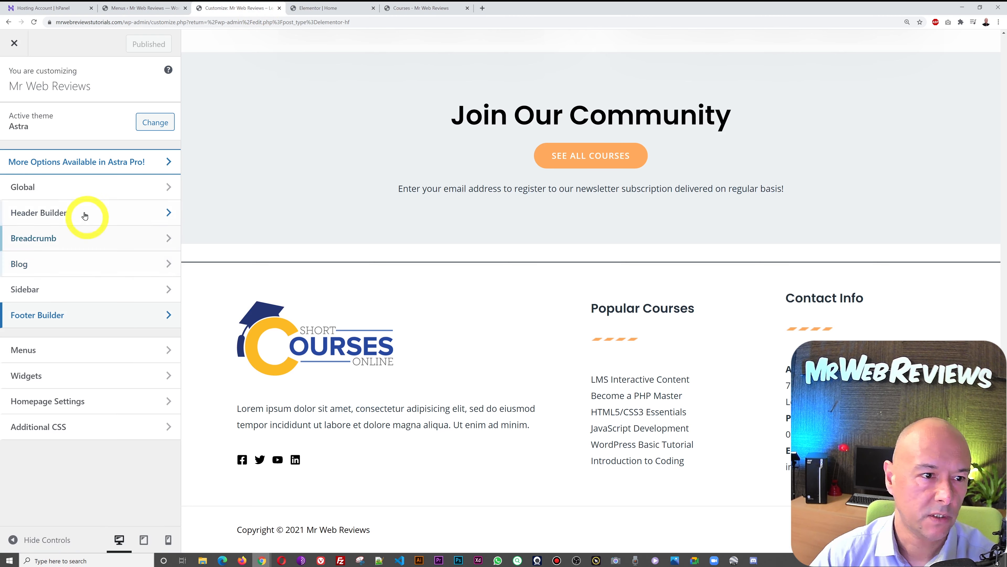
left_click(49, 215)
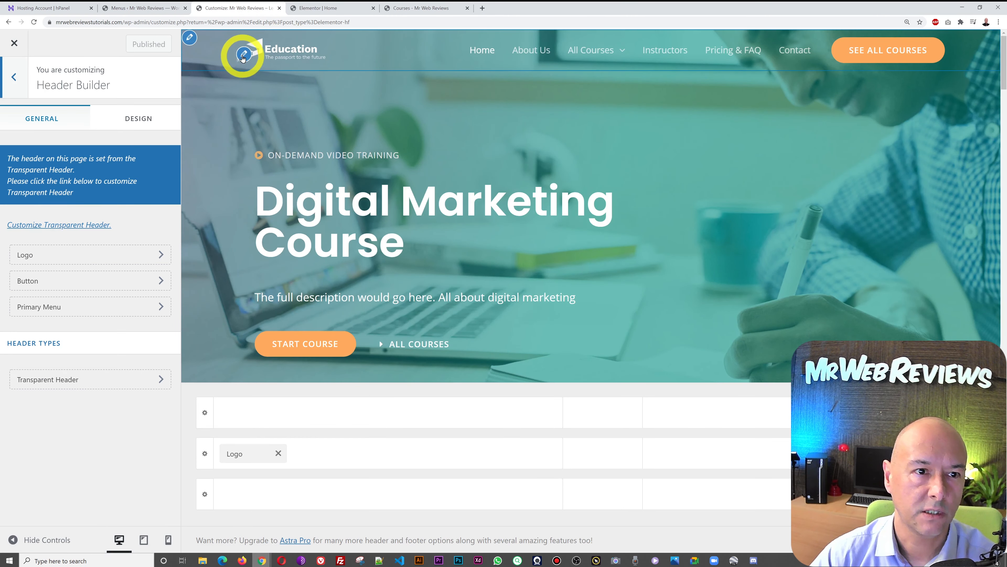
left_click(243, 55)
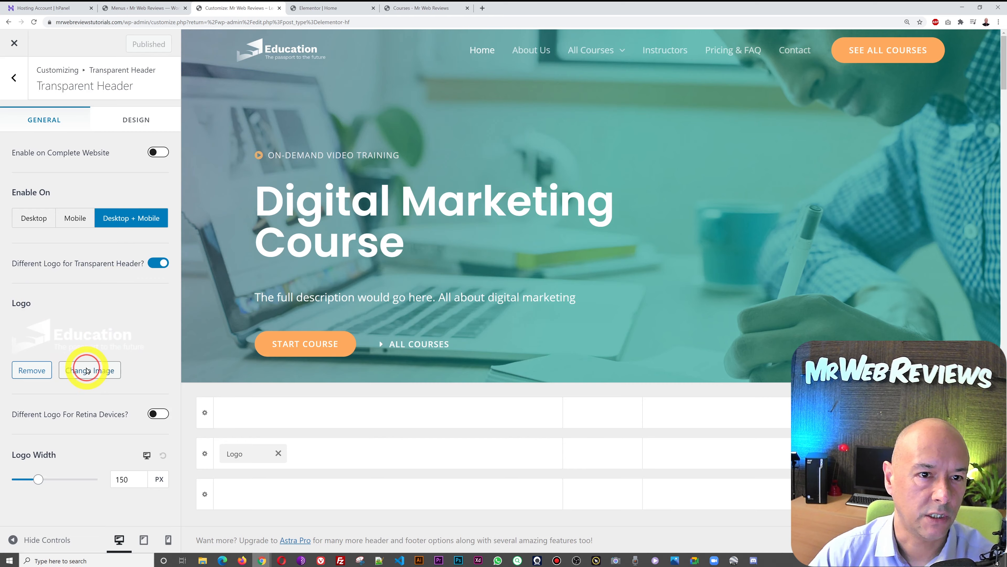
left_click(87, 370)
left_click(67, 166)
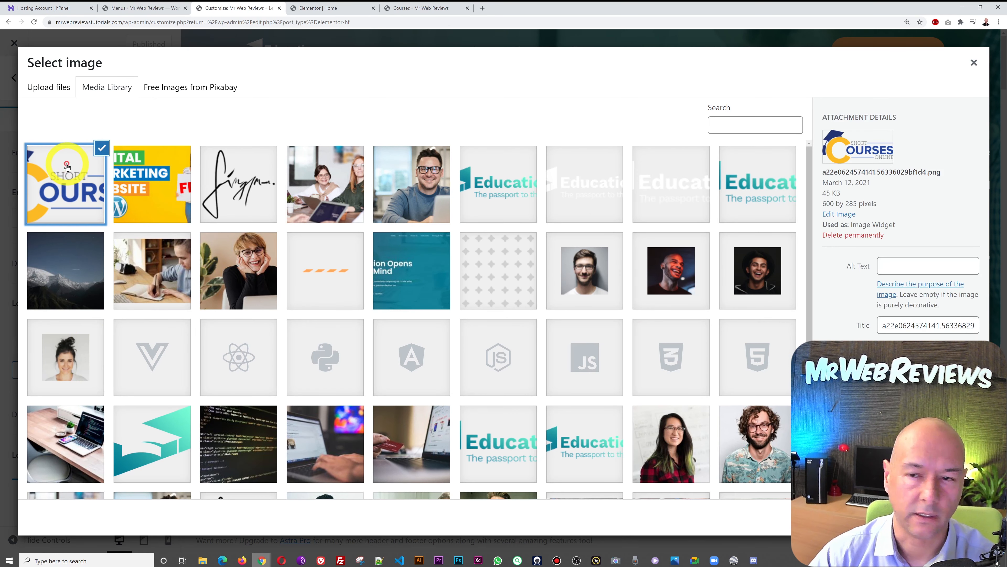
left_click(954, 517)
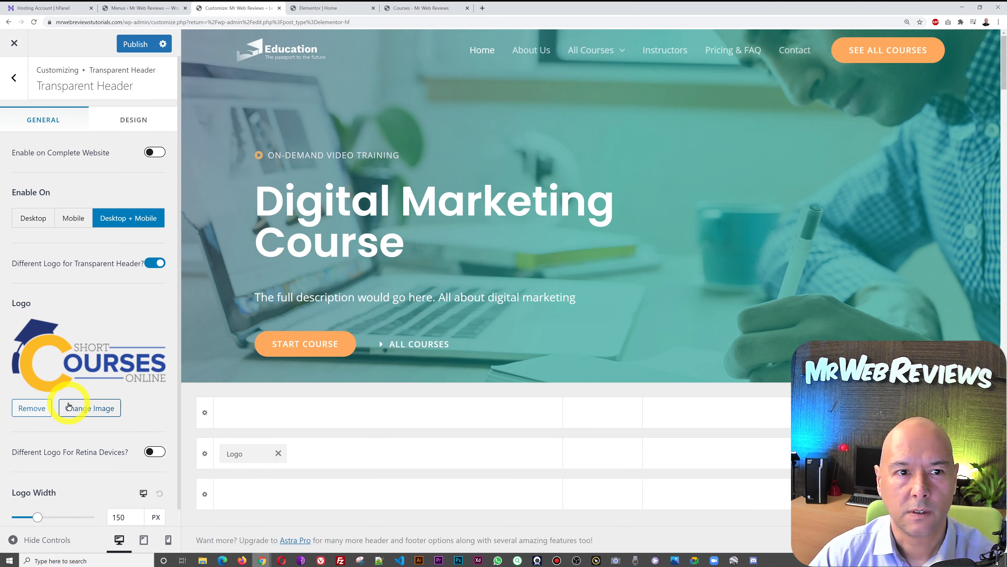
- Enable Different Logo For Retina Devices for the transparent header
scroll(115, 353, "down", 1)
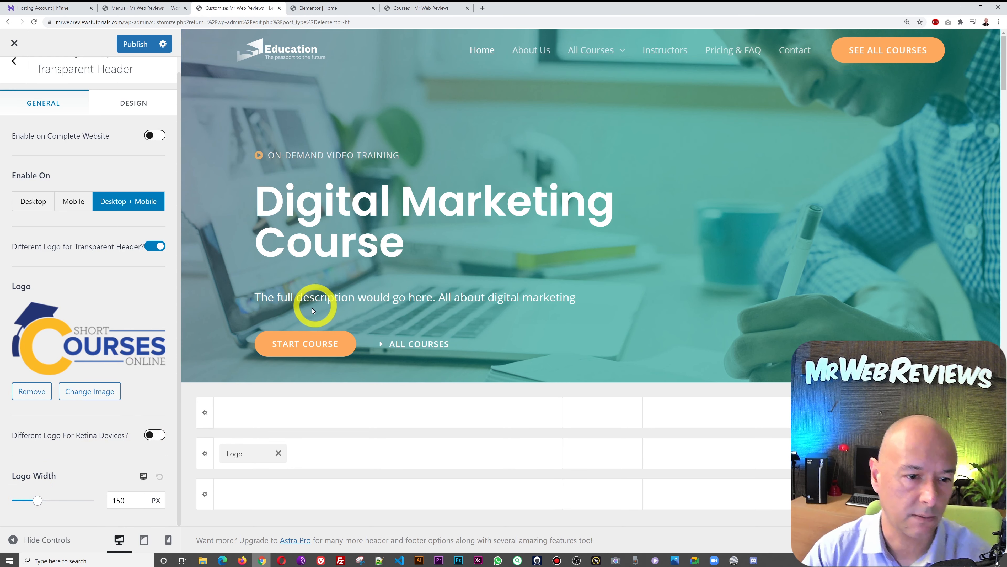
left_click(155, 436)
scroll(129, 445, "down", 3)
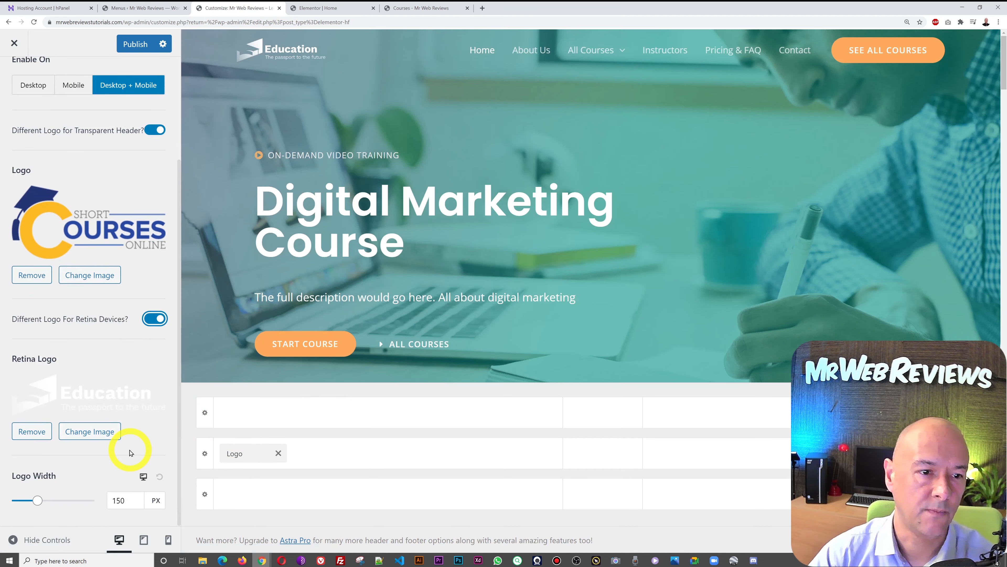
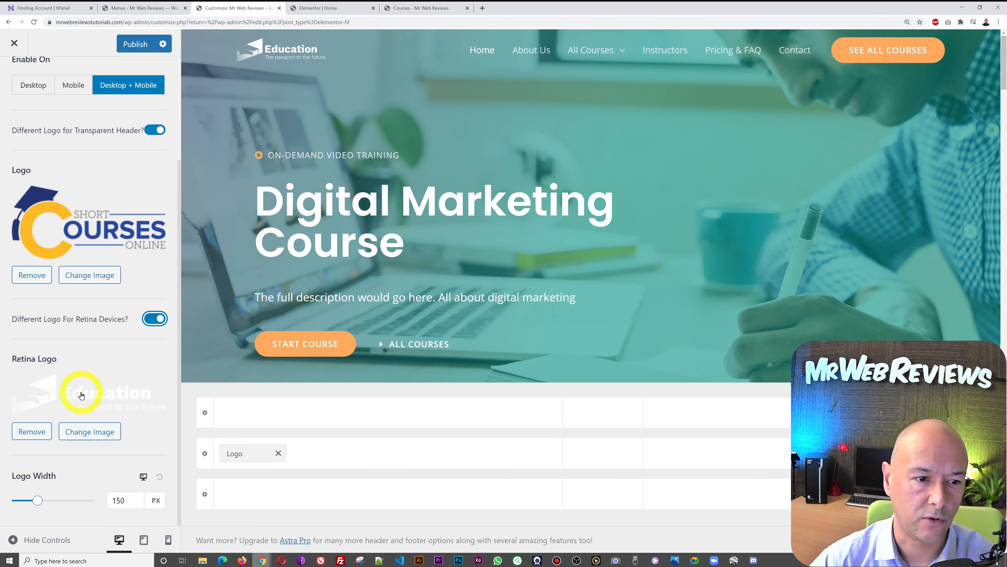
- Choose the Short Courses logo as the transparent header's retina logo
left_click(90, 393)
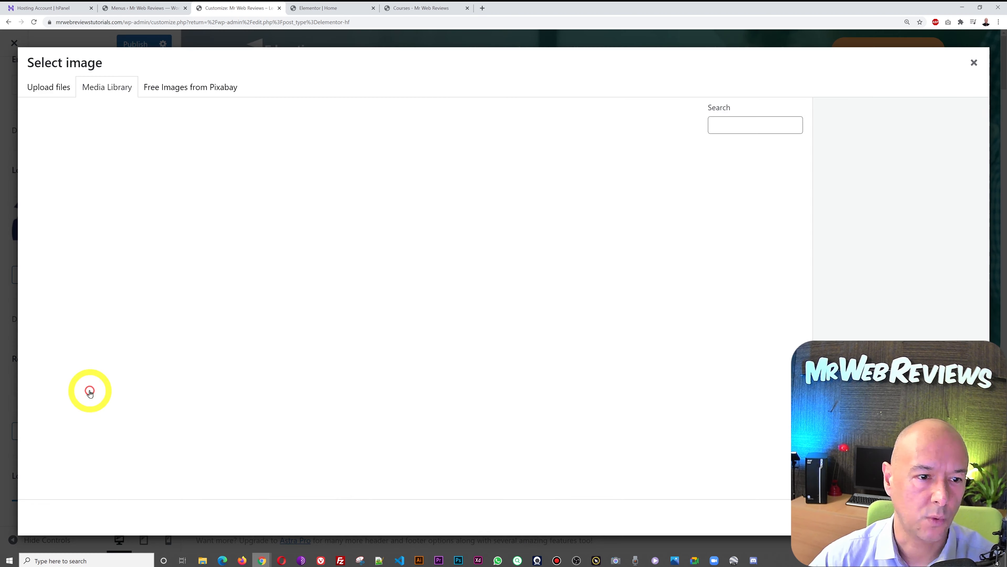
left_click(69, 199)
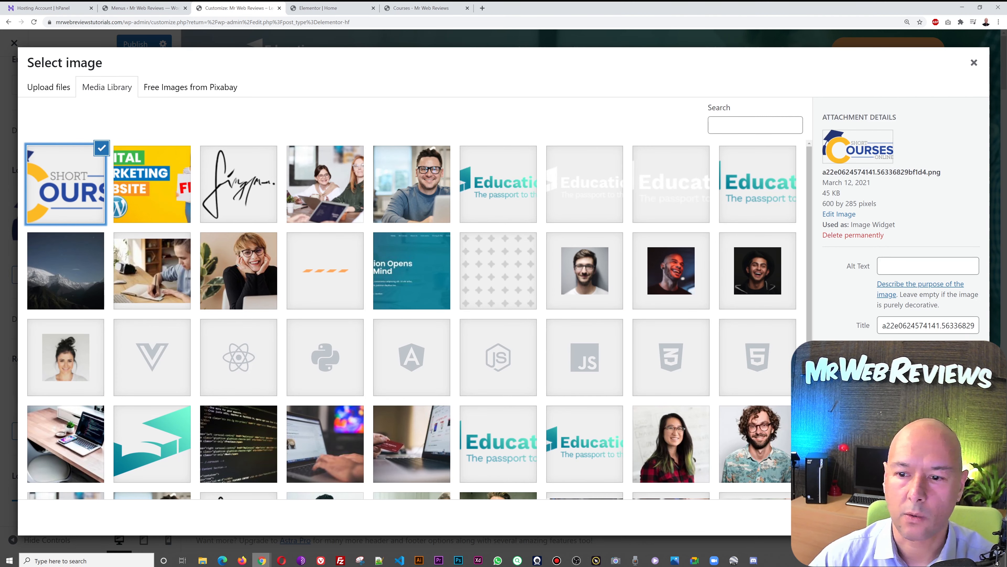
left_click(961, 517)
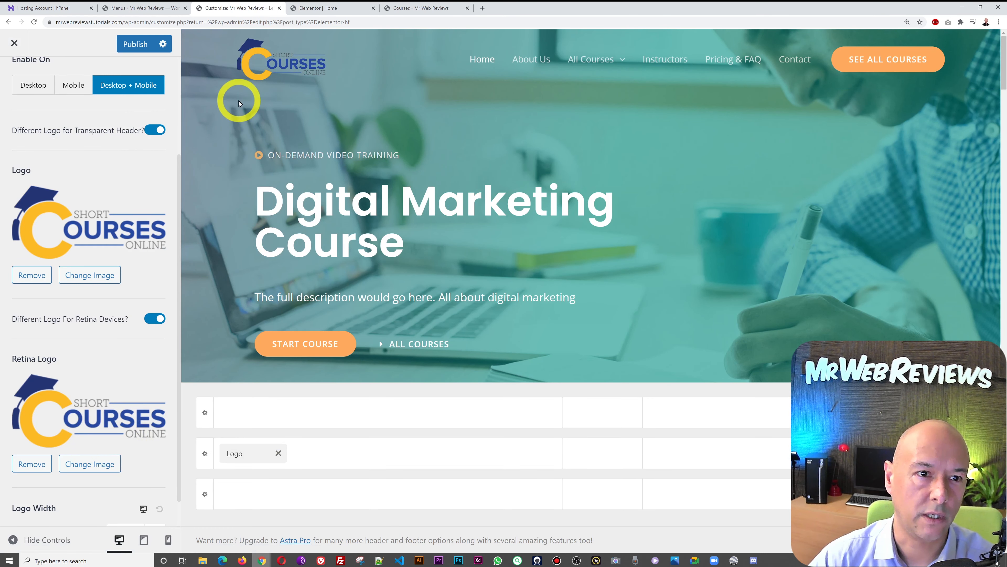
- Publish the header logo changes to the live site
scroll(99, 87, "up", 3)
left_click(135, 45)
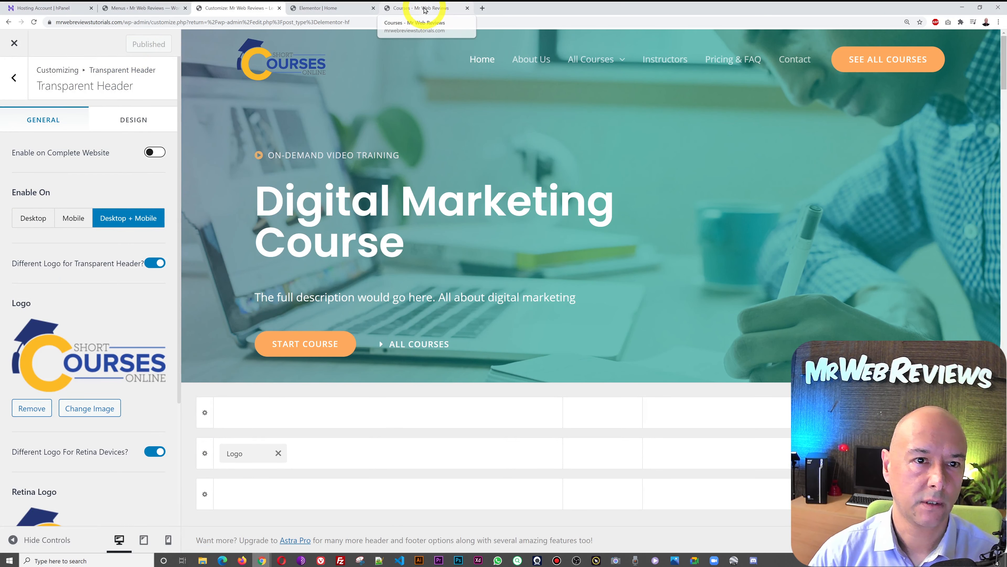
left_click(423, 8)
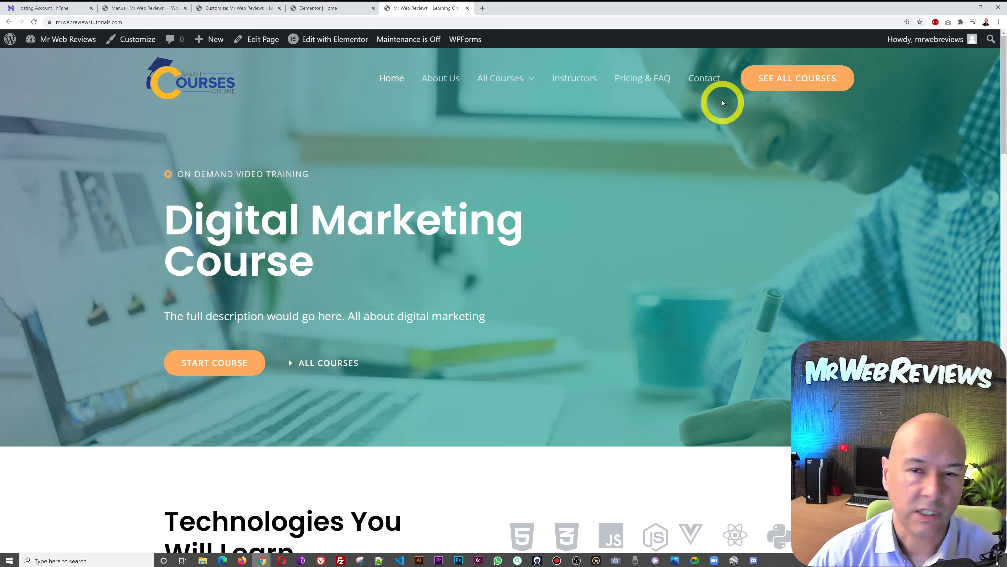
- View the live Contact page and scroll through its content
left_click(709, 85)
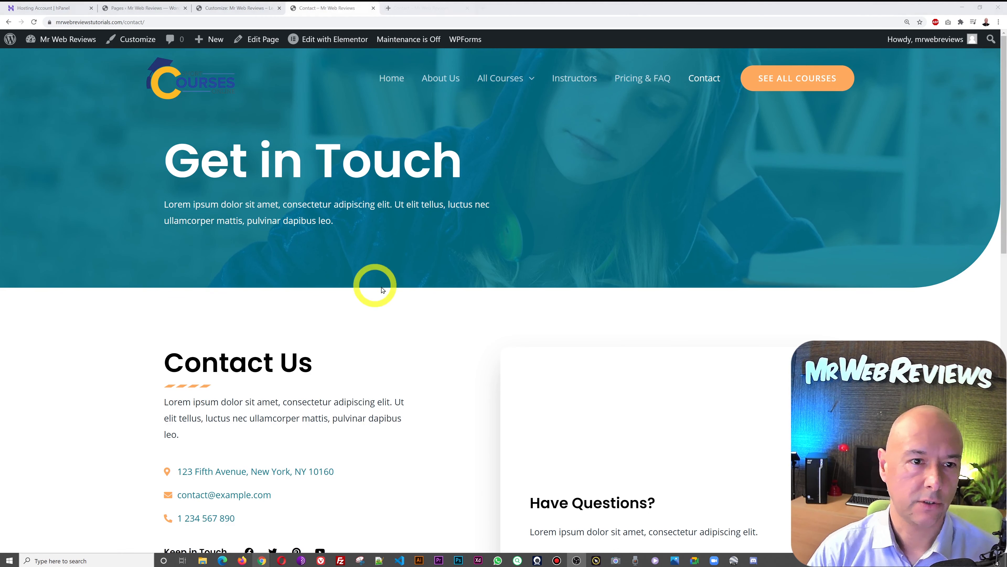
scroll(583, 317, "down", 3)
scroll(583, 318, "down", 2)
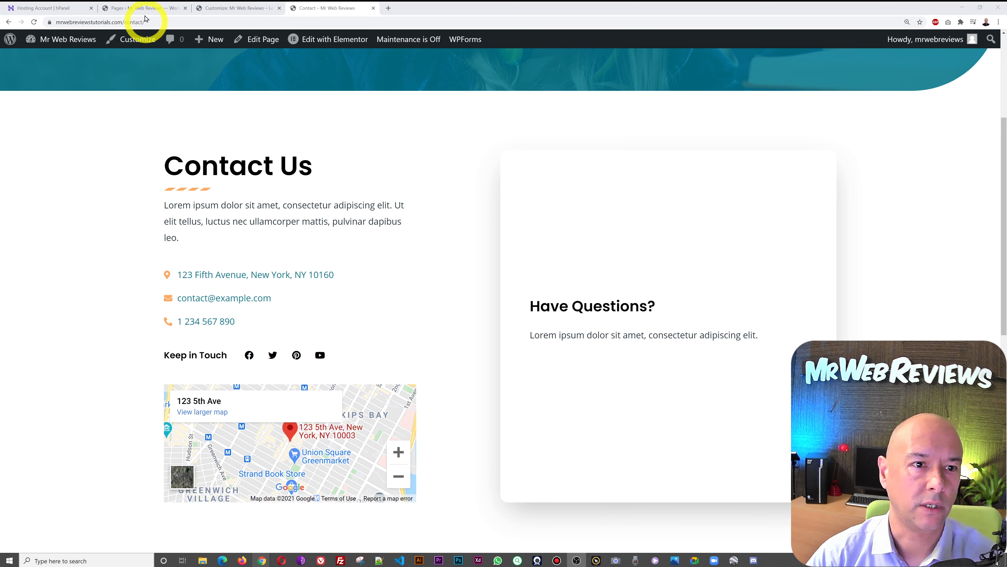
- From the Pages list, open Contact's Edit with Elementor link in a new tab
left_click(119, 9)
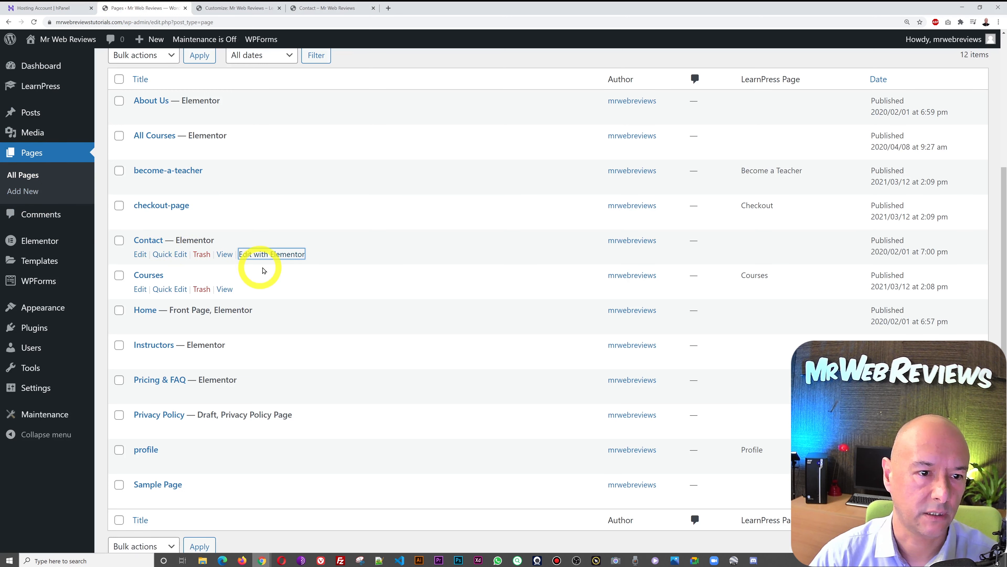
right_click(270, 256)
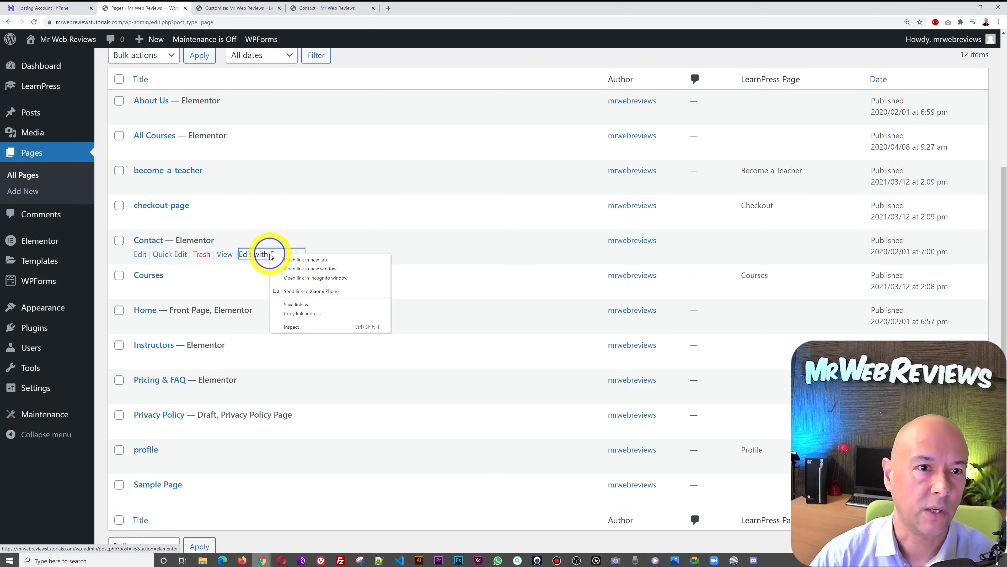
left_click(287, 261)
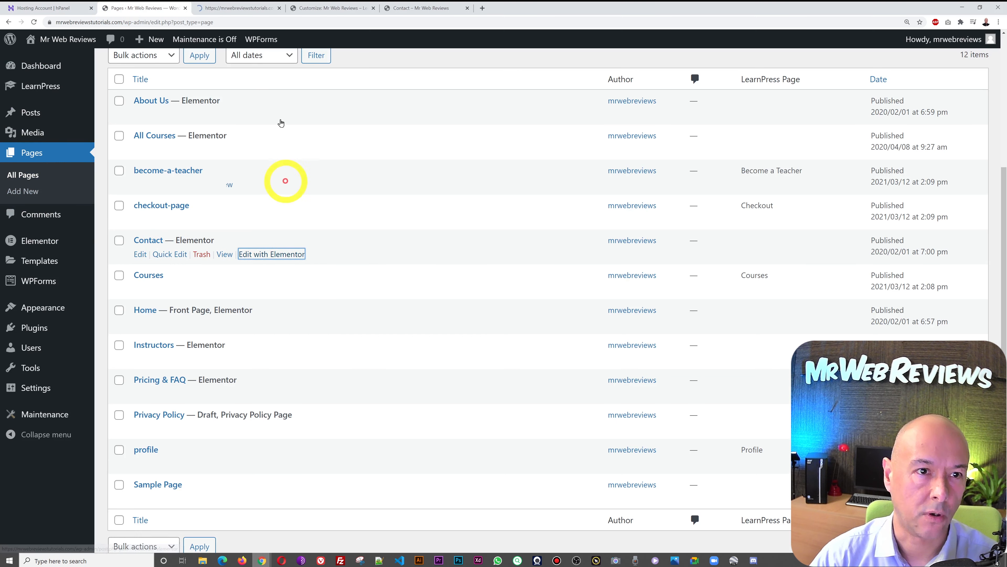
left_click(236, 9)
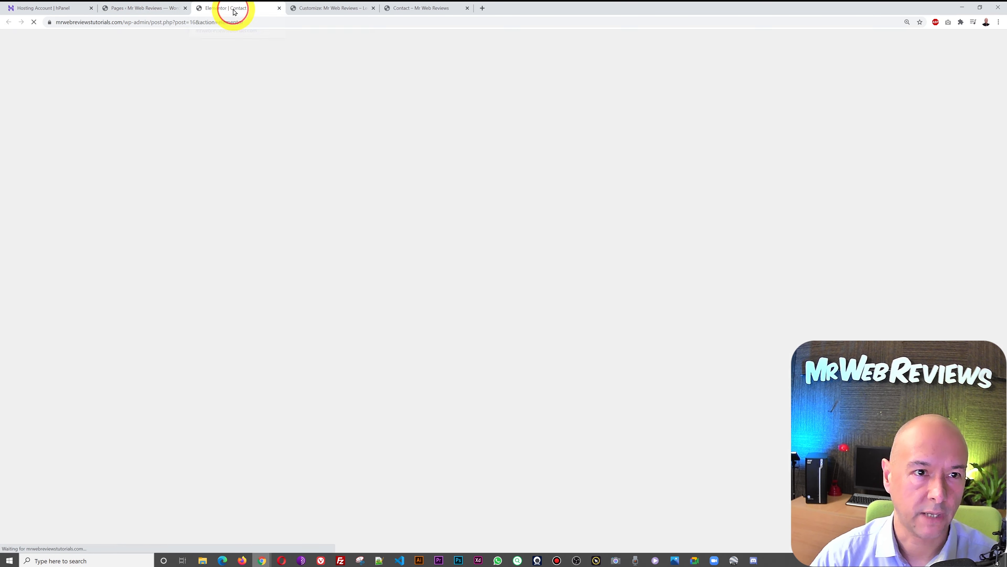
- Choose Contact Form in the Have Questions WPForms widget's Form dropdown
scroll(479, 349, "down", 5)
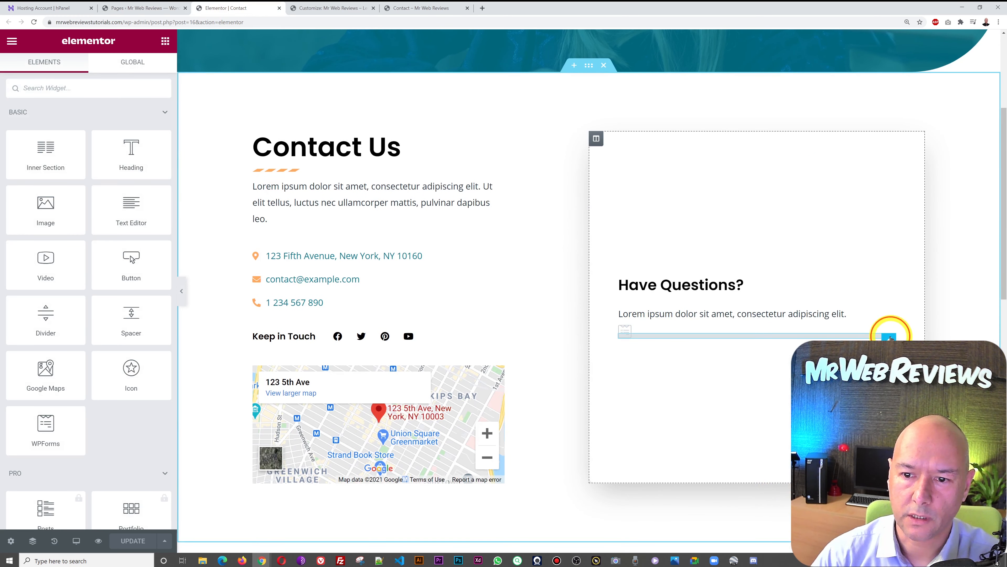
left_click(889, 337)
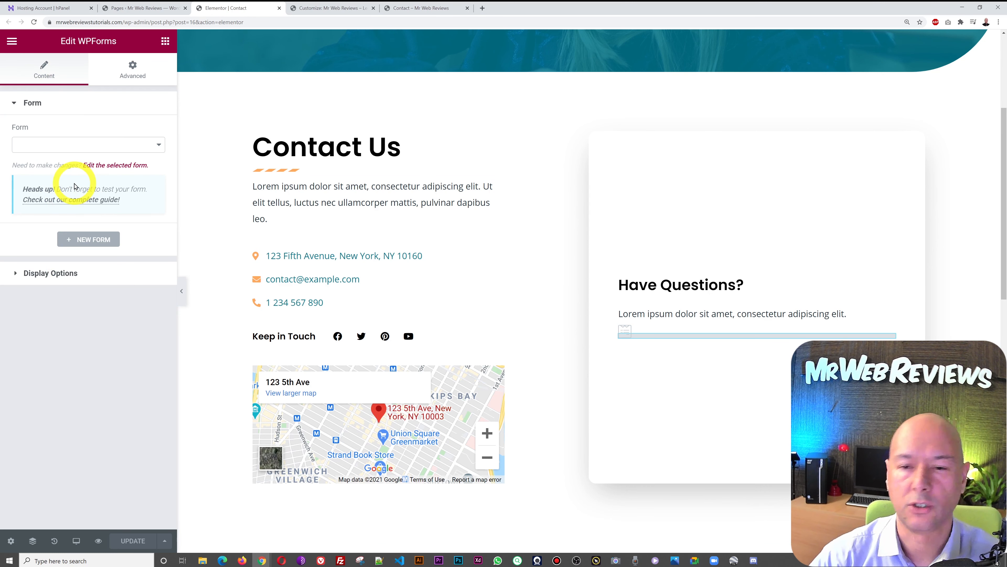
left_click(159, 146)
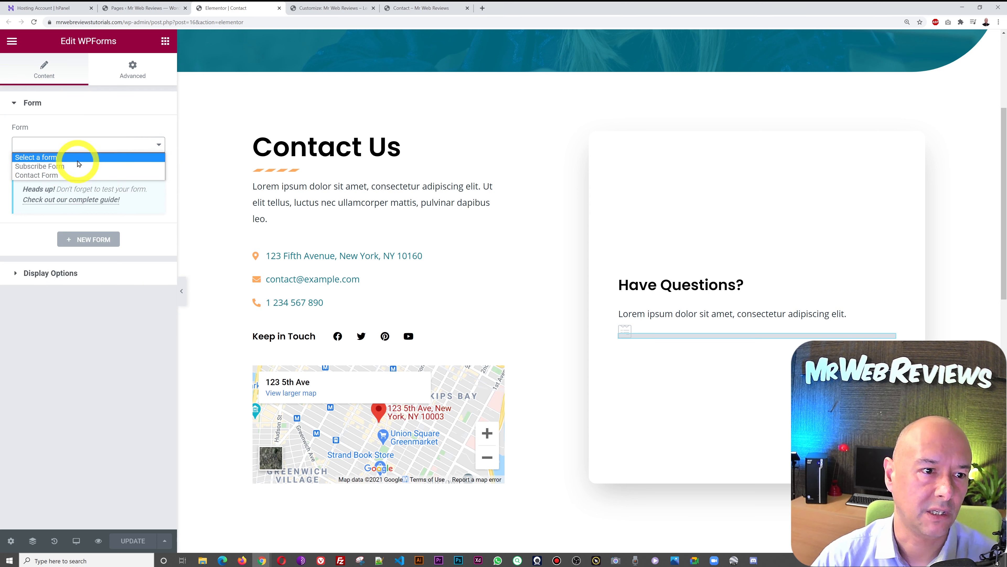
left_click(51, 176)
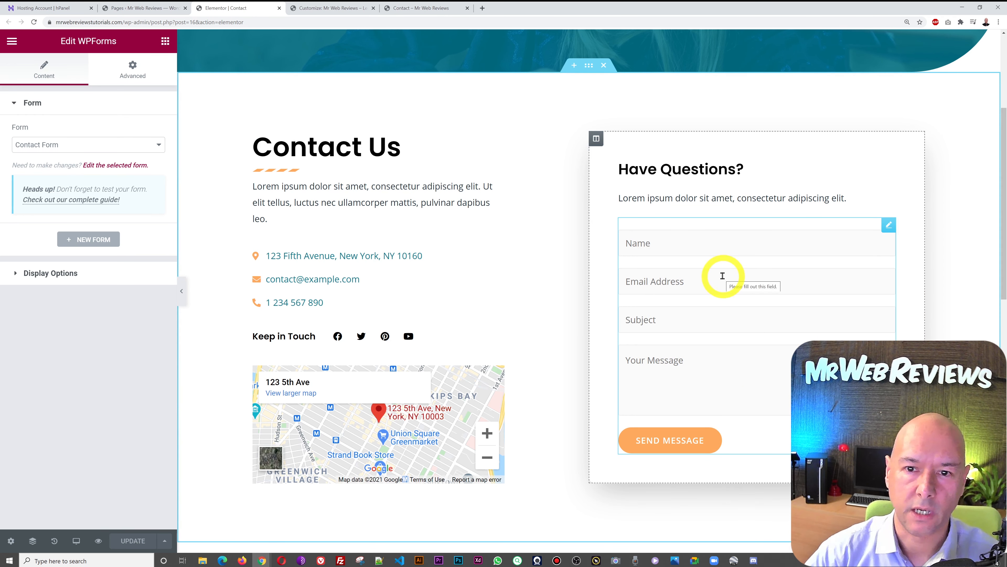
left_click(135, 8)
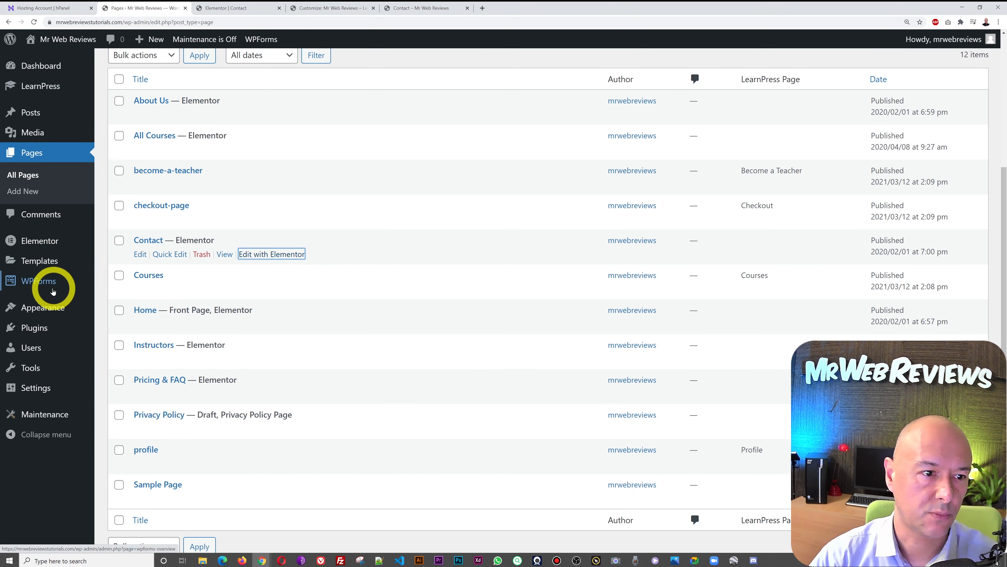
- Open Contact Form from WPForms > All Forms, showing its Name, Email, Subject and Message fields
mouse_move(27, 283)
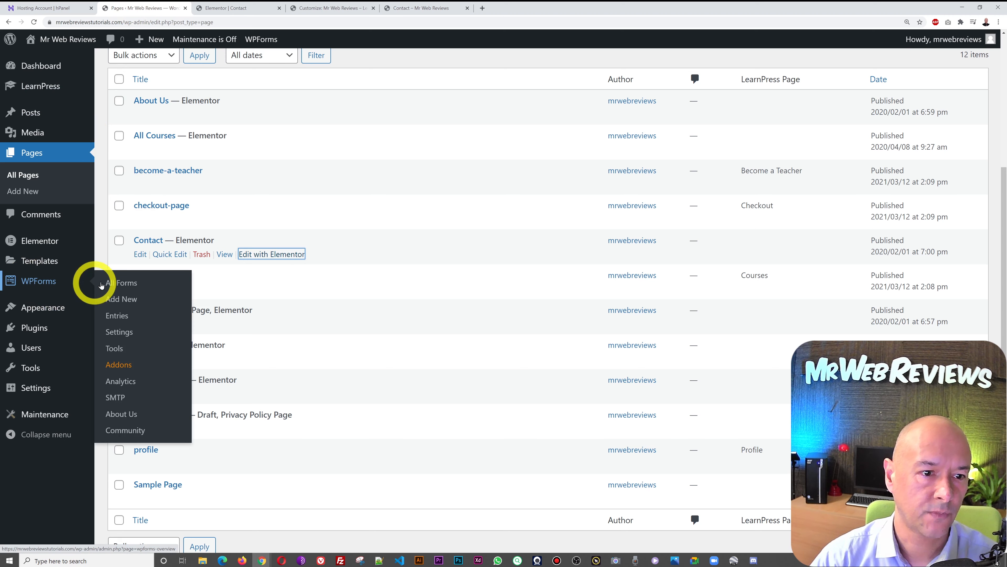
left_click(118, 283)
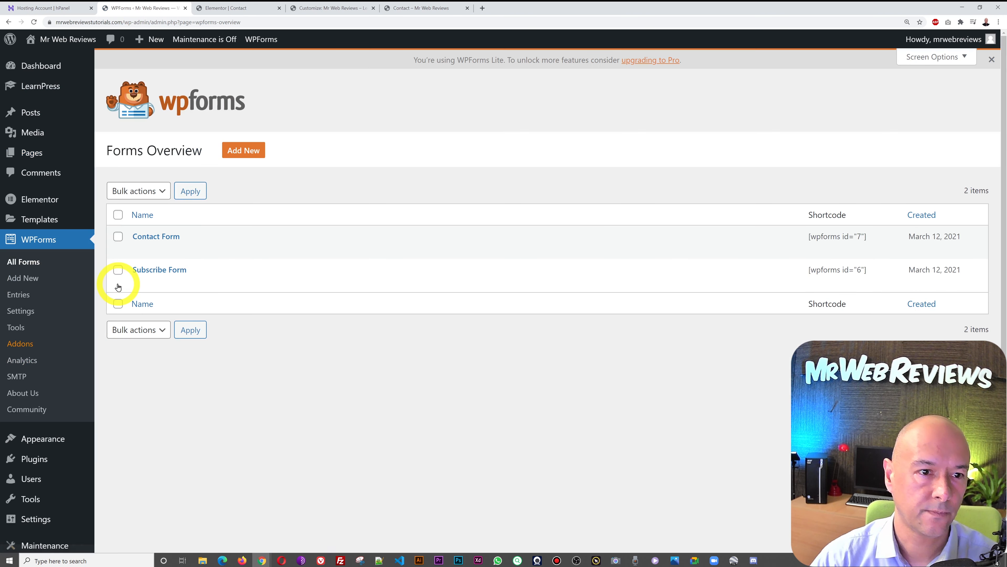
left_click(220, 8)
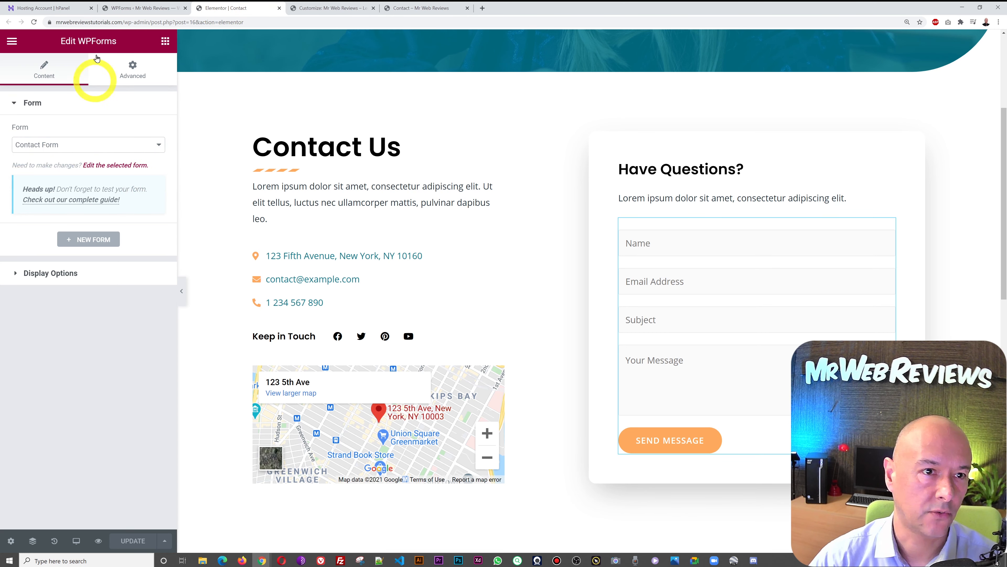
left_click(131, 5)
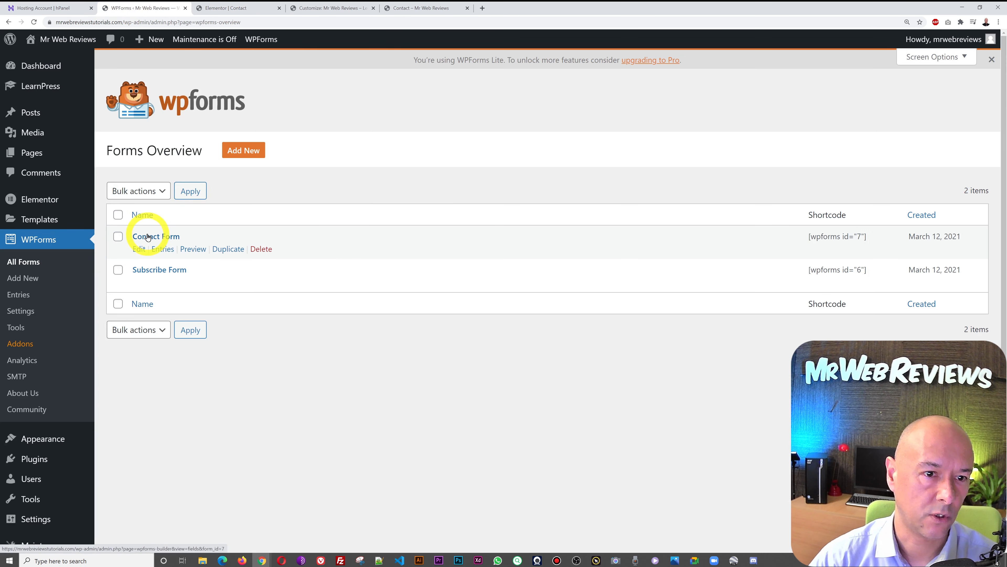
left_click(160, 237)
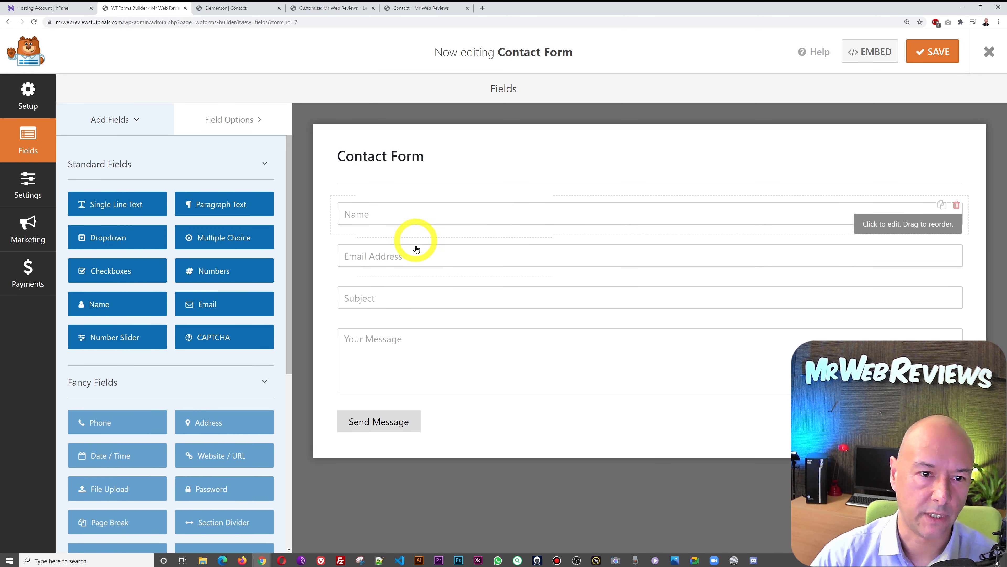
left_click(245, 8)
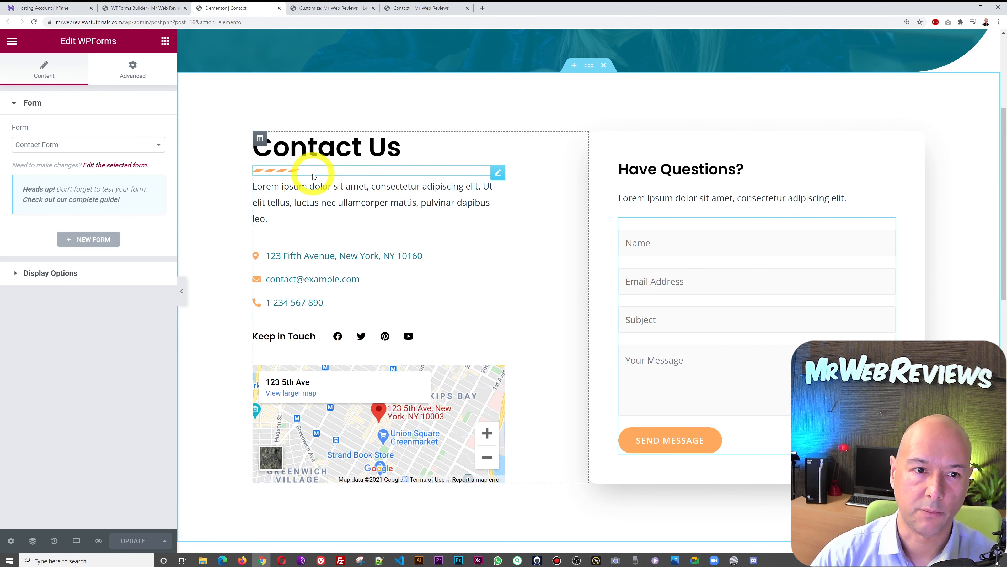
left_click(131, 8)
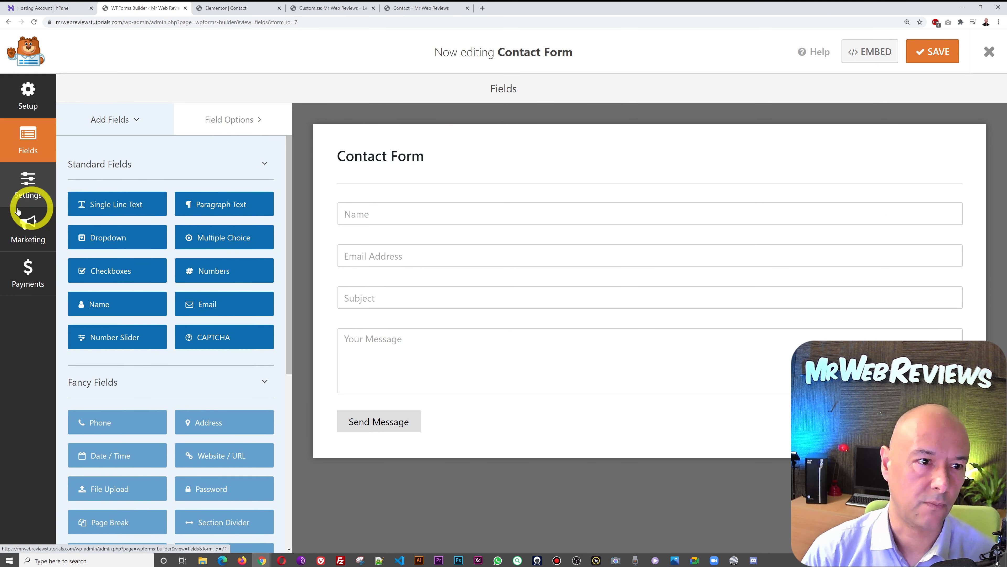
- Replace {admin_email} in the notification's Send To Email Address with the owner's address and save
left_click(32, 191)
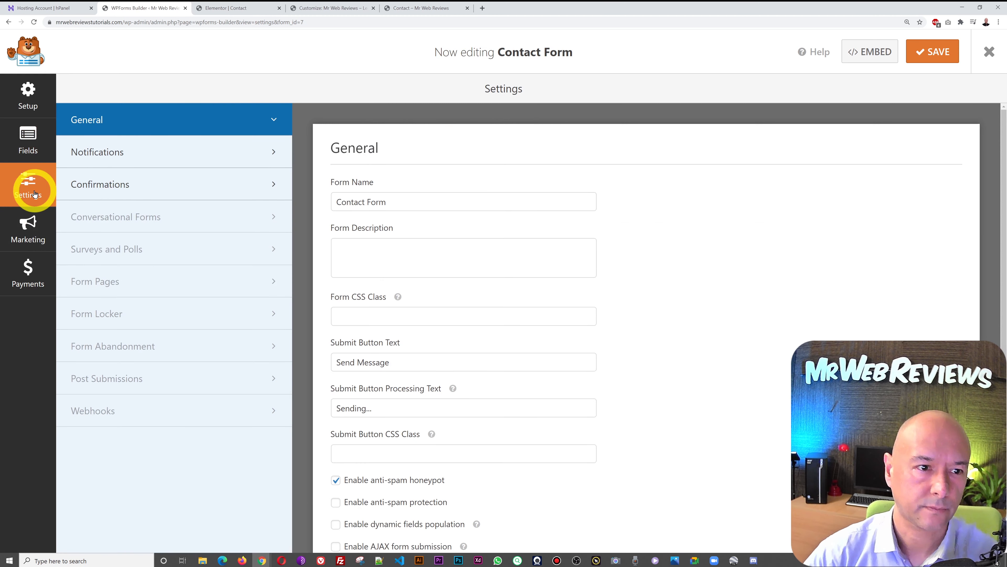
left_click(102, 154)
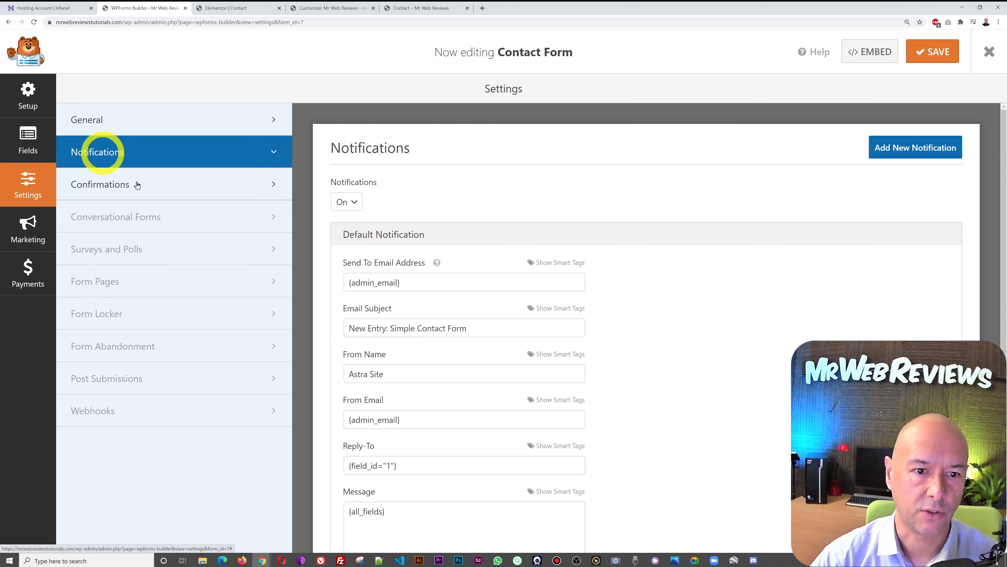
triple_click(462, 284)
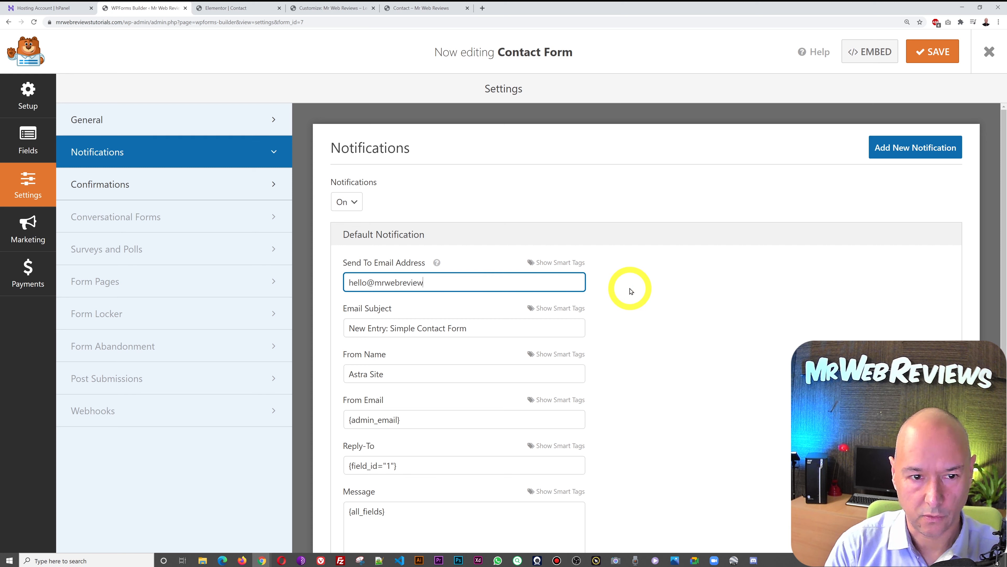
left_click(939, 51)
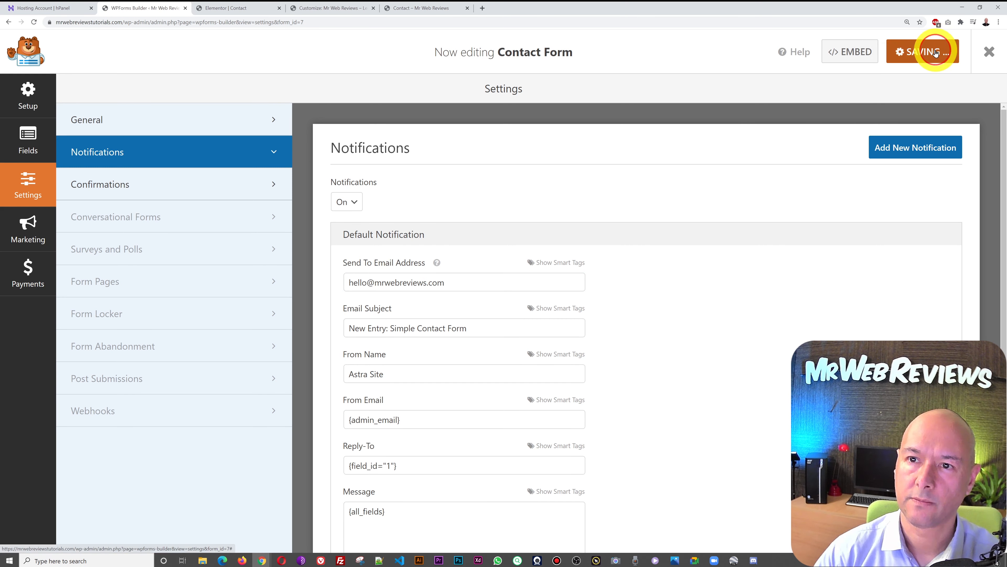
left_click(400, 8)
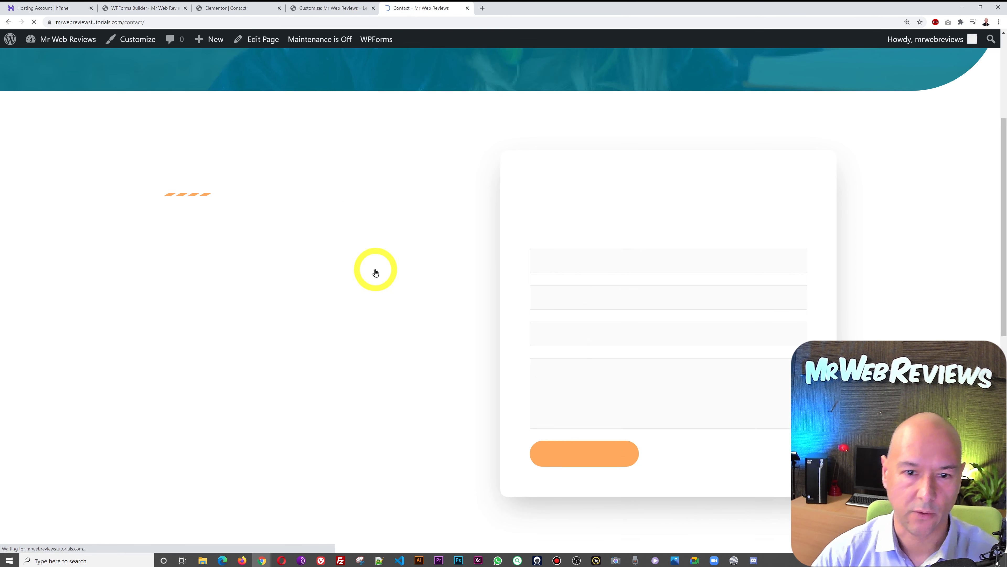
- Send a test entry with subject 'Test' through the live Contact form, getting the thanks confirmation
left_click(690, 263)
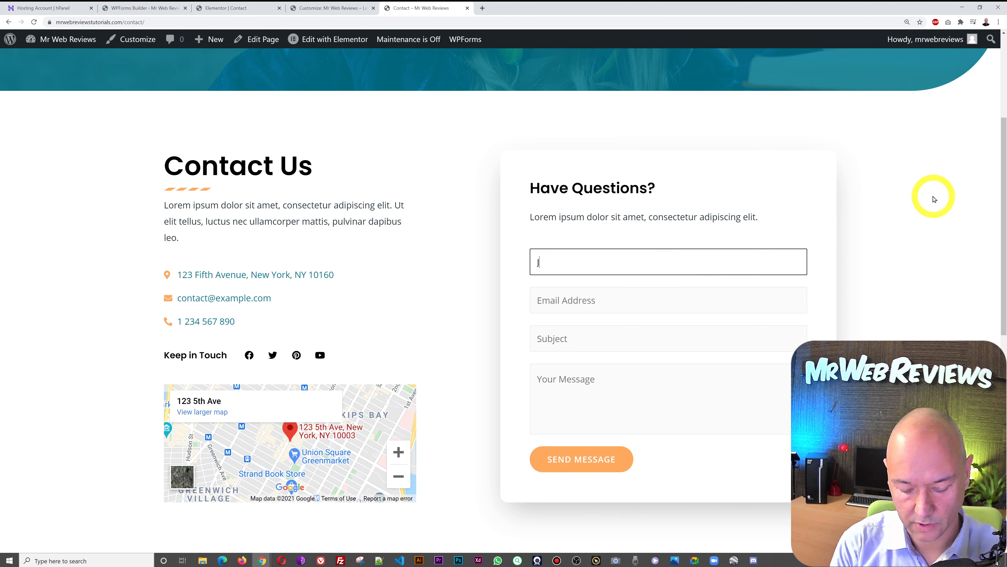
key("Tab")
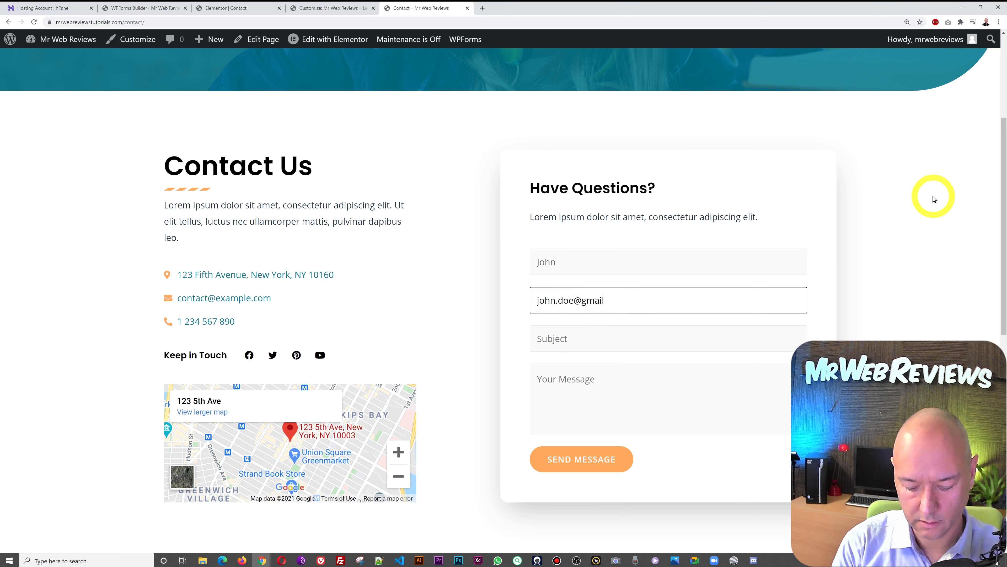
key("Tab")
type("Test")
key("Tab")
type("Th")
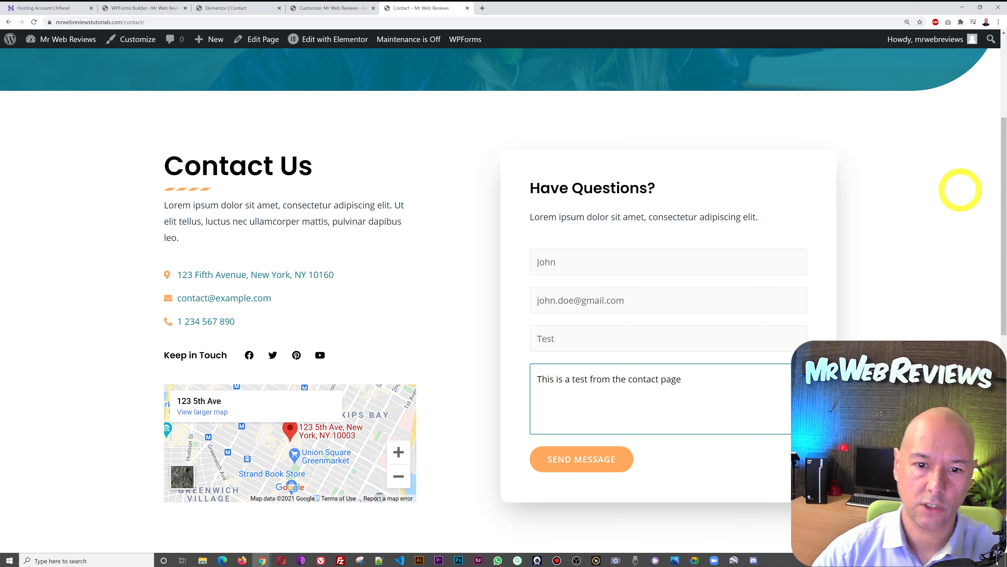
left_click(598, 471)
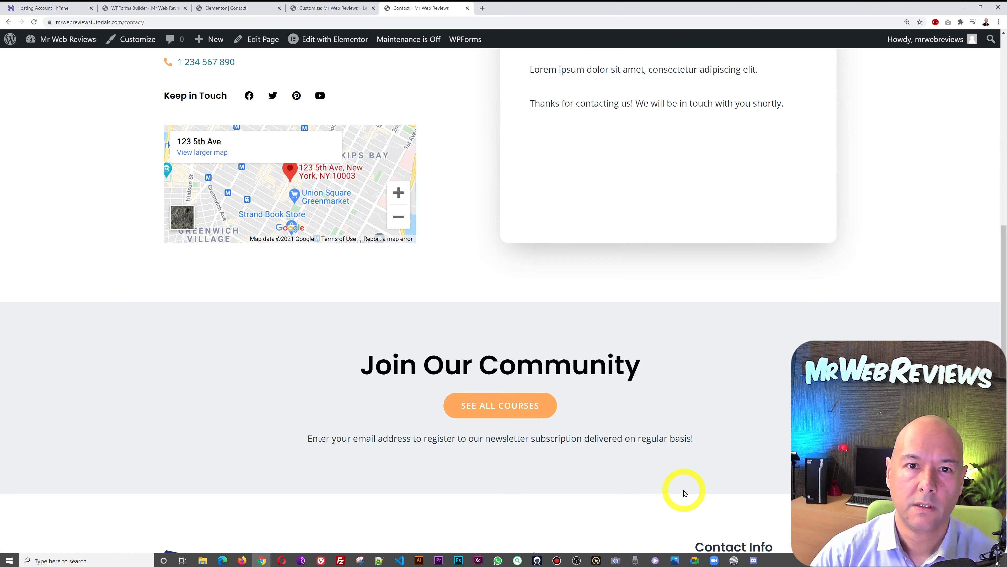
scroll(685, 493, "up", 3)
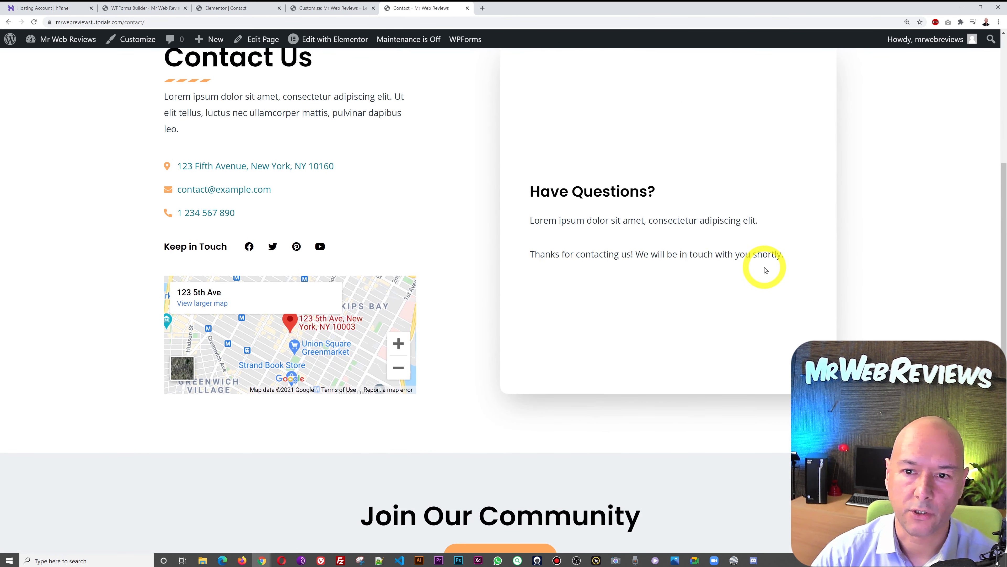
left_click(160, 8)
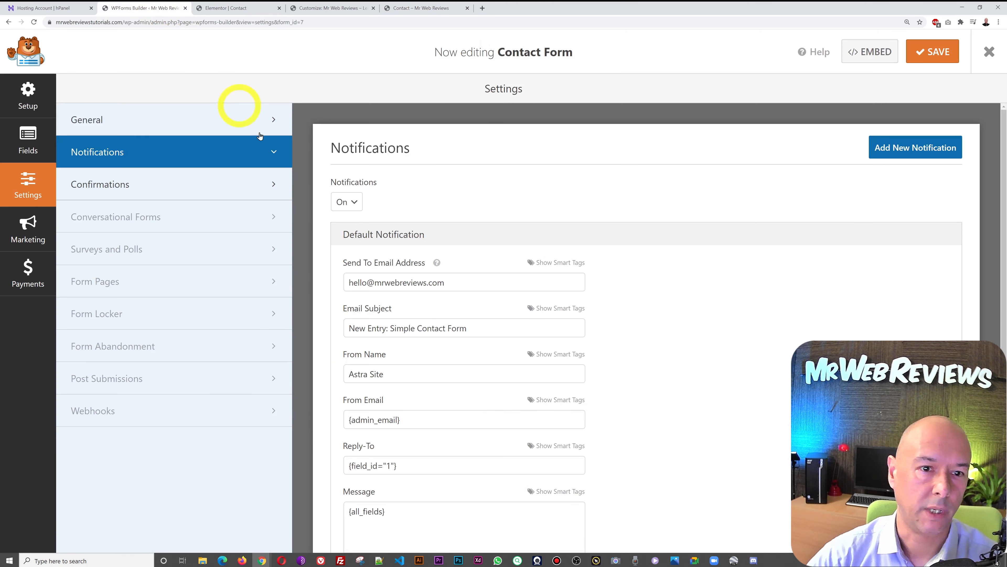
left_click(107, 192)
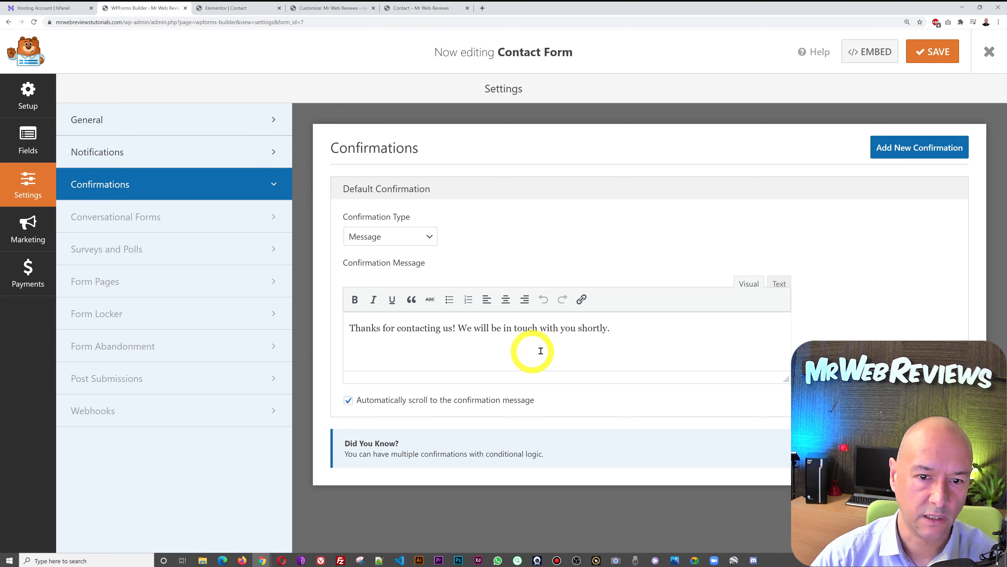
left_click(407, 8)
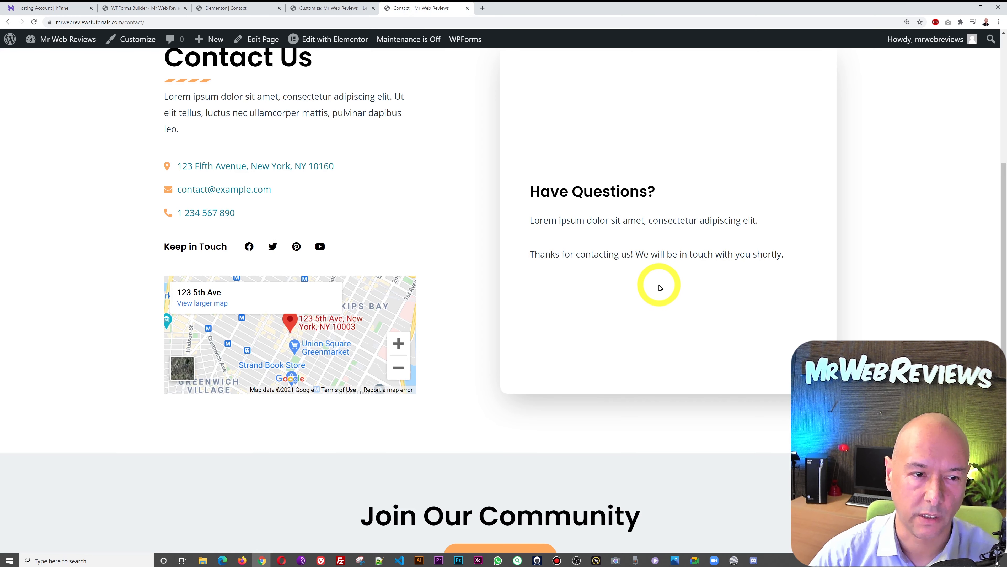
scroll(660, 287, "up", 2)
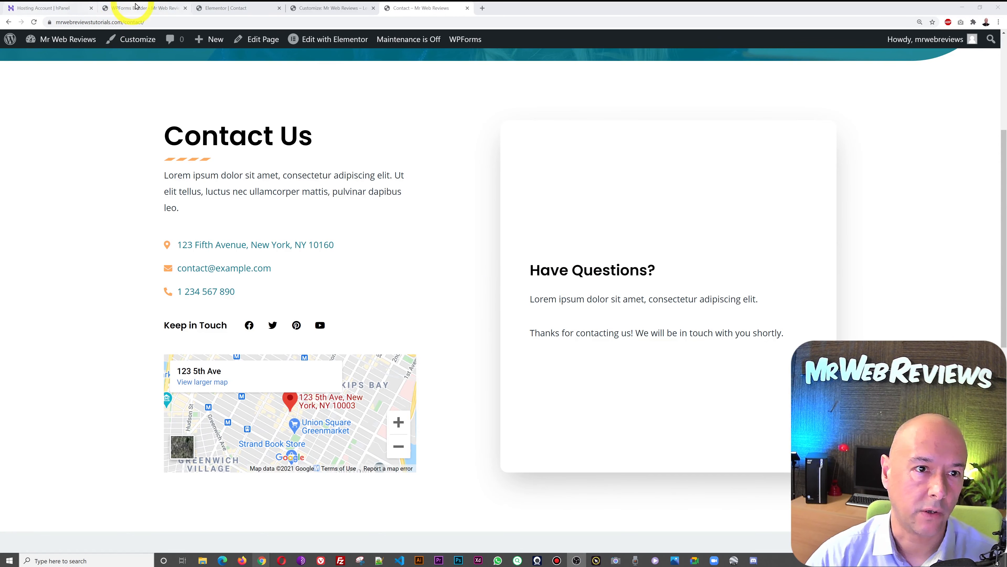
- In Elementor, inspect the contact list's address entry and the map widget settings
left_click(239, 7)
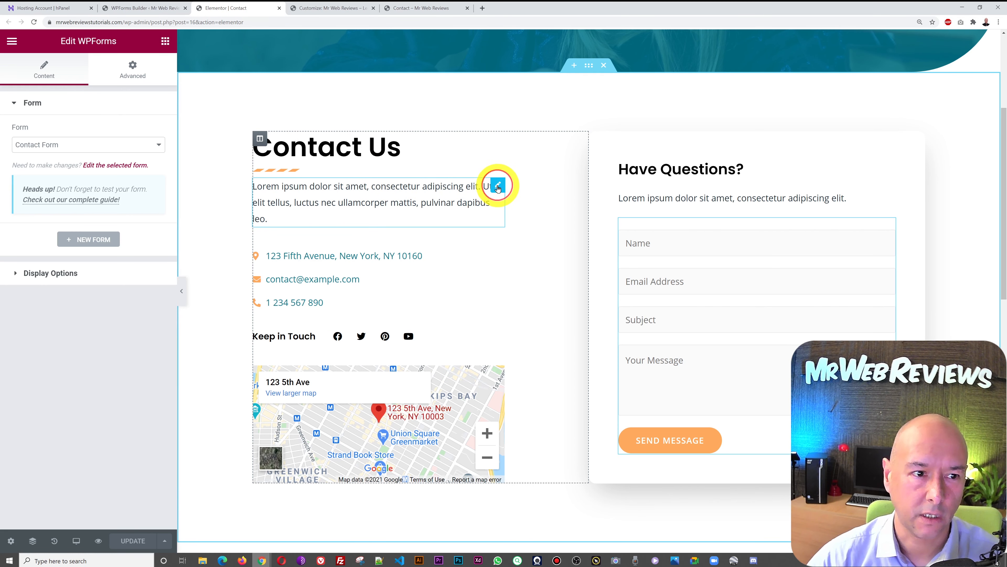
left_click(498, 187)
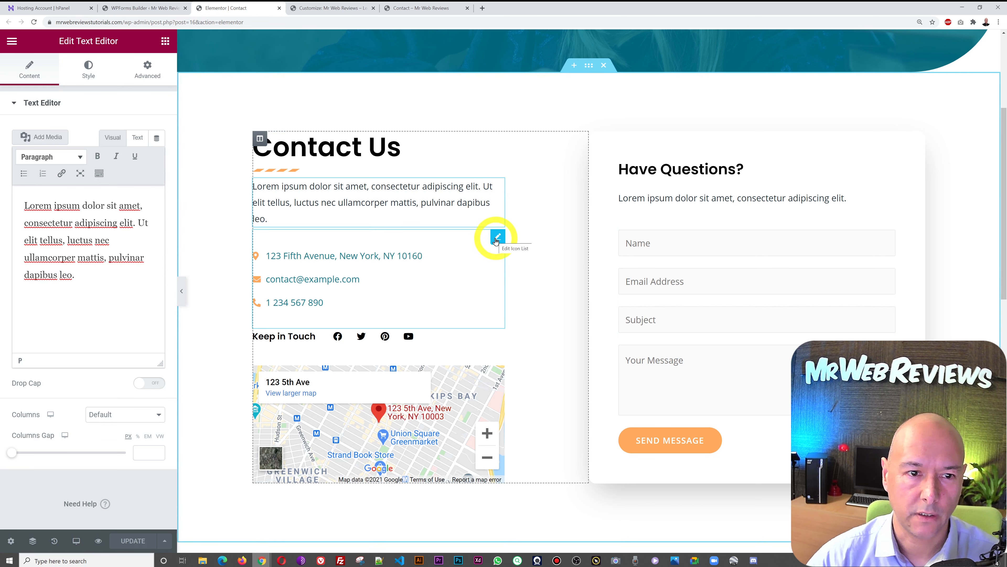
left_click(497, 239)
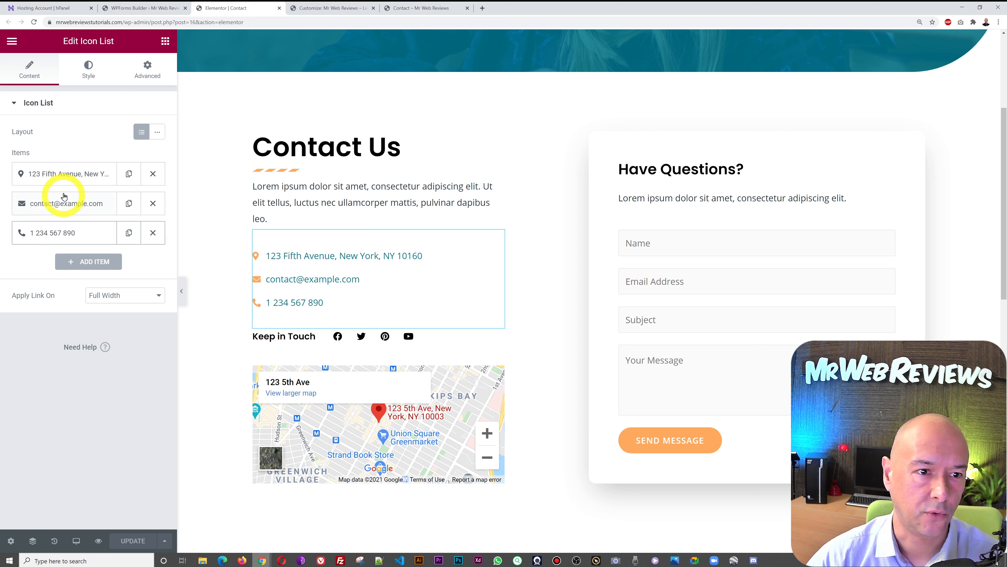
left_click(86, 175)
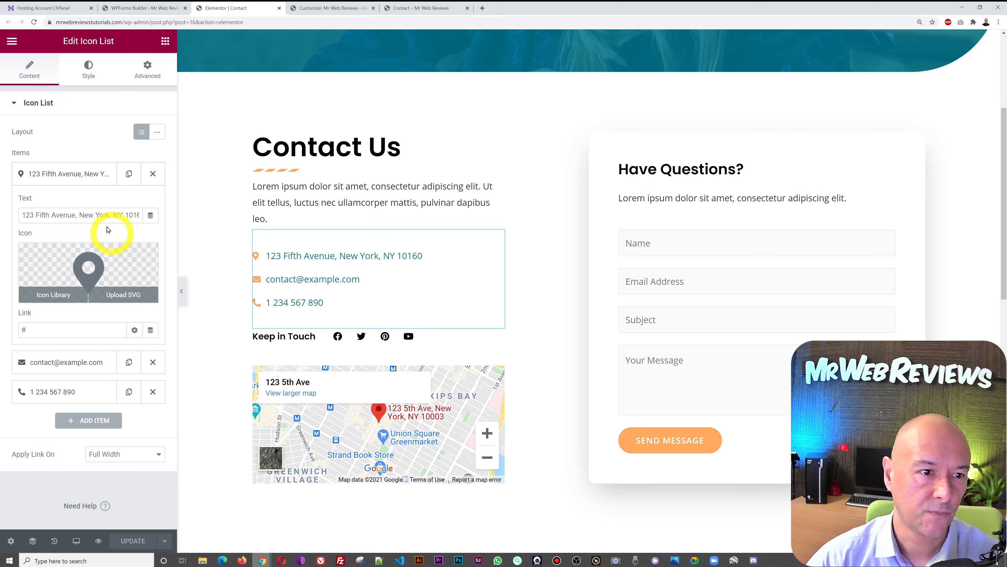
triple_click(101, 213)
left_click(80, 215)
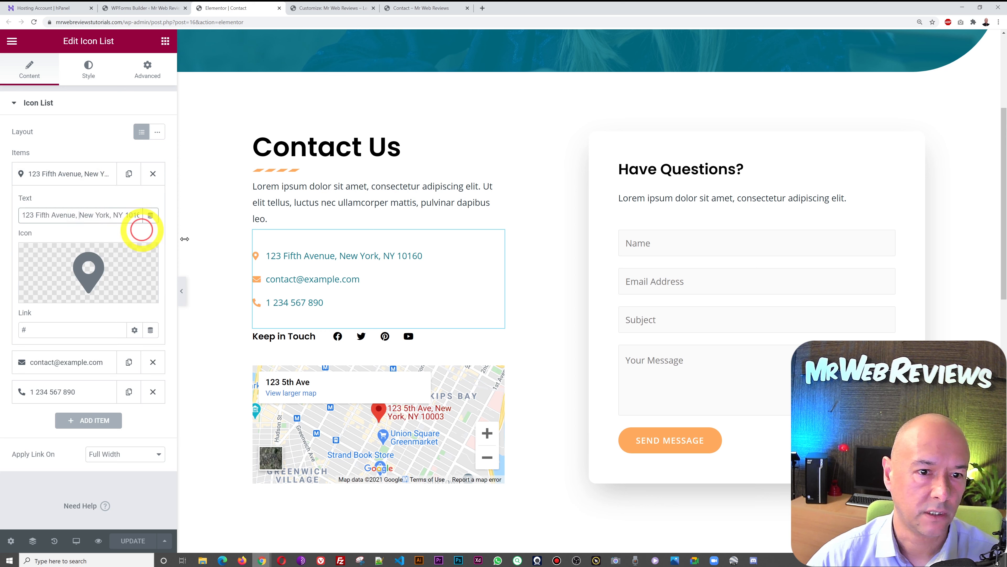
left_click(68, 174)
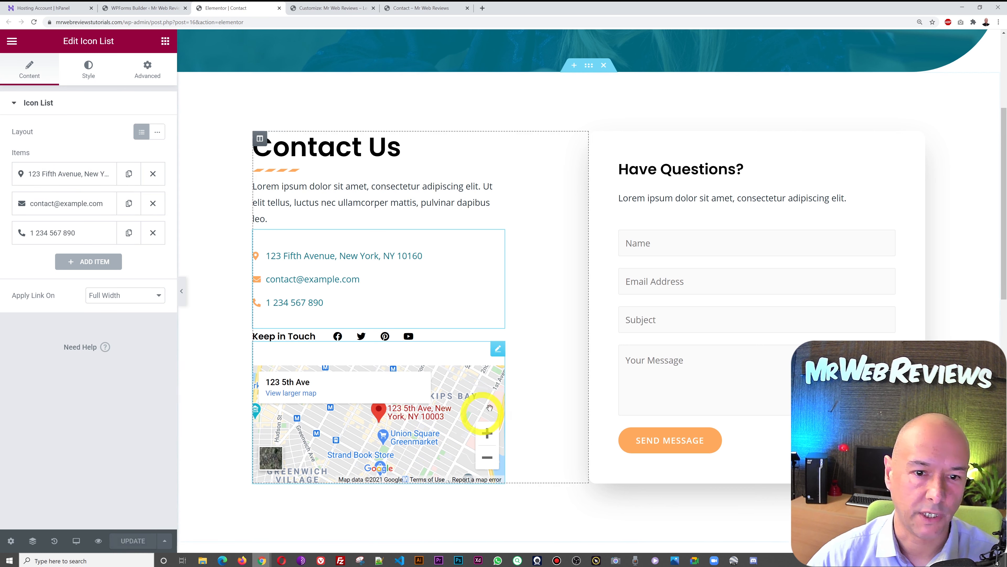
left_click(499, 350)
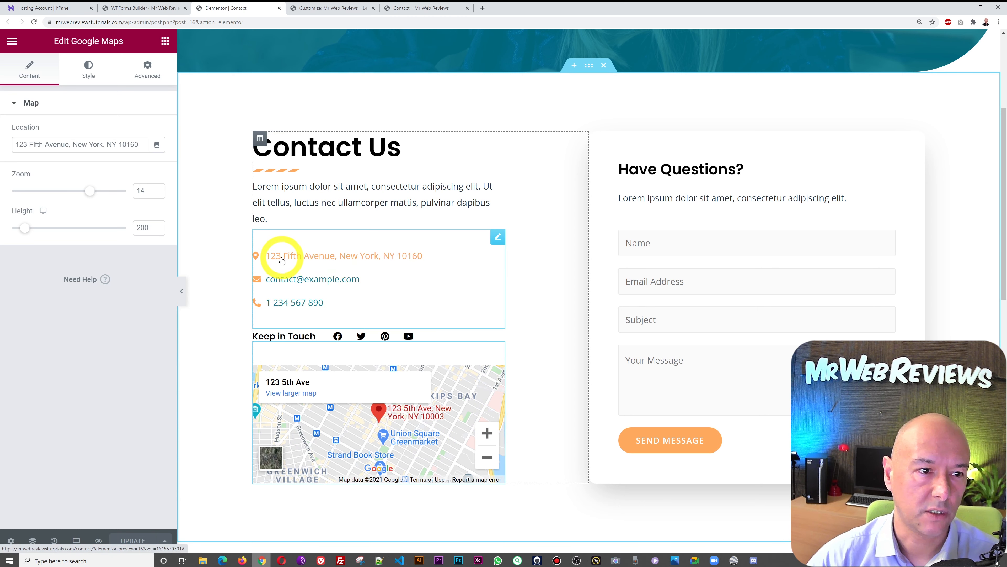
- Replace the contact list's New York address text with the Covent Garden, London address
left_click(499, 237)
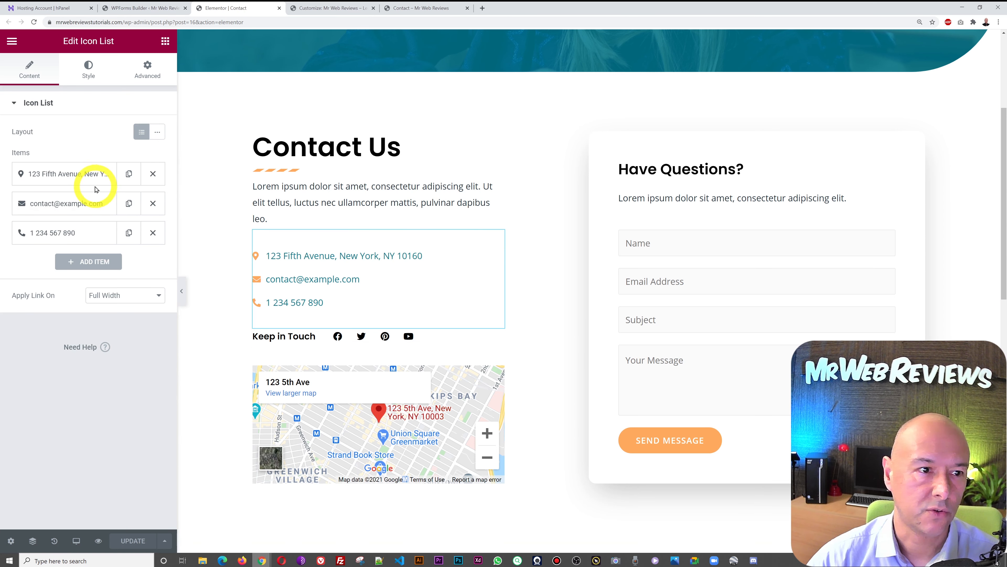
left_click(84, 173)
triple_click(84, 215)
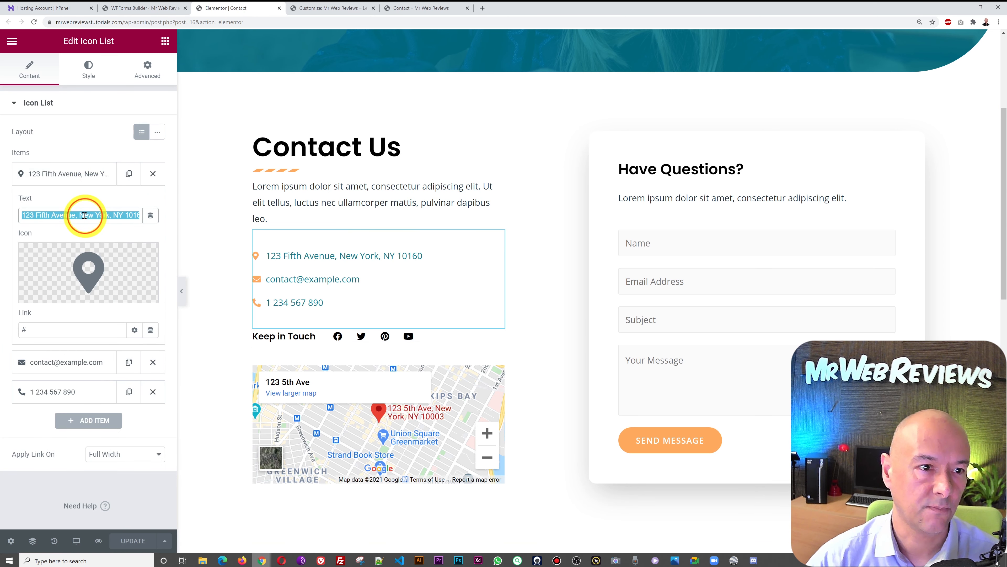
type("71-75 shelton street, covent garden, london, WC2h 9JQ")
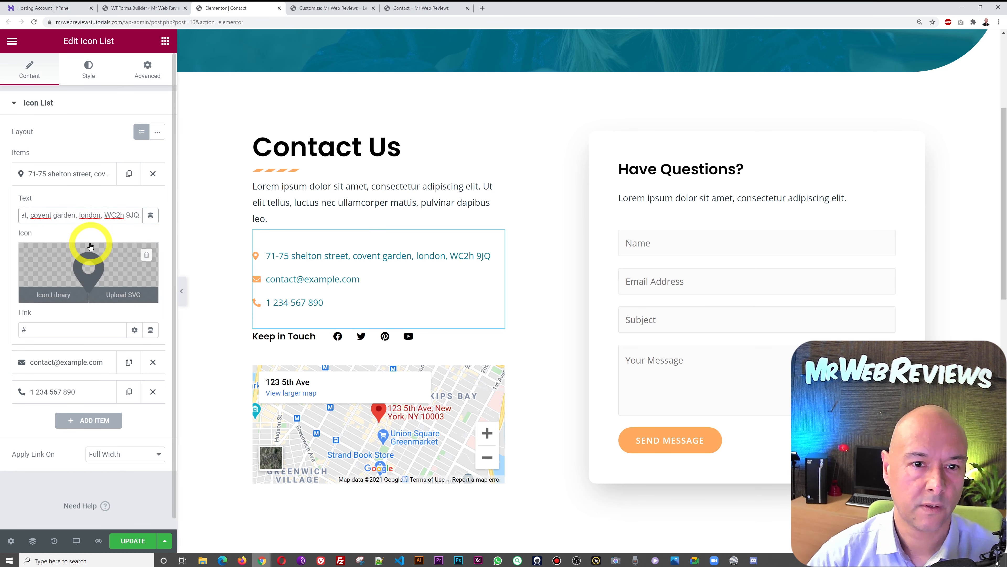
key("ctrl+a")
key("ctrl+c")
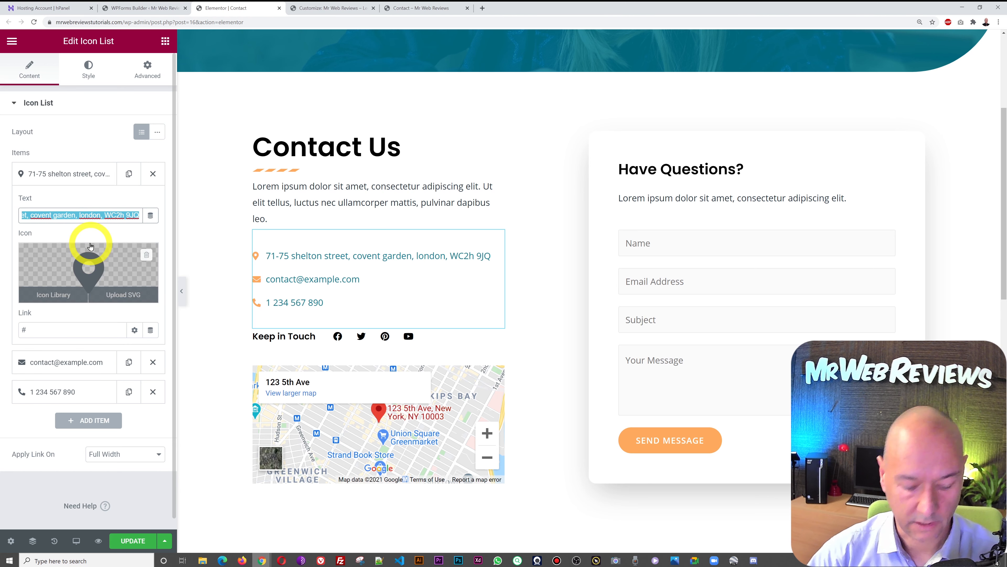
left_click(80, 173)
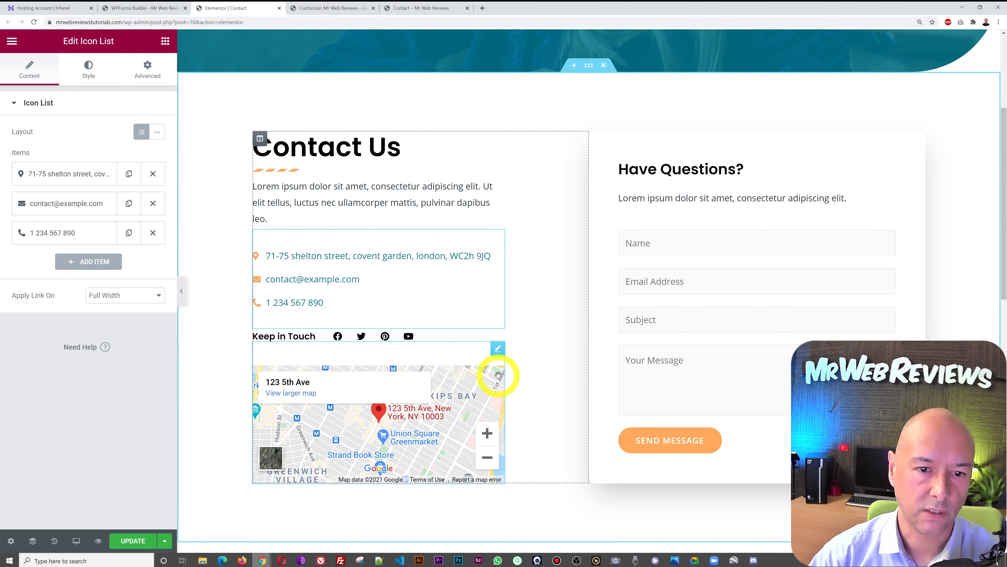
- Set the Google Maps widget's Location to the Covent Garden, London address
left_click(498, 350)
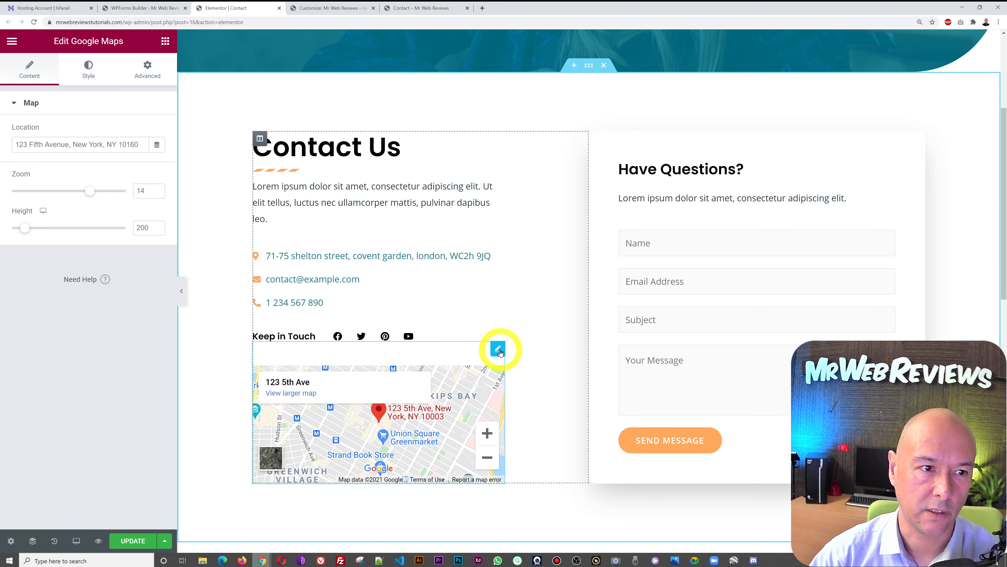
triple_click(78, 146)
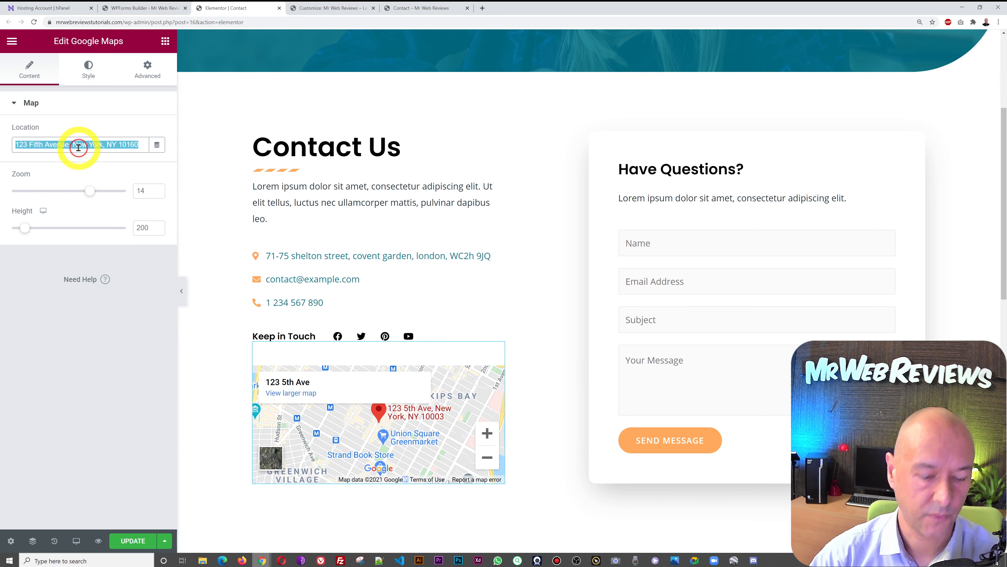
key("ctrl+v")
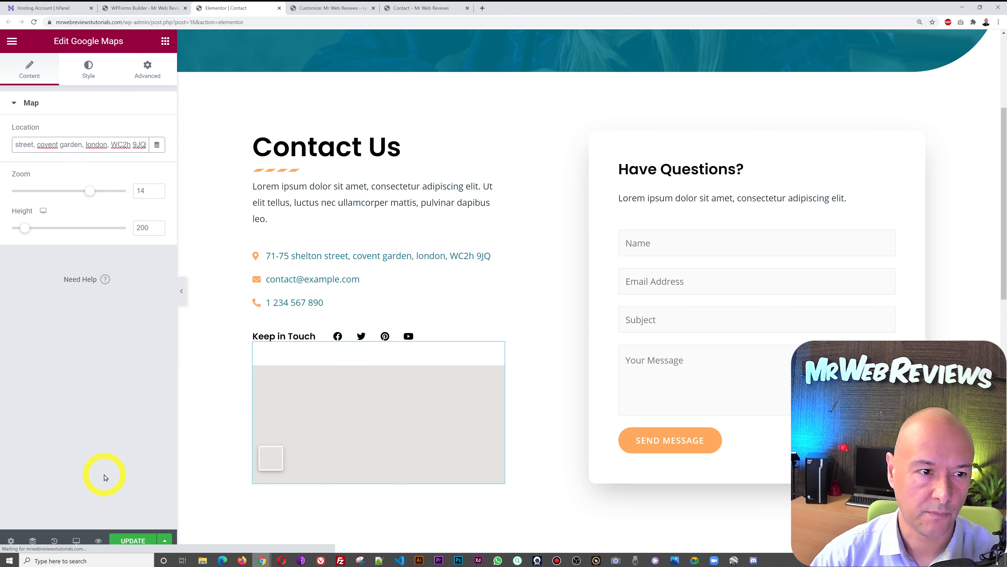
left_click(104, 464)
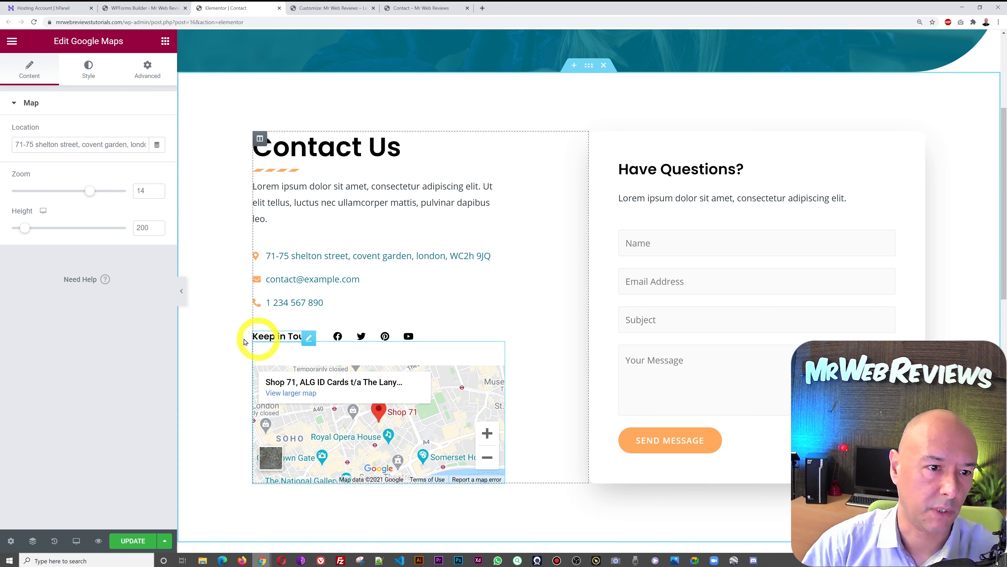
- Increase the map's Height to 475
left_click_drag(26, 234, 41, 234)
scroll(487, 261, "down", 2)
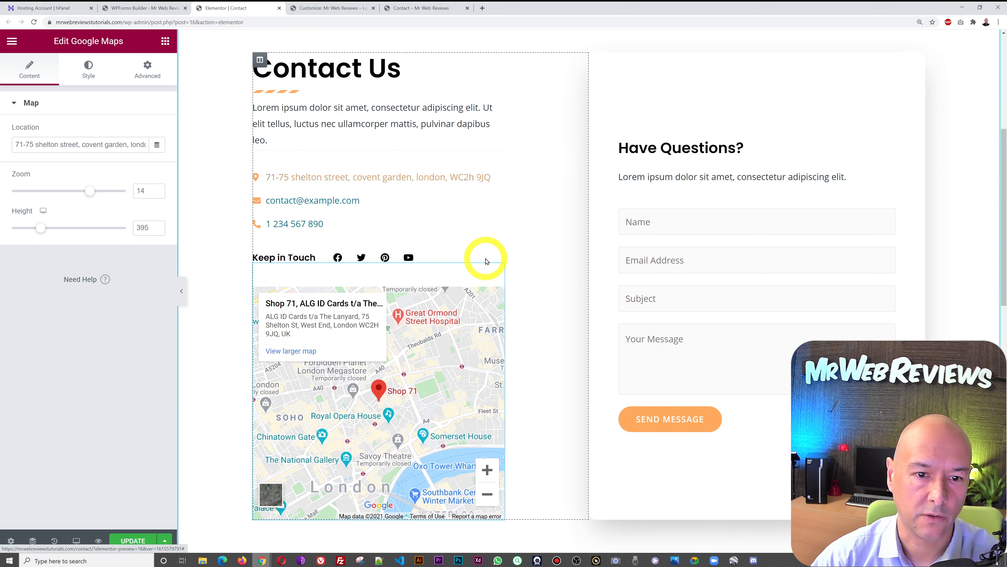
scroll(552, 278, "down", 1)
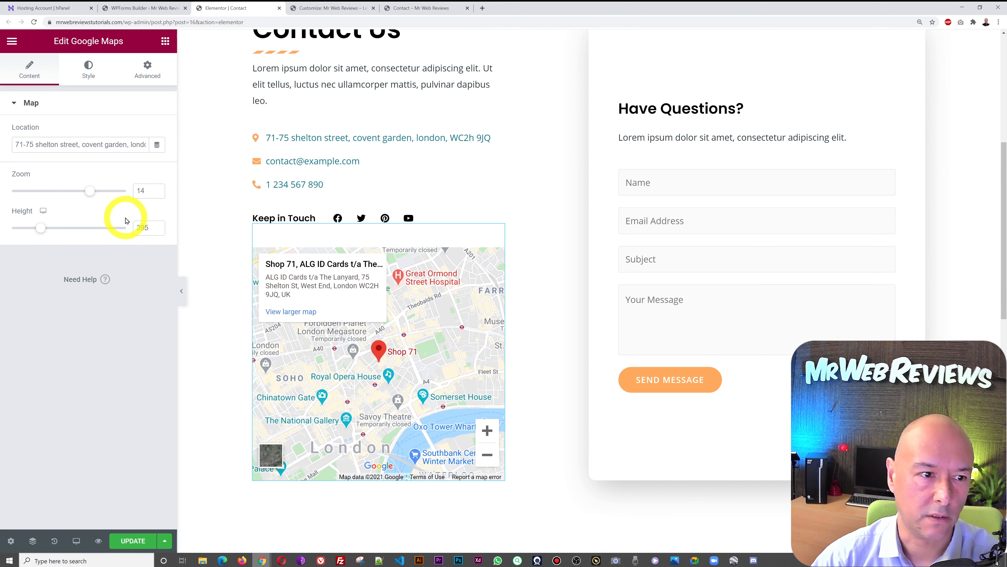
left_click_drag(40, 227, 47, 231)
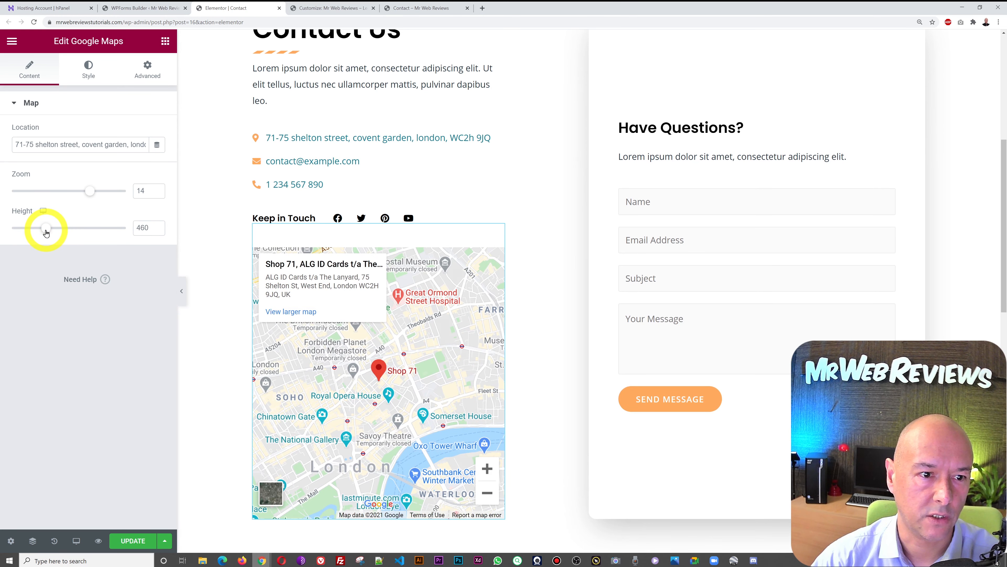
- Set the map zoom to 15 and update the Contact page
left_click(158, 194)
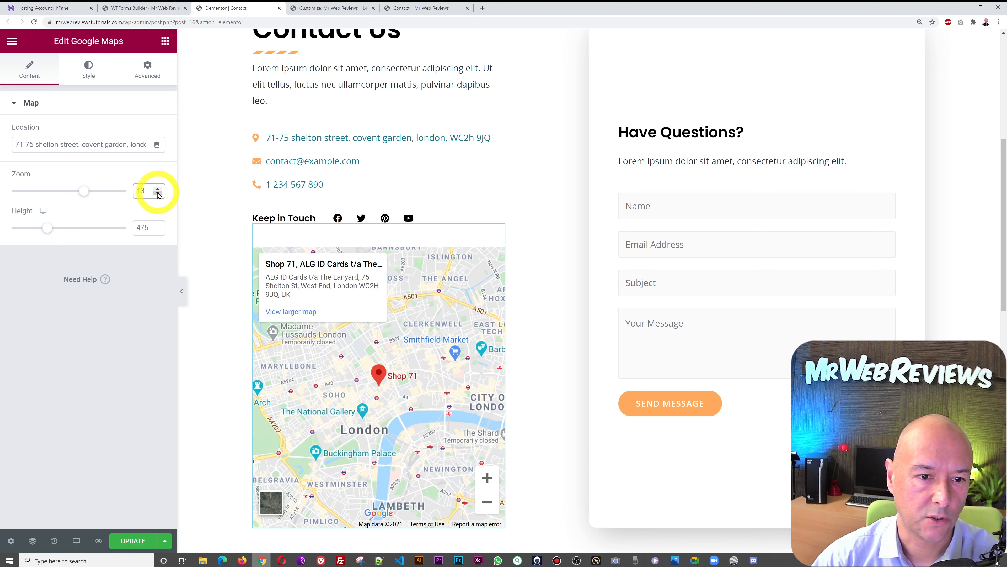
left_click(158, 194)
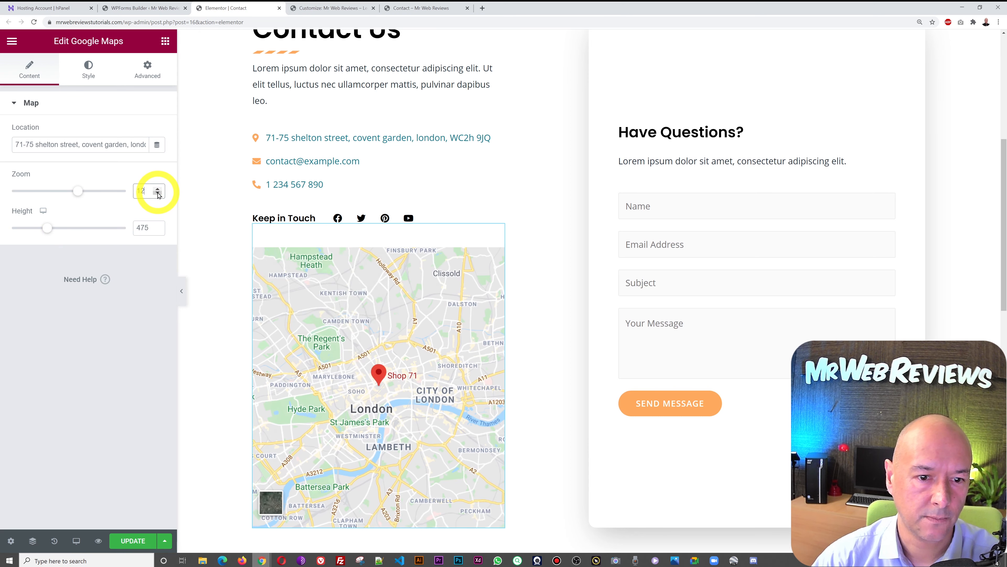
left_click(158, 194)
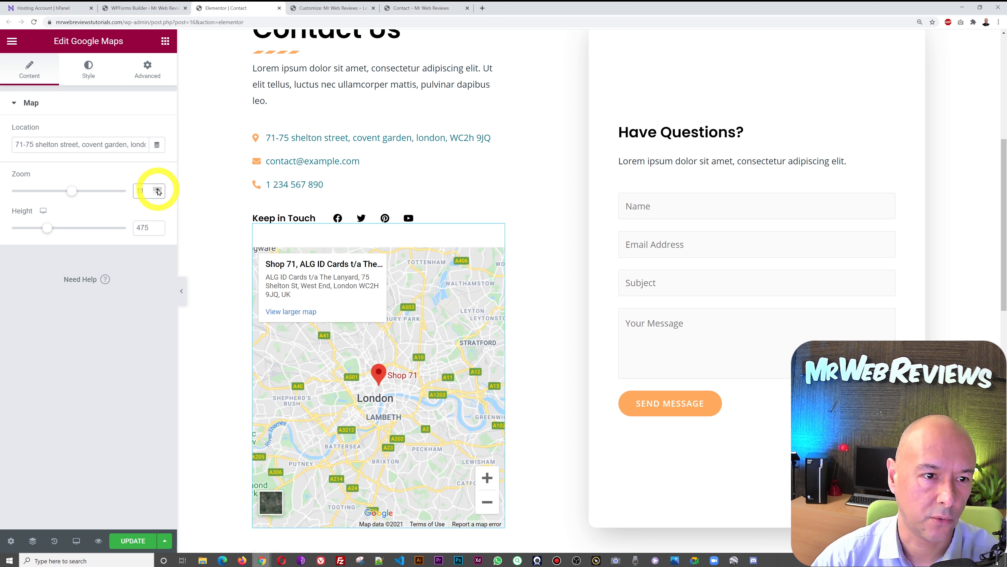
left_click(158, 189)
left_click(158, 189)
left_click(158, 189)
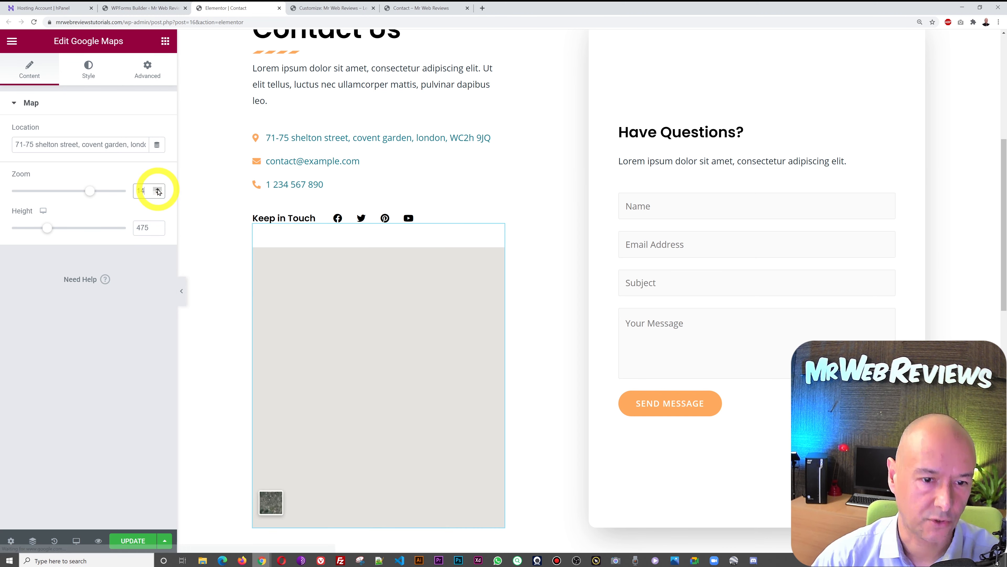
left_click(158, 190)
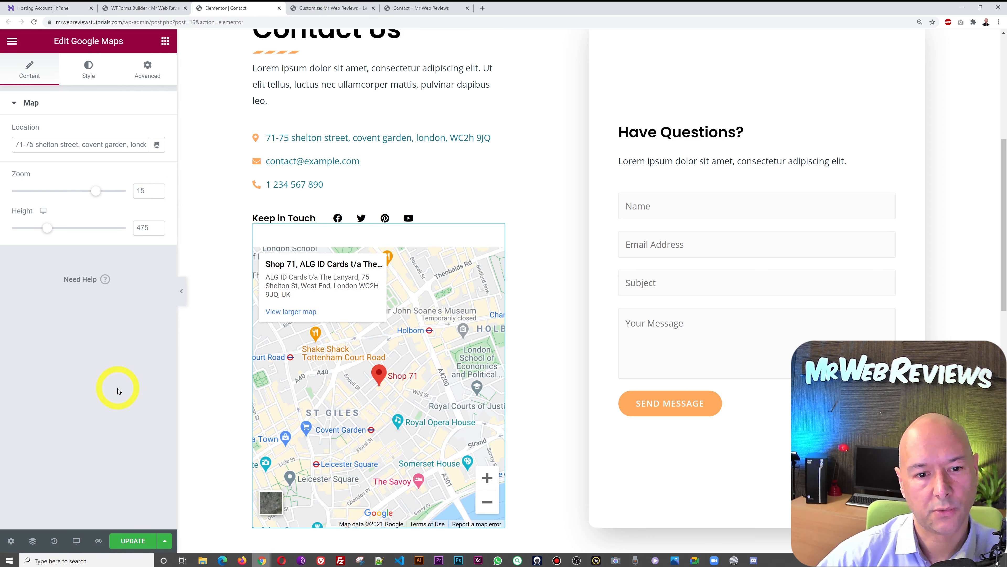
left_click(144, 542)
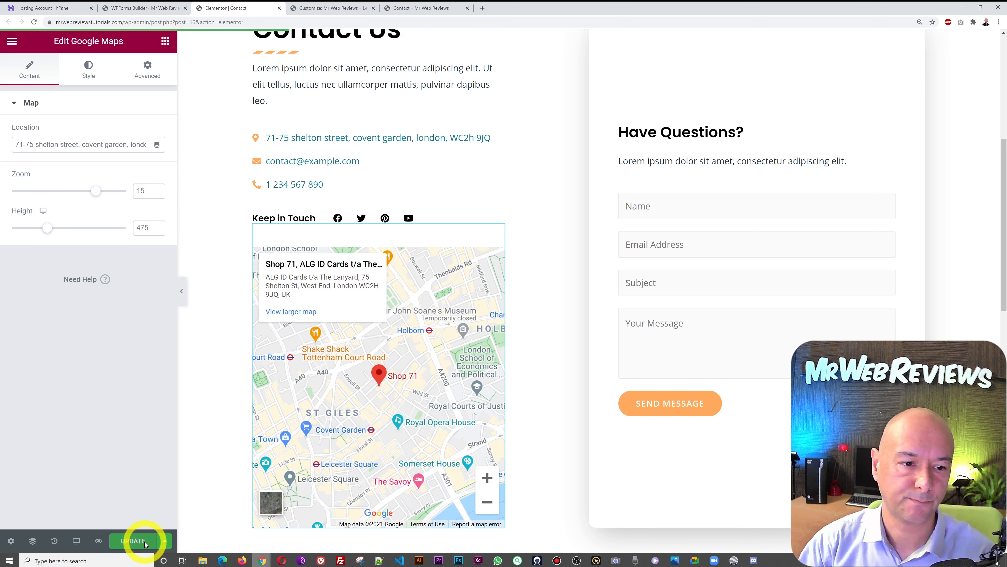